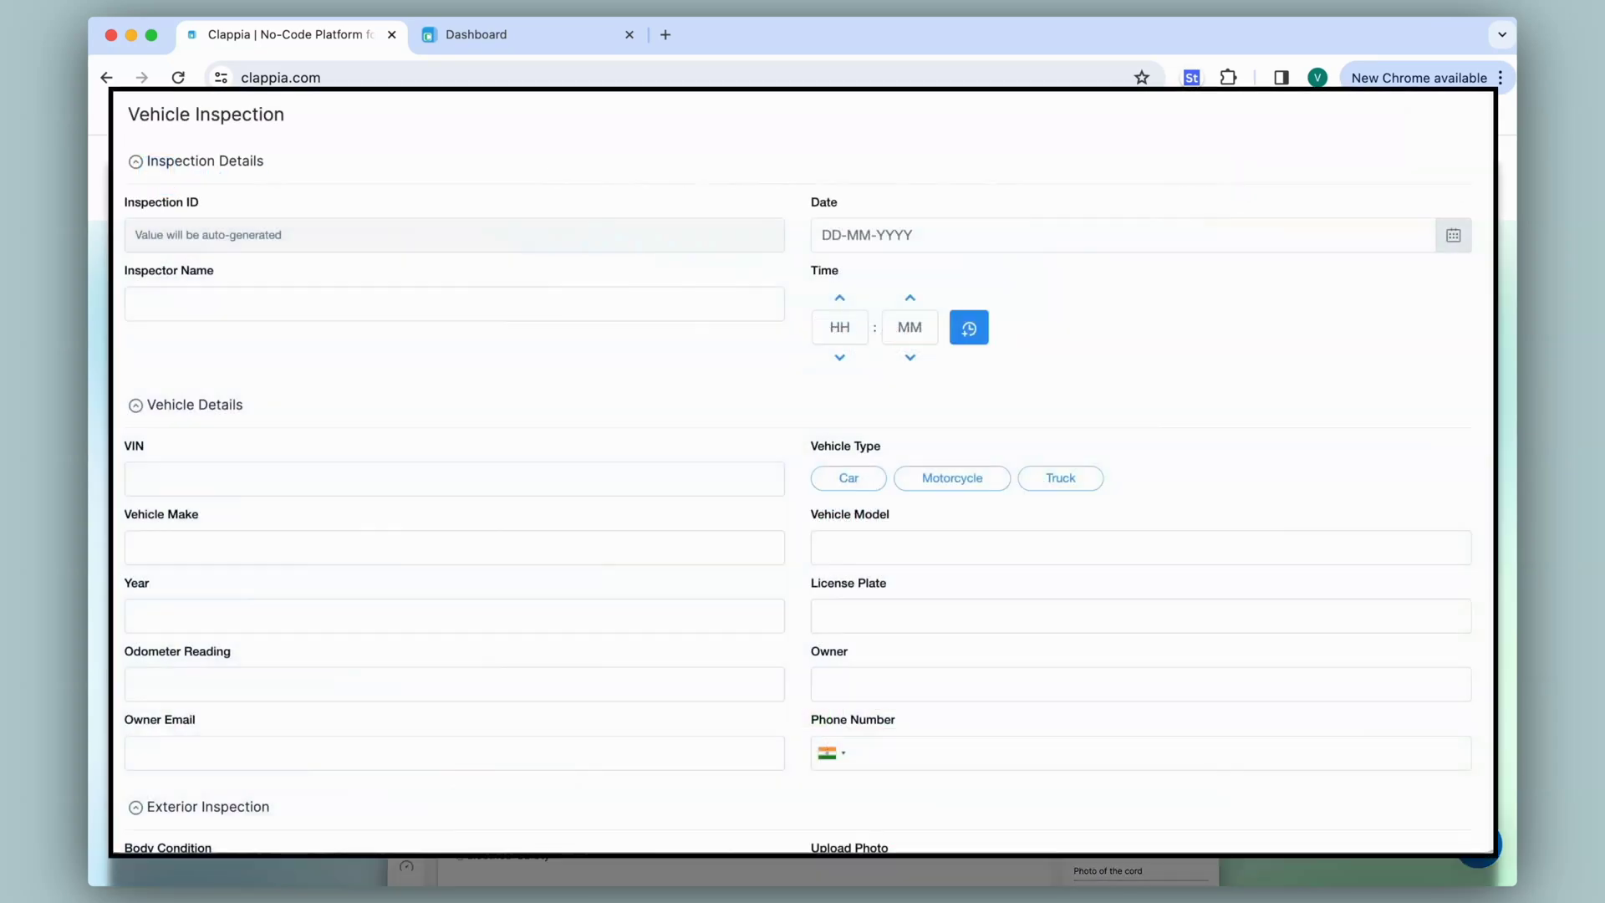
- Look through the Vehicle Inspection form's sections, from Inspection Details to Final Assessment
scroll(802, 468, down, 8)
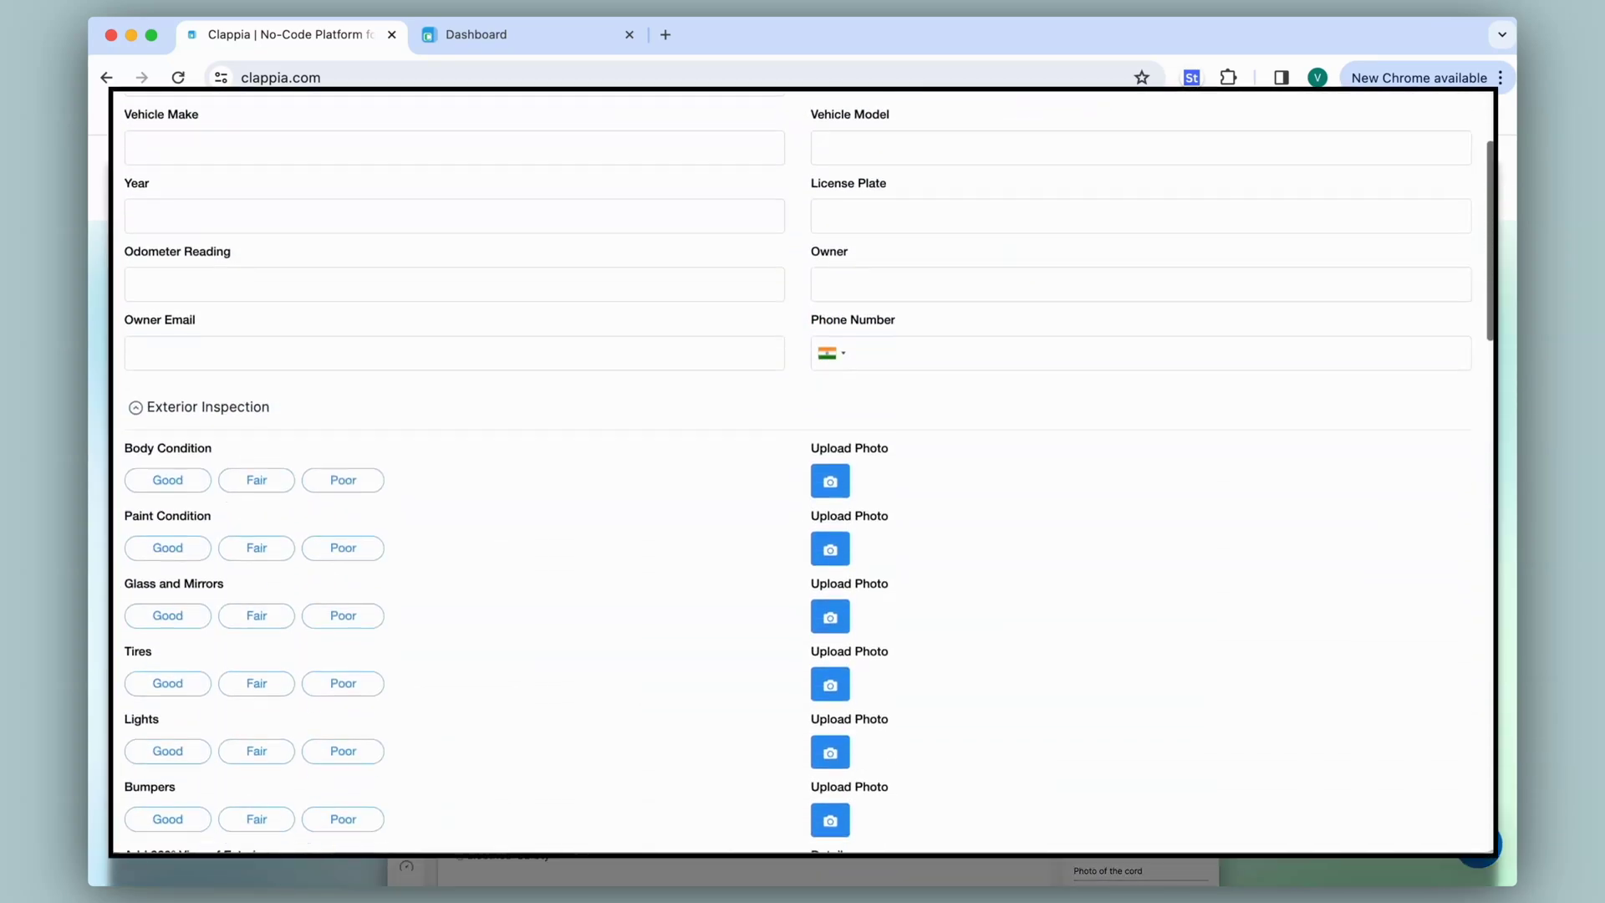
scroll(803, 469, down, 15)
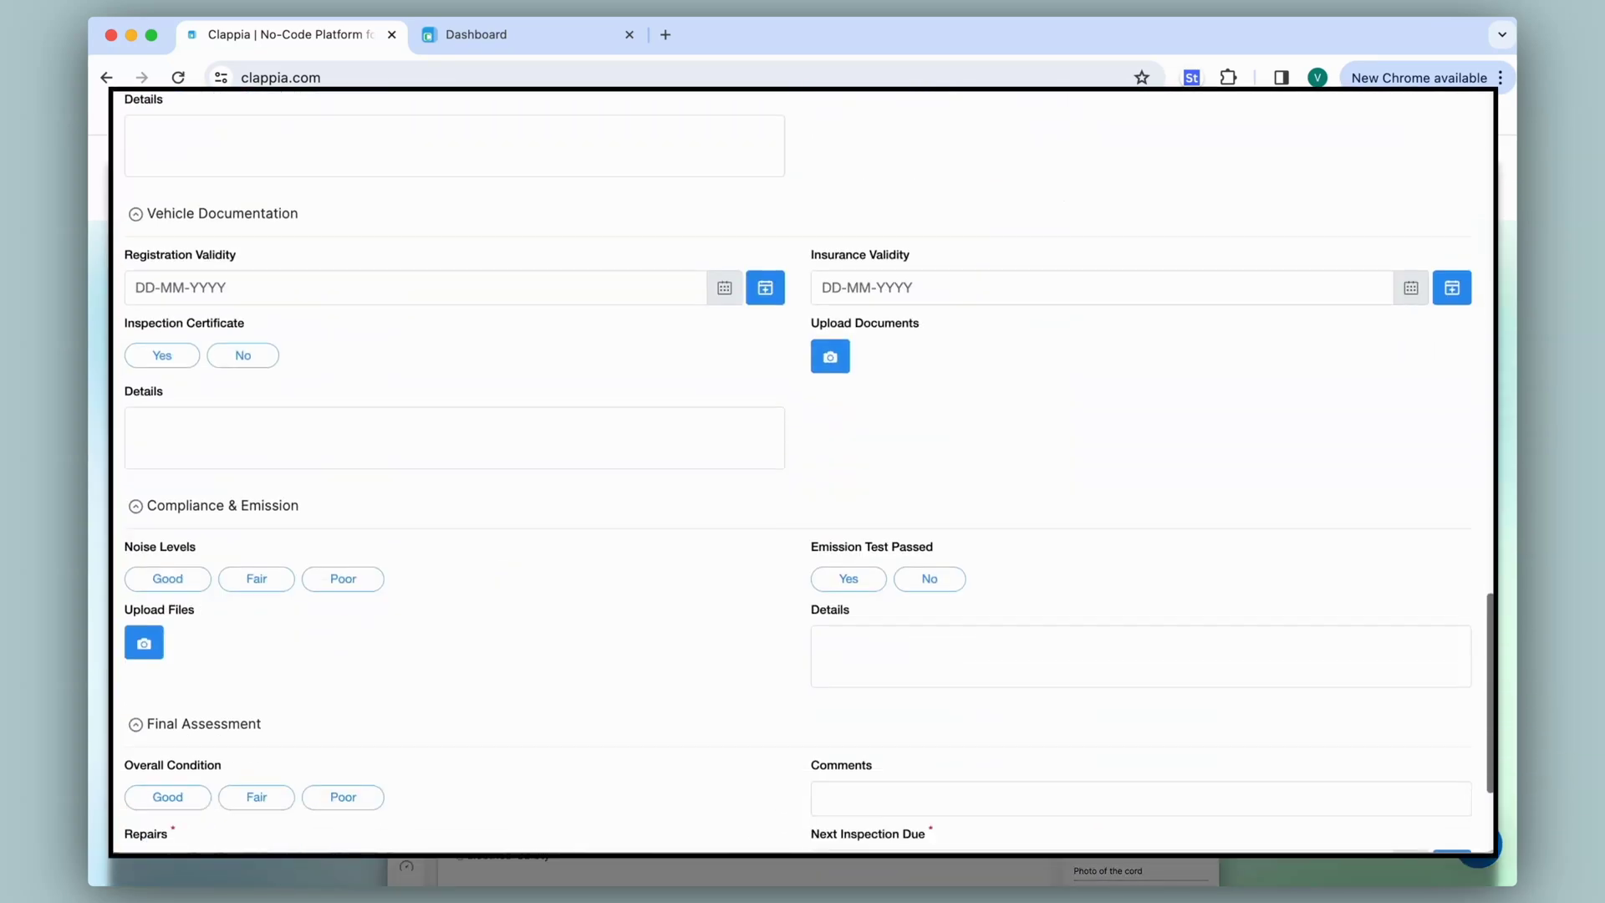
scroll(802, 468, up, 20)
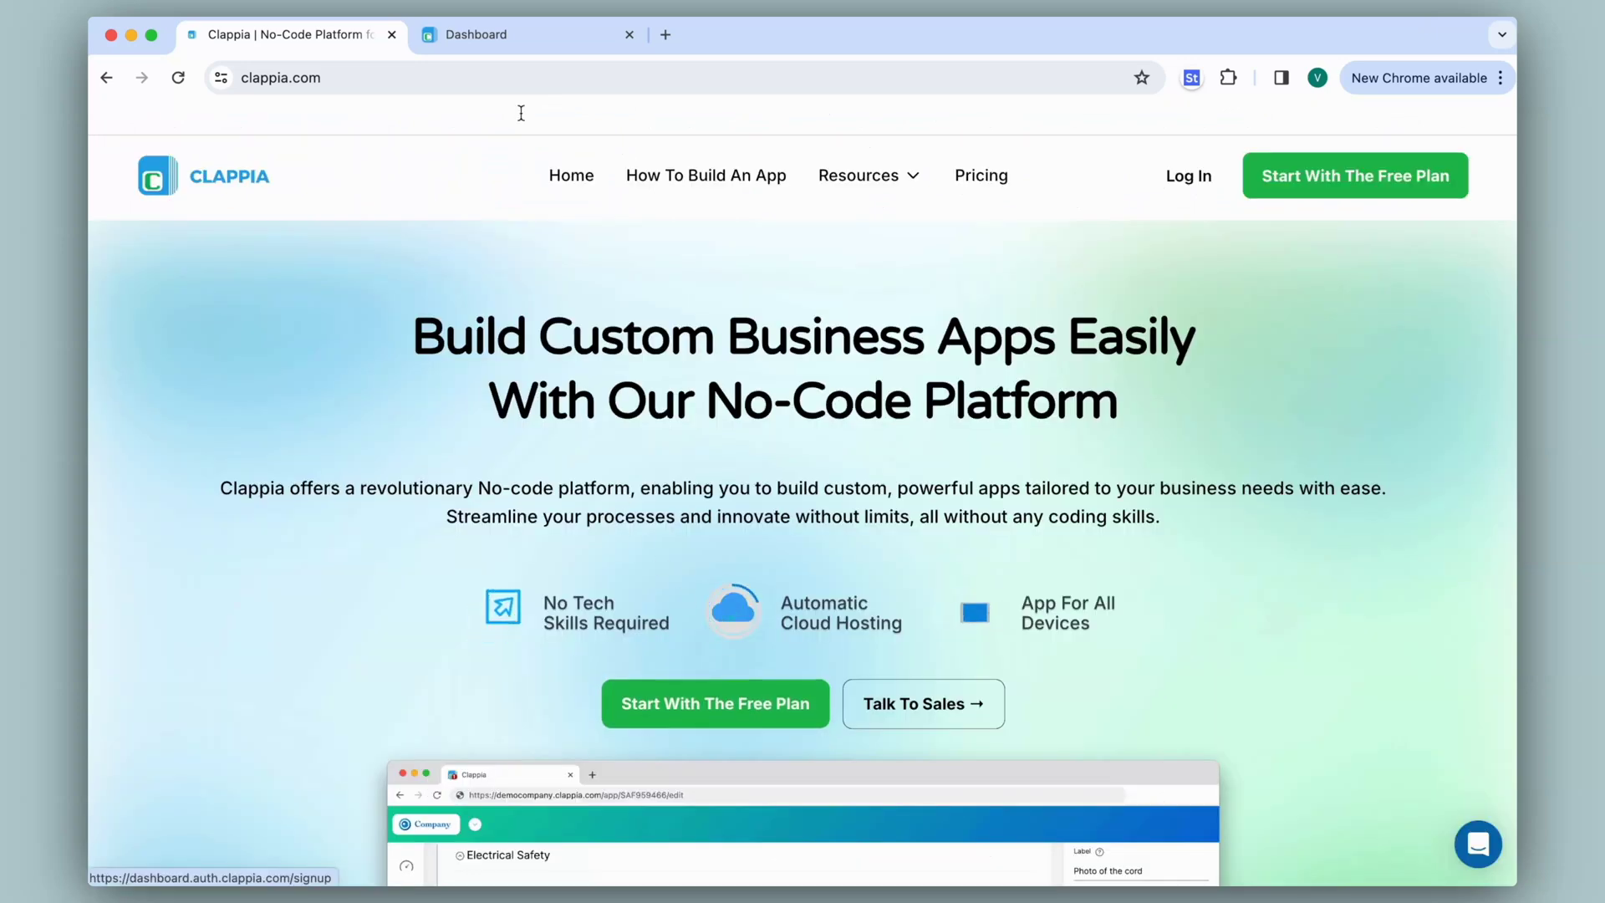
- Switch to the Clappia workplace dashboard and view the additional app creation options
click(524, 35)
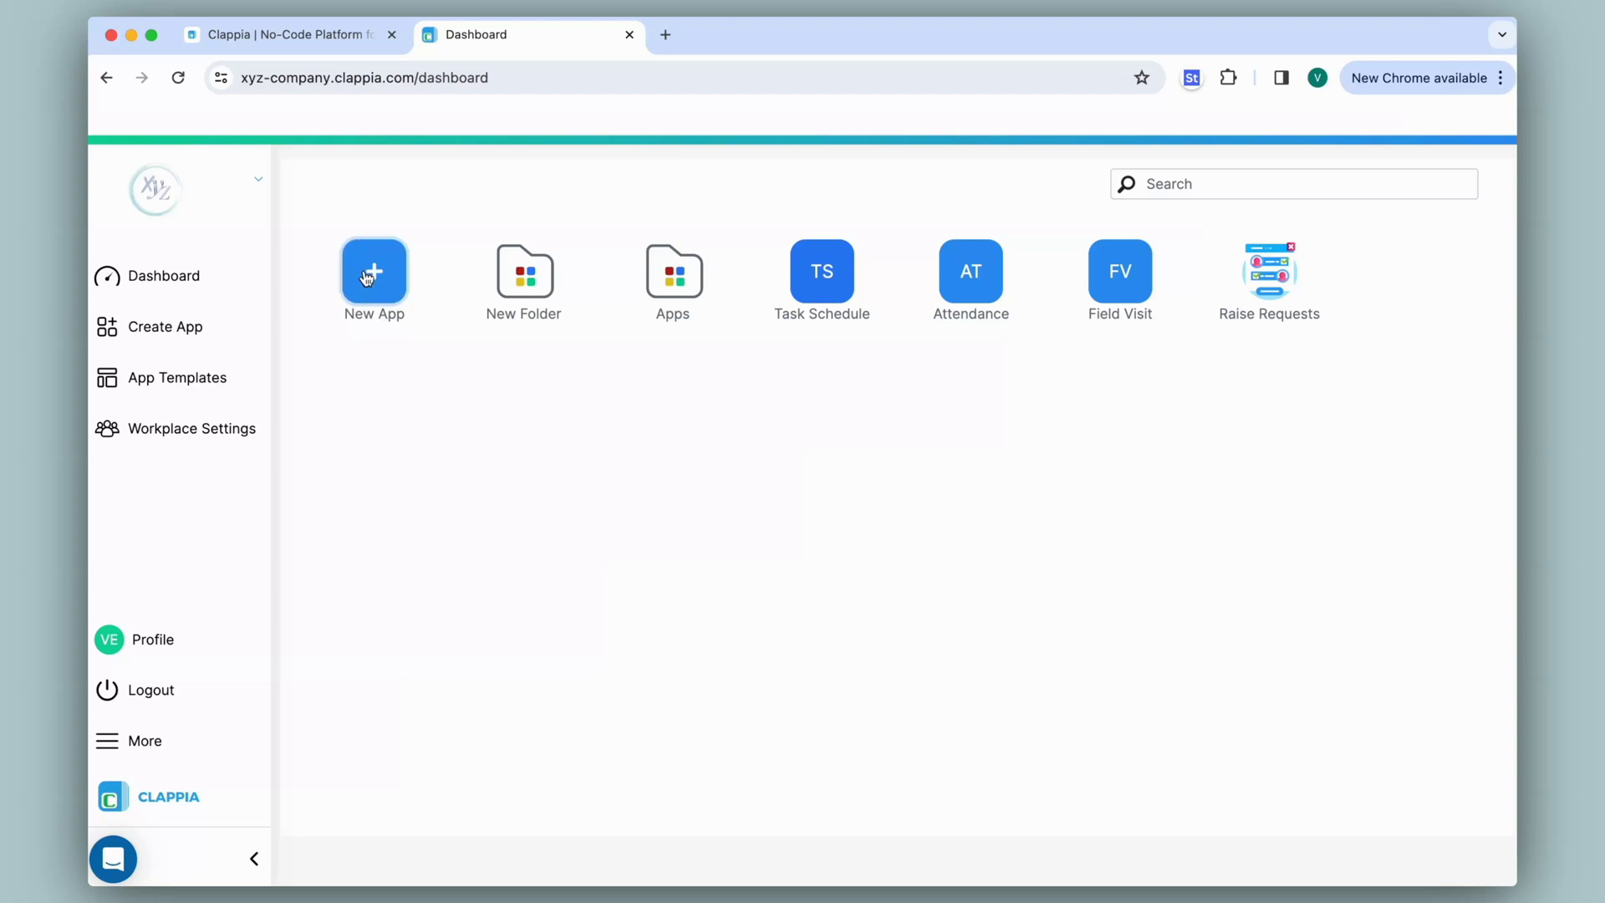
click(204, 741)
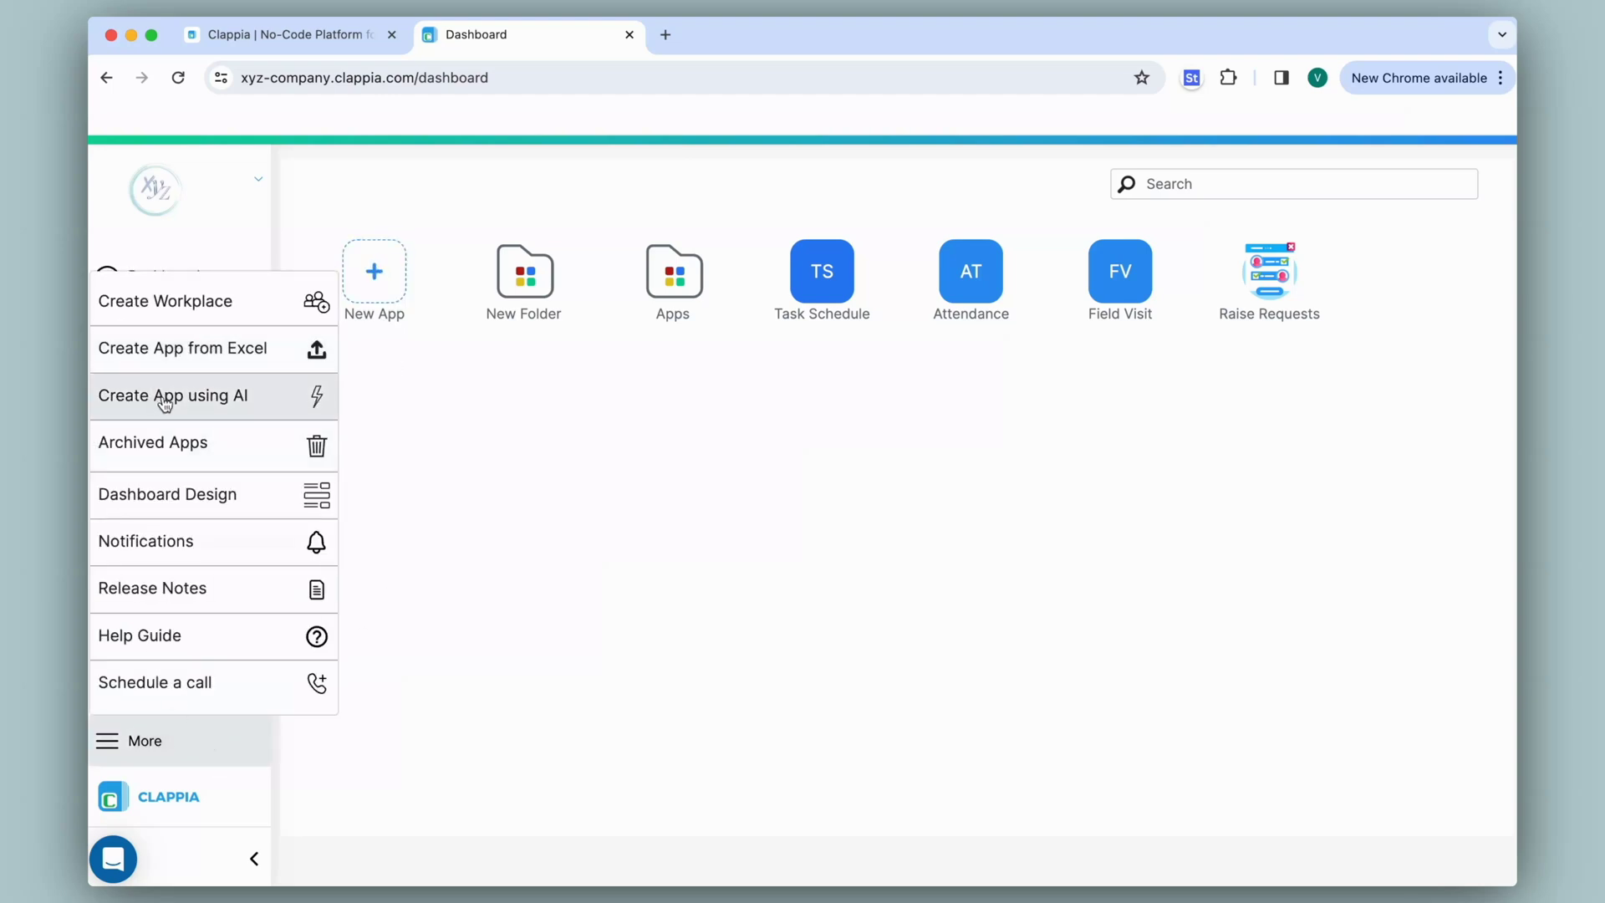
click(583, 443)
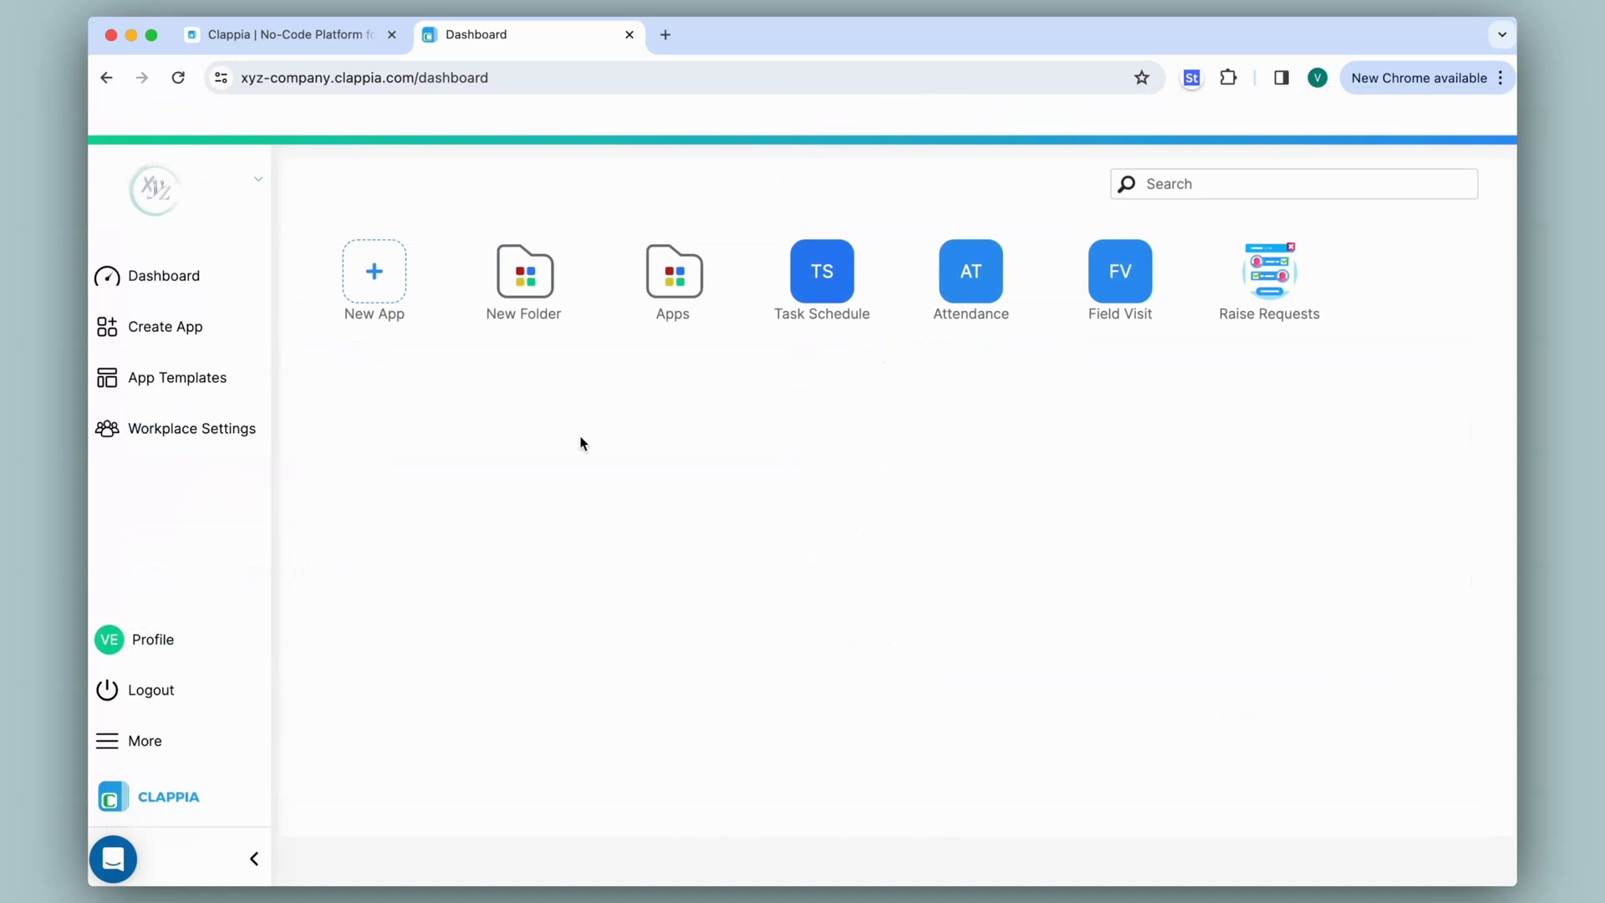
- View the Daily Attendance Tracker among the app templates, and go back to the workplace dashboard
click(213, 377)
click(395, 311)
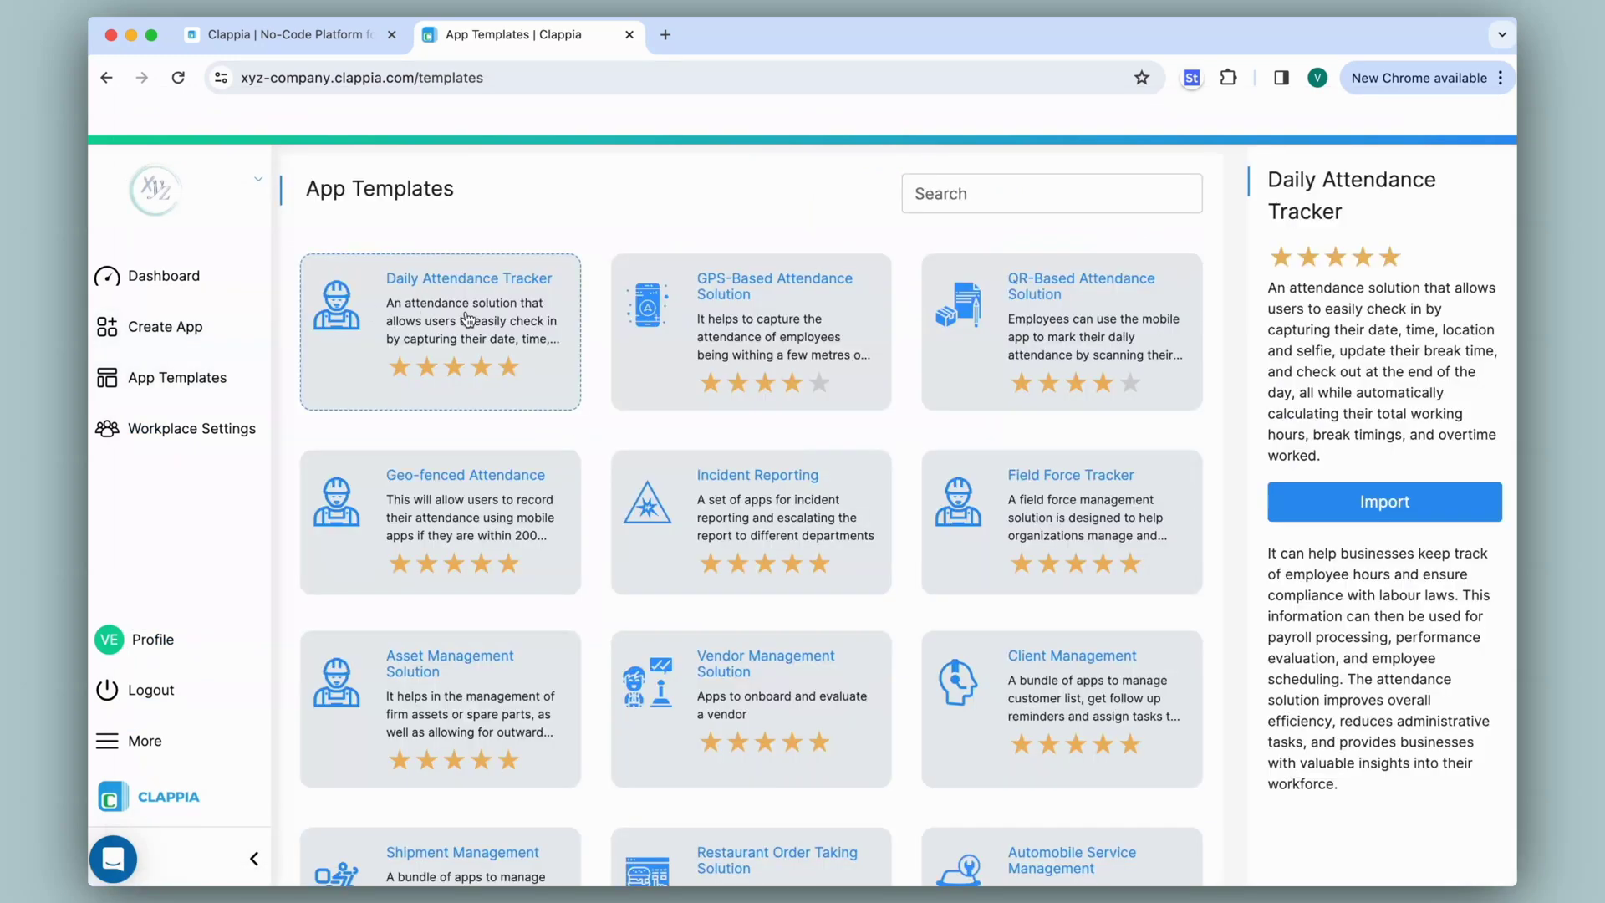
click(1412, 501)
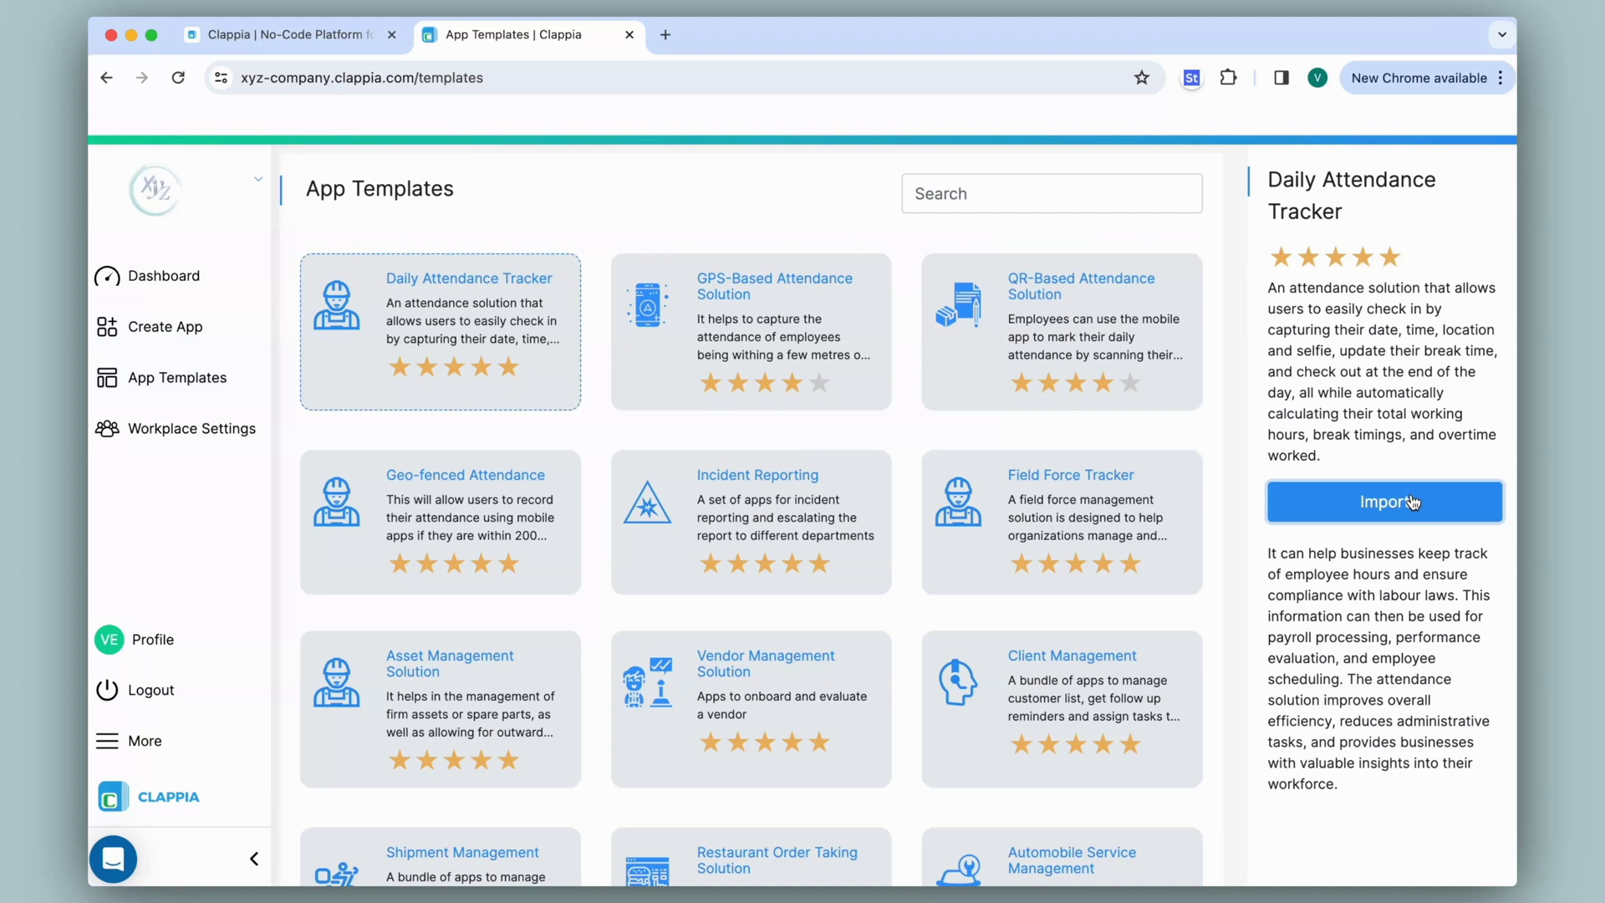
click(209, 276)
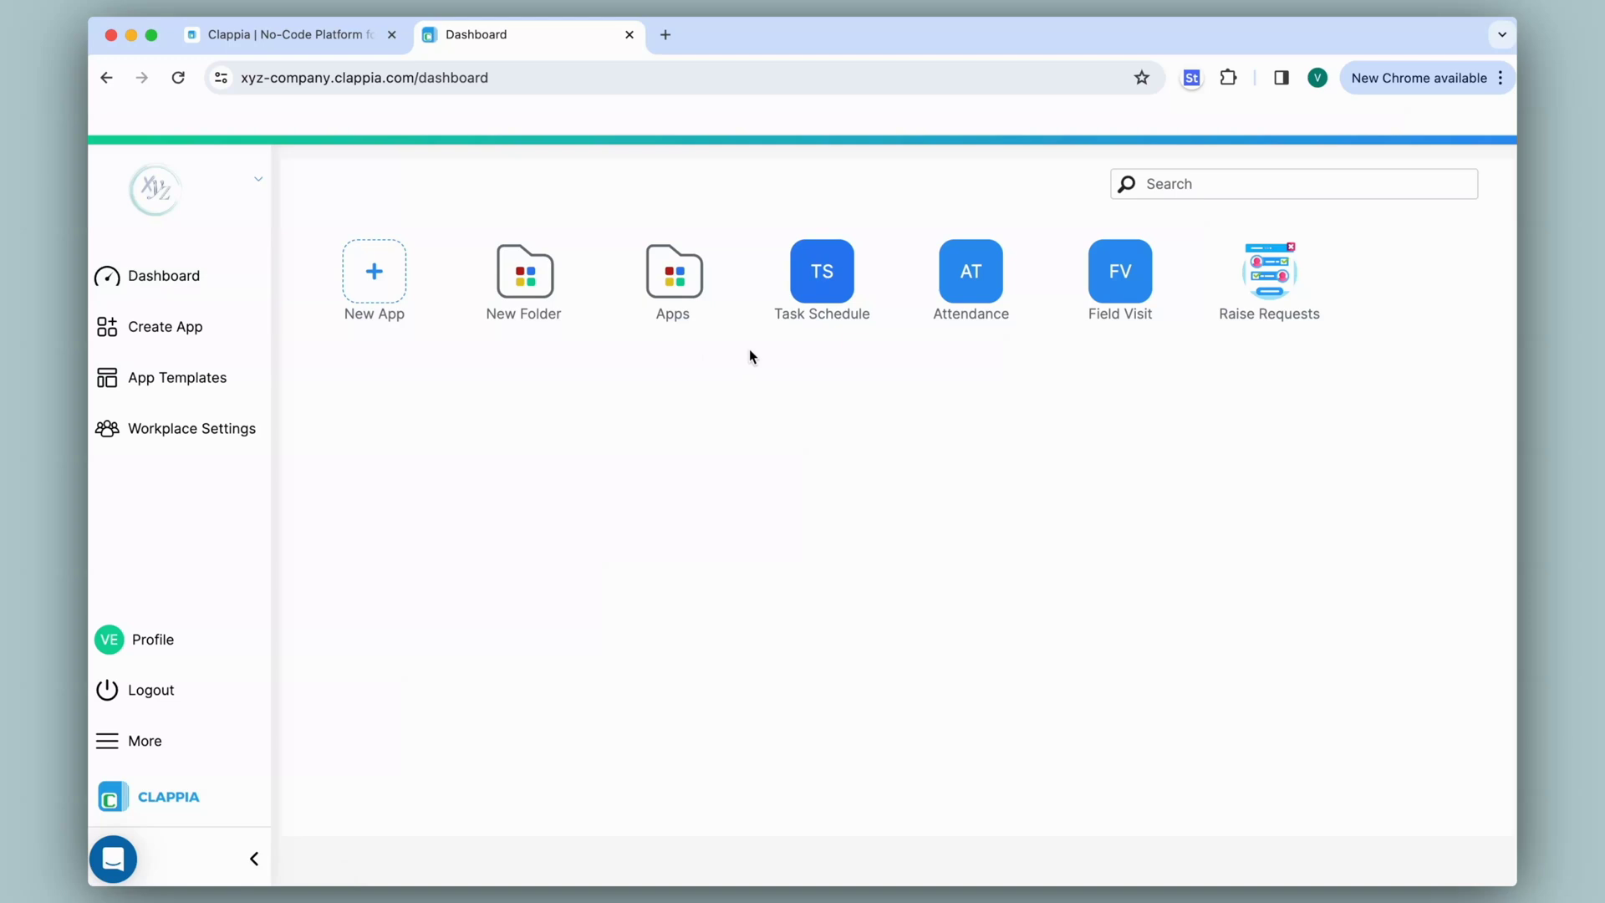
click(144, 741)
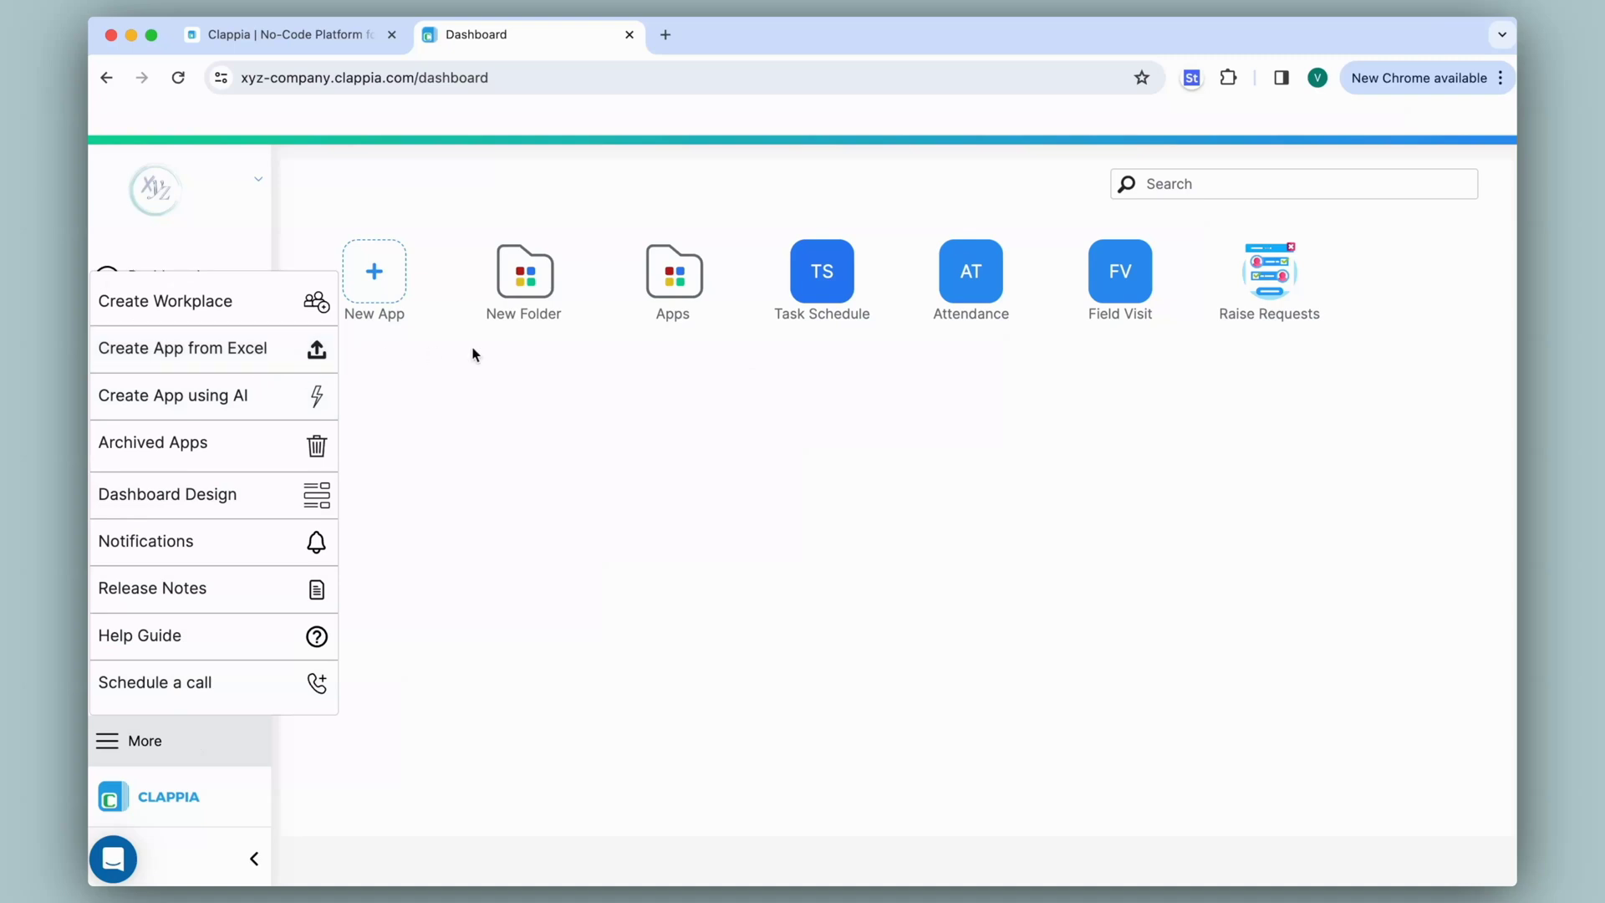
click(654, 393)
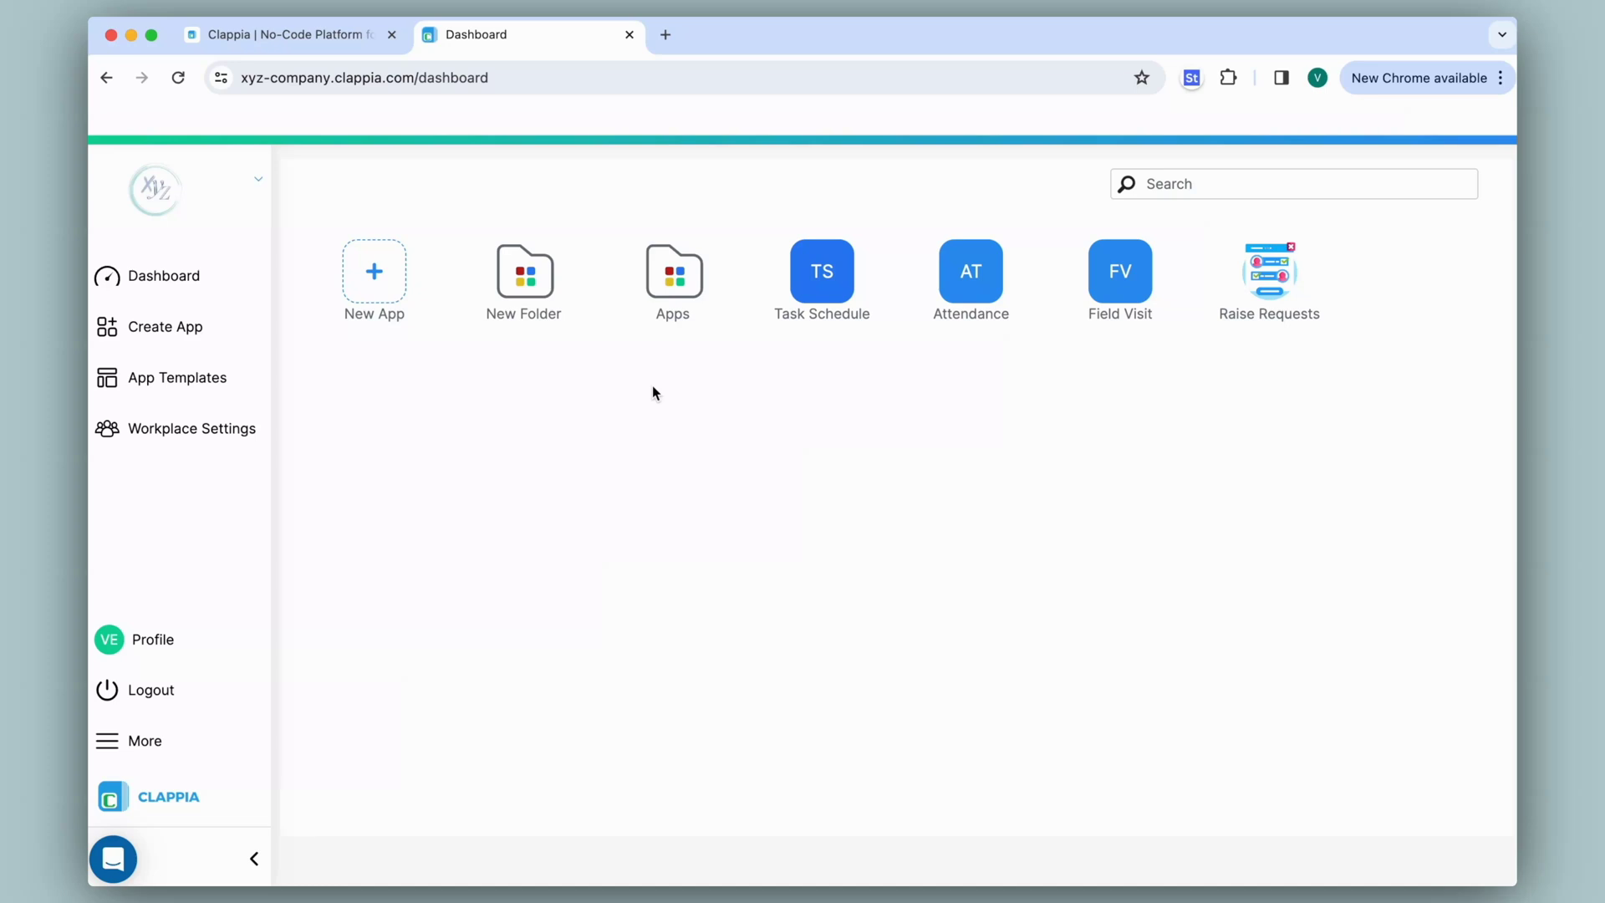
- In a new browser tab, ask ChatGPT for a detailed vehicle inspection table in Excel format, with each field as a column and example records
click(669, 36)
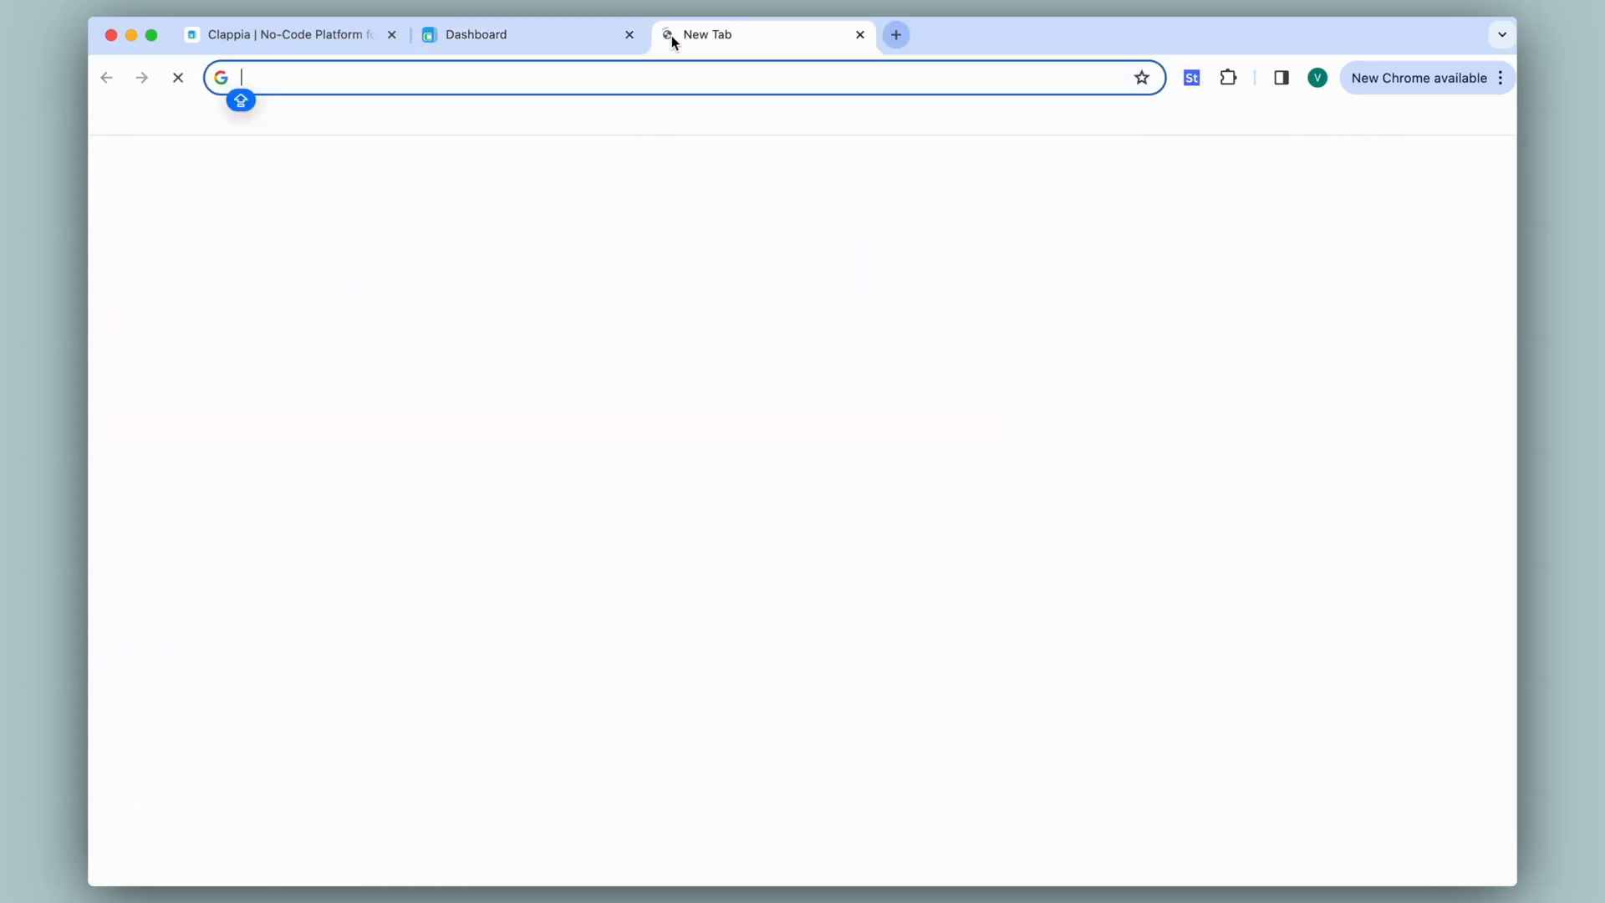
text(chatgpt.com)
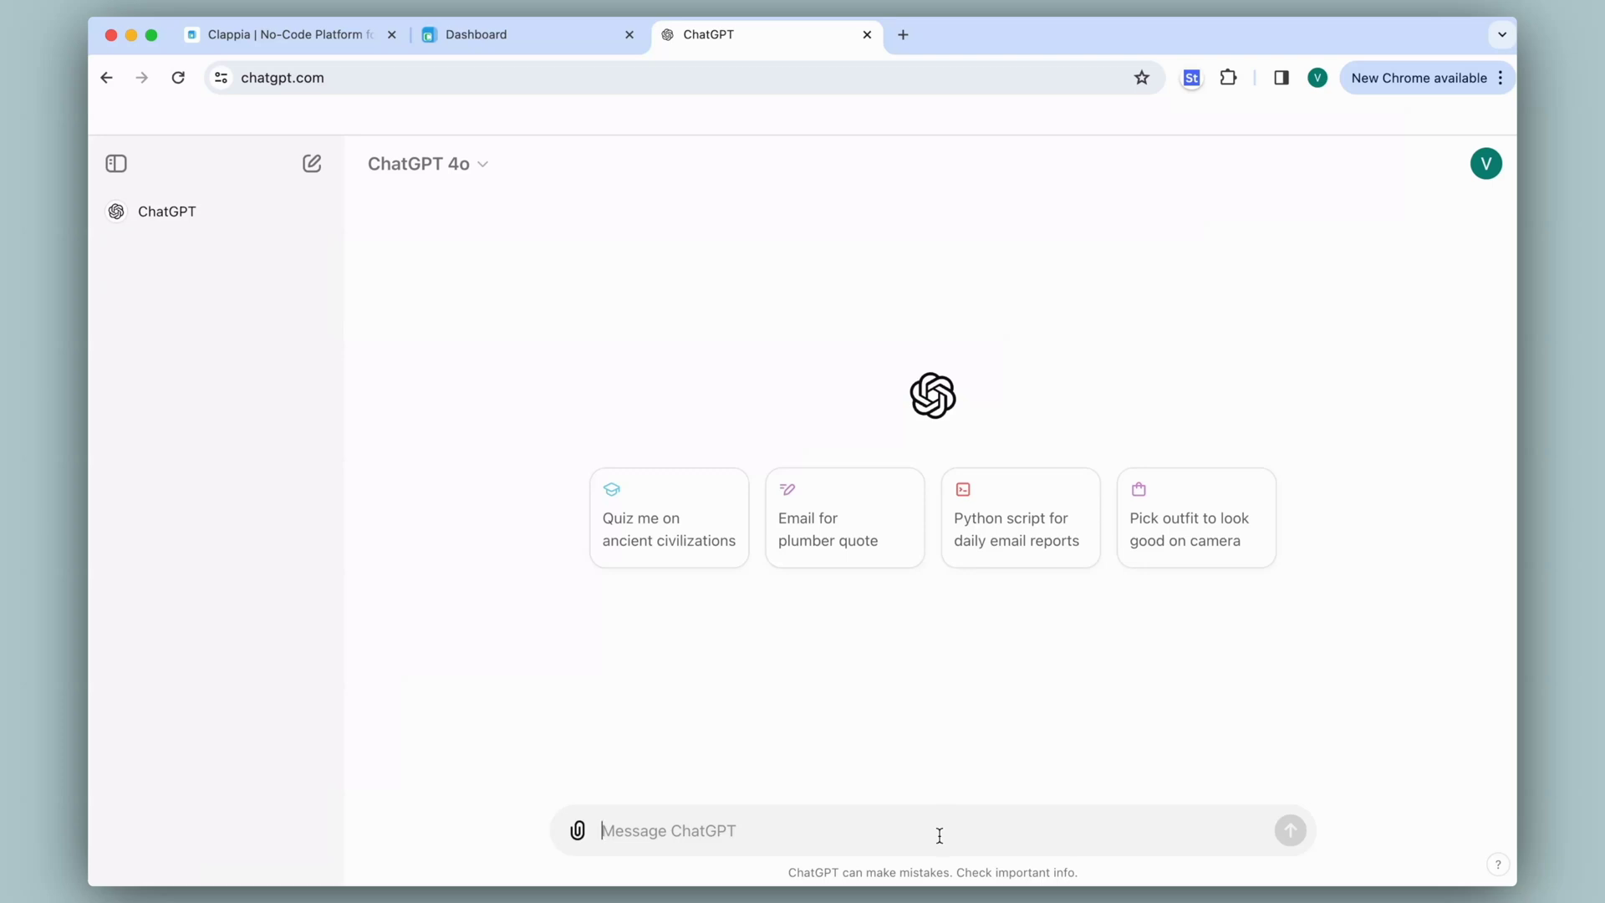
text(Please generate a detailed vehicle inspection table in Excel format for managing inspections)
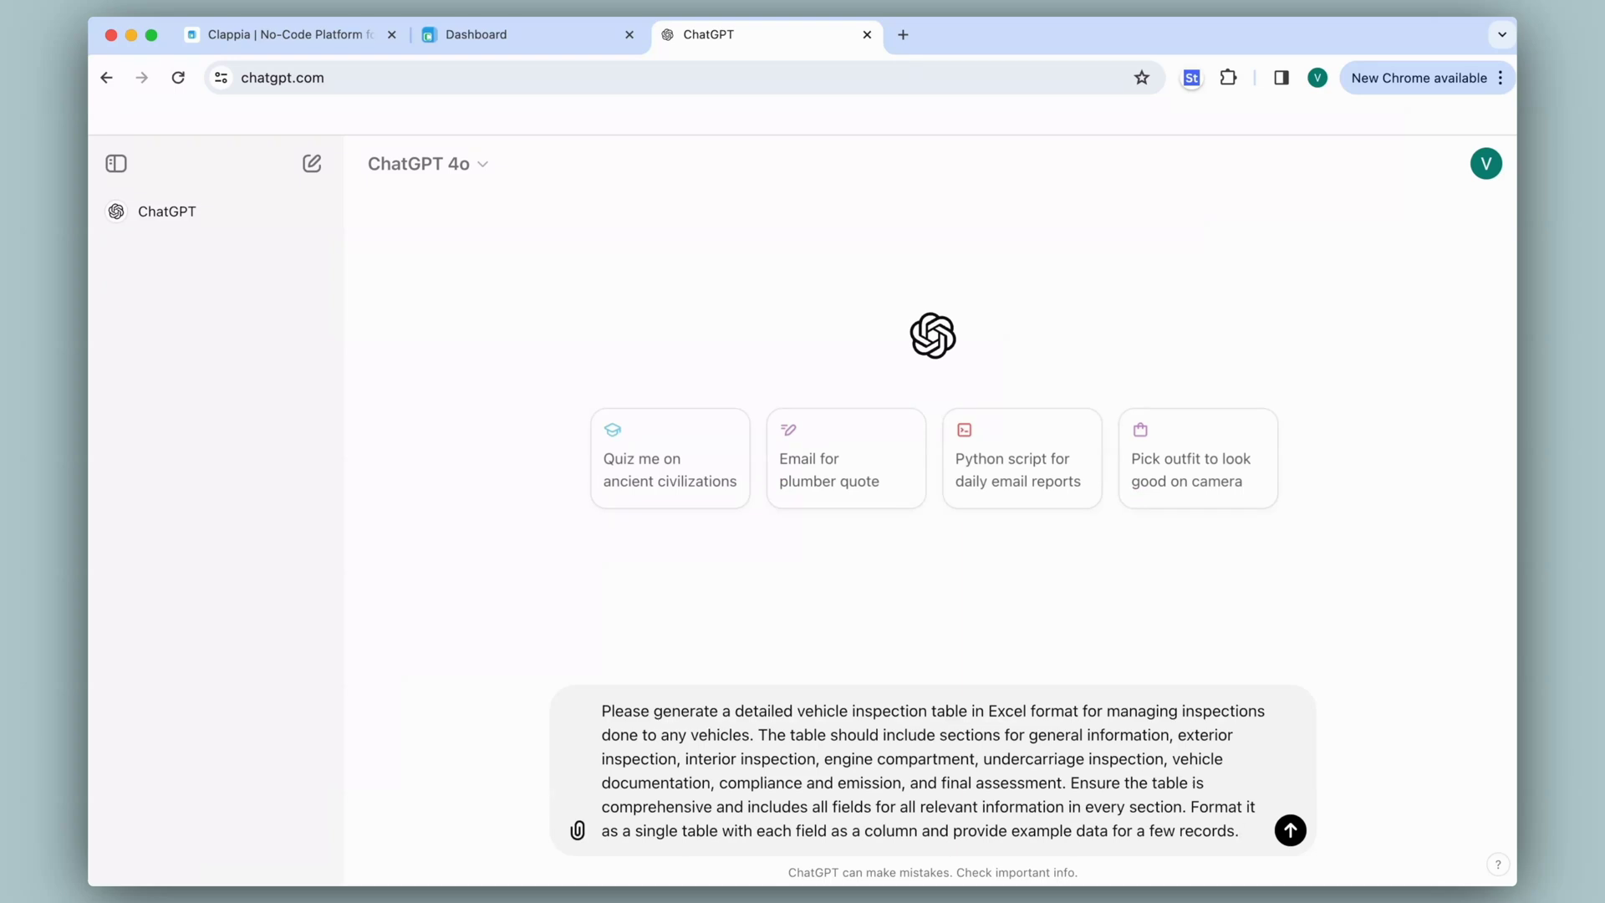
click(1290, 834)
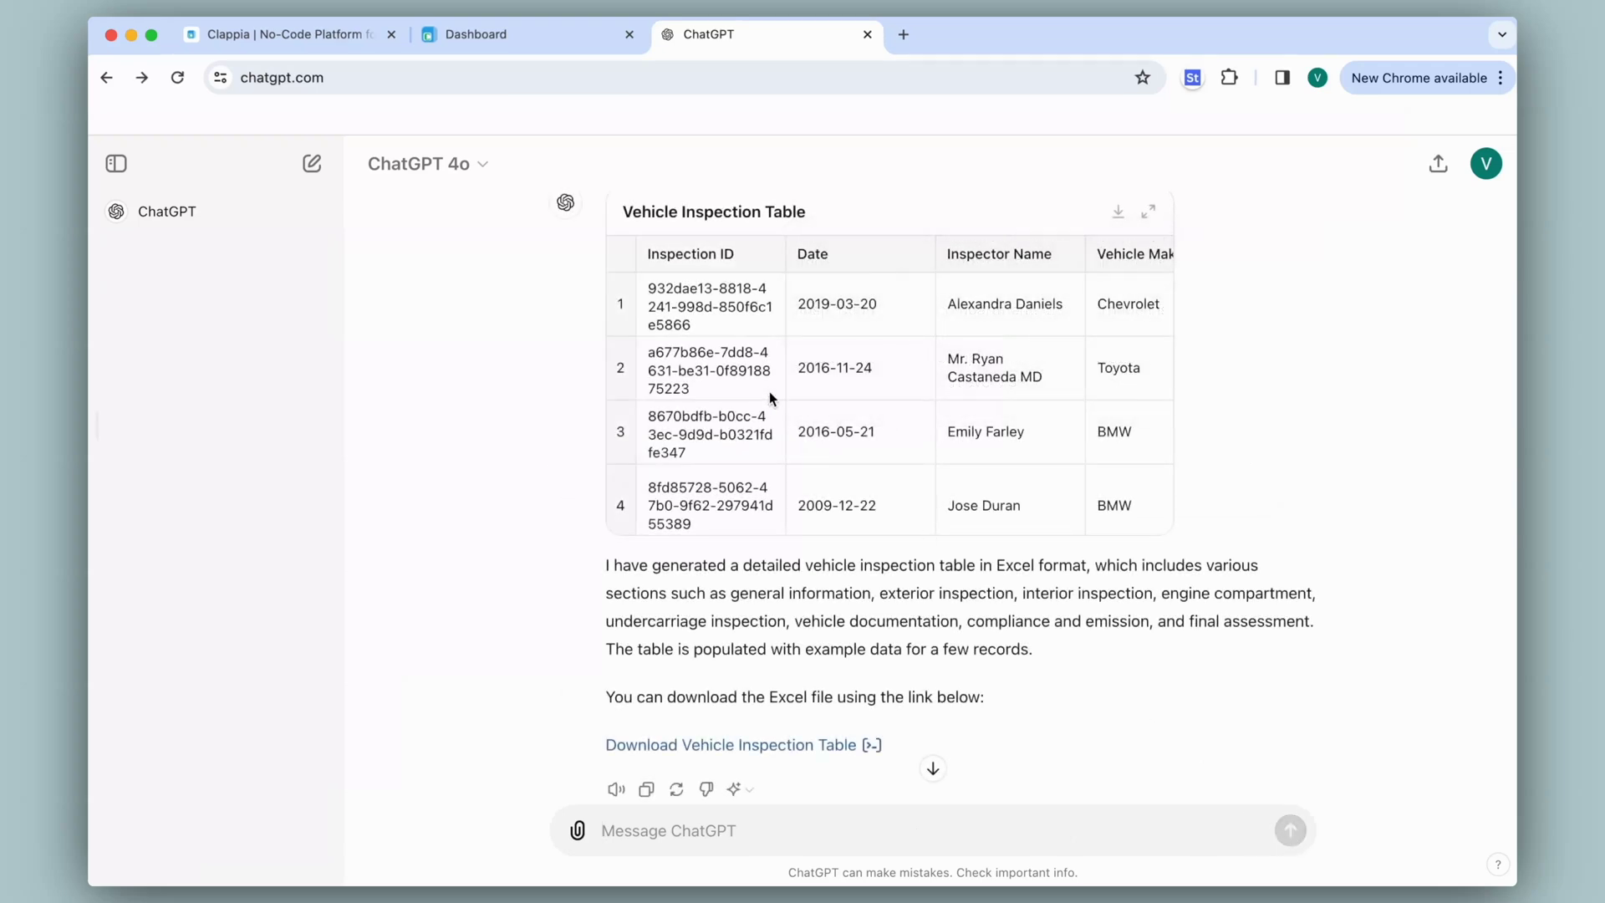
- Review the columns of the generated Vehicle Inspection Table and download it
scroll(658, 267, right, 10)
scroll(659, 267, left, 10)
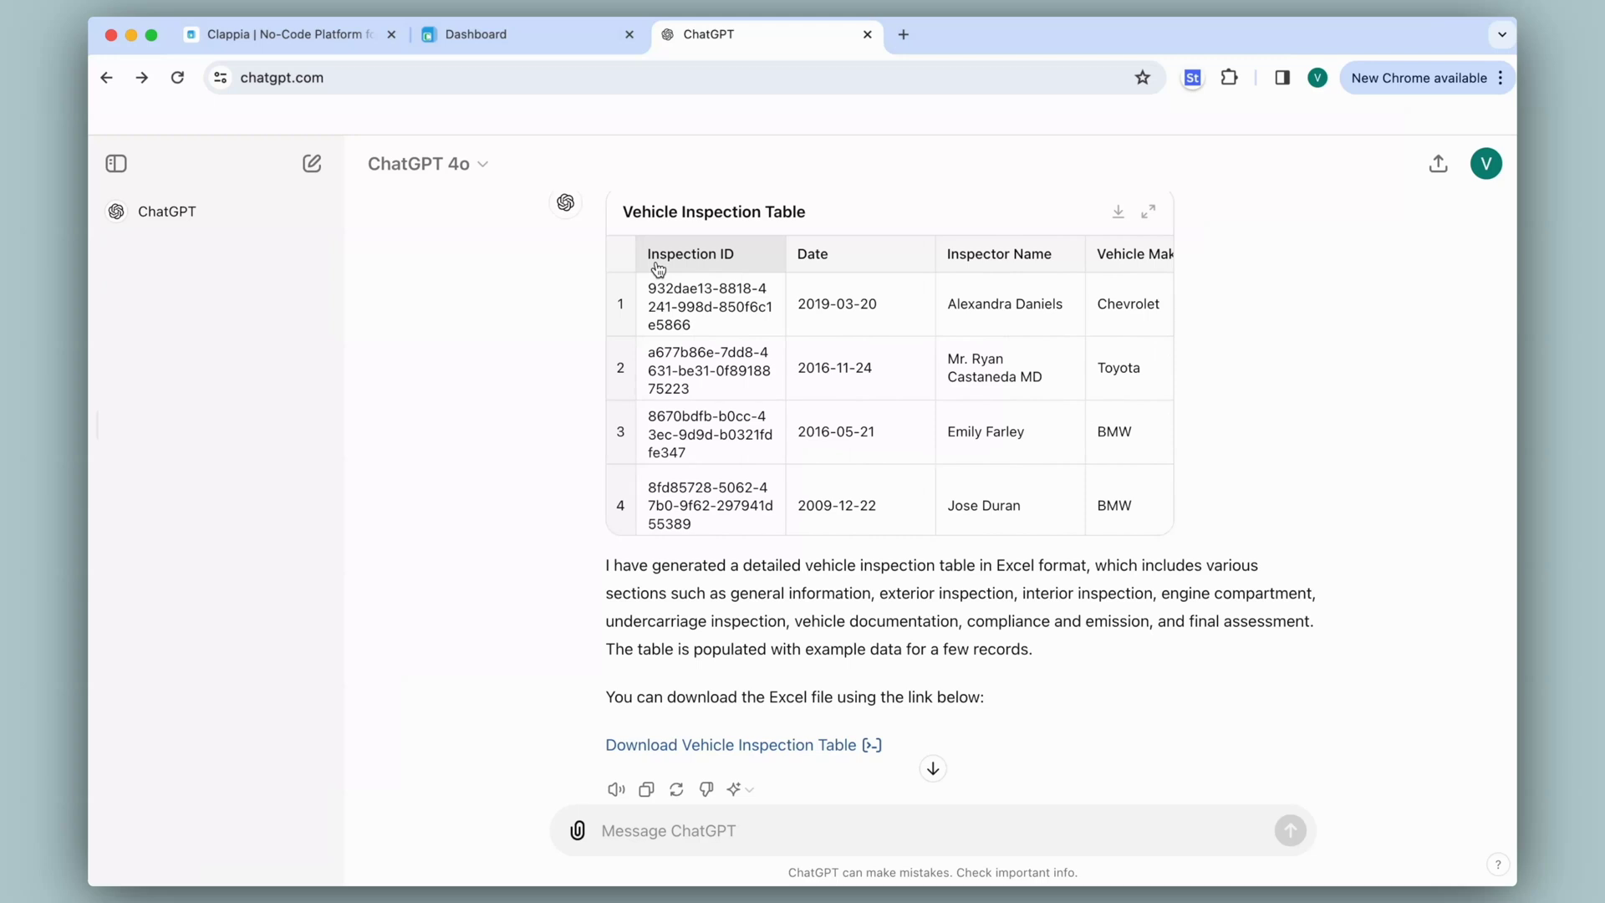
click(1118, 212)
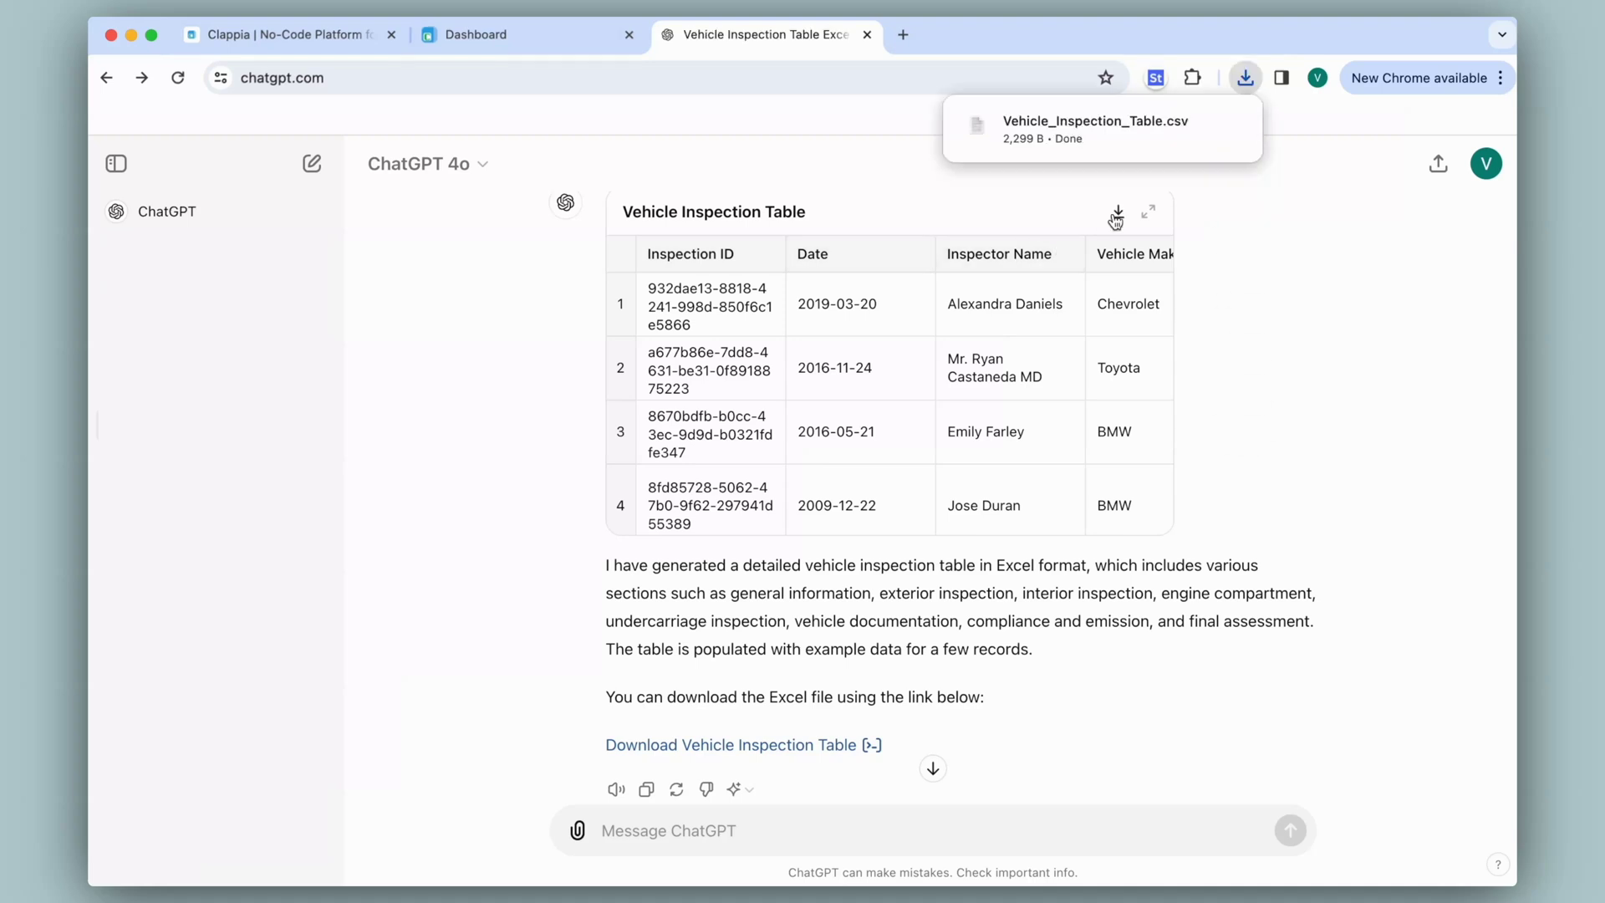
- Open Google Sheets in a new browser tab
click(903, 35)
click(1438, 165)
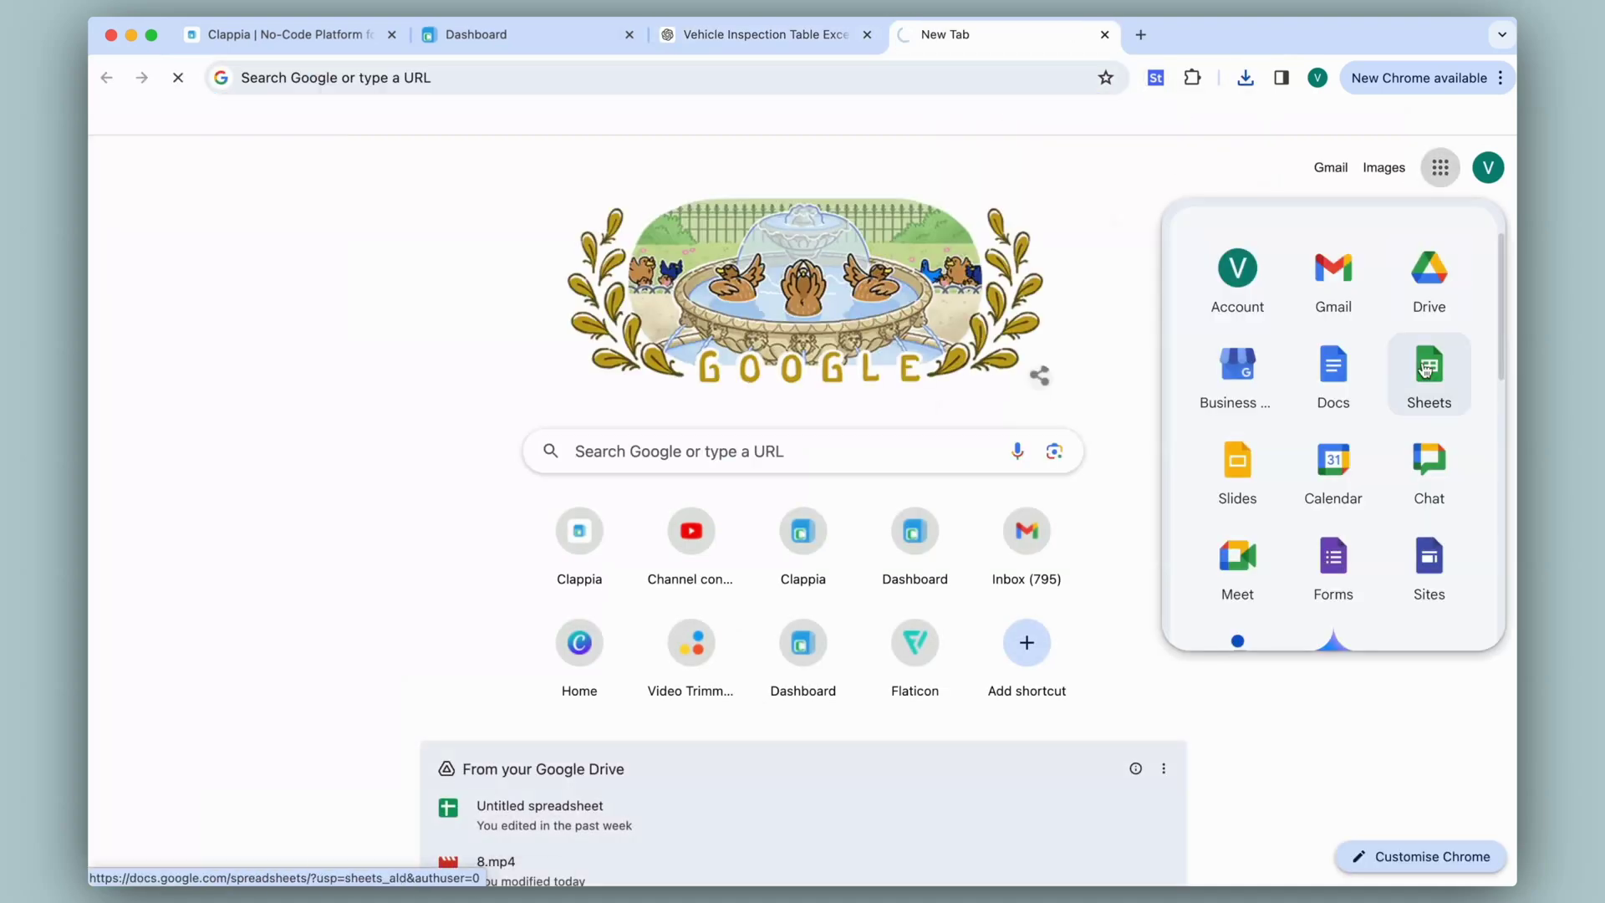
click(1425, 362)
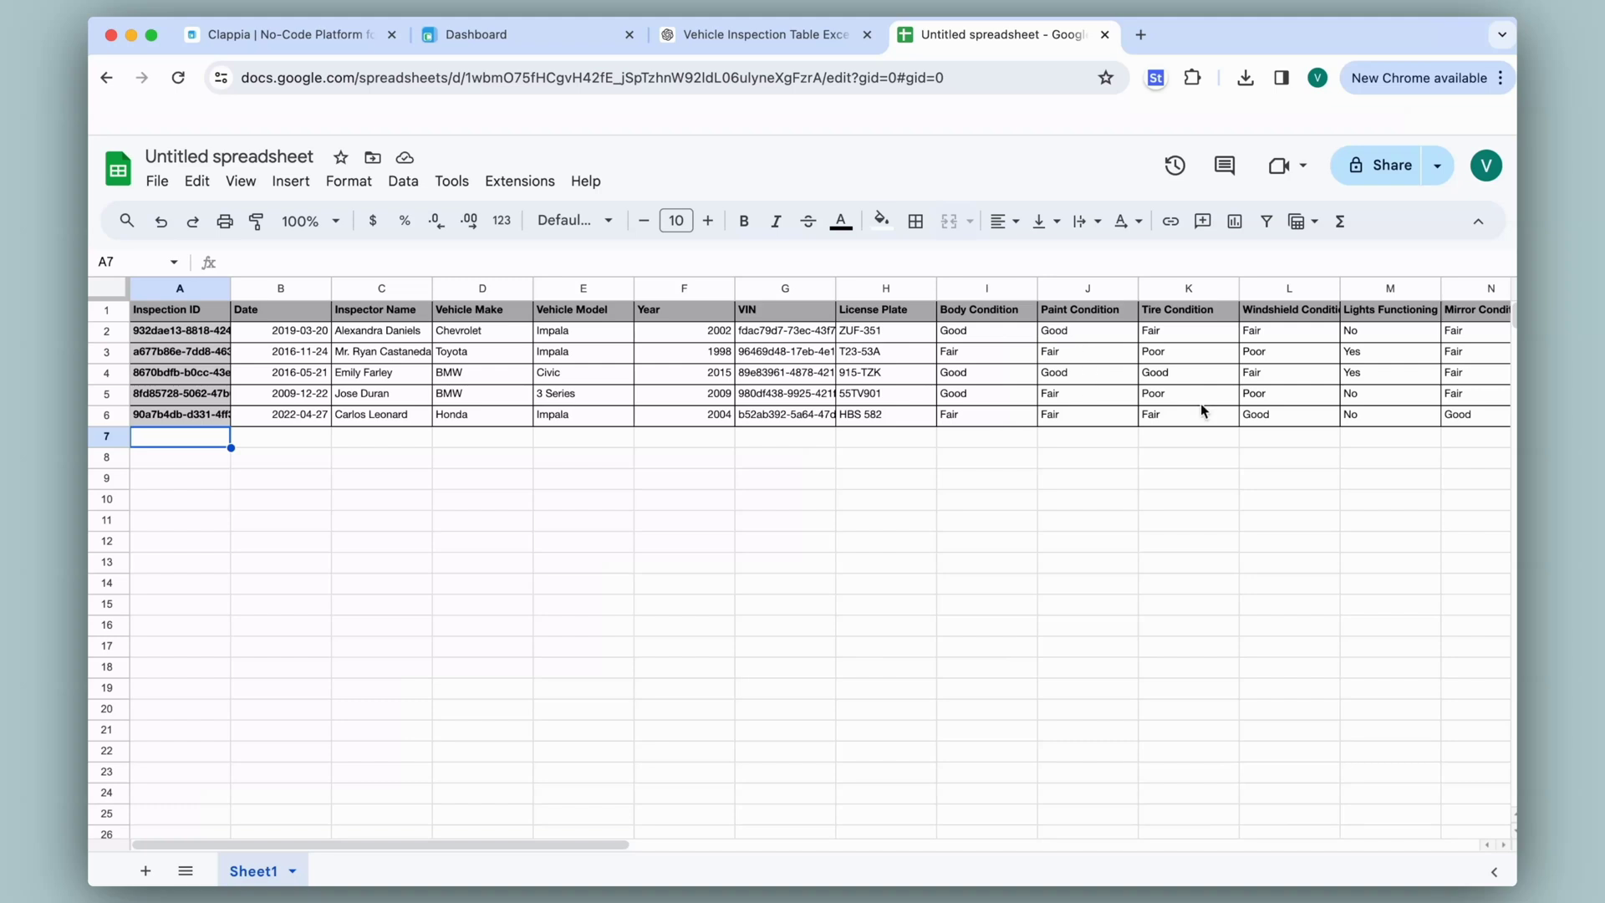
- Add a dropdown to the Body Condition column and limit its range to Sheet1!I2:I6
right_click(1029, 287)
click(1098, 809)
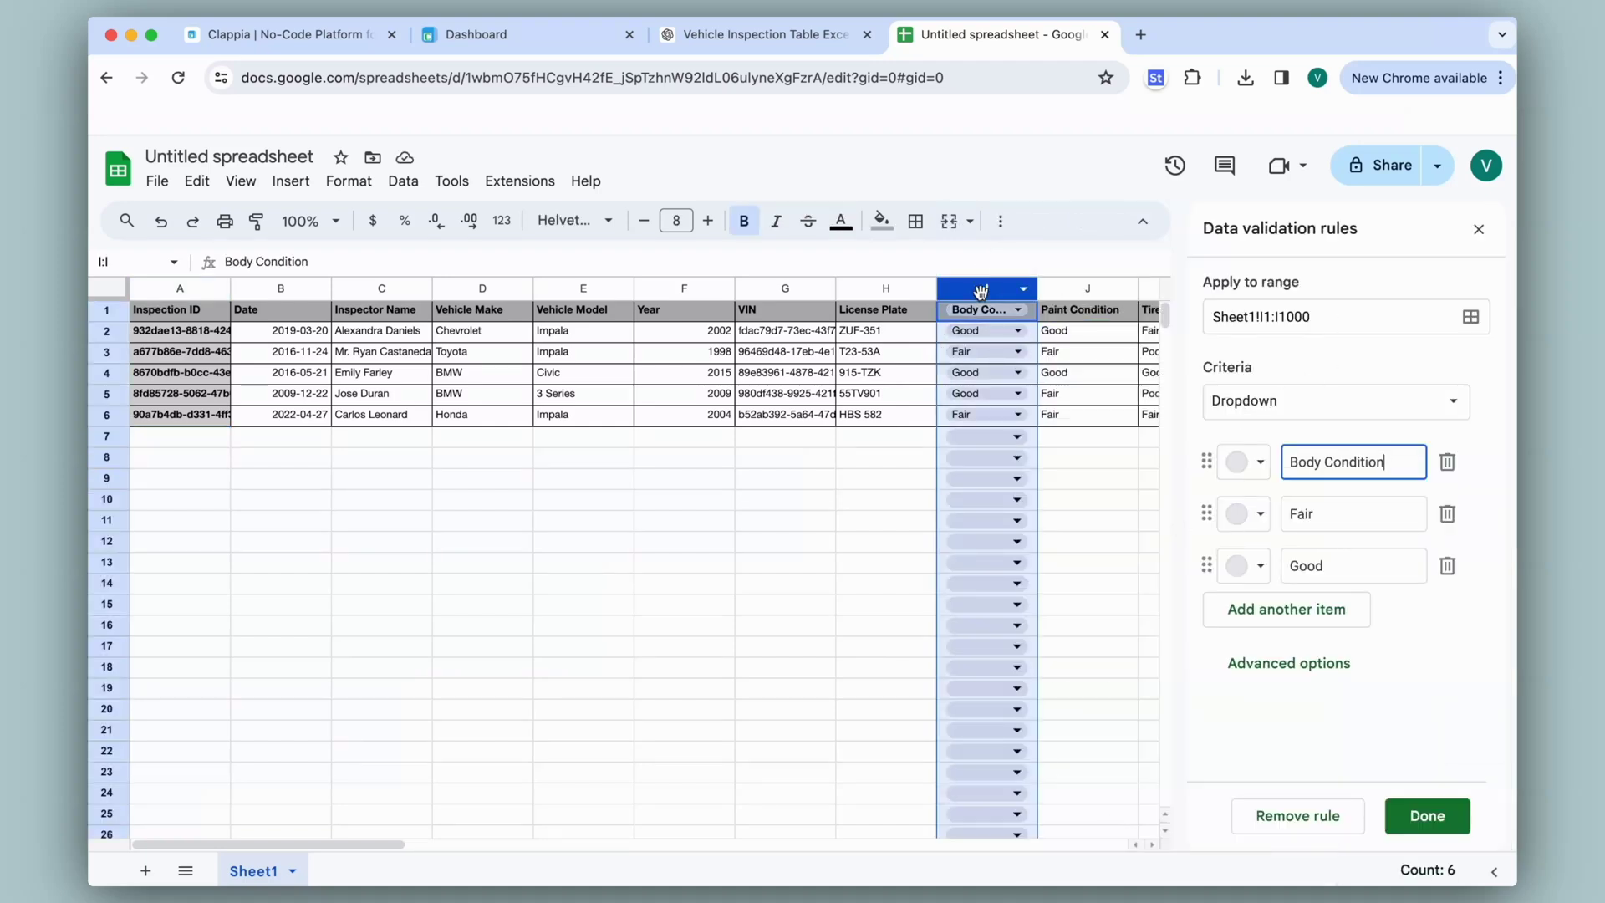
click(1312, 317)
key(BackSpace)
key(BackSpace)
key(BackSpace)
key(BackSpace)
text(6)
key(Left)
key(Left)
key(Left)
key(BackSpace)
text(2)
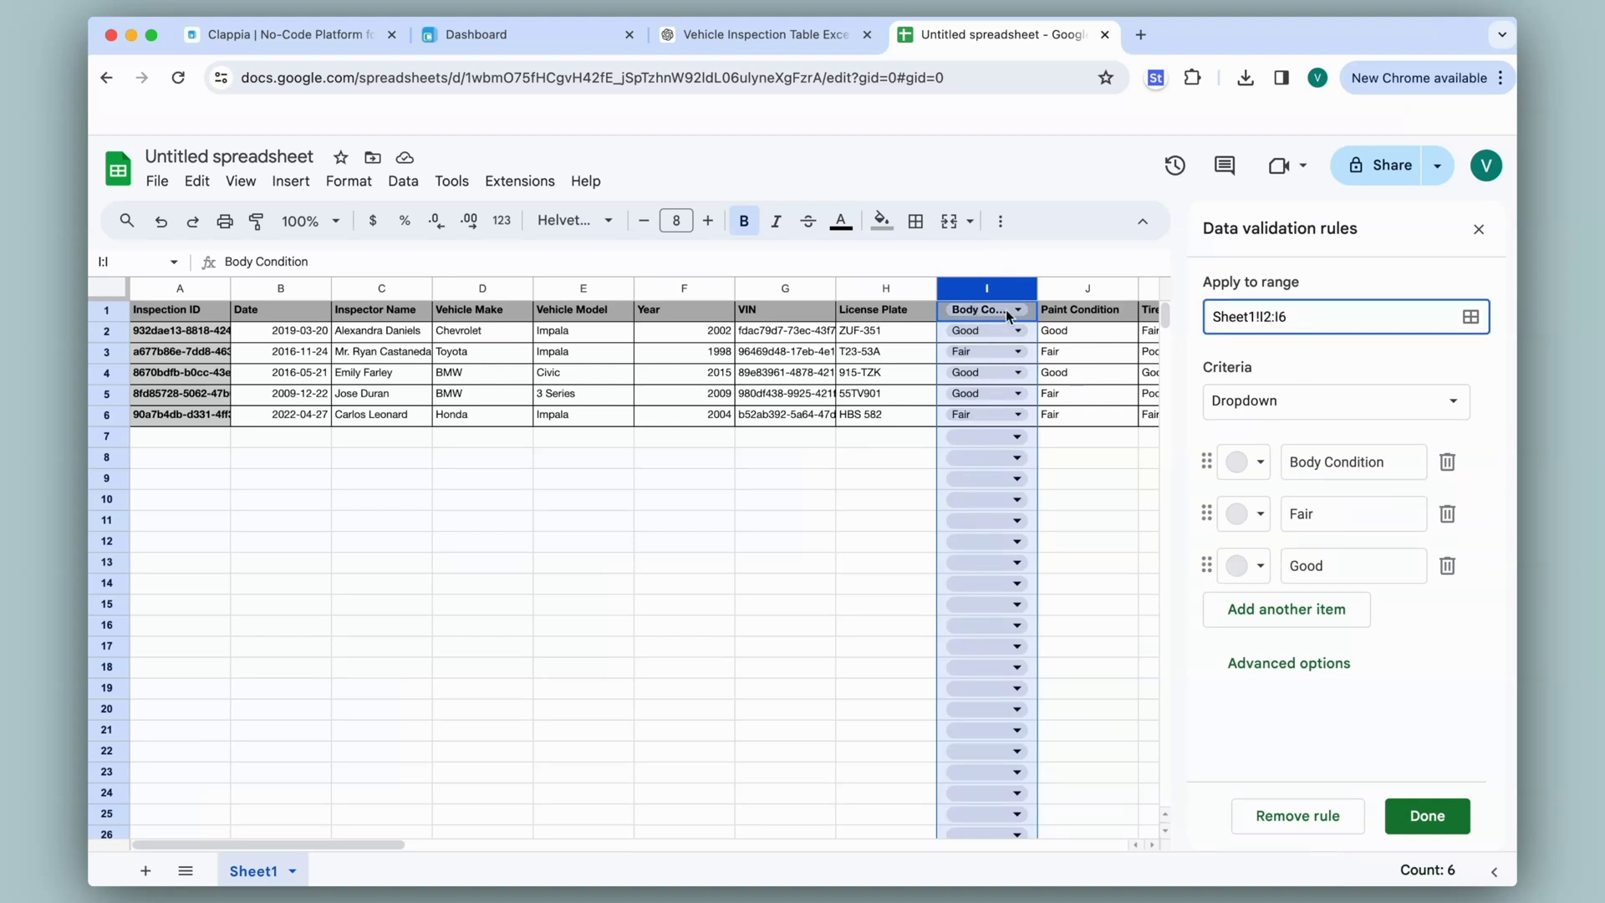
- Remove the Body Condition item from the dropdown's options, add Poor, and apply the validation rule
click(1452, 470)
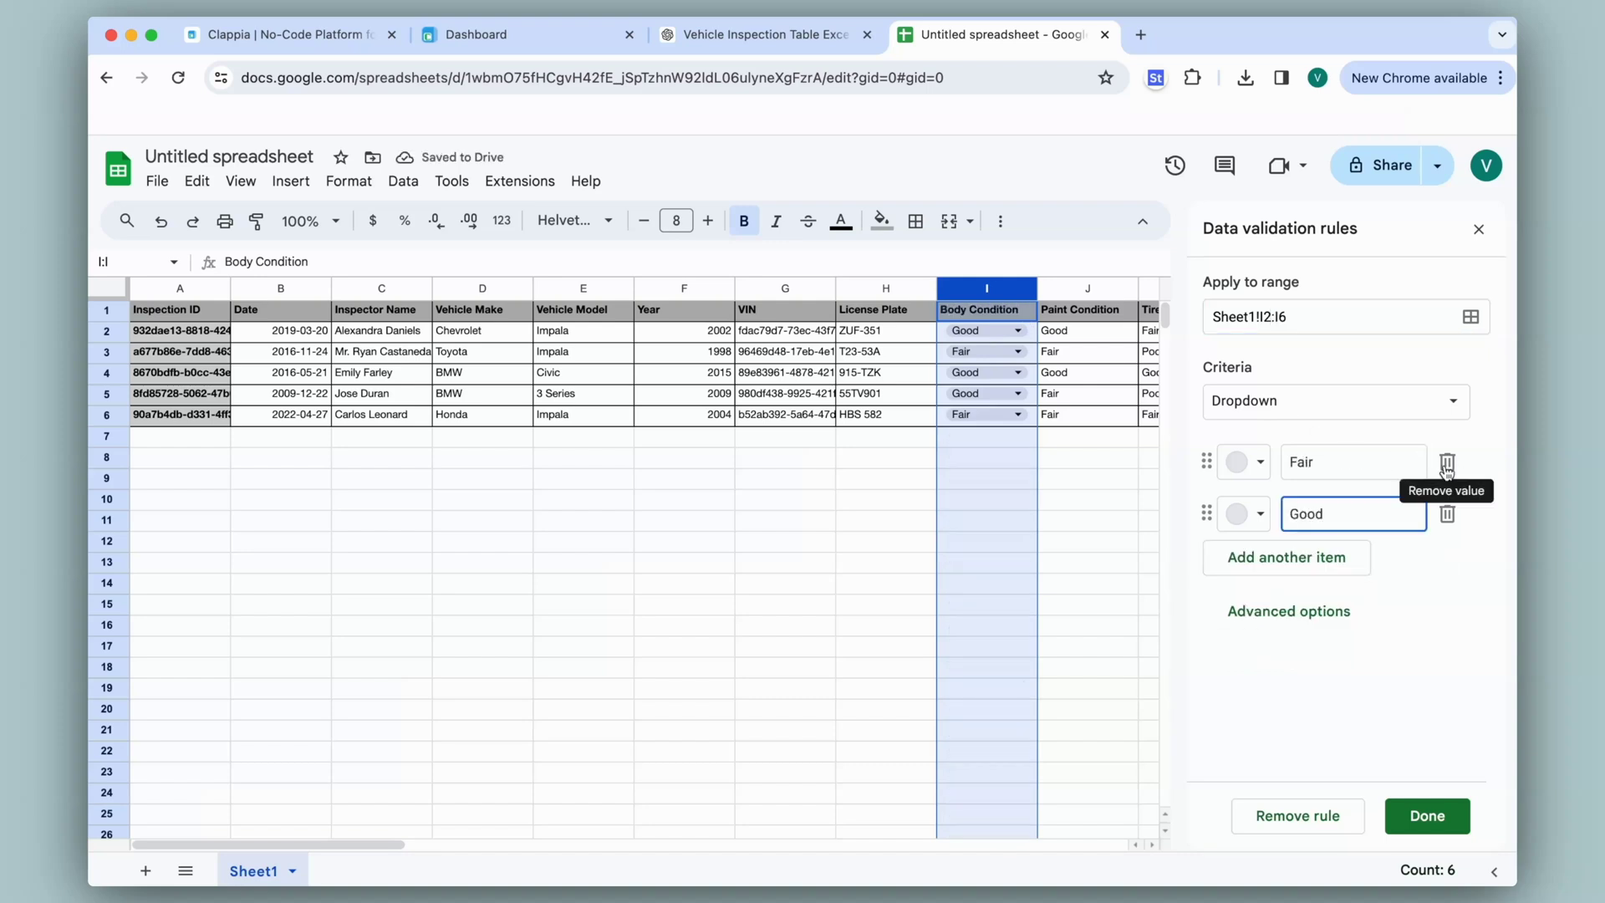
click(1291, 561)
text(Poor)
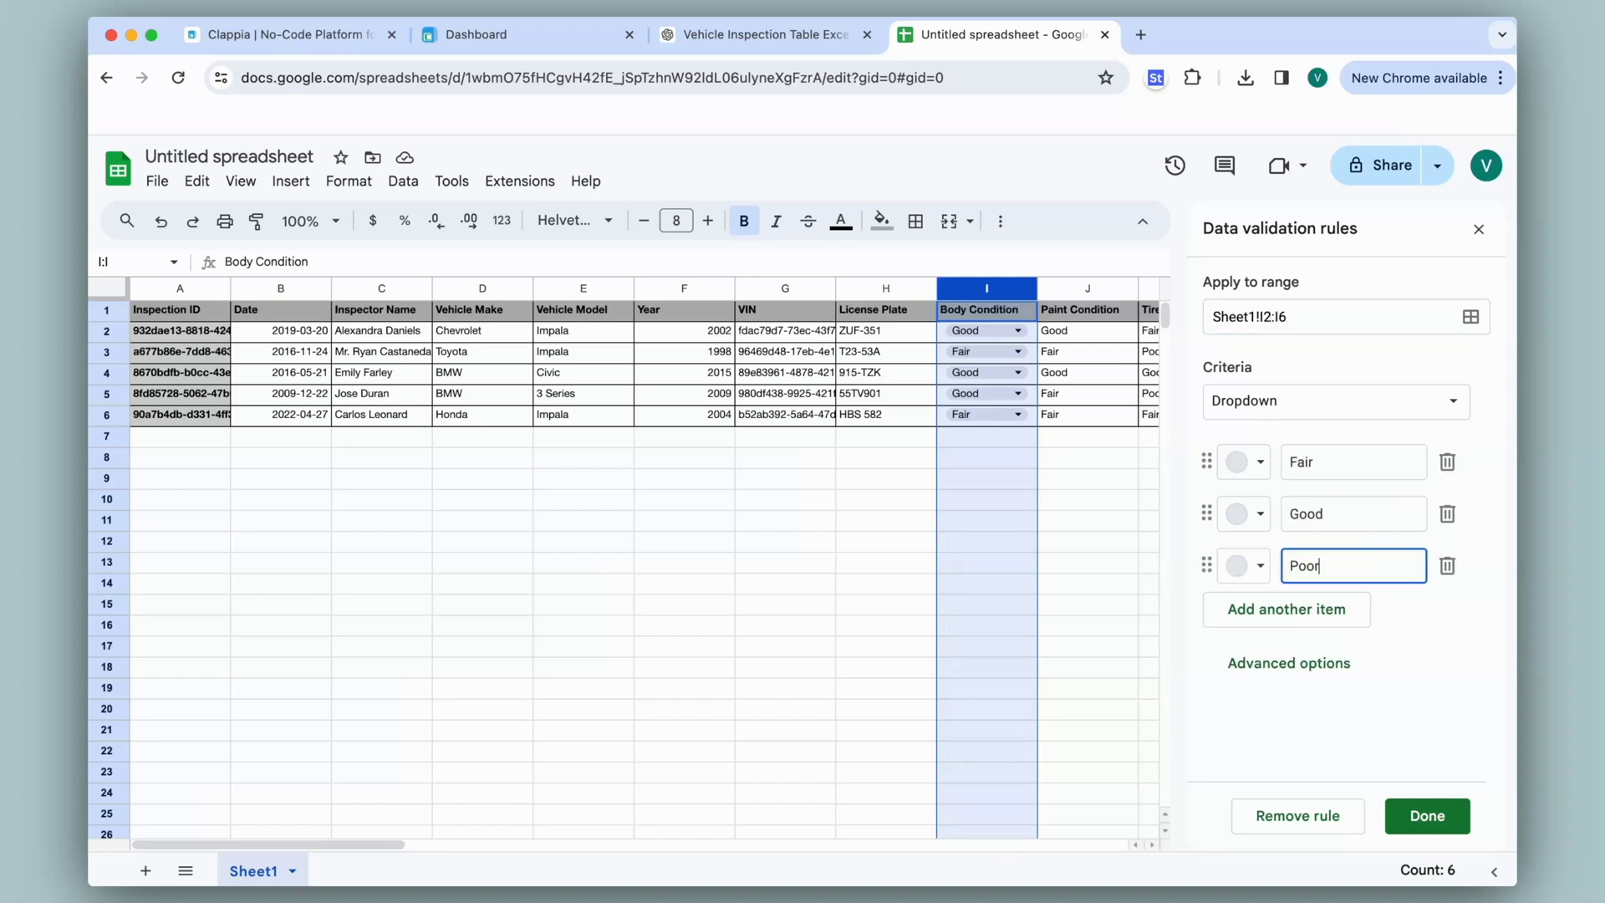
click(1429, 816)
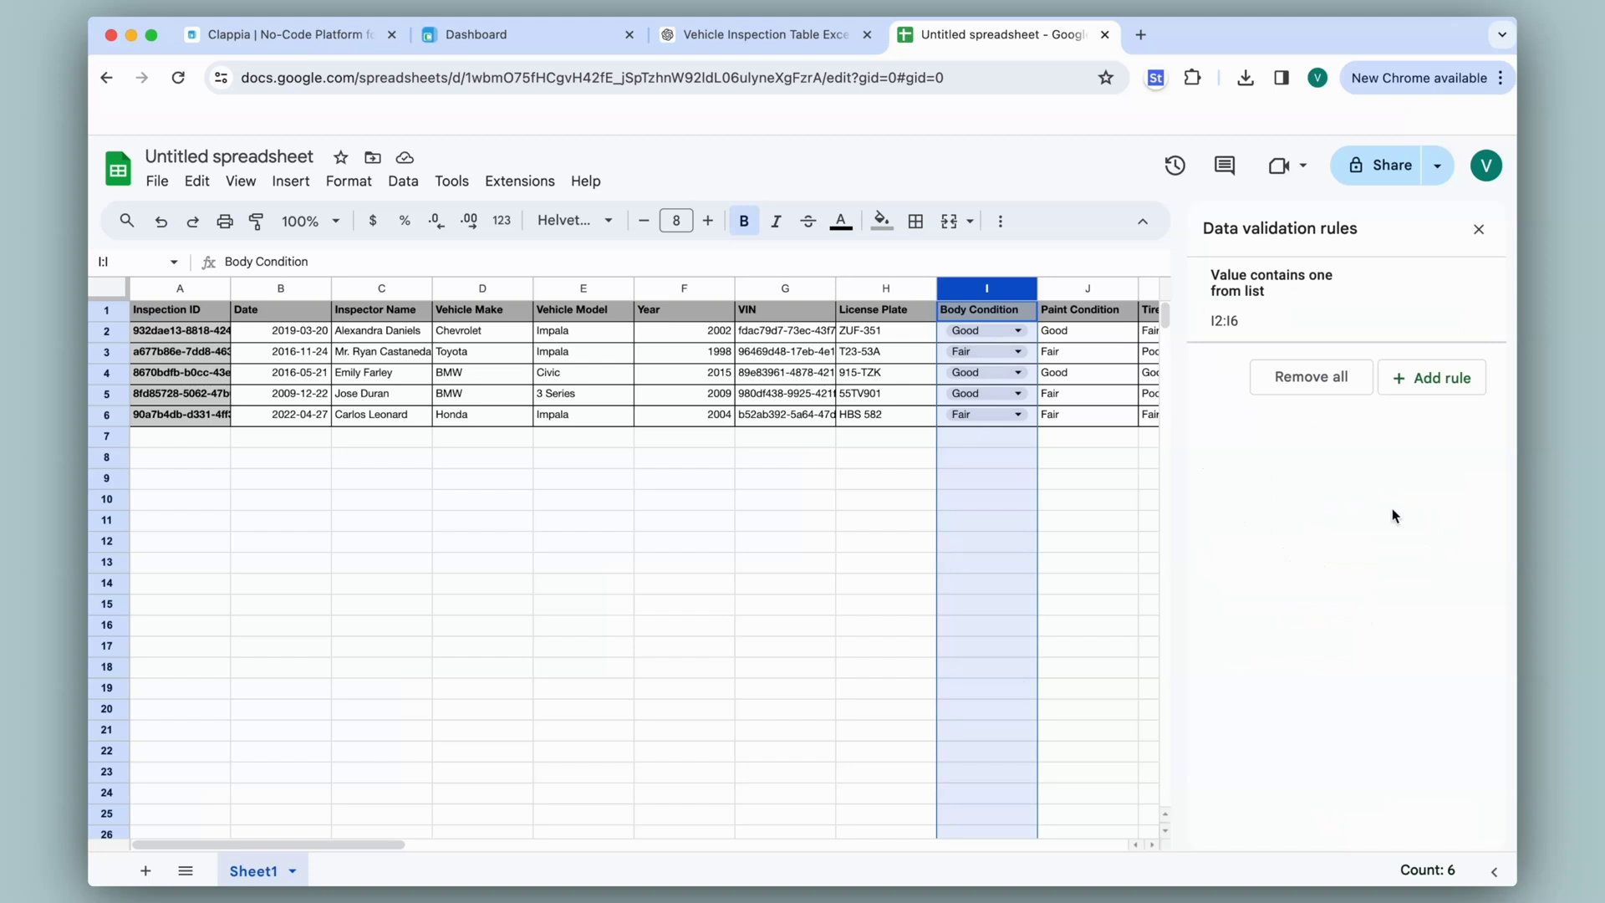
click(1479, 230)
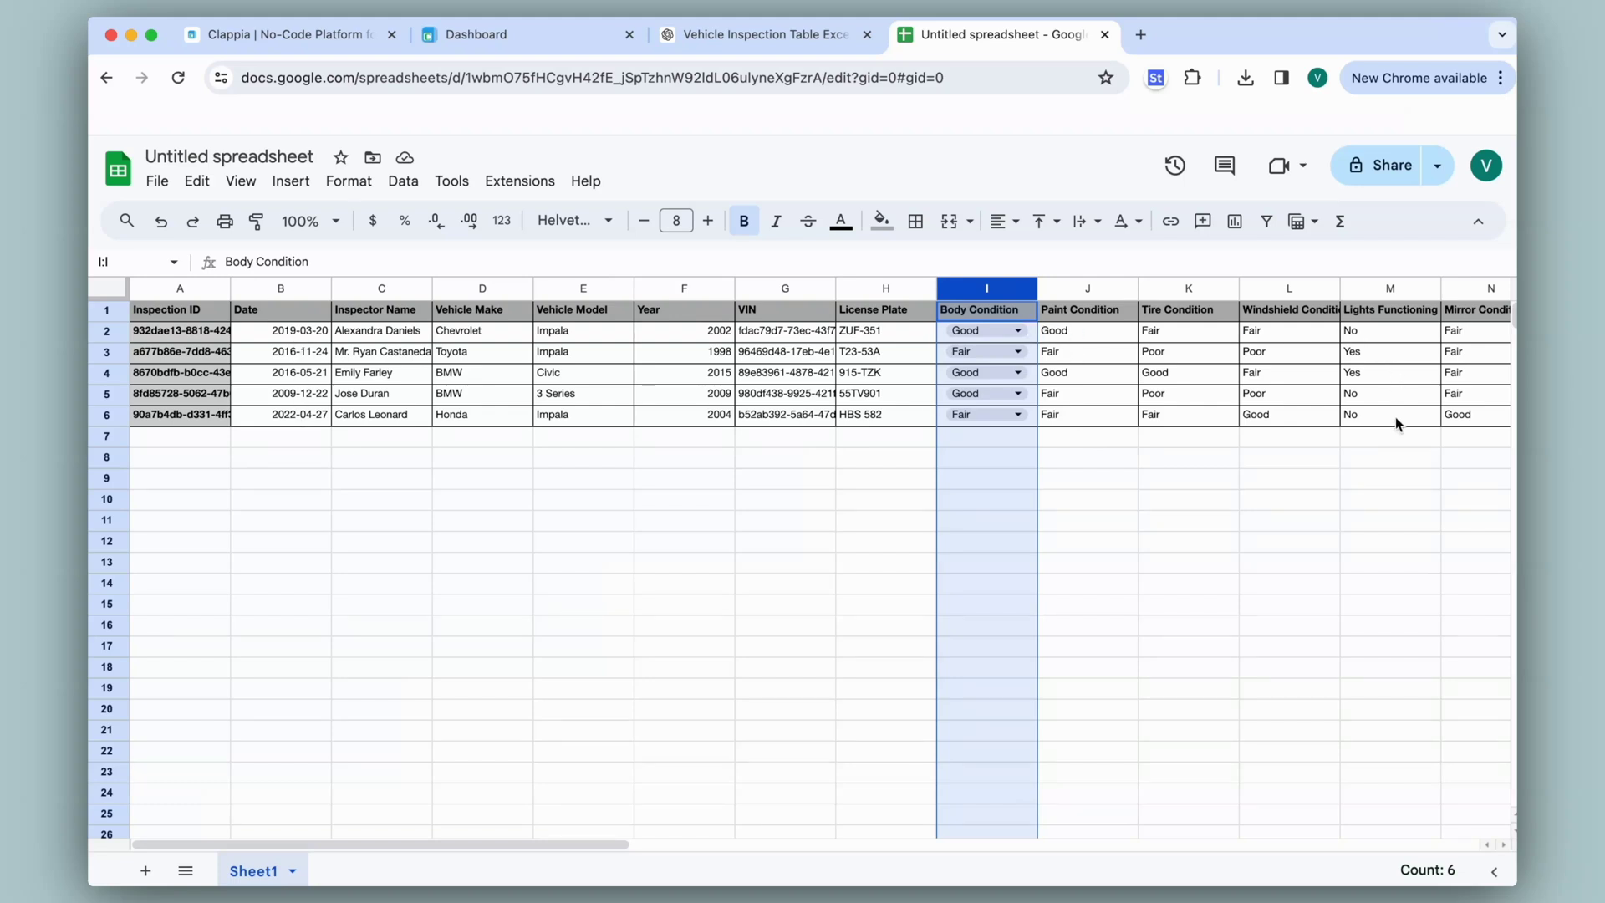
- Add a dropdown to the Paint Condition column and look through all the columns of the inspection table
right_click(1120, 291)
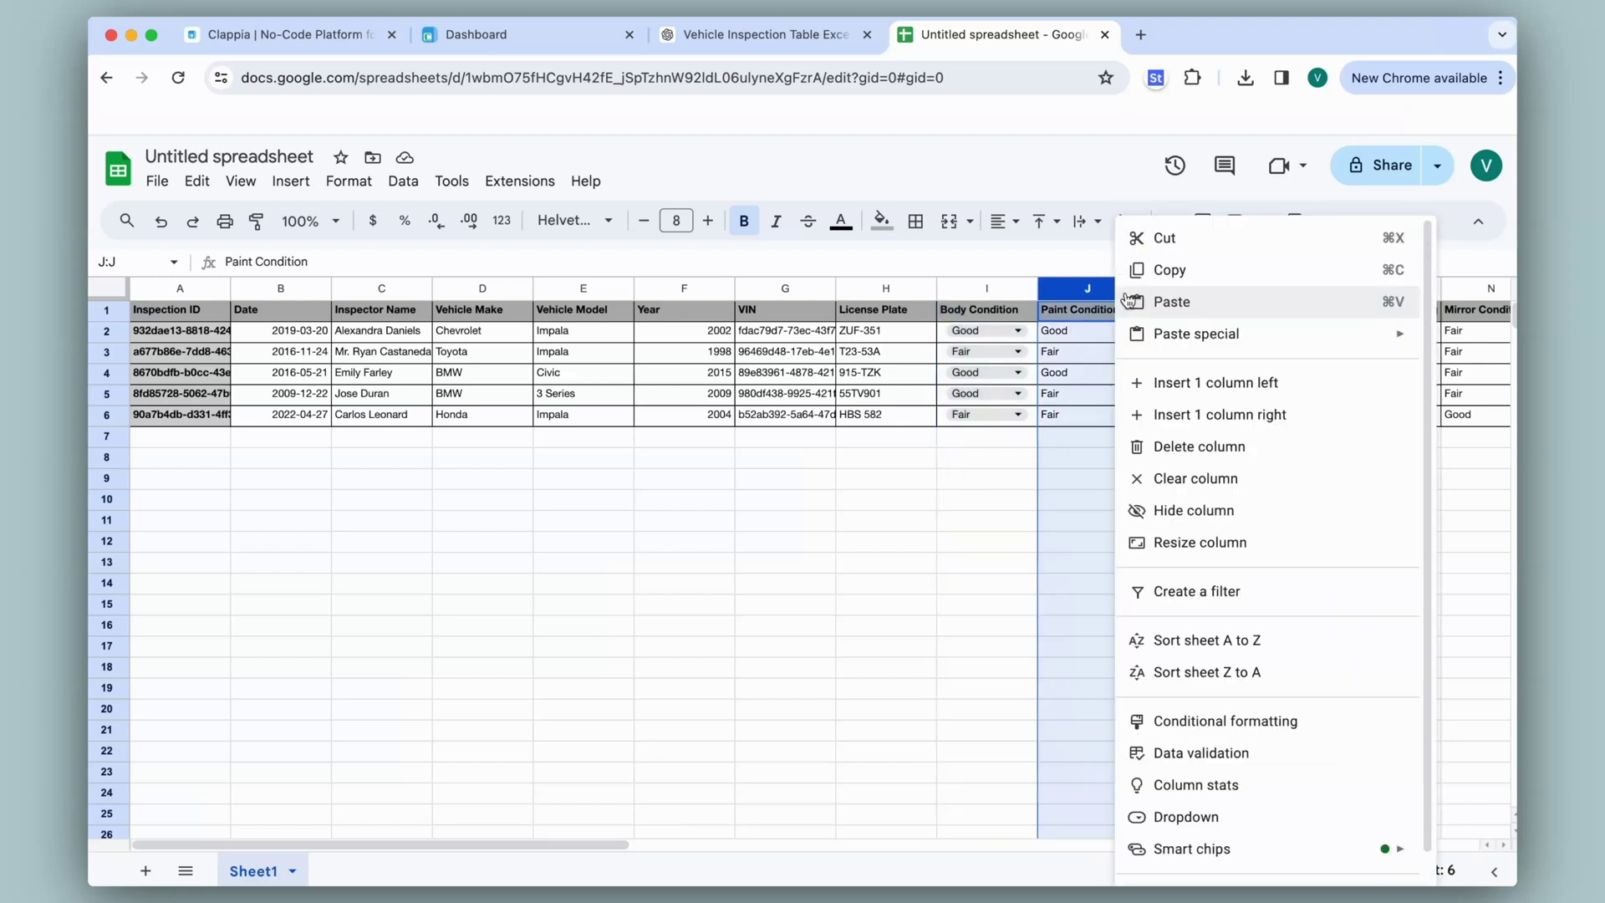
click(1192, 827)
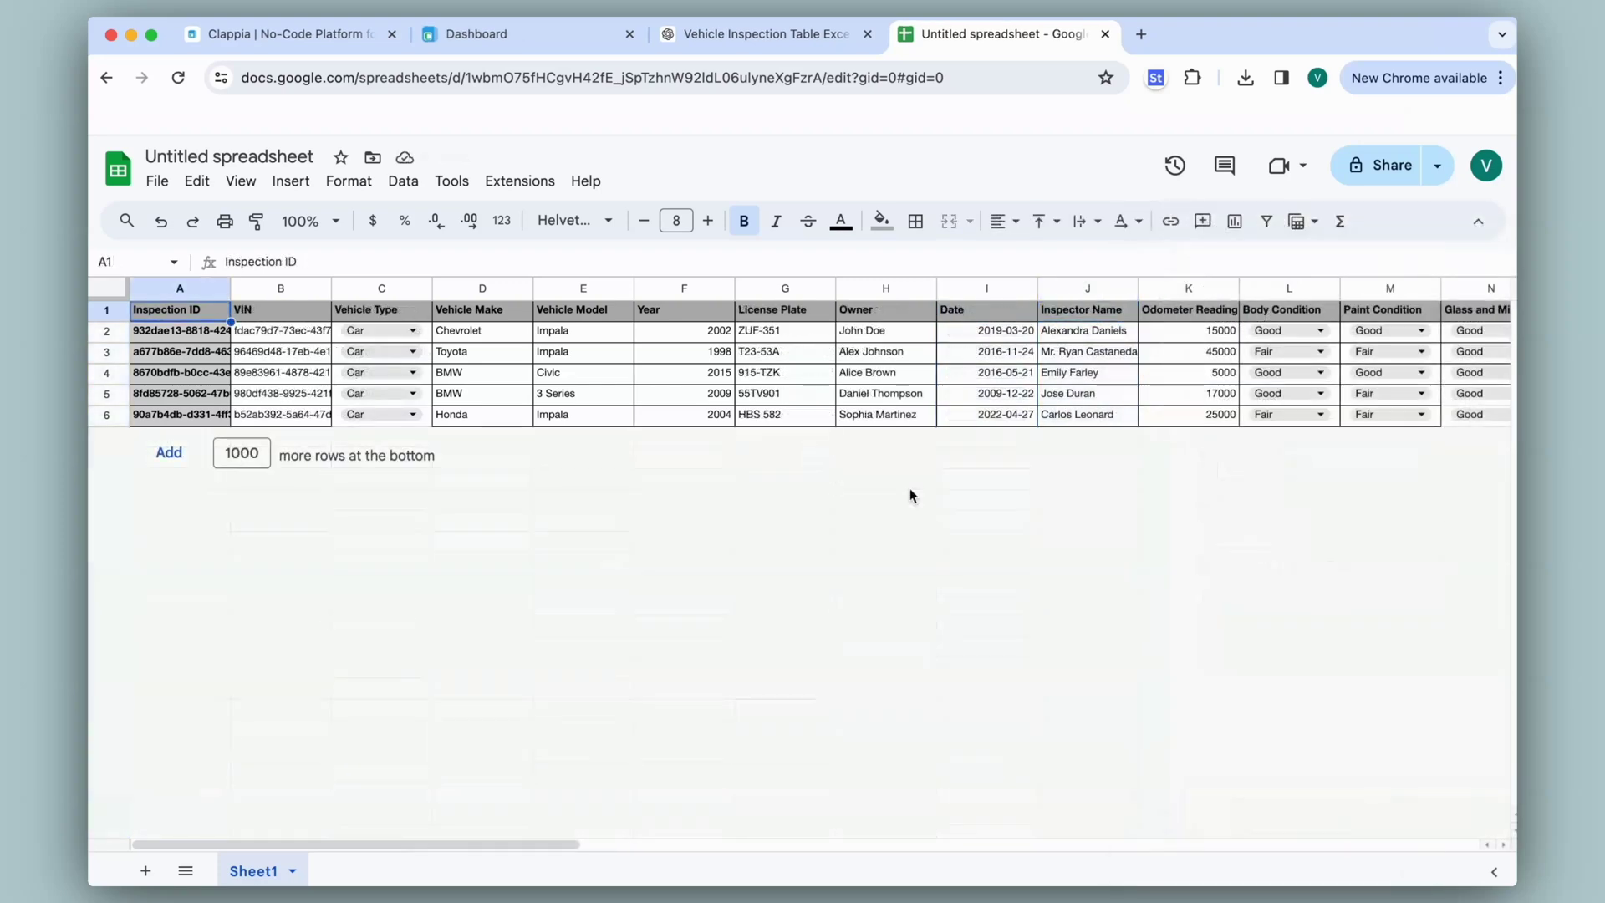
scroll(911, 491, right, 15)
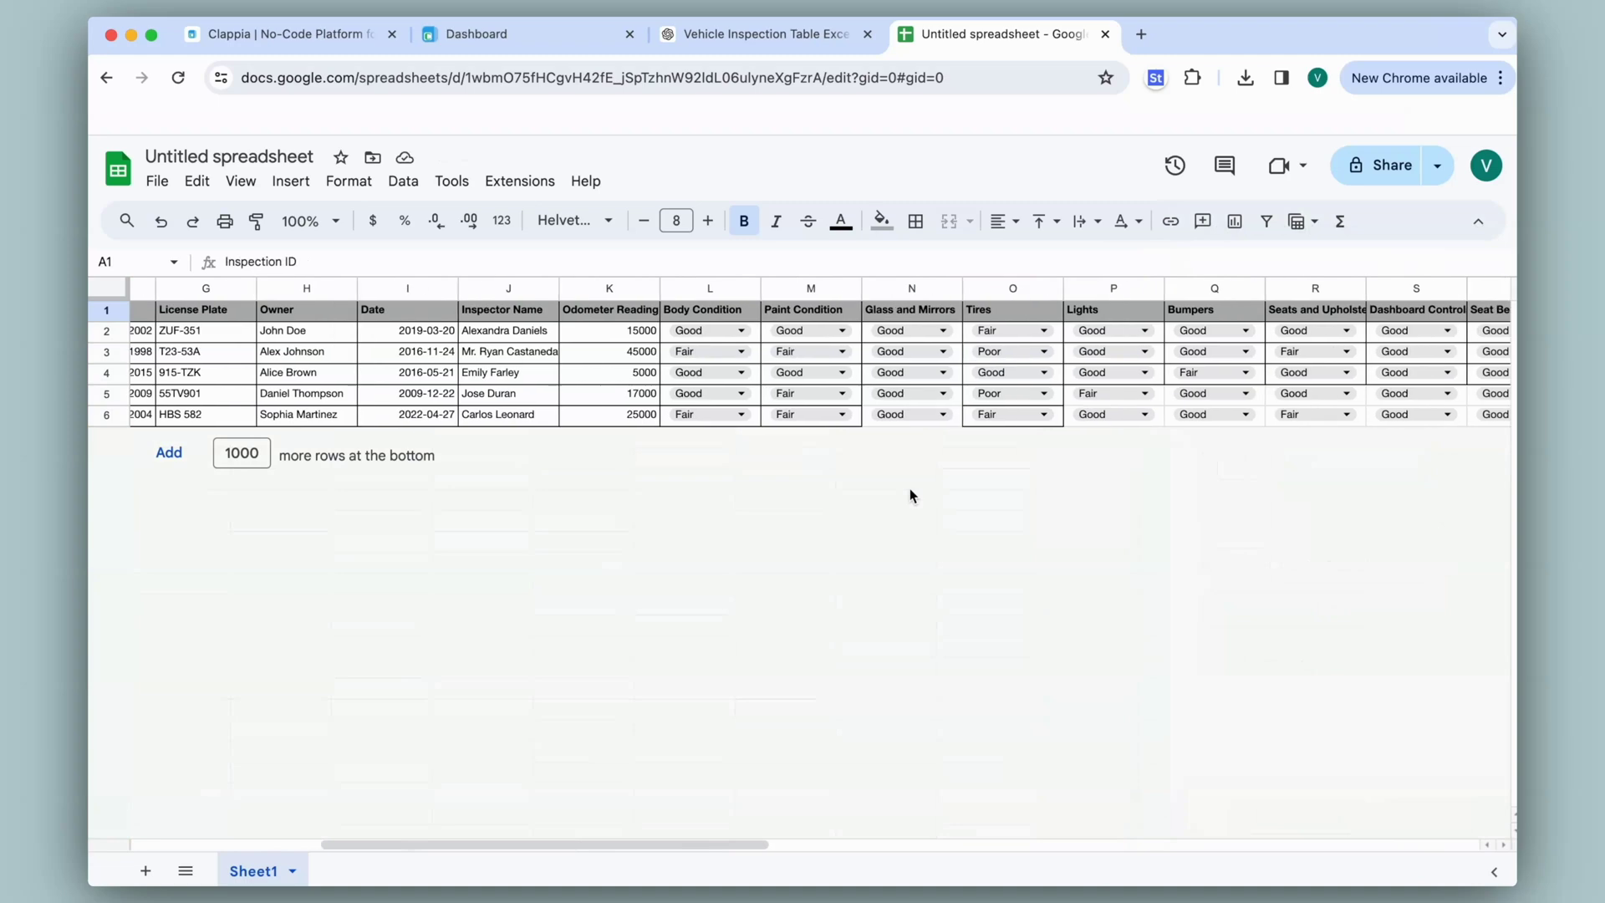
scroll(911, 491, right, 10)
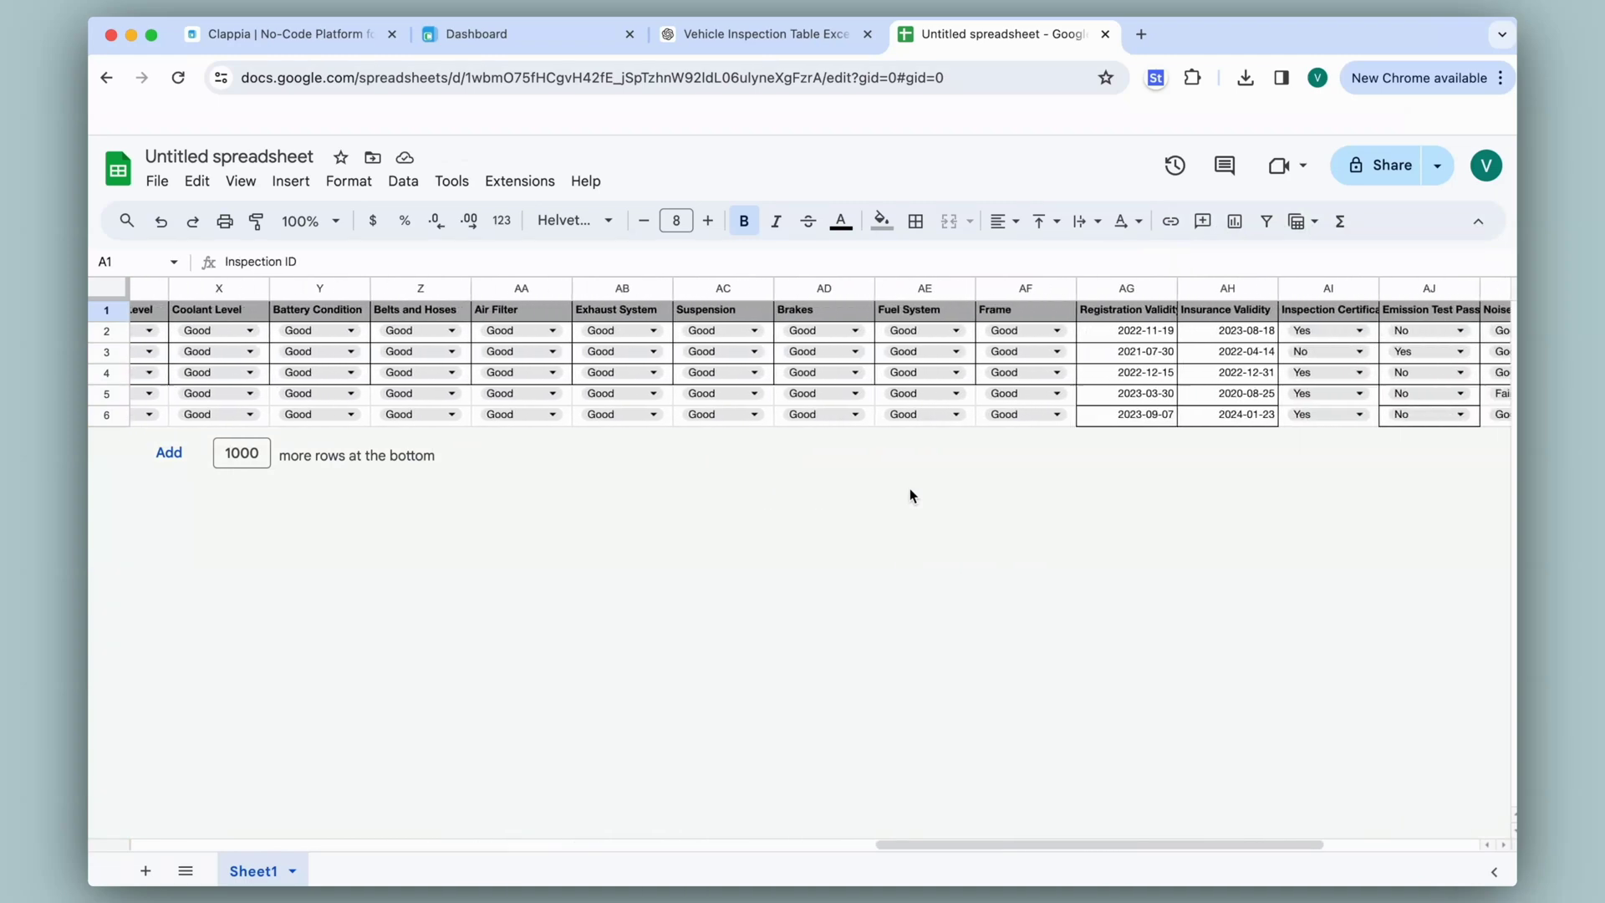
scroll(911, 490, left, 12)
scroll(910, 488, left, 10)
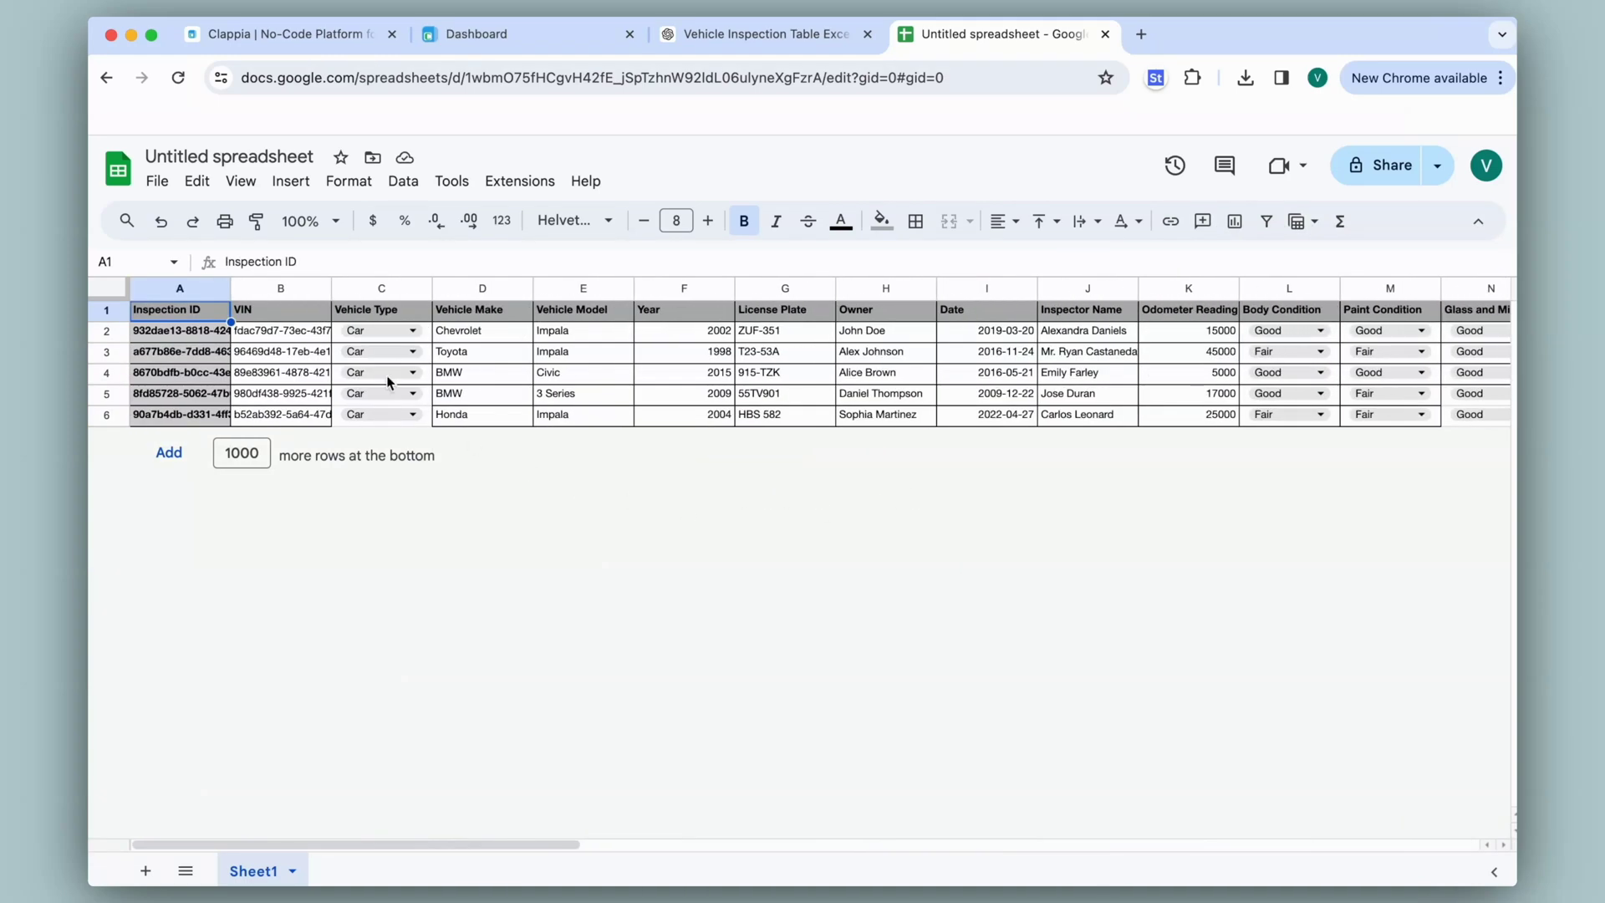
- Rename the spreadsheet as Vehicle Inspection and download it as a Microsoft Excel (.xlsx) file
click(237, 157)
text(Vehicle Inspection)
key(Return)
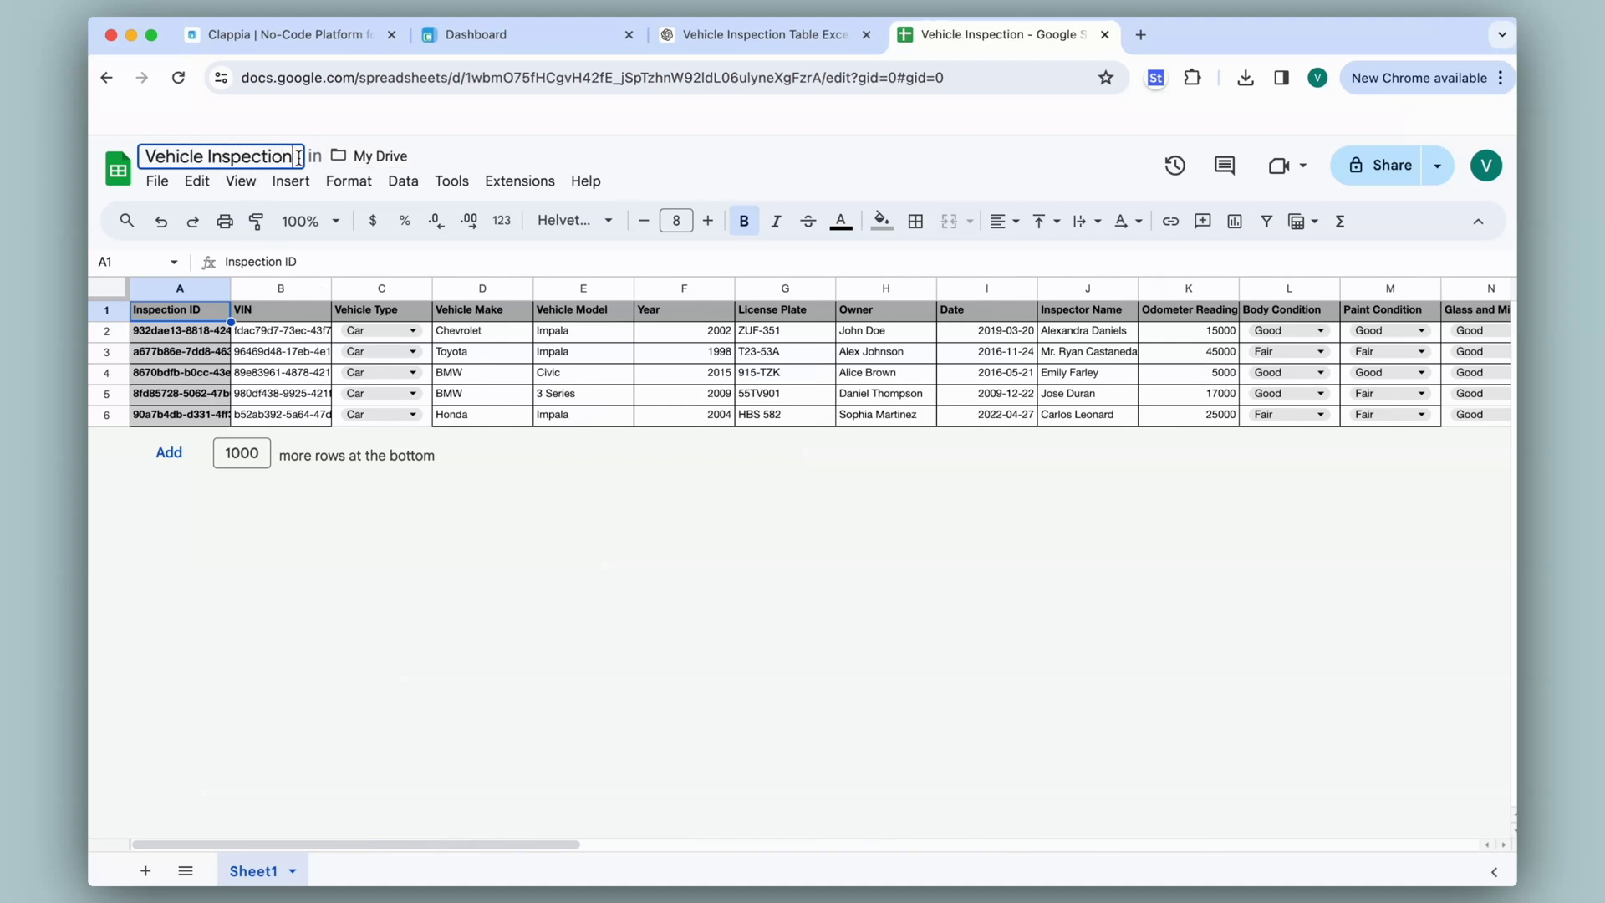
click(158, 184)
mouse_move(286, 424)
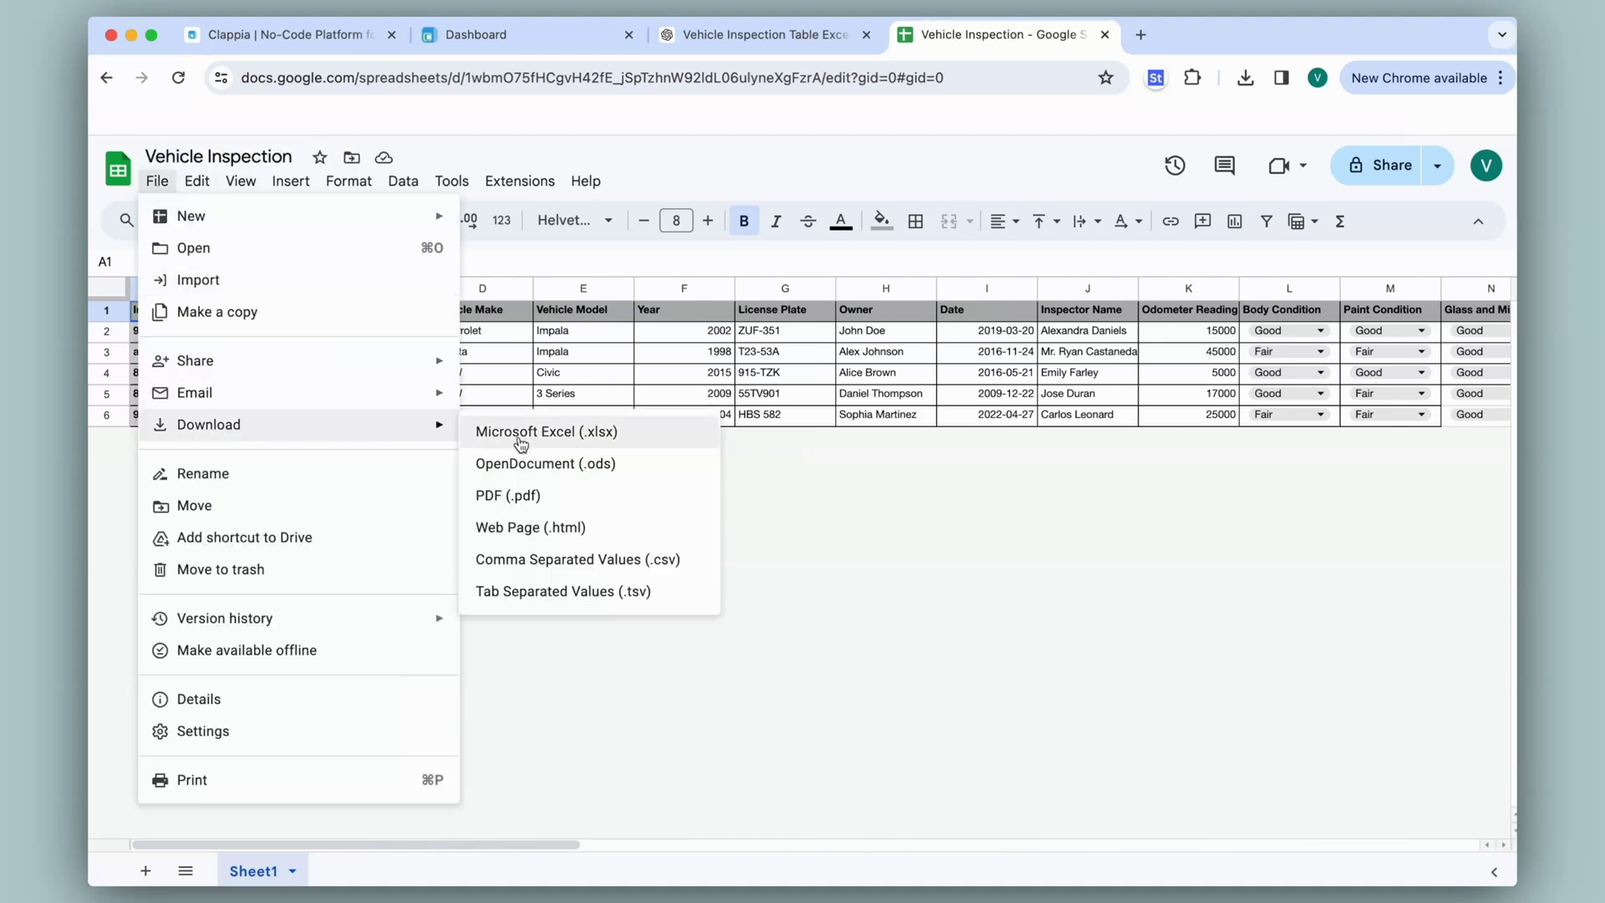
click(518, 436)
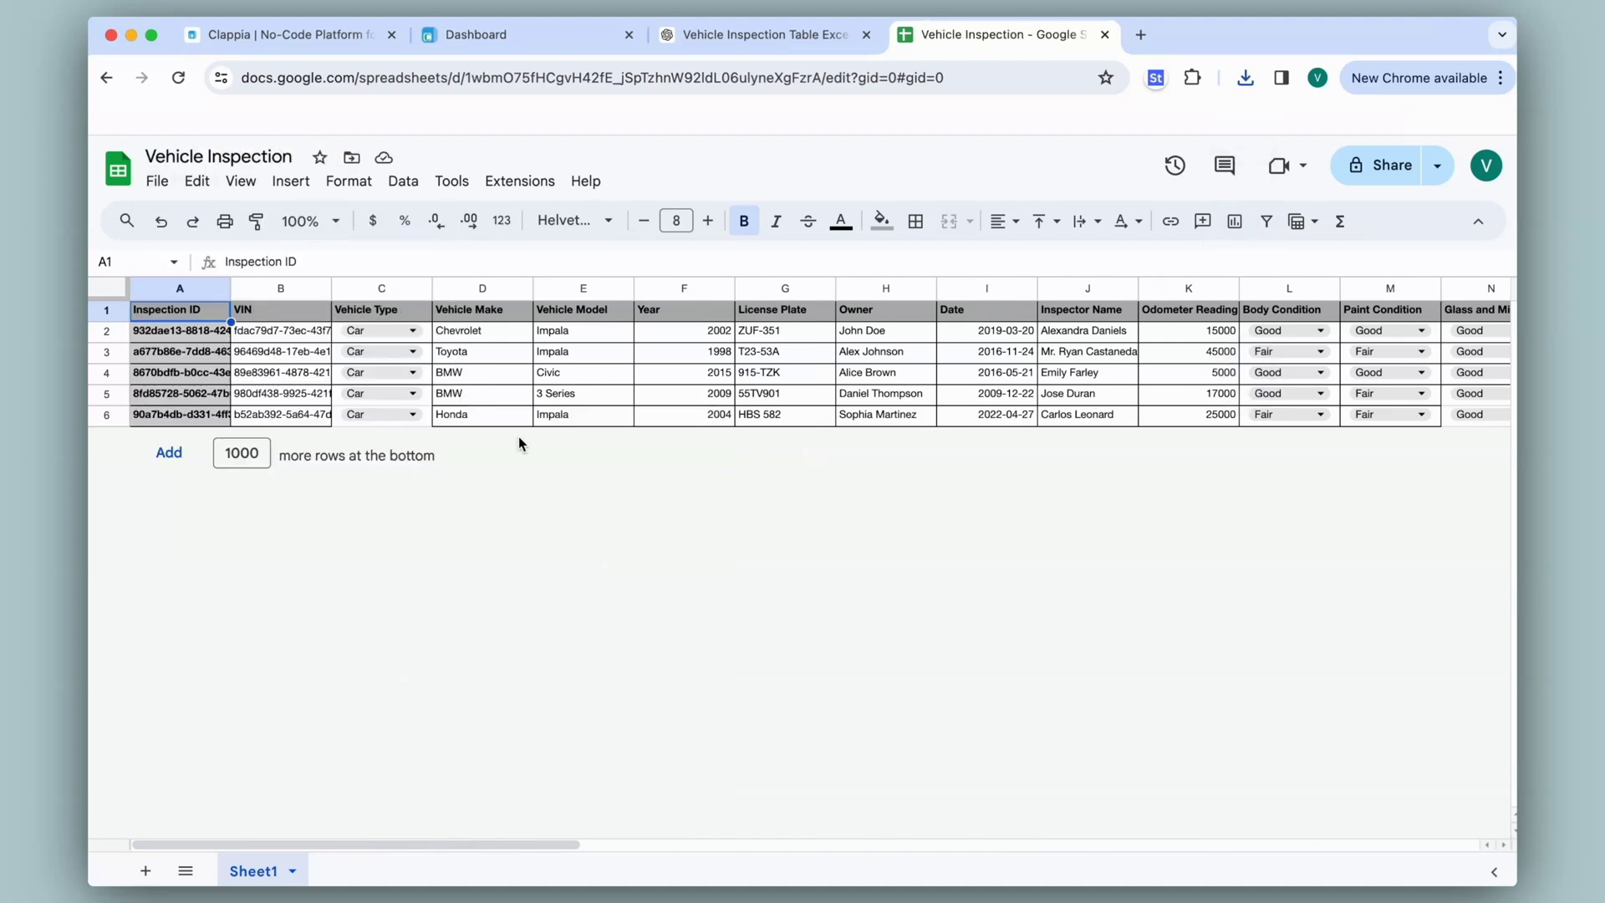
- Switch to the Clappia dashboard and create an app from the downloaded Vehicle Inspection.xlsx file
click(524, 34)
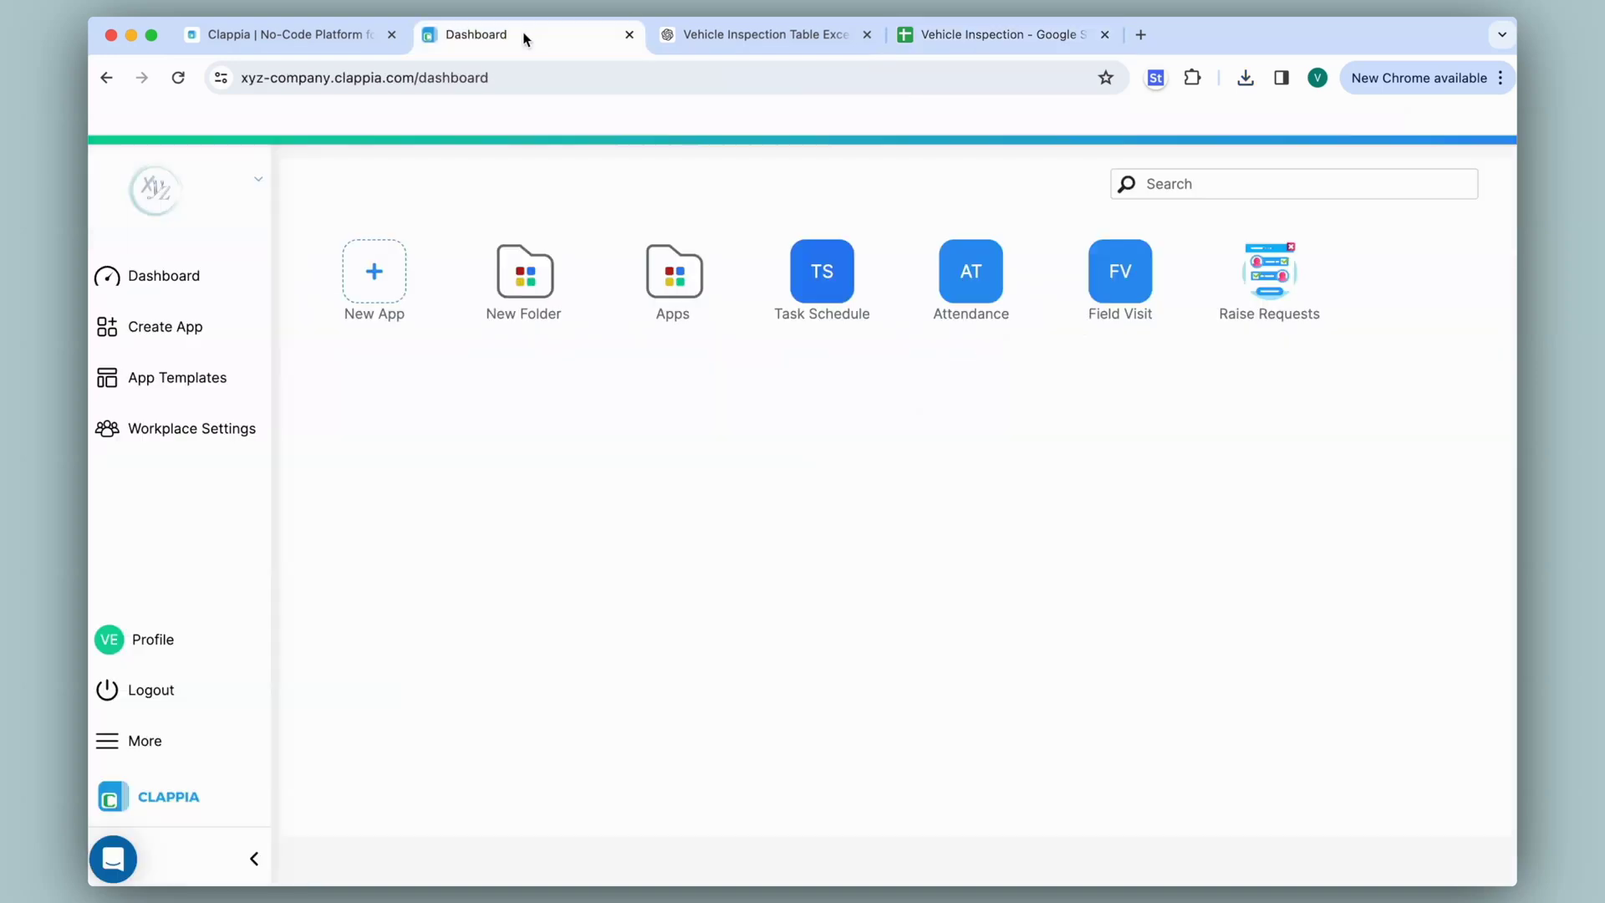
click(191, 751)
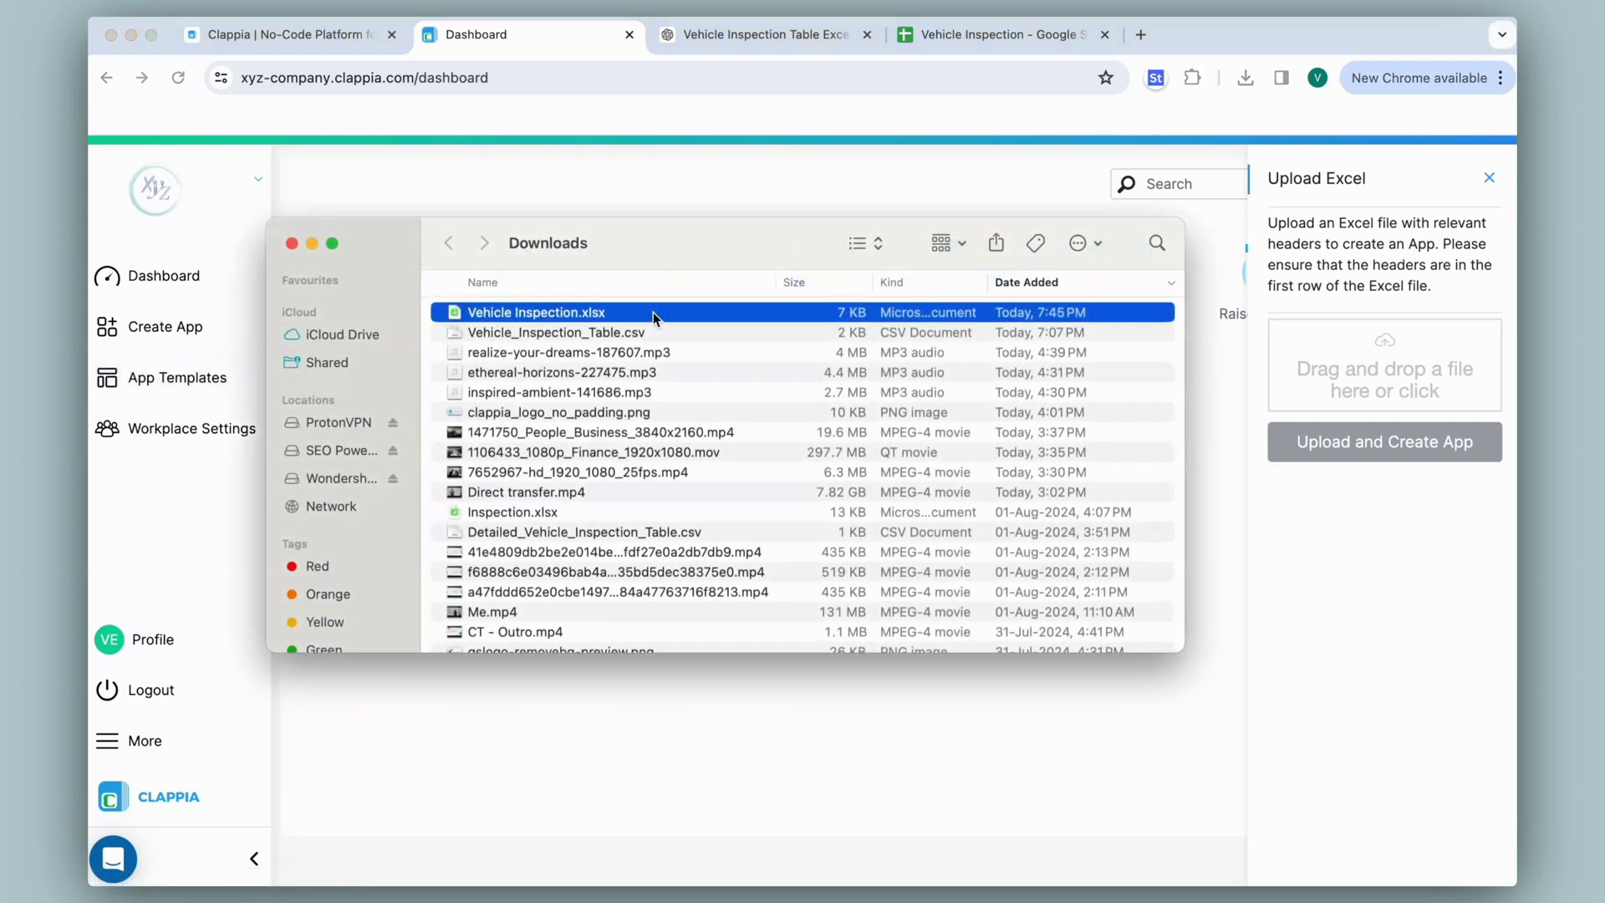
drag(654, 313, 1421, 375)
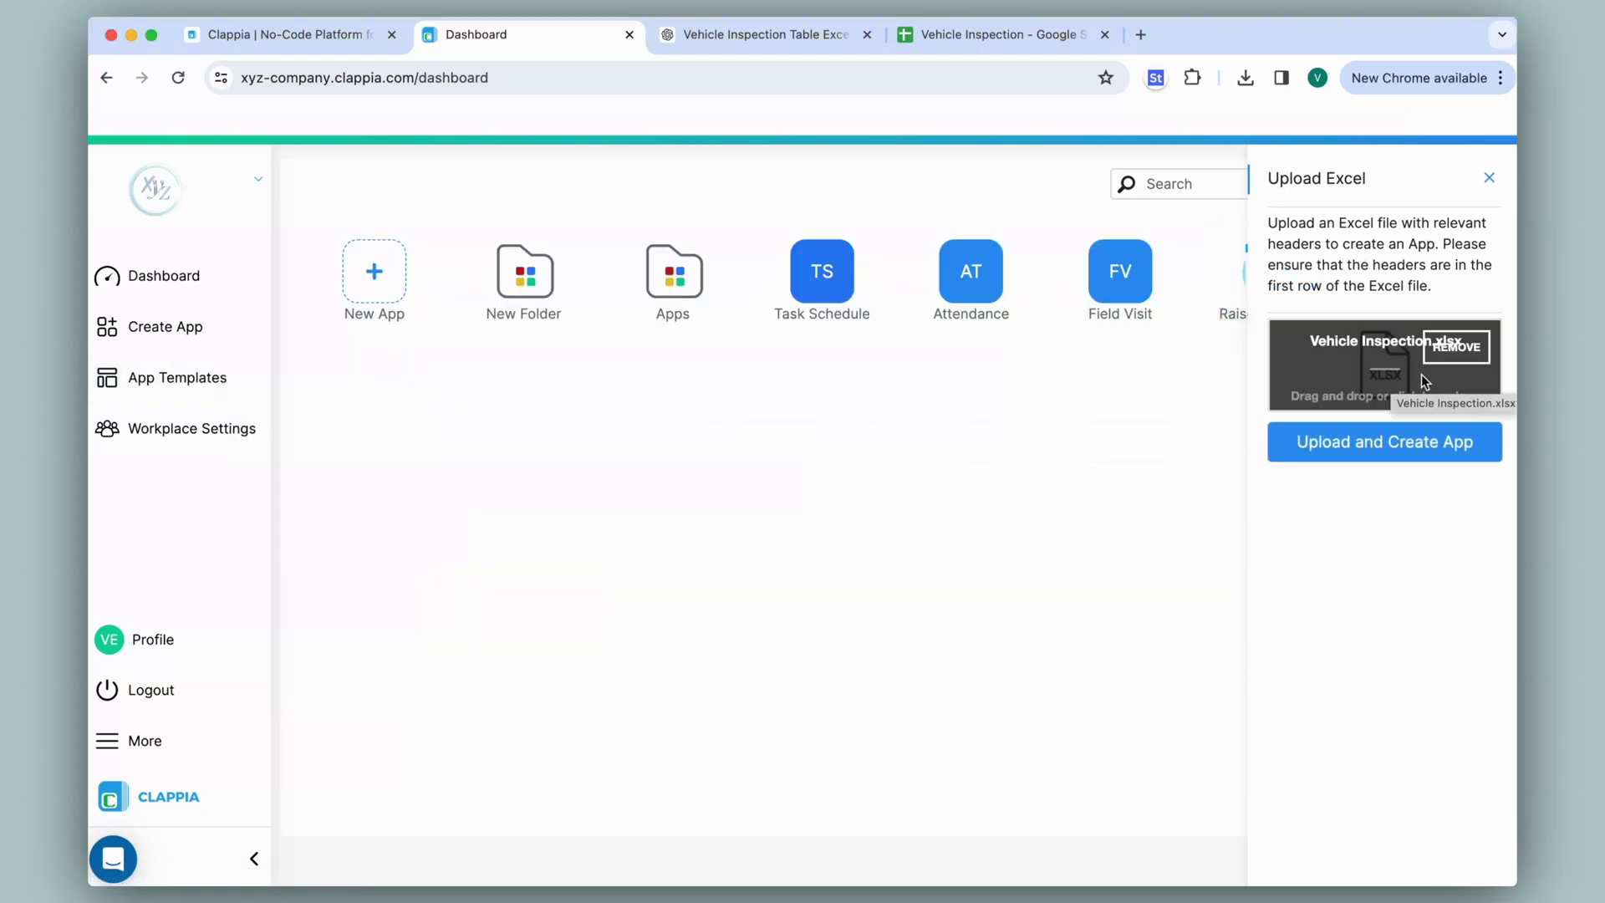
click(1382, 460)
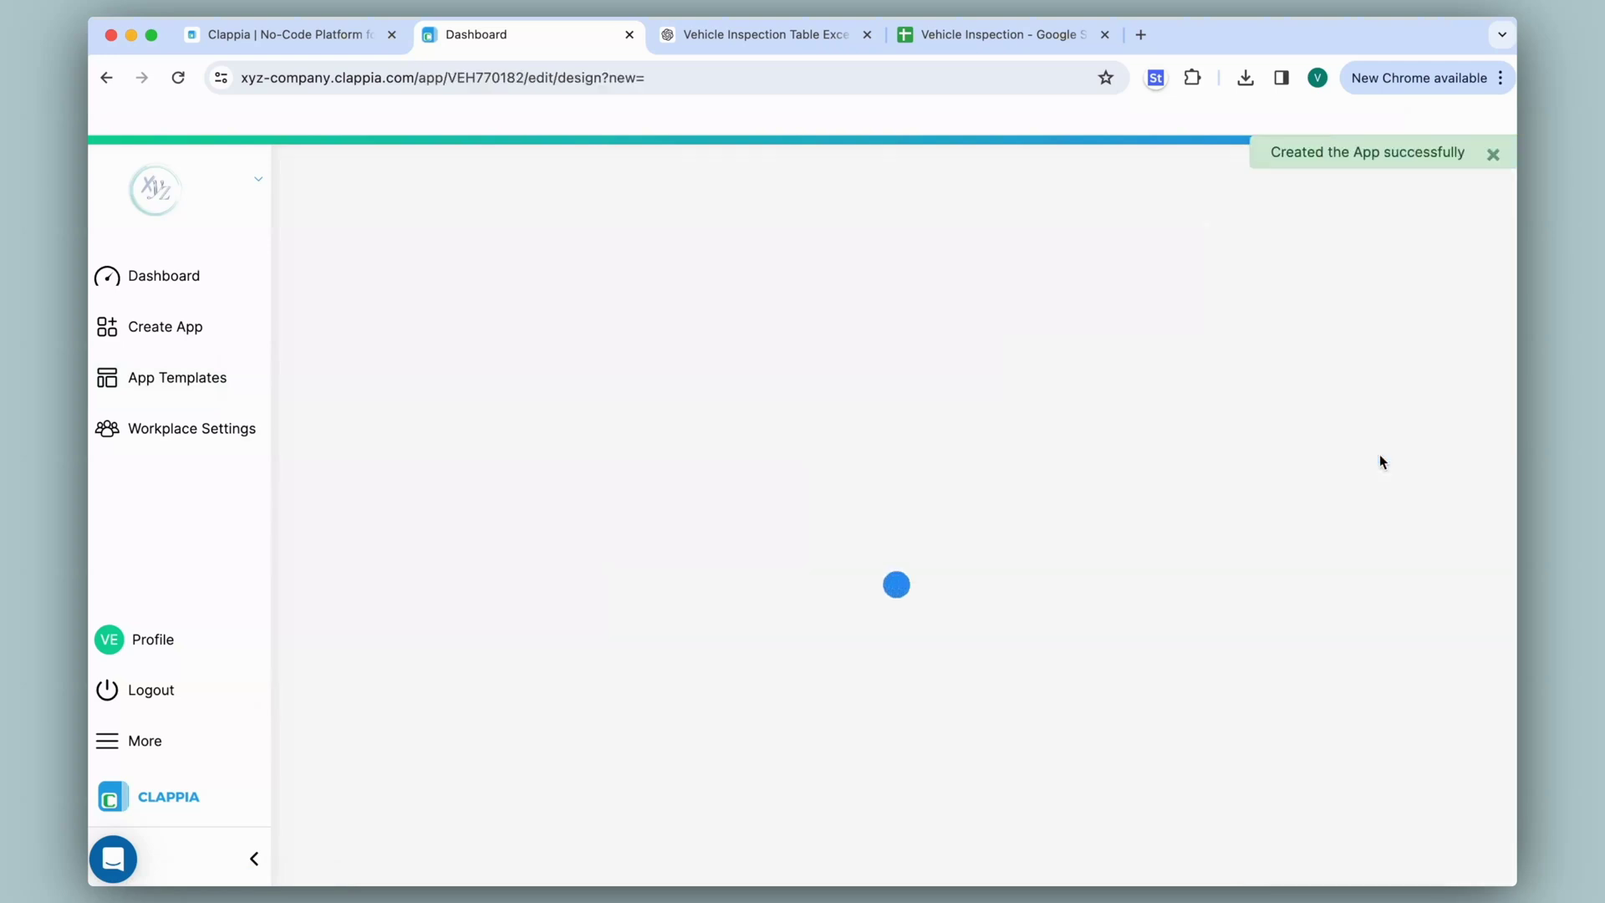
- Look over the imported fields, name the untitled section Inspection Details, and save it
click(595, 406)
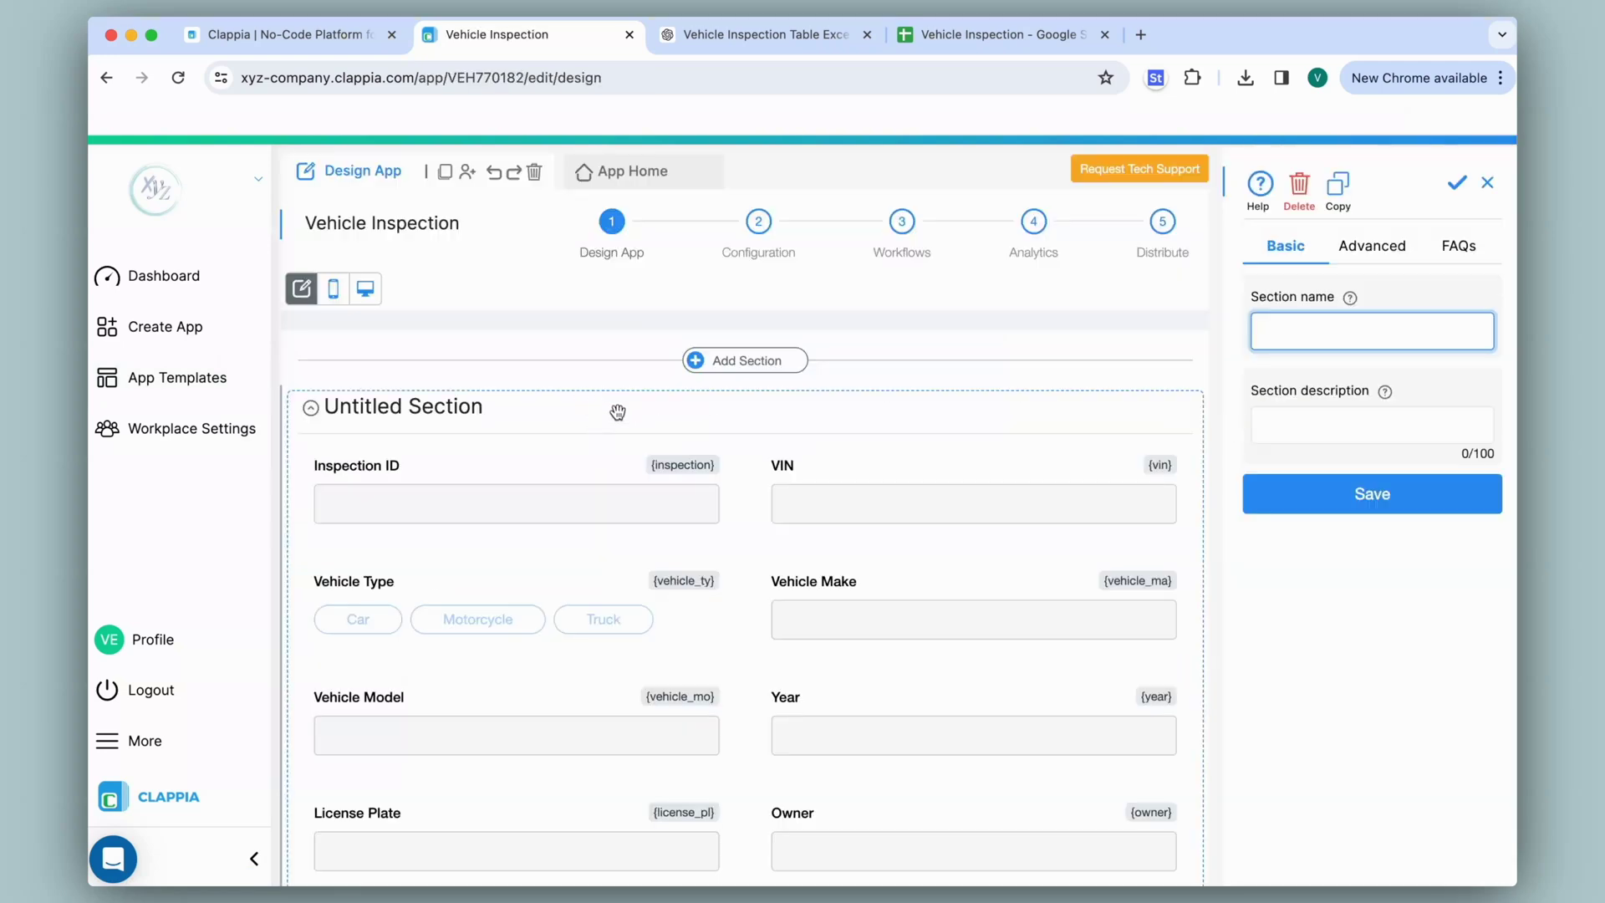
scroll(749, 464, down, 20)
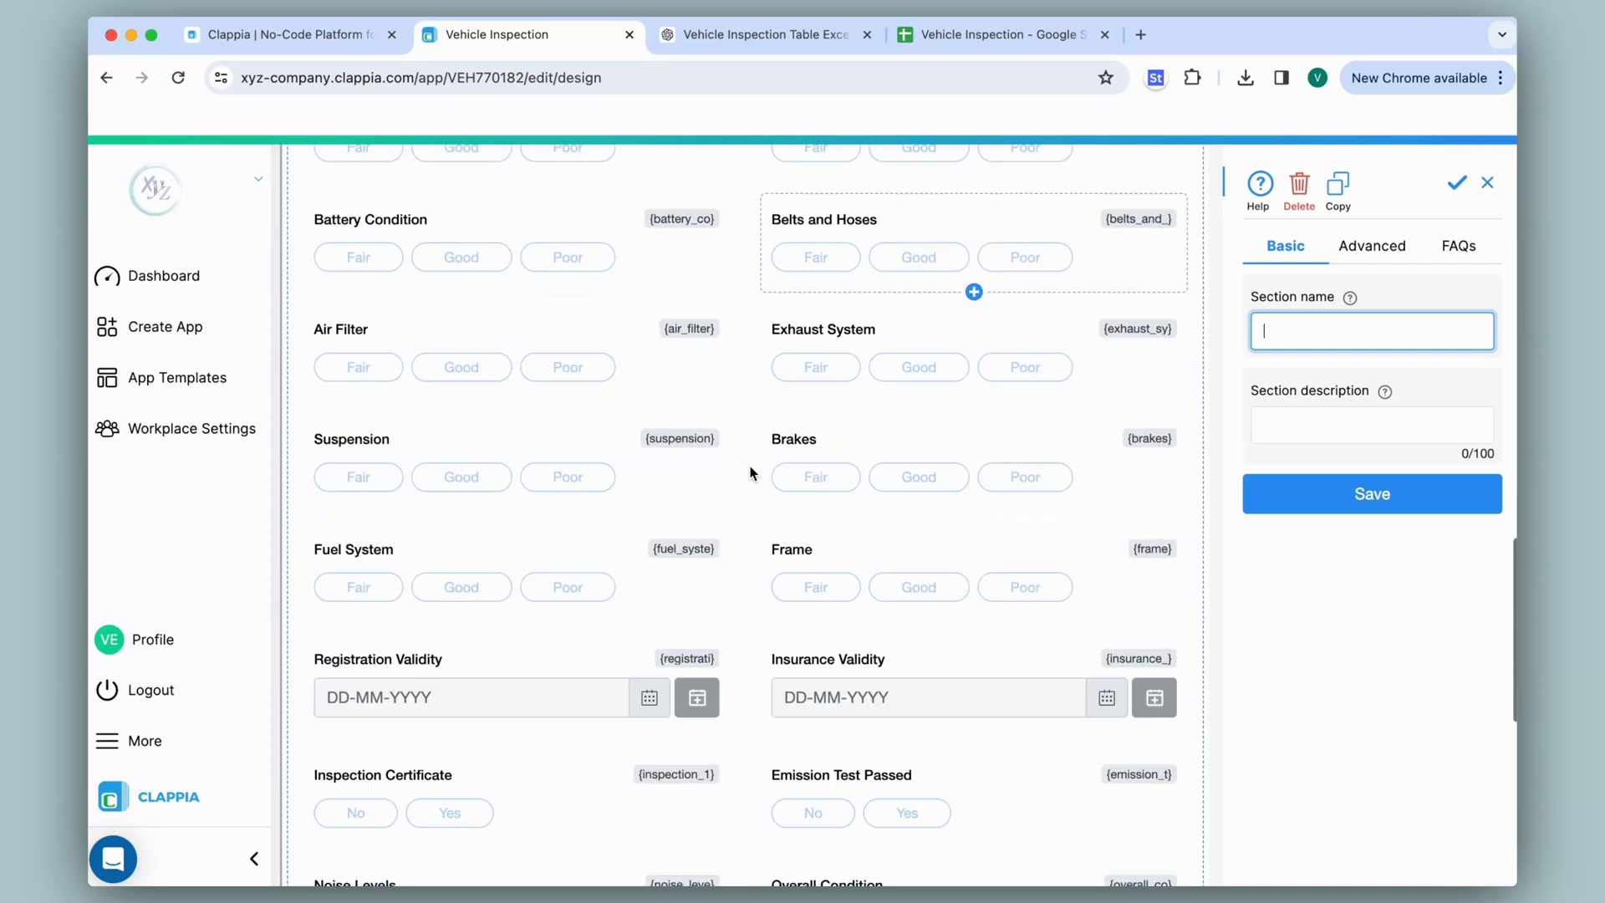
scroll(750, 474, down, 6)
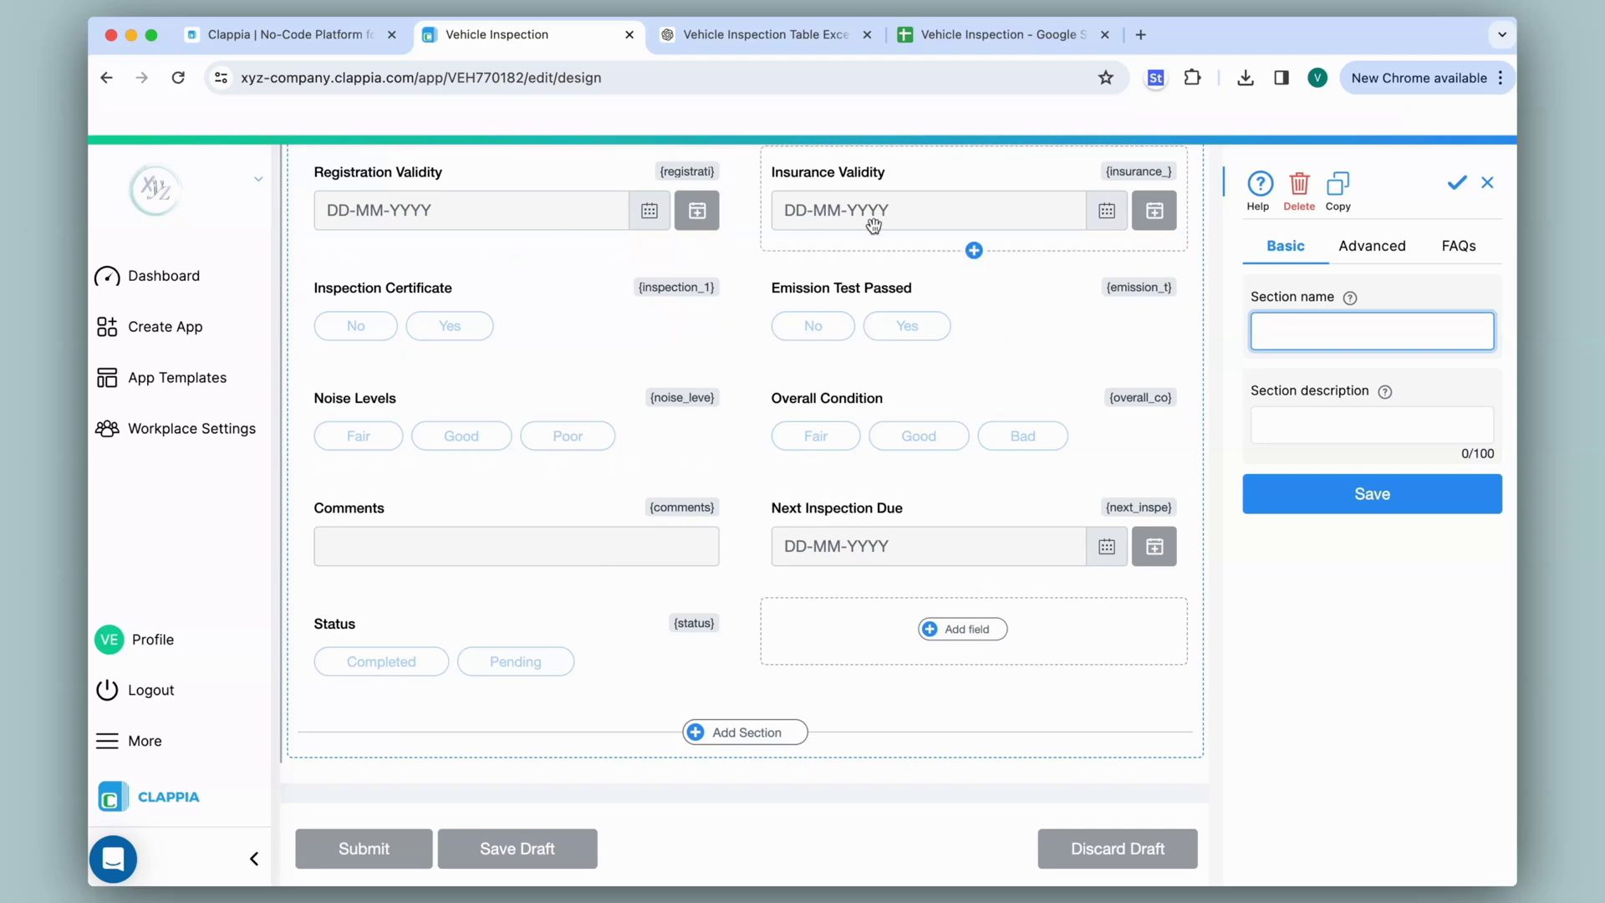
scroll(746, 376, up, 15)
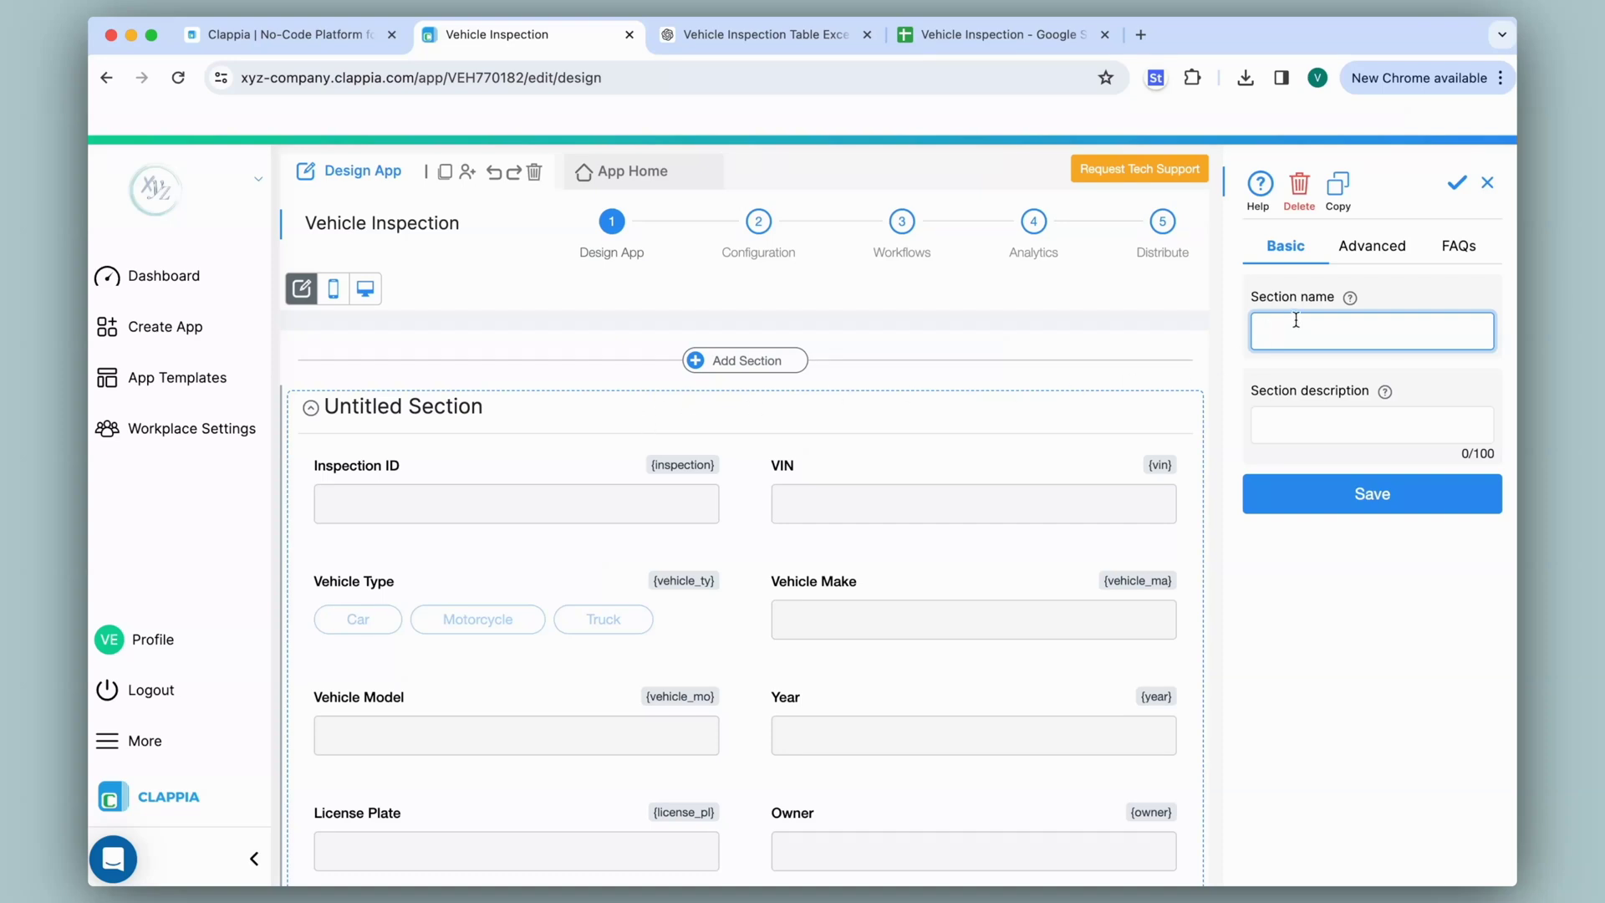
text(Inspection Details)
click(1339, 503)
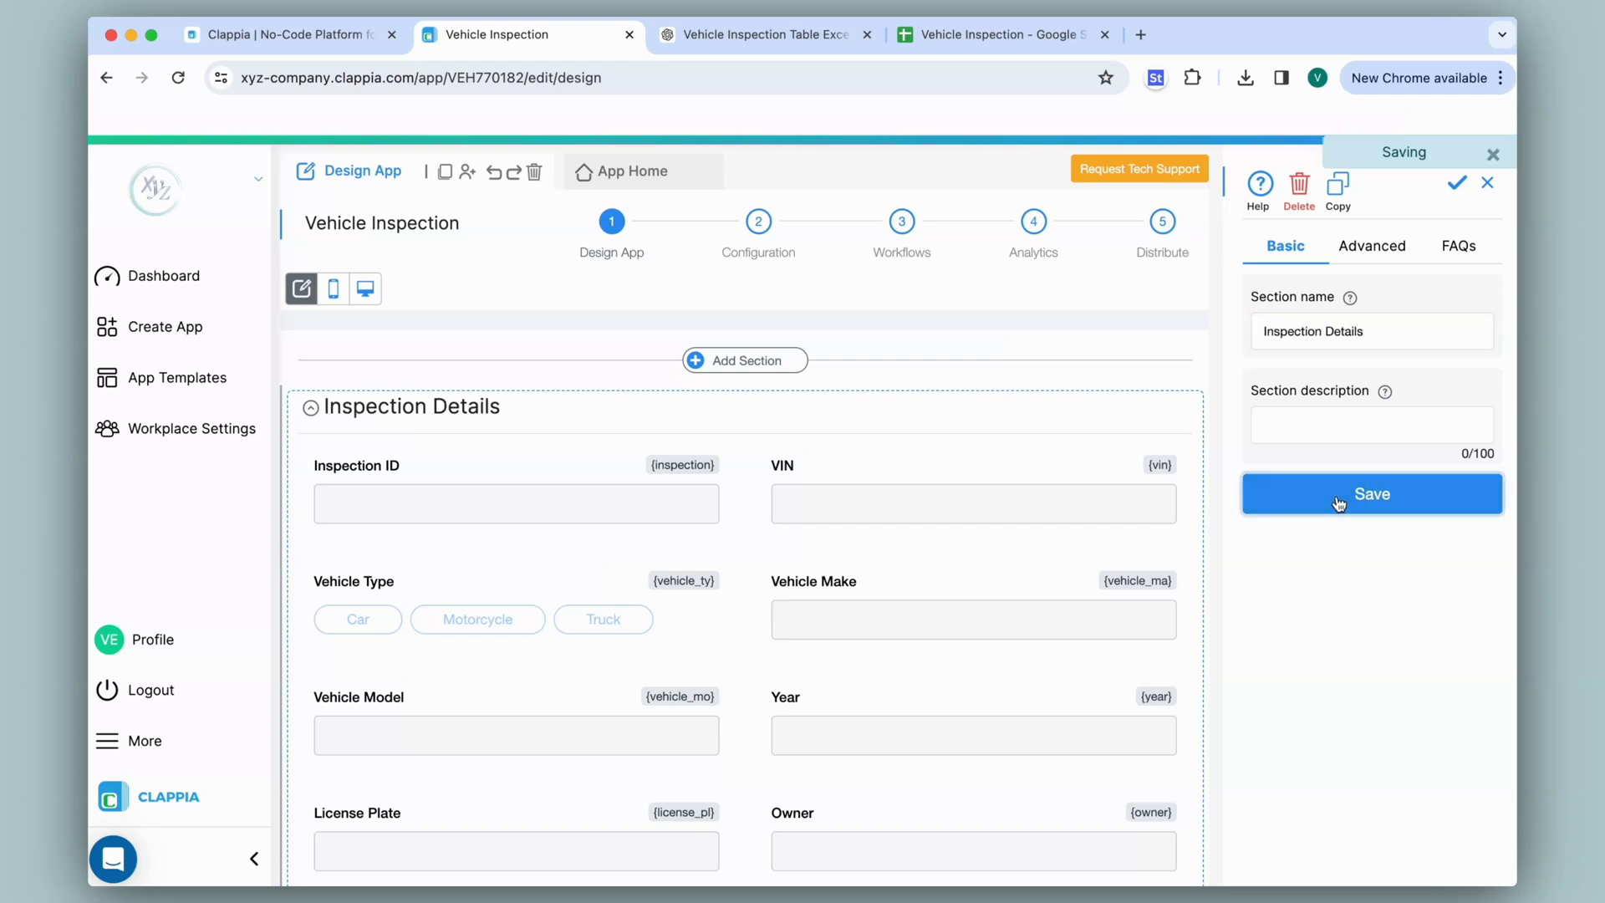
- Add a section below the Status field at the end of the form, name it Vehicle Details, and save it
scroll(746, 468, down, 10)
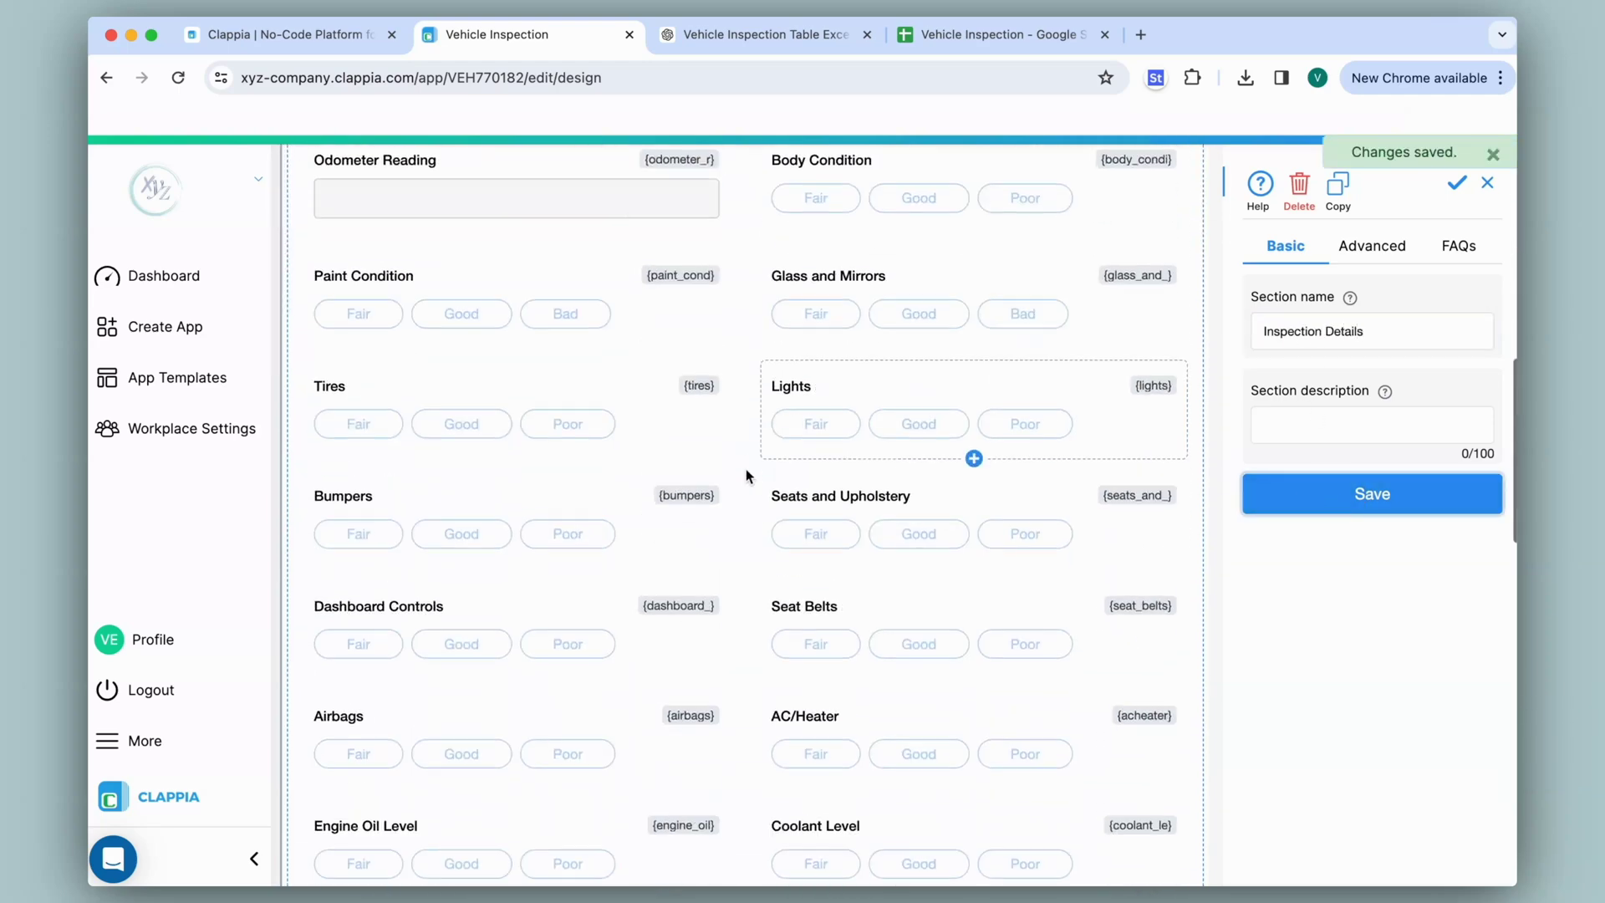
scroll(746, 469, down, 10)
click(749, 562)
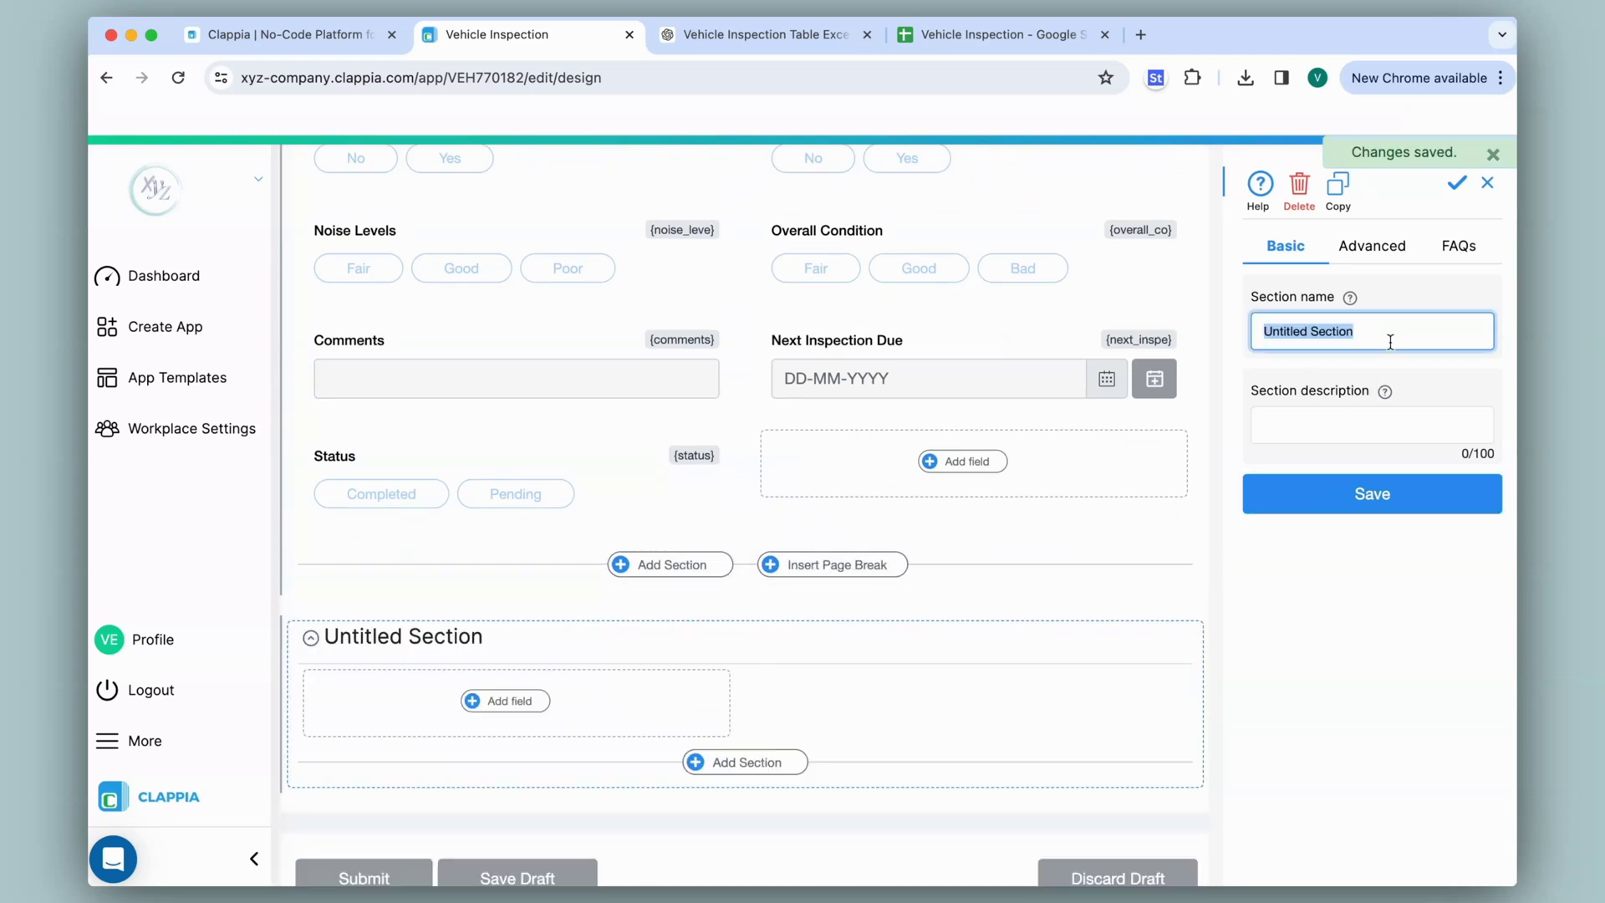
text(Vehicle Details)
click(1401, 501)
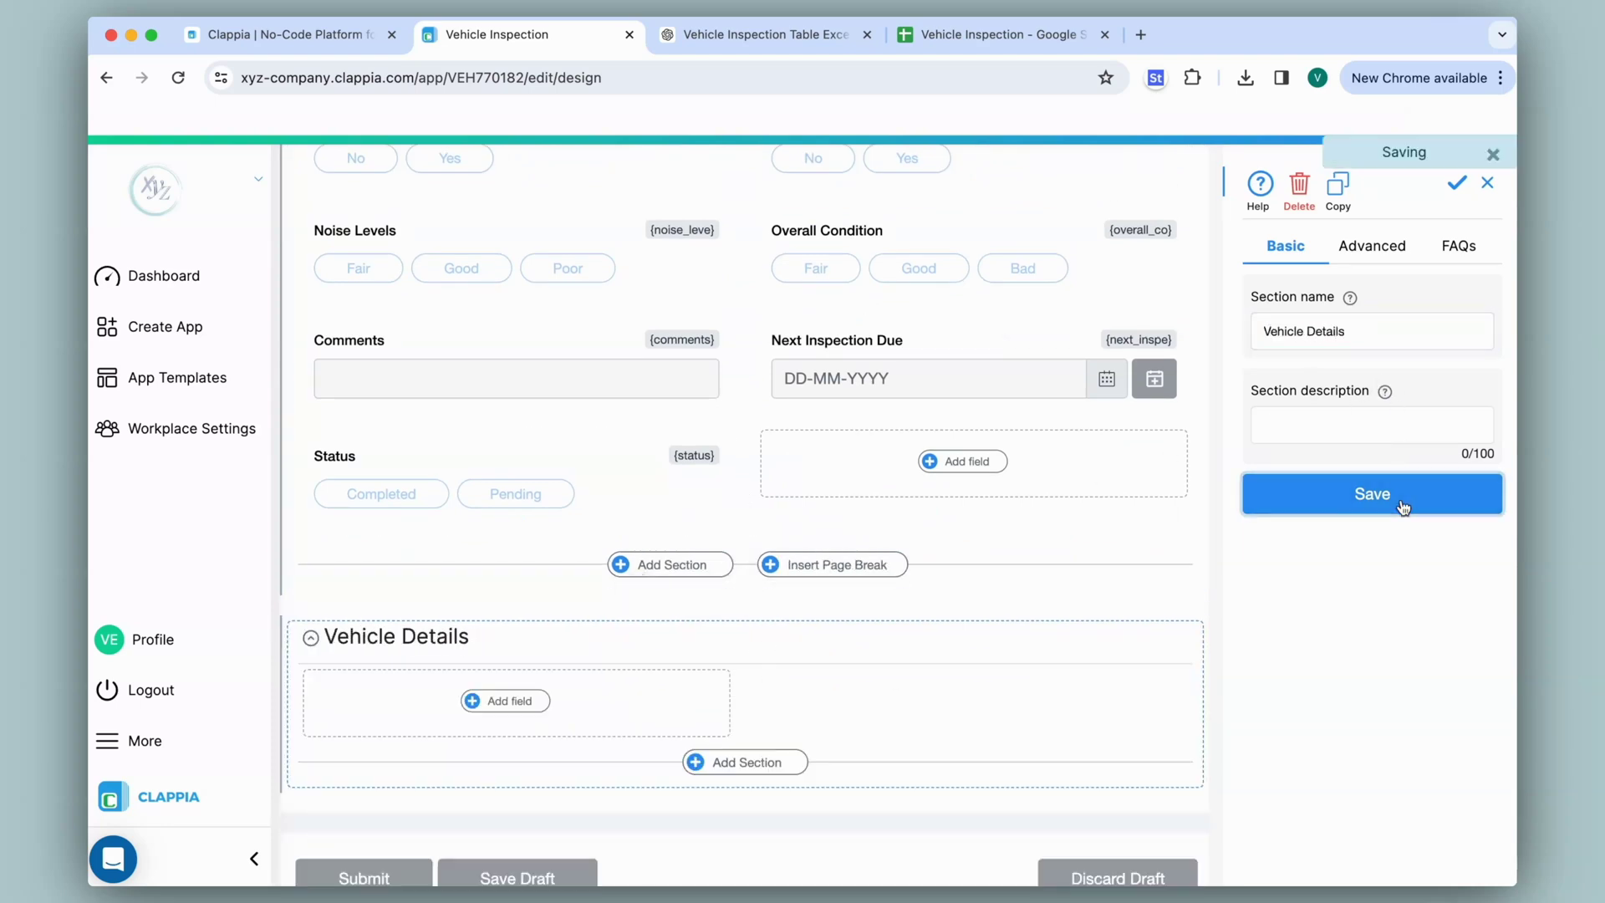
- Add another section below Vehicle Details and name it Exterior Inspection
click(746, 762)
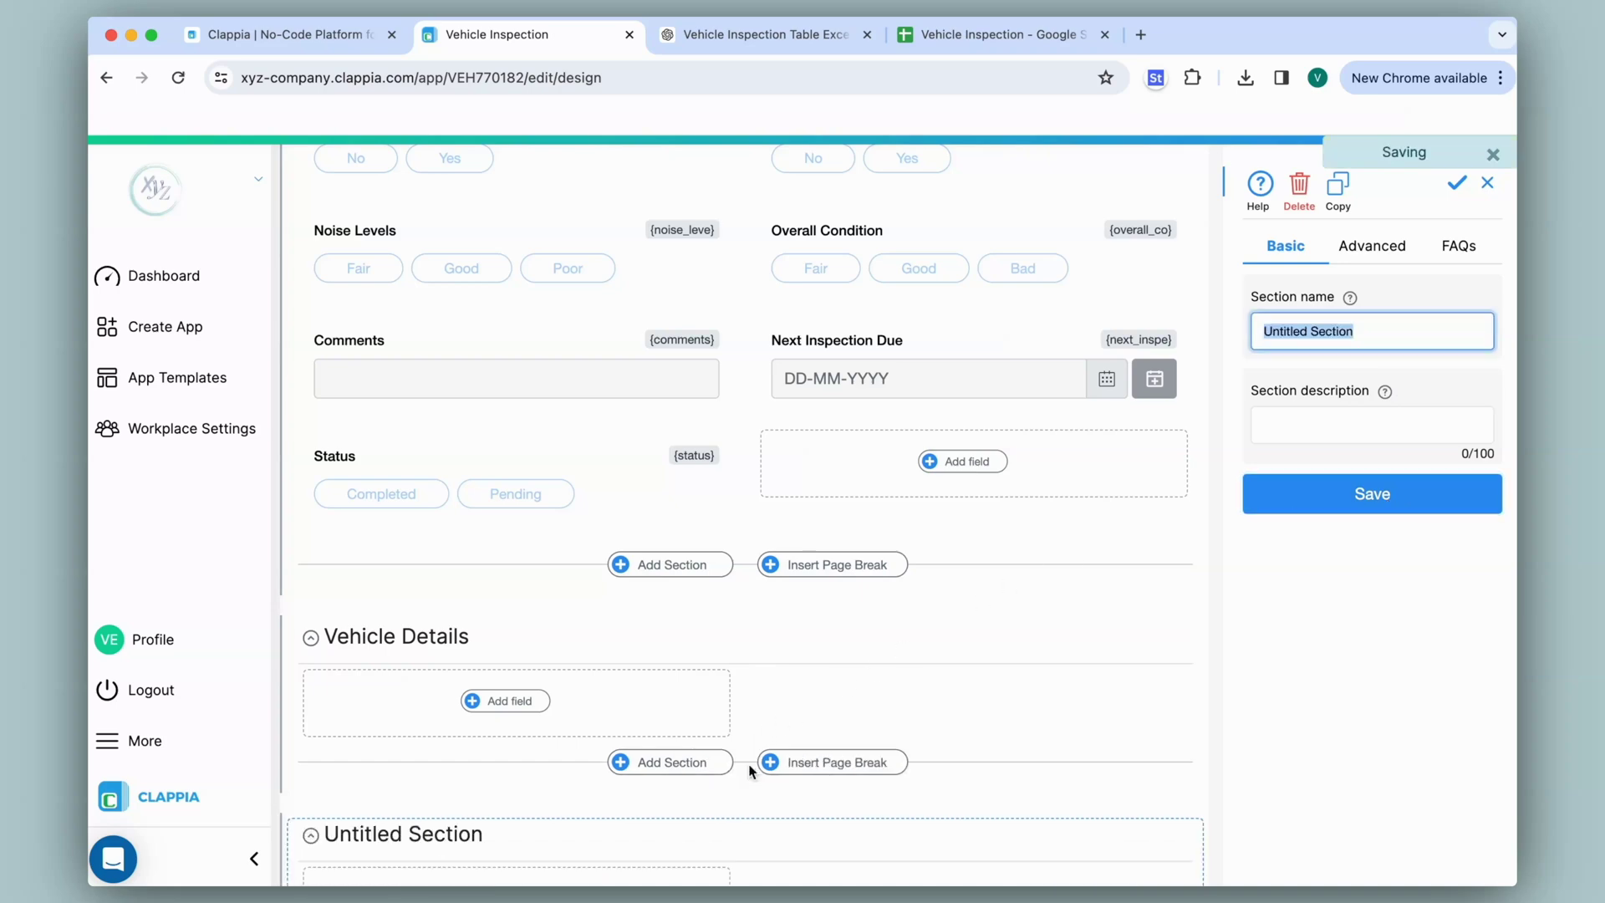
scroll(749, 774, down, 3)
text(Exterior Inspection)
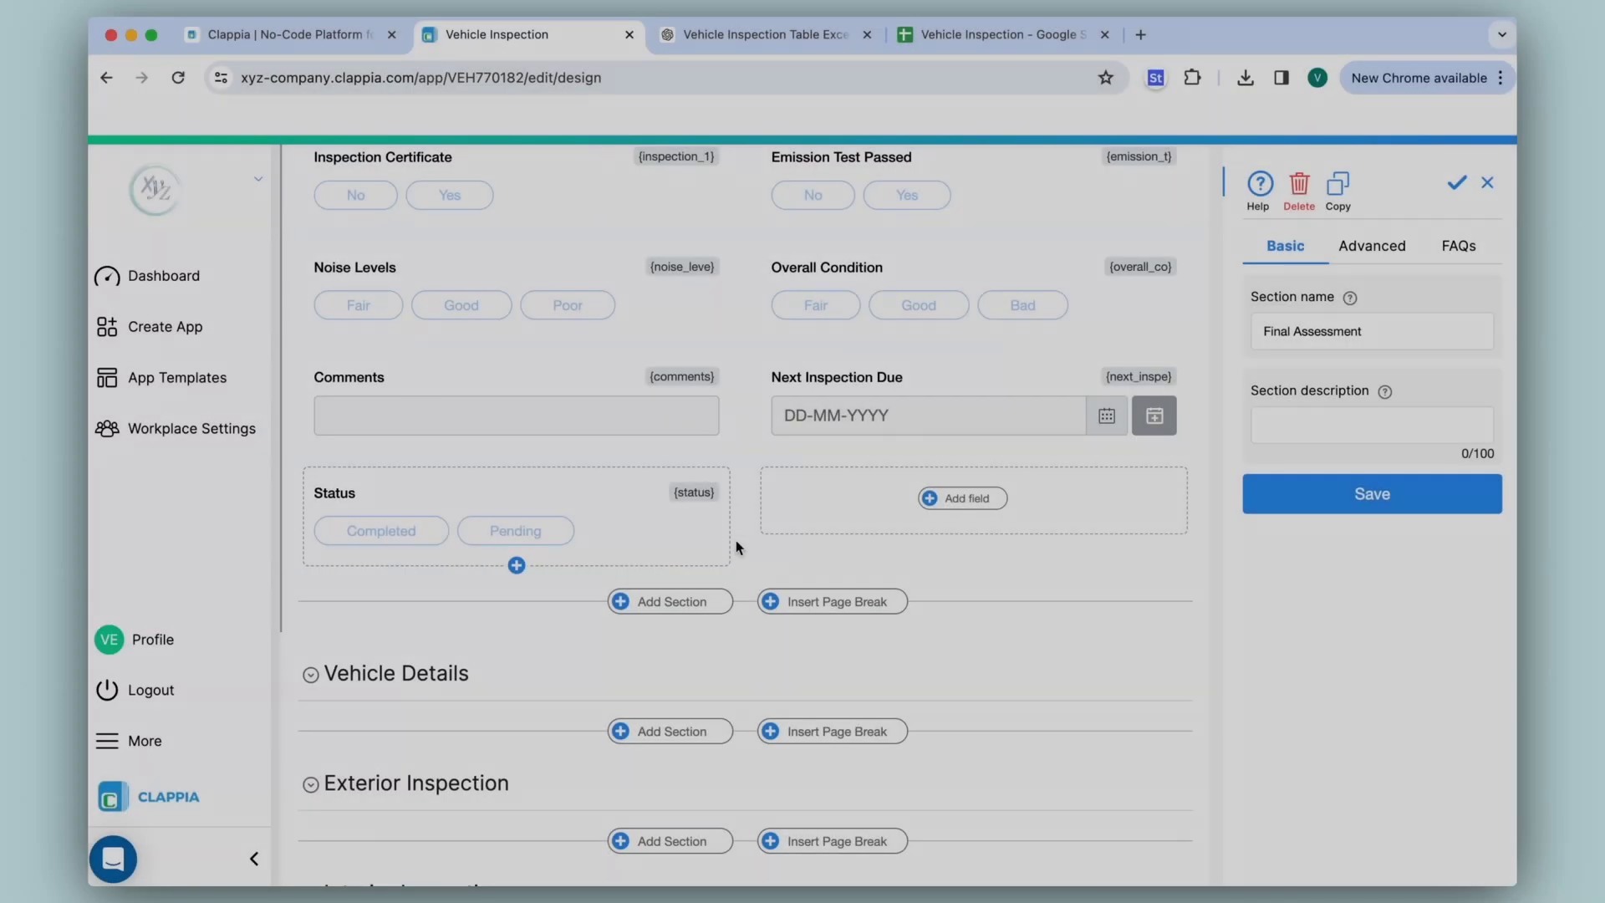
- Check the list of new sections and expand the empty Vehicle Details section
scroll(736, 544, down, 2)
scroll(736, 540, down, 7)
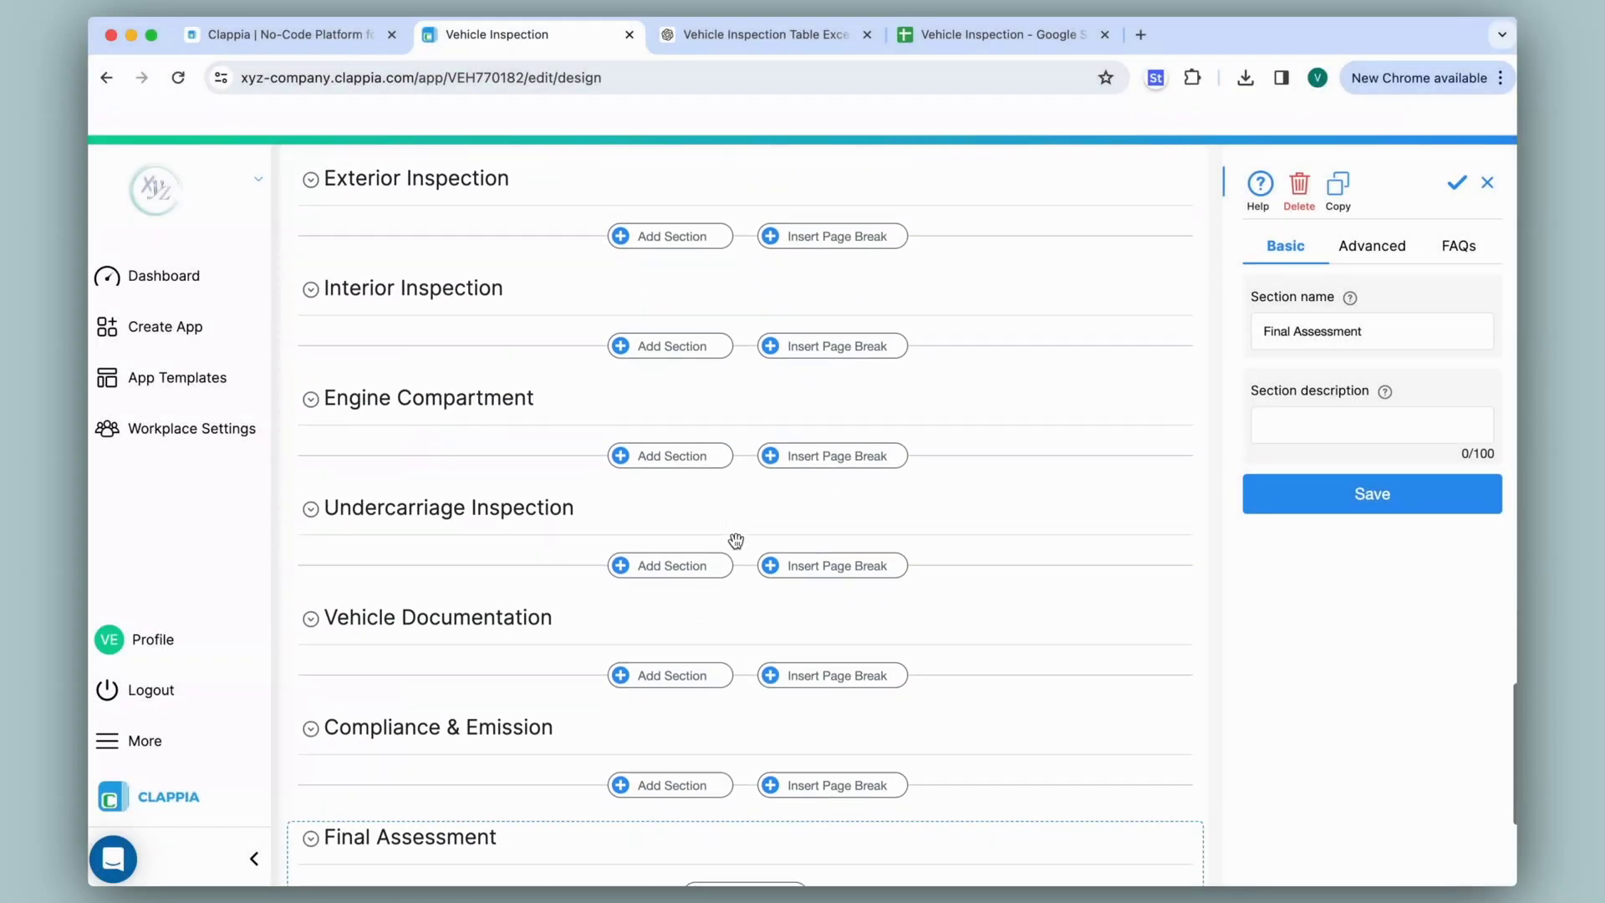
scroll(736, 545, up, 10)
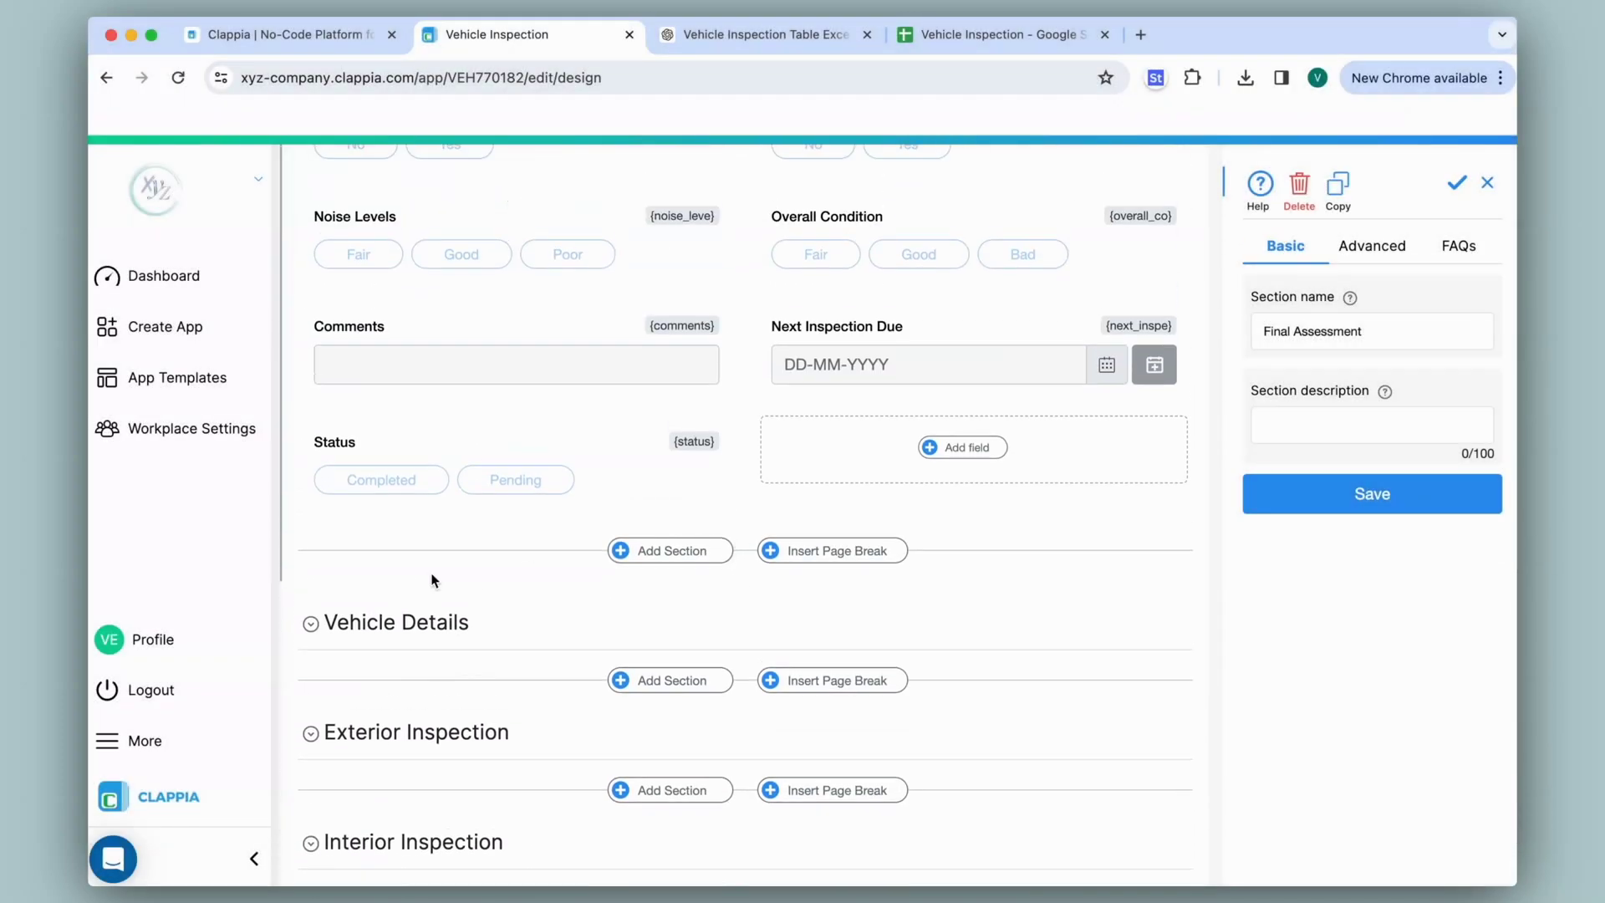
click(407, 620)
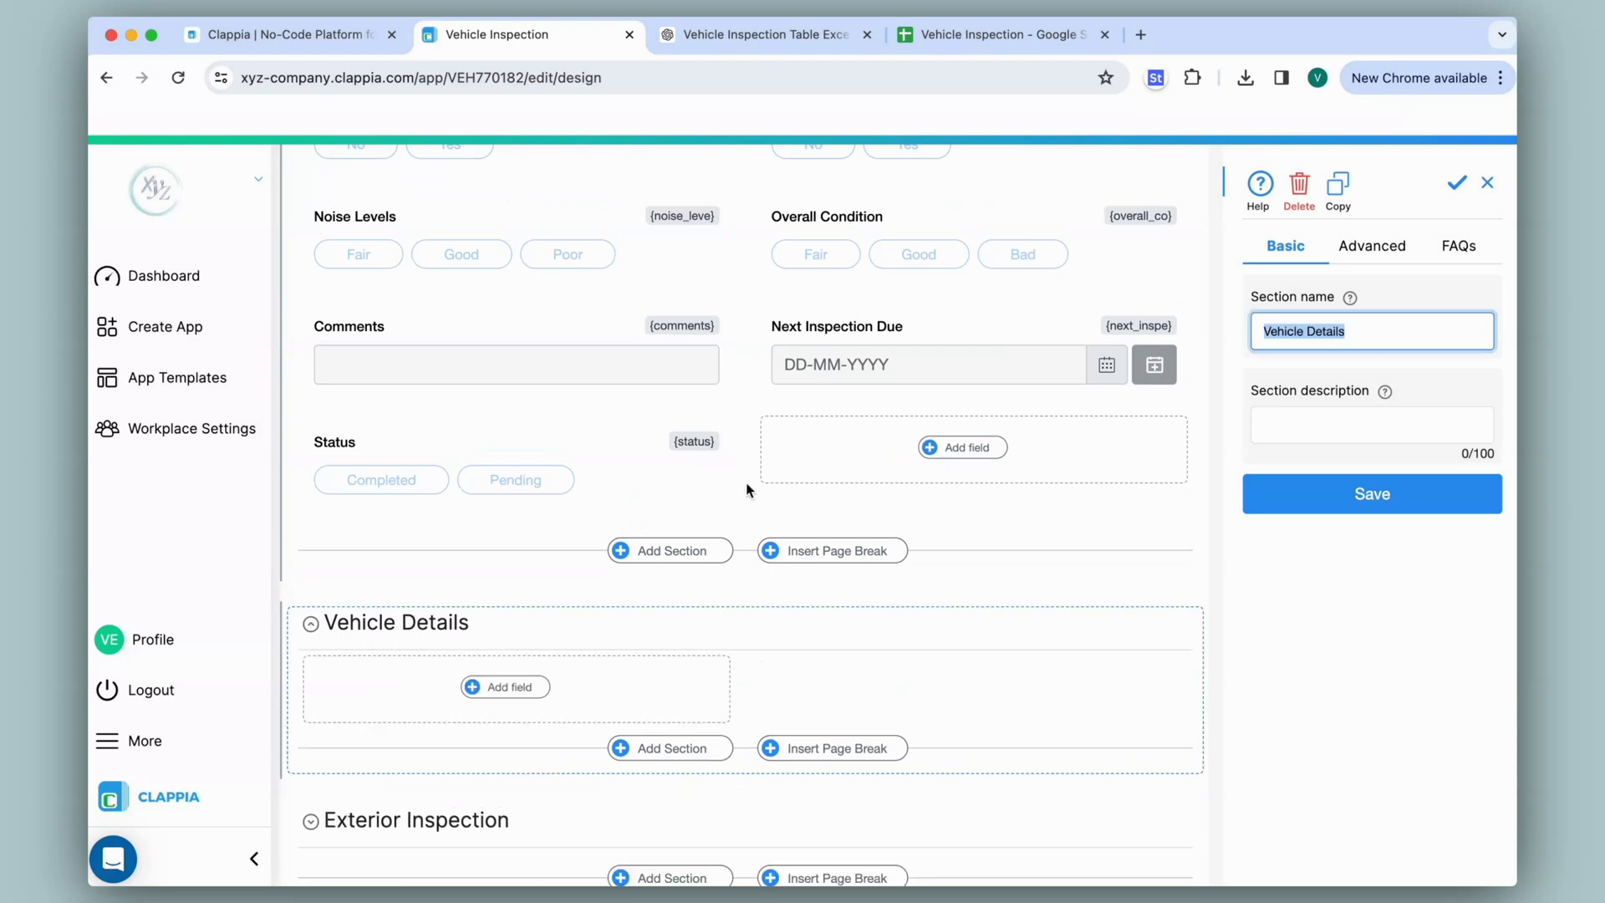
- Expand the Final Assessment section and move the Status and Next Inspection Due fields into it
scroll(746, 490, up, 6)
scroll(746, 485, up, 15)
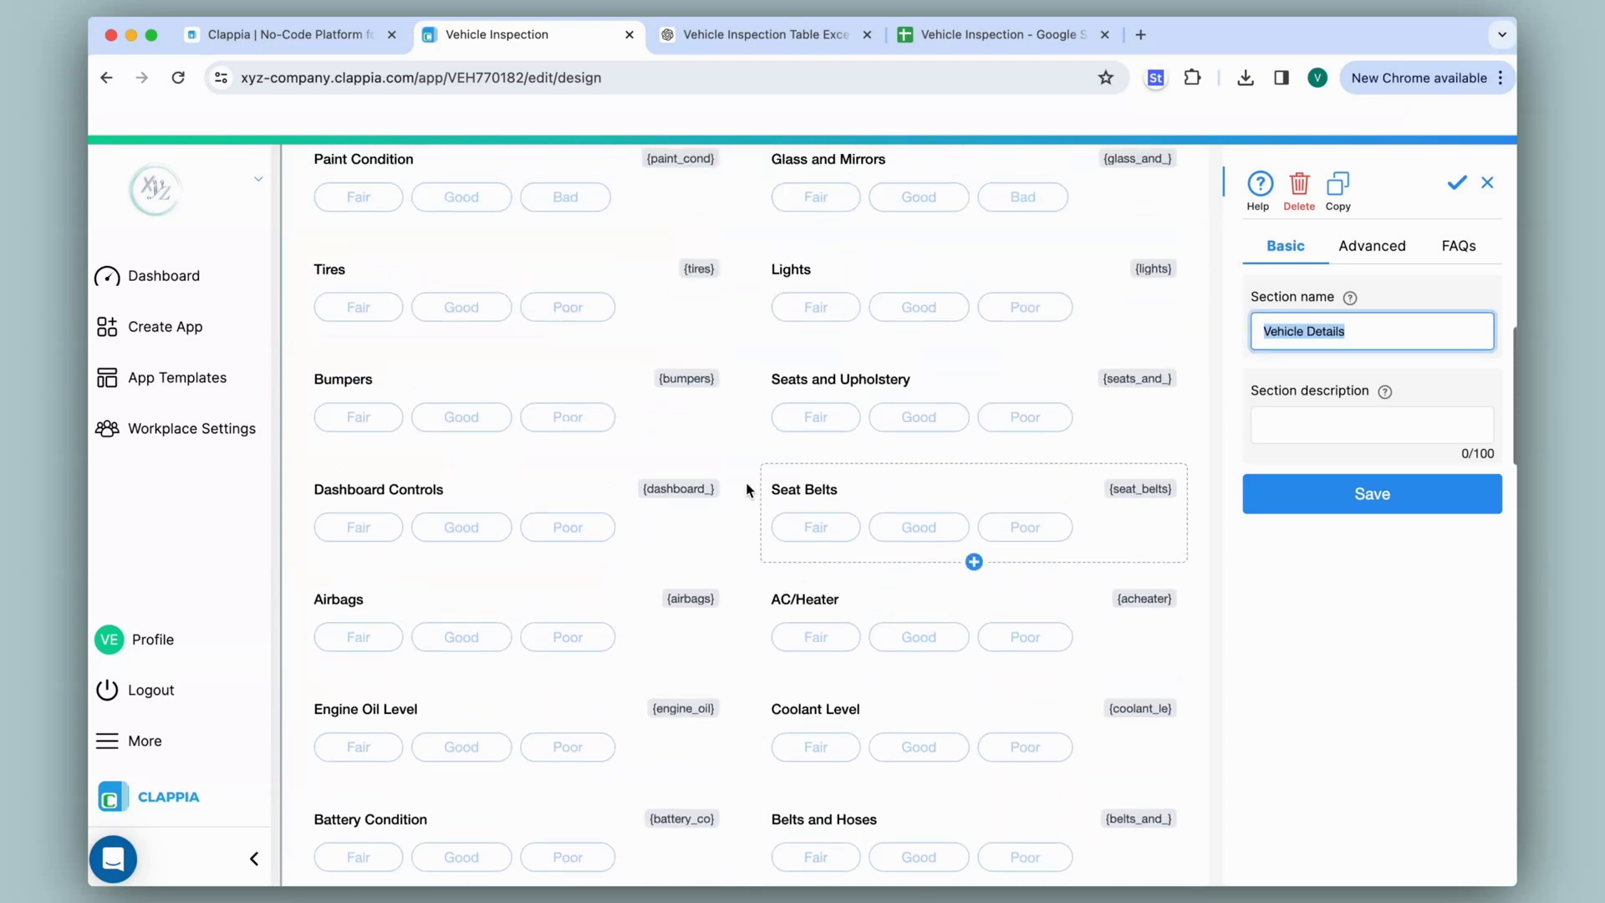
scroll(746, 489, down, 15)
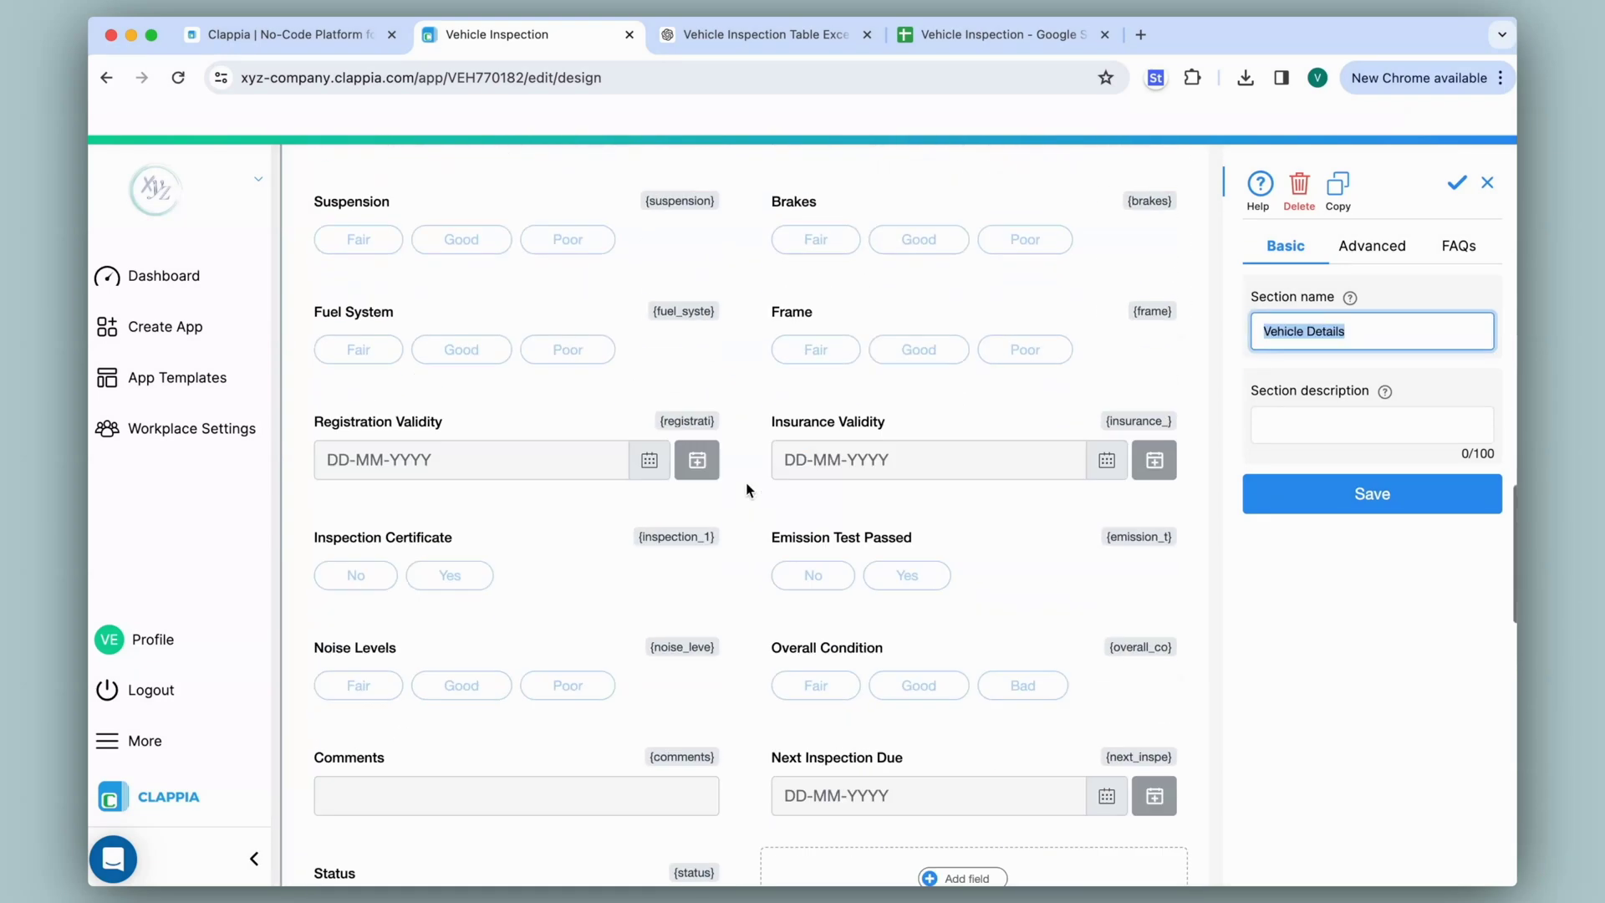
scroll(746, 489, down, 2)
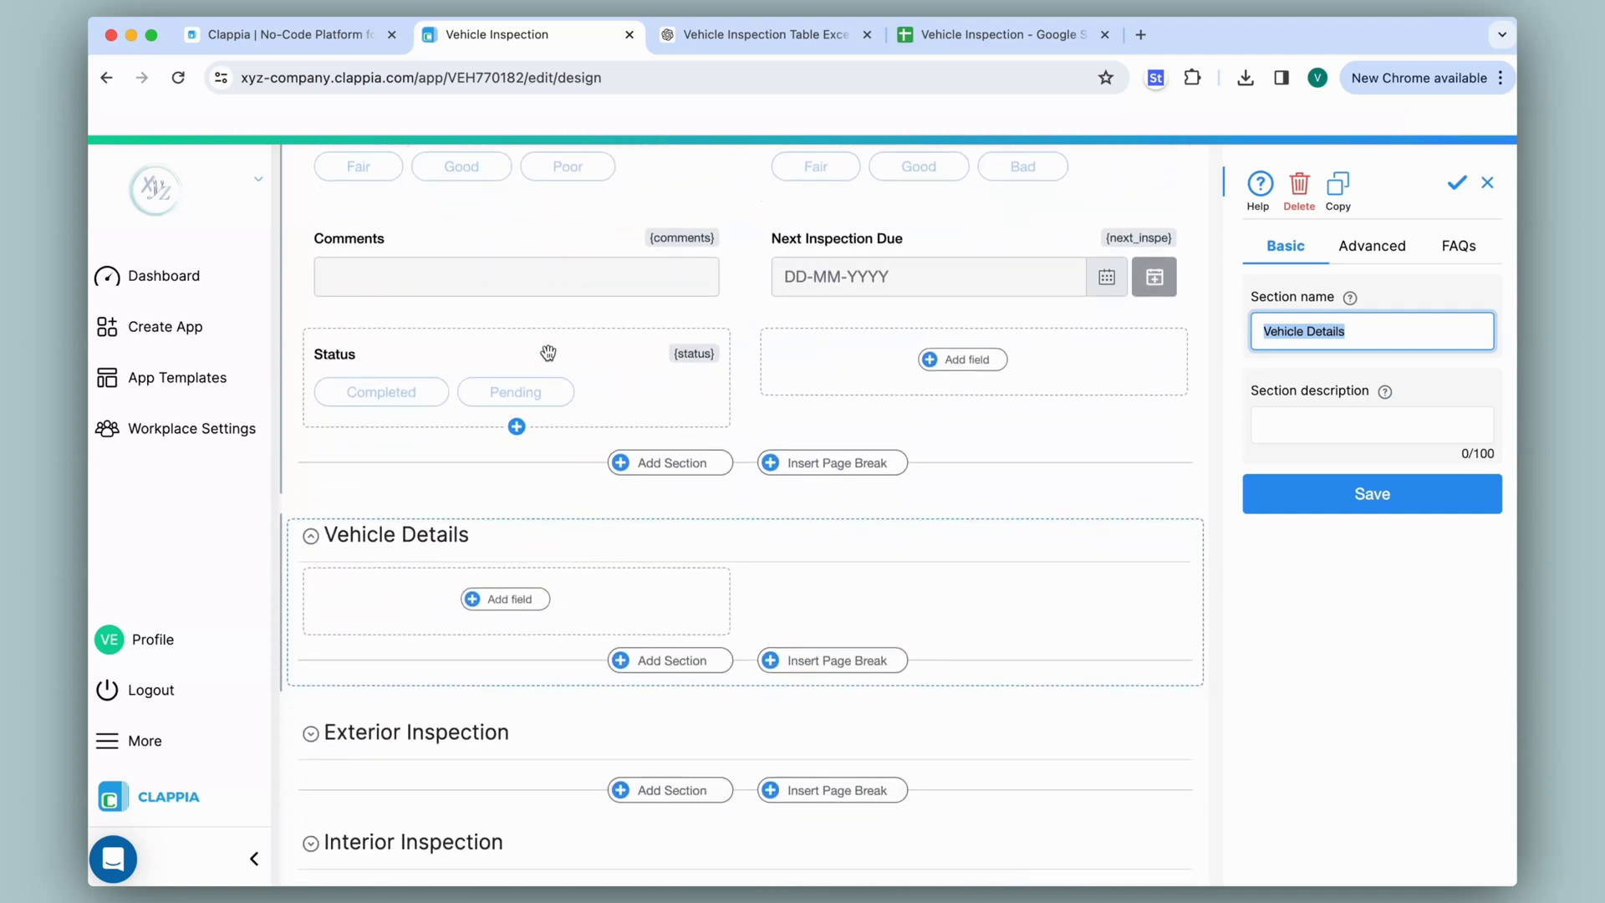
scroll(543, 355, down, 8)
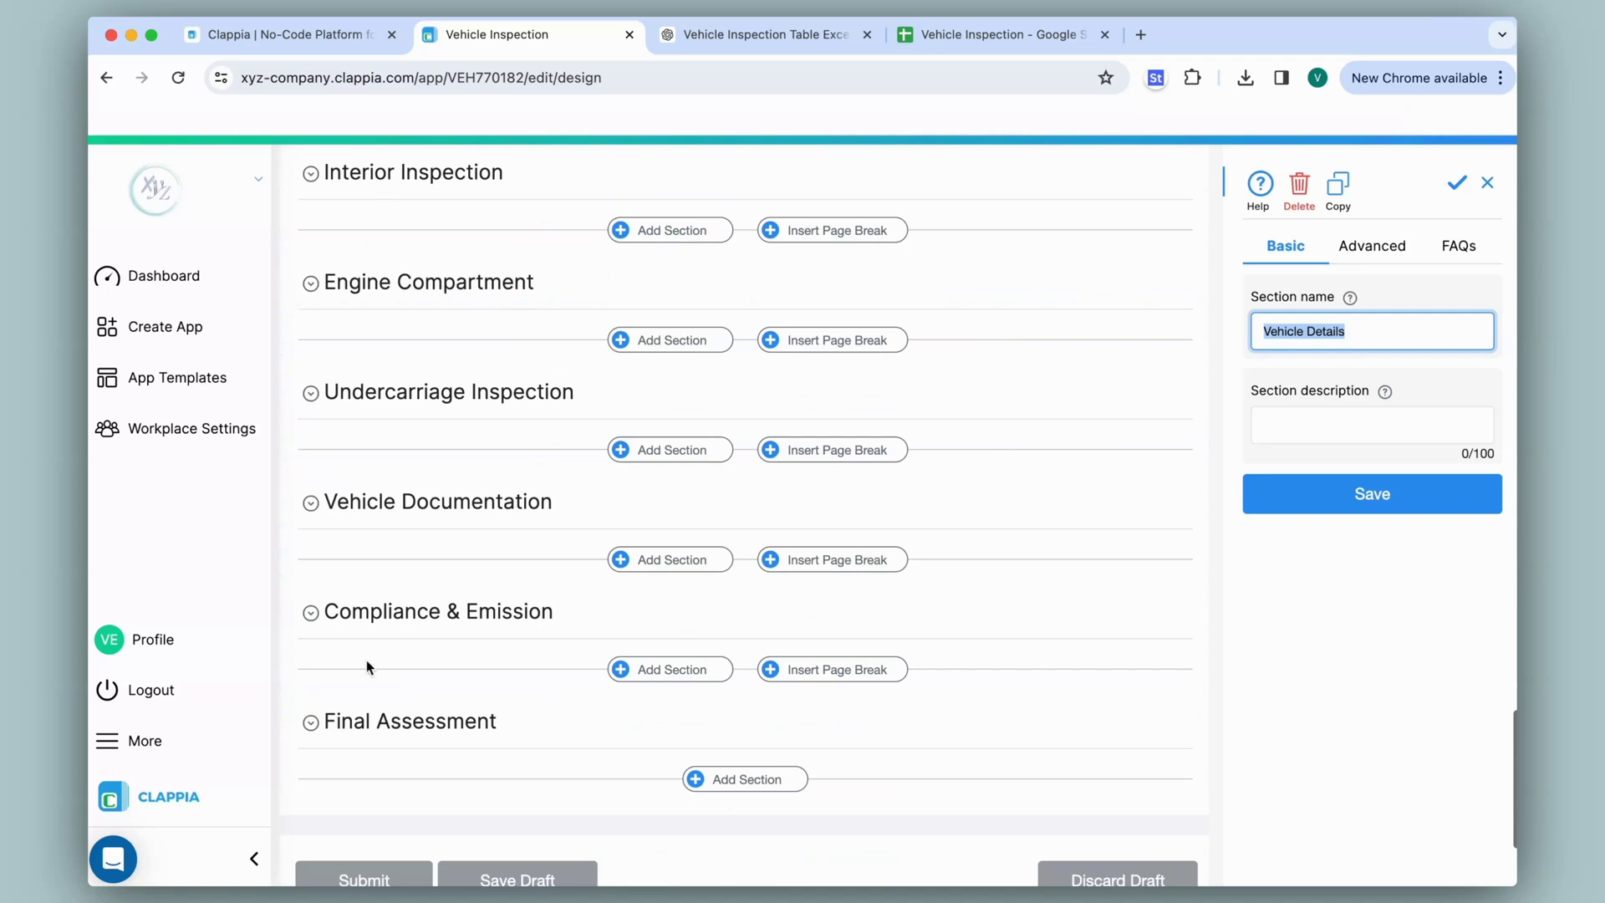
click(388, 726)
scroll(387, 727, up, 9)
mouse_move(402, 492)
mouse_down()
mouse_move(448, 444)
mouse_move(638, 875)
mouse_move(422, 505)
mouse_up()
scroll(741, 523, up, 15)
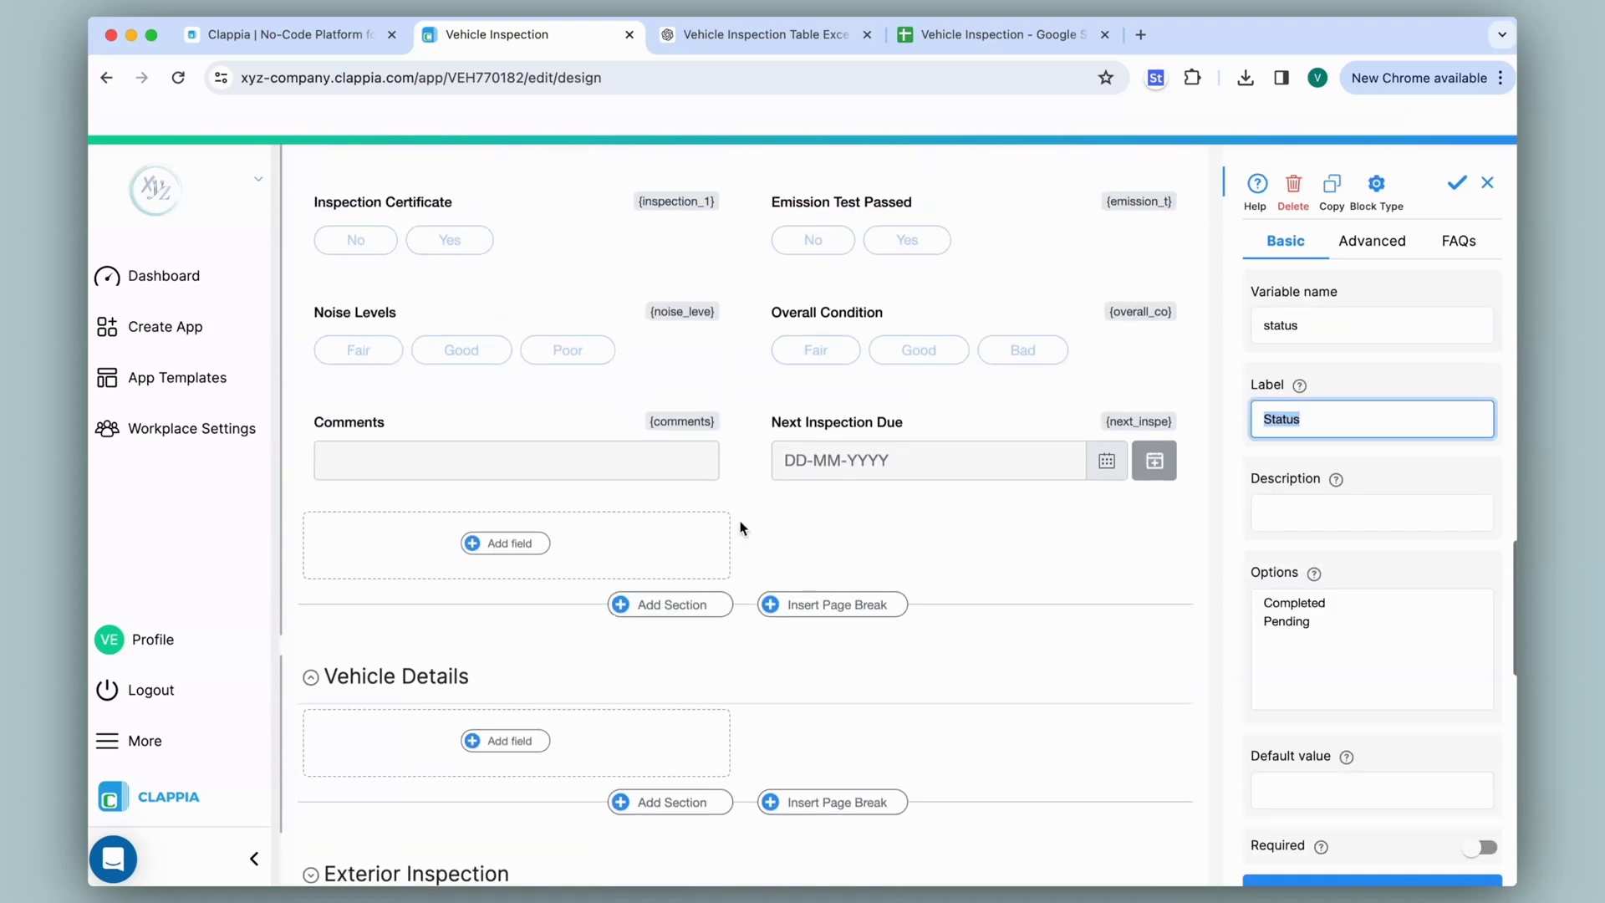
mouse_move(834, 436)
mouse_down()
mouse_move(699, 878)
mouse_move(811, 443)
mouse_up()
- Expand the Compliance & Emission, Vehicle Documentation and Undercarriage Inspection sections to receive fields
click(345, 297)
scroll(345, 297, up, 2)
click(339, 348)
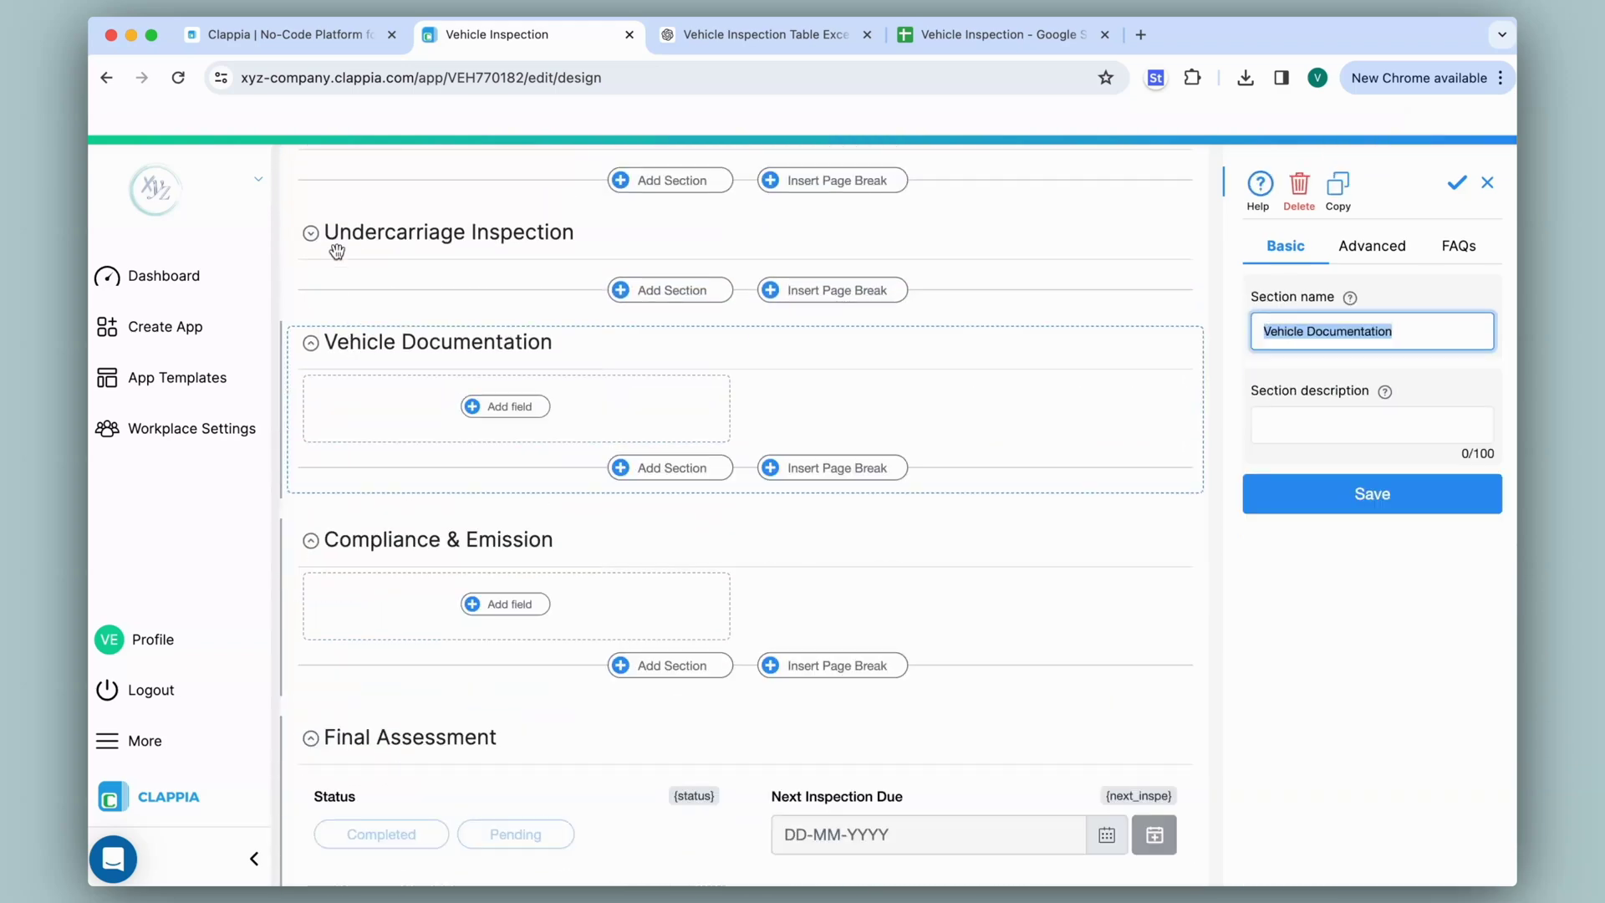
click(329, 230)
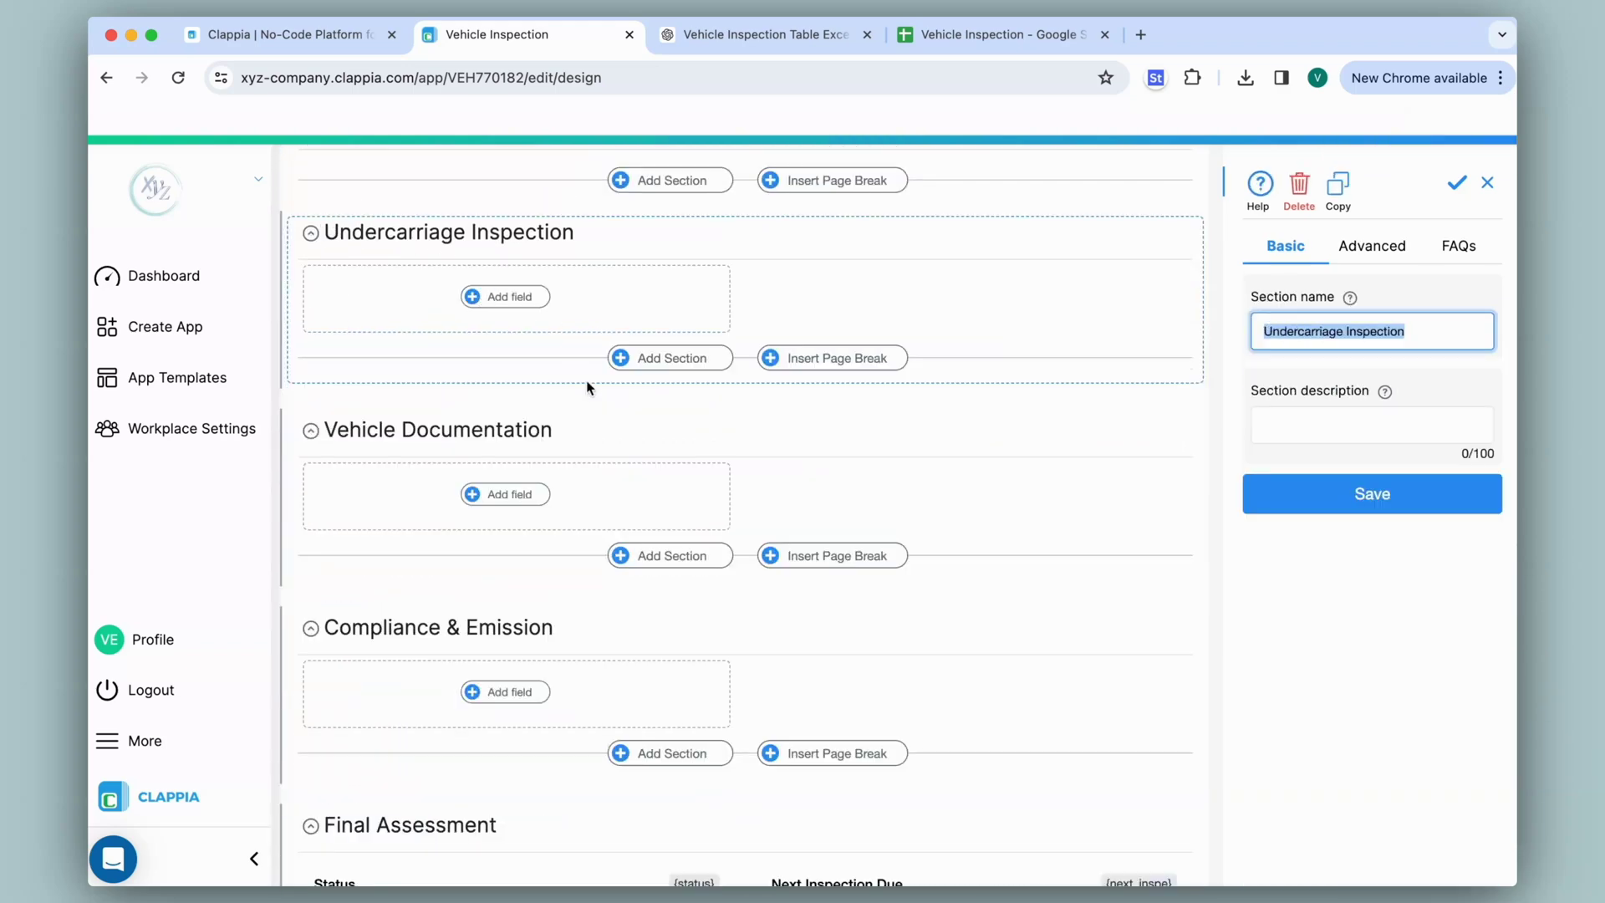
- Review the arranged sections and insert a Unique Numbering field after Inspection ID in the Inspection Details section
scroll(591, 719, up, 15)
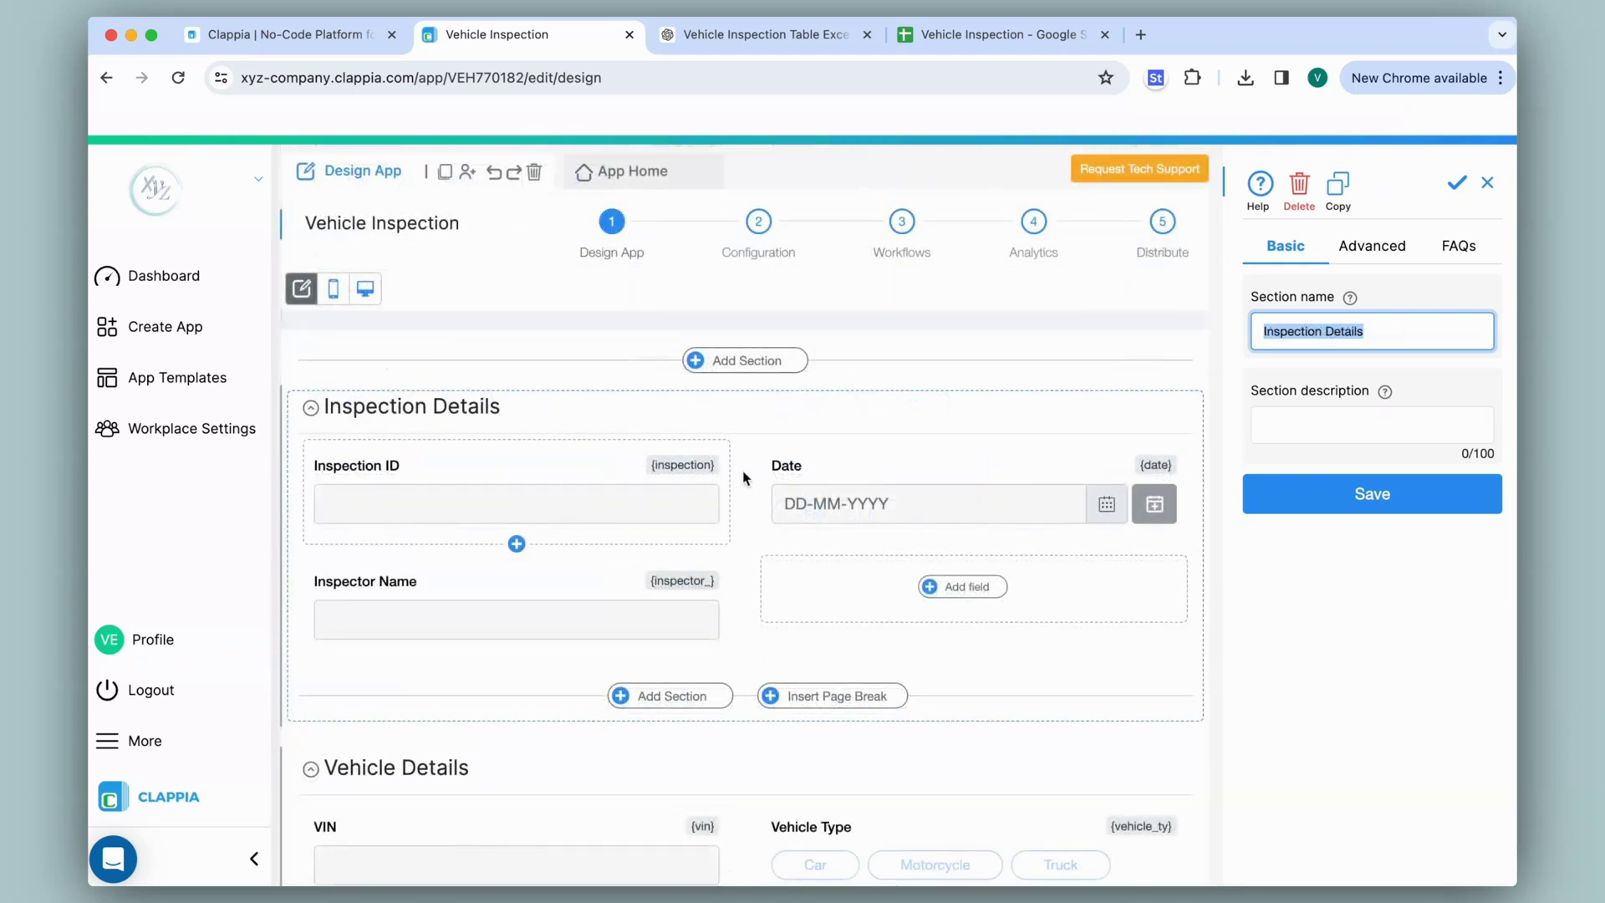
scroll(747, 477, down, 10)
scroll(745, 477, down, 12)
scroll(742, 470, down, 15)
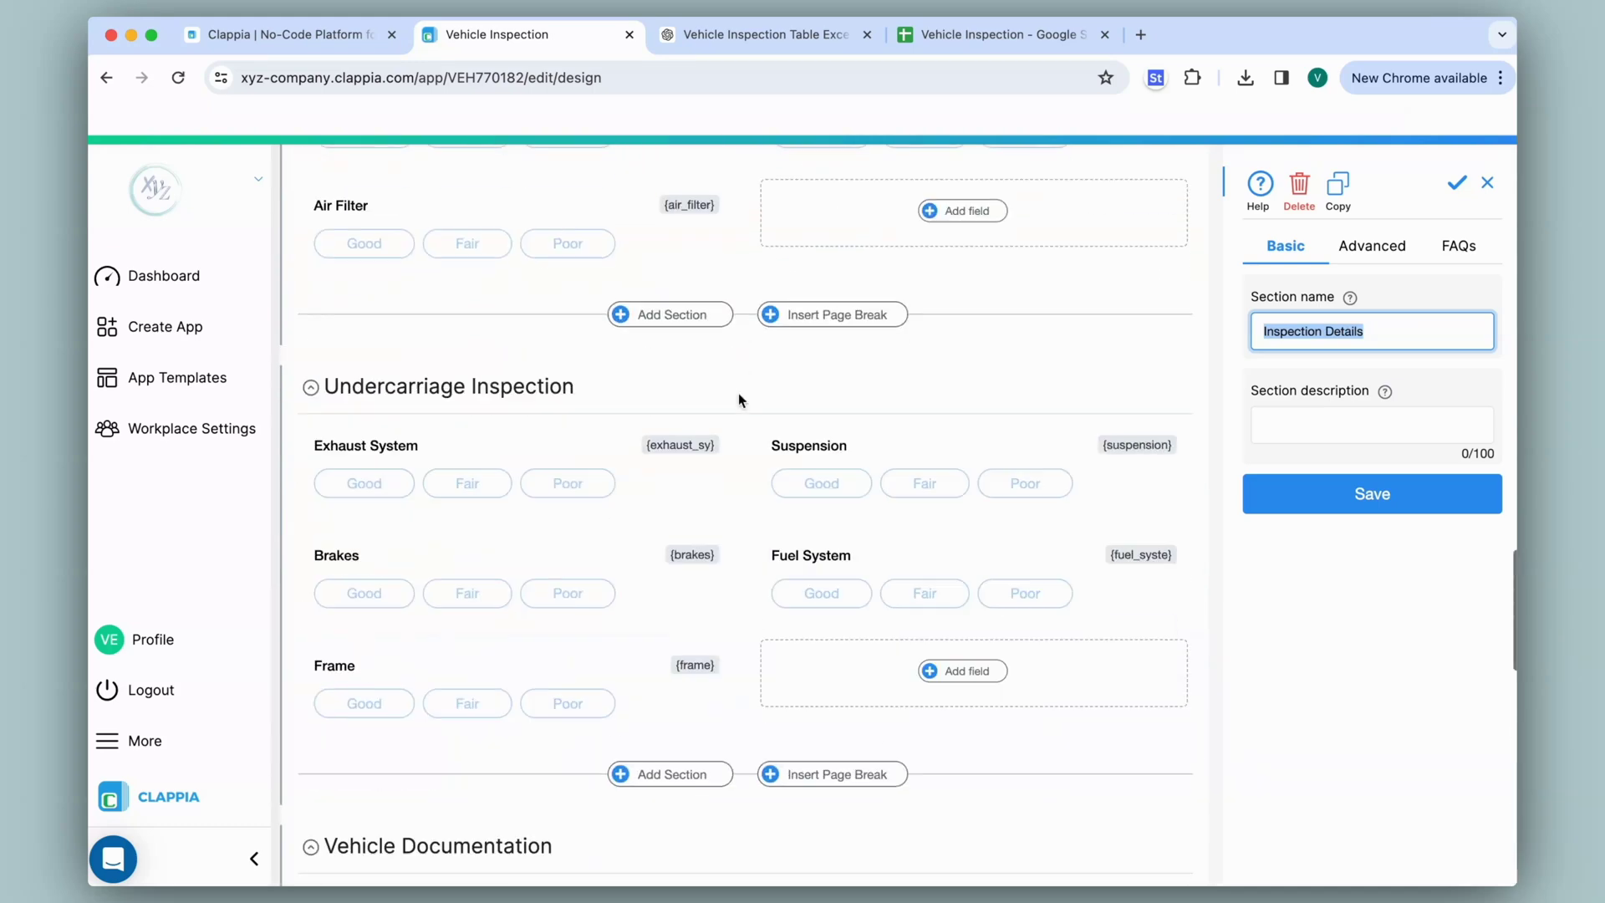
scroll(739, 399, up, 20)
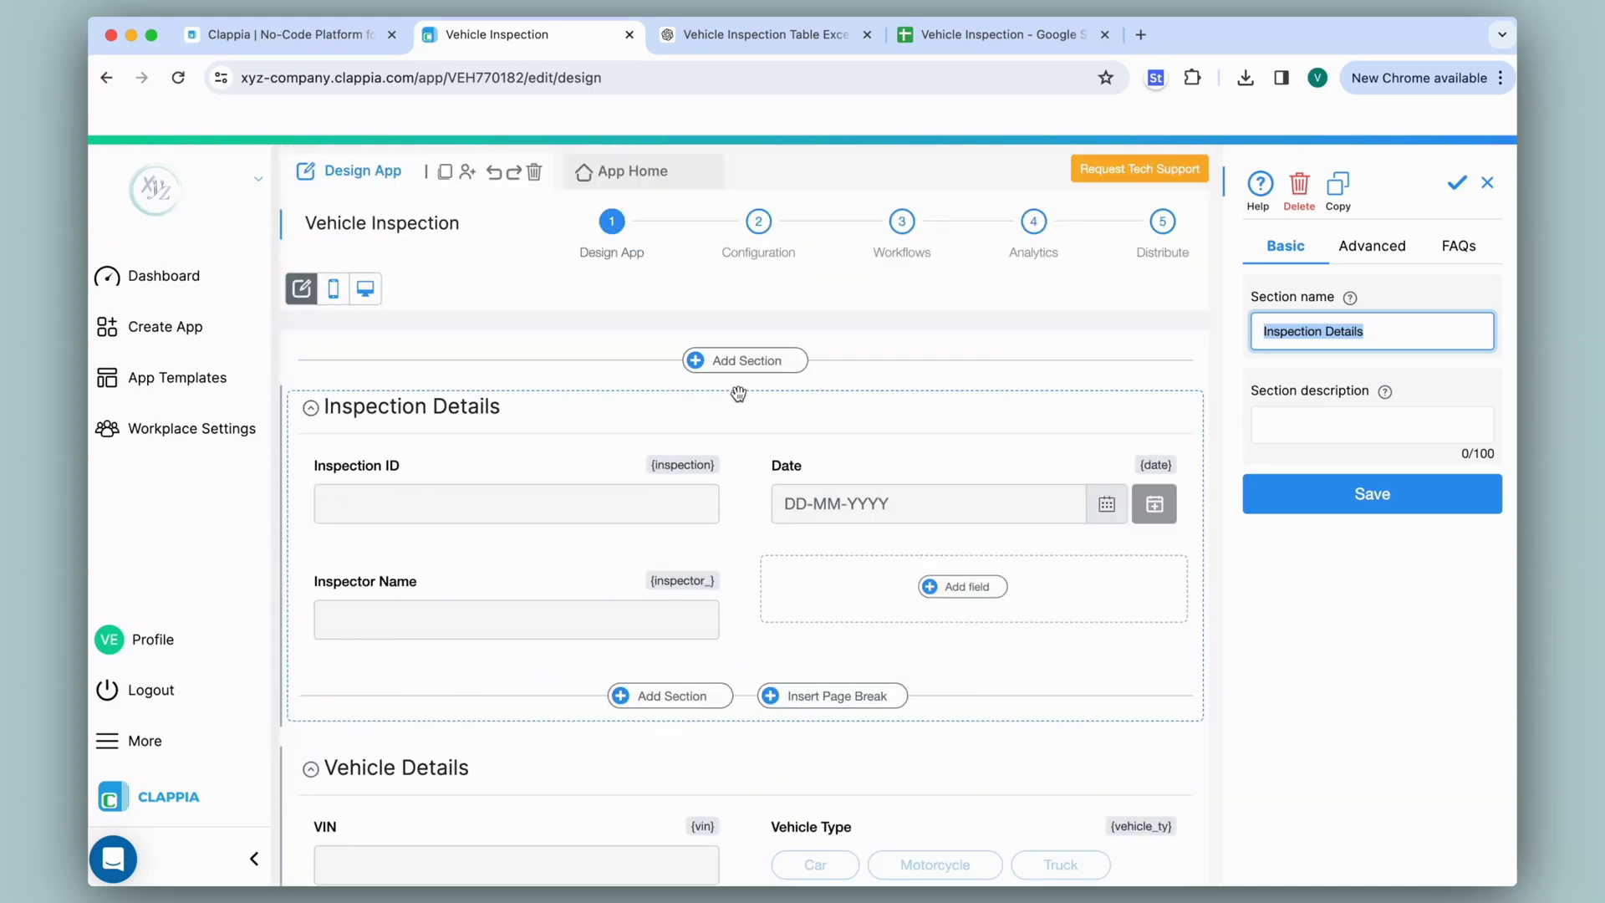
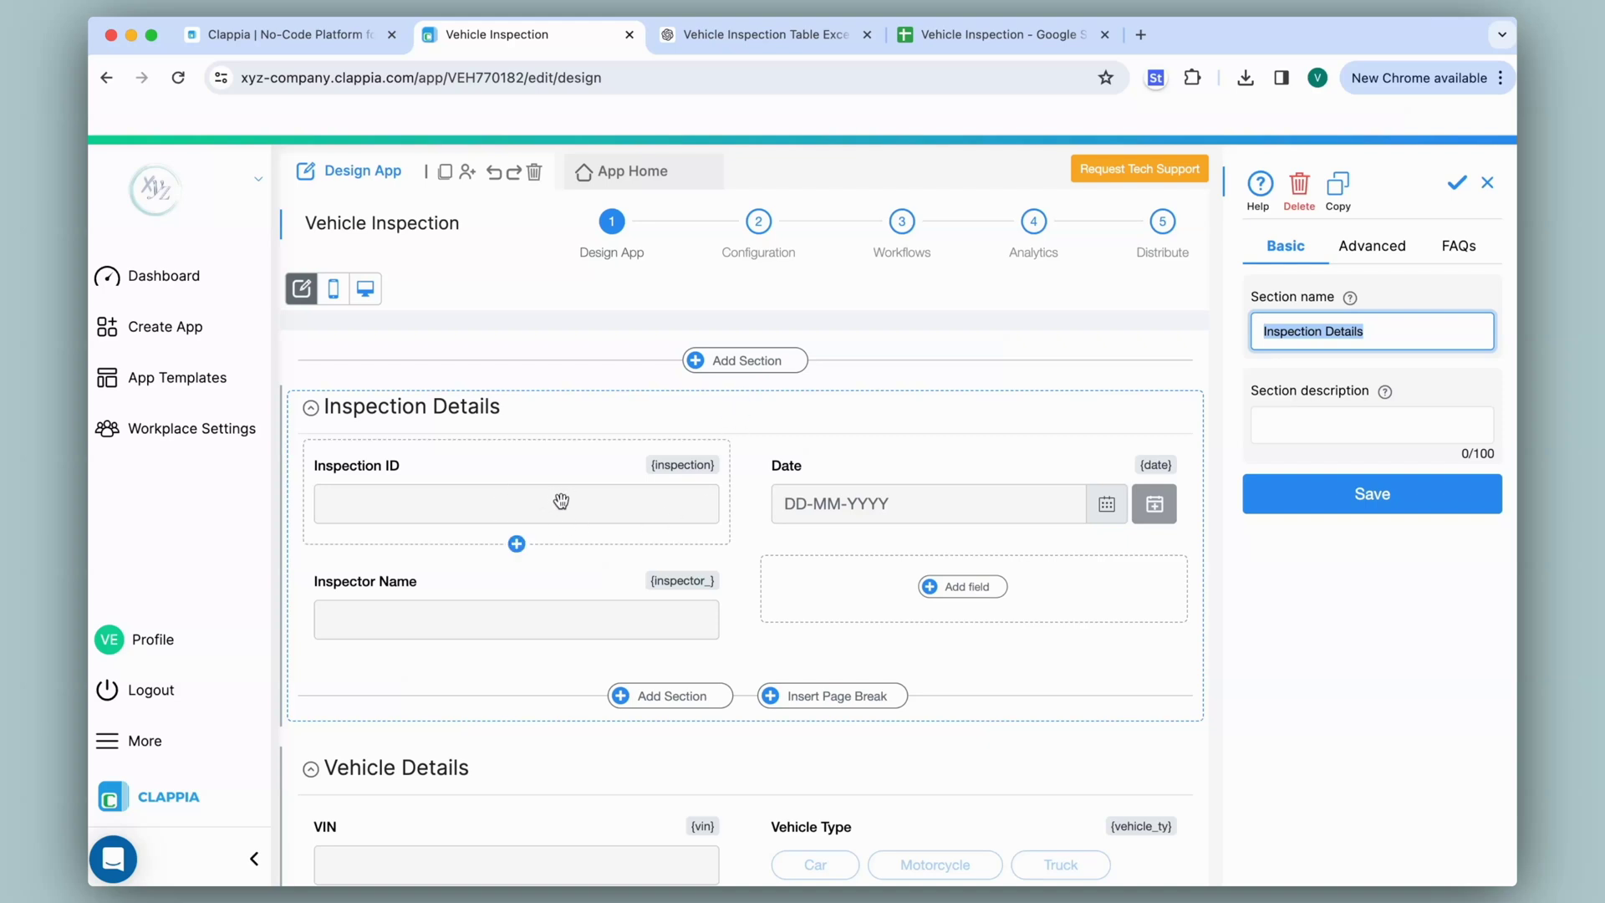
click(516, 544)
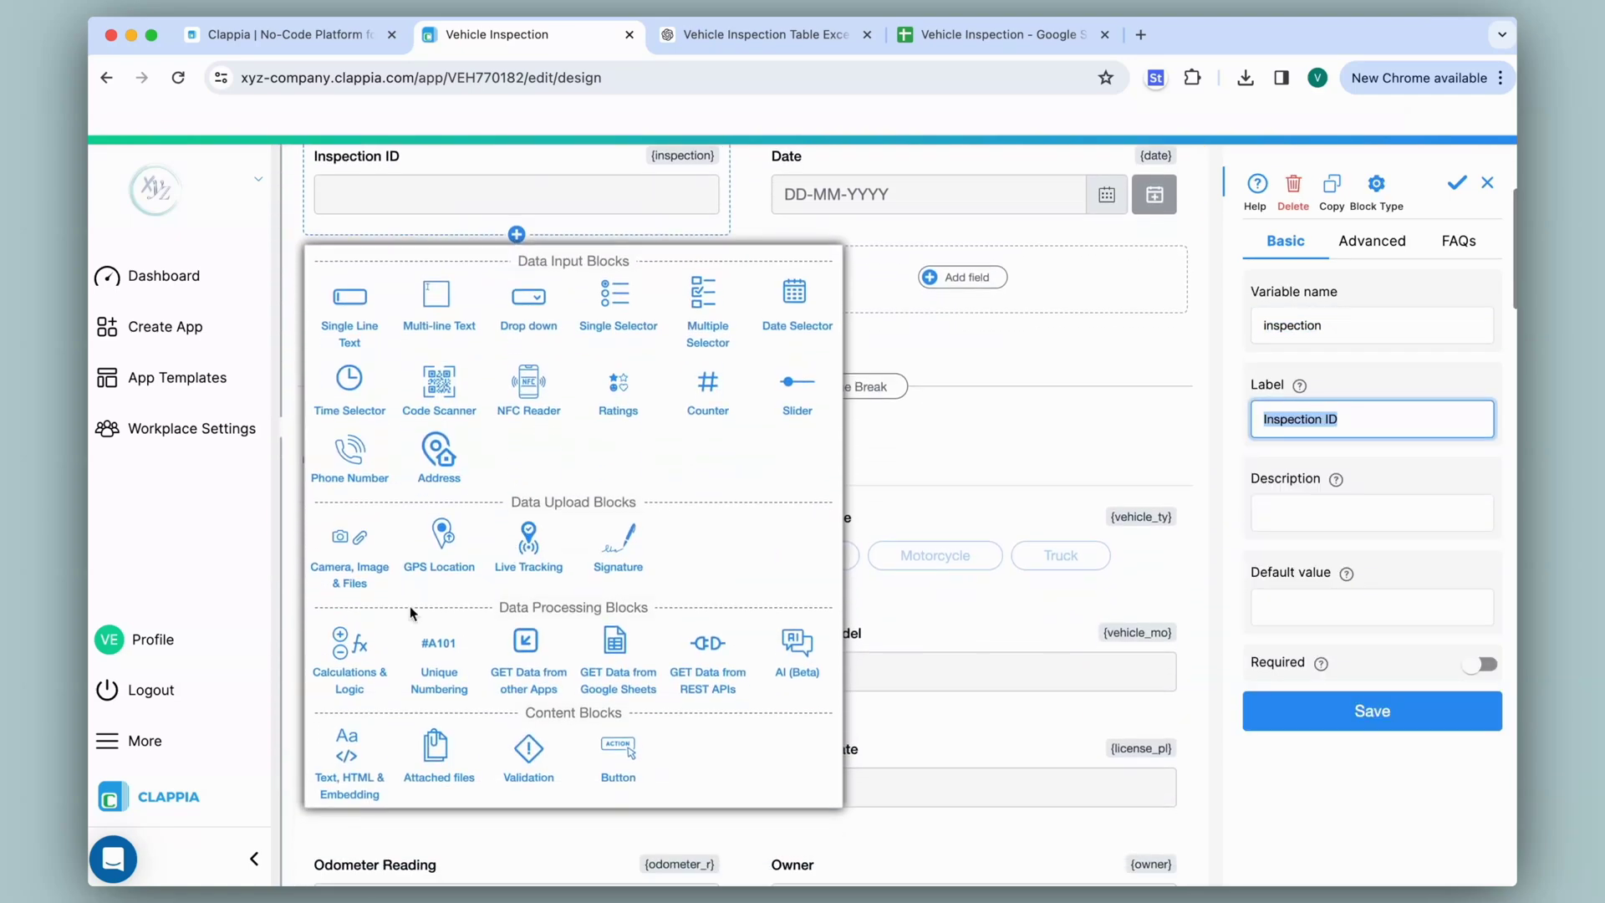
click(440, 663)
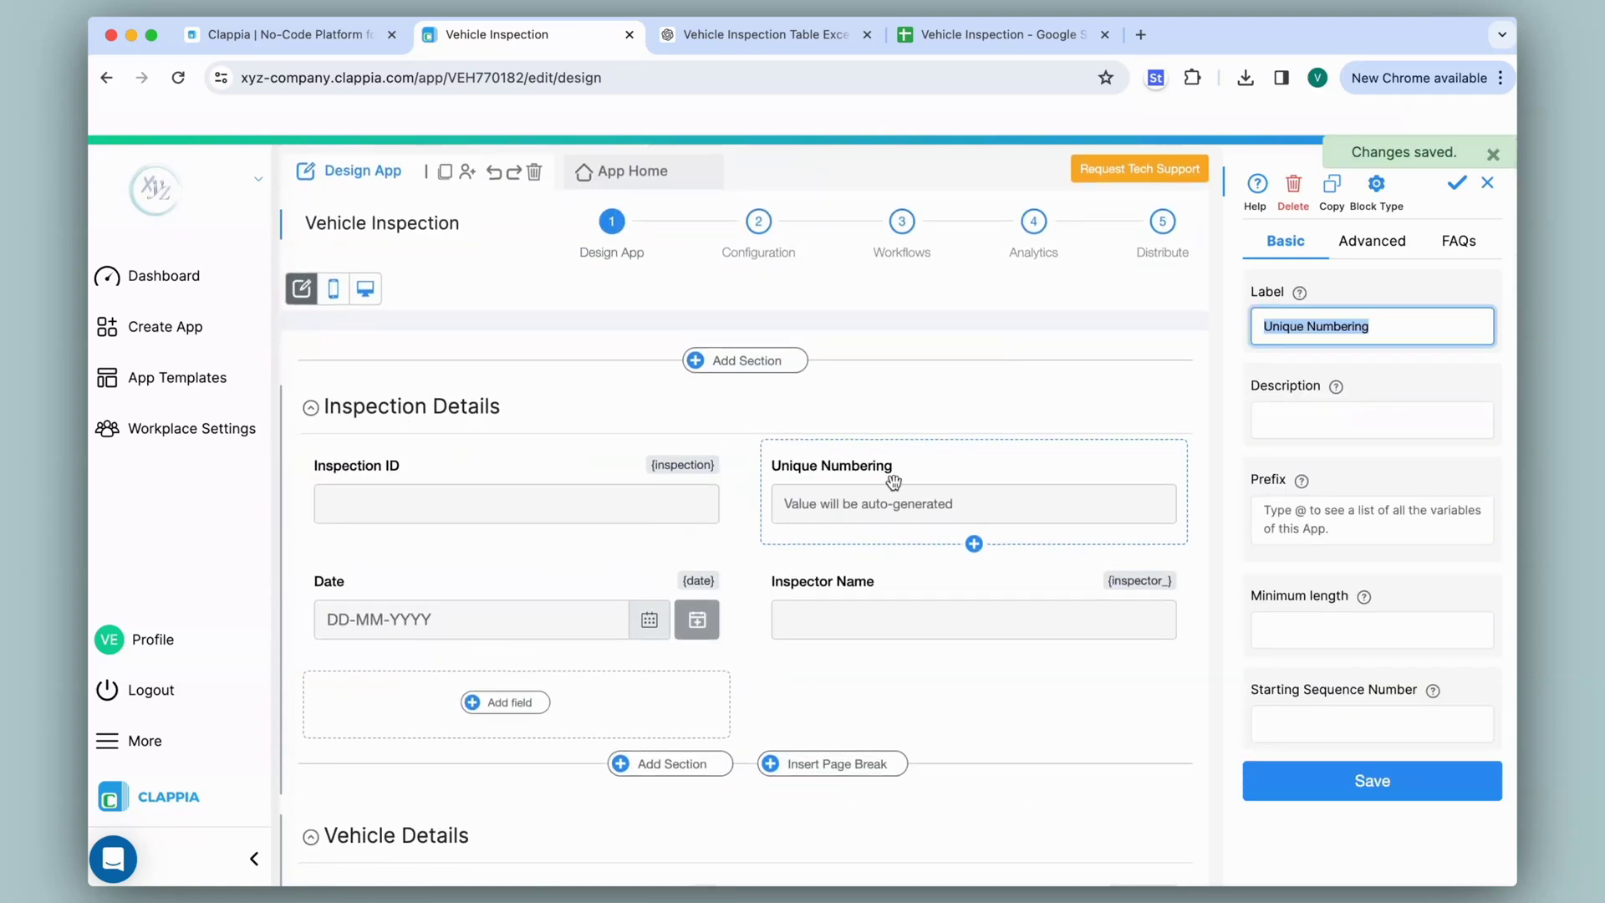
- Label the unique numbering field Inspection ID with prefix ID, minimum length 9 and starting sequence number 1, and save it
text(Inspection)
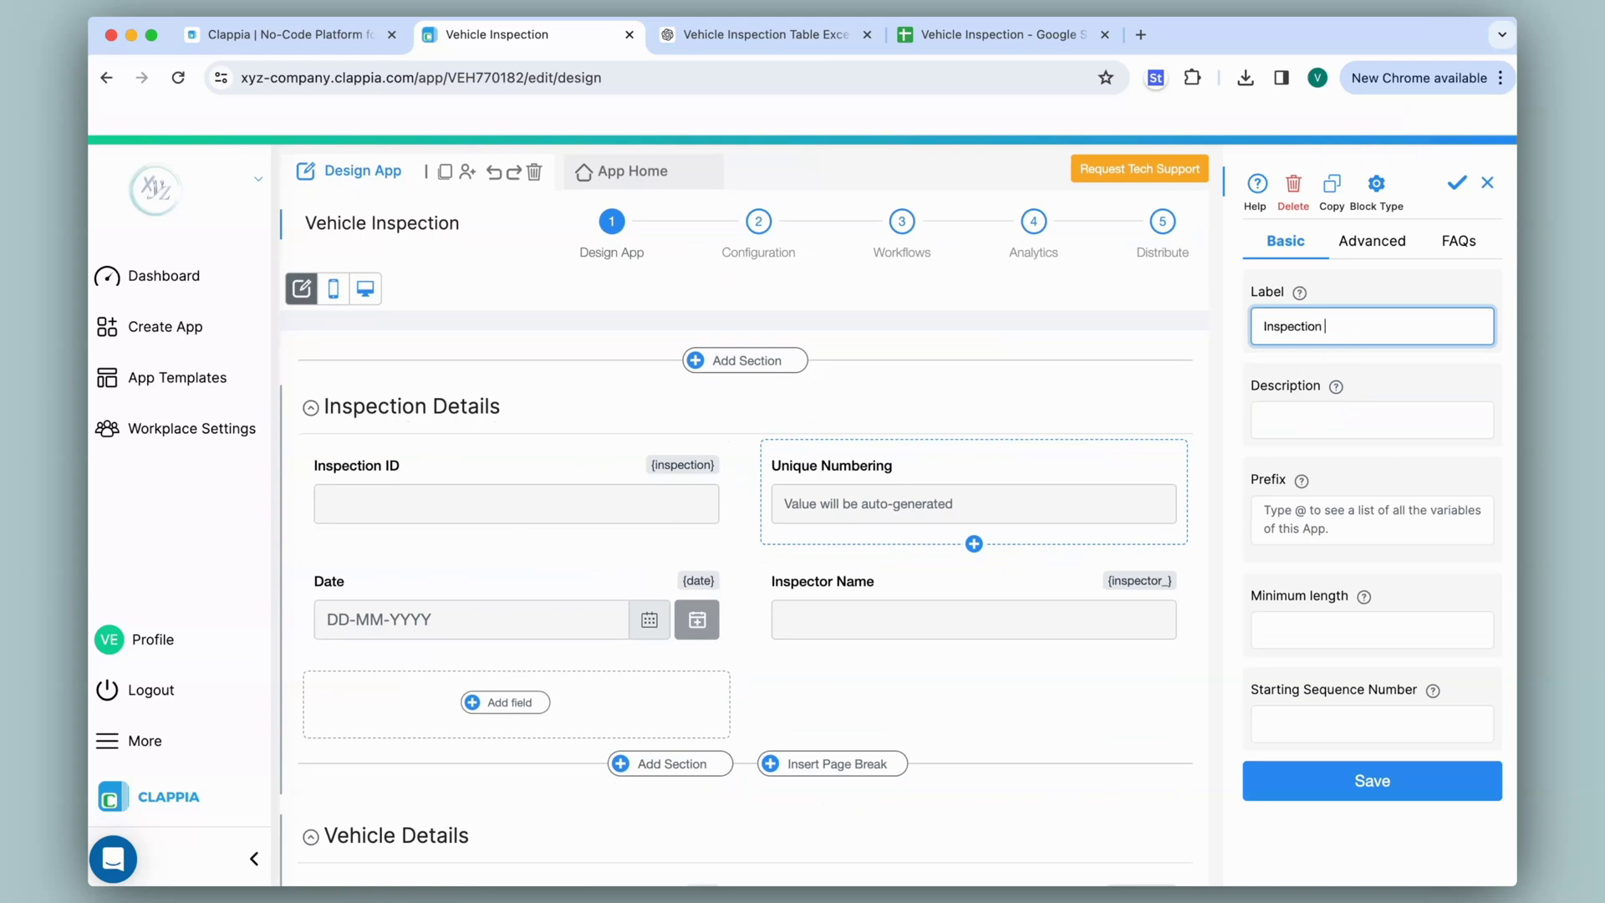
text( ID)
click(1368, 524)
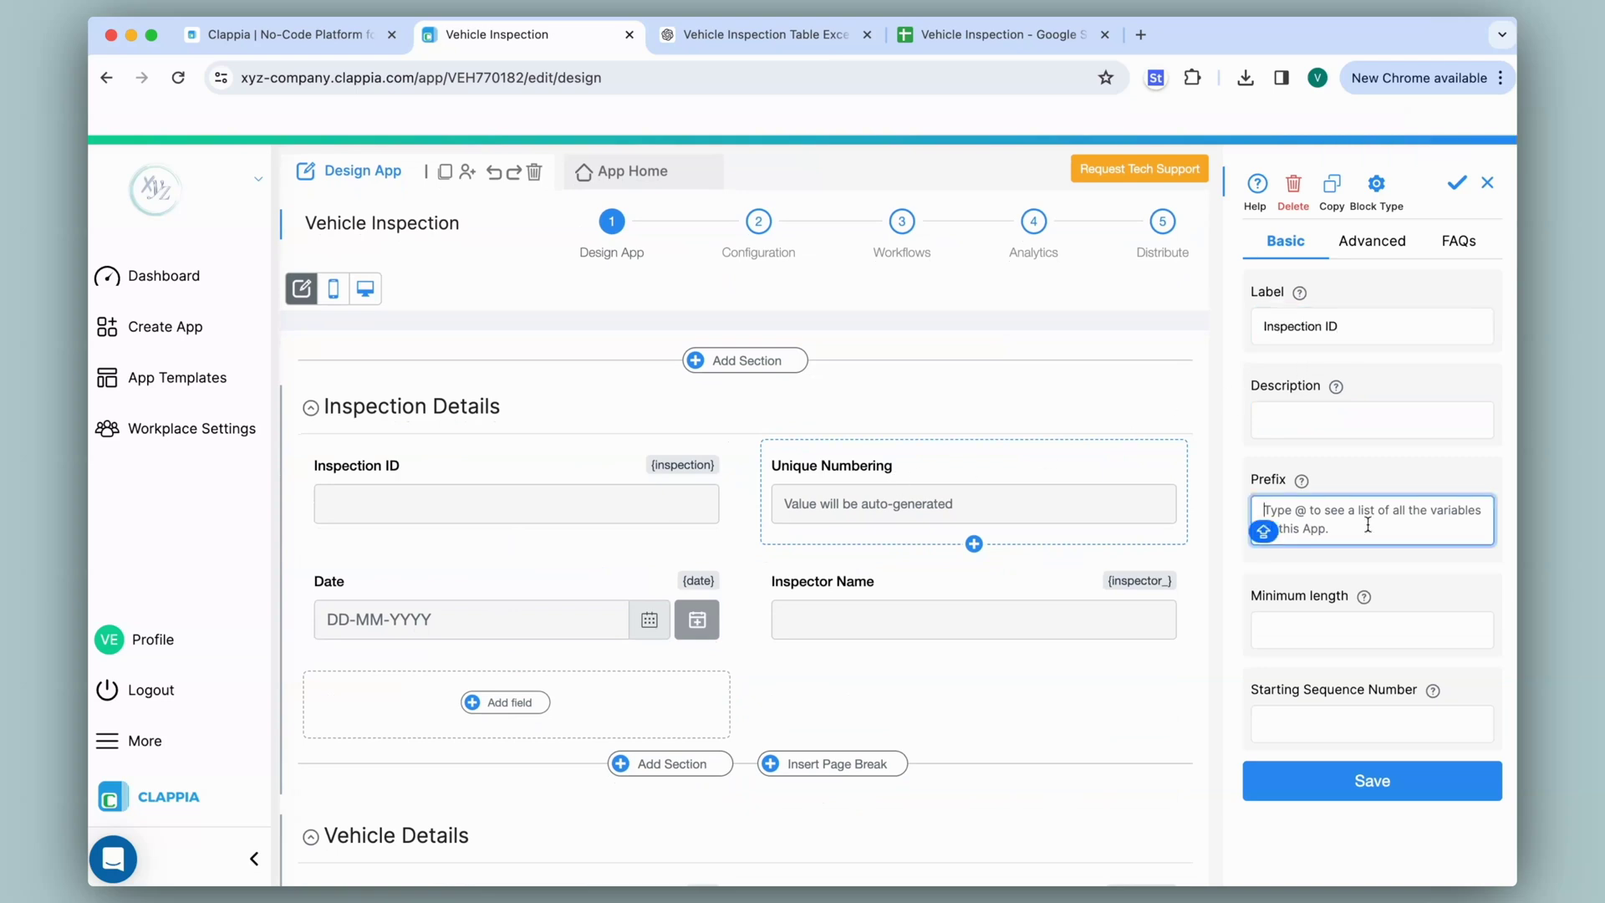
text(ID)
click(1320, 631)
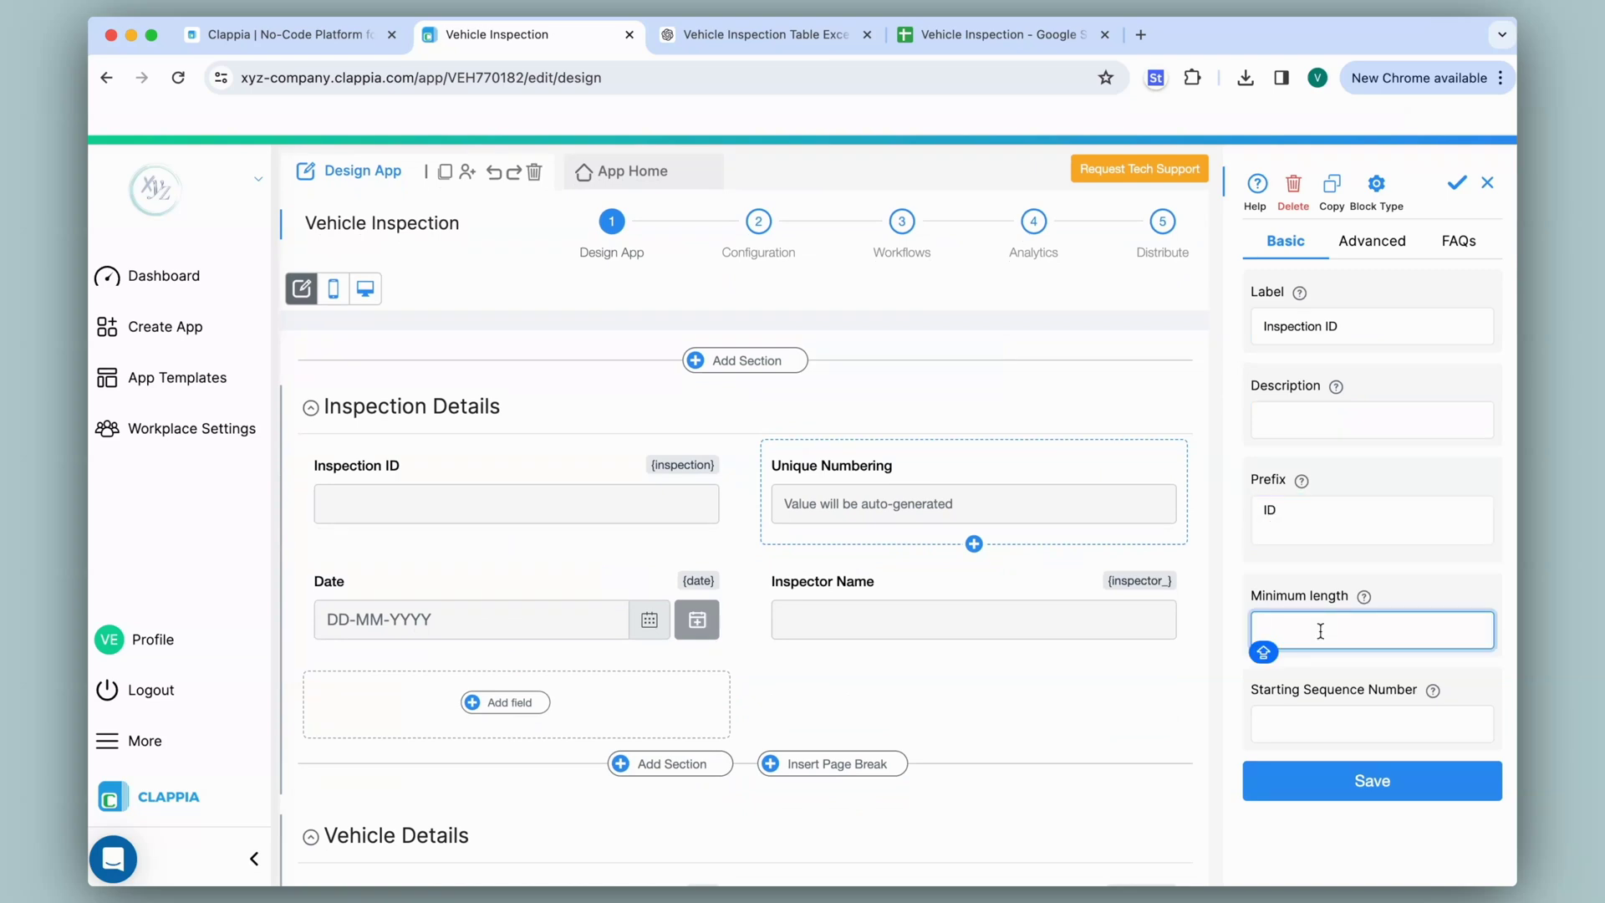
text(9)
click(1301, 724)
text(1)
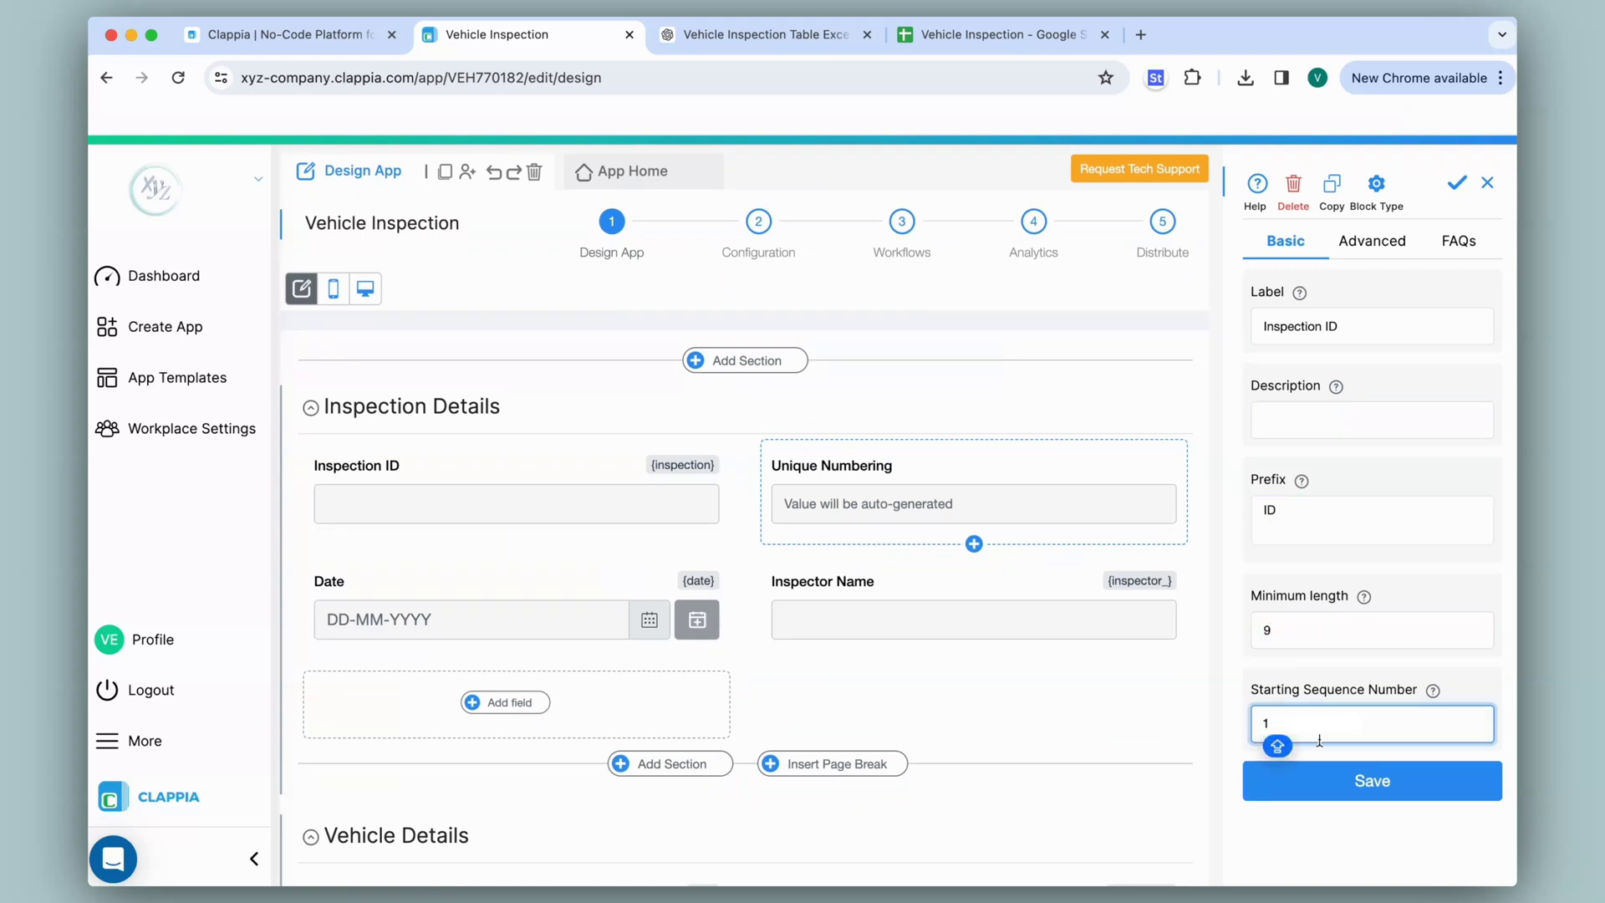
click(1348, 781)
- Delete the original text-type Inspection ID field from the Inspection Details section, keeping the auto-generated one
click(561, 530)
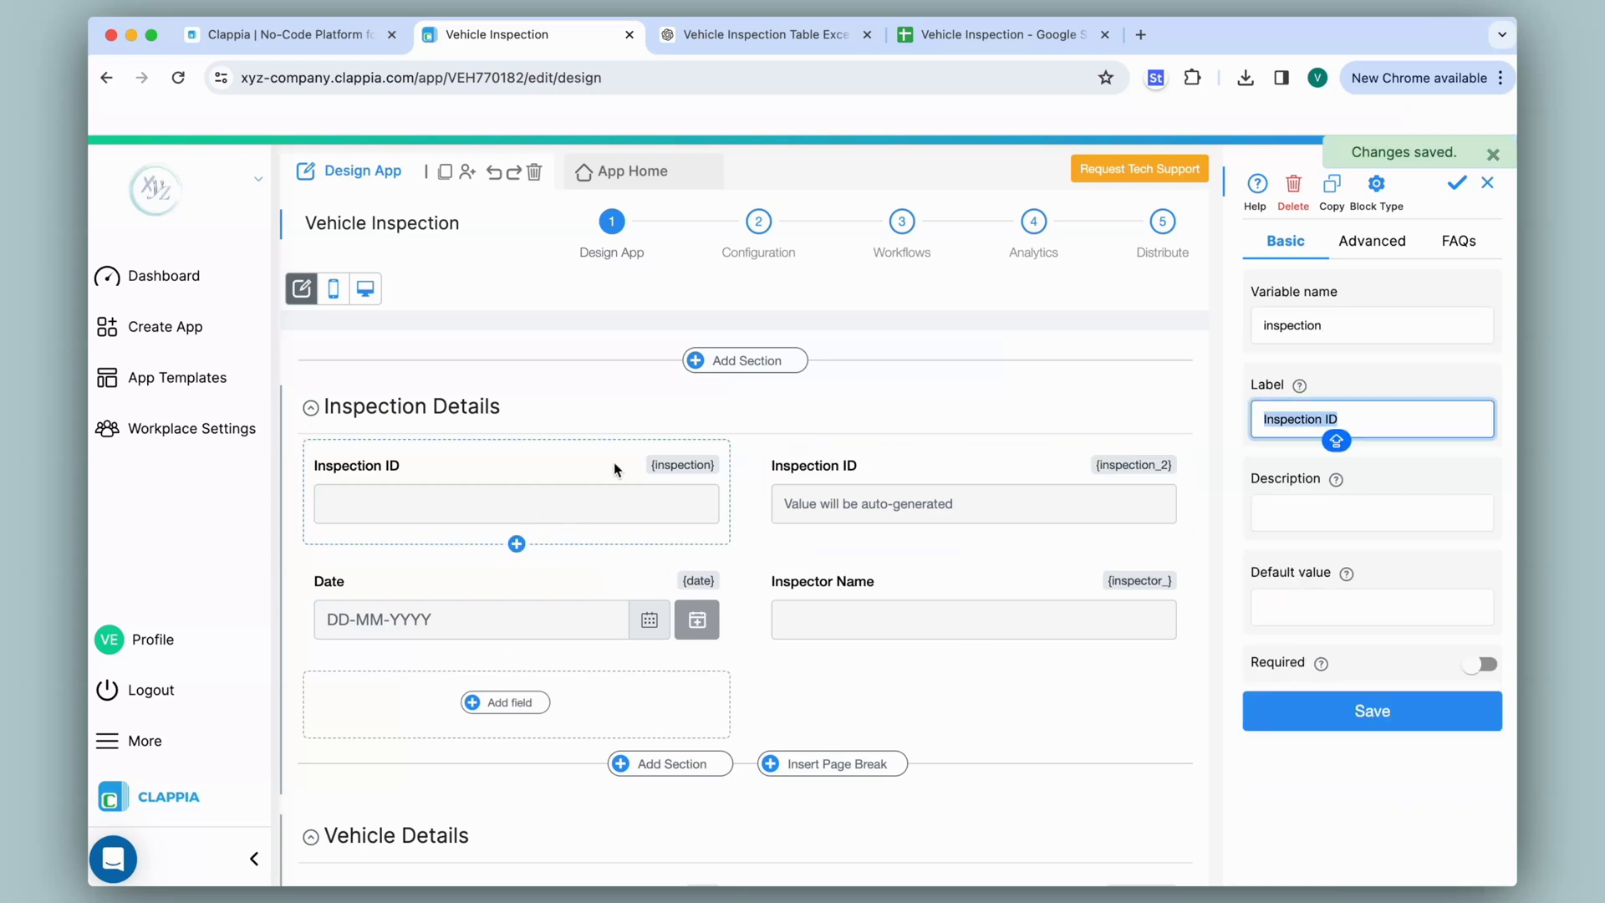
click(1296, 187)
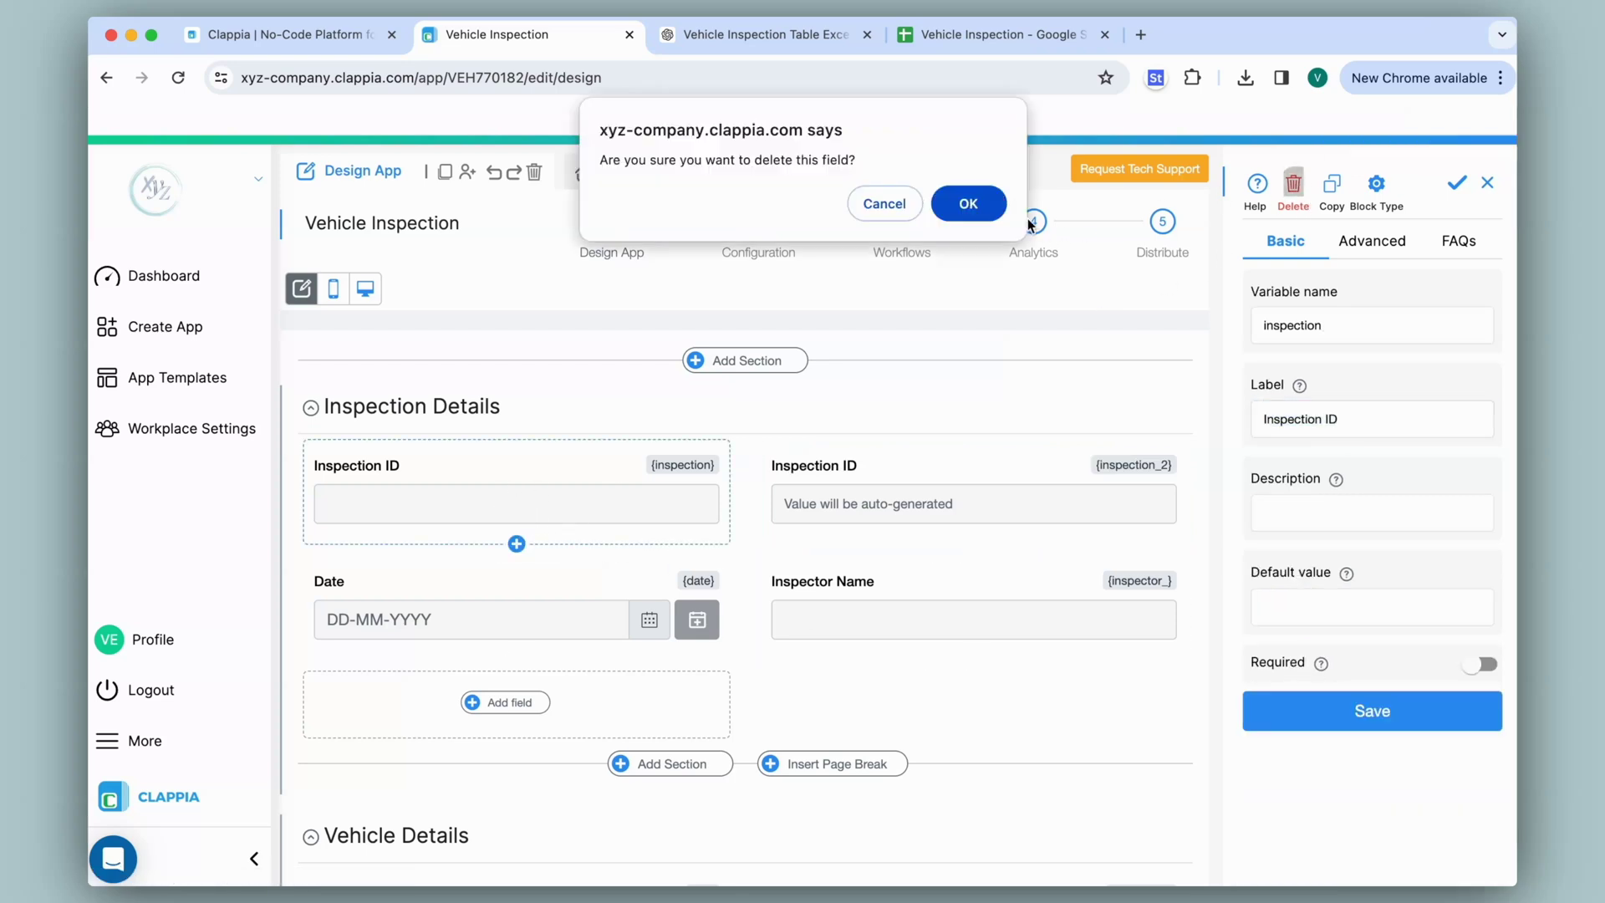
click(964, 200)
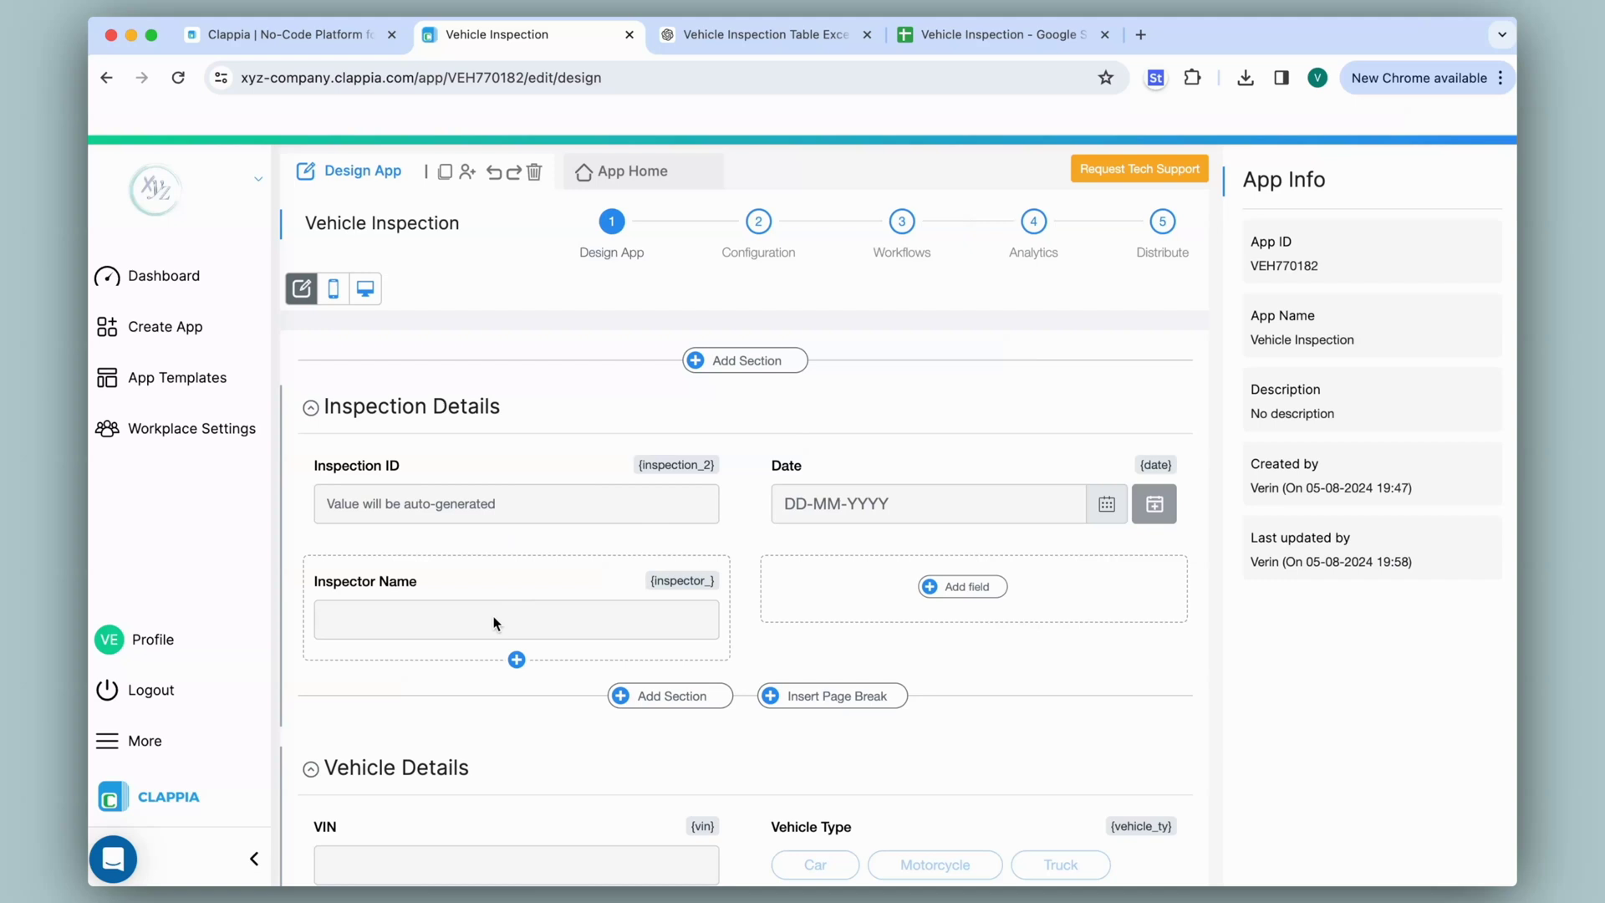
- Add a Time Selector labelled Time to Inspection Details, defaulting to the current time and not changeable by the user, and save it
click(973, 588)
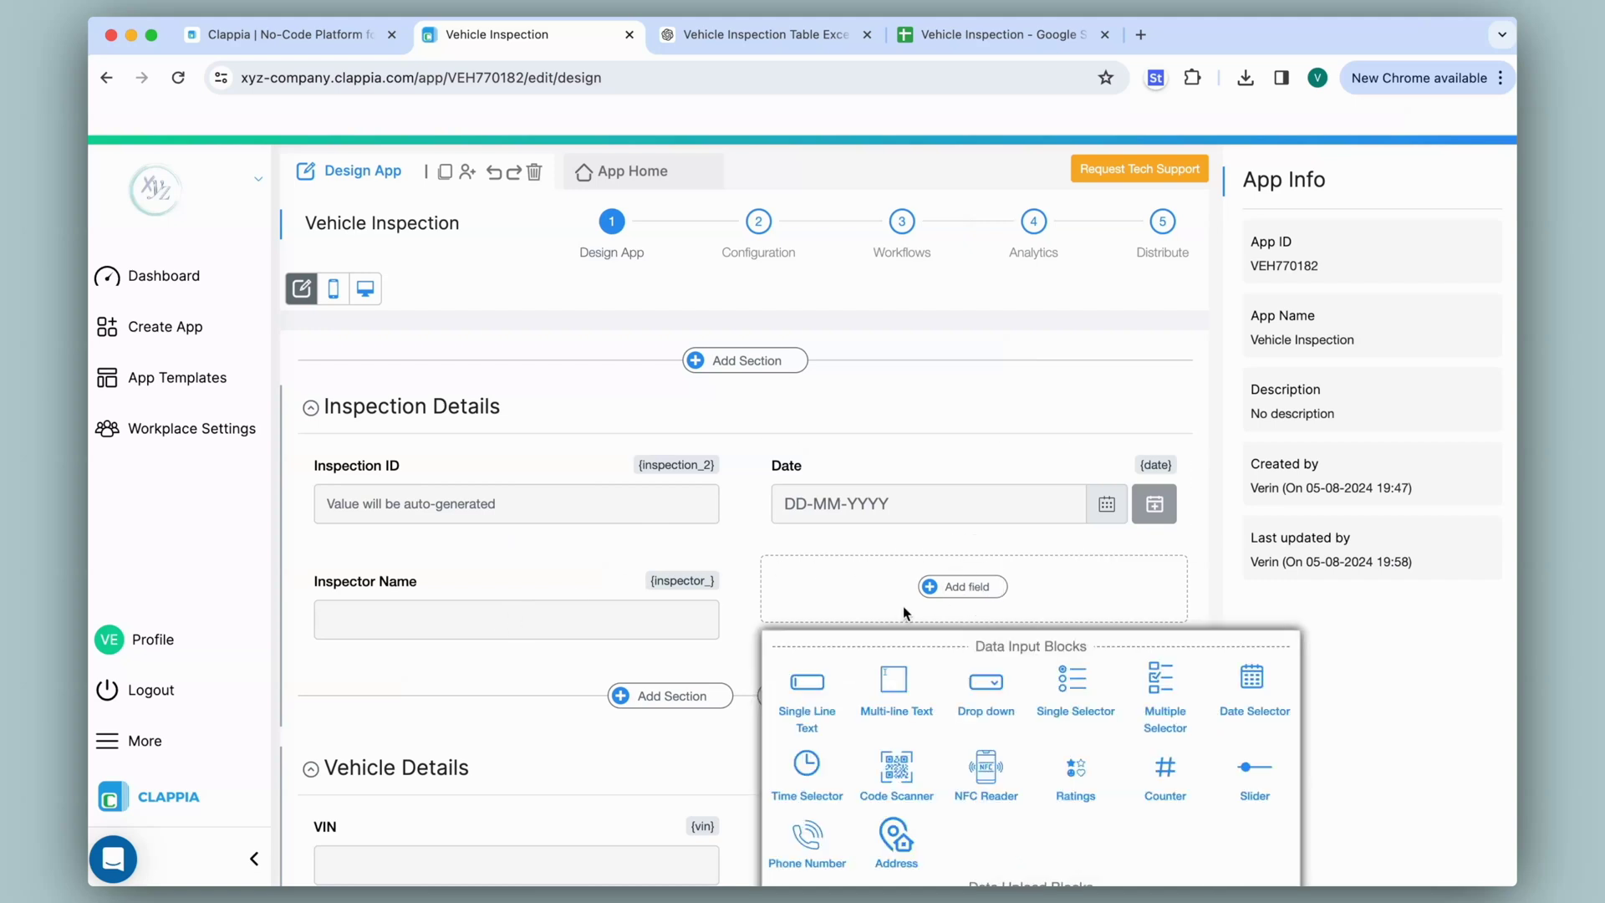
click(808, 773)
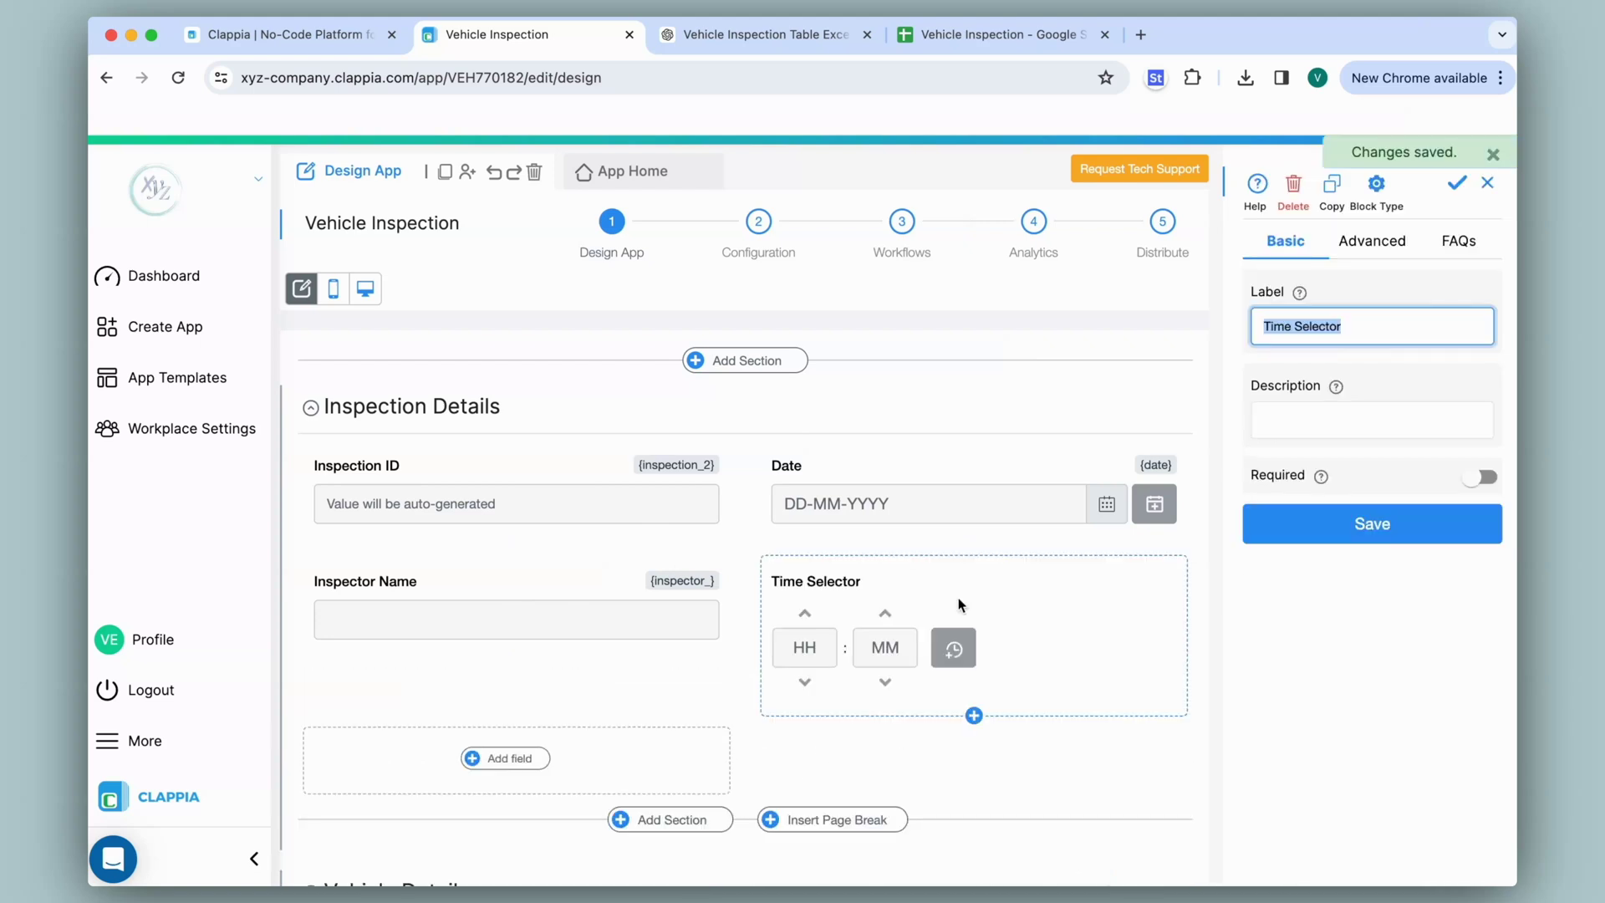
click(1322, 334)
click(1380, 245)
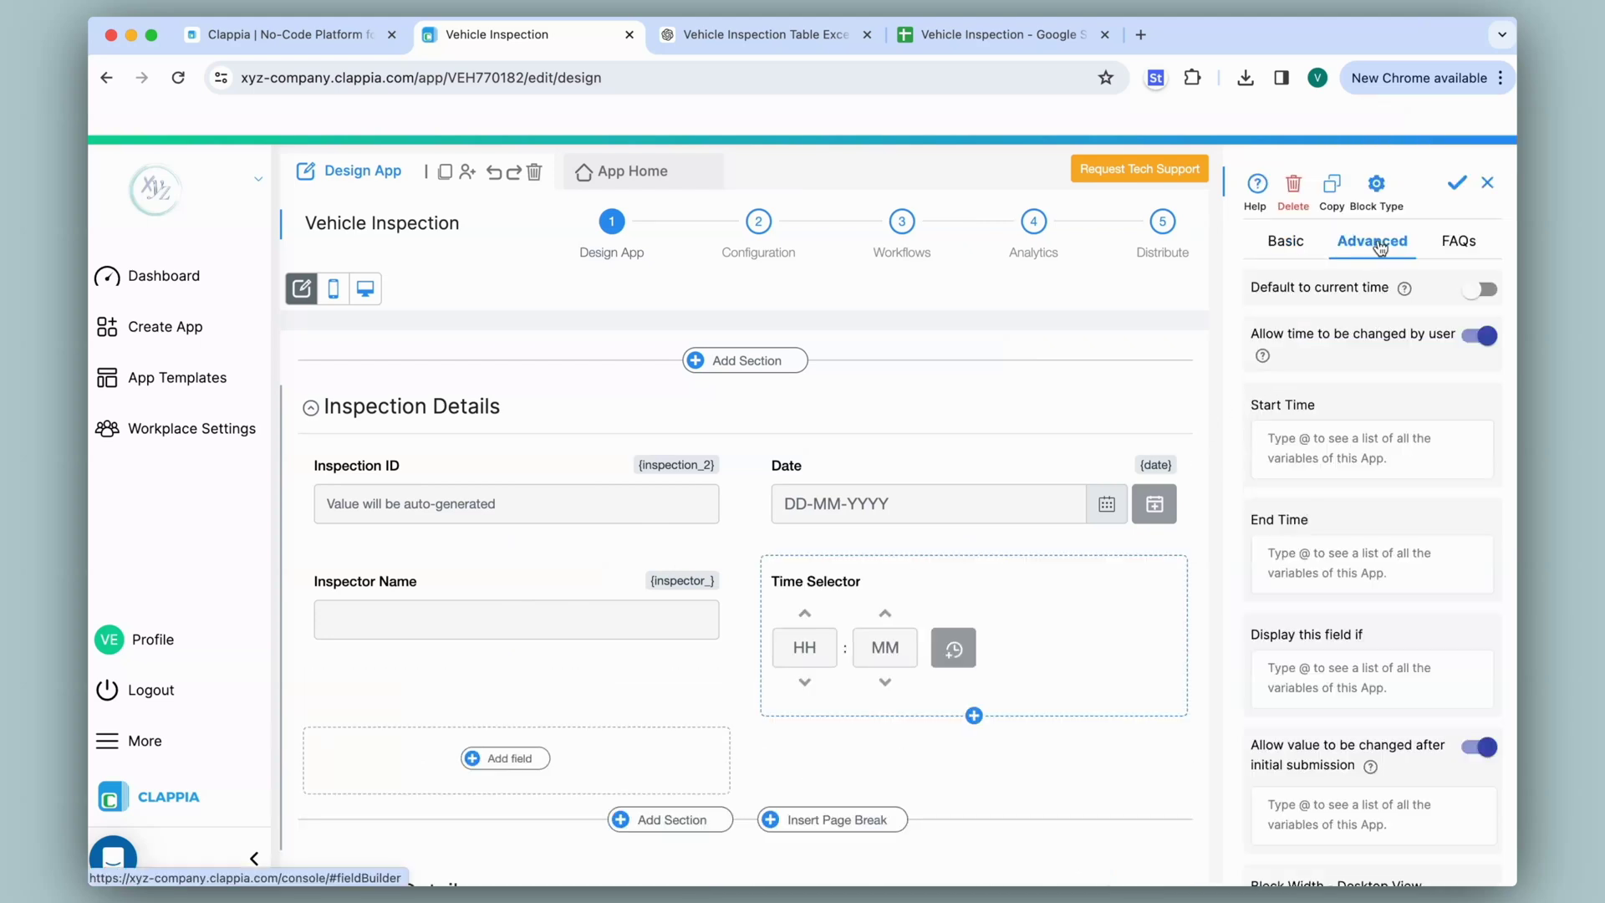
click(1481, 293)
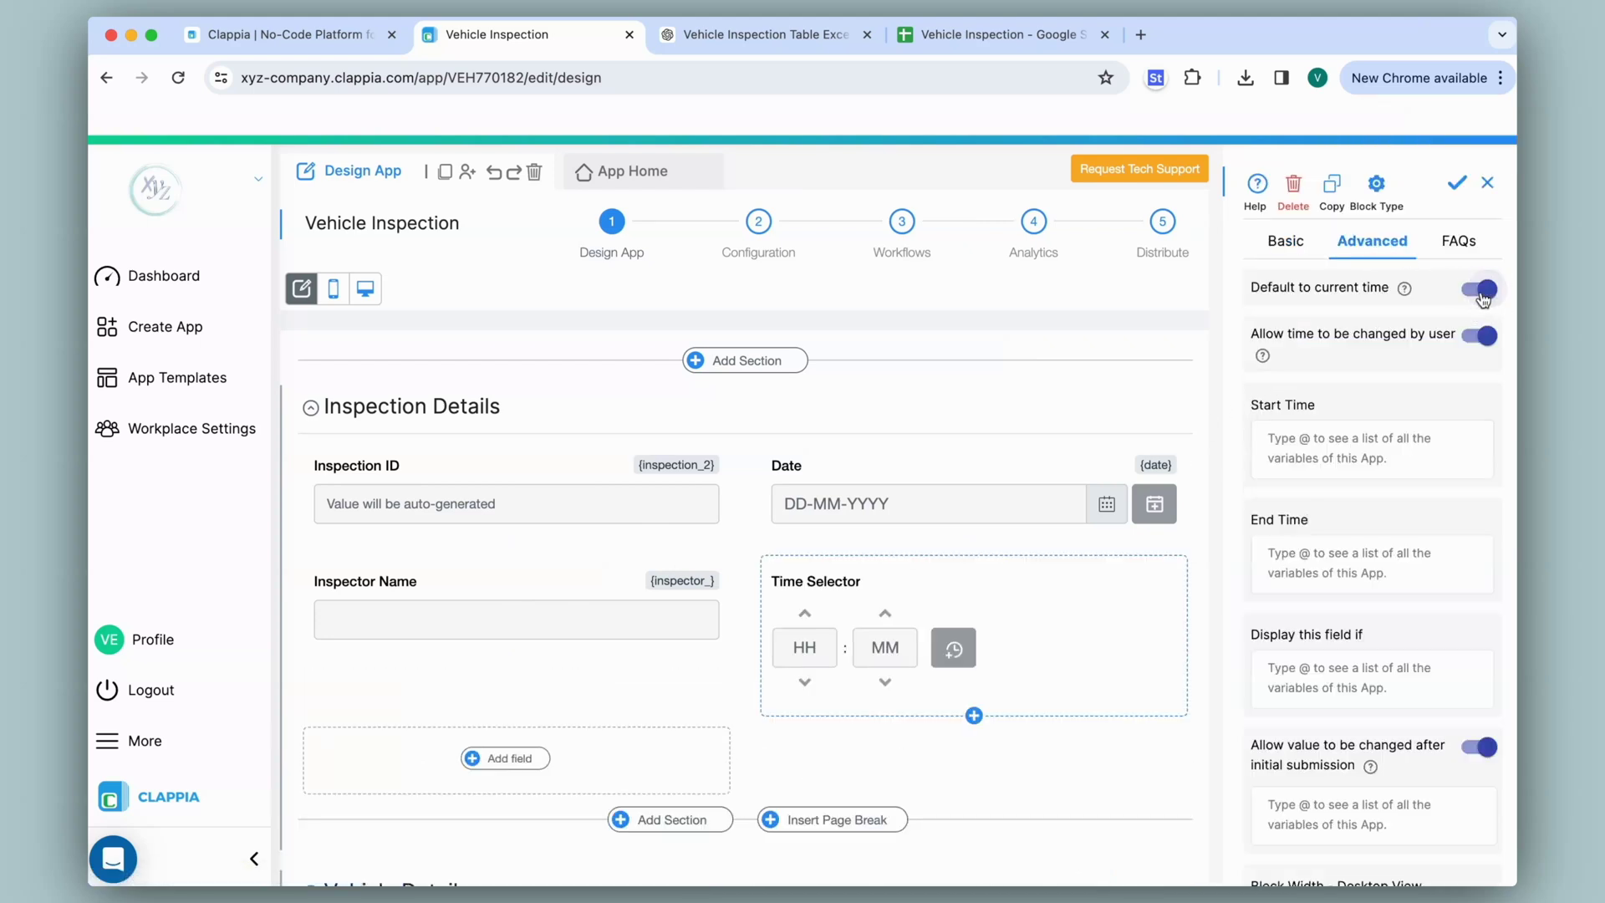
click(1480, 341)
click(1455, 183)
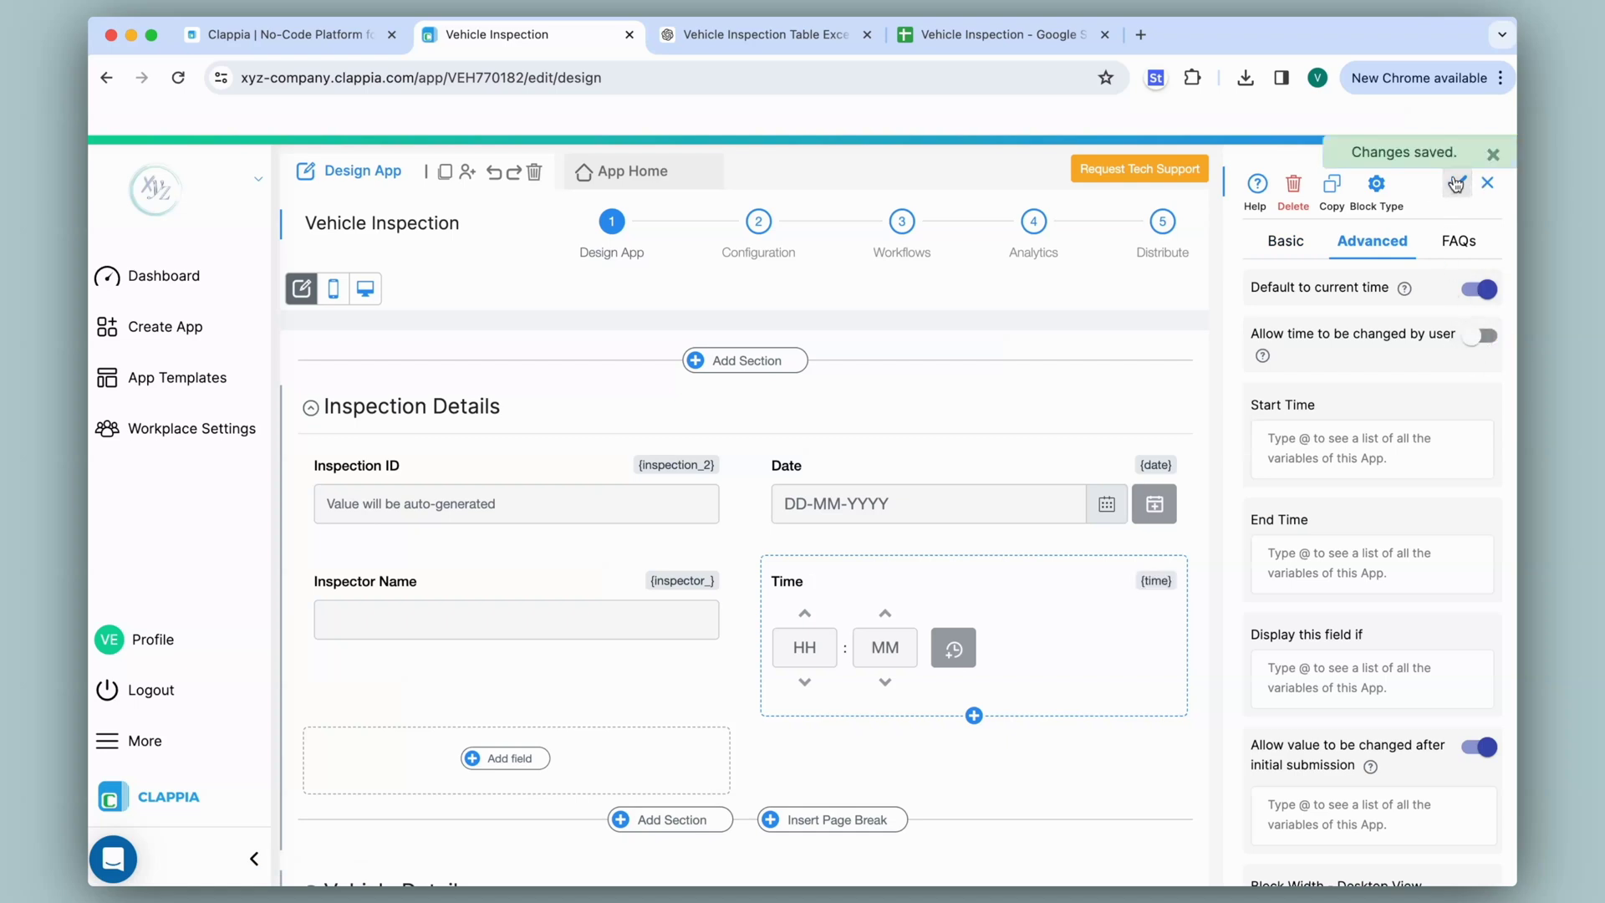
- Make the Date field default to the current date, disallow user changes, turn off the current date option, and save
click(980, 499)
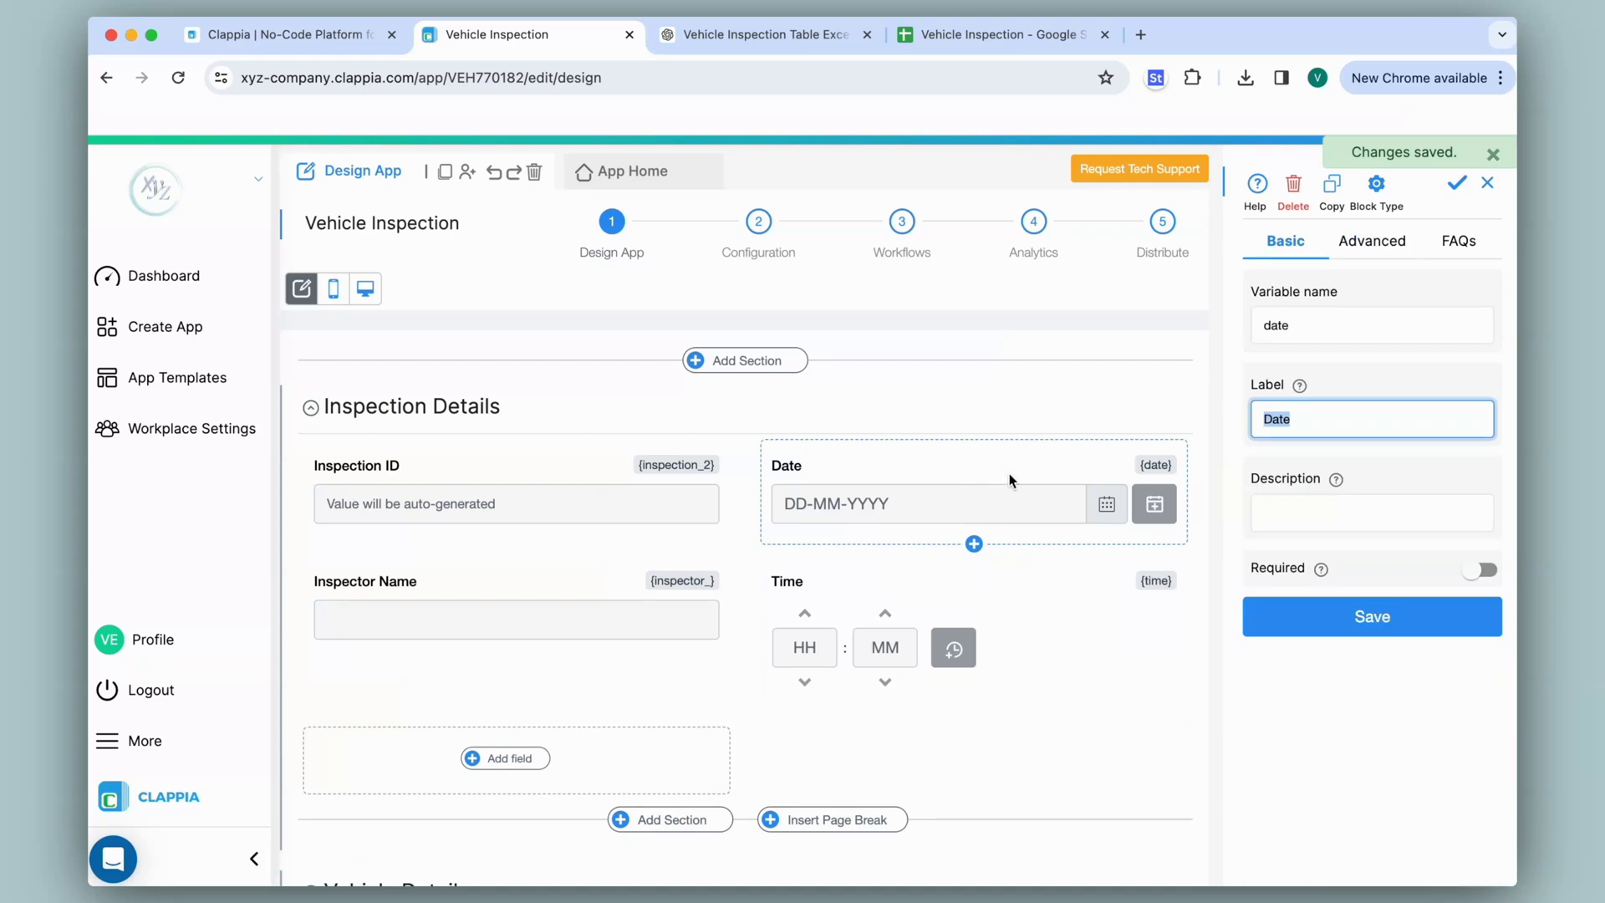
click(1372, 241)
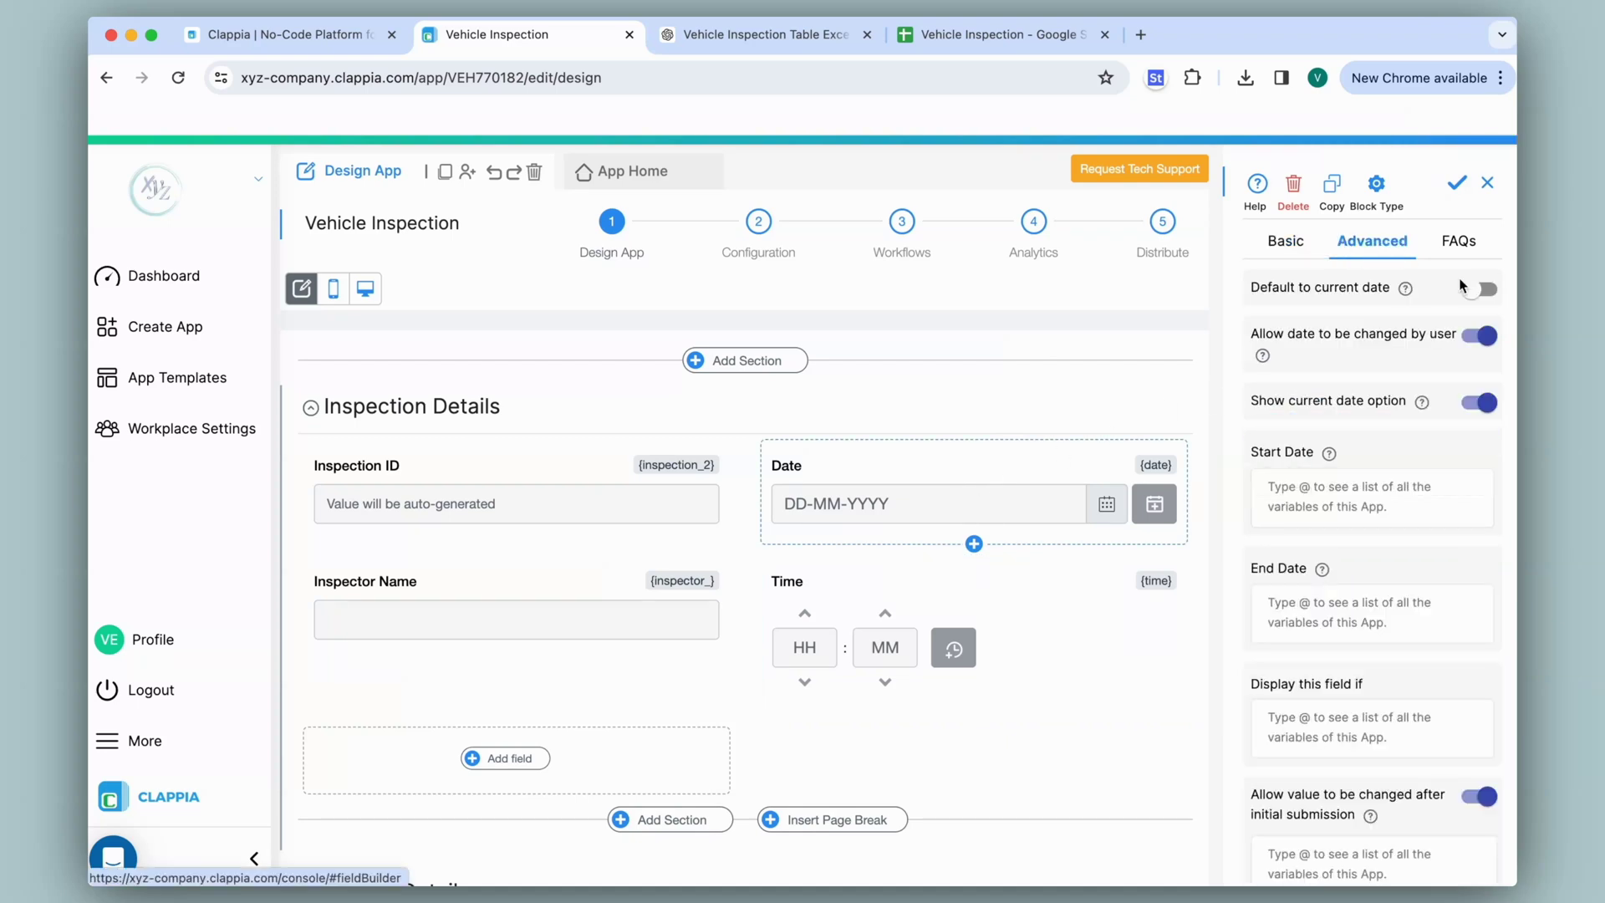
click(1479, 288)
click(1481, 335)
click(1480, 405)
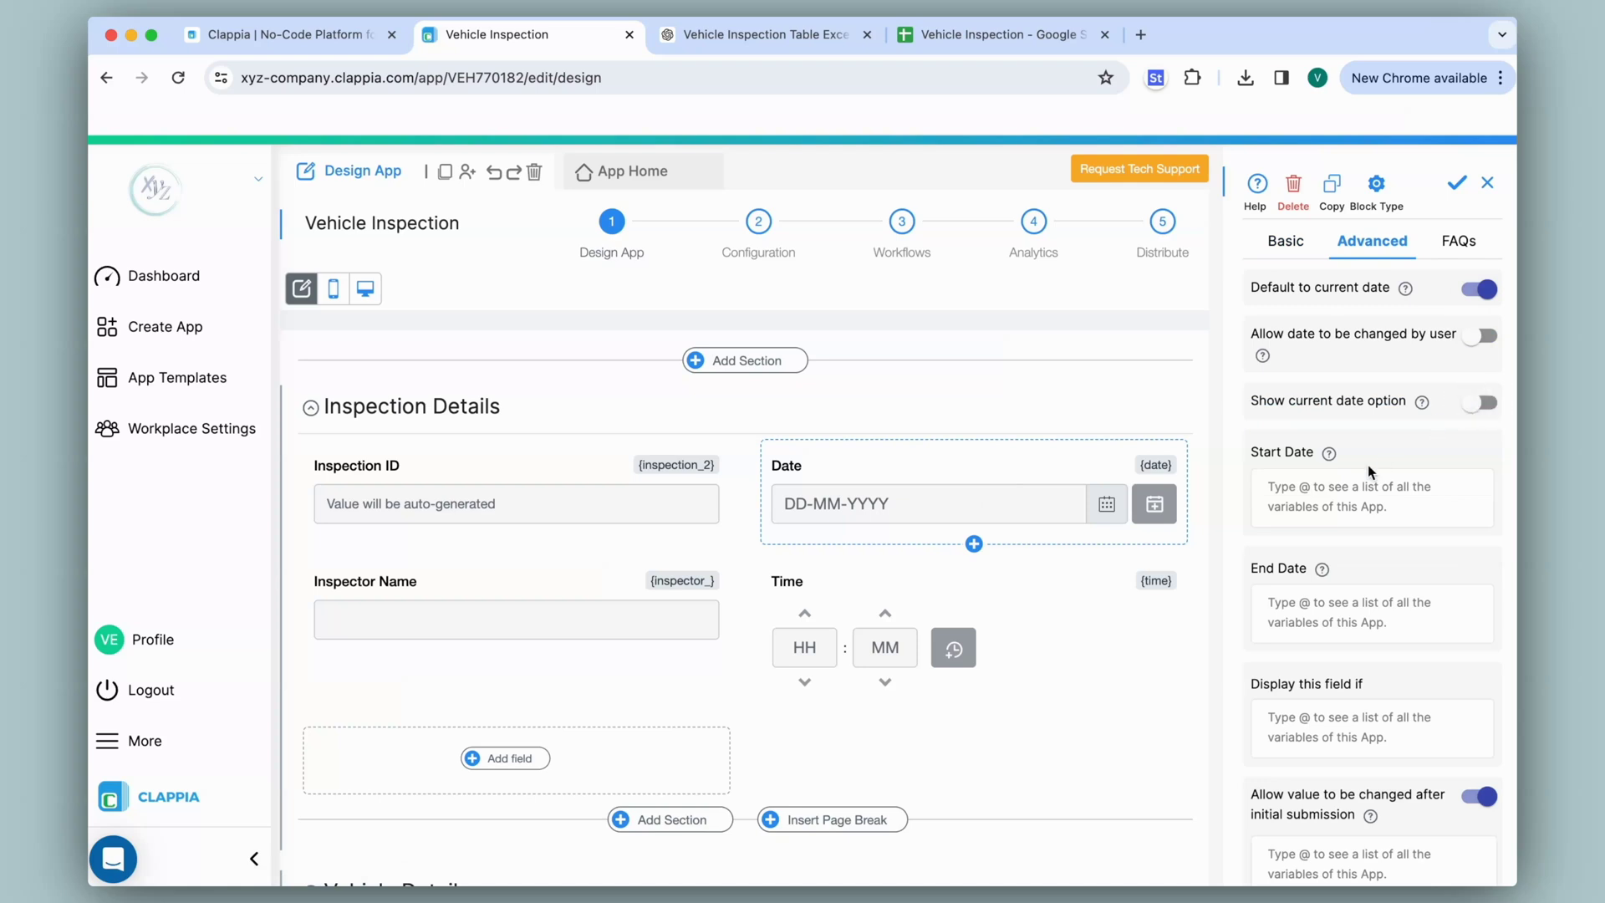
scroll(1373, 474, down, 3)
click(1378, 858)
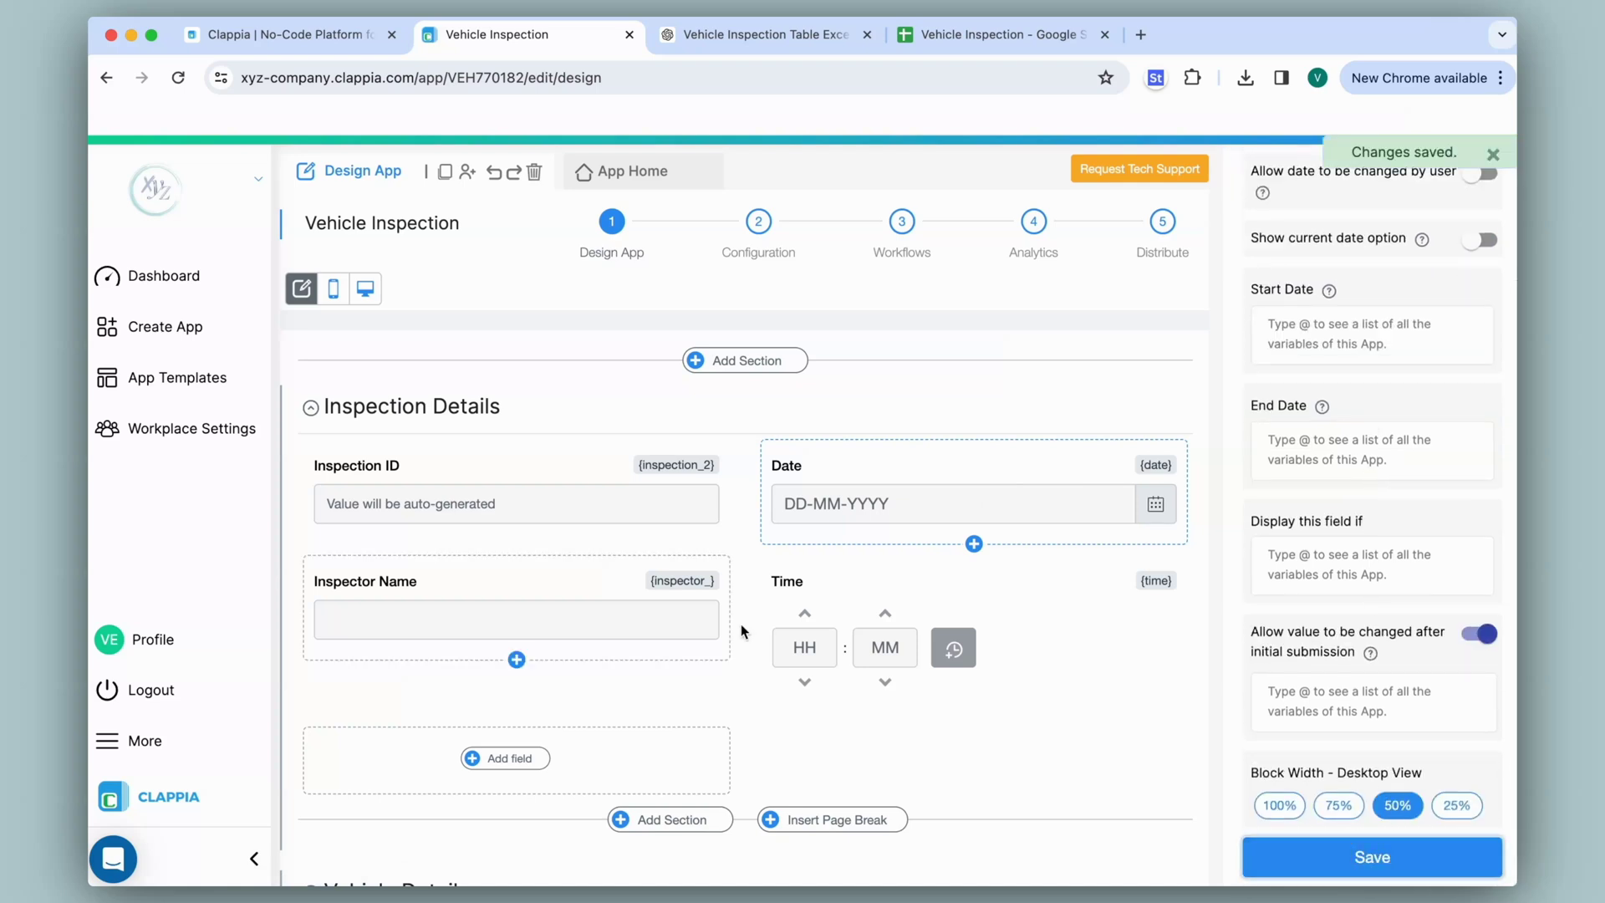
- Set the validation of the Odometer Reading field in Vehicle Details to Number and save it
scroll(742, 631, down, 8)
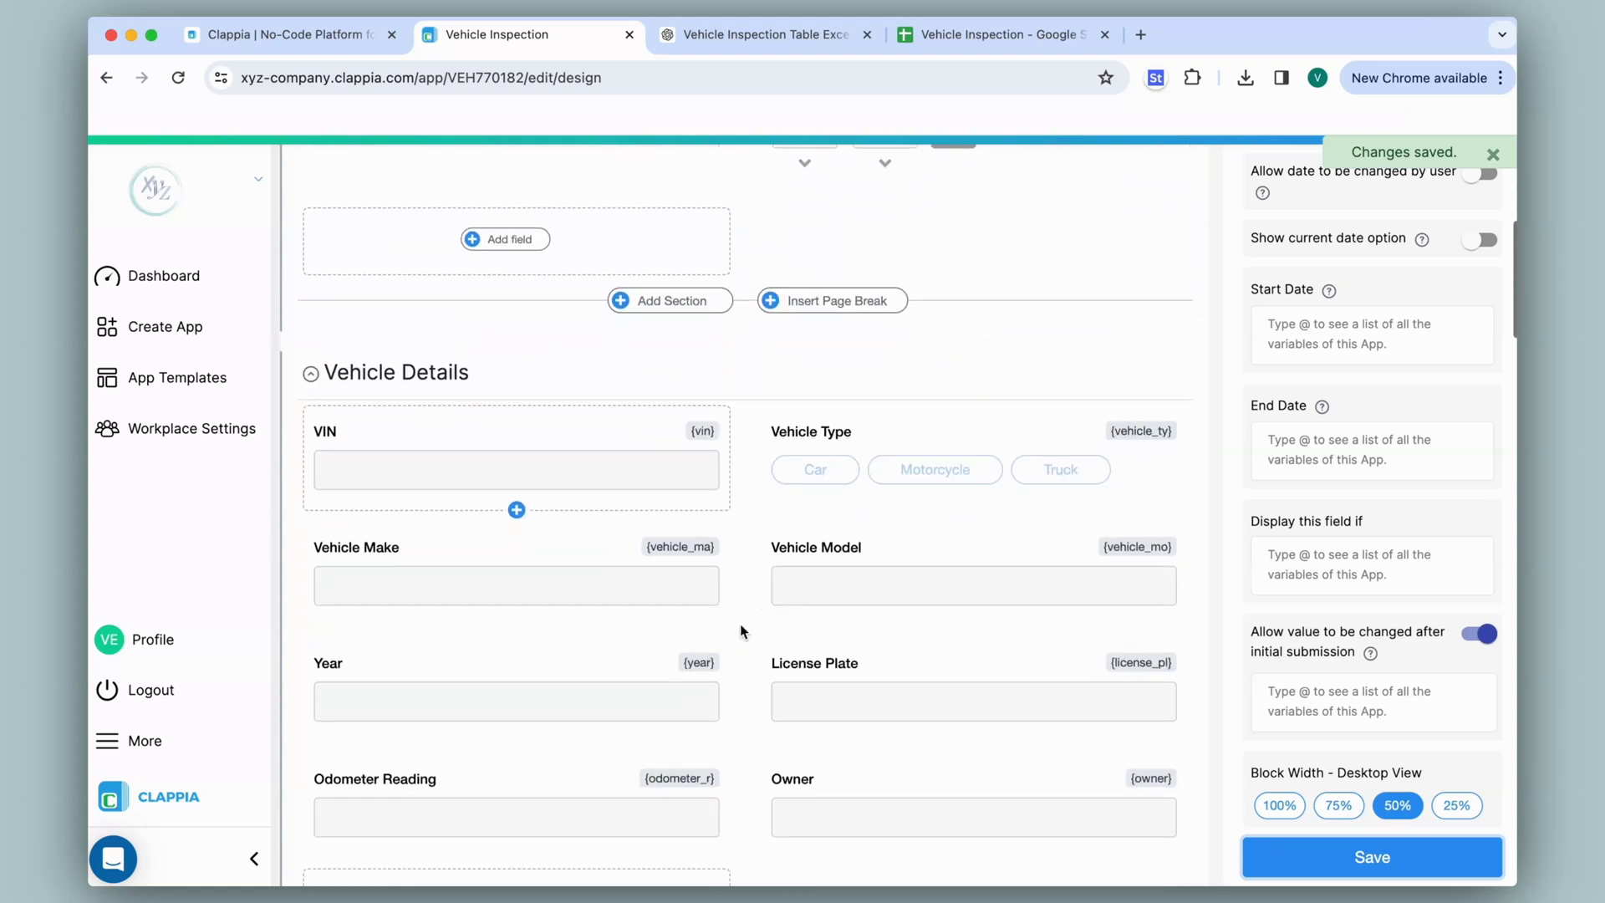
scroll(742, 631, down, 1)
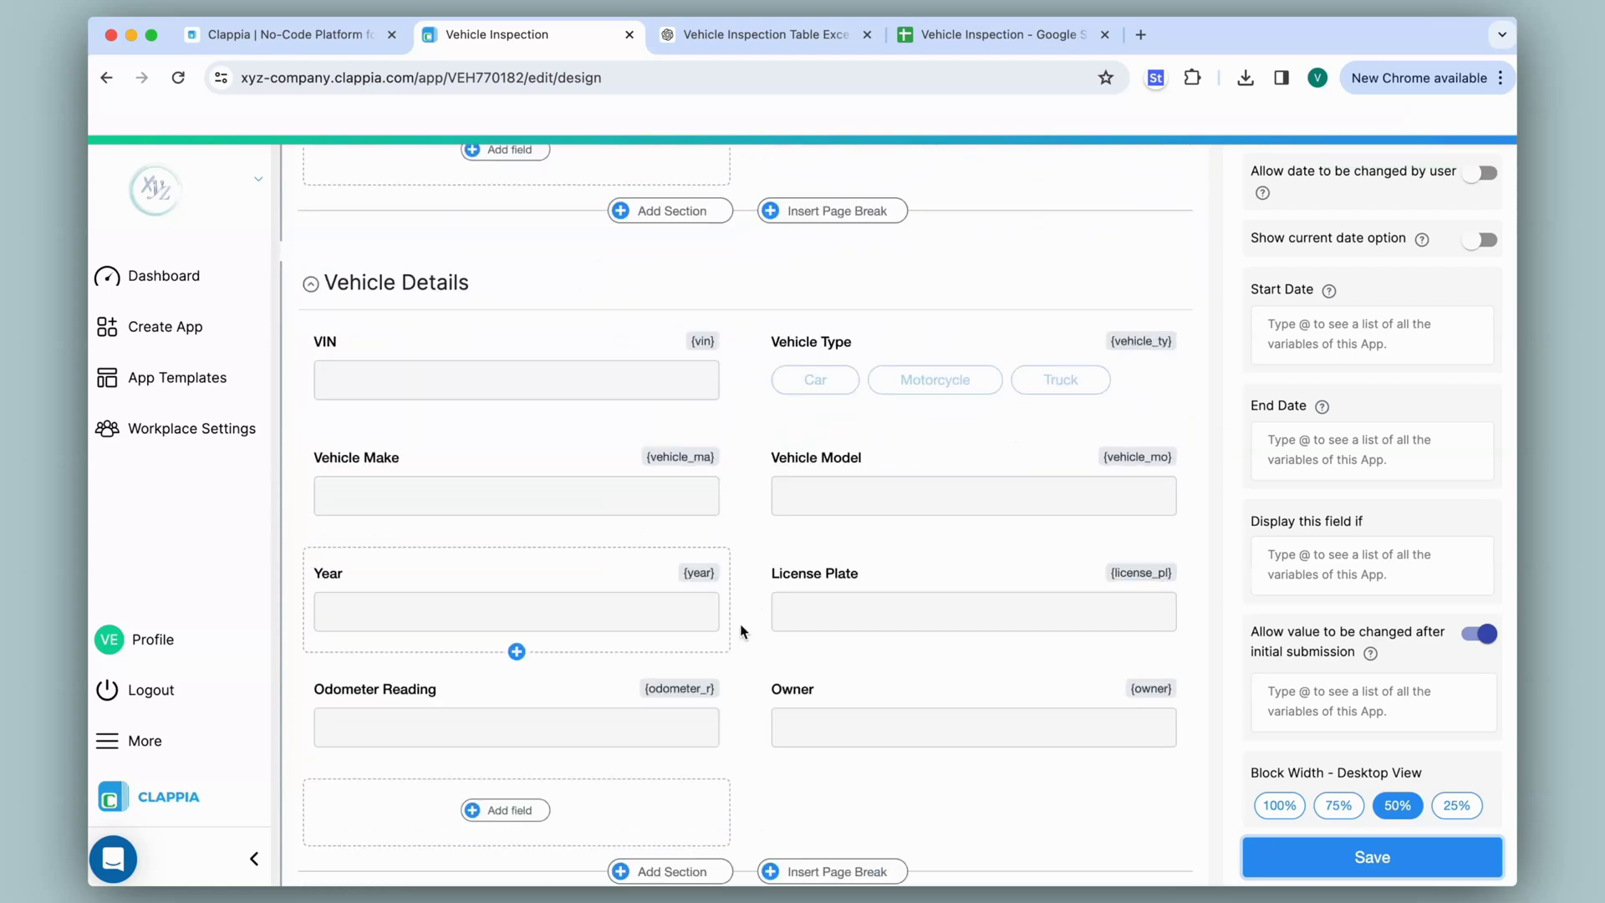
click(493, 732)
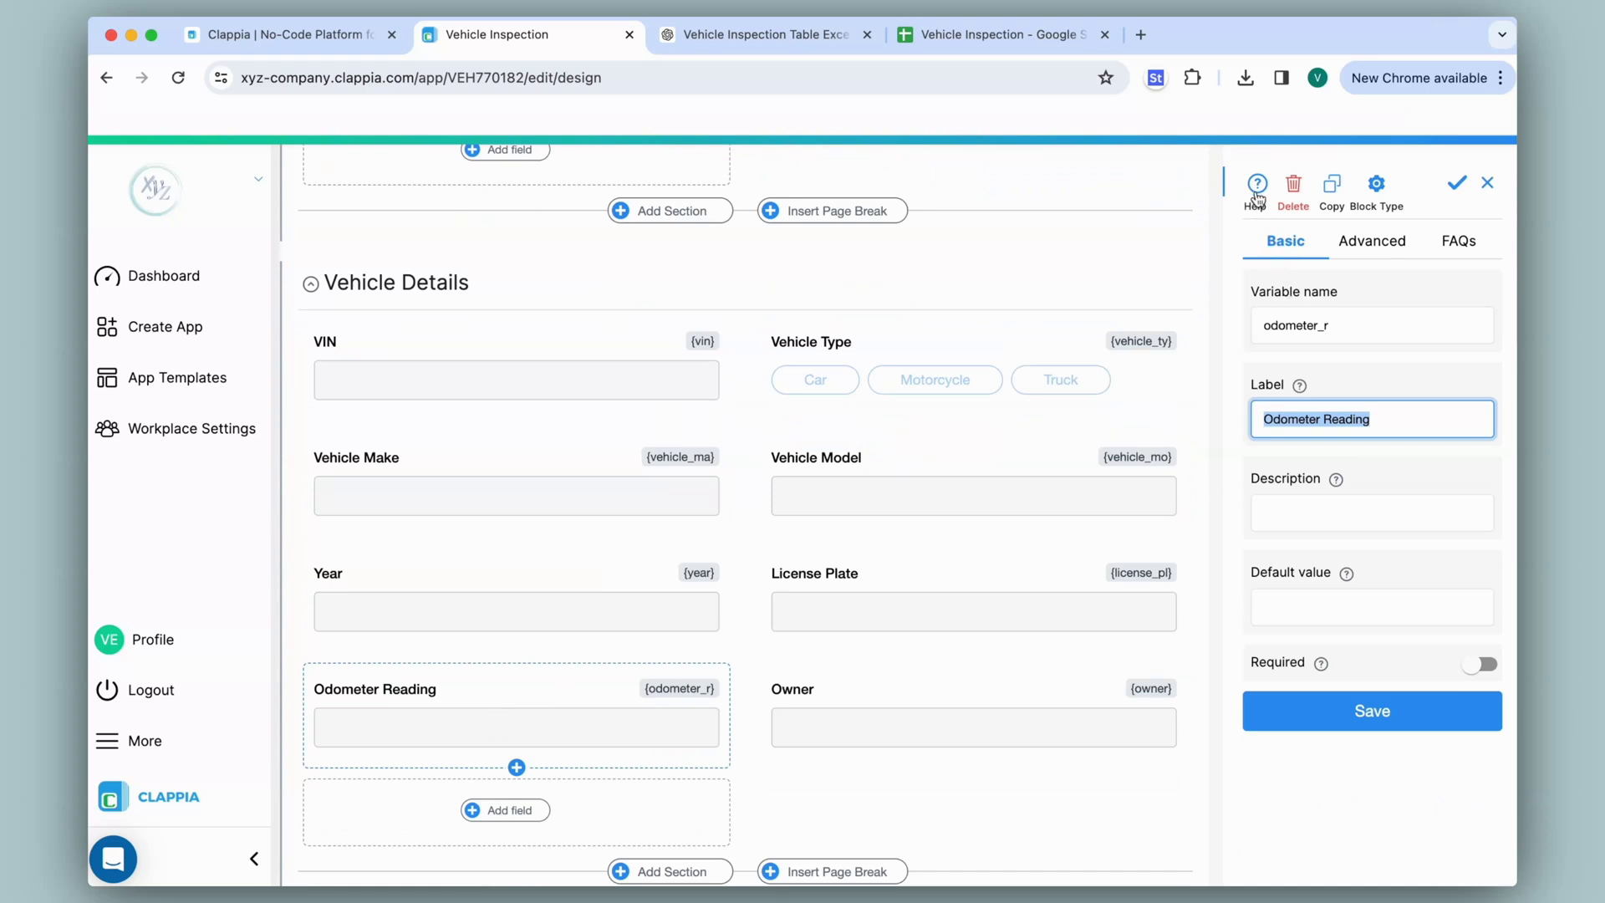
mouse_move(1261, 190)
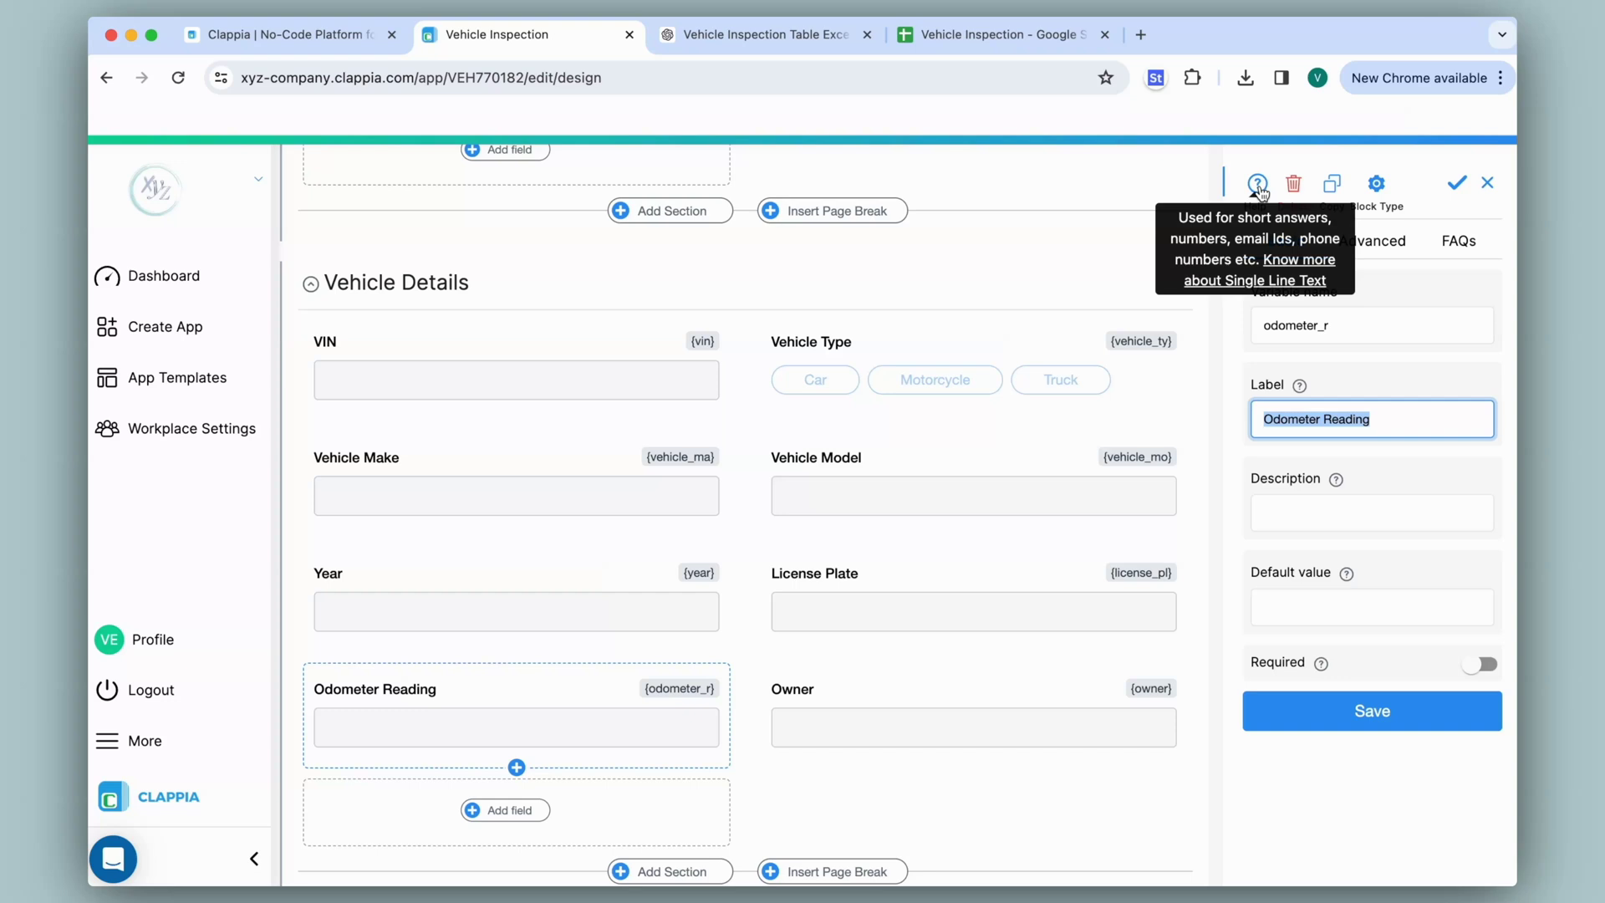
click(1385, 271)
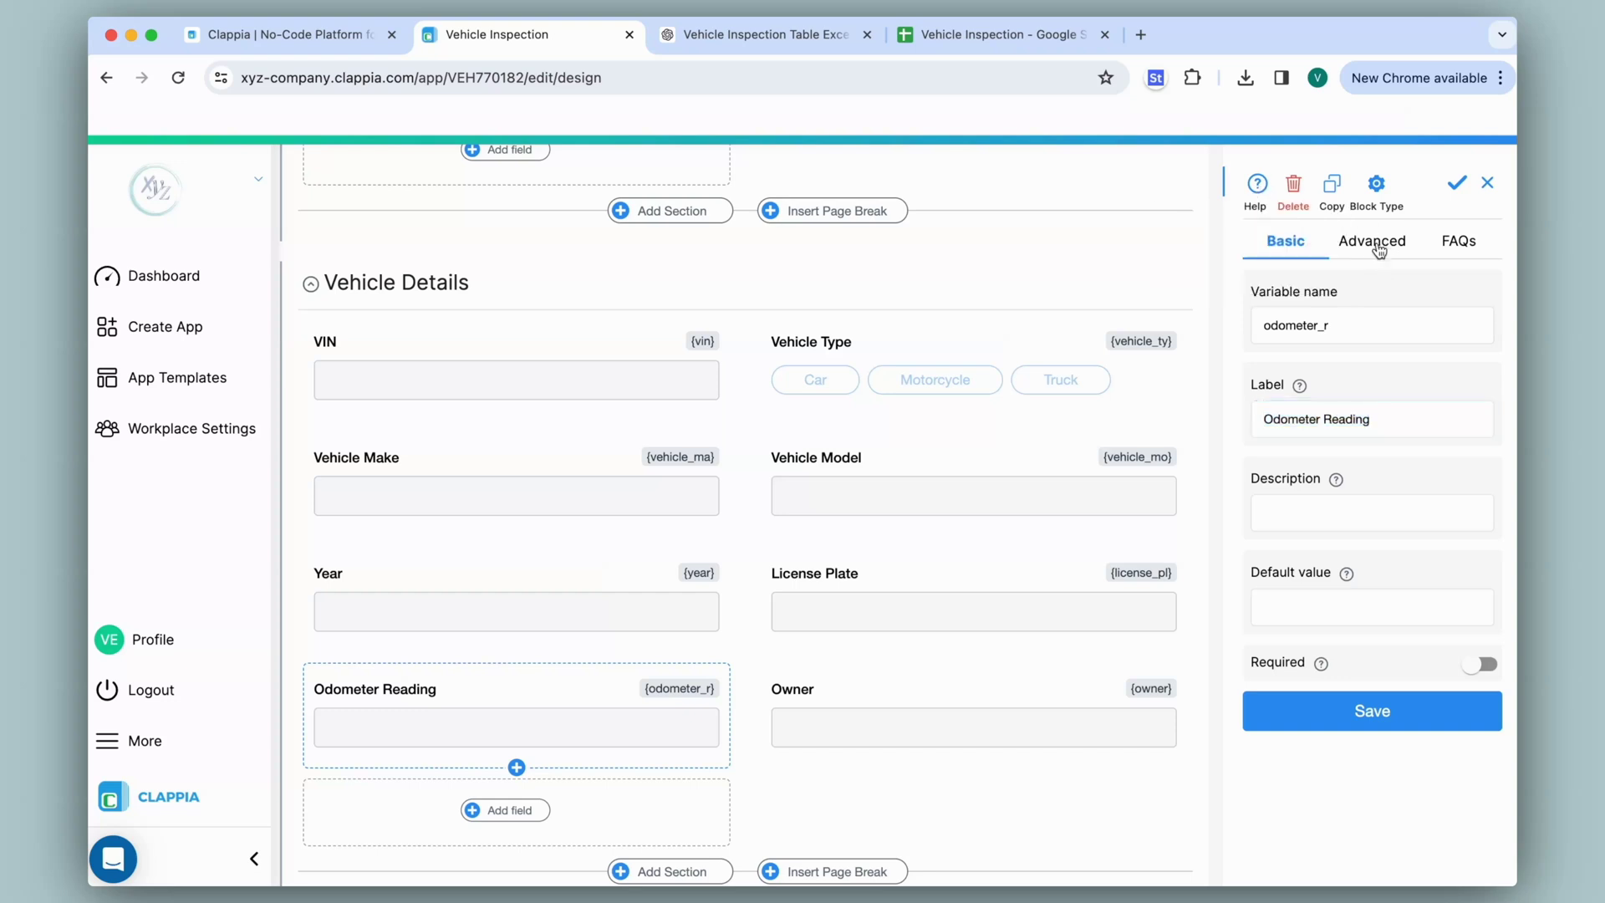
click(1376, 245)
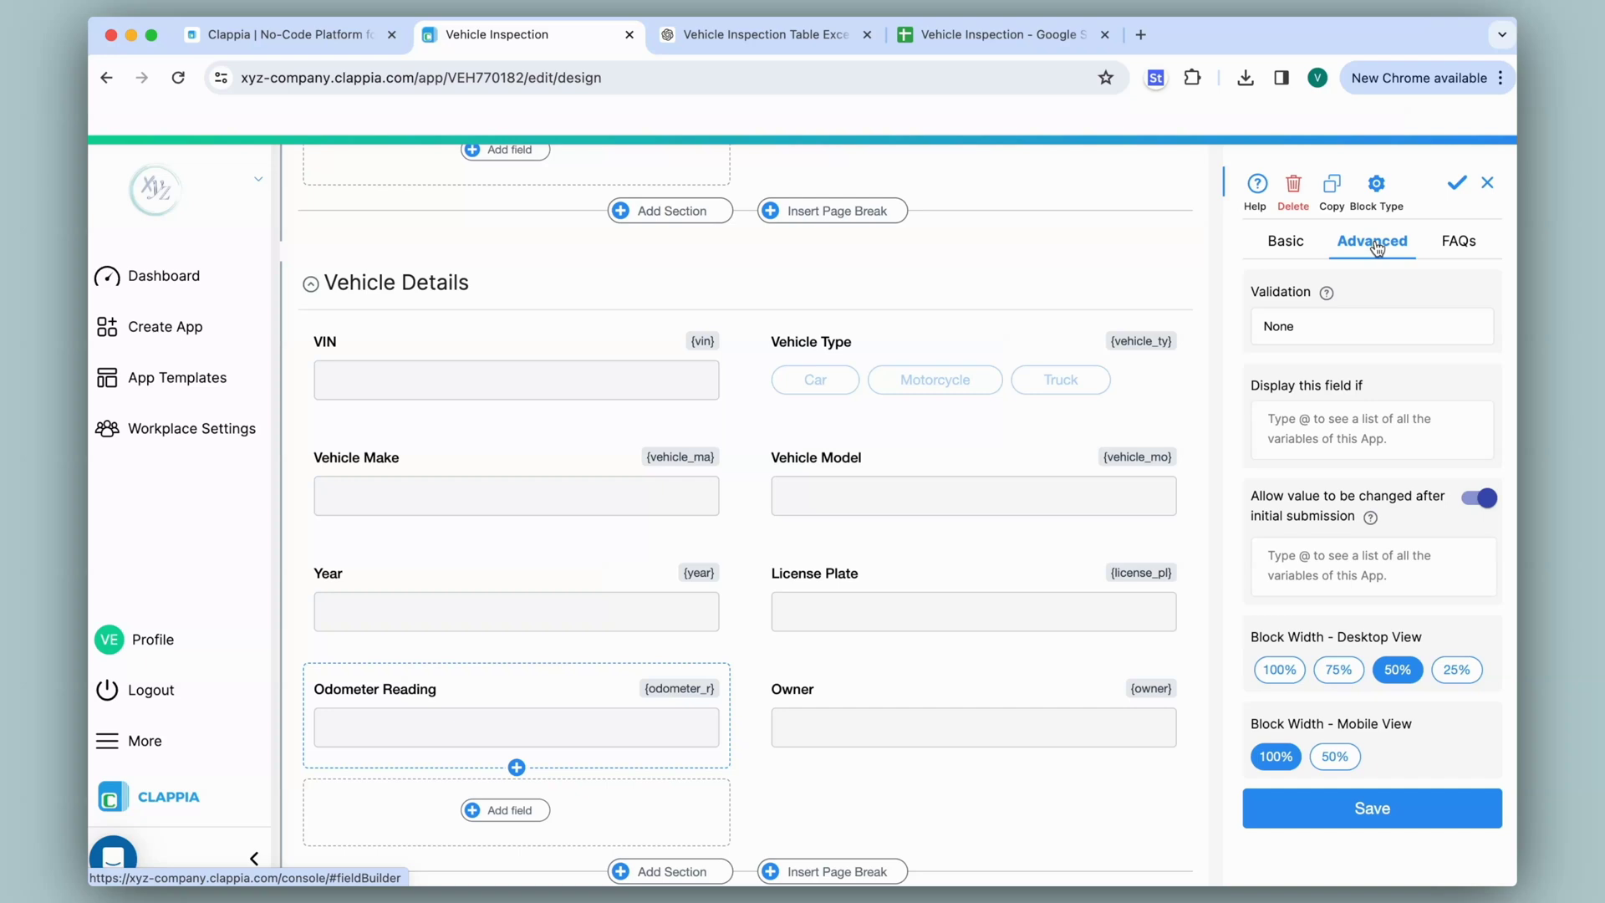
click(1292, 327)
click(1282, 349)
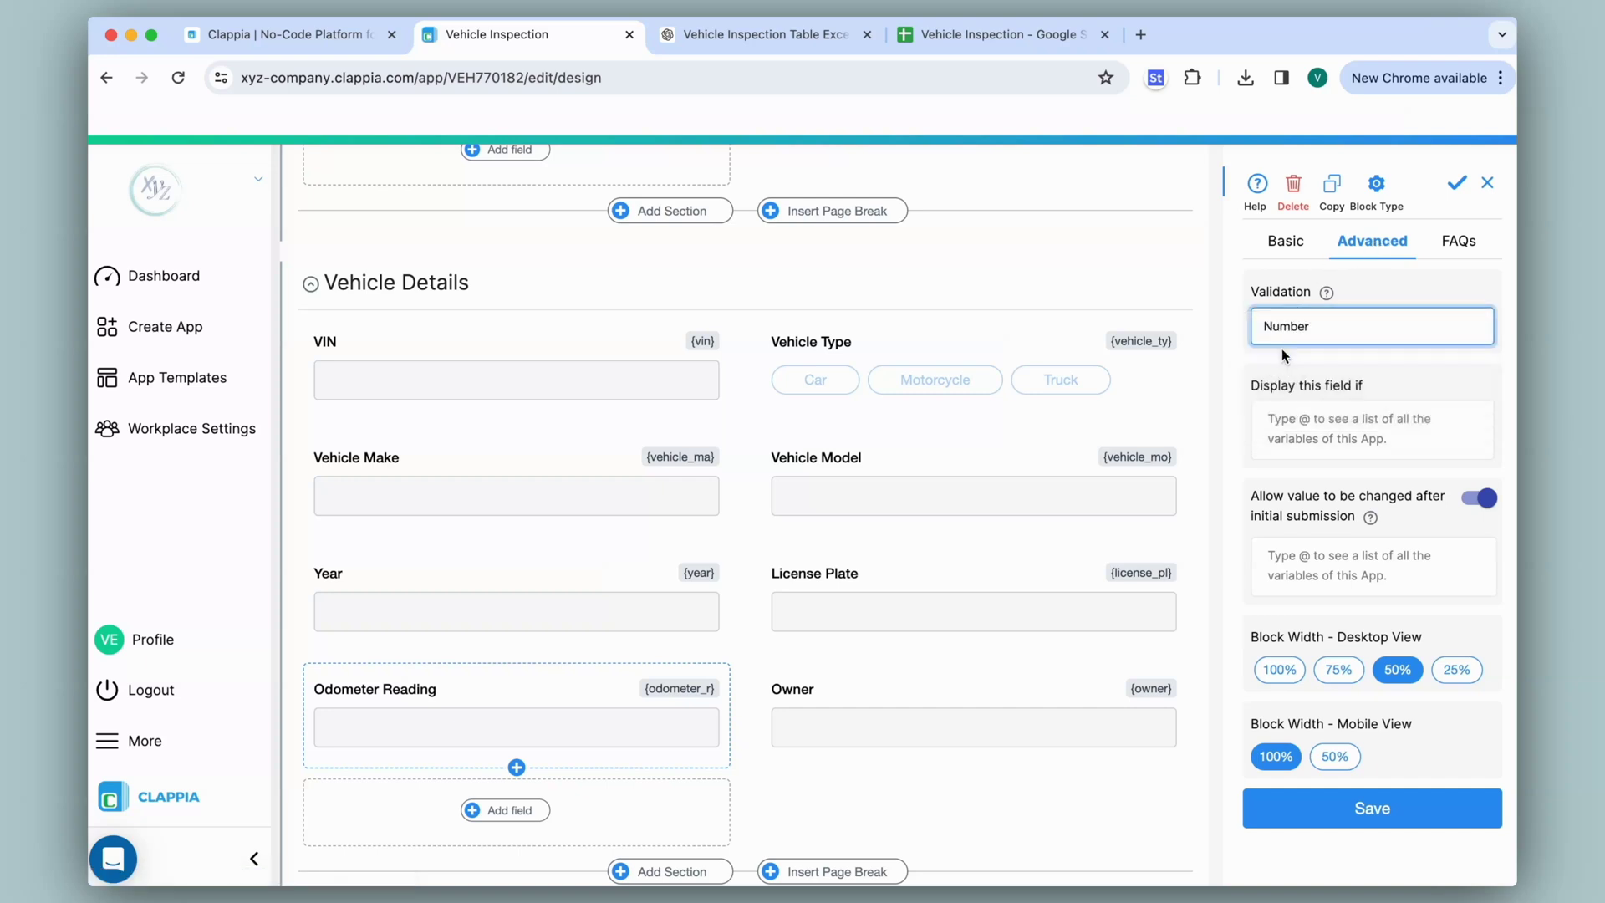
click(1376, 811)
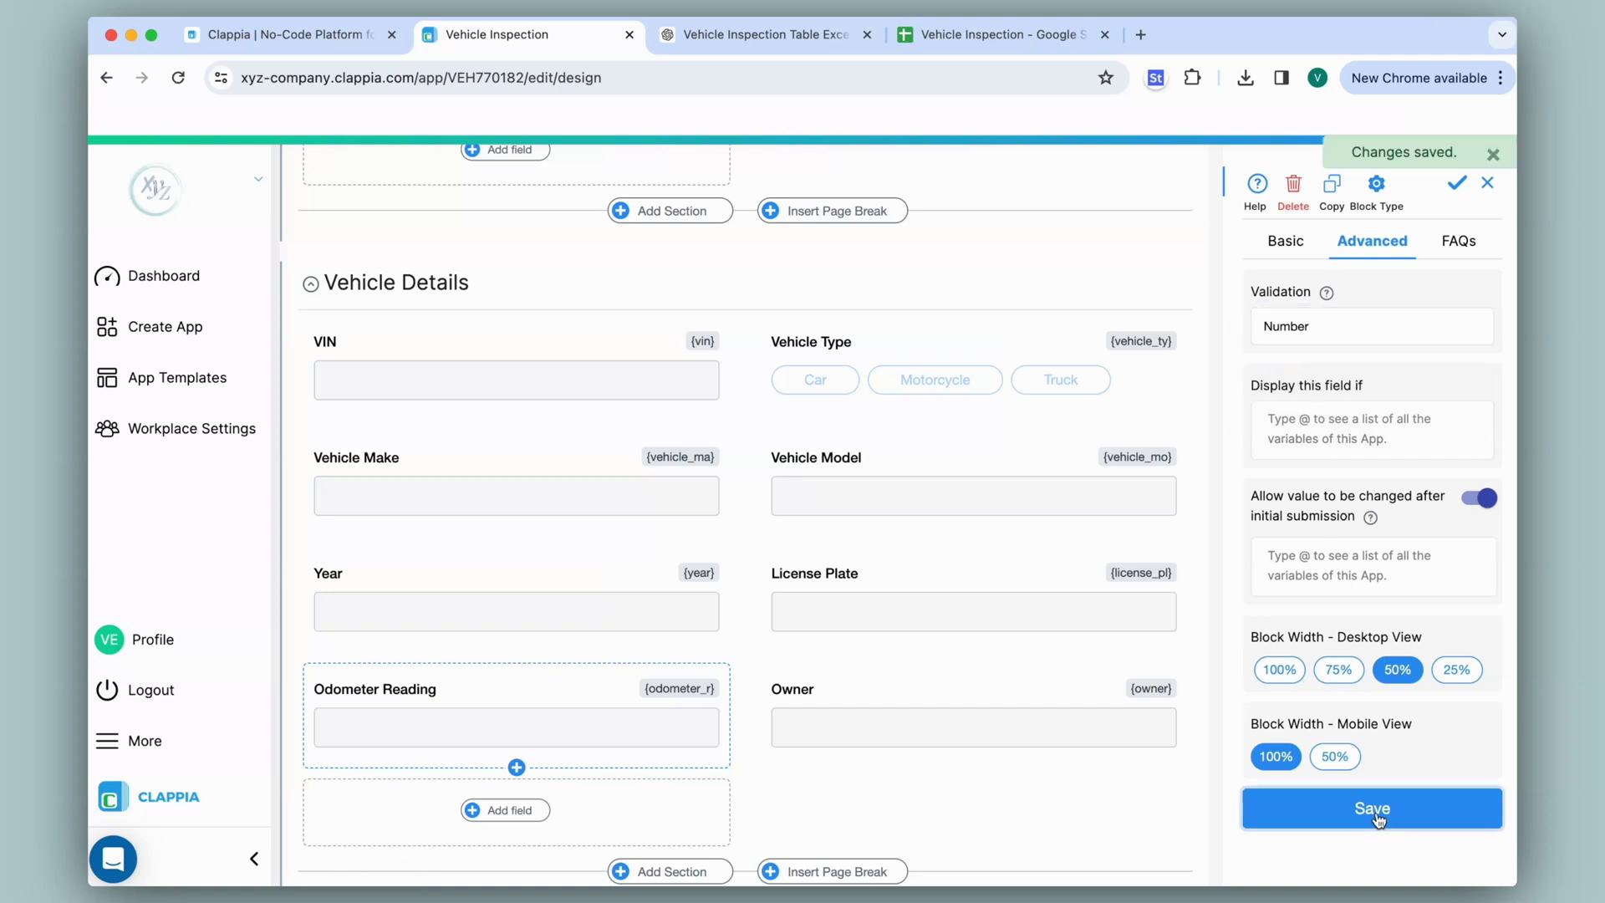
- Add a Single Line Text field labelled Owner Email at the end of Vehicle Details, with Email validation, and save it
scroll(752, 673, down, 3)
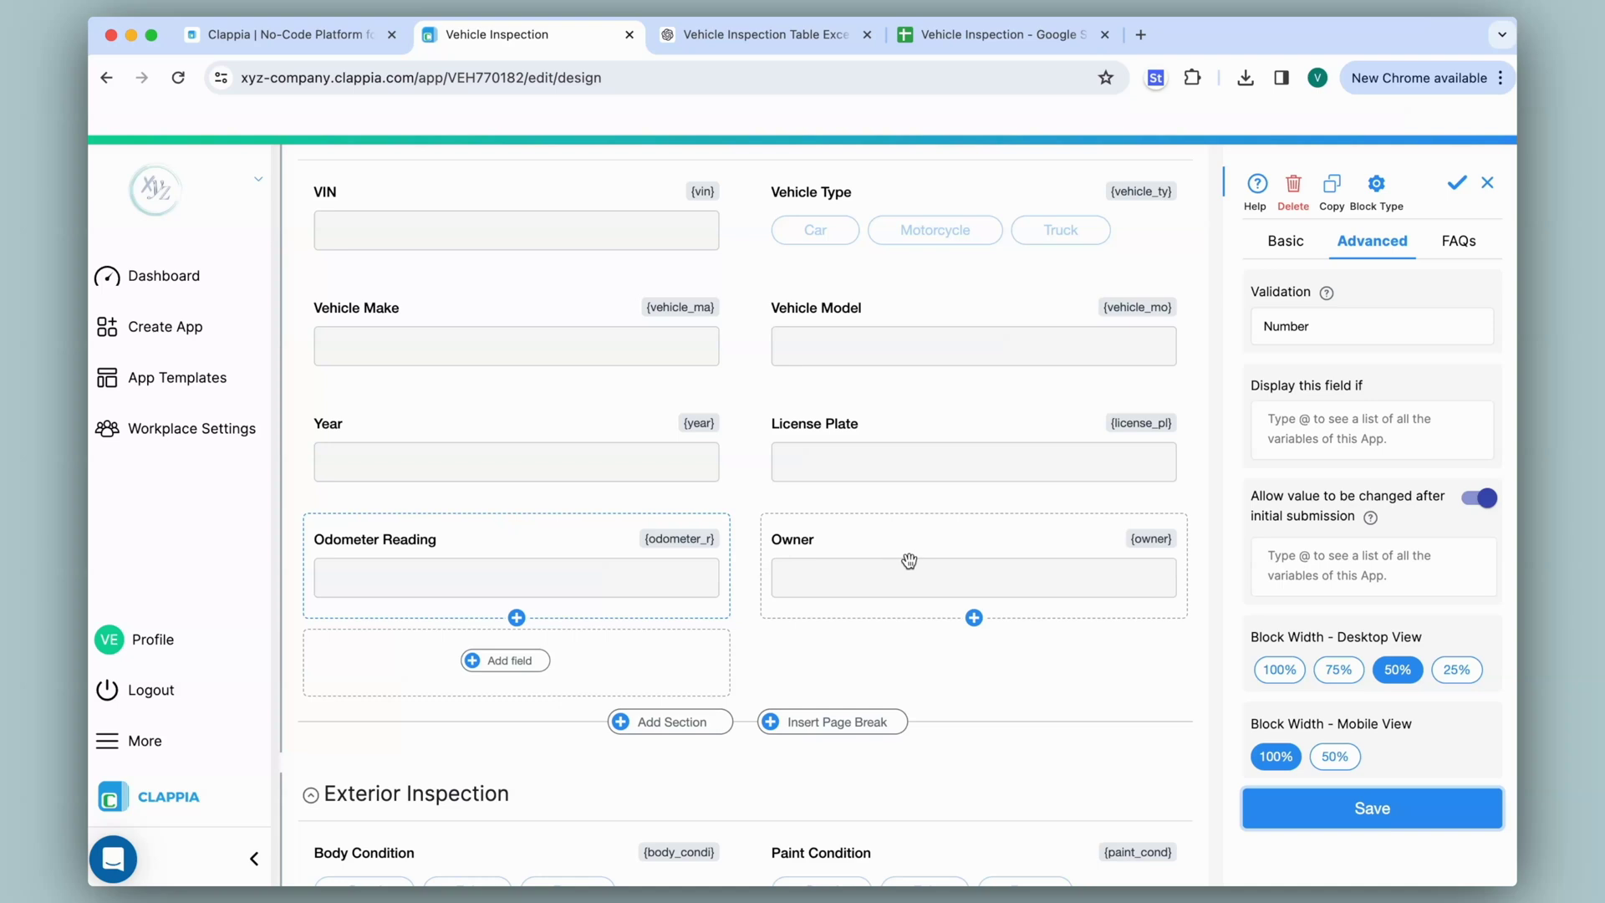
click(505, 661)
scroll(518, 669, down, 3)
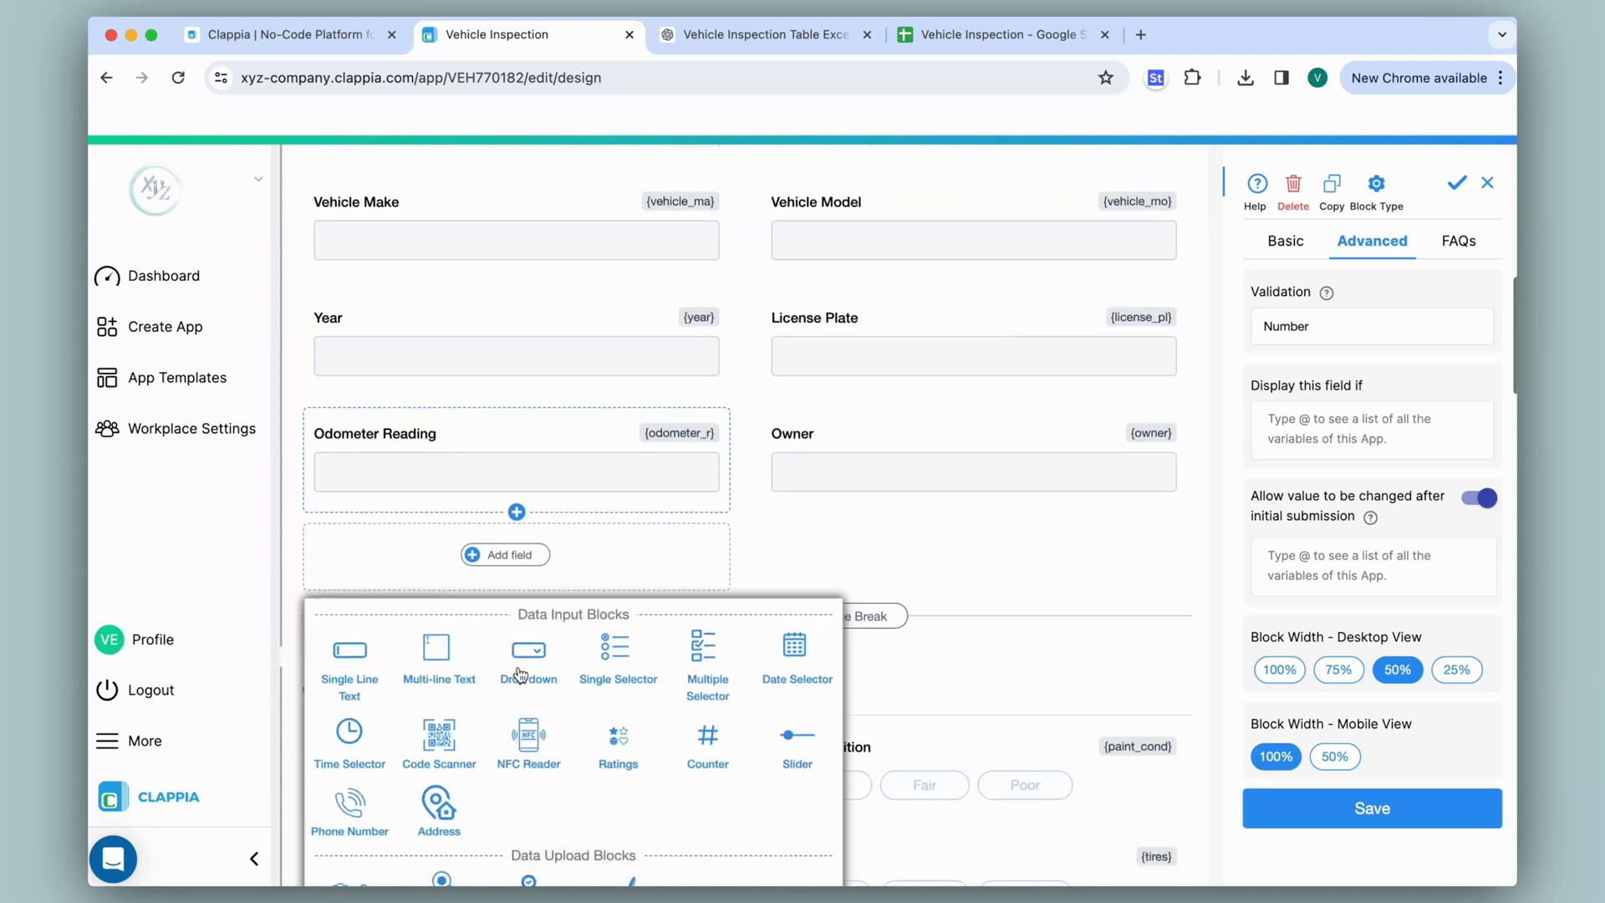
click(360, 629)
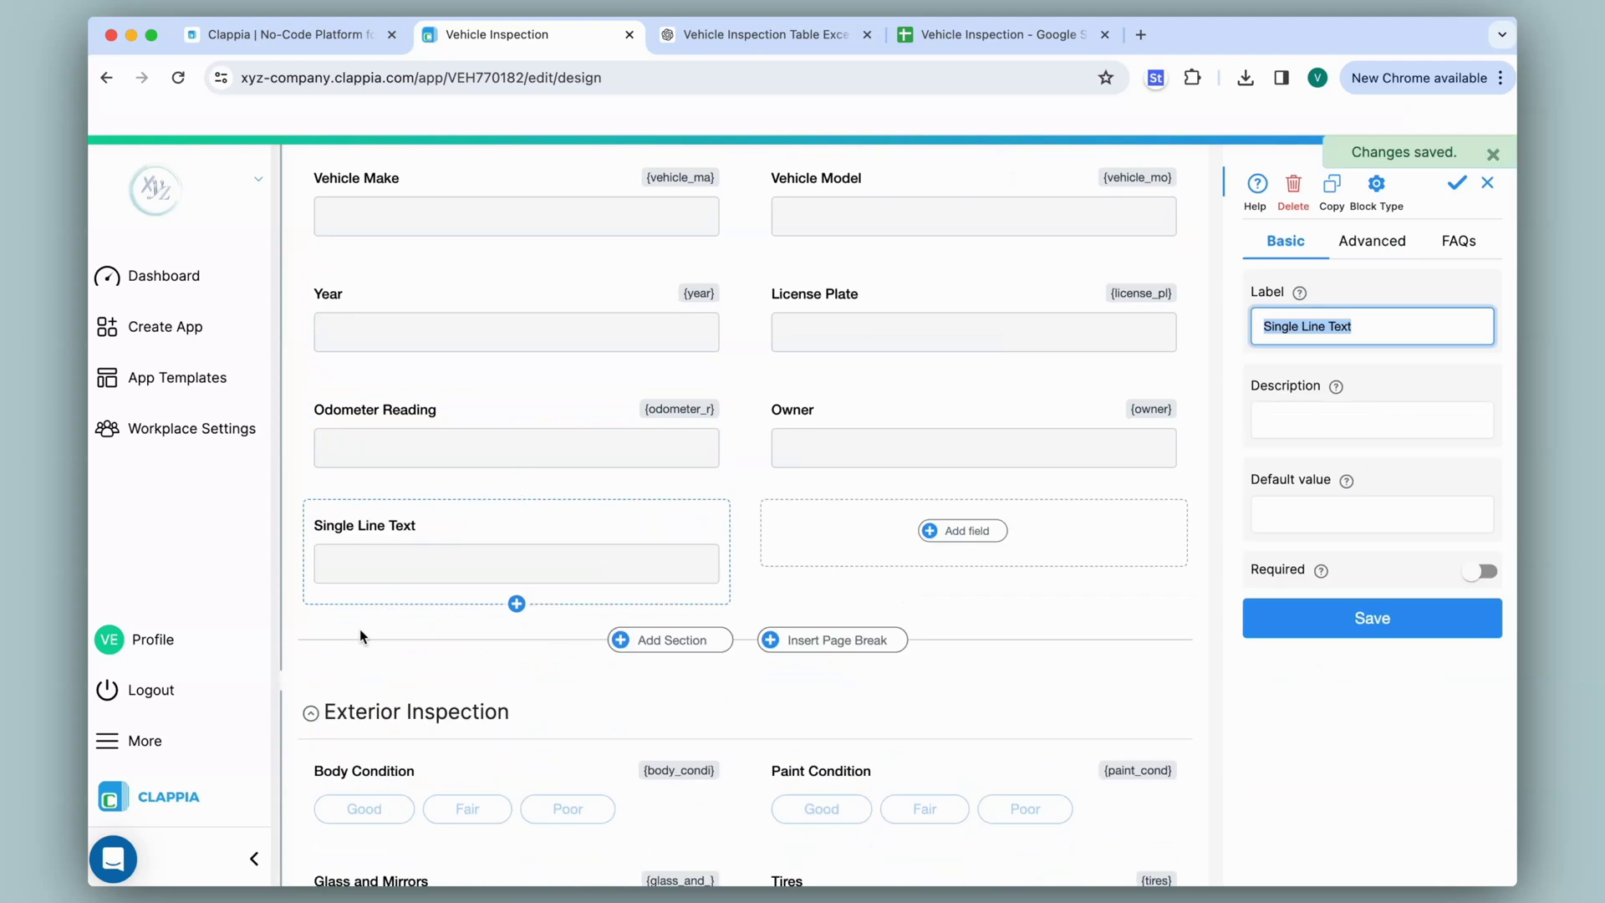
text(Owner Email)
click(1387, 244)
click(1316, 315)
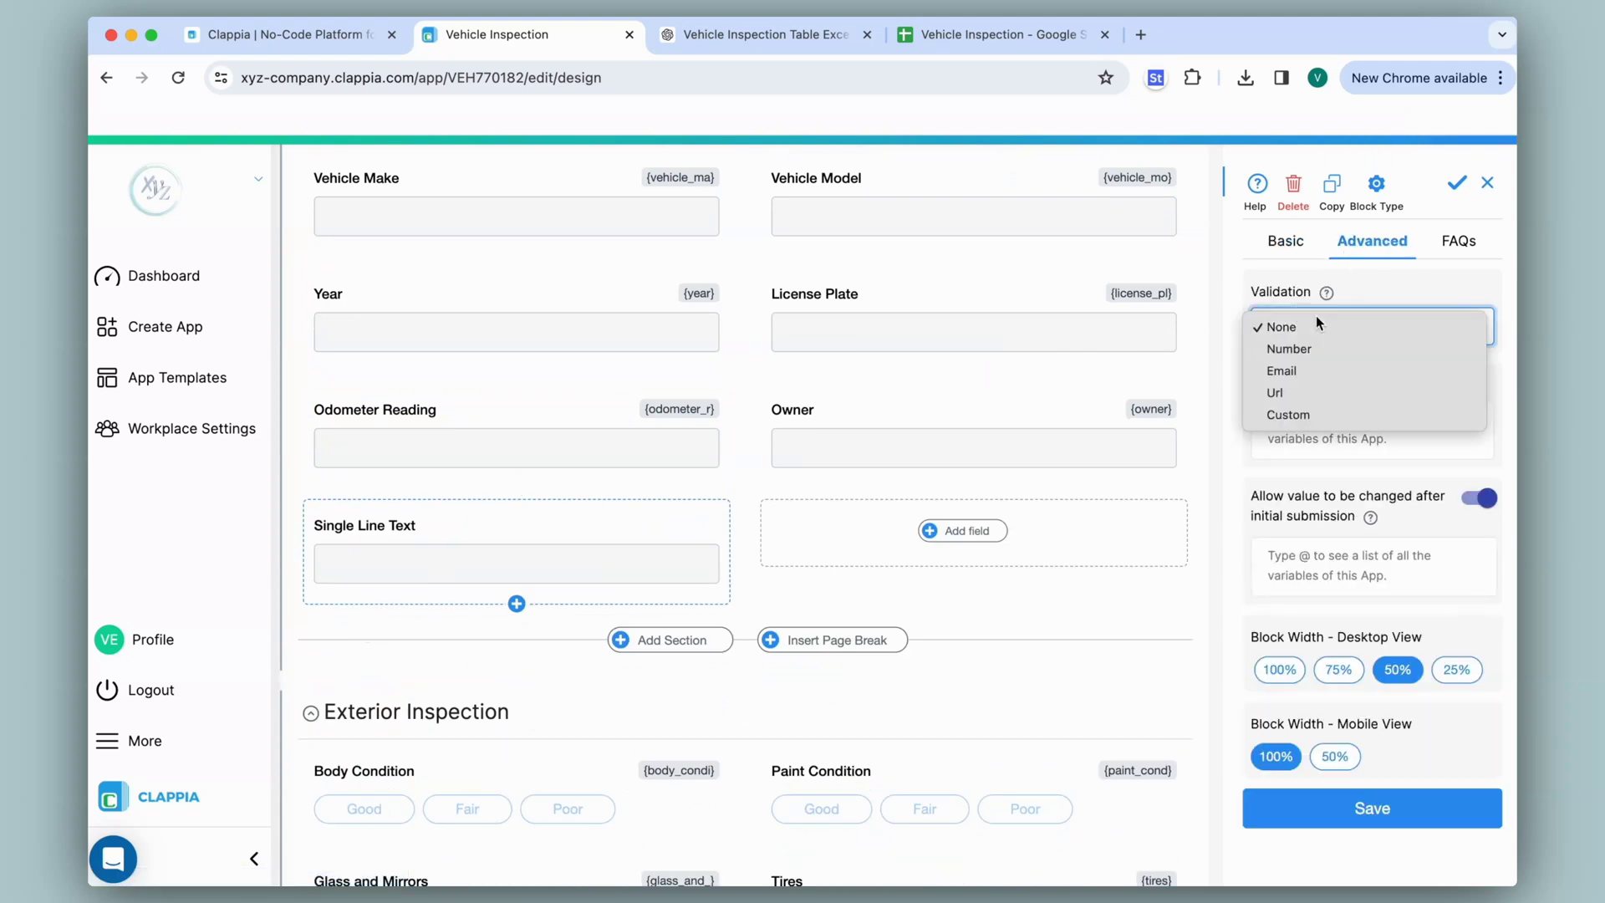
click(1307, 372)
click(1457, 182)
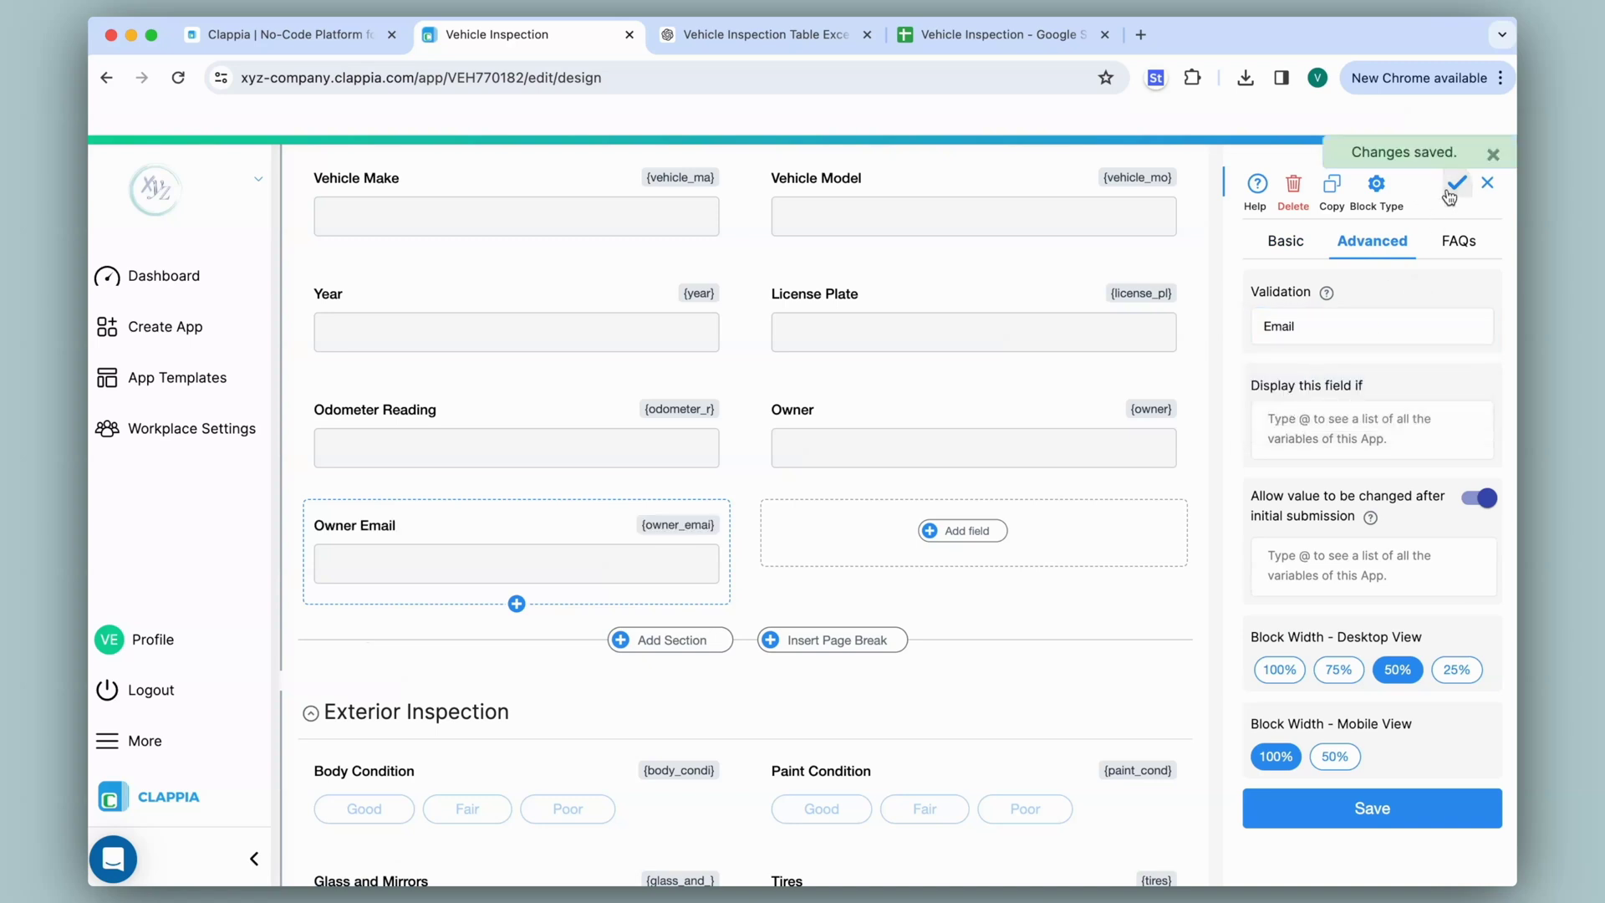
- Add a Phone Number field after Owner Email in the Vehicle Details section and save it
click(992, 540)
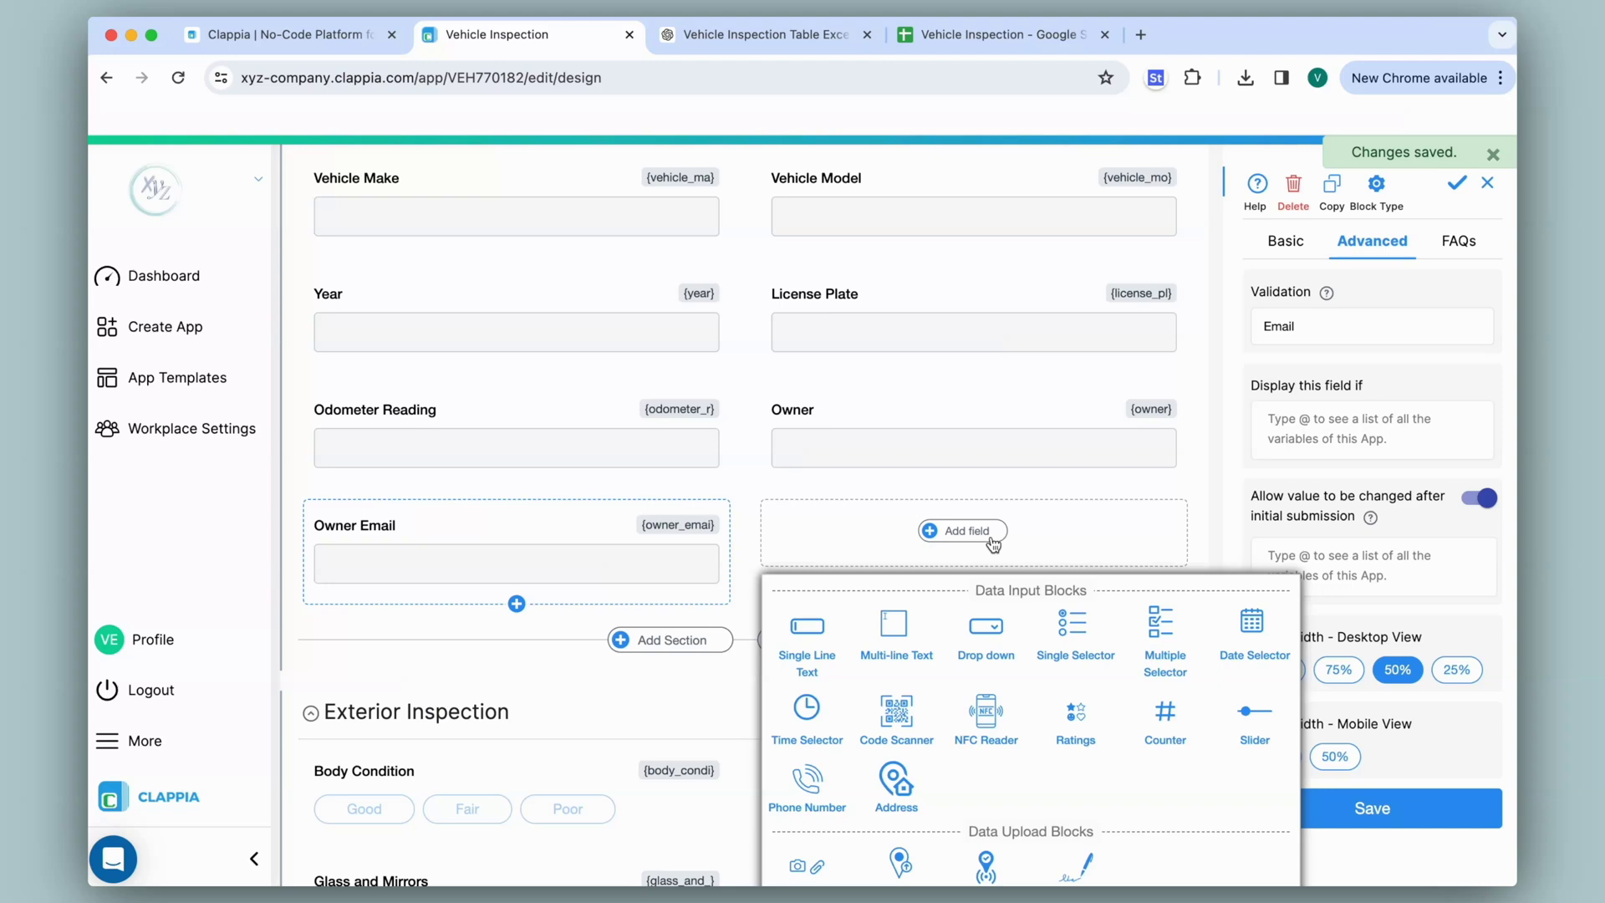
click(804, 781)
click(1321, 707)
- Insert a Camera, Image & Files field after Body Condition in Exterior Inspection and label it Upload Photo
scroll(753, 639, down, 5)
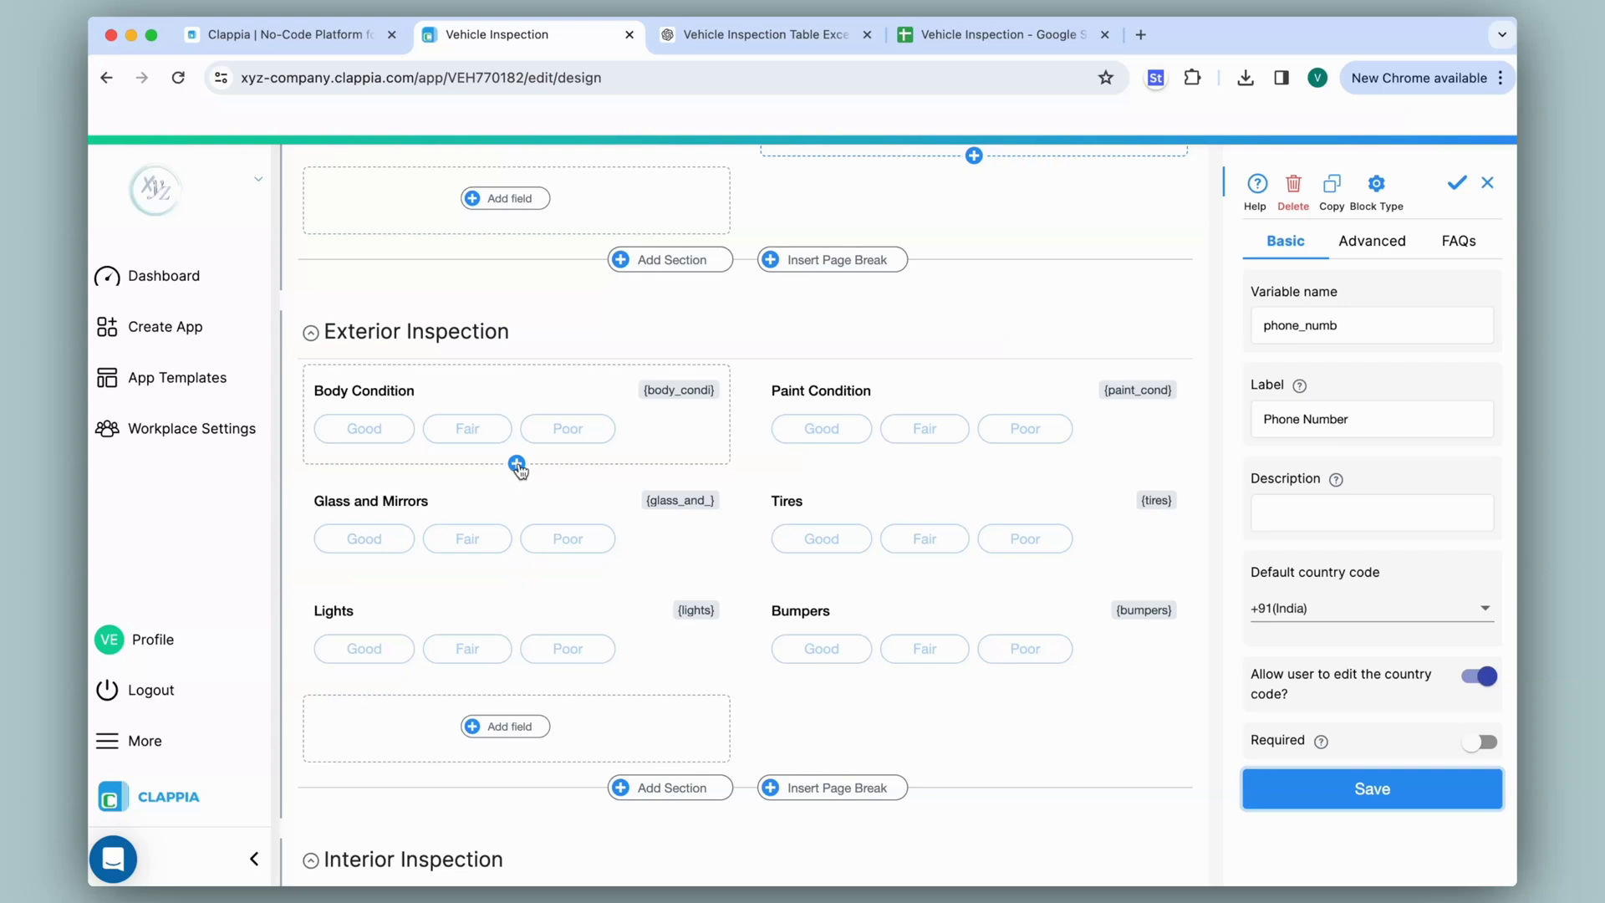
click(516, 464)
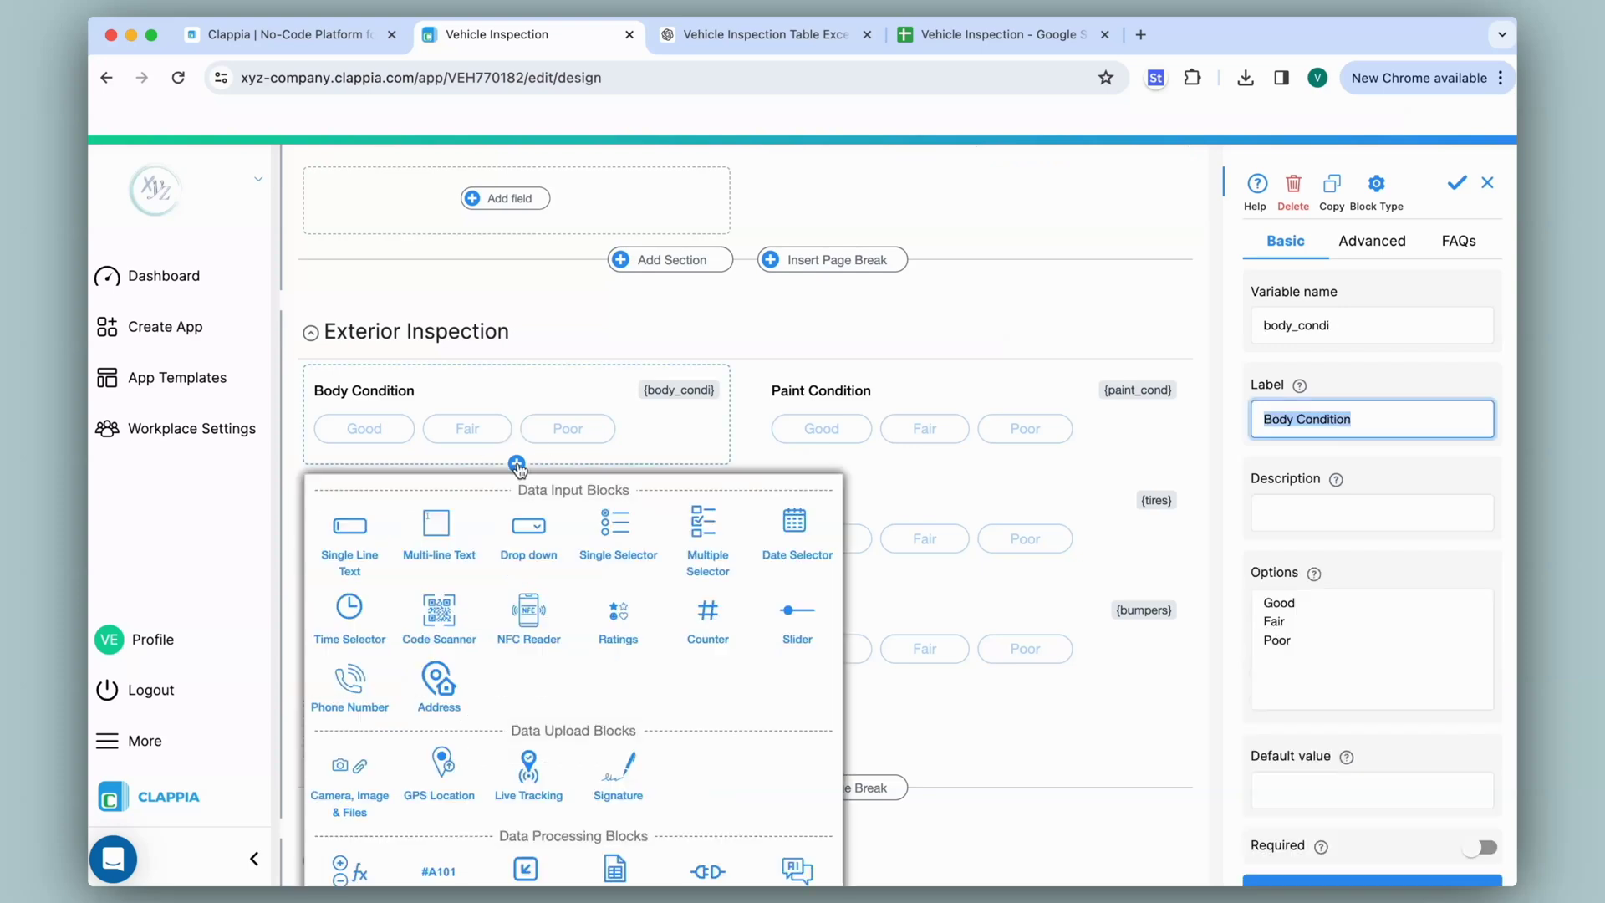
click(348, 765)
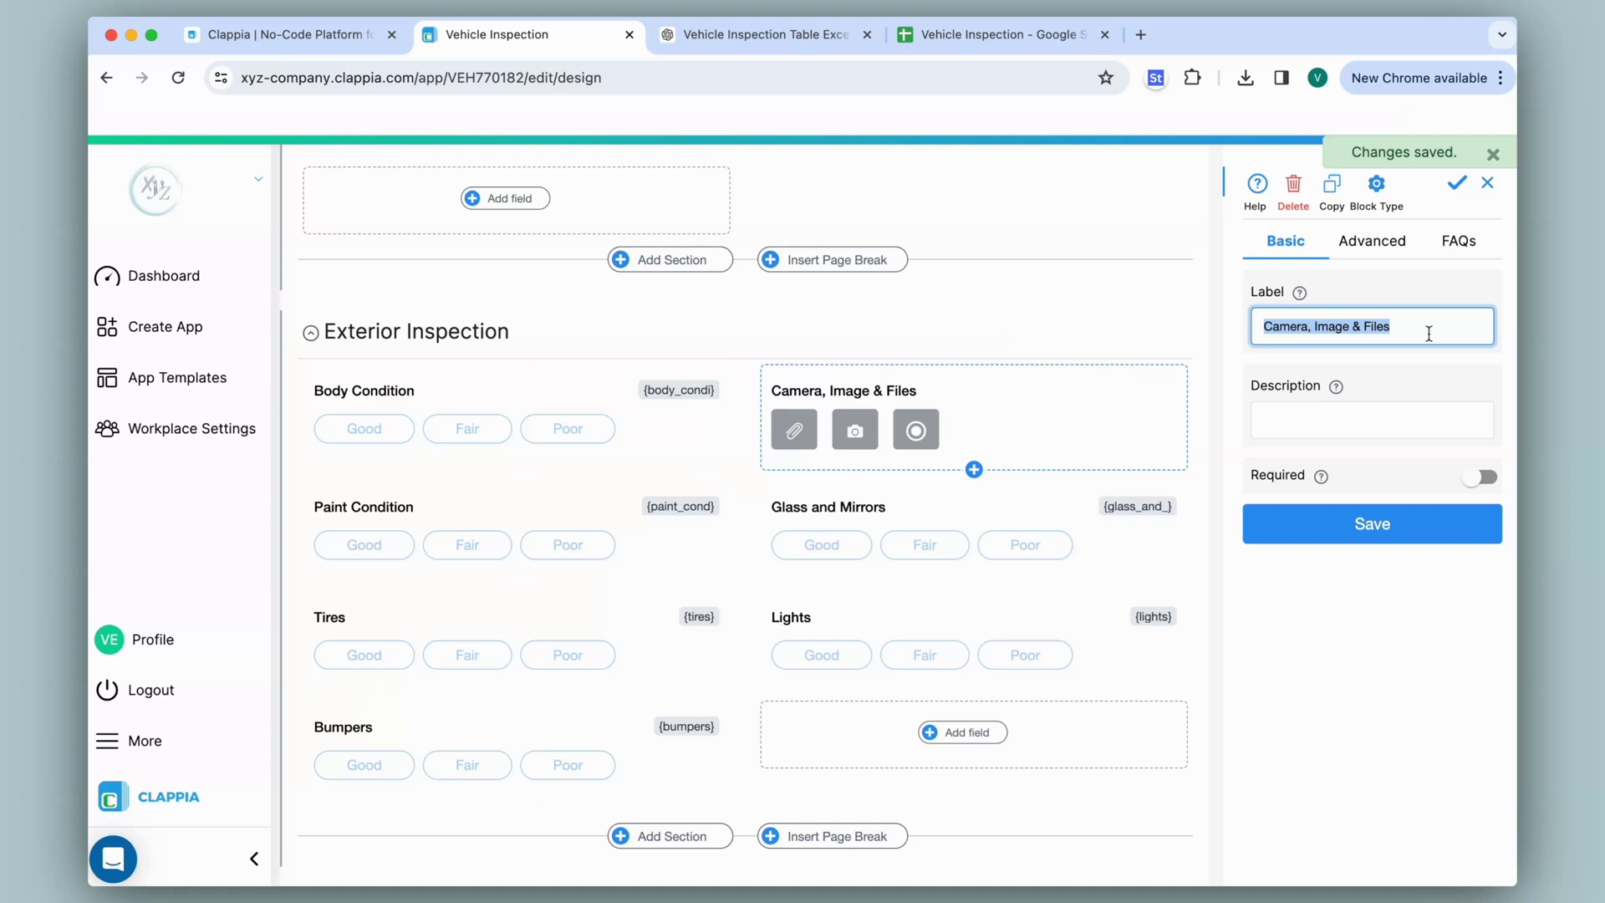
text(Upload Photo)
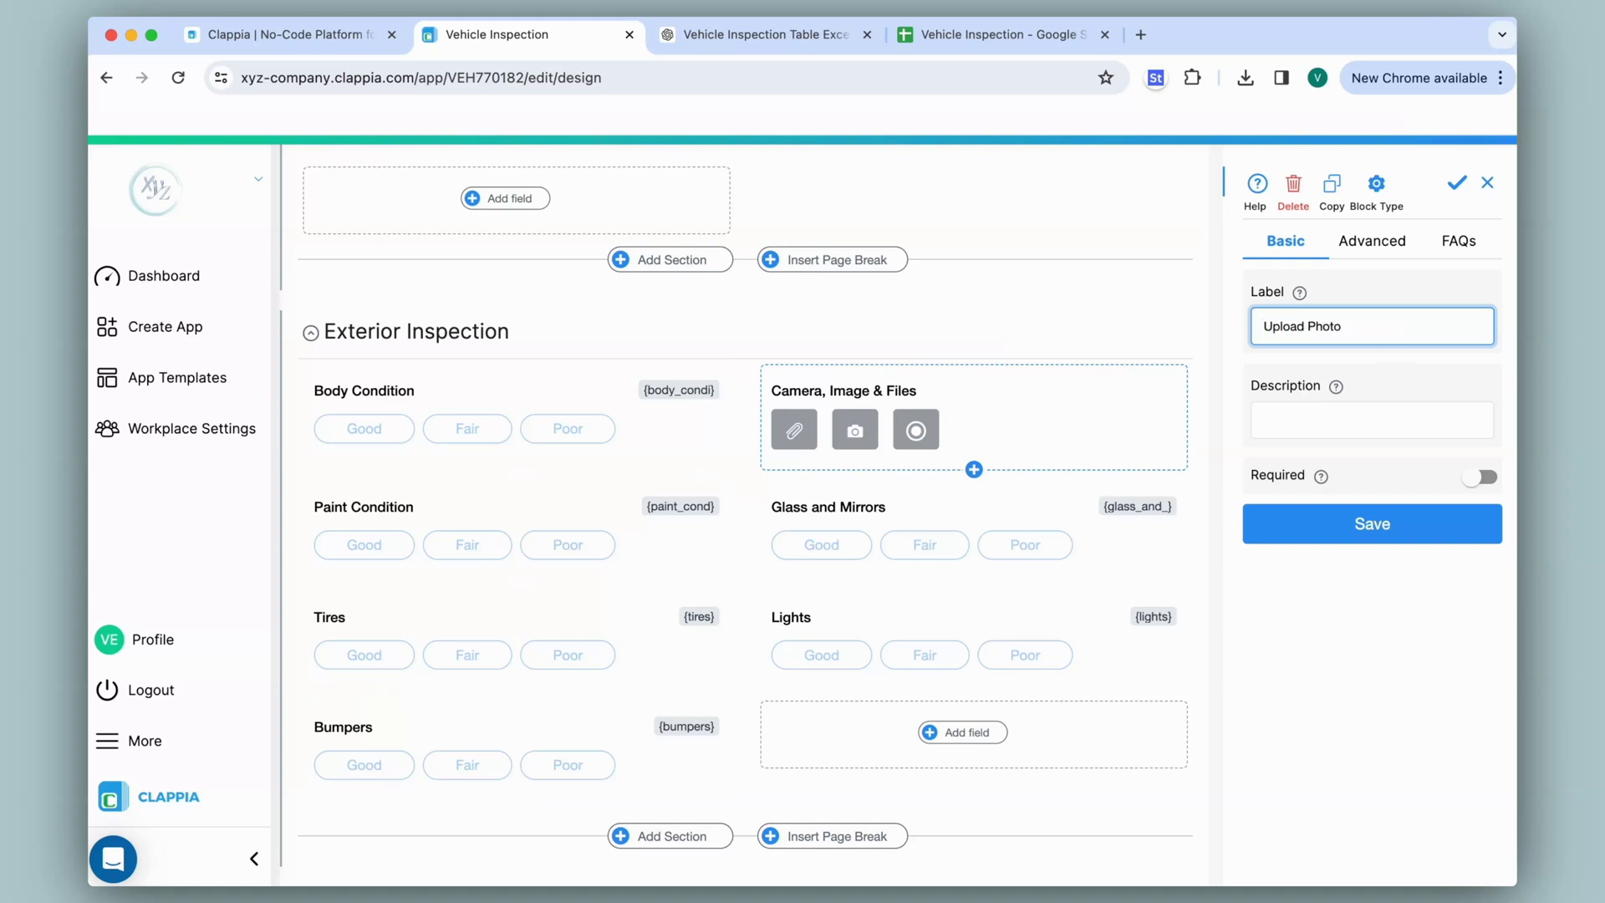
- Restrict the Upload Photo field's allowed file types to Images (Camera Uploads) and save it
click(1372, 242)
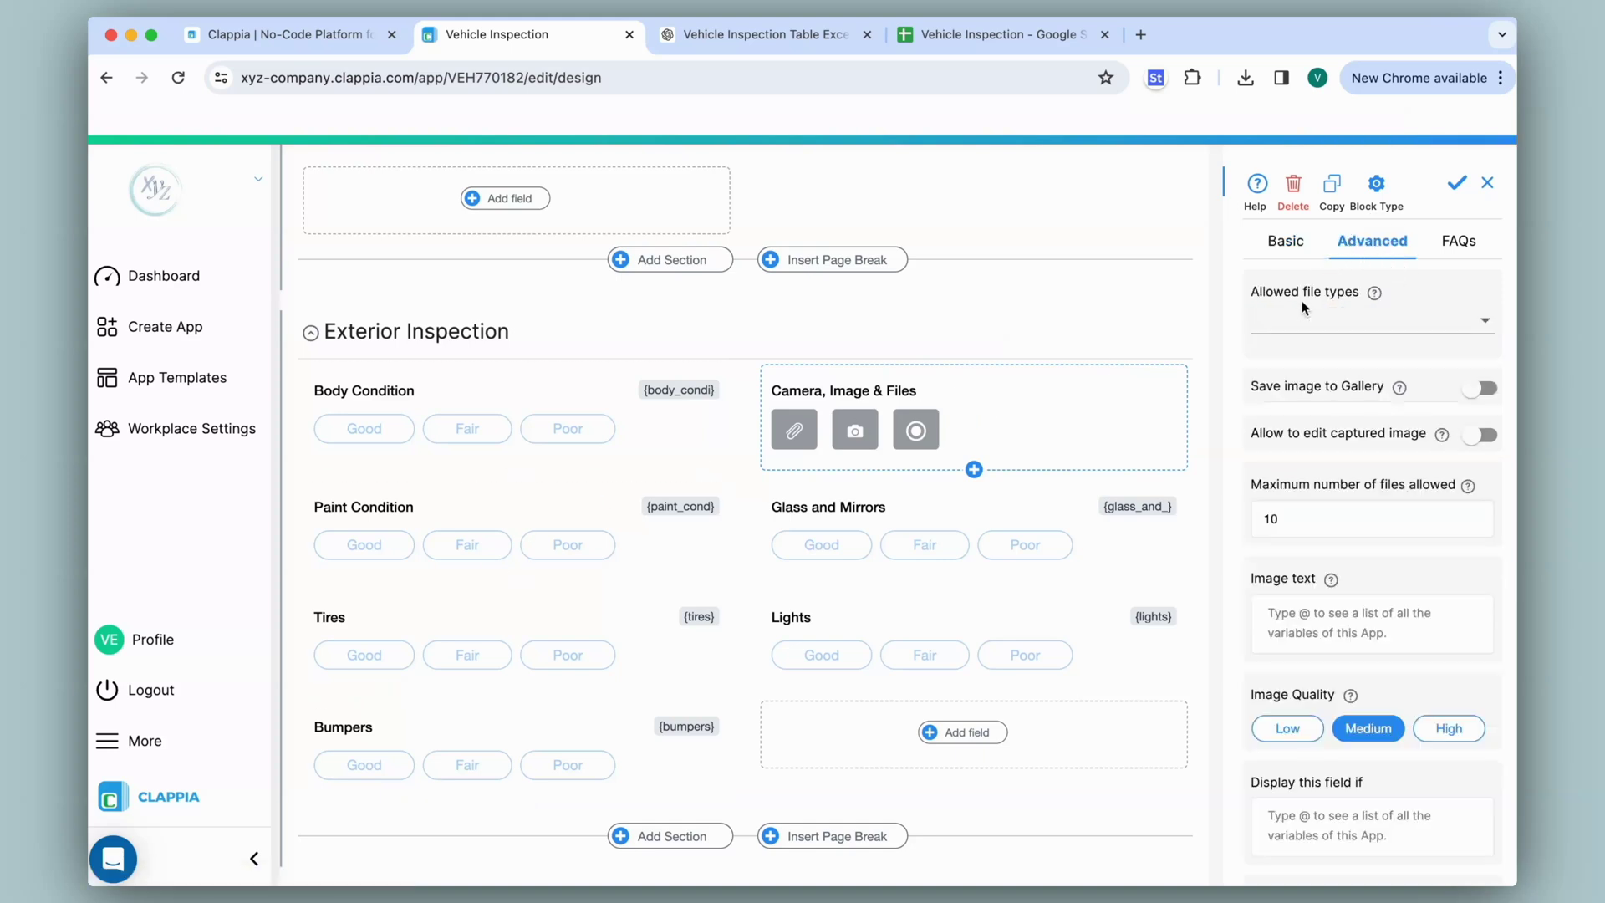
click(1332, 337)
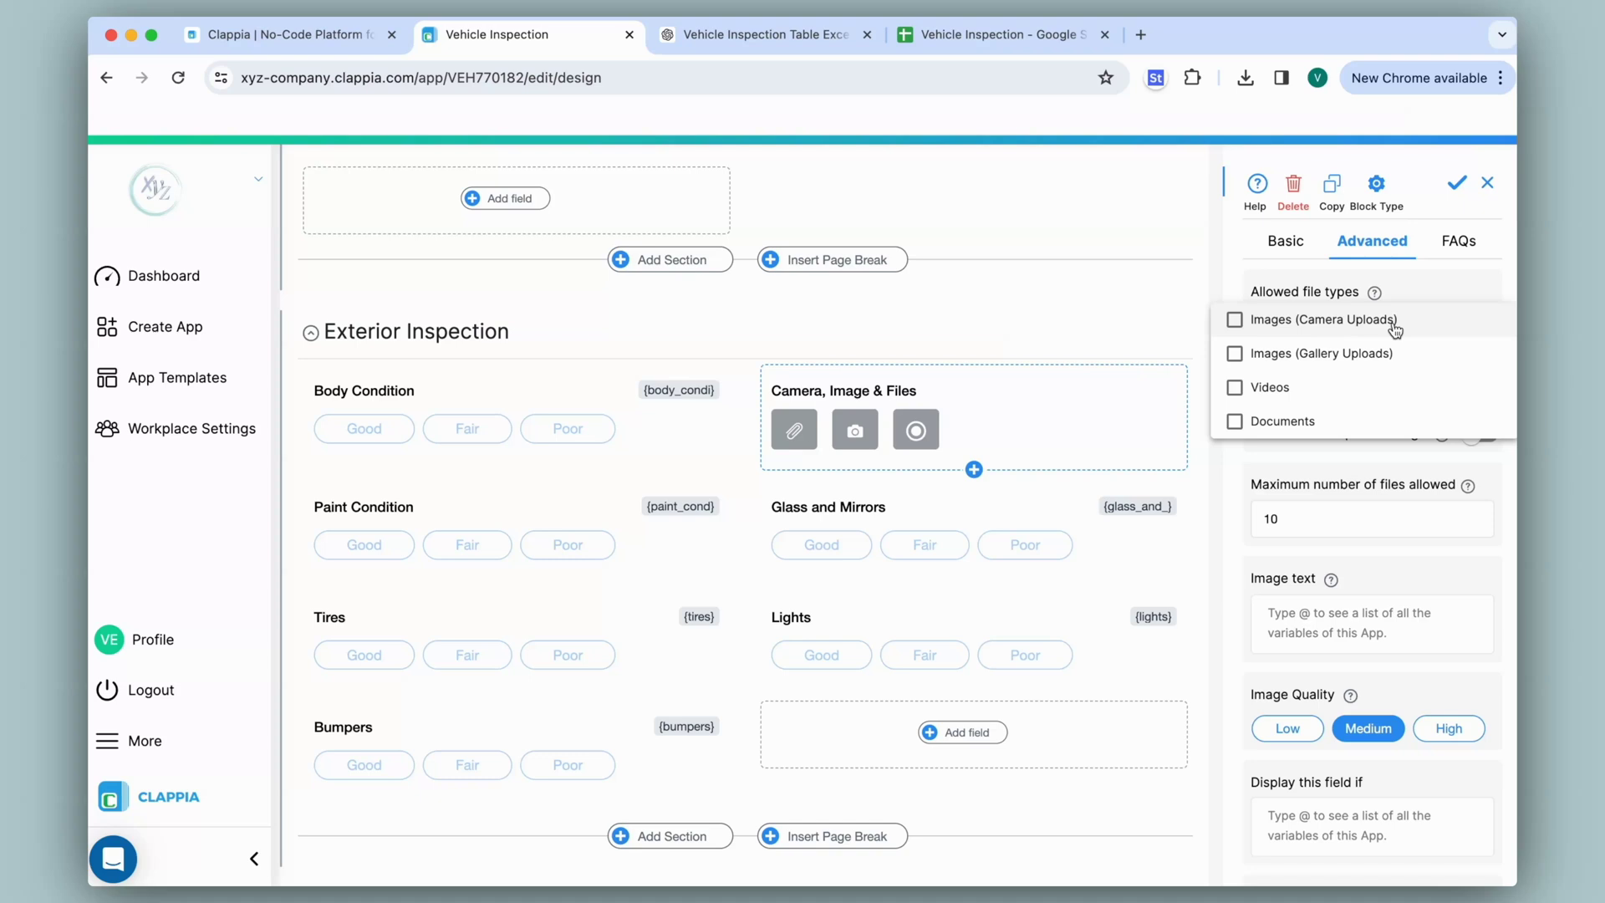
click(1235, 319)
click(1238, 279)
scroll(1372, 585, down, 6)
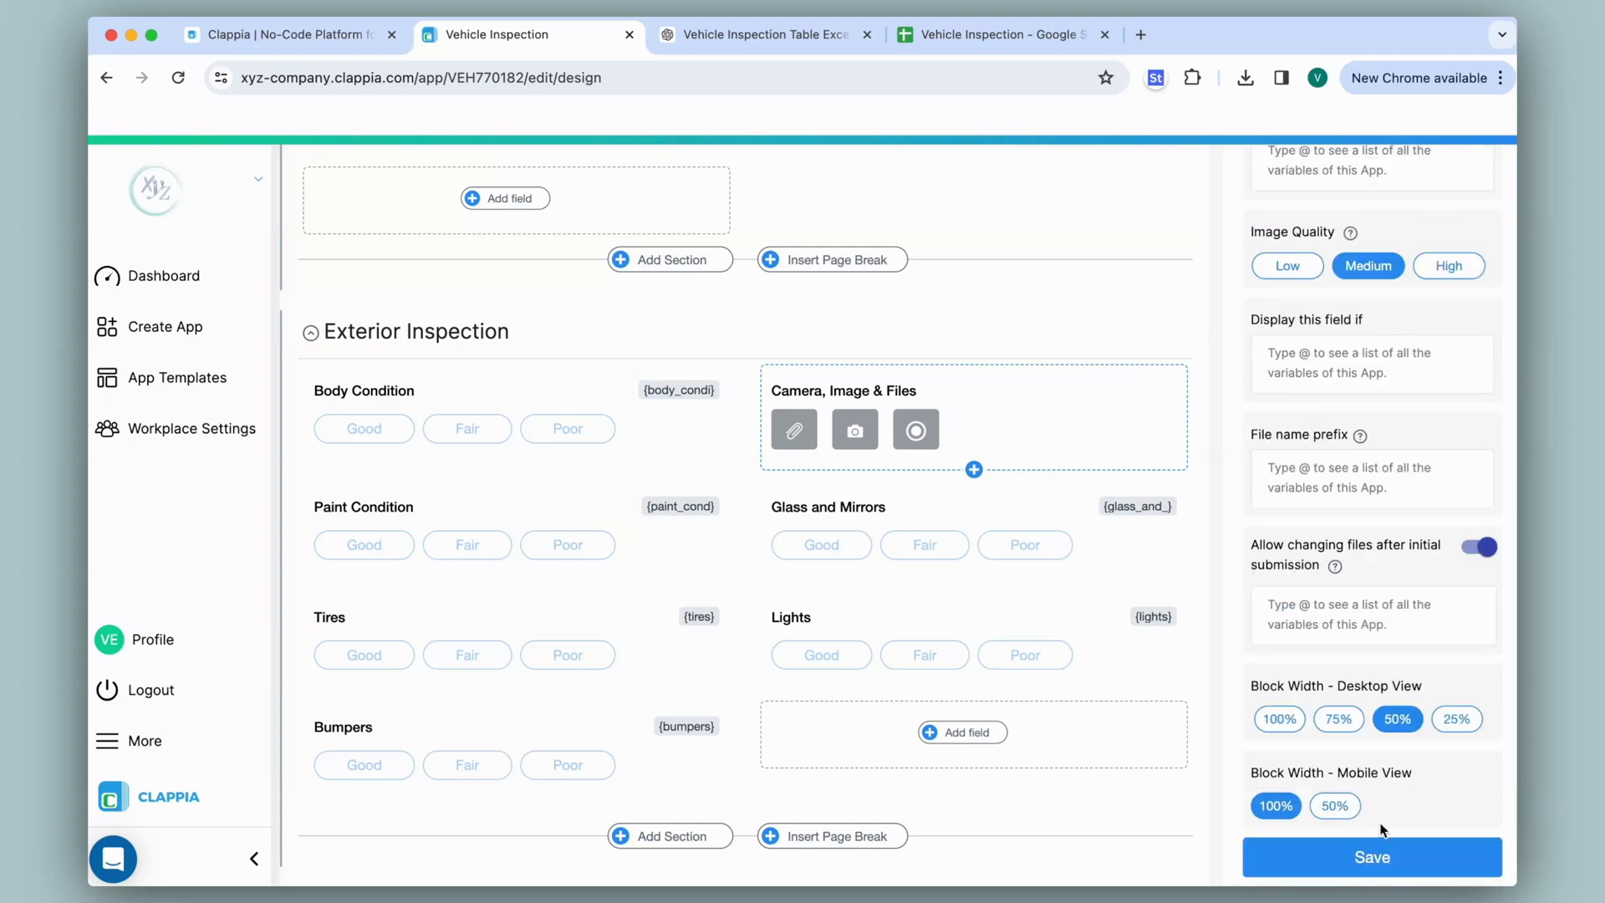
click(1390, 861)
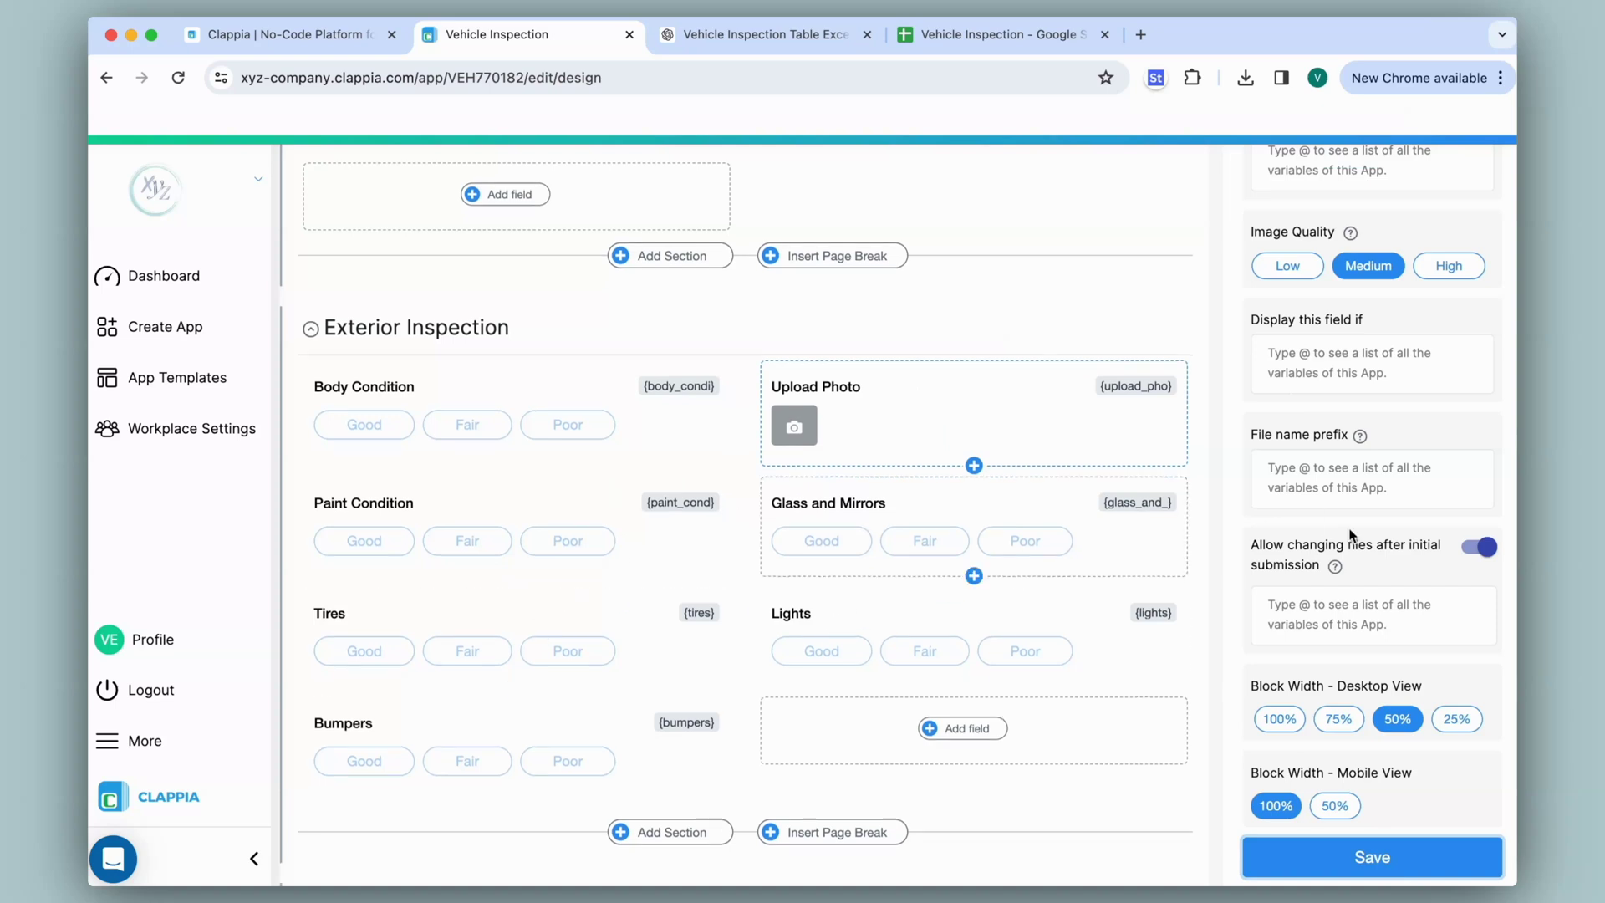
scroll(1349, 529, up, 6)
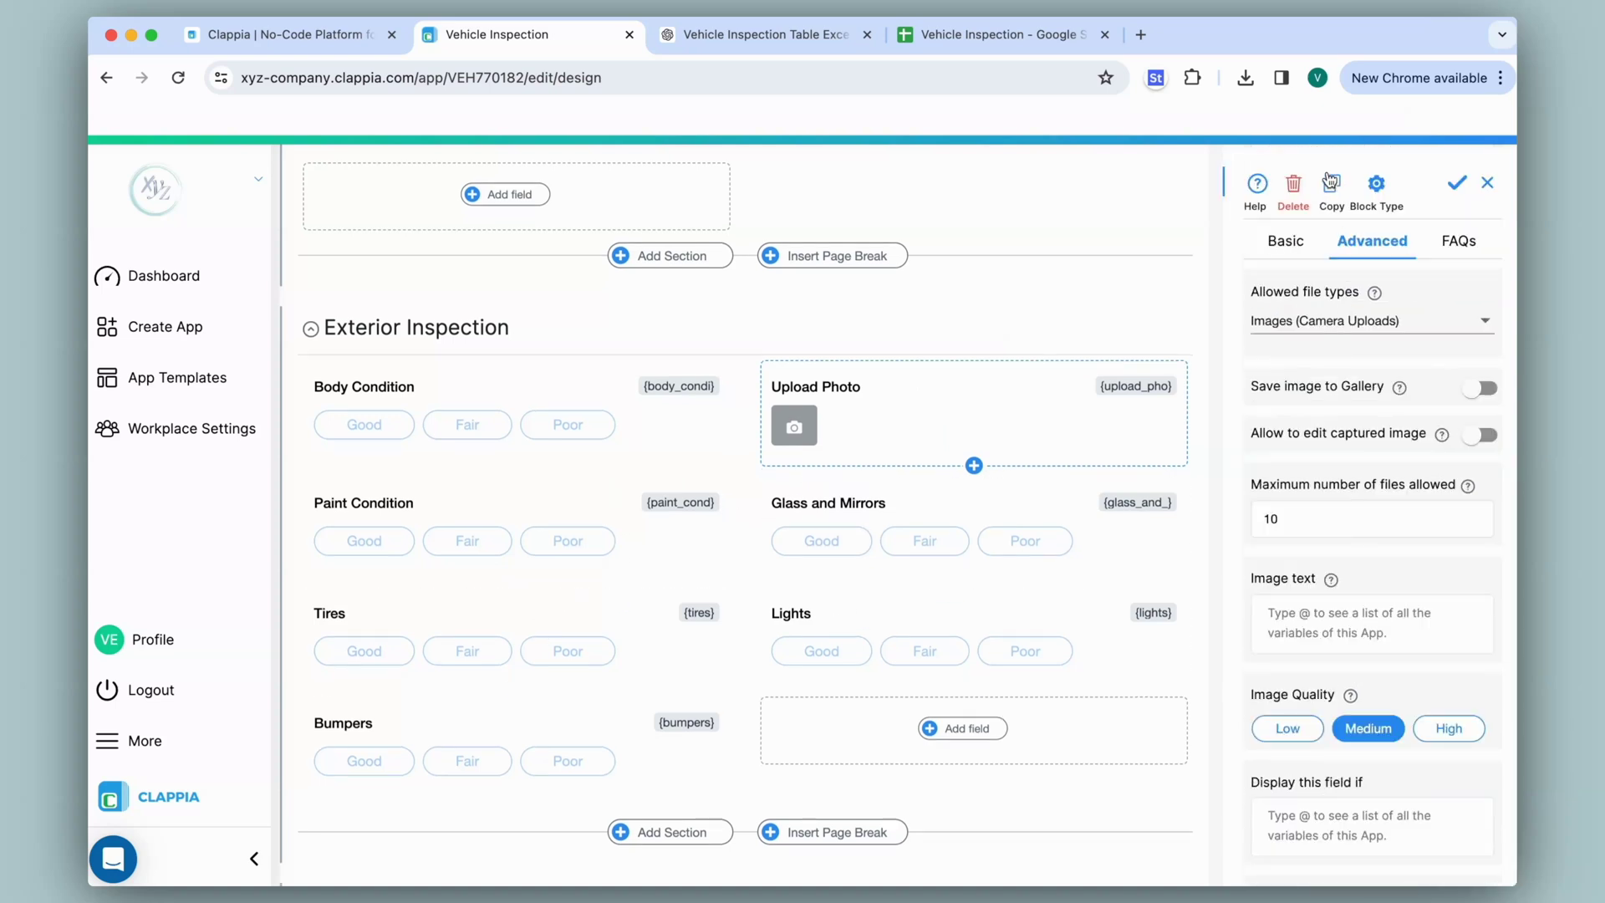
- Duplicate the Upload Photo field and place one copy beside each of Paint Condition, Glass and Mirrors, Tires, Lights and Bumpers in Exterior Inspection
click(1332, 189)
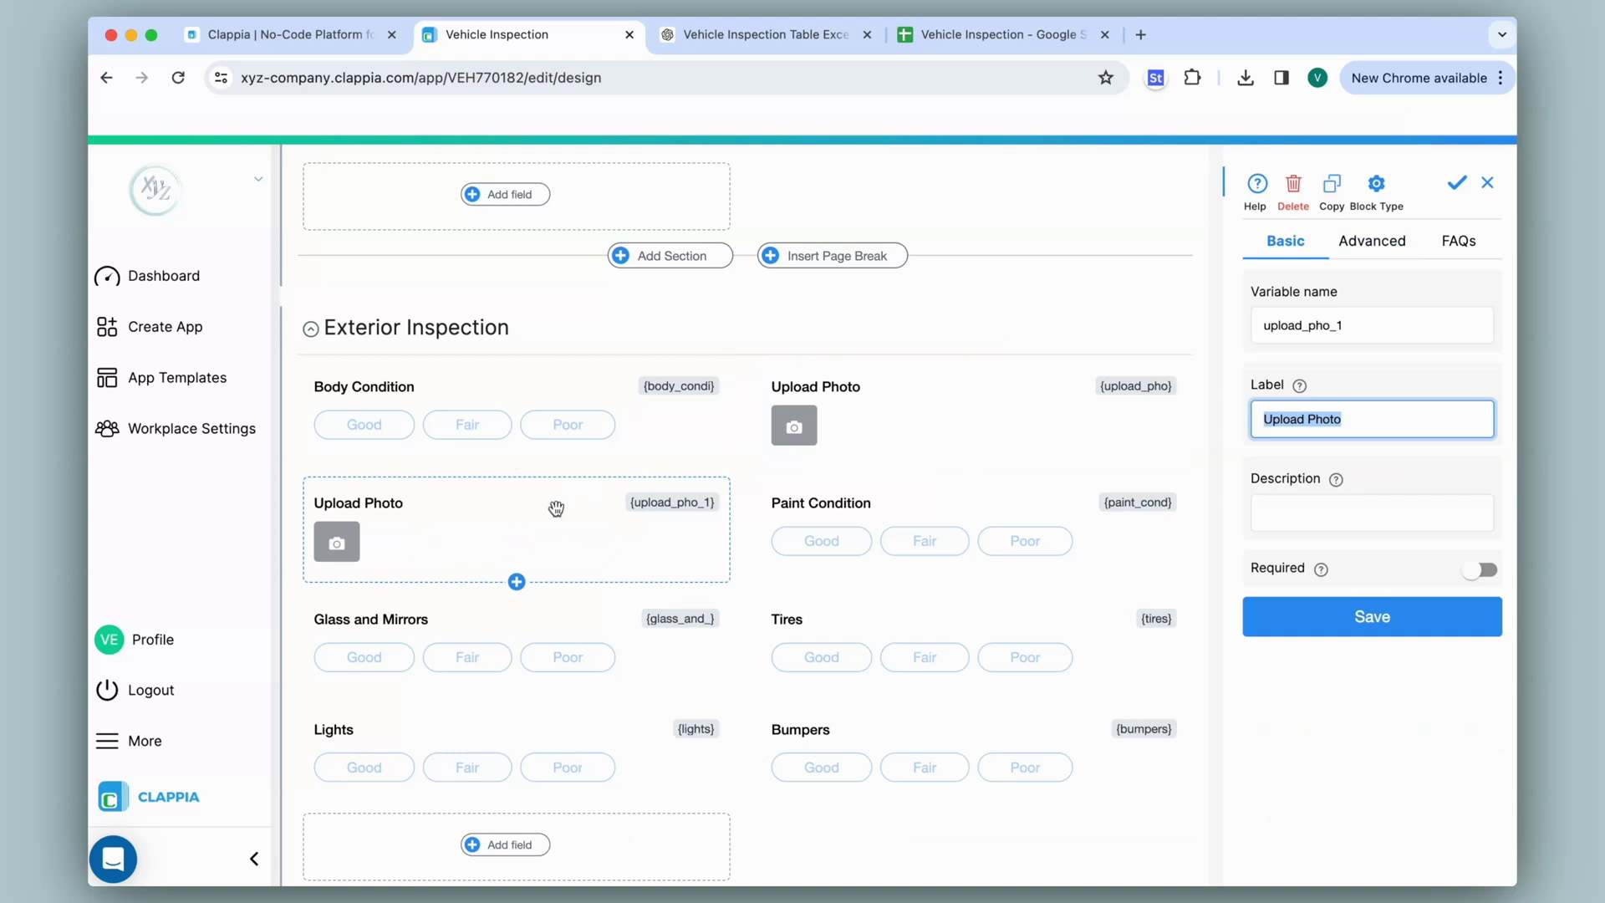
click(1392, 242)
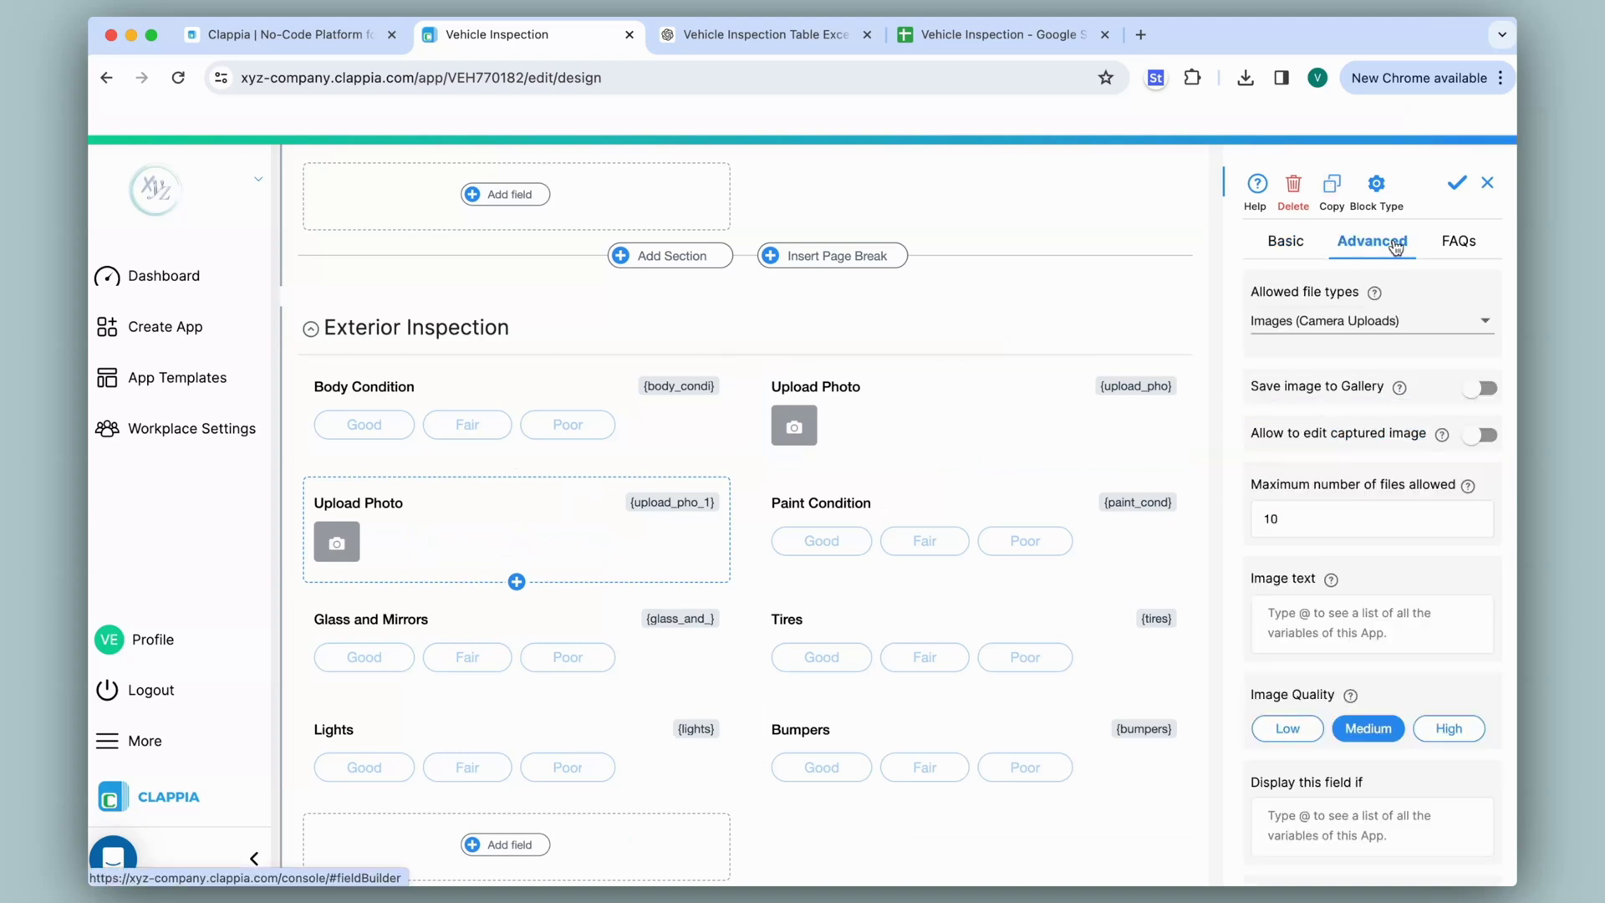
mouse_move(661, 494)
mouse_down()
mouse_move(584, 509)
mouse_move(1050, 531)
mouse_up()
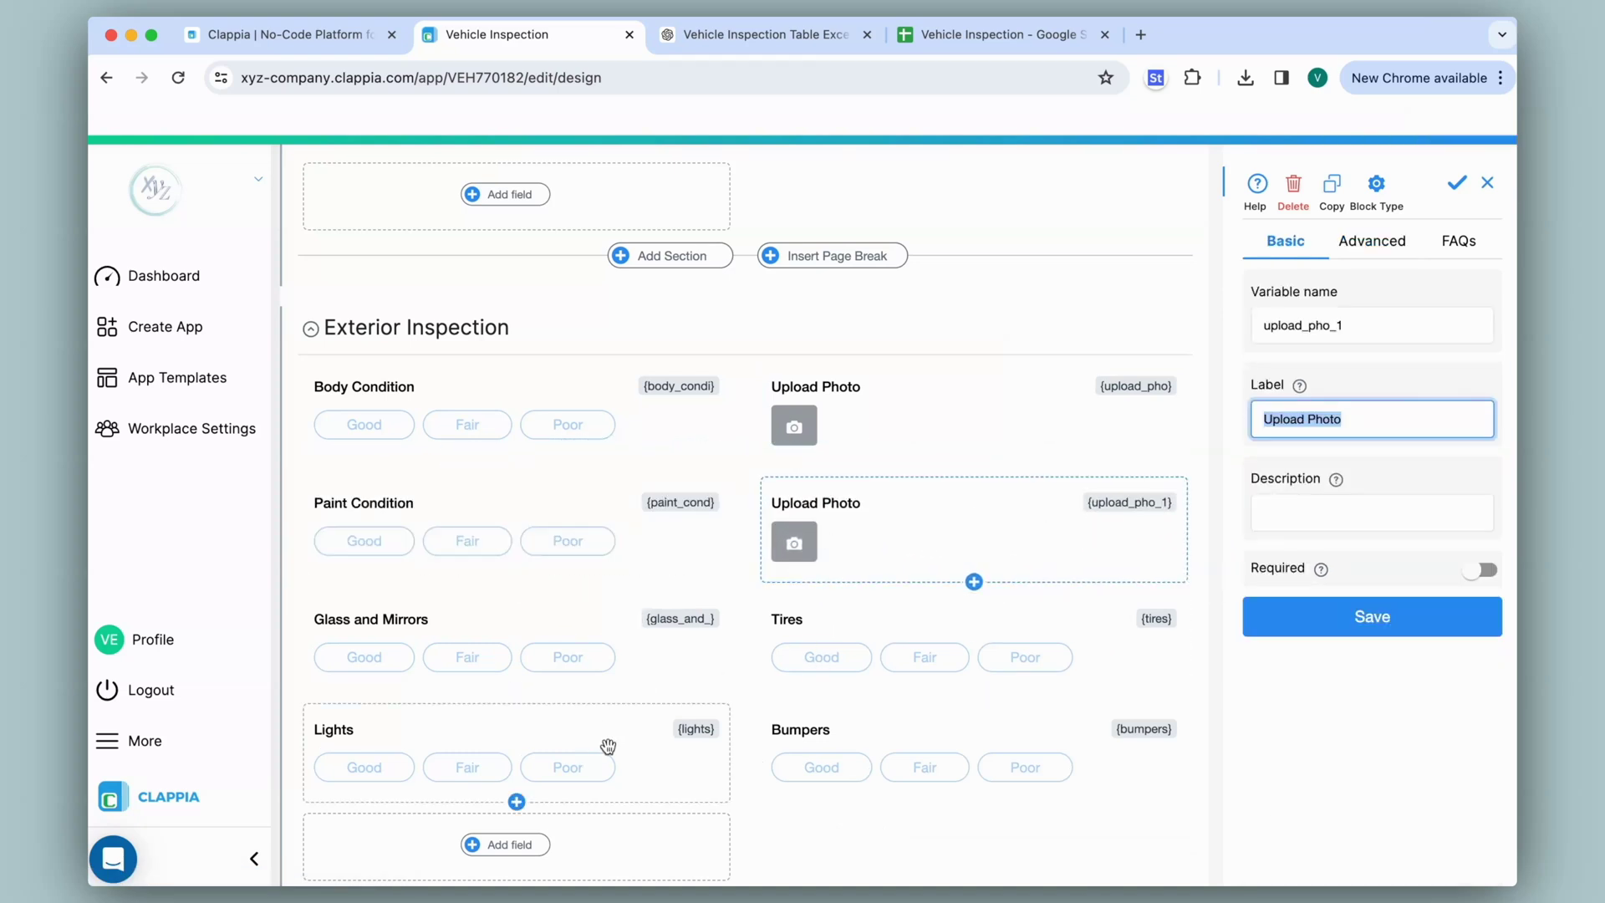
click(1331, 185)
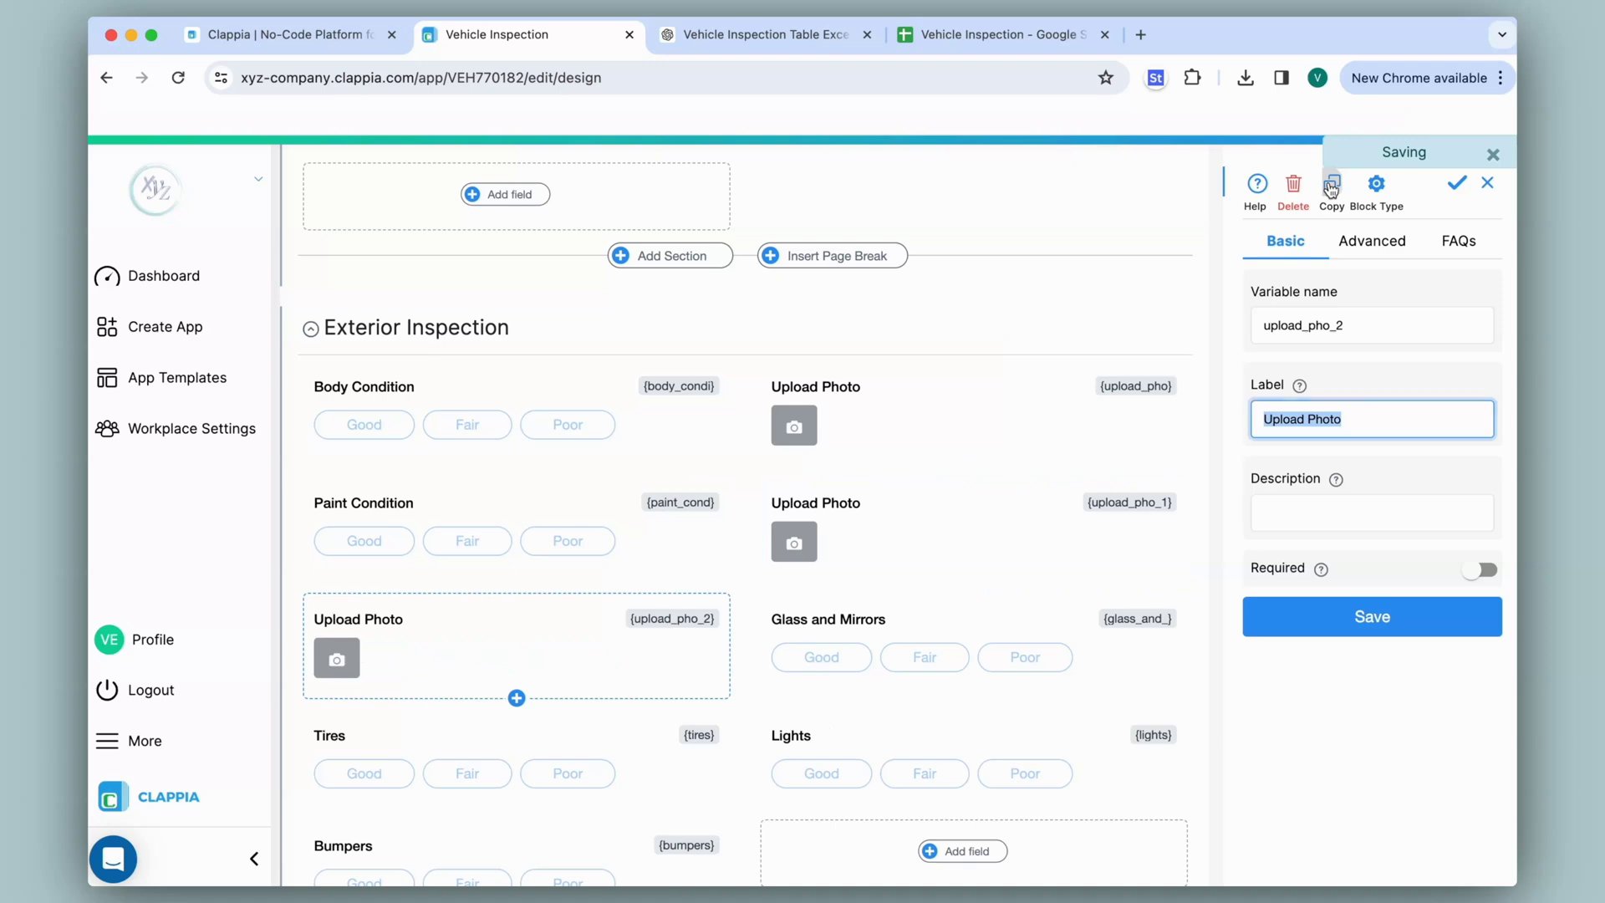
click(1331, 185)
click(1331, 185)
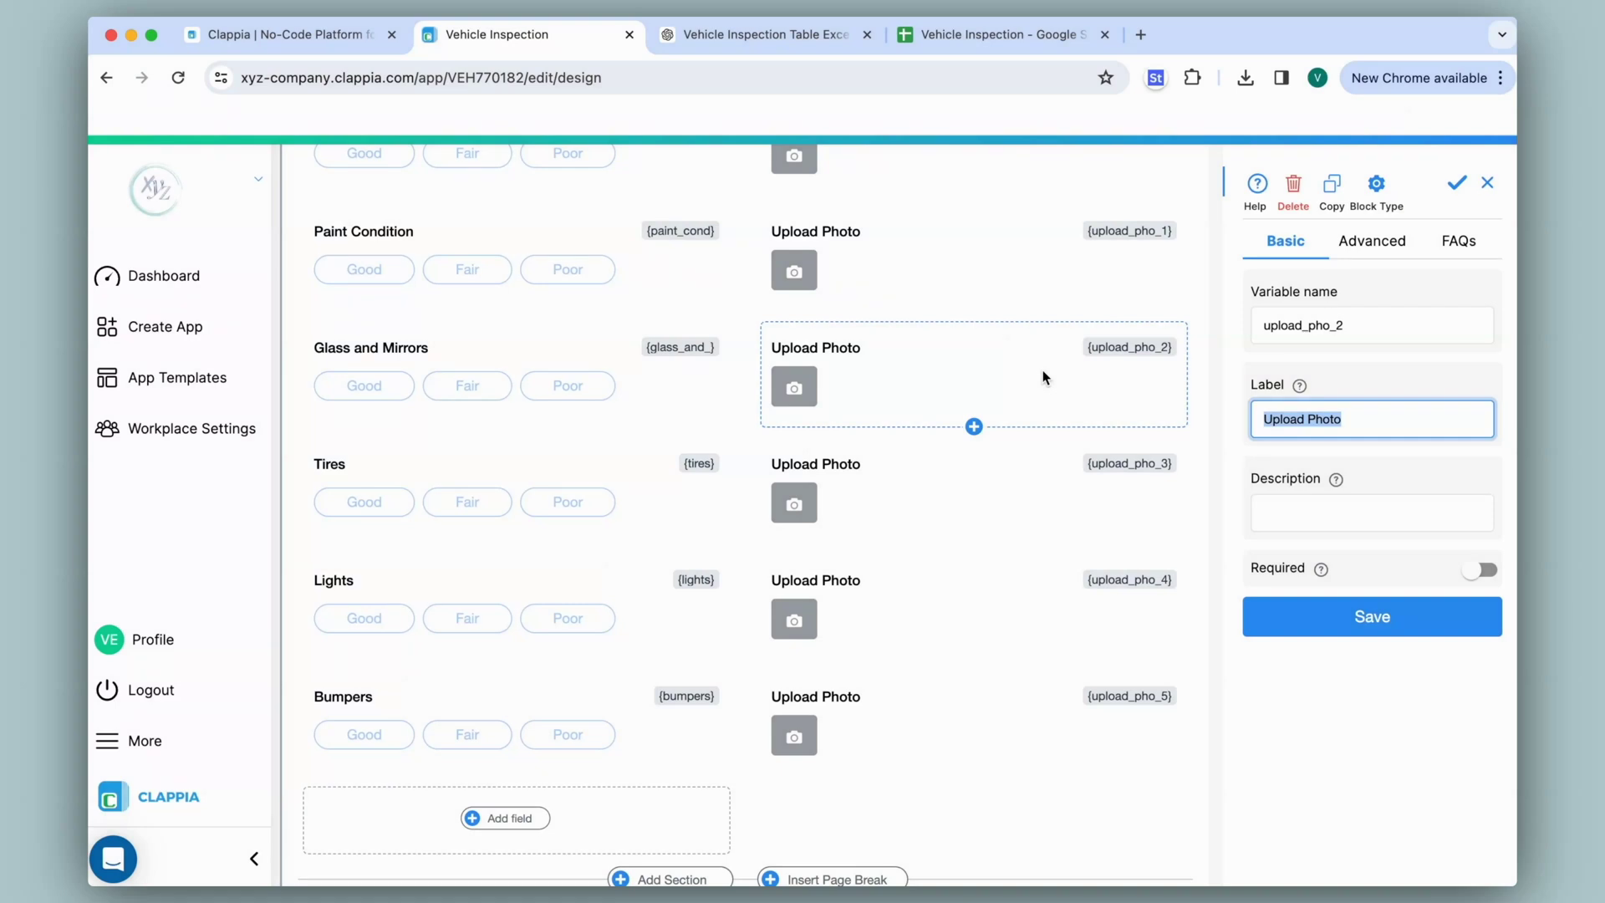
- Add a Camera, Image & Files field at the end of Exterior Inspection and label it Add 360° View of Exterior
click(504, 816)
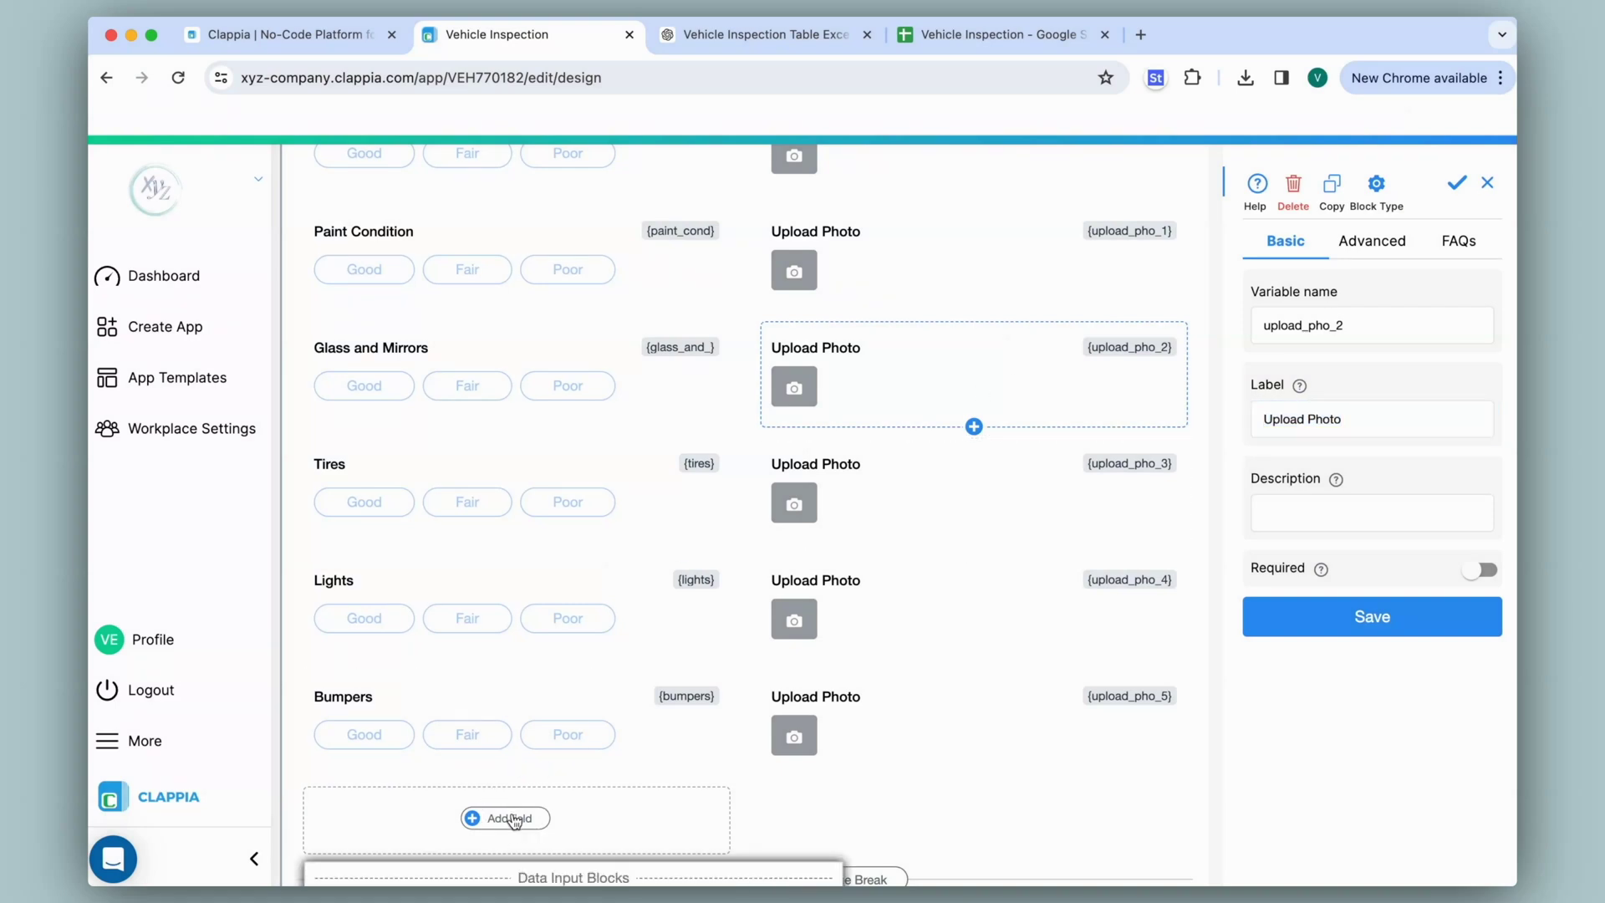
scroll(514, 820, down, 3)
click(316, 809)
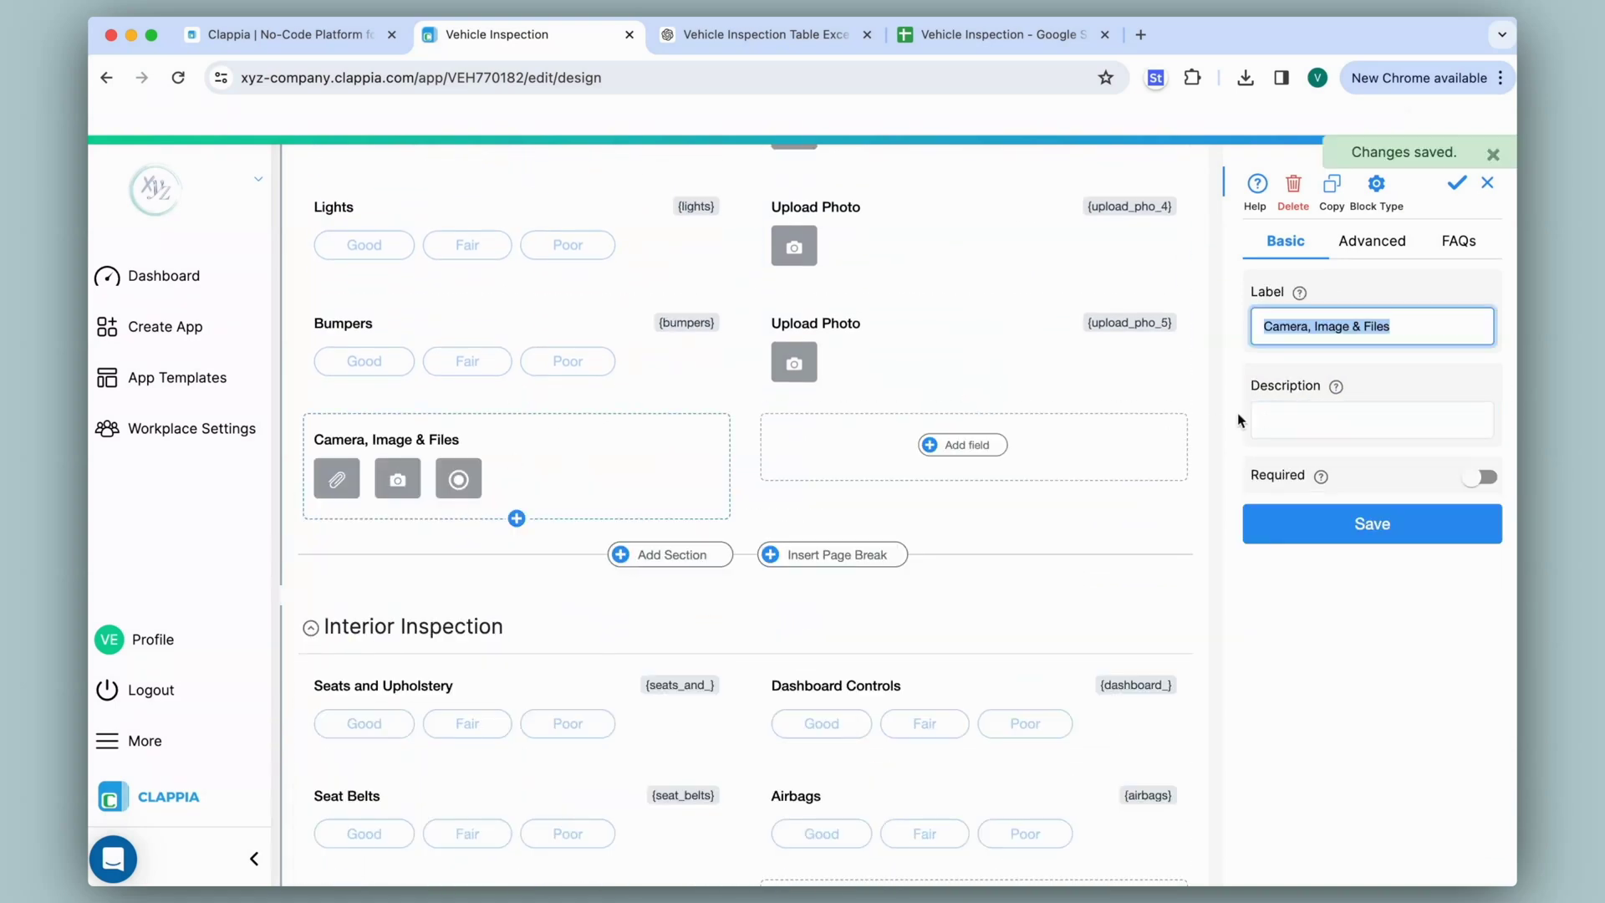
key(super+v)
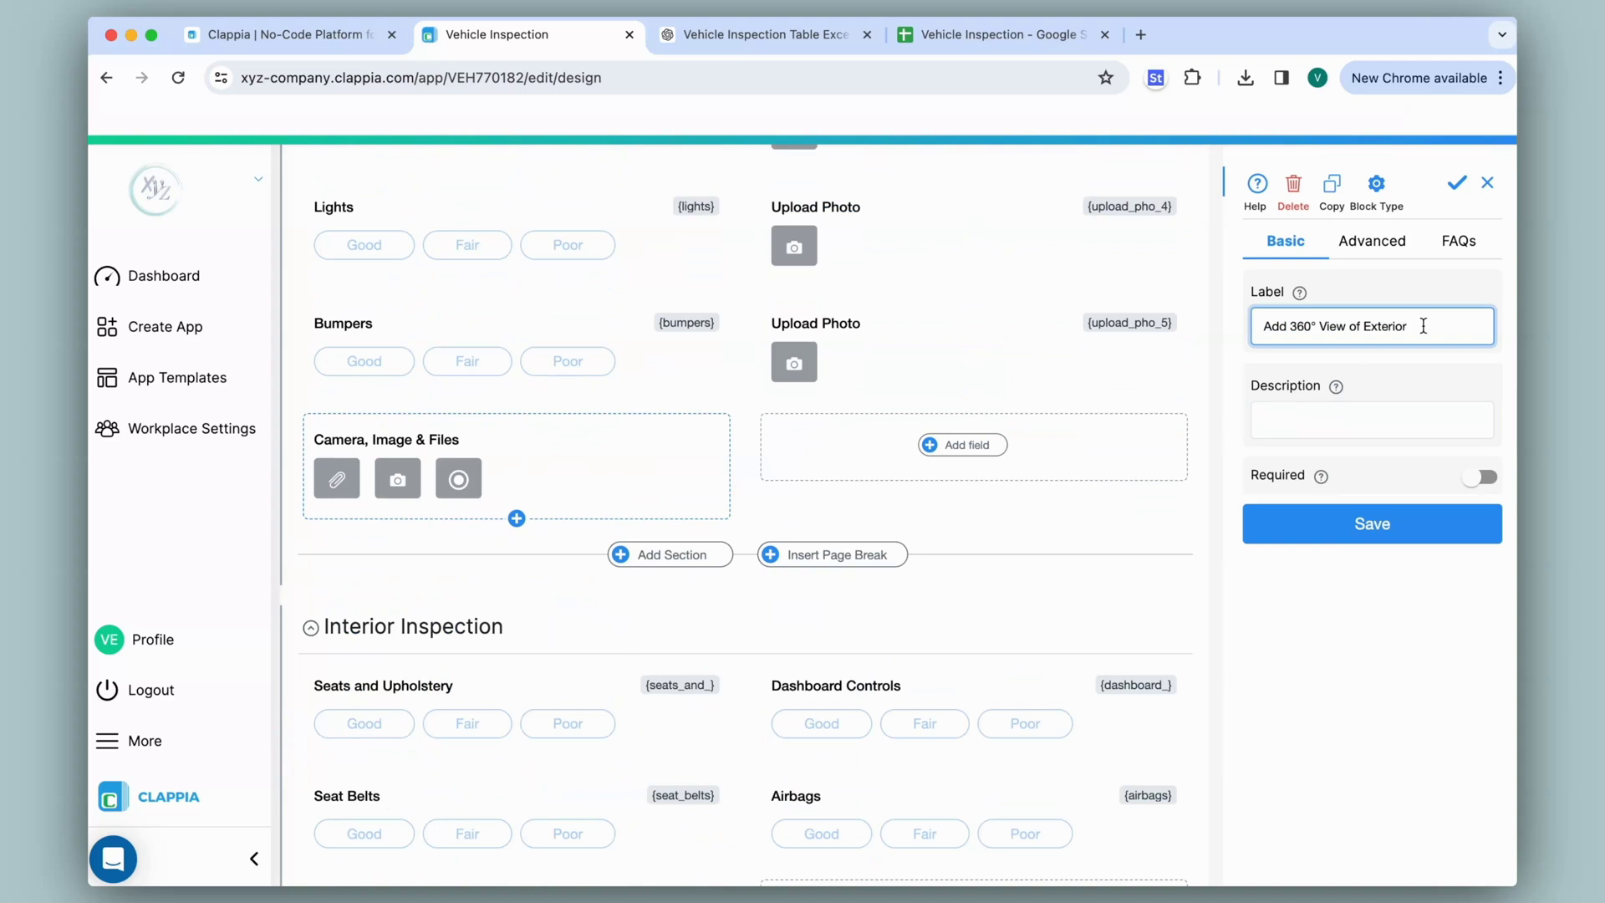
- Restrict the 360° exterior view field's allowed file types to Videos and save it
click(1377, 247)
click(1305, 326)
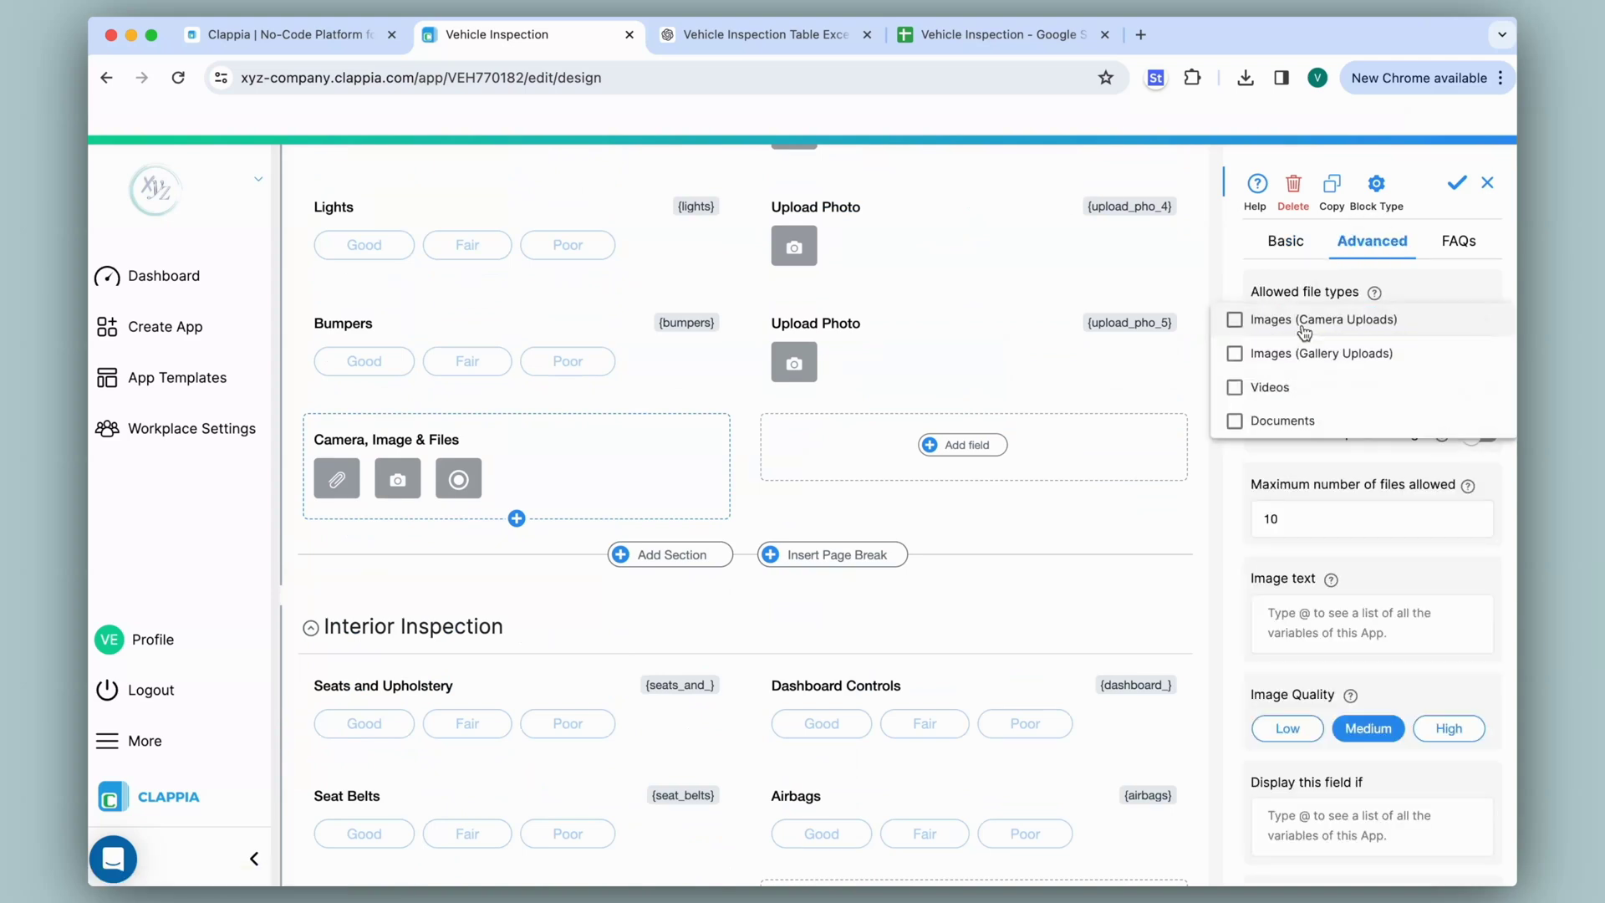
click(1246, 391)
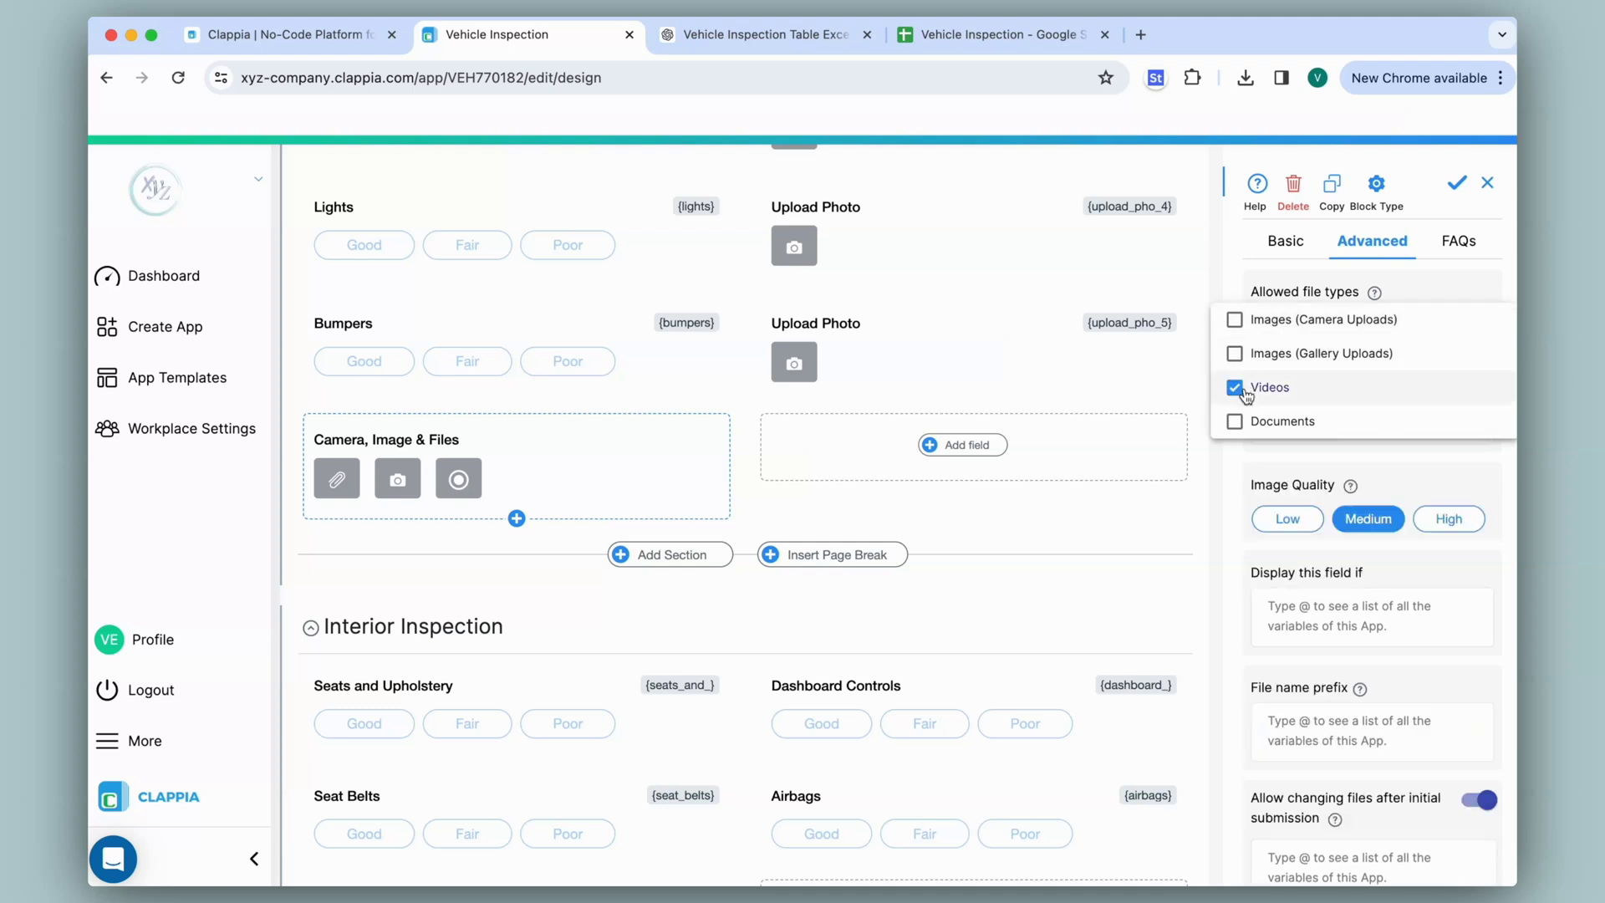
click(1332, 474)
scroll(1333, 474, down, 3)
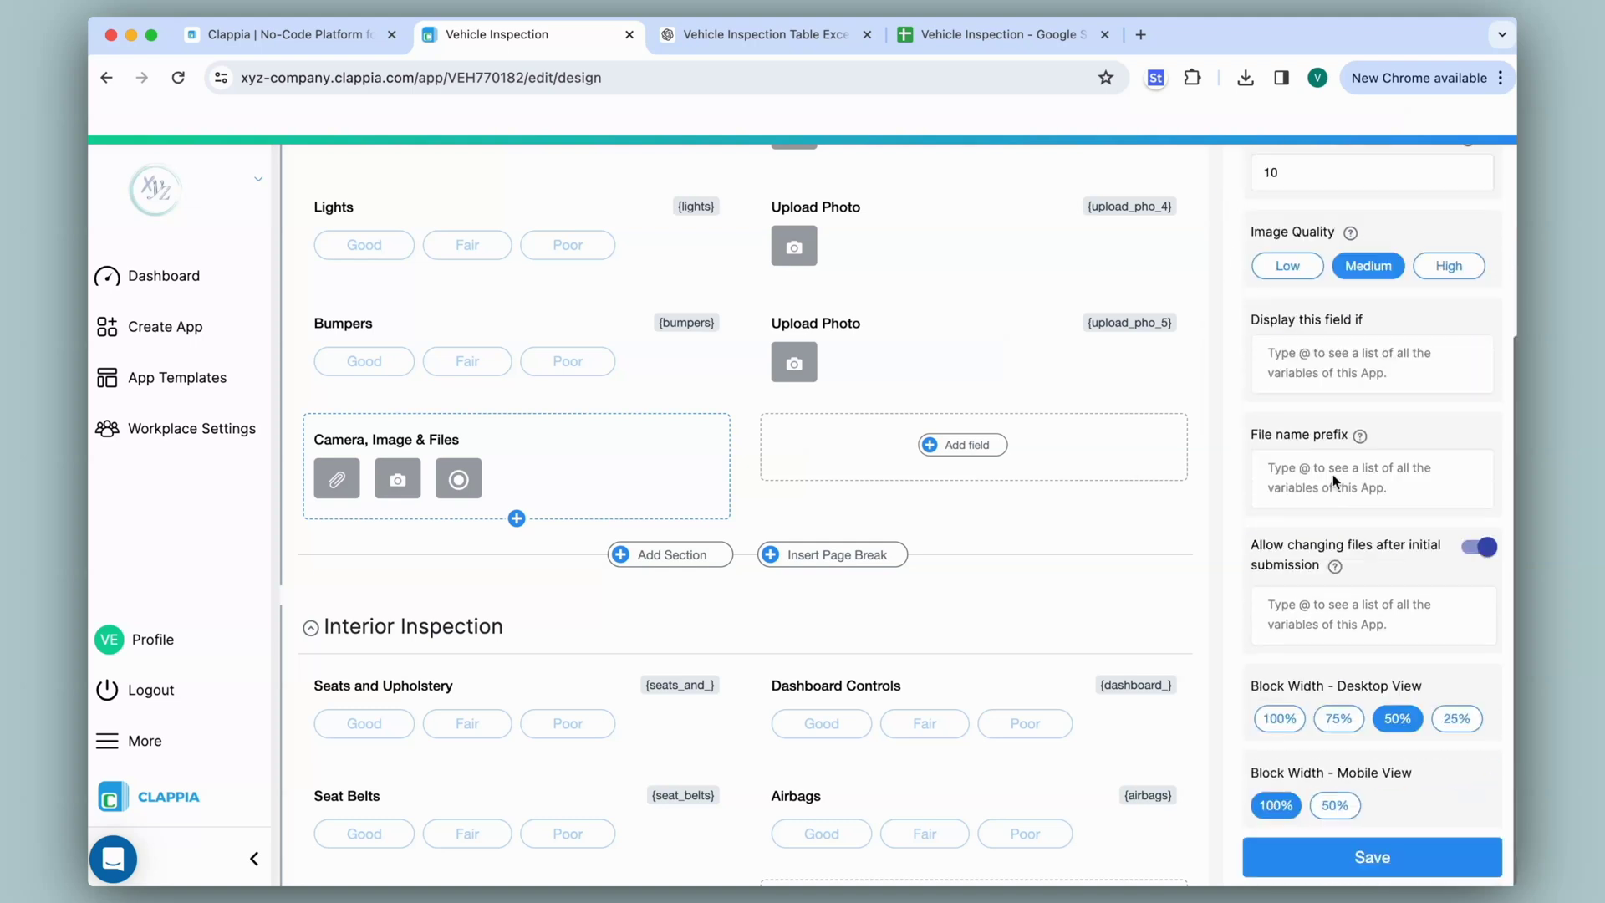
scroll(747, 560, up, 2)
scroll(746, 560, up, 1)
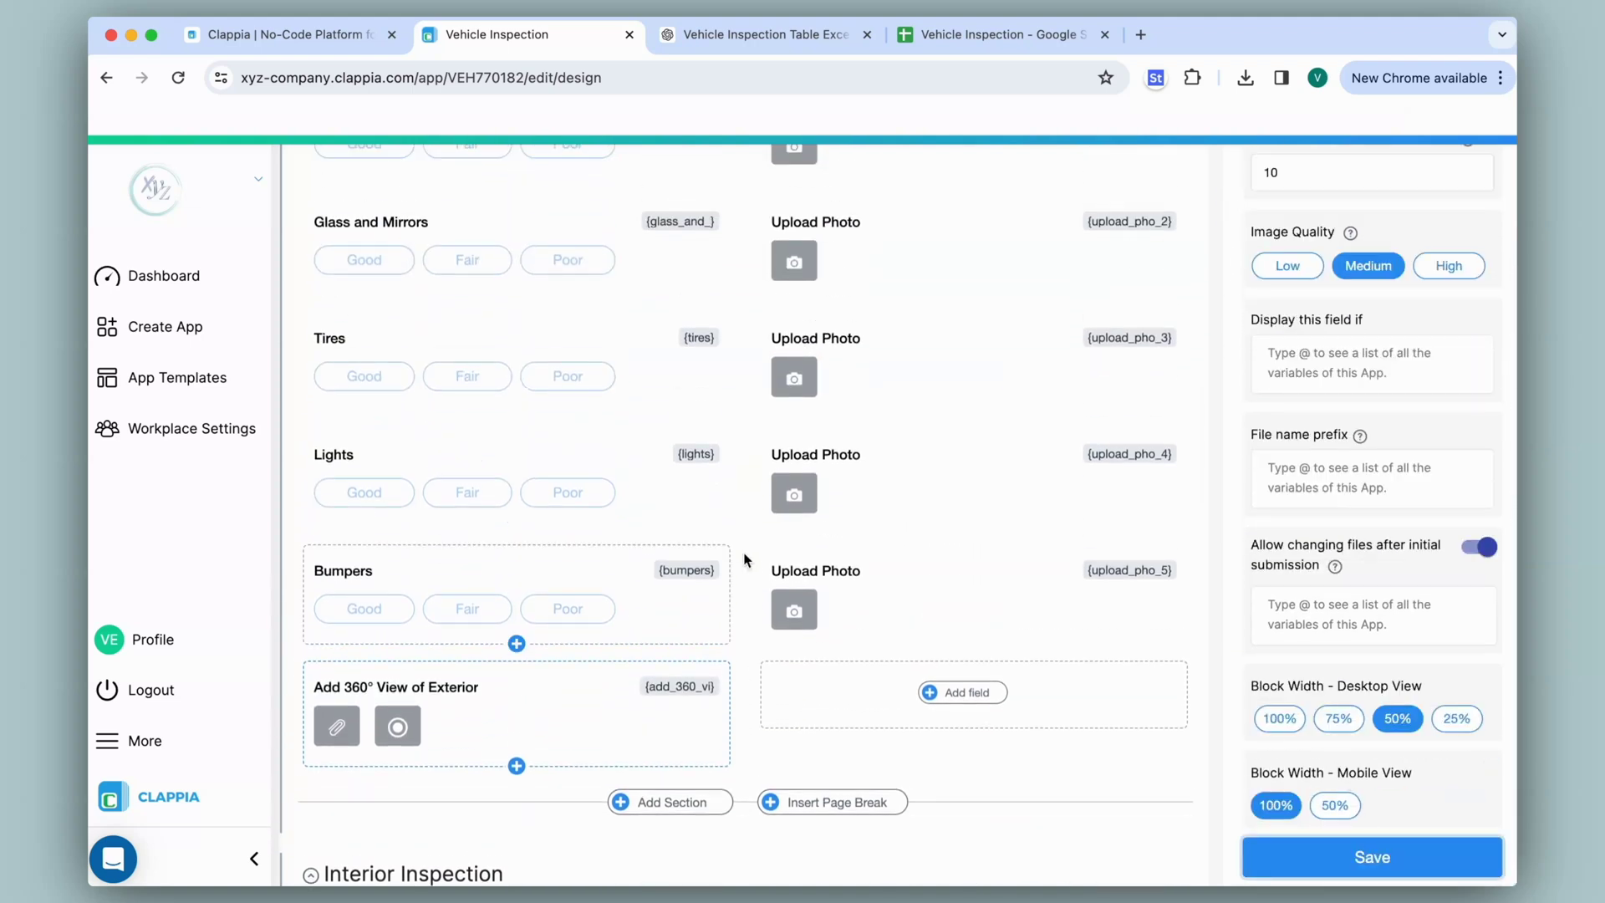
- Add a Multi-line Text field labelled Details beside Add 360° View of Exterior and save it
click(974, 693)
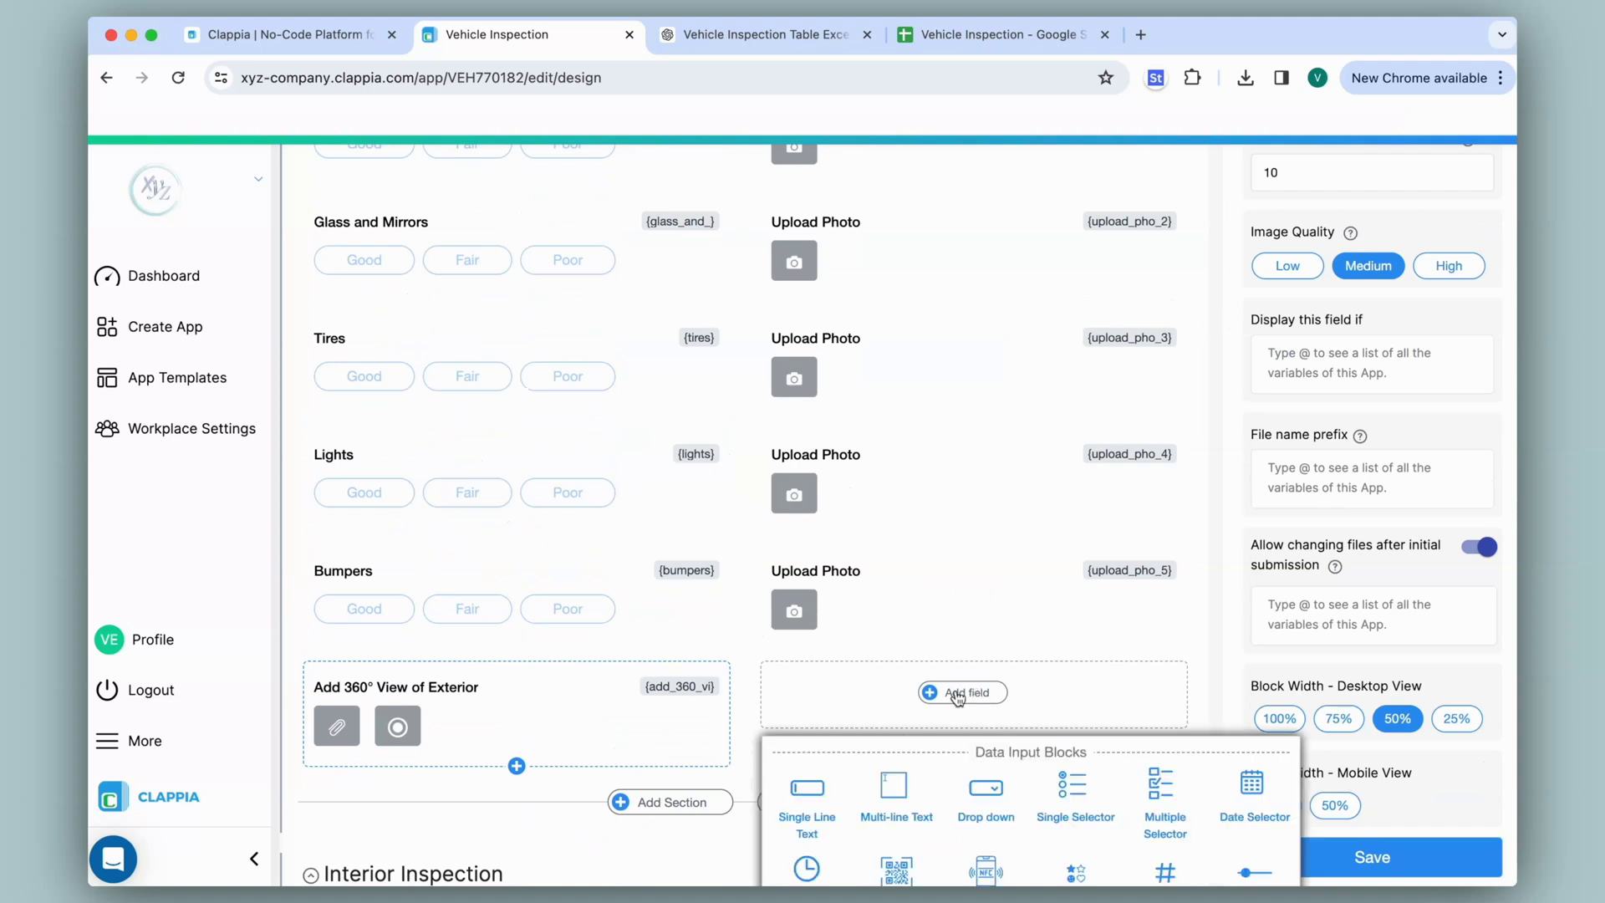
click(902, 801)
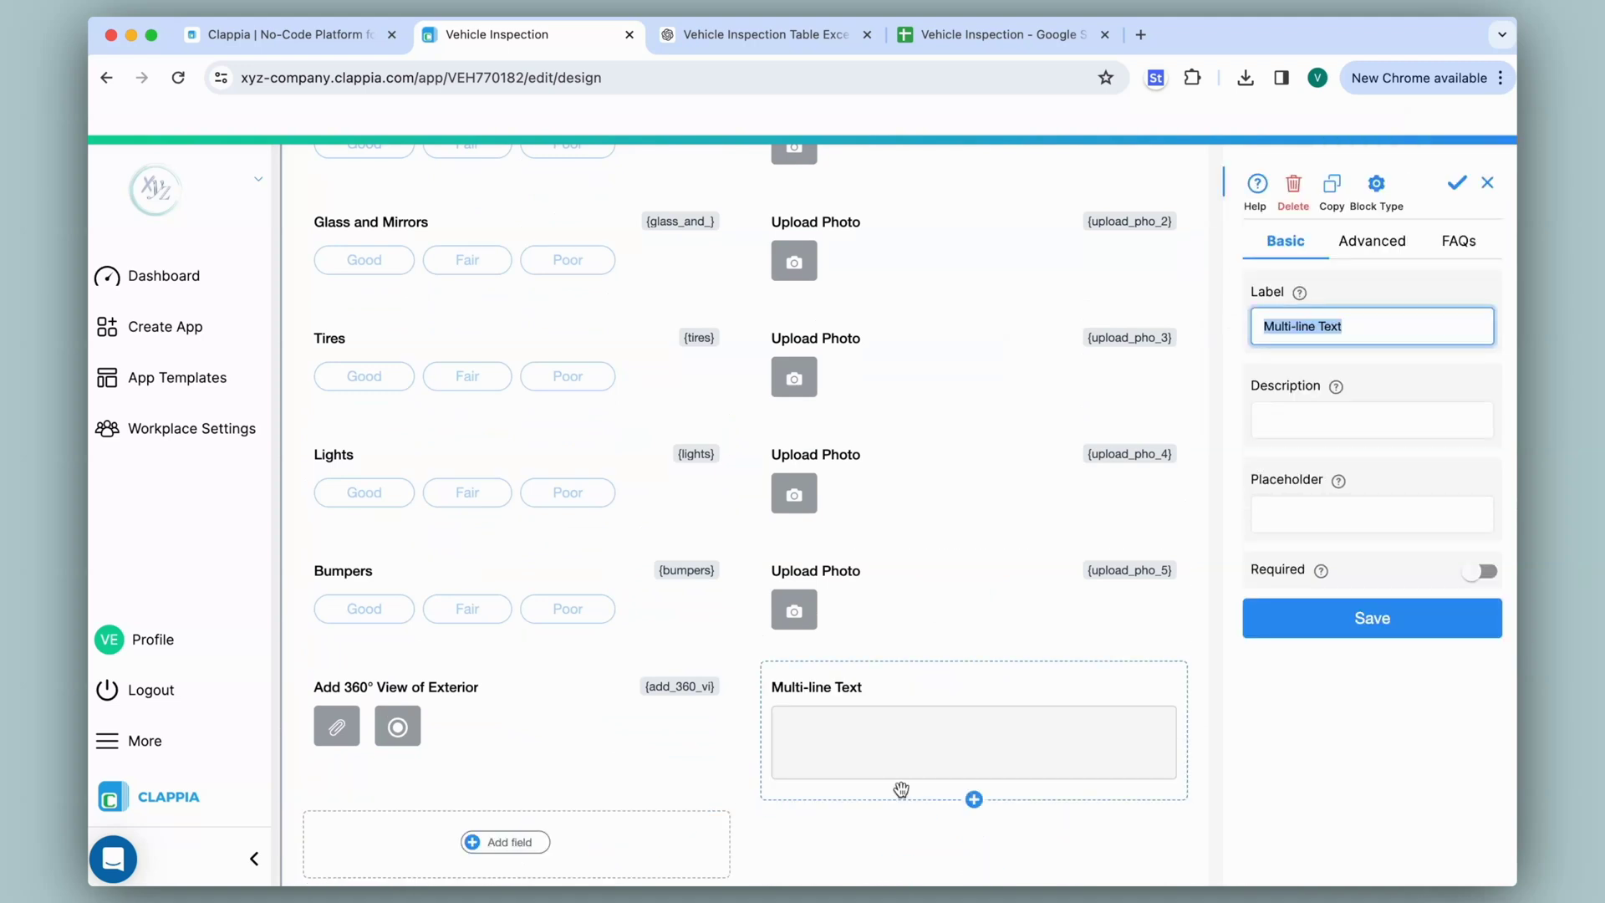
text(Details)
click(1371, 633)
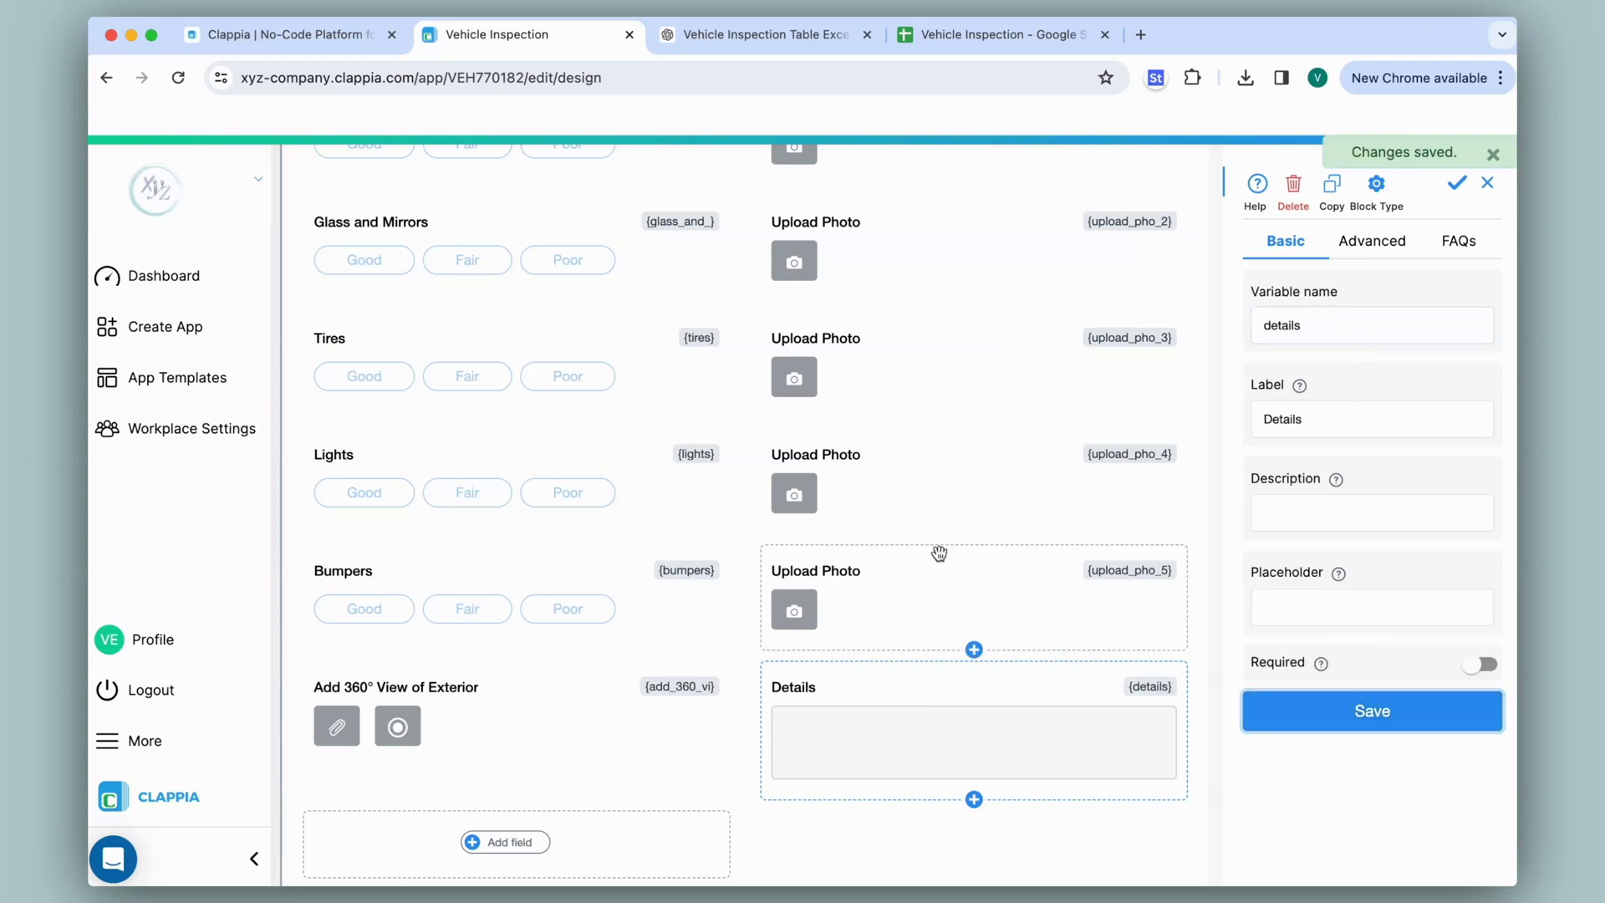
- Add a Camera, Image & Files field after AC/Heater in Interior Inspection and label it Upload Interior Photos/Videos
scroll(753, 694, down, 7)
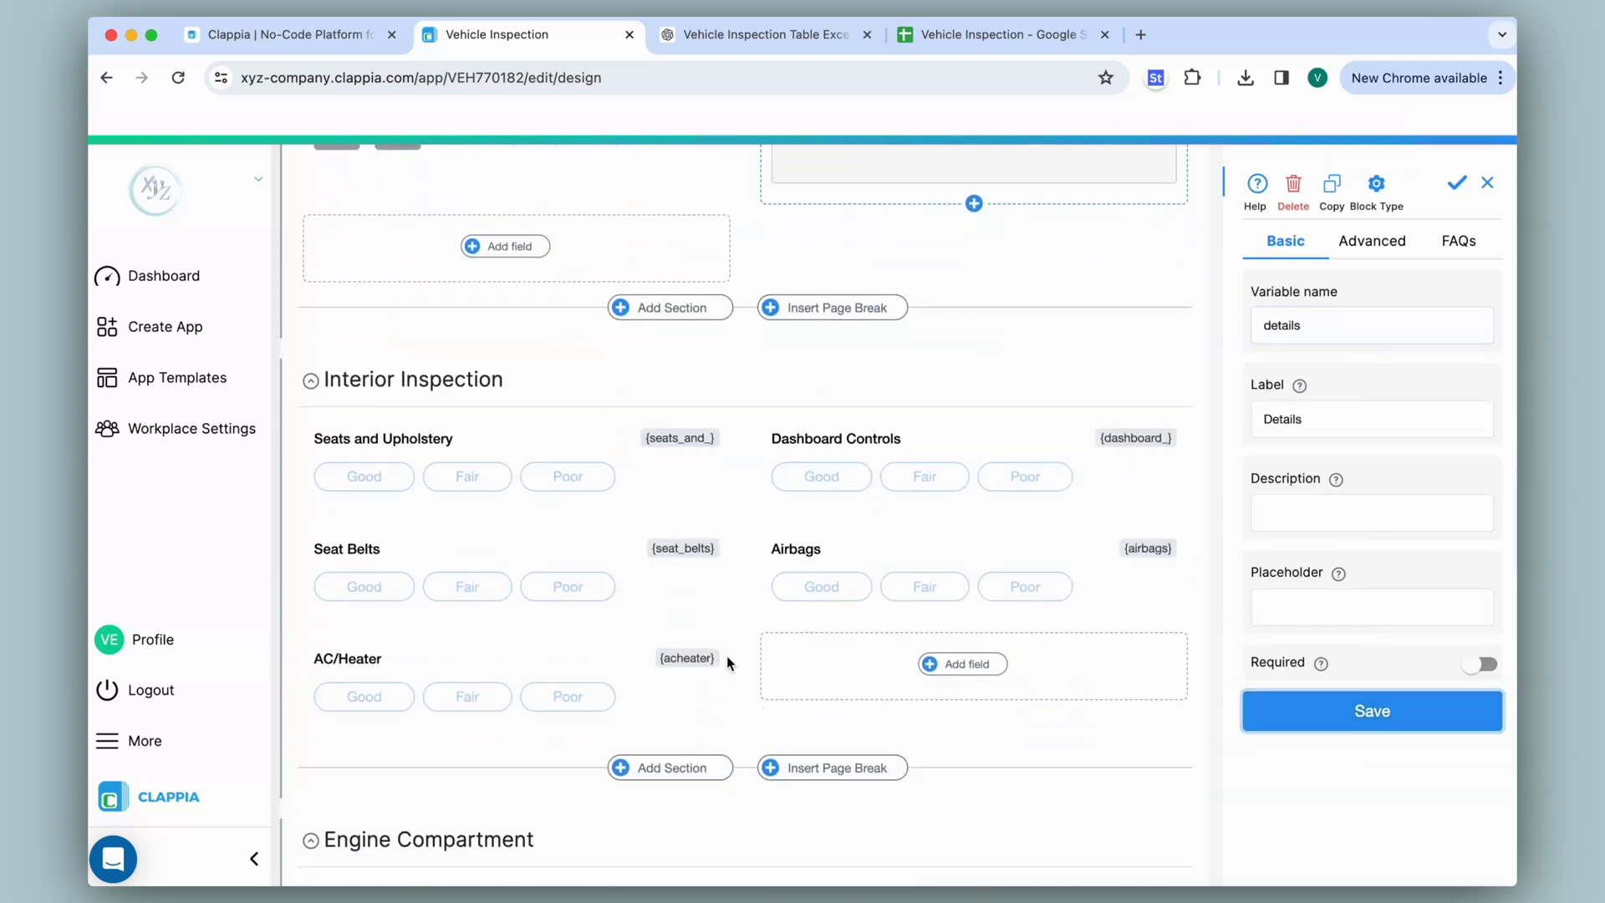
click(957, 669)
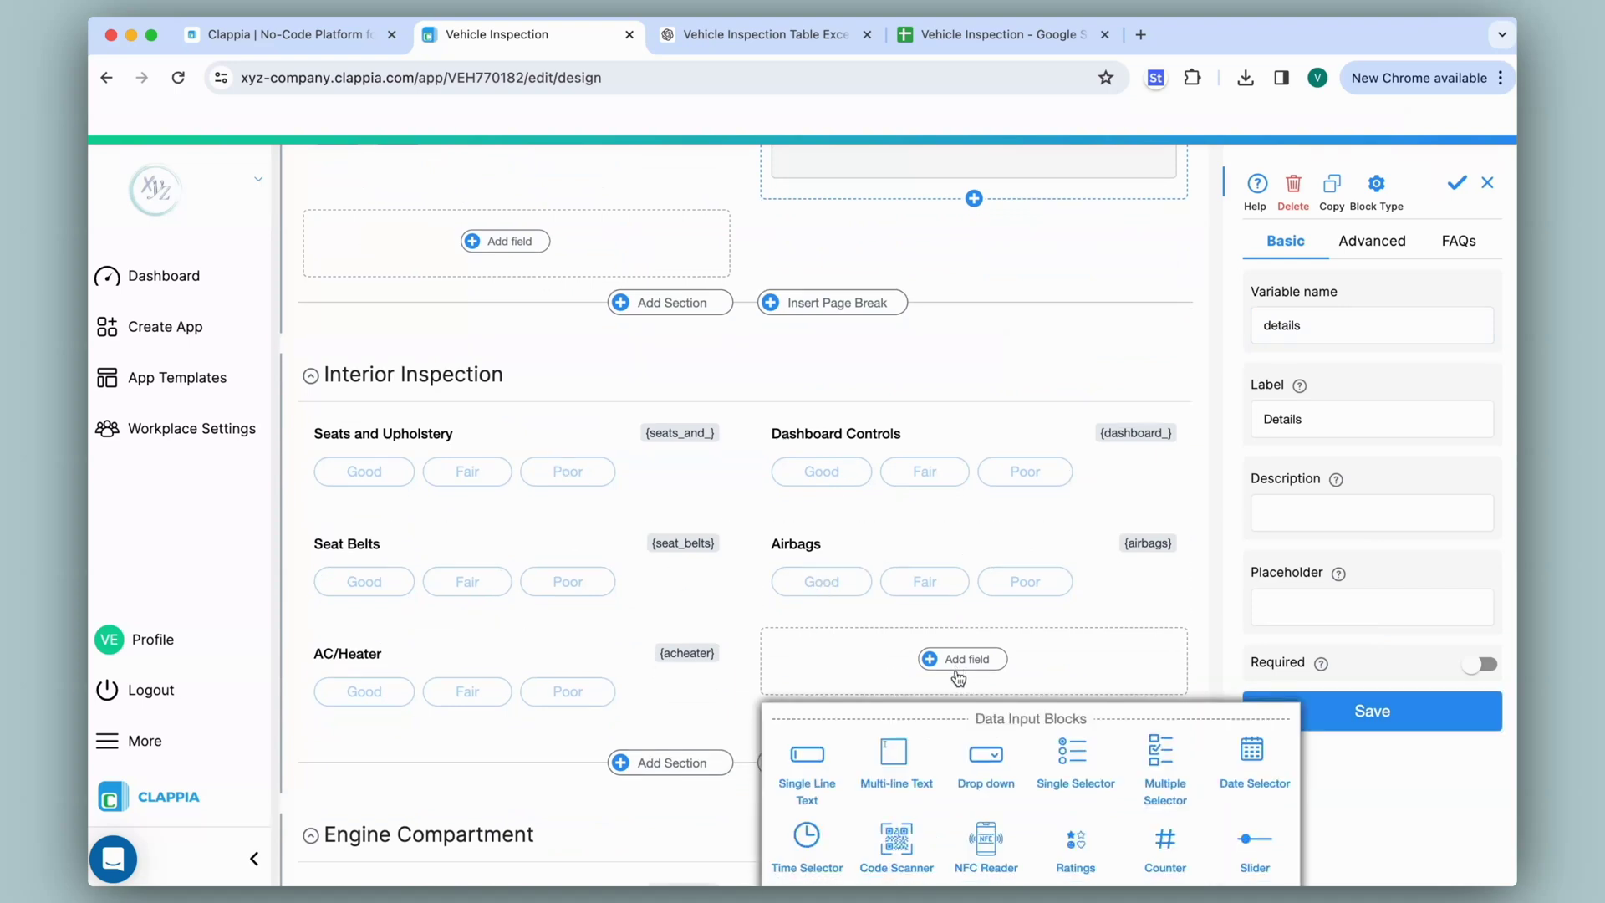
click(808, 606)
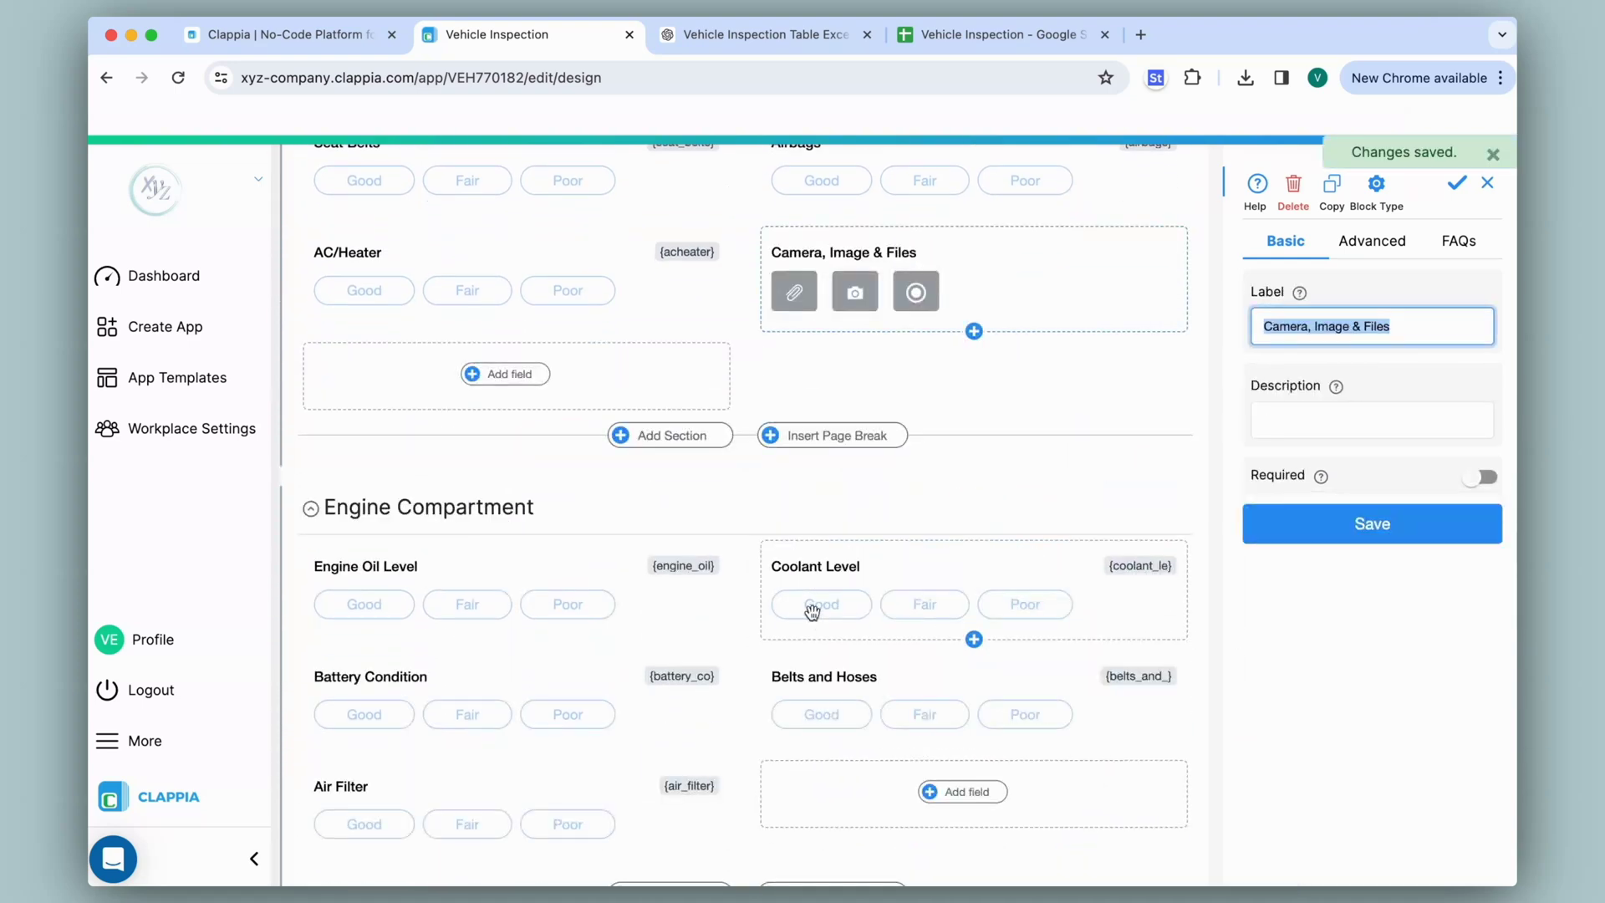
text(Upload Interior Photos/Videos)
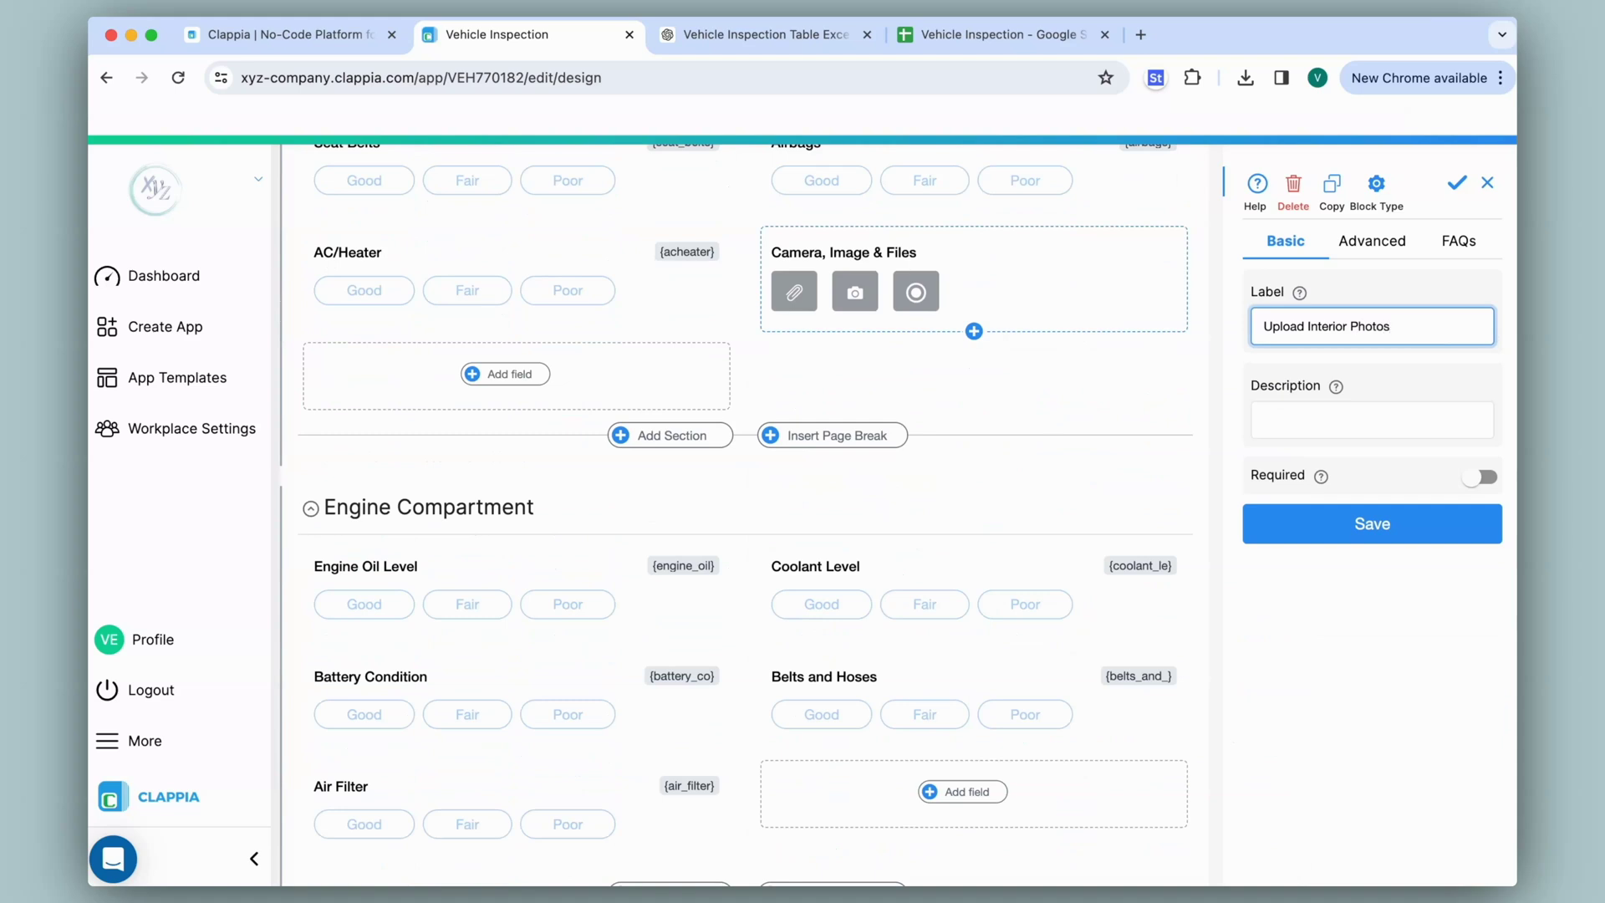
- Set the interior upload field's allowed file types to Images (Camera Uploads) and Videos
click(1372, 251)
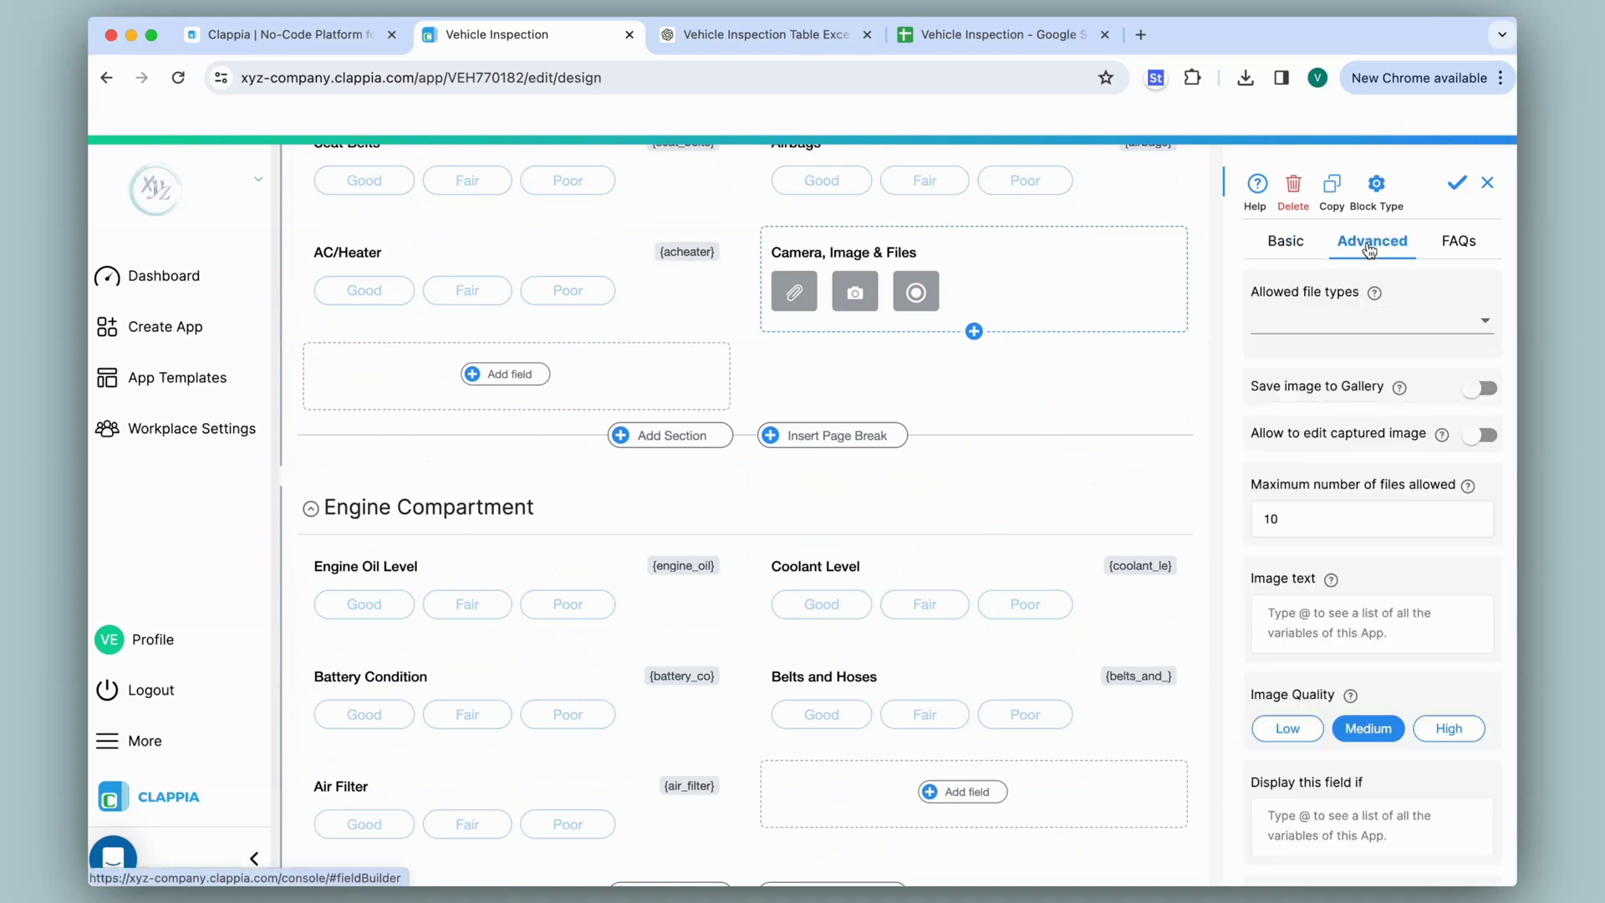
click(1286, 326)
click(1237, 321)
click(1235, 387)
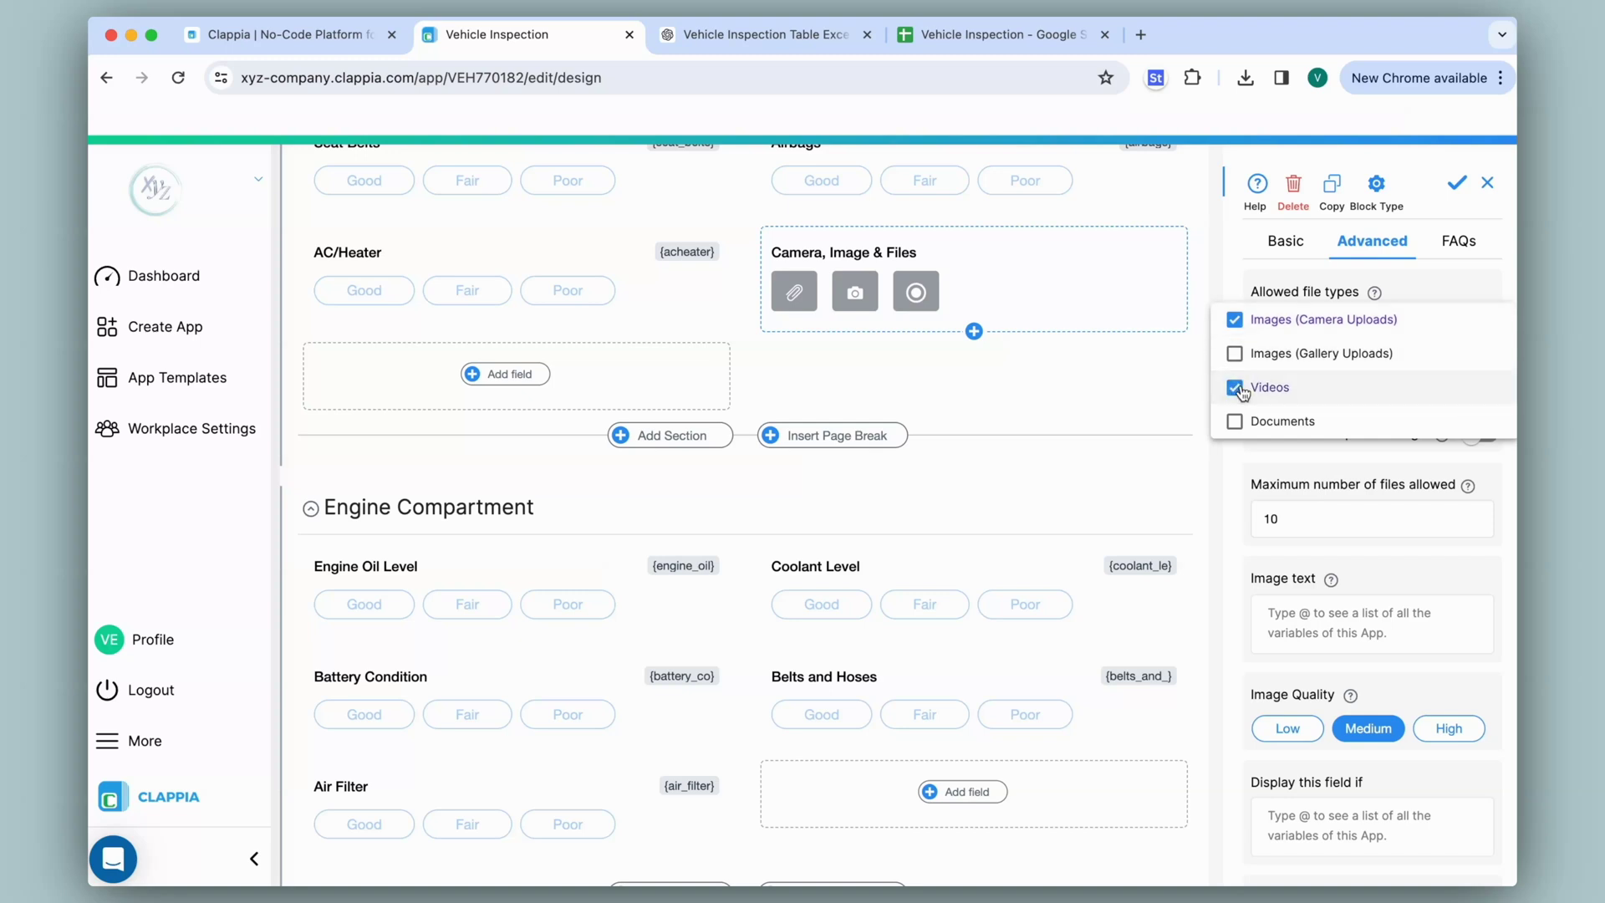
click(1231, 247)
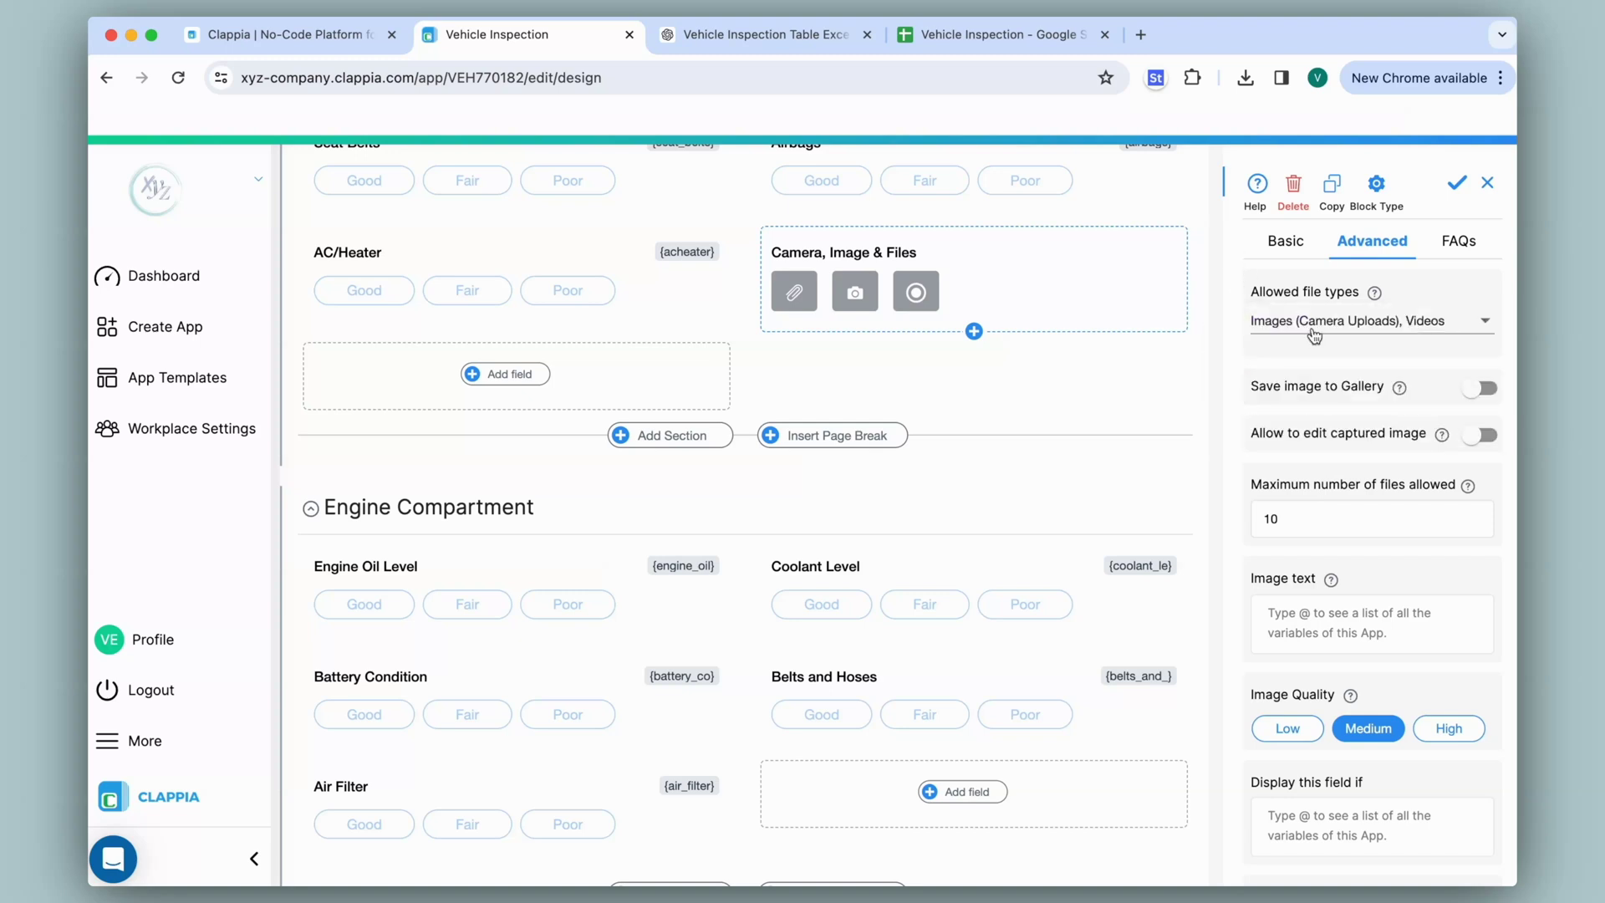
- Add a Multi-line Text field labelled Details at the end of Interior Inspection and save it
click(509, 374)
click(442, 469)
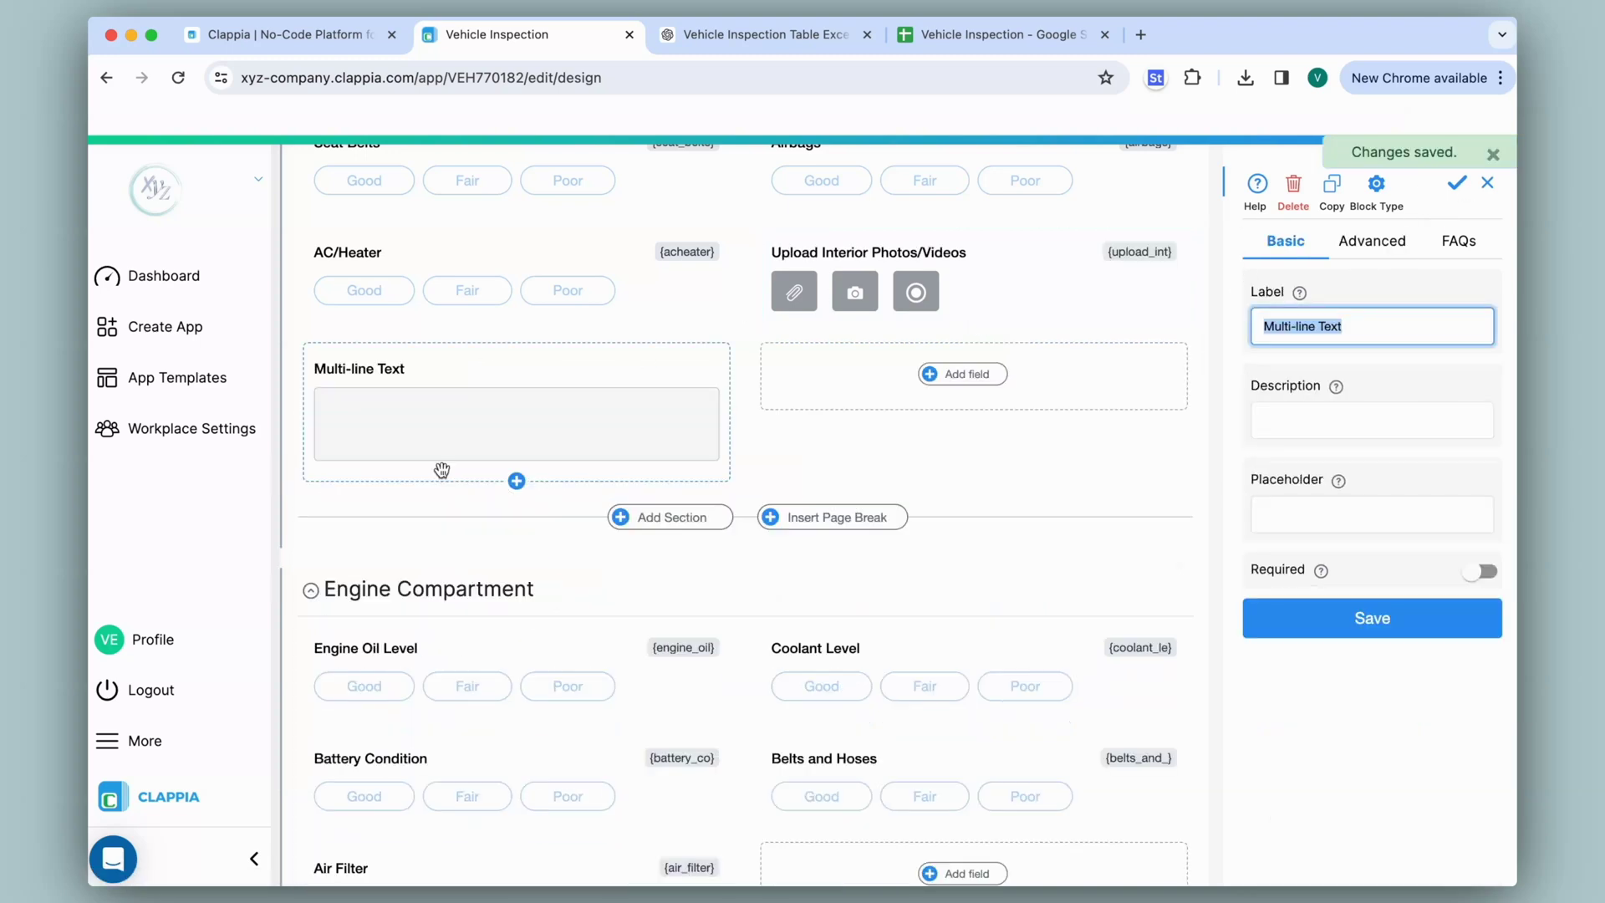
text(Details)
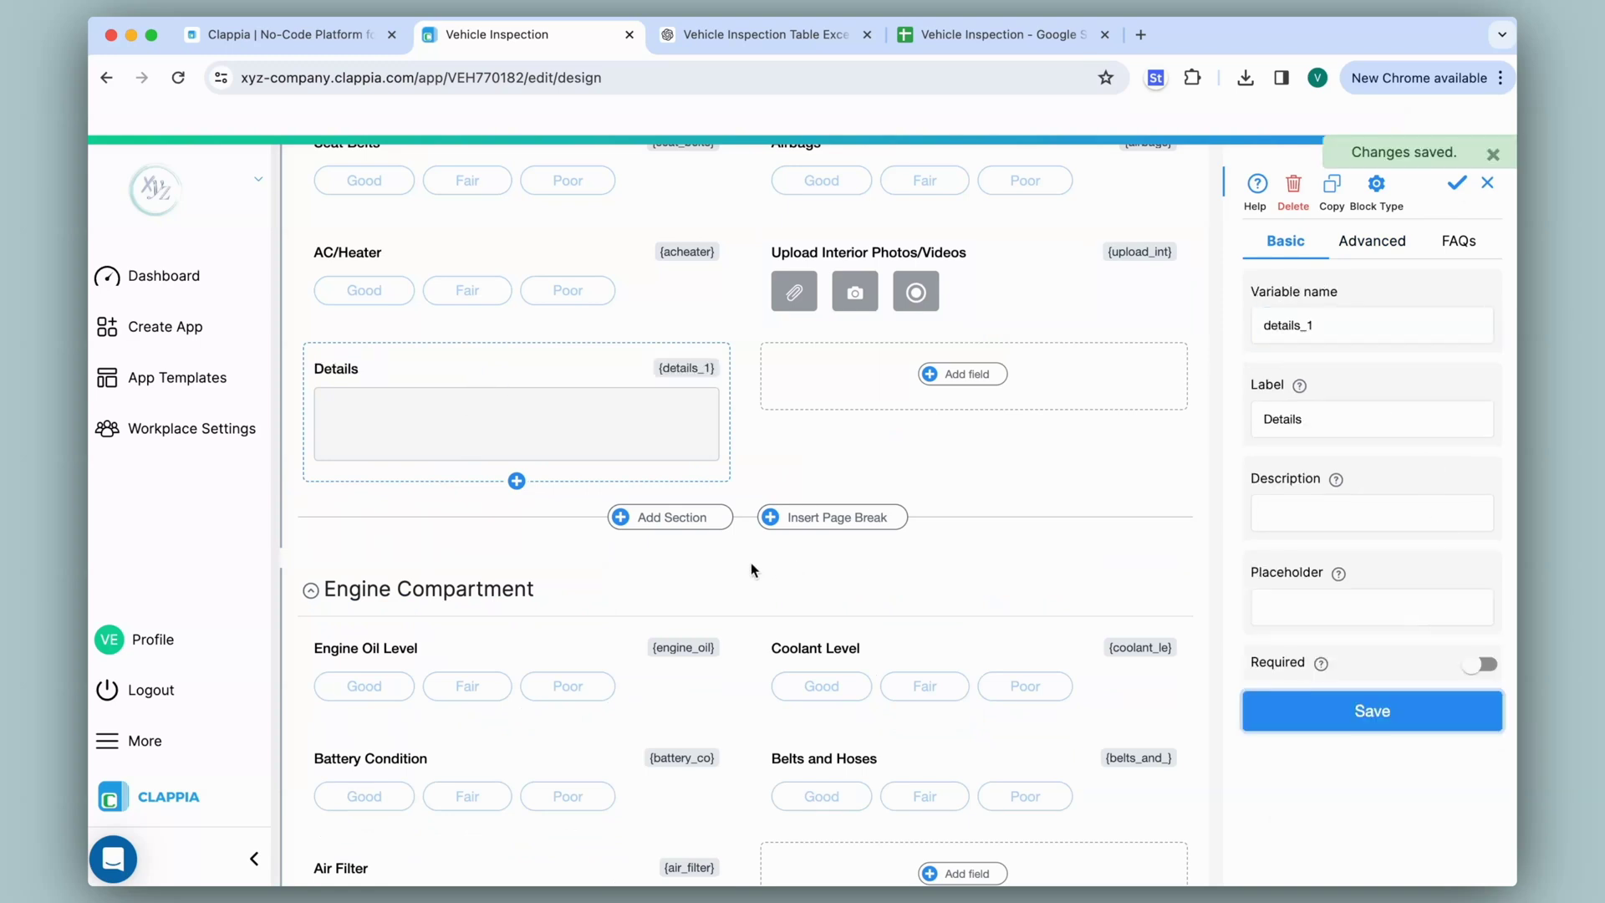
- Add a Camera, Image & Files field after Air Filter in the Engine Compartment section
scroll(741, 565, down, 2)
scroll(740, 566, down, 1)
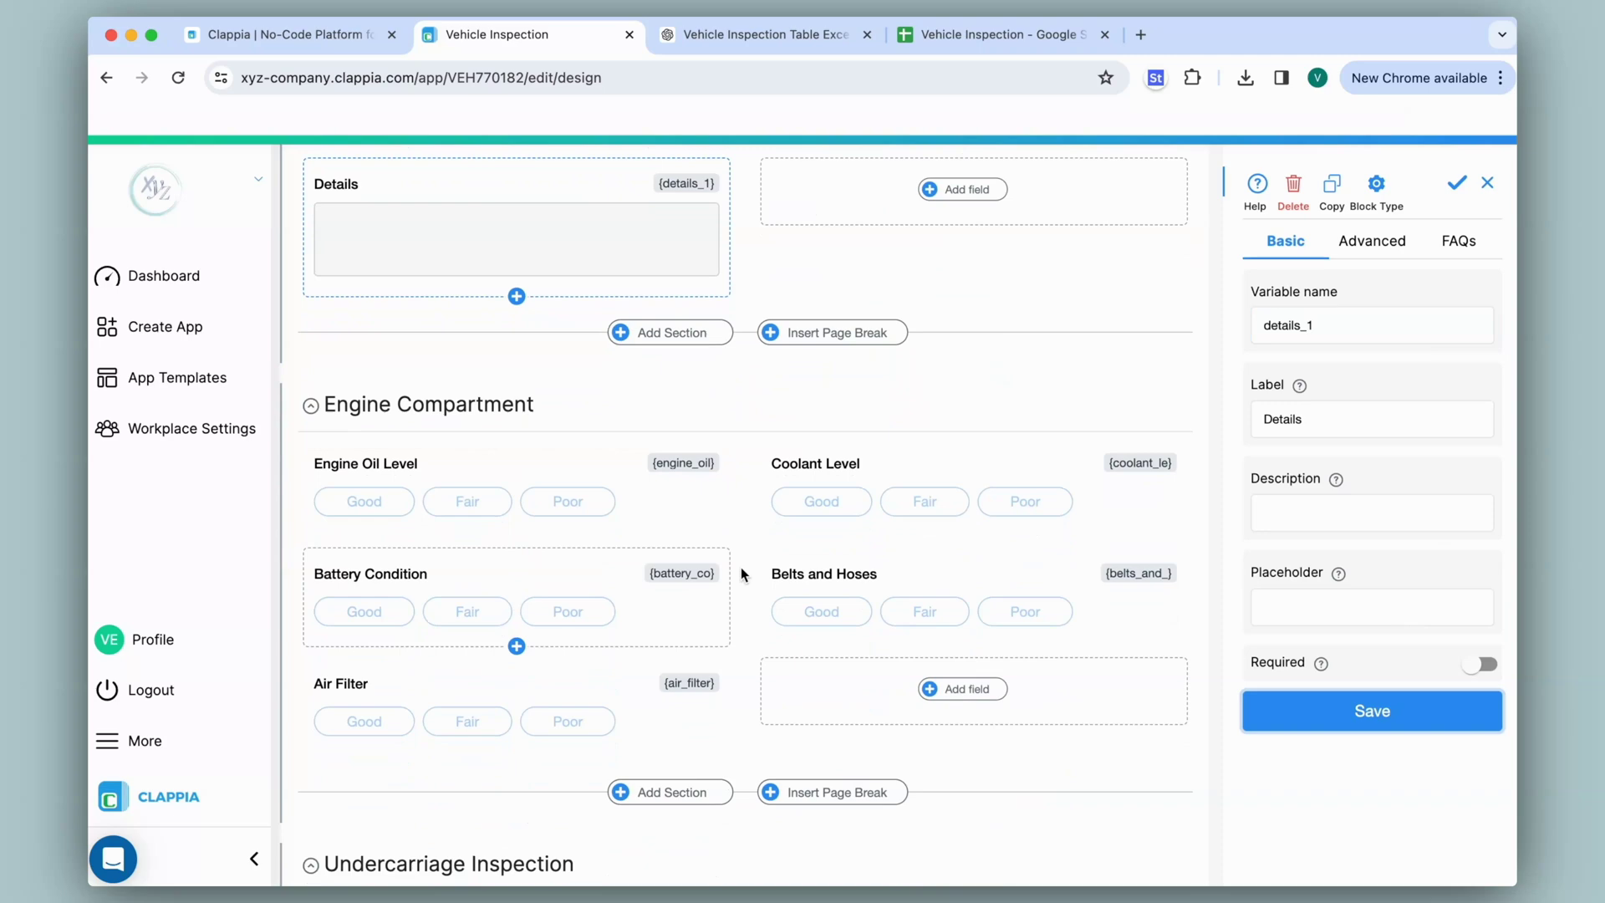
click(976, 673)
click(824, 598)
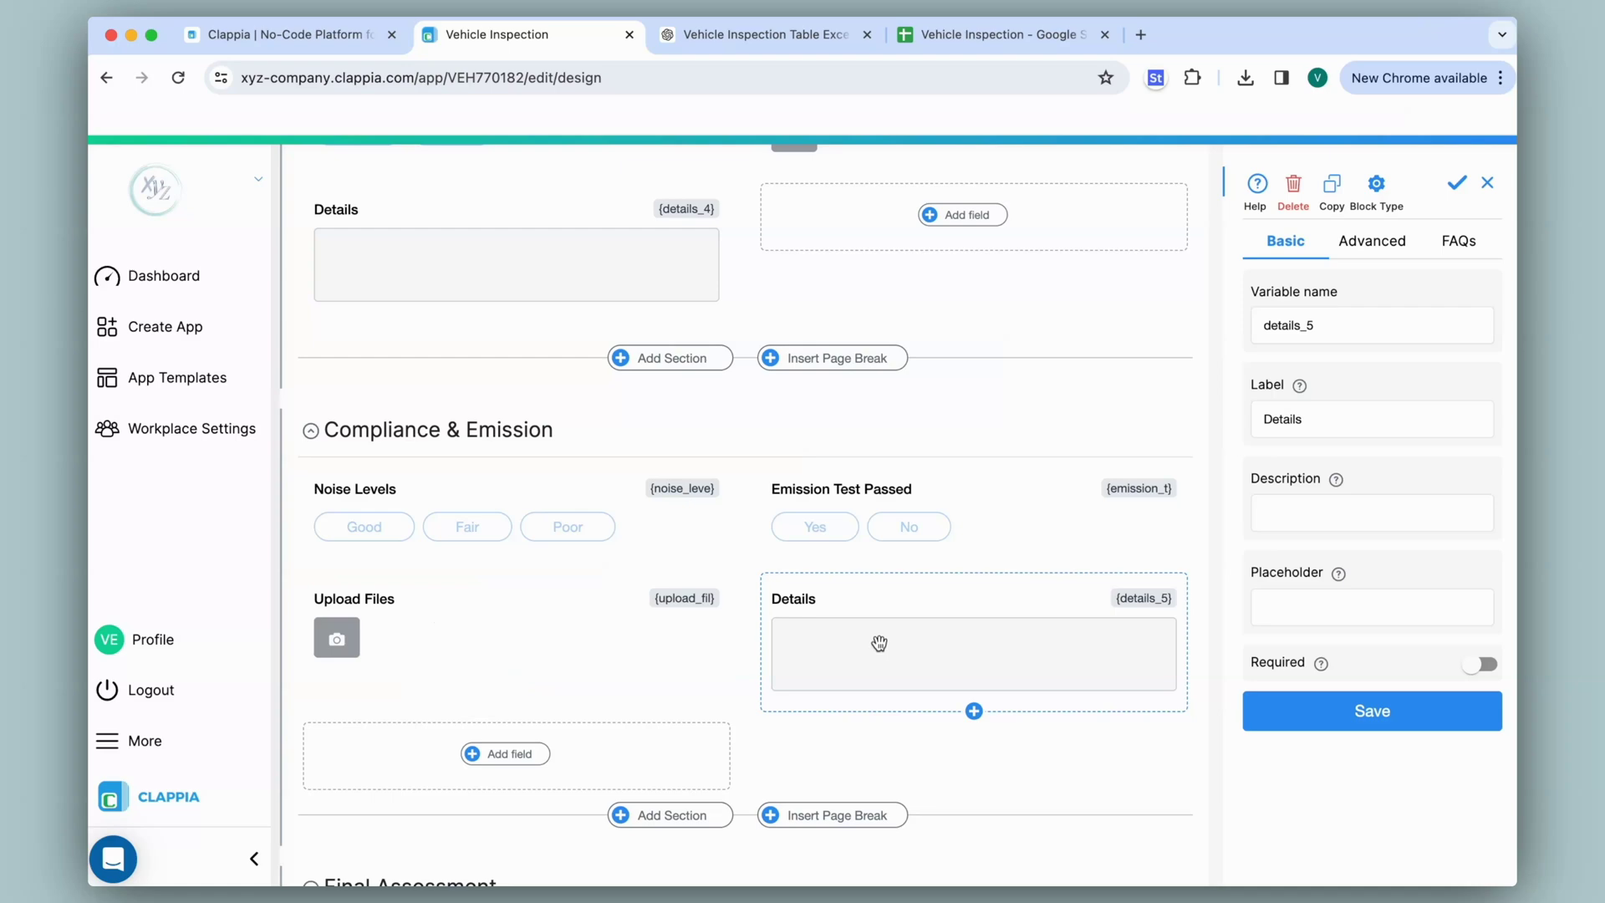
- Change the Status field in Final Assessment to the label Repairs and the variable name repairs, and save it
scroll(750, 639, up, 6)
scroll(750, 639, up, 3)
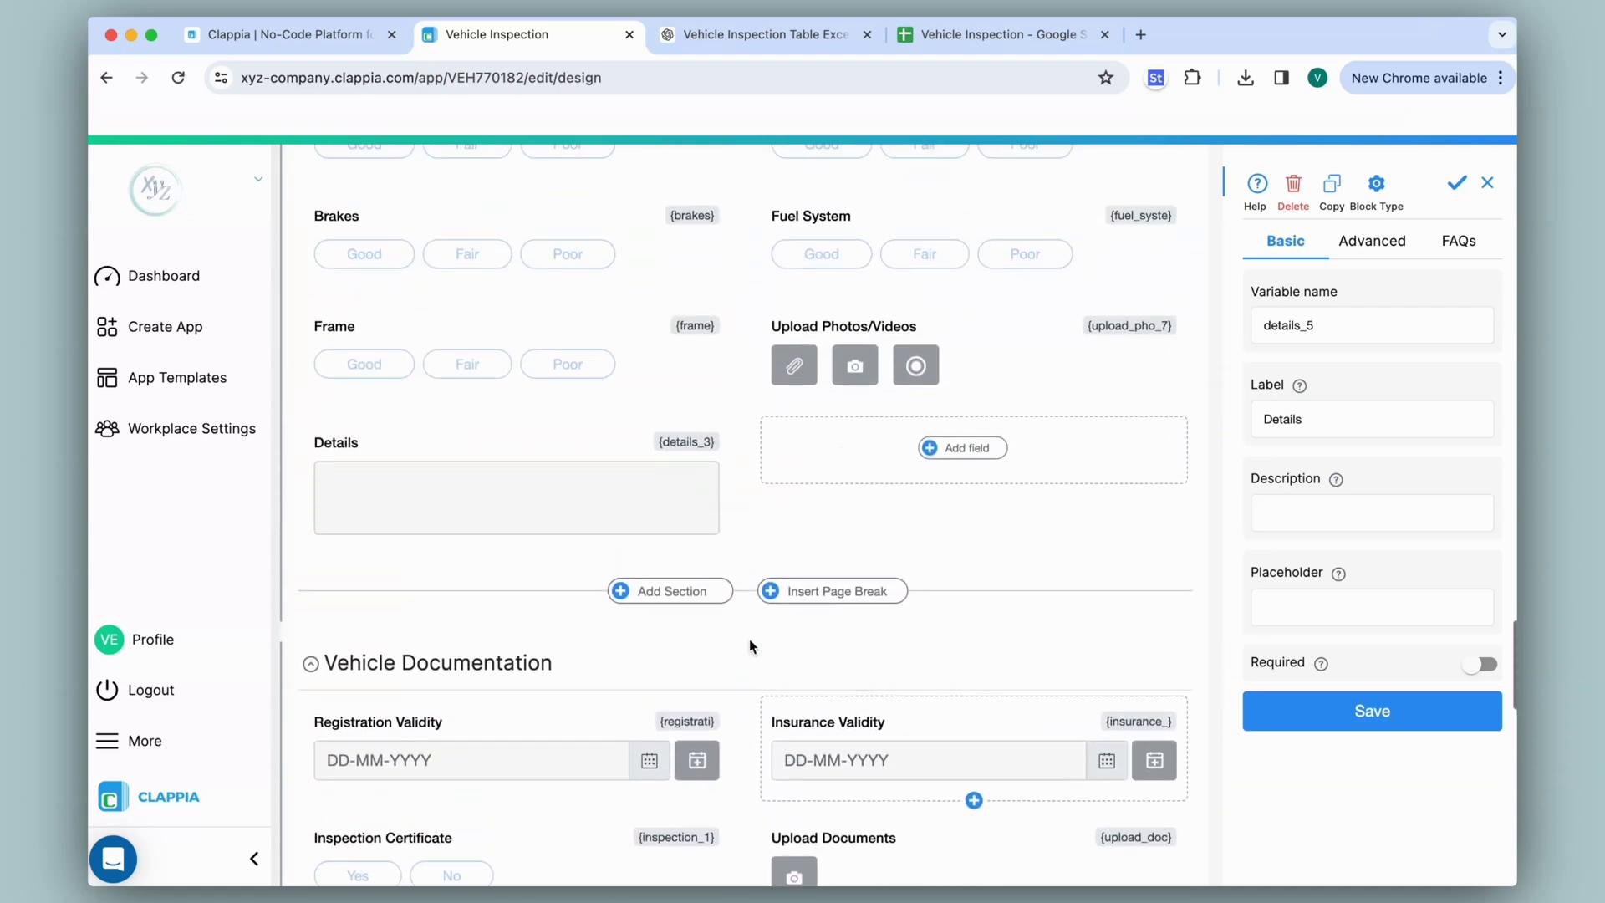
scroll(750, 594, down, 10)
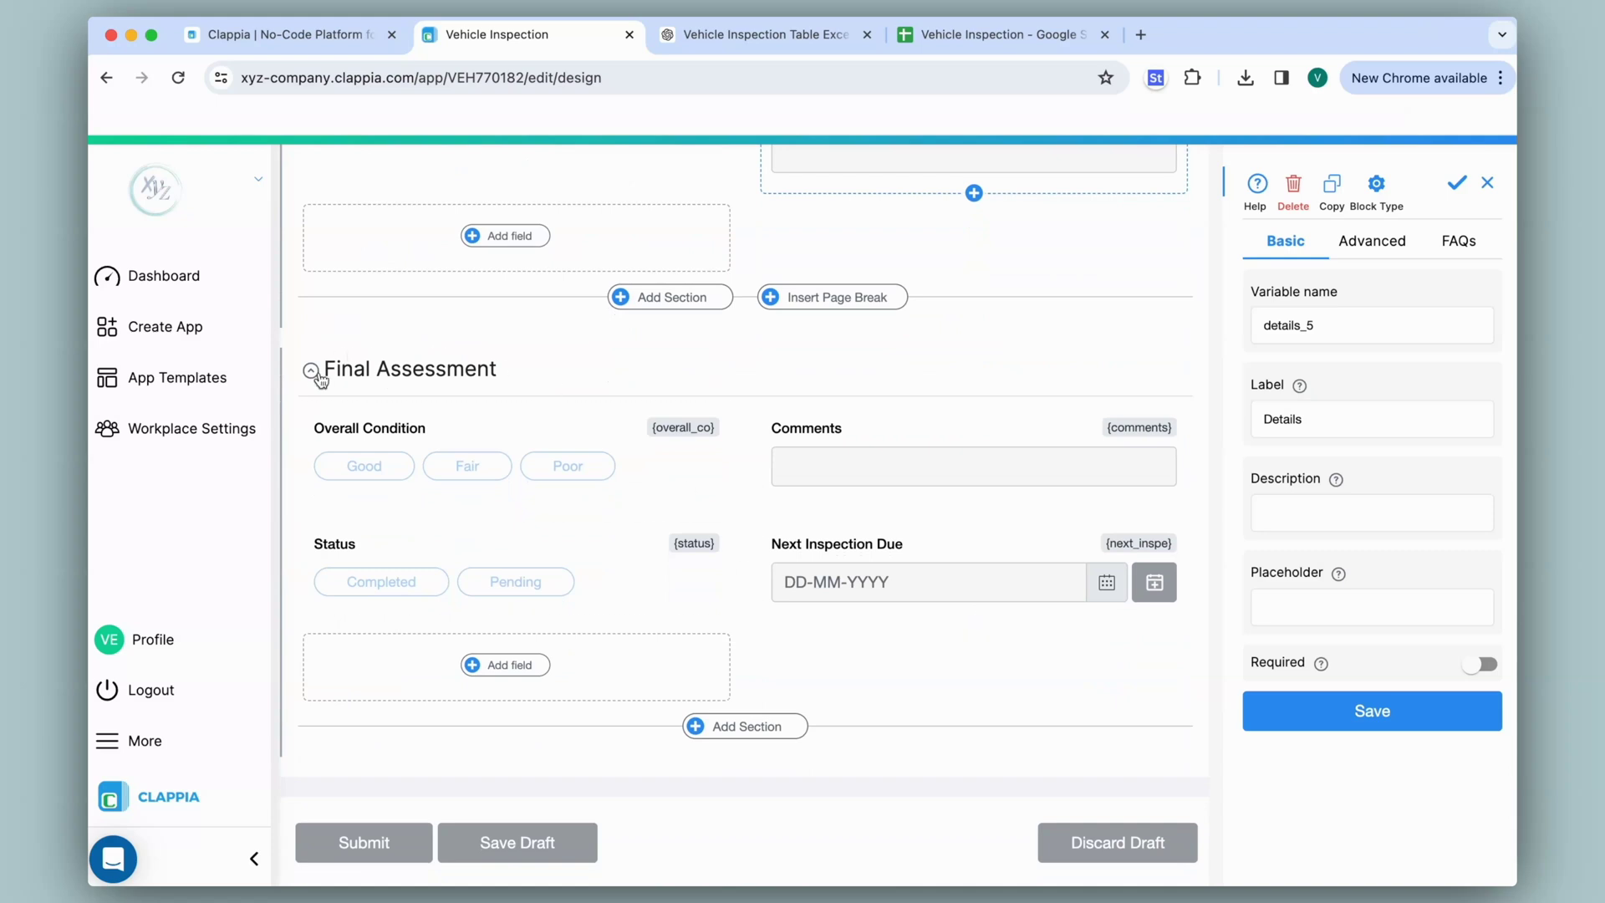
click(415, 546)
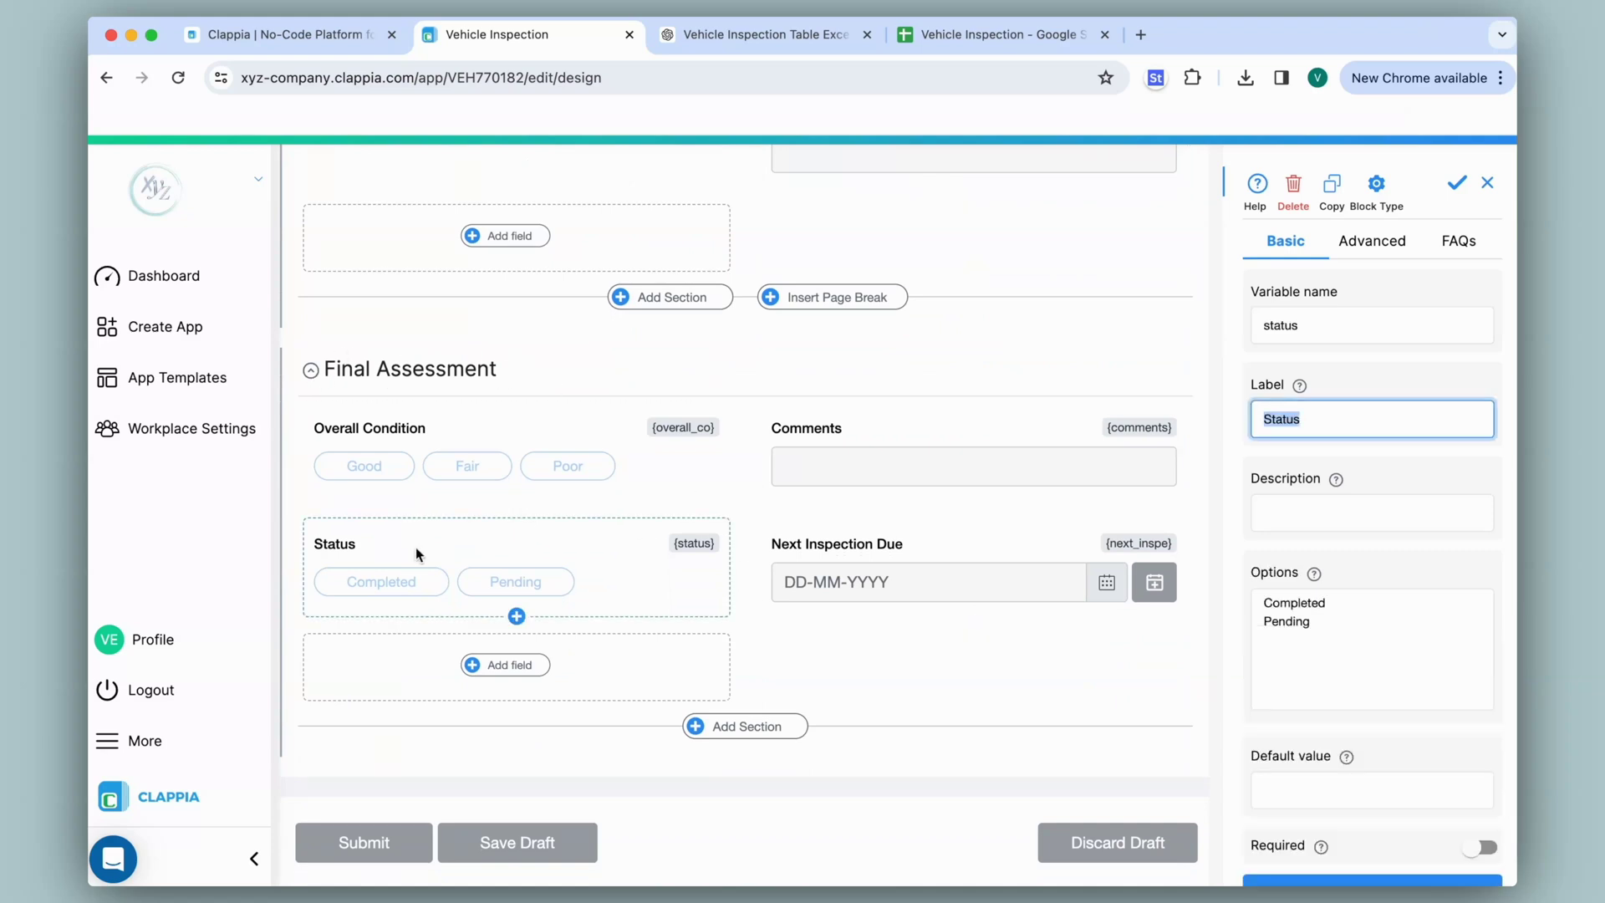
text(Repairs)
click(1352, 318)
click(1456, 183)
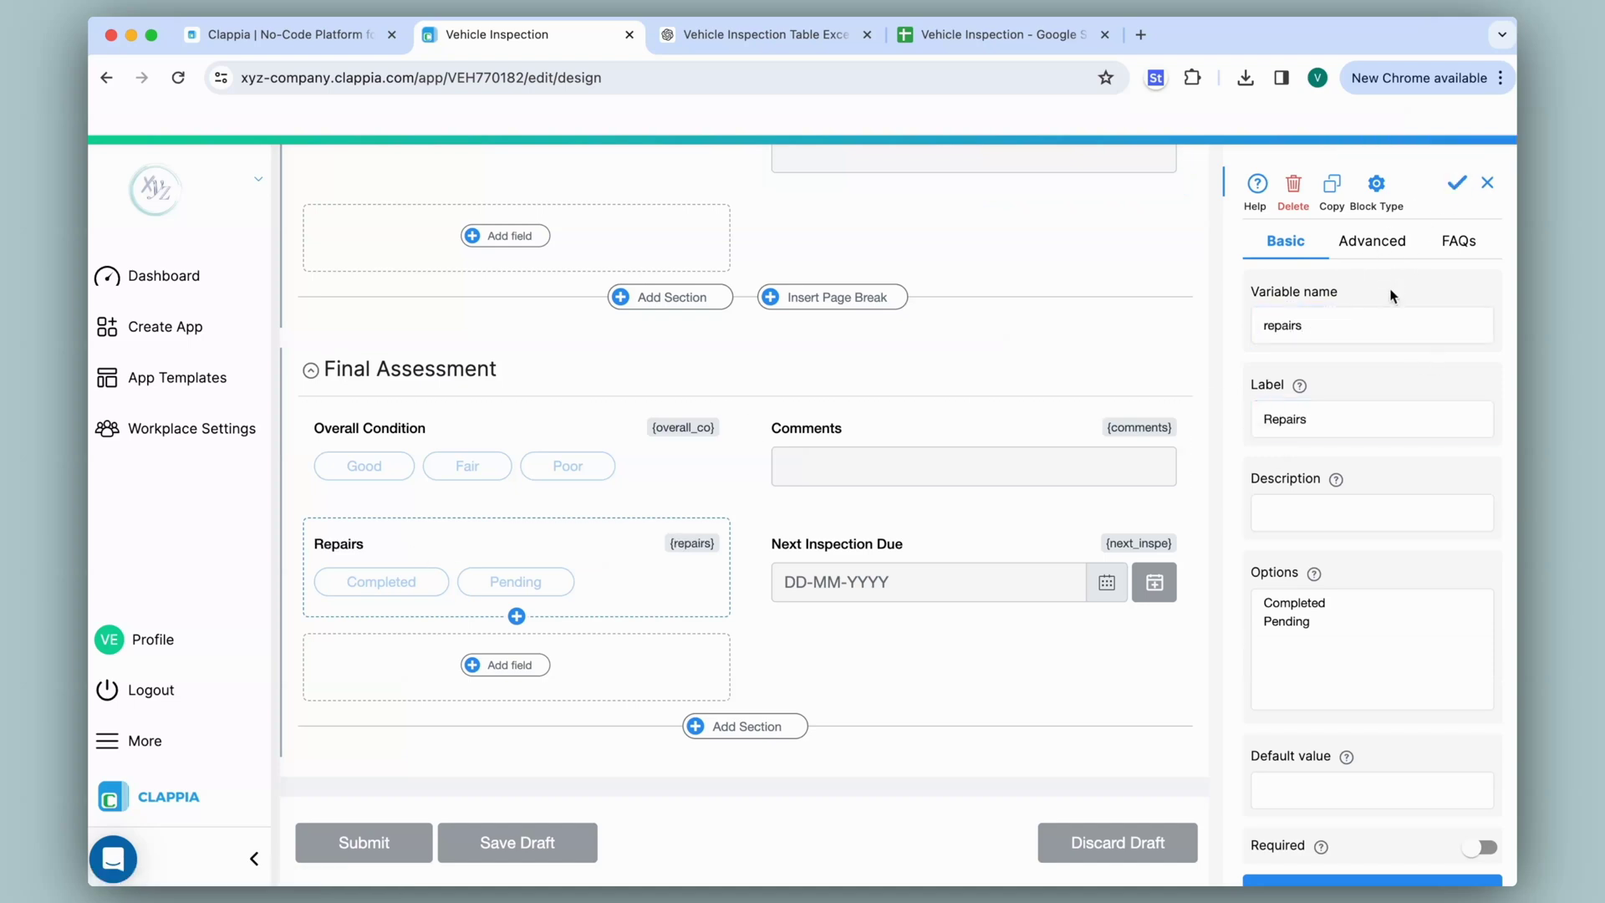
- Make the Repairs field required and save it
scroll(1389, 402, down, 1)
click(1469, 811)
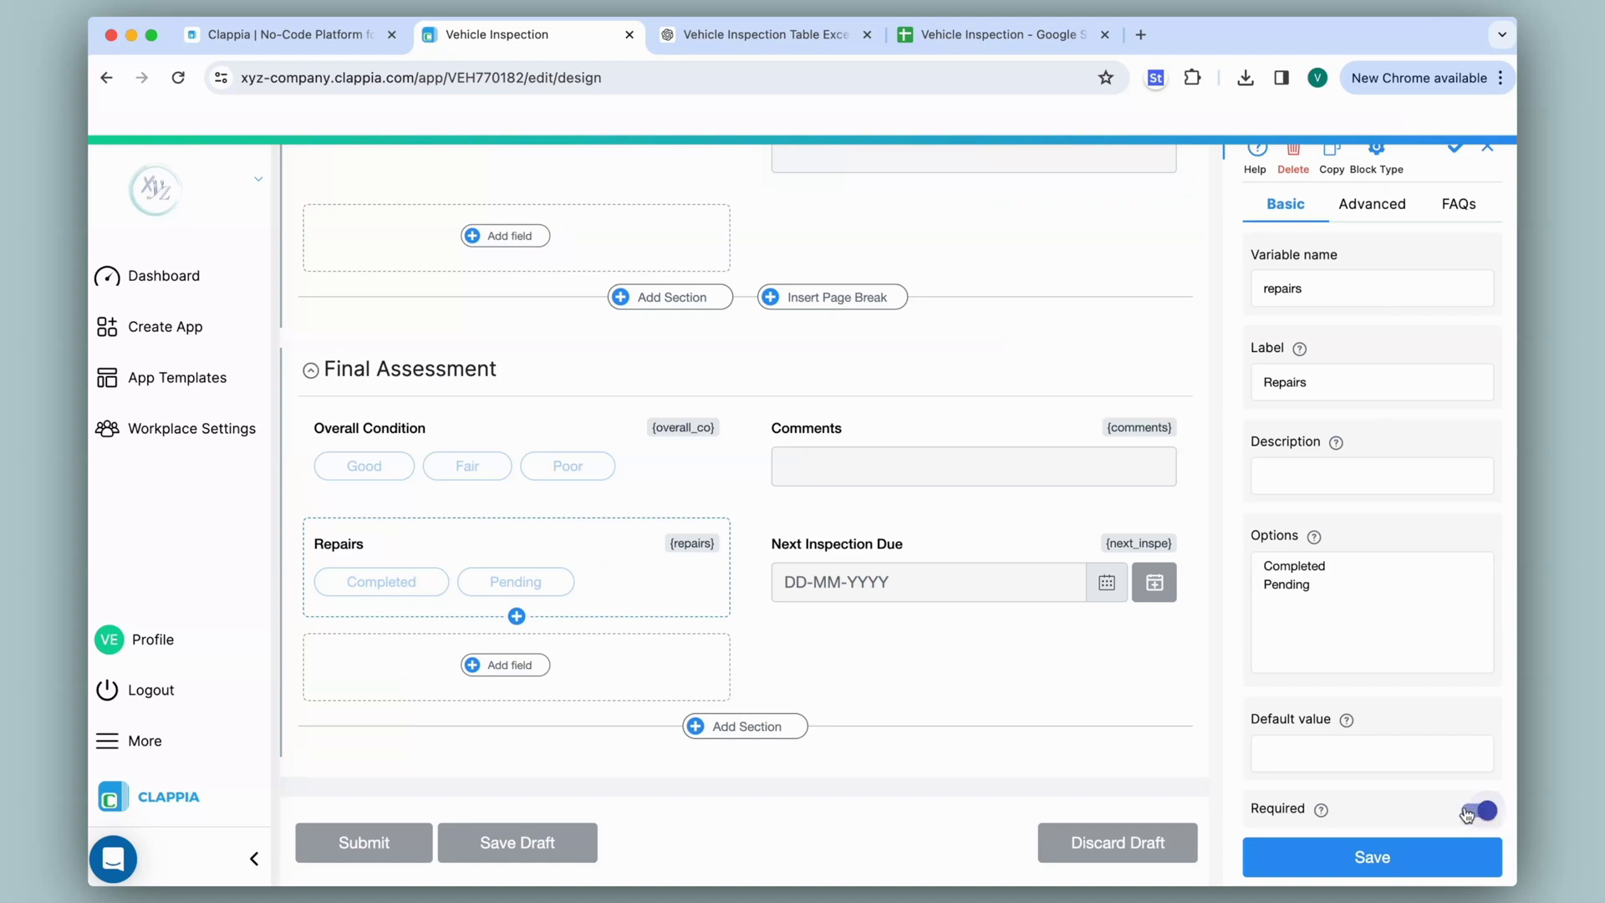
click(1378, 861)
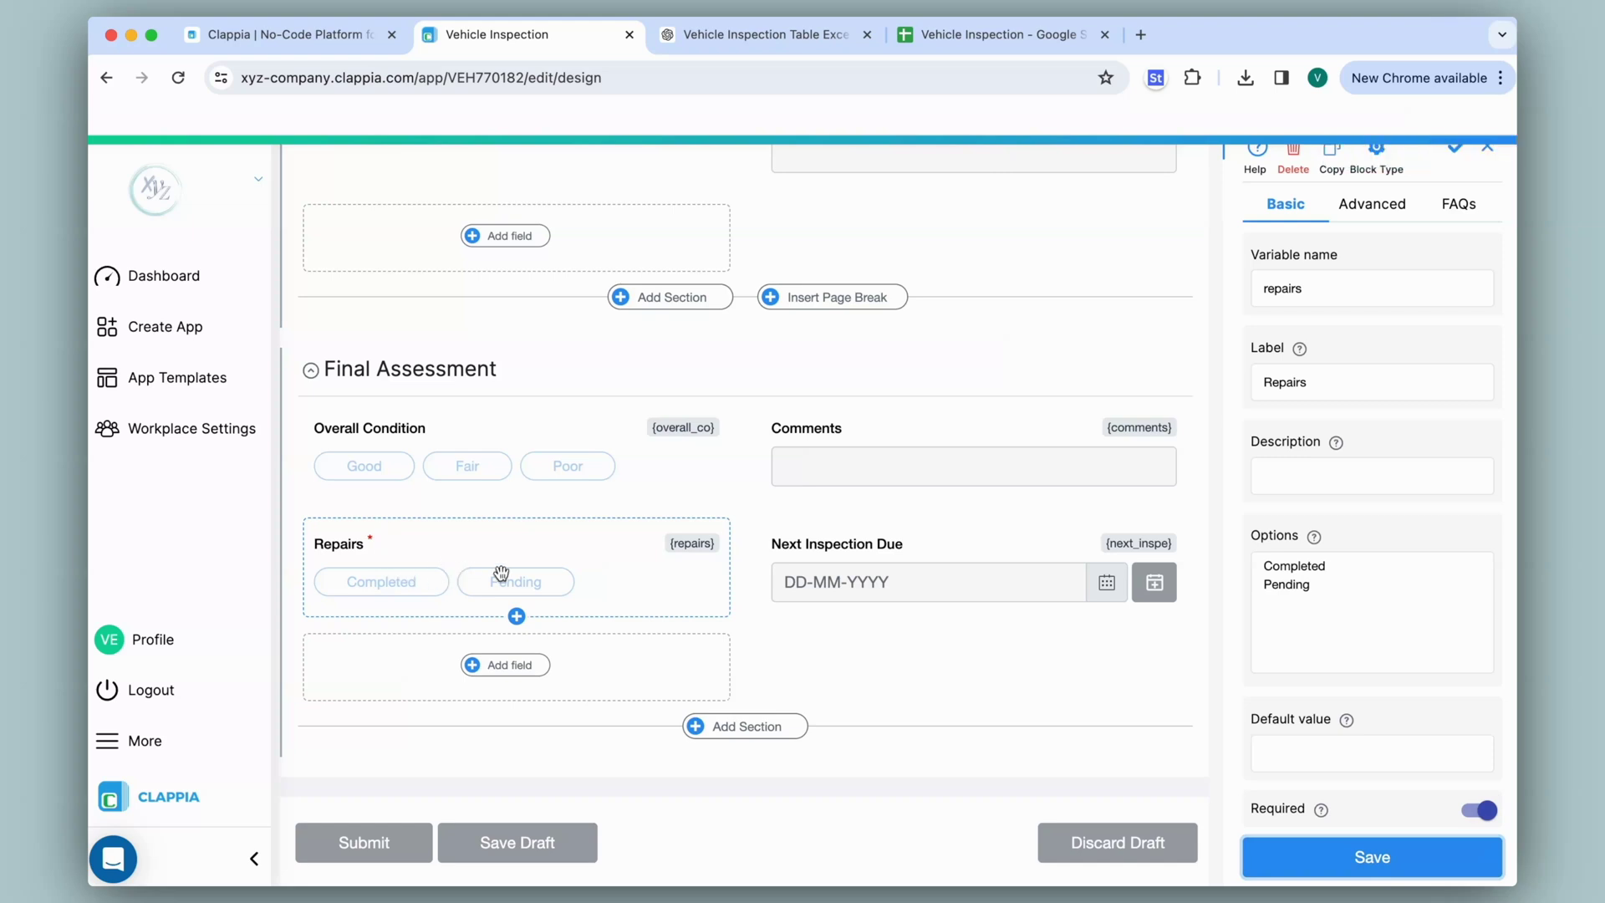
- Make the Next Inspection Due field in Final Assessment required and save it
click(929, 551)
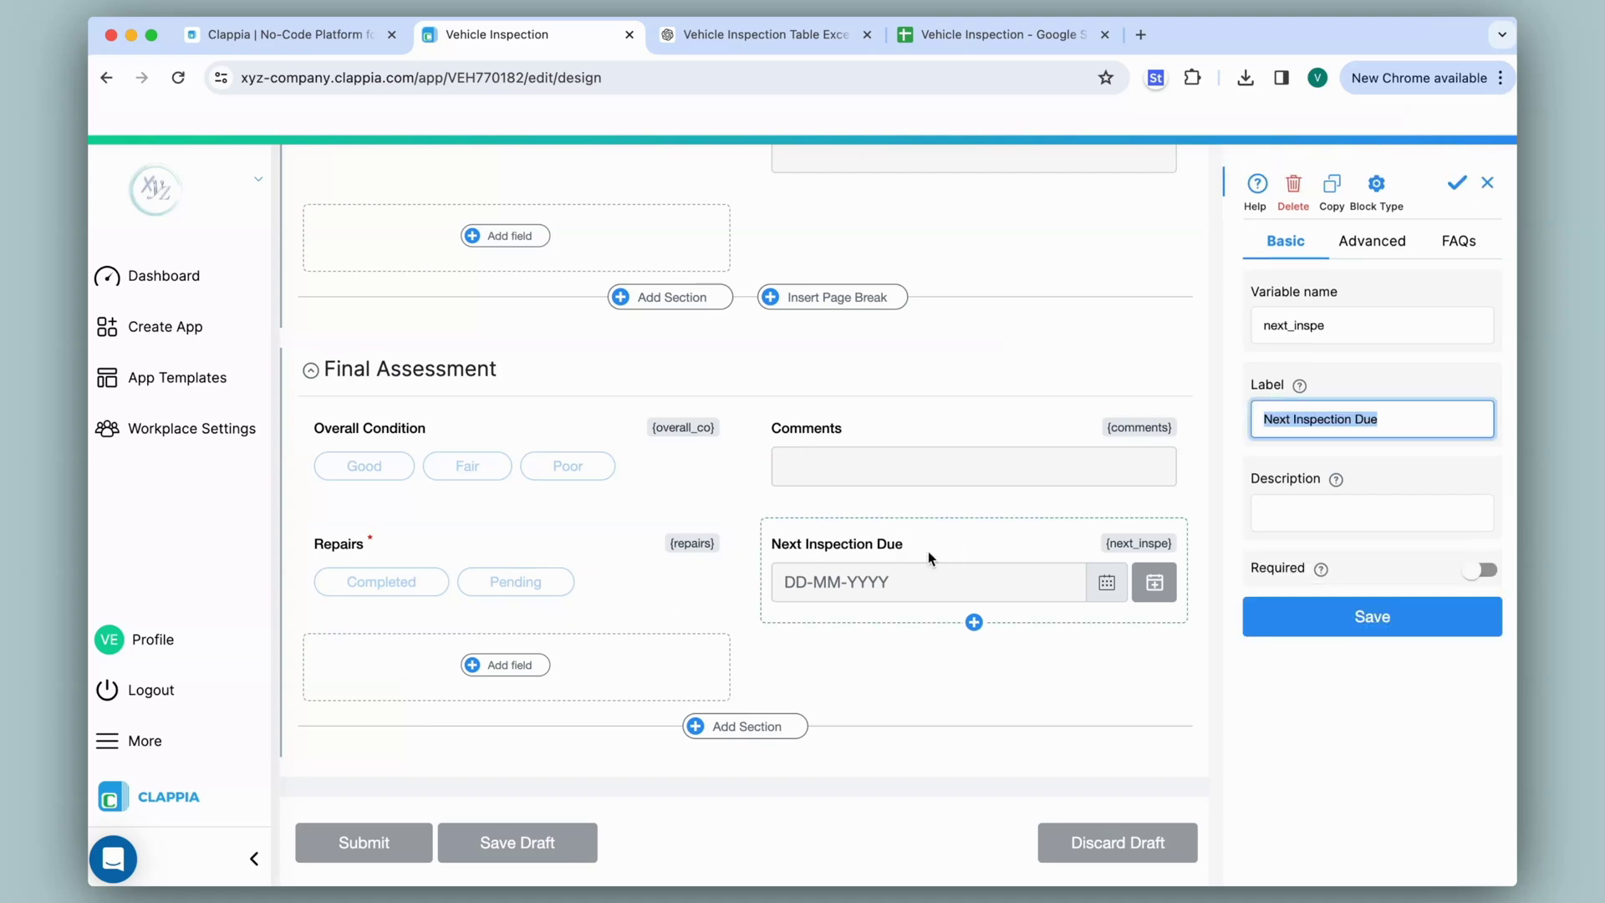
click(1480, 570)
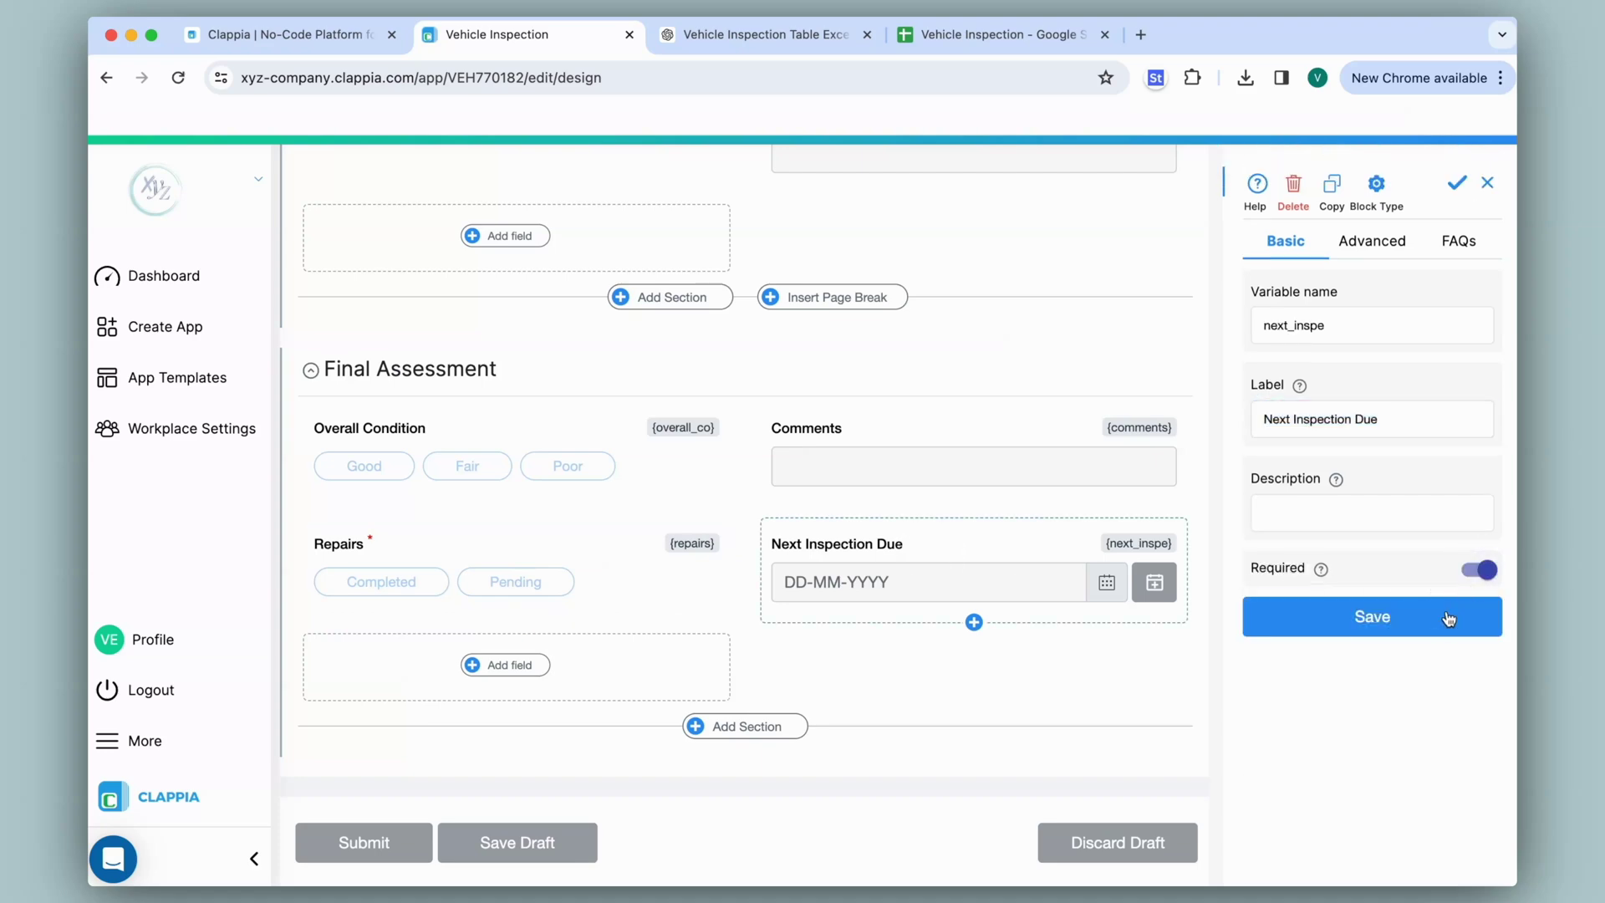
click(1441, 626)
- Add a Signature field after Repairs in the Final Assessment section and save it
click(507, 665)
scroll(585, 635, down, 5)
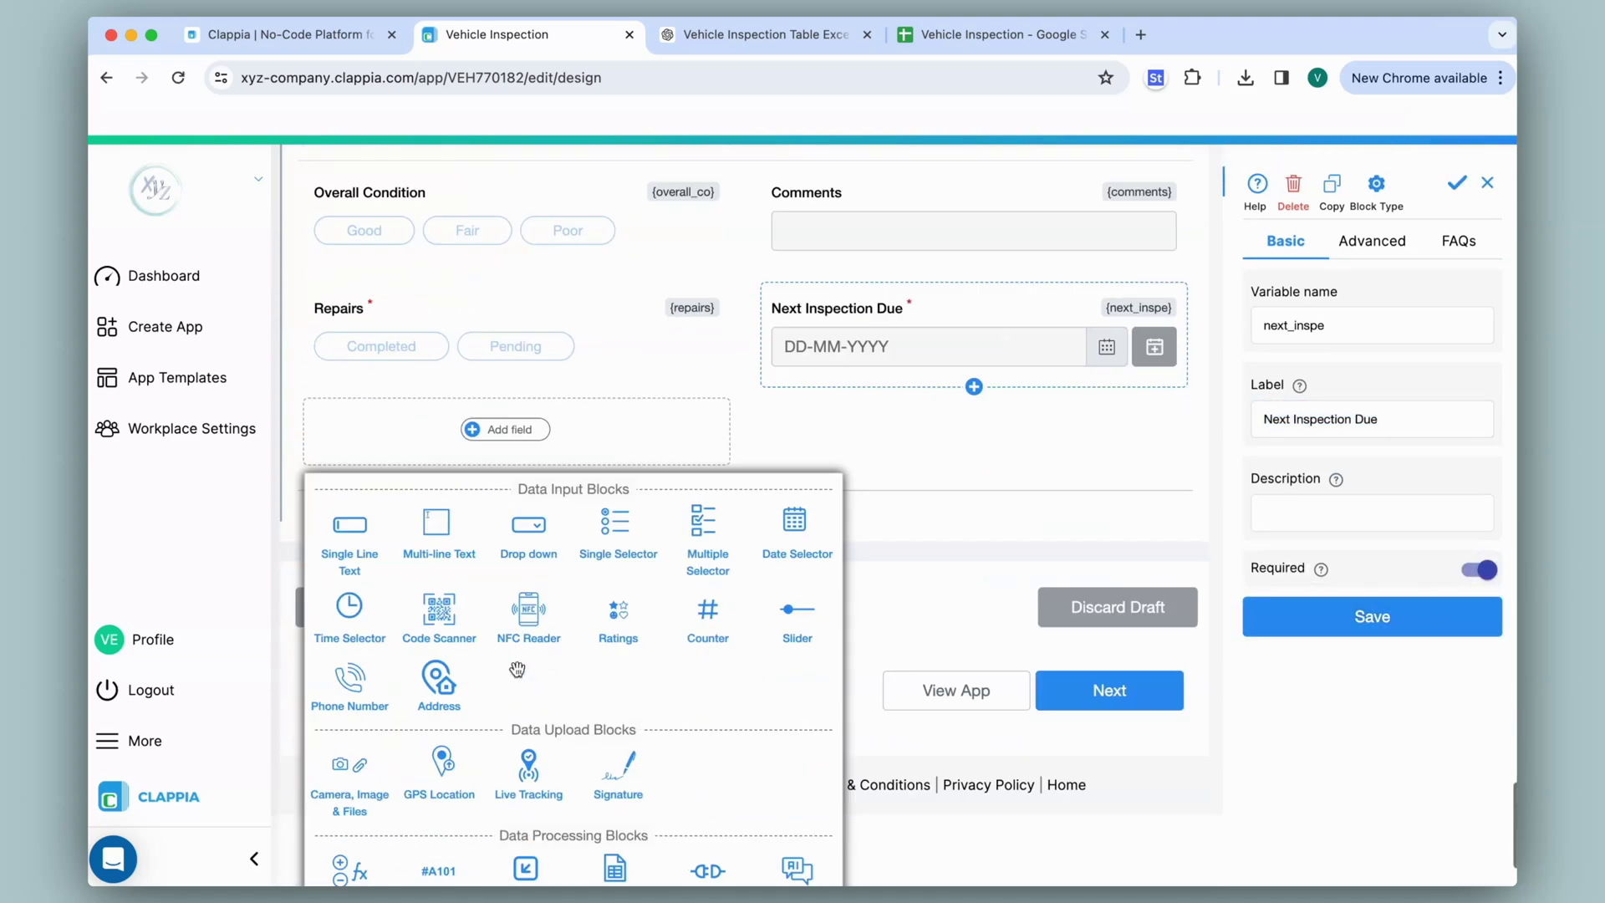
click(619, 635)
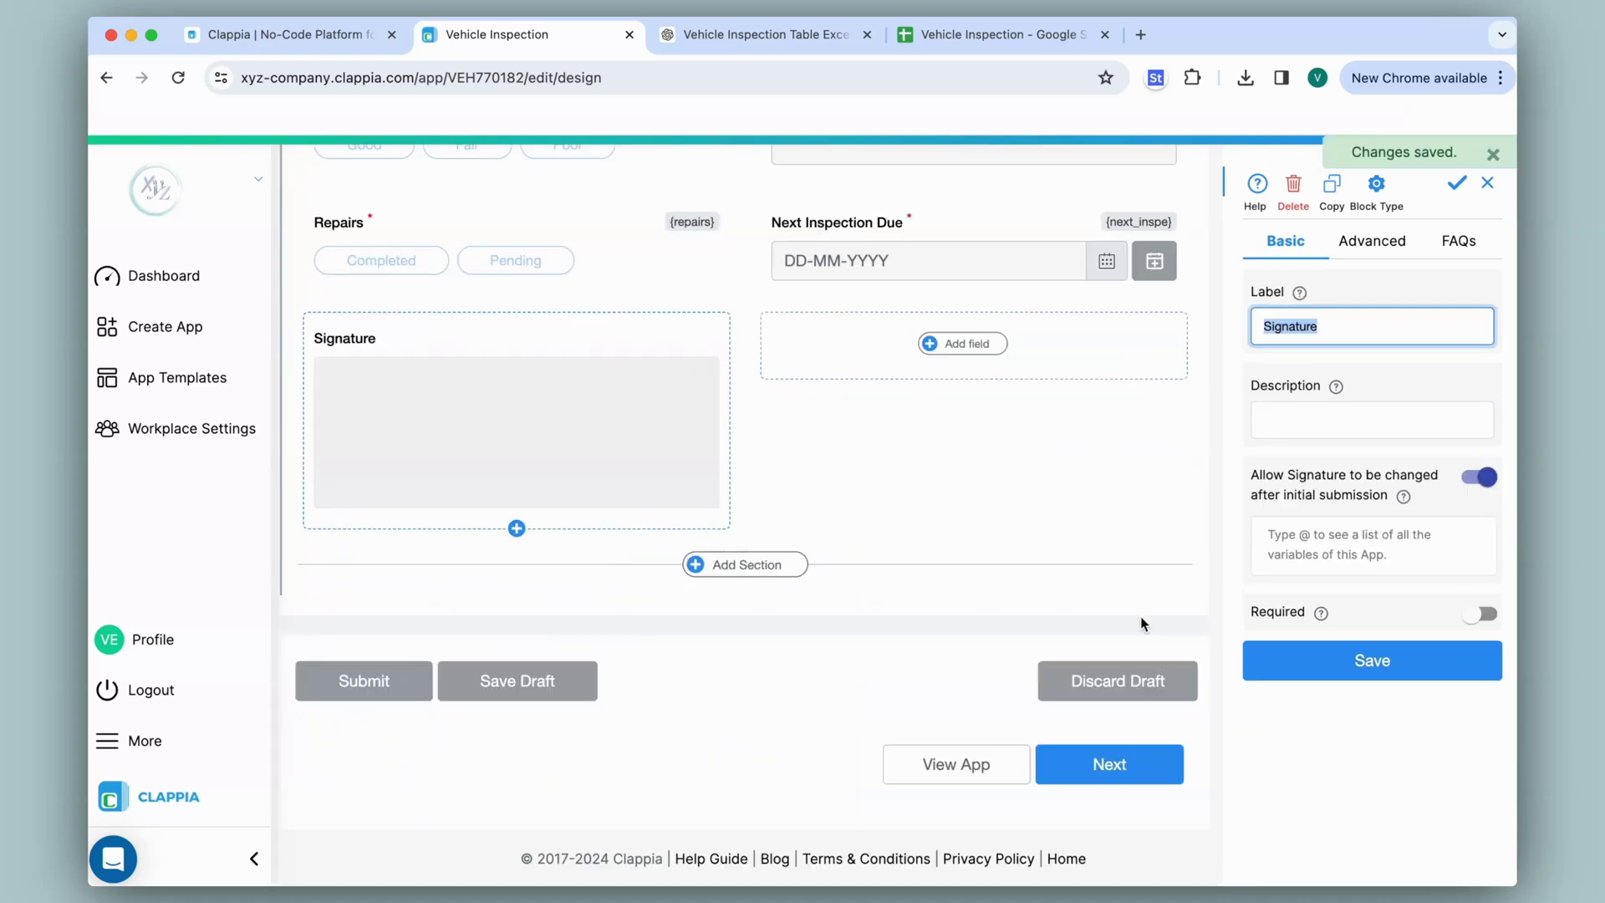
click(1380, 669)
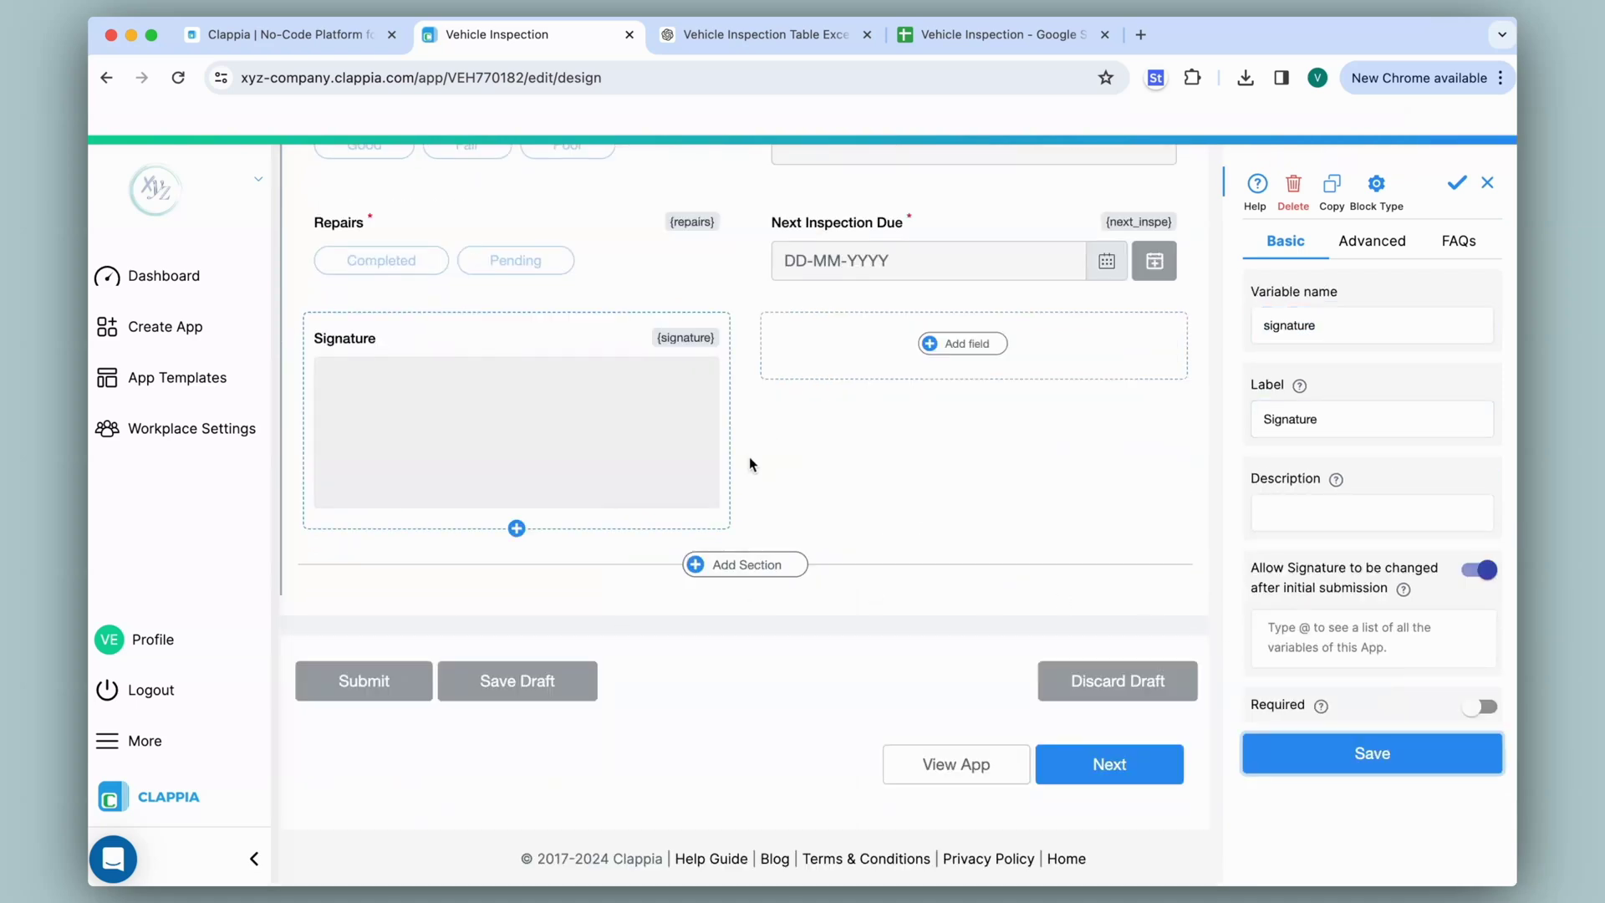
- Preview the form in the app's home view, test Repairs as Completed in Final Assessment, and return to the design
scroll(749, 457, up, 10)
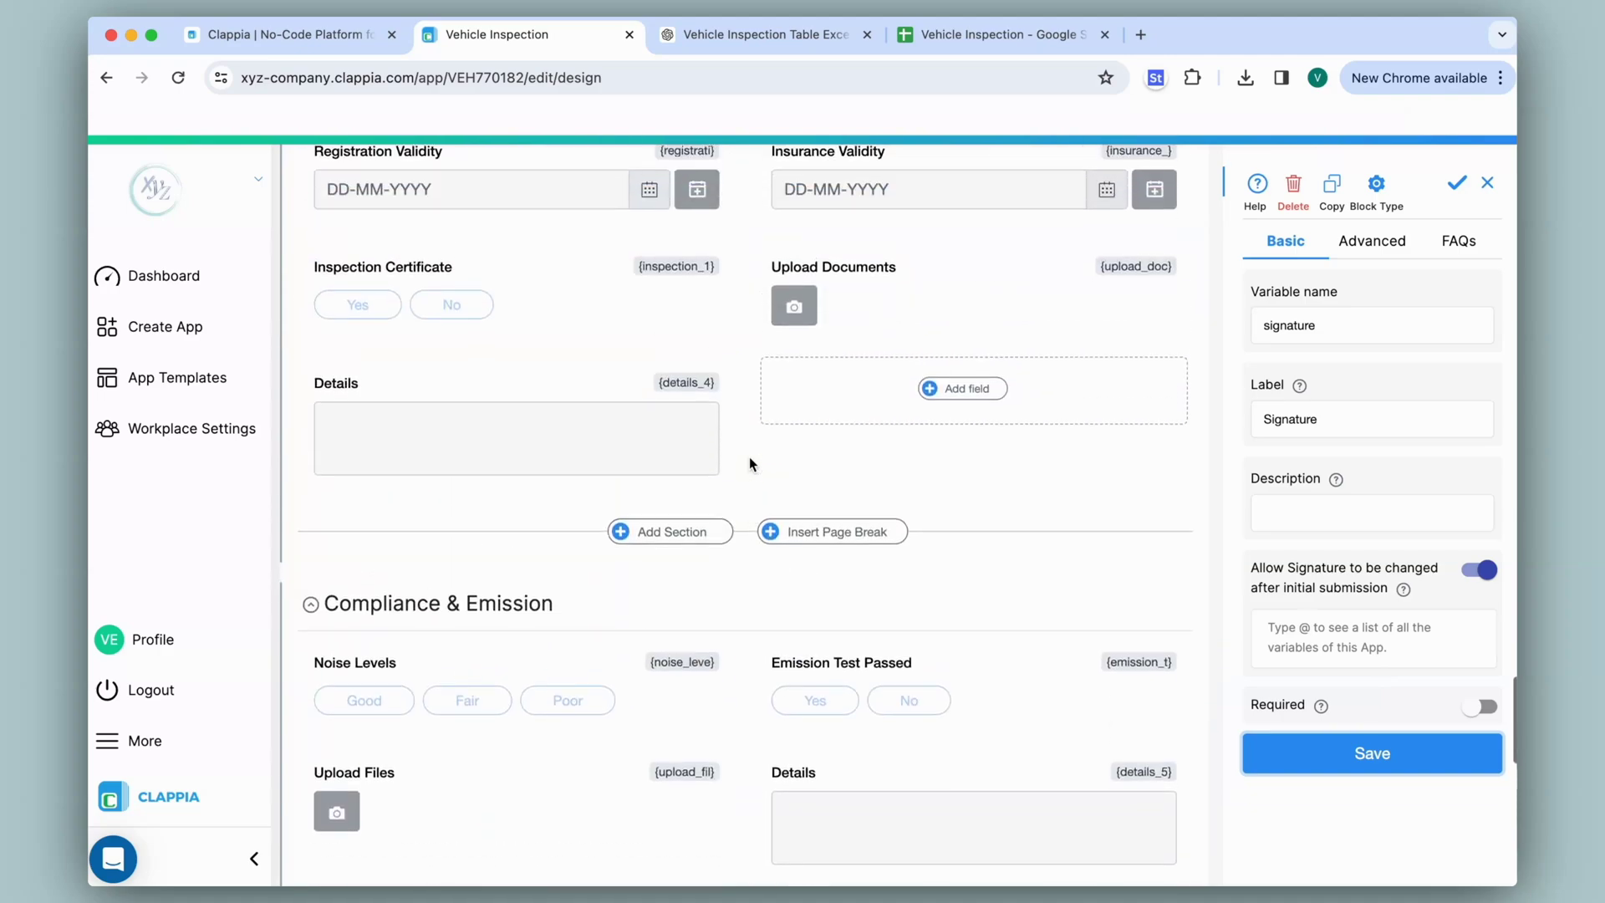
scroll(750, 464, up, 20)
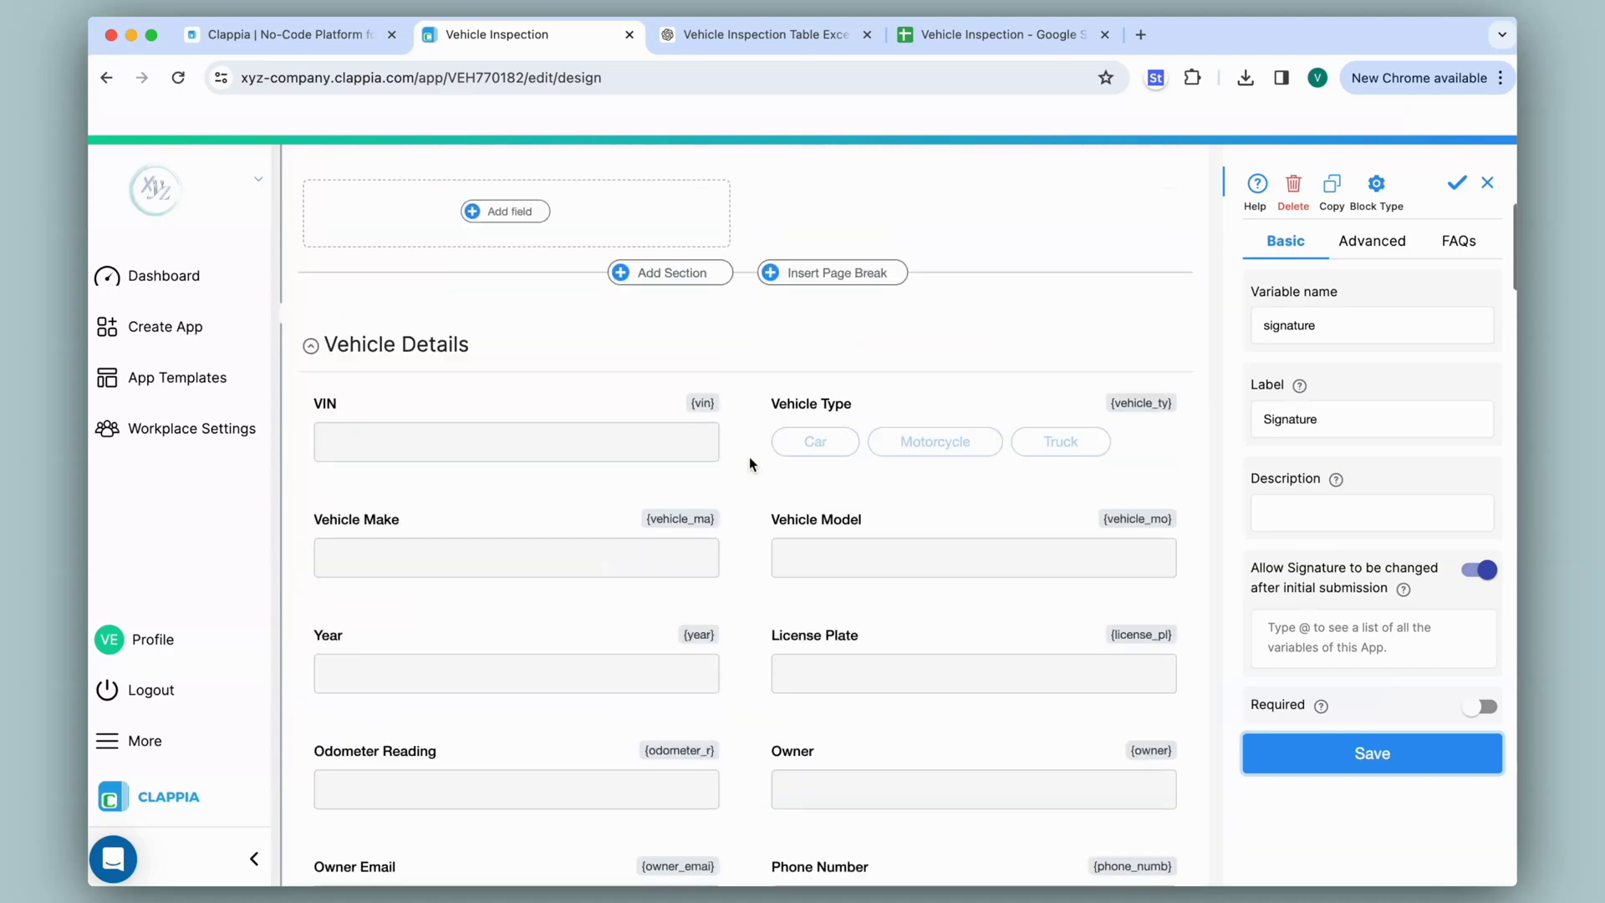
scroll(749, 456, up, 5)
click(638, 168)
scroll(857, 450, down, 20)
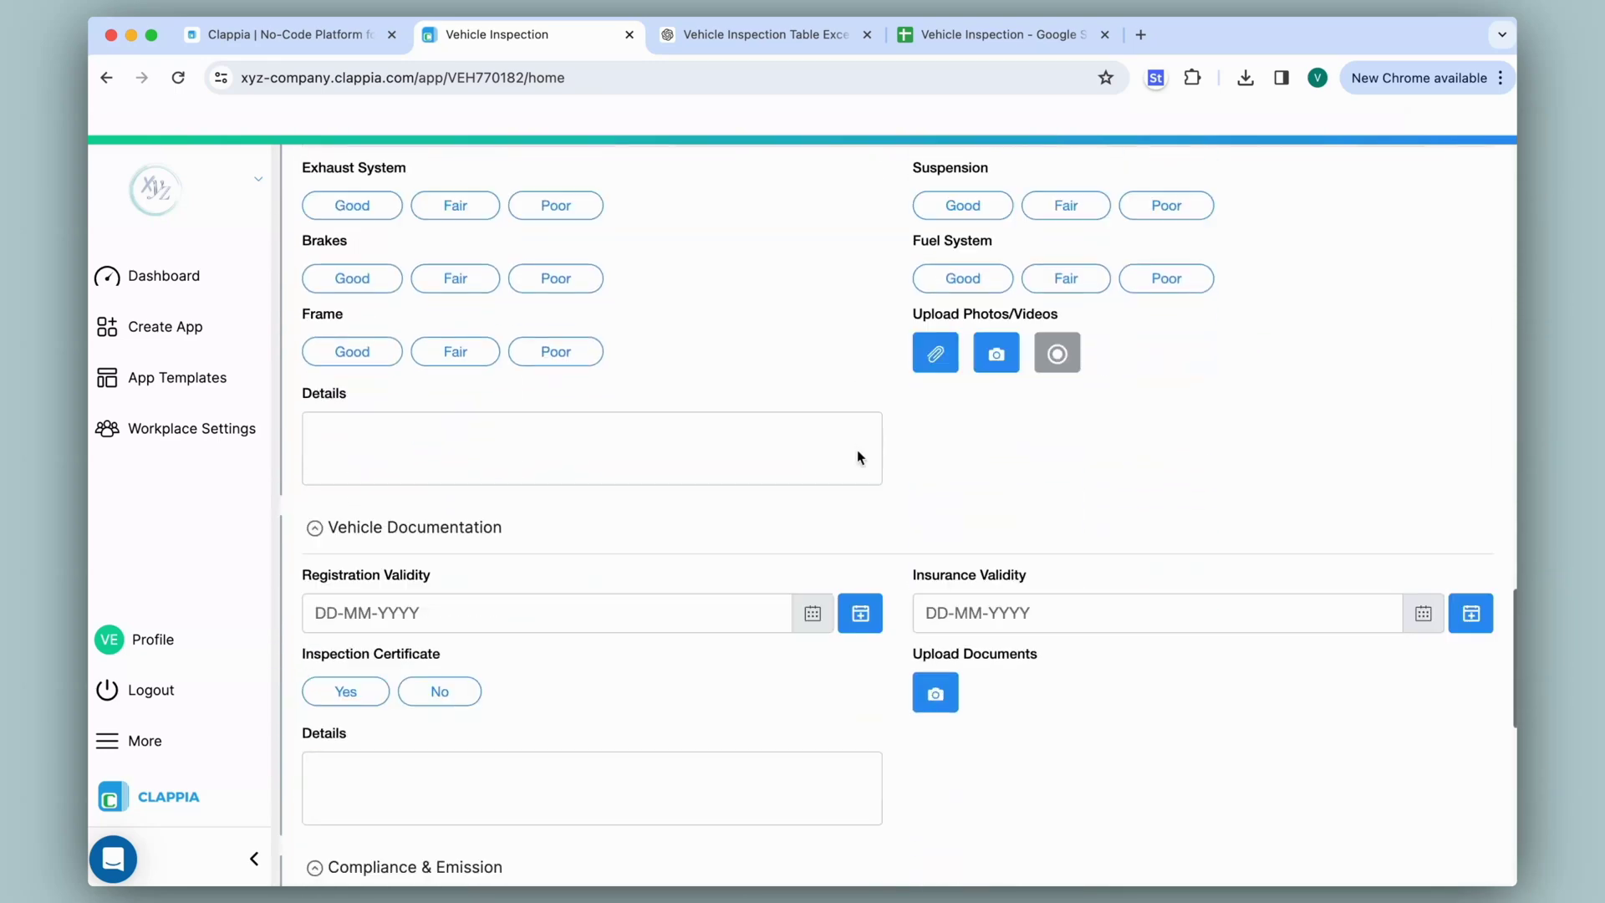
scroll(857, 456, down, 15)
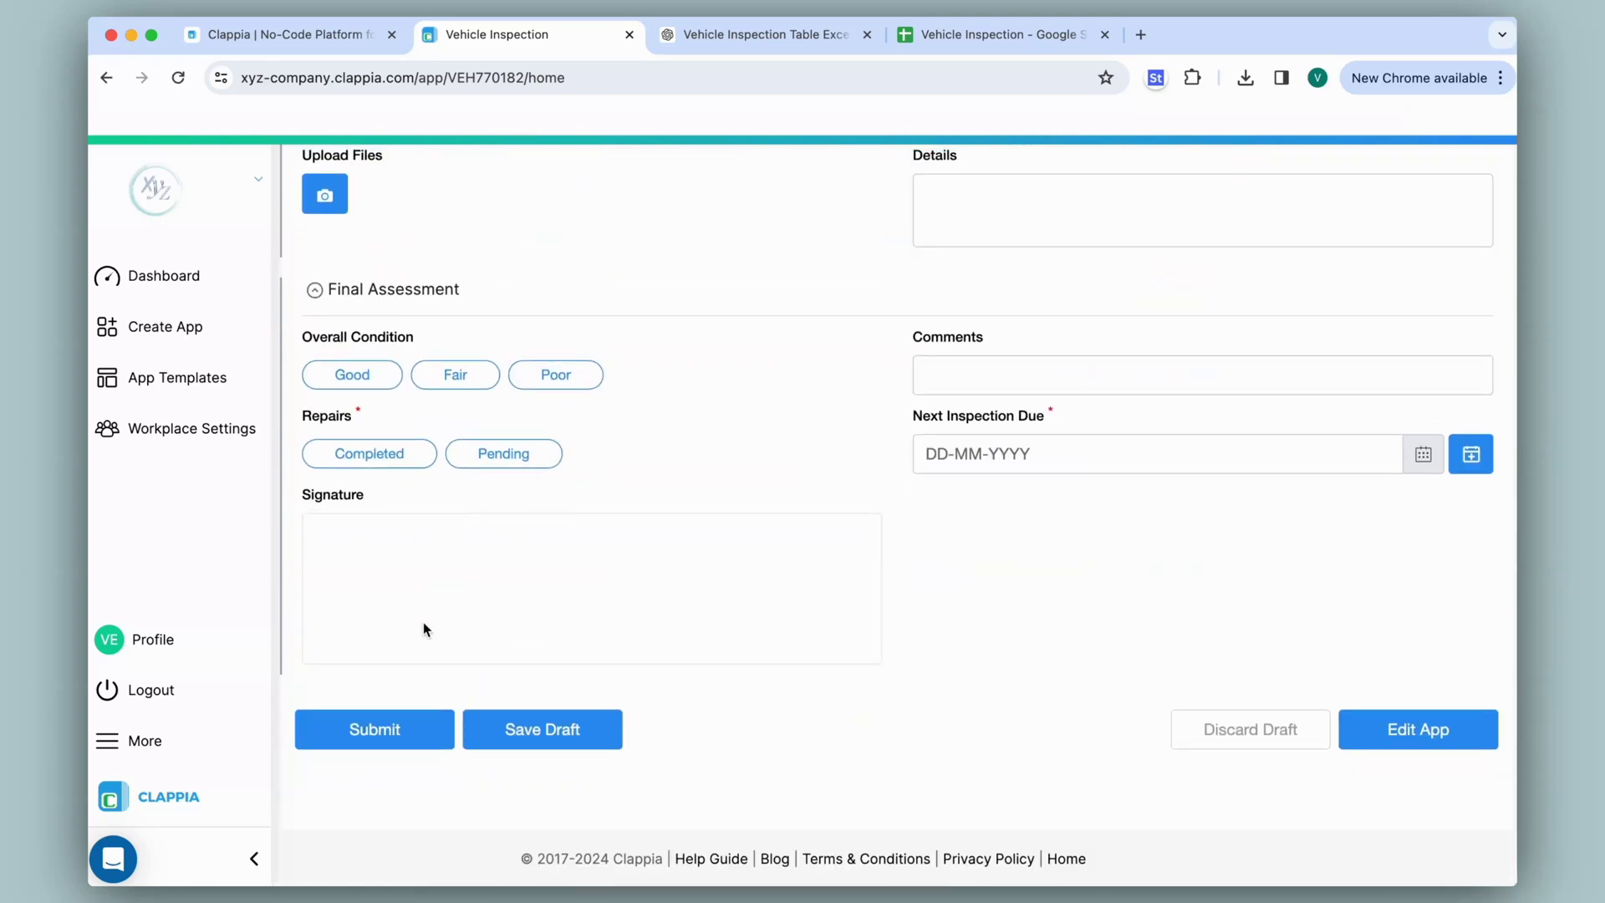
click(386, 458)
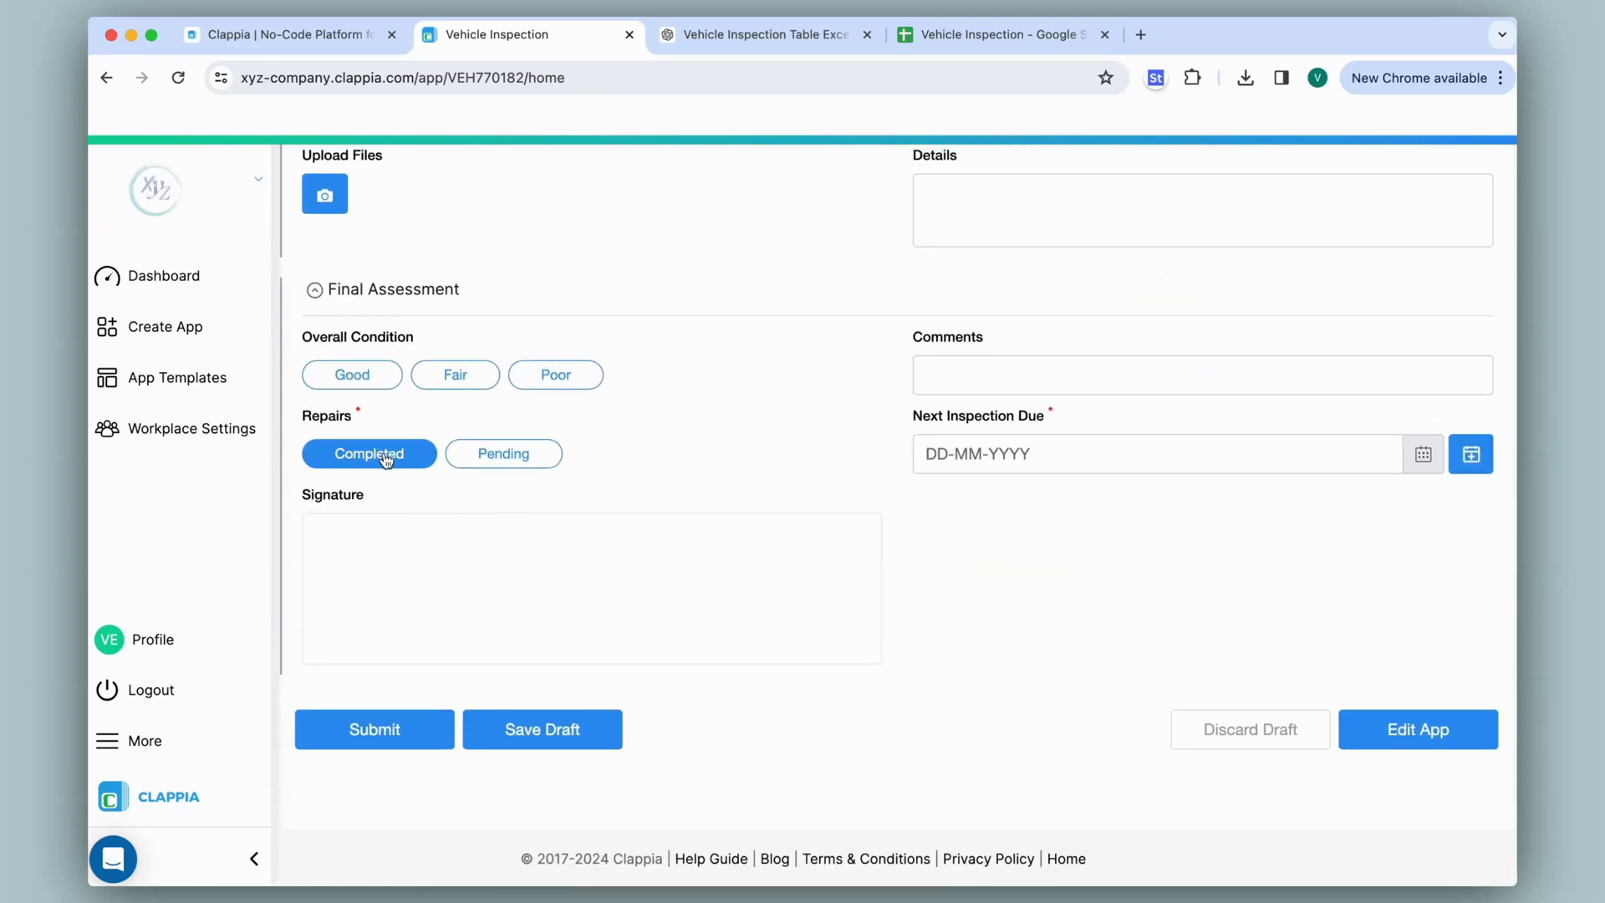
scroll(896, 401, up, 20)
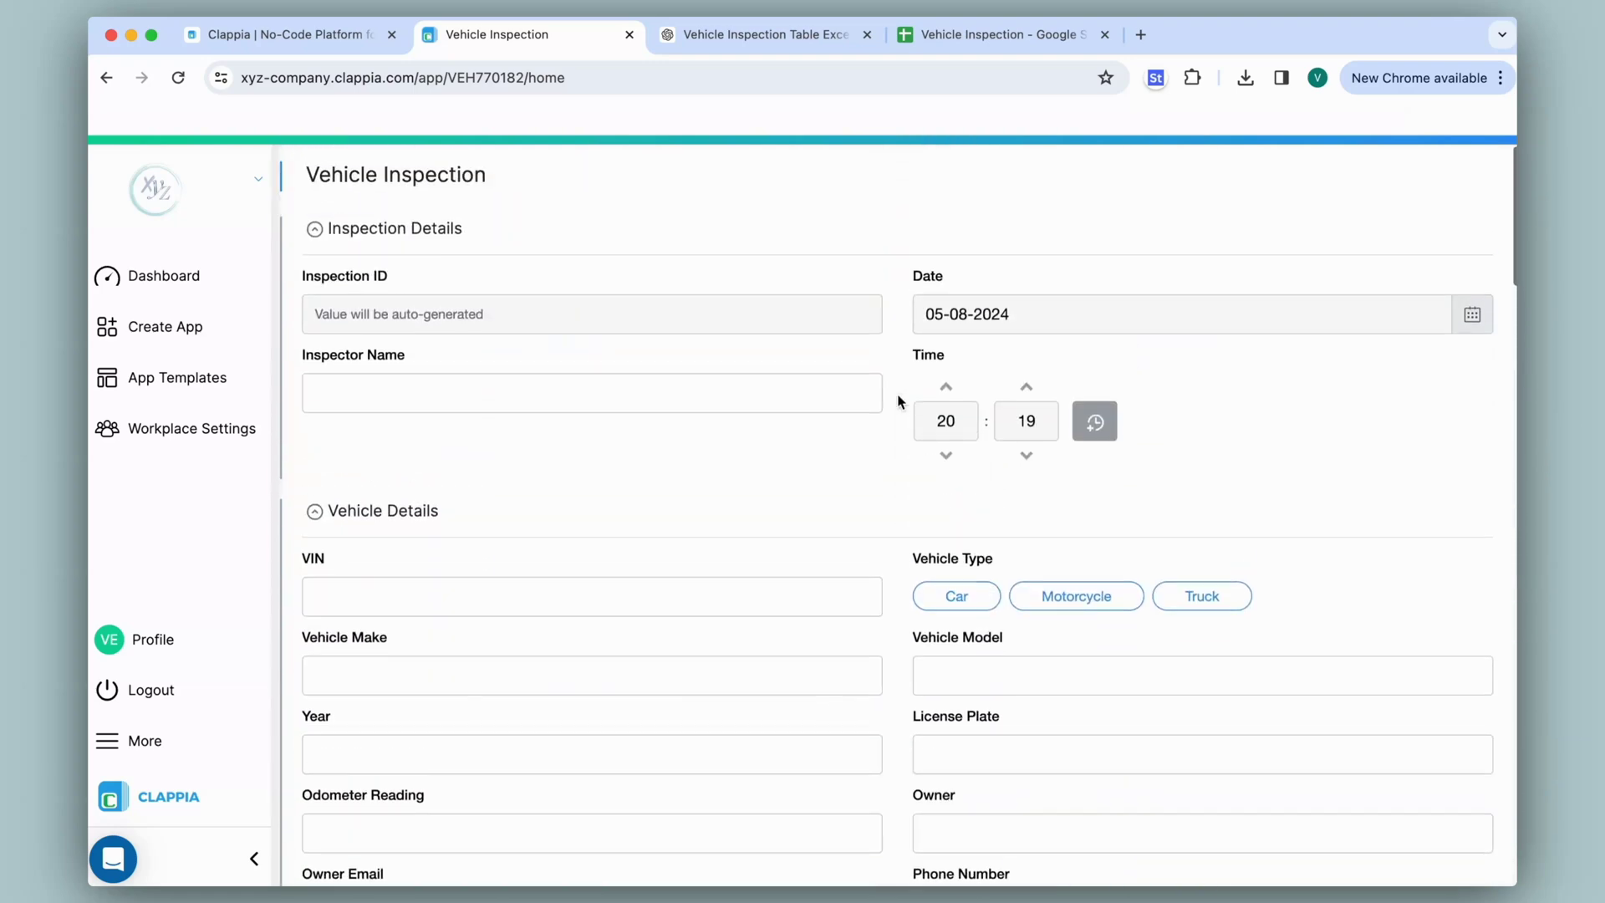
click(357, 178)
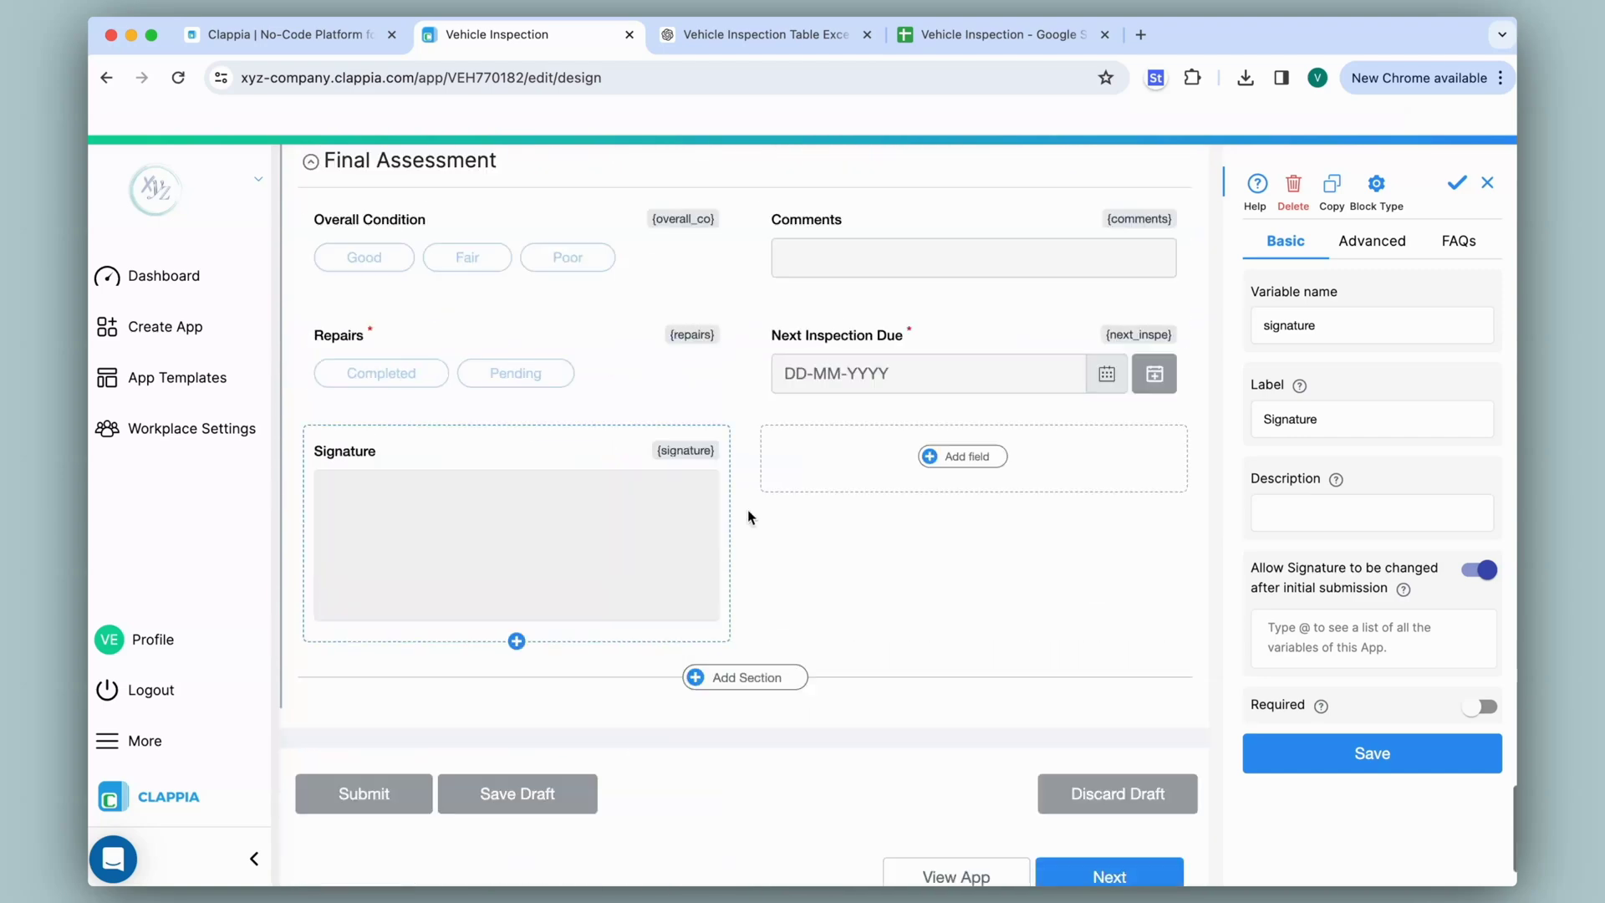
- Set the Signature field to display only if {repairs}="Completed" and save it
click(591, 410)
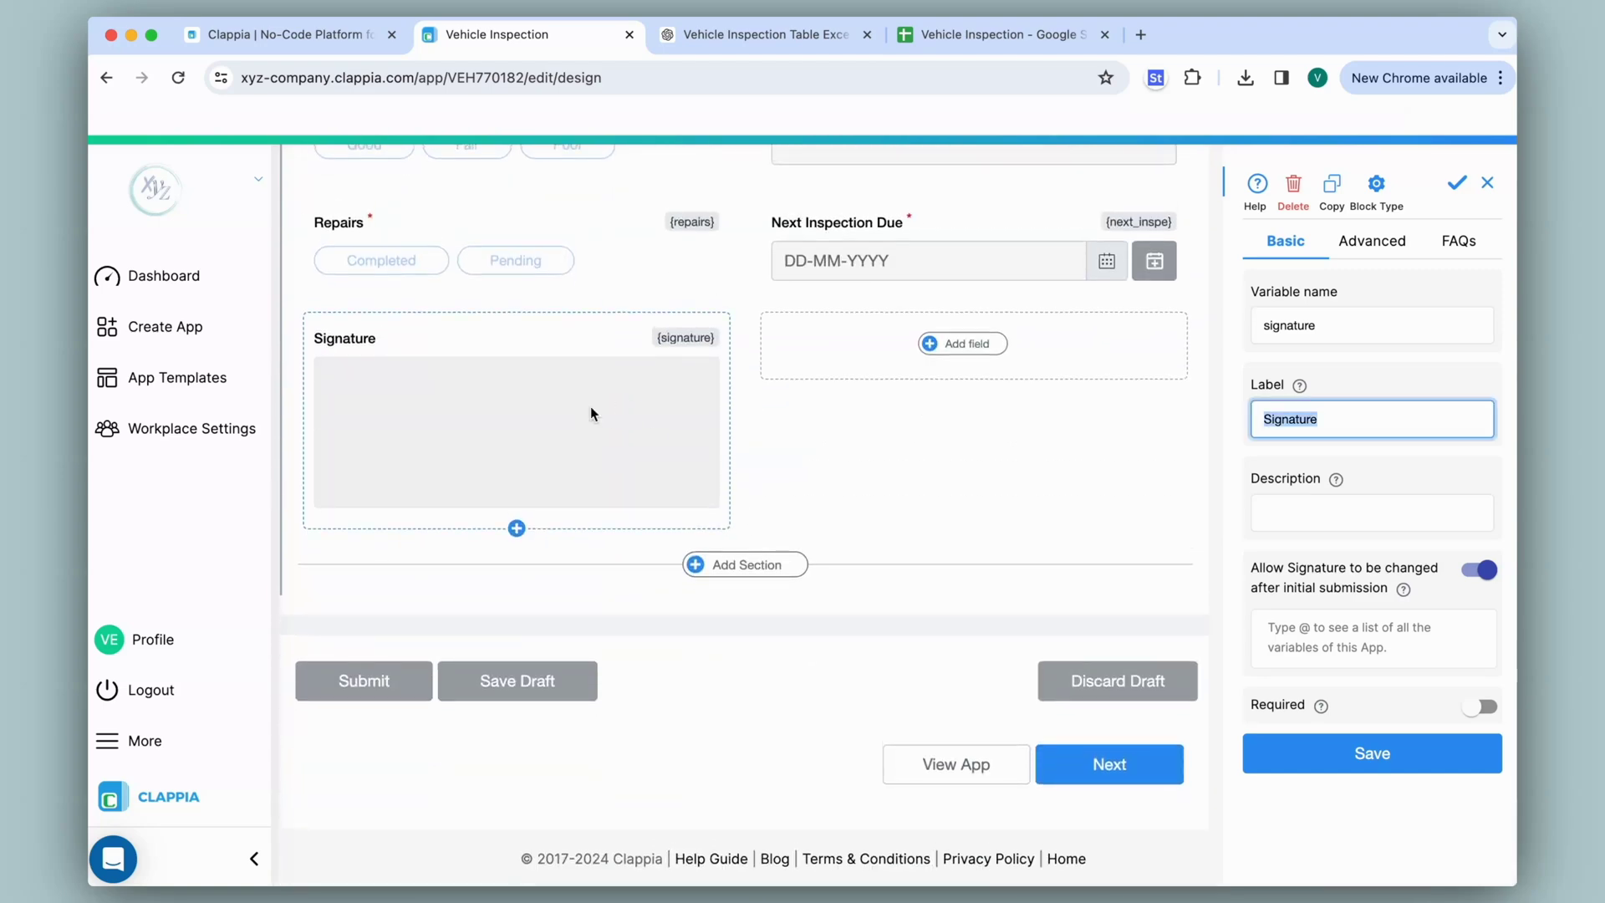
click(1375, 242)
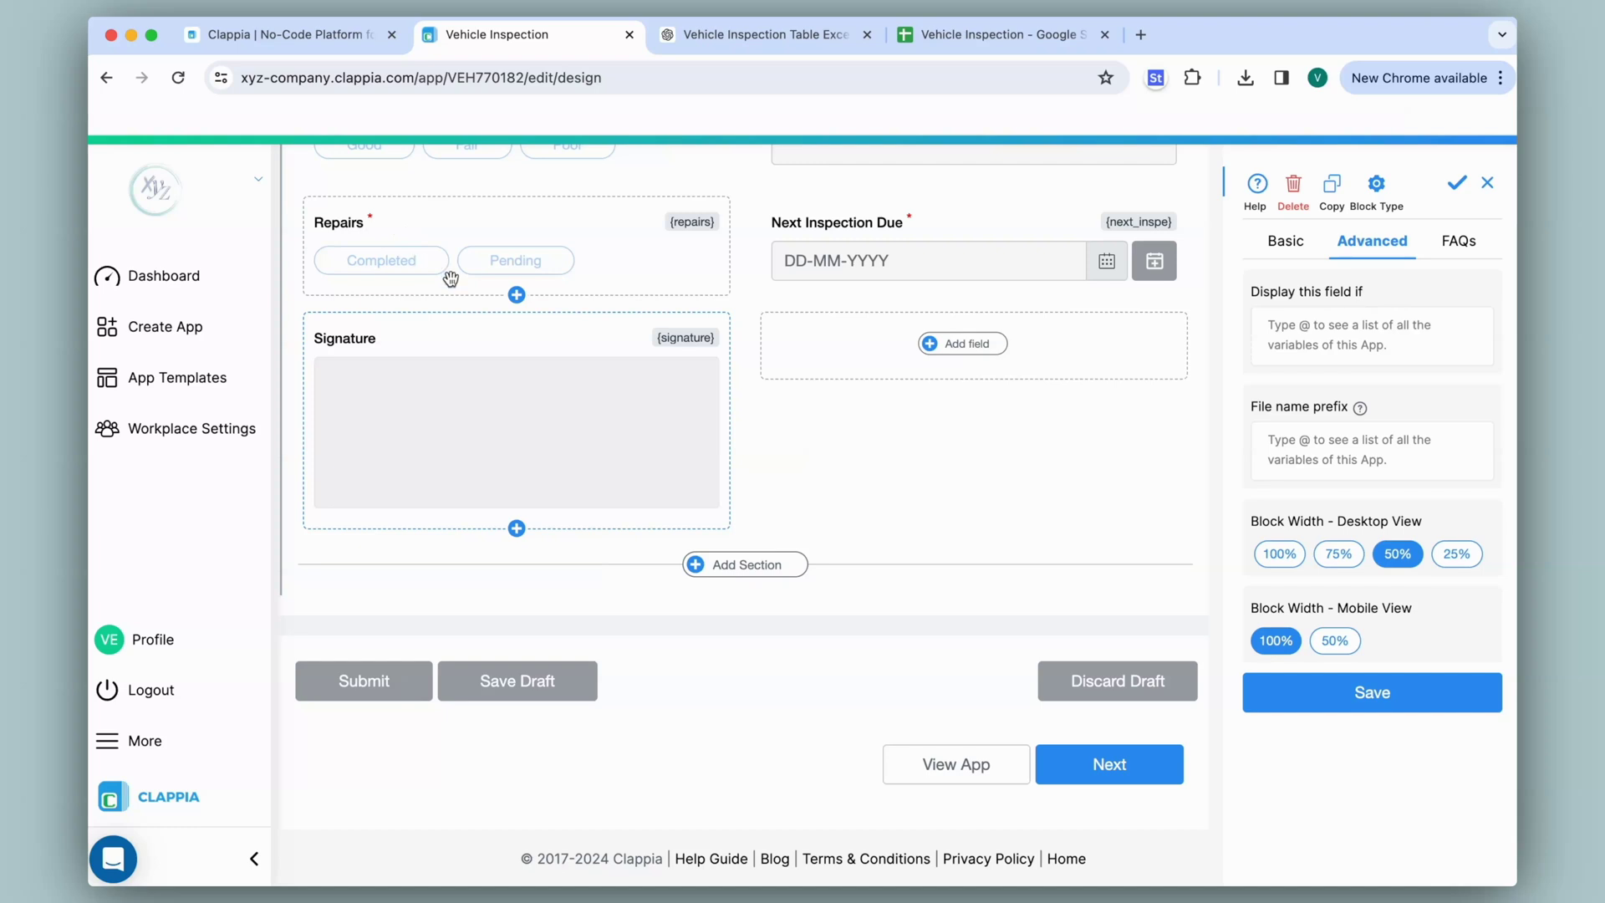
click(1325, 341)
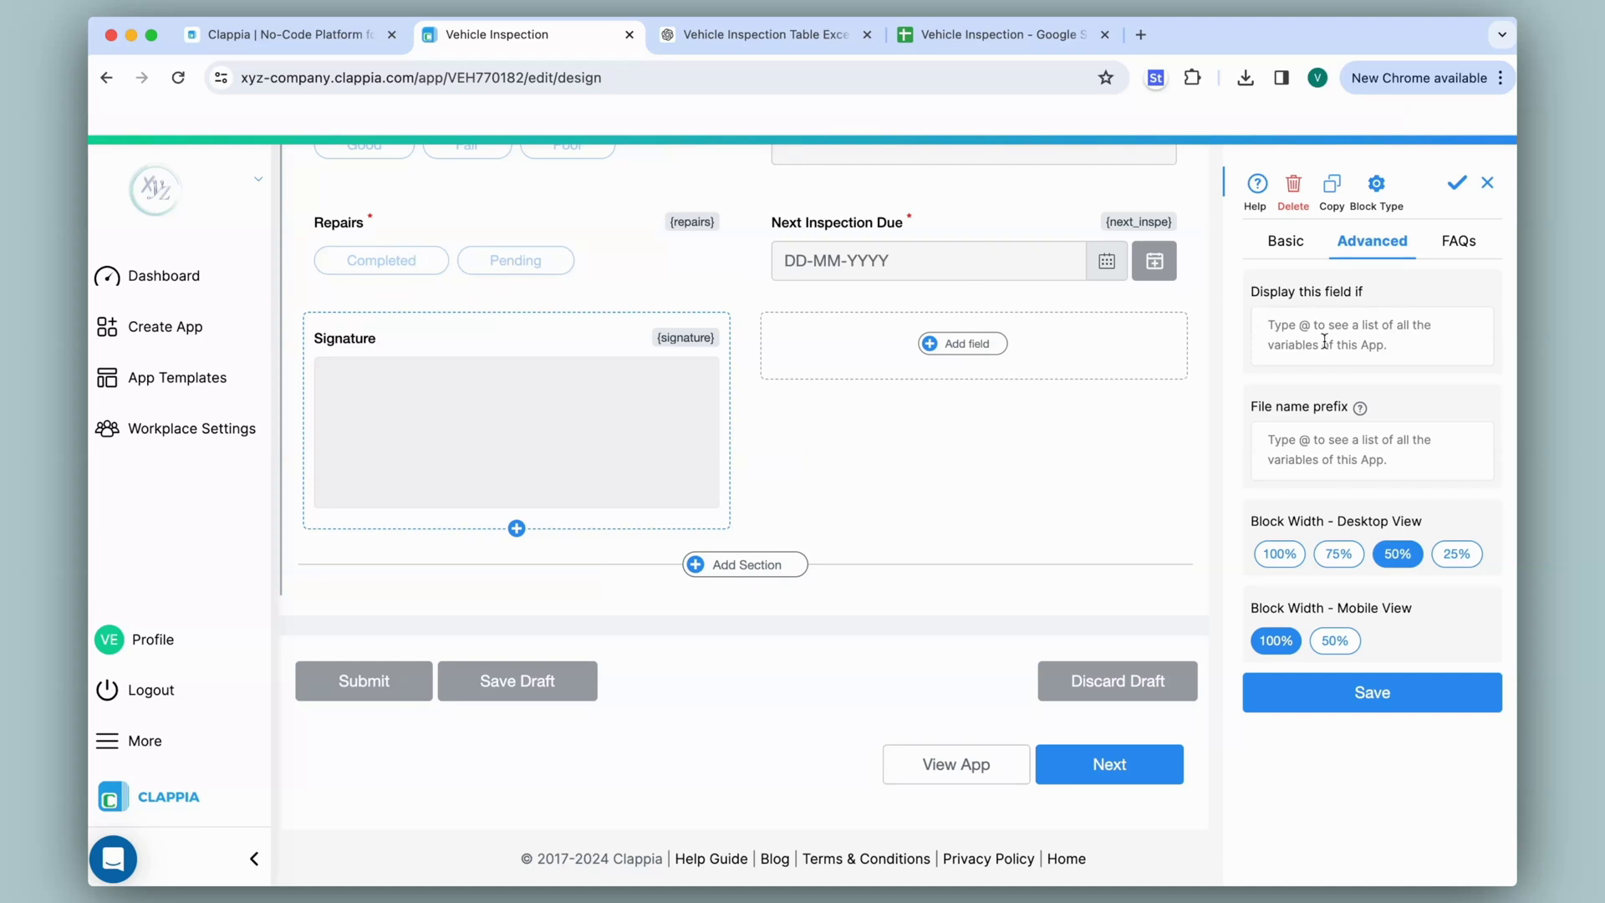
text(@repairs)
key(Return)
text(="Completed")
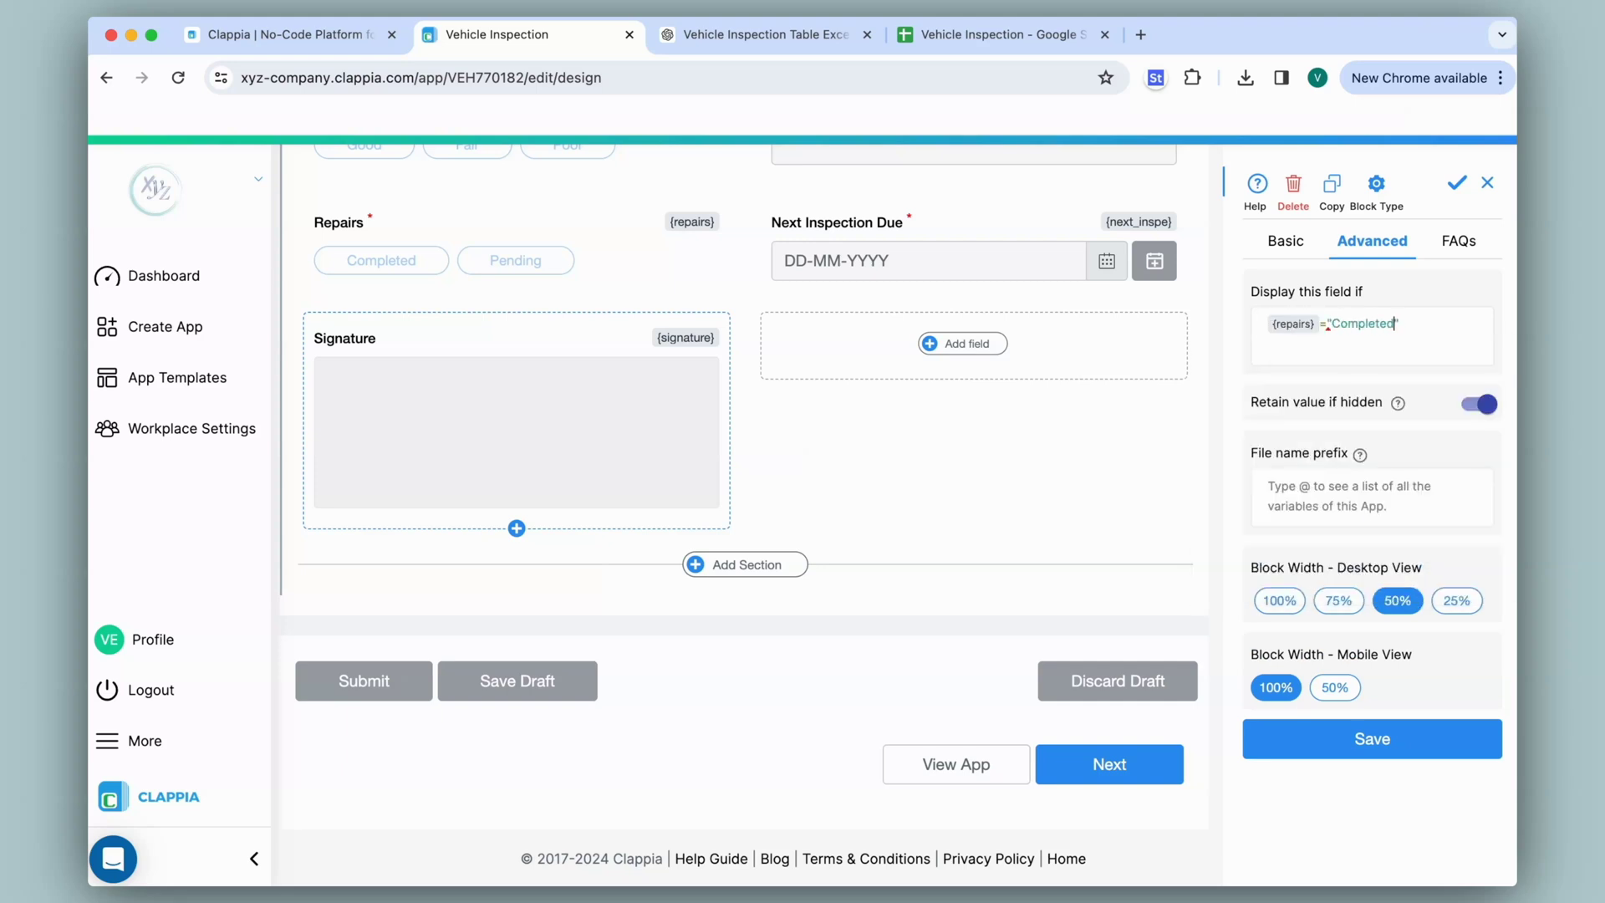
click(1456, 182)
- Test the Signature display condition in the live app with Repairs set to Completed and Pending, and return to the design
scroll(754, 450, up, 15)
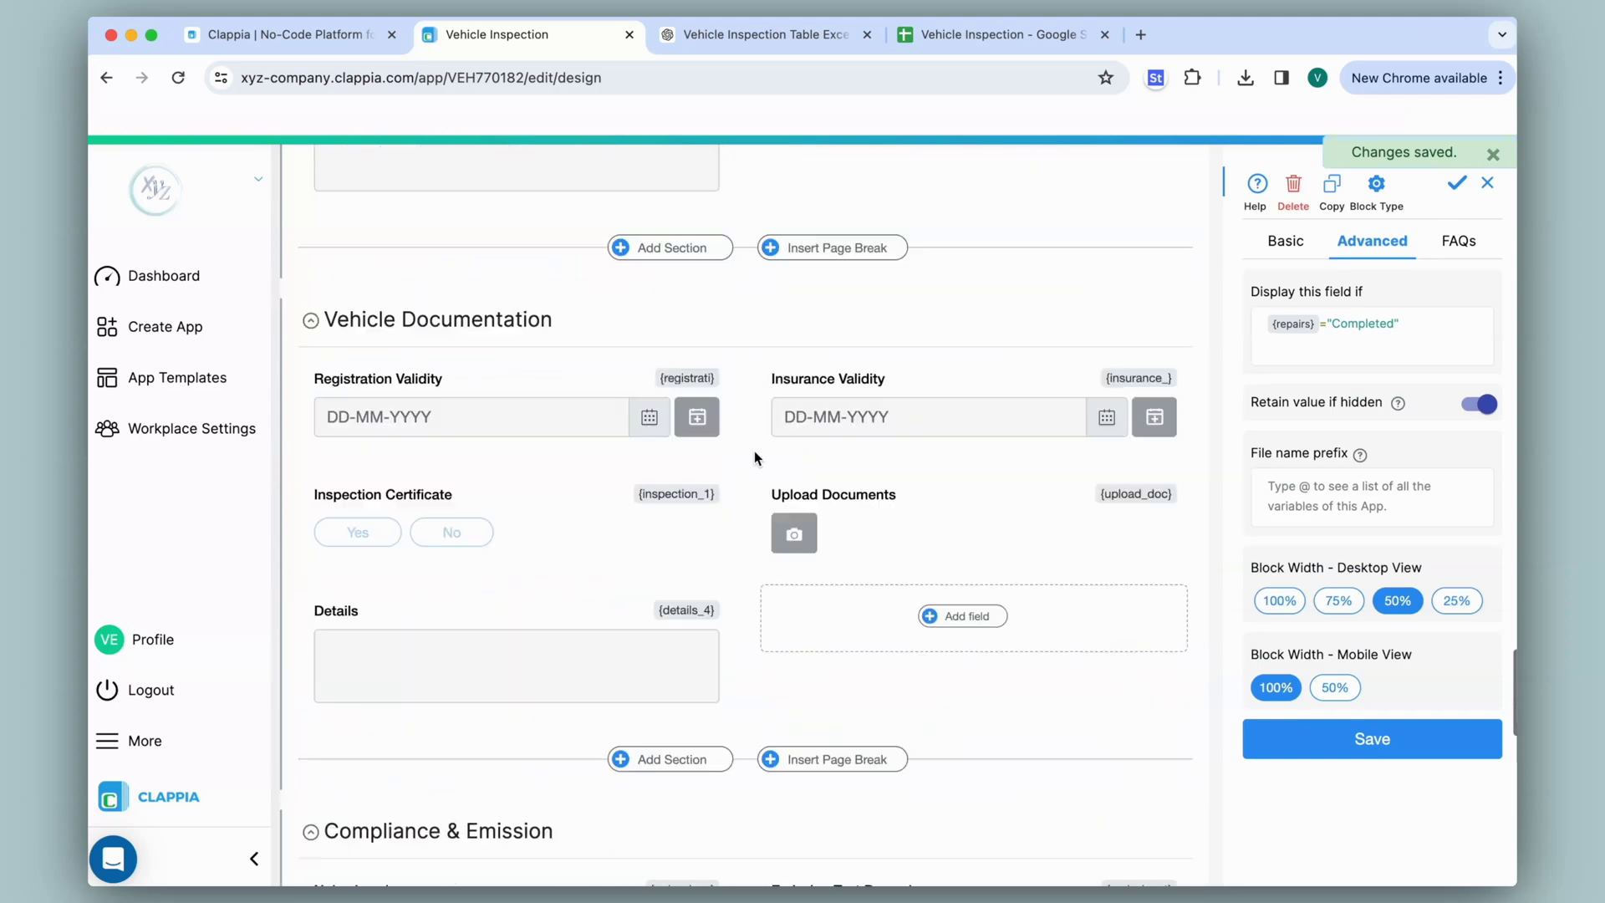
scroll(755, 450, up, 10)
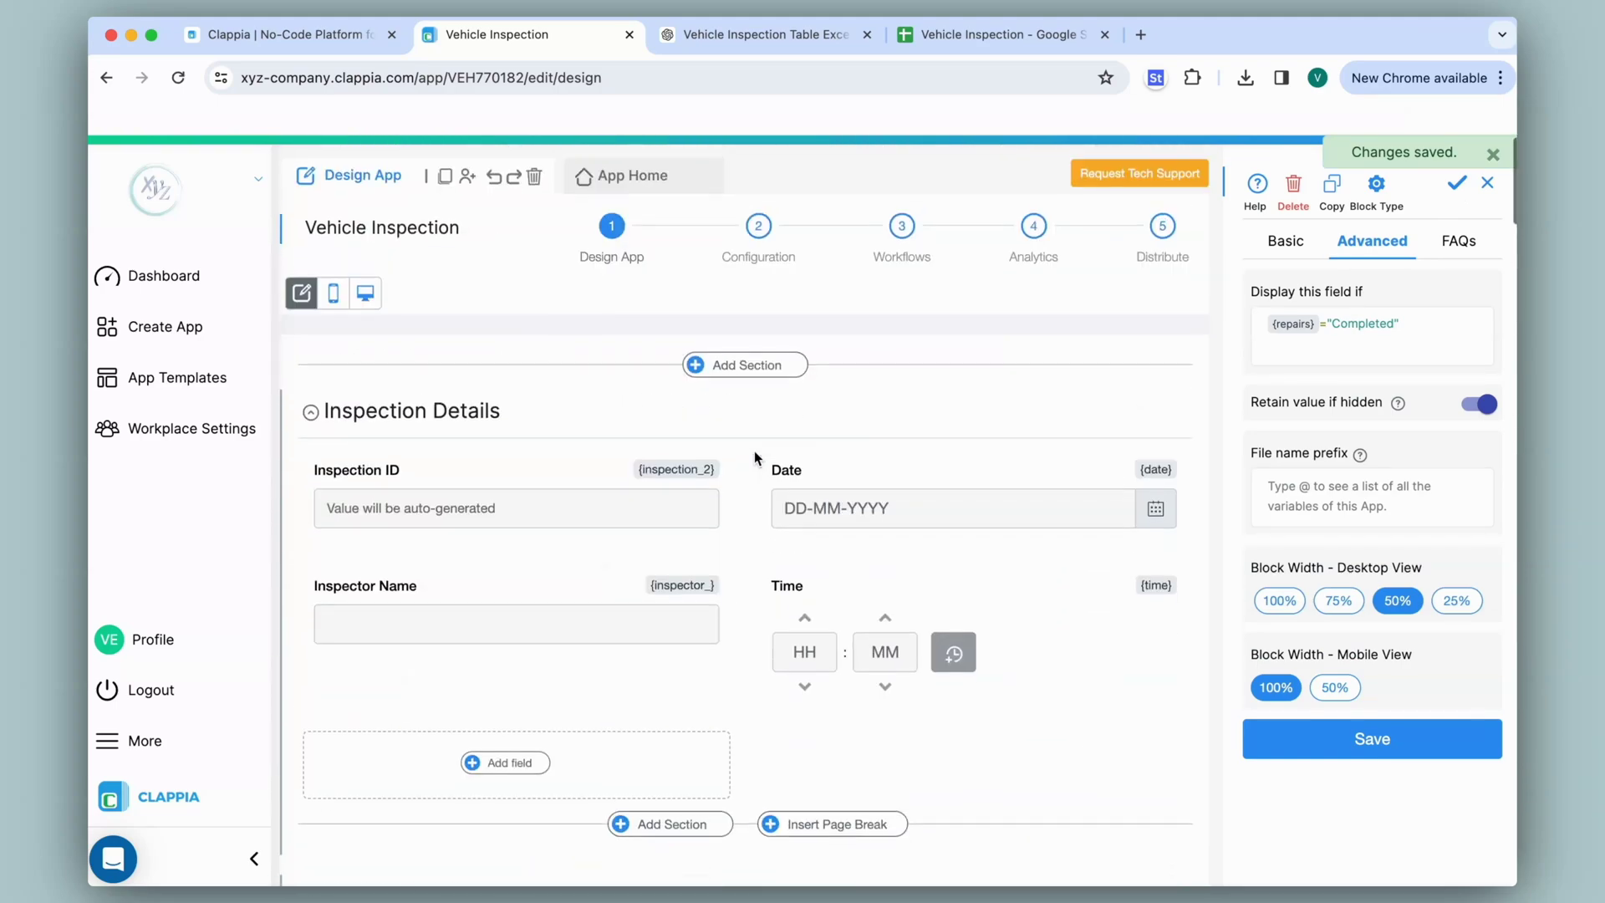
click(627, 168)
scroll(835, 263, down, 15)
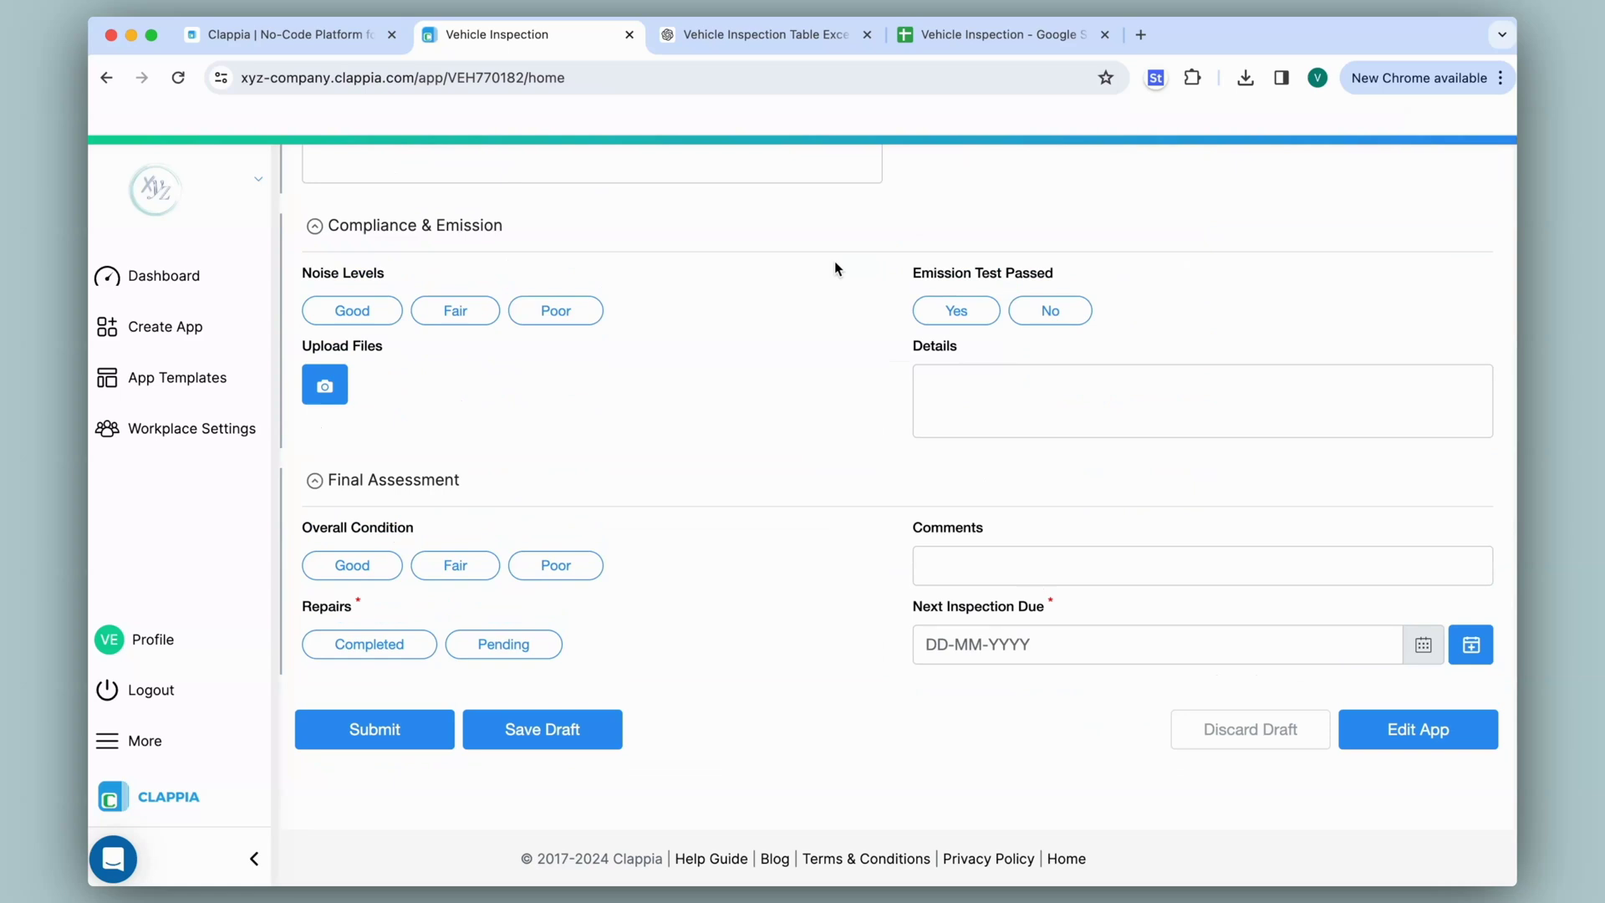
click(408, 648)
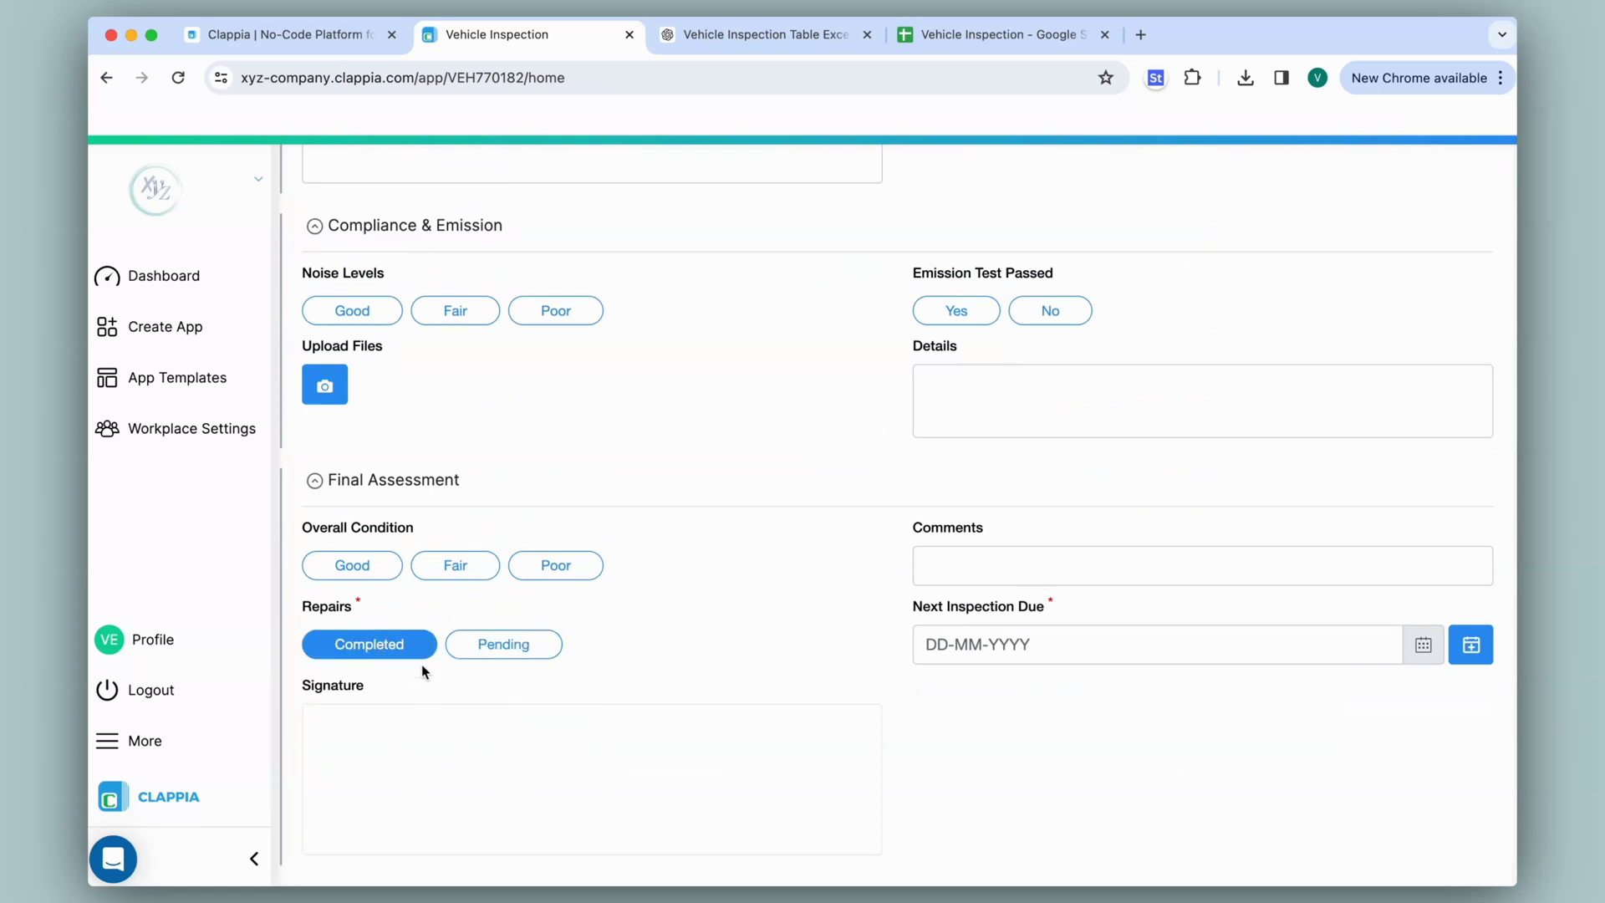
click(508, 645)
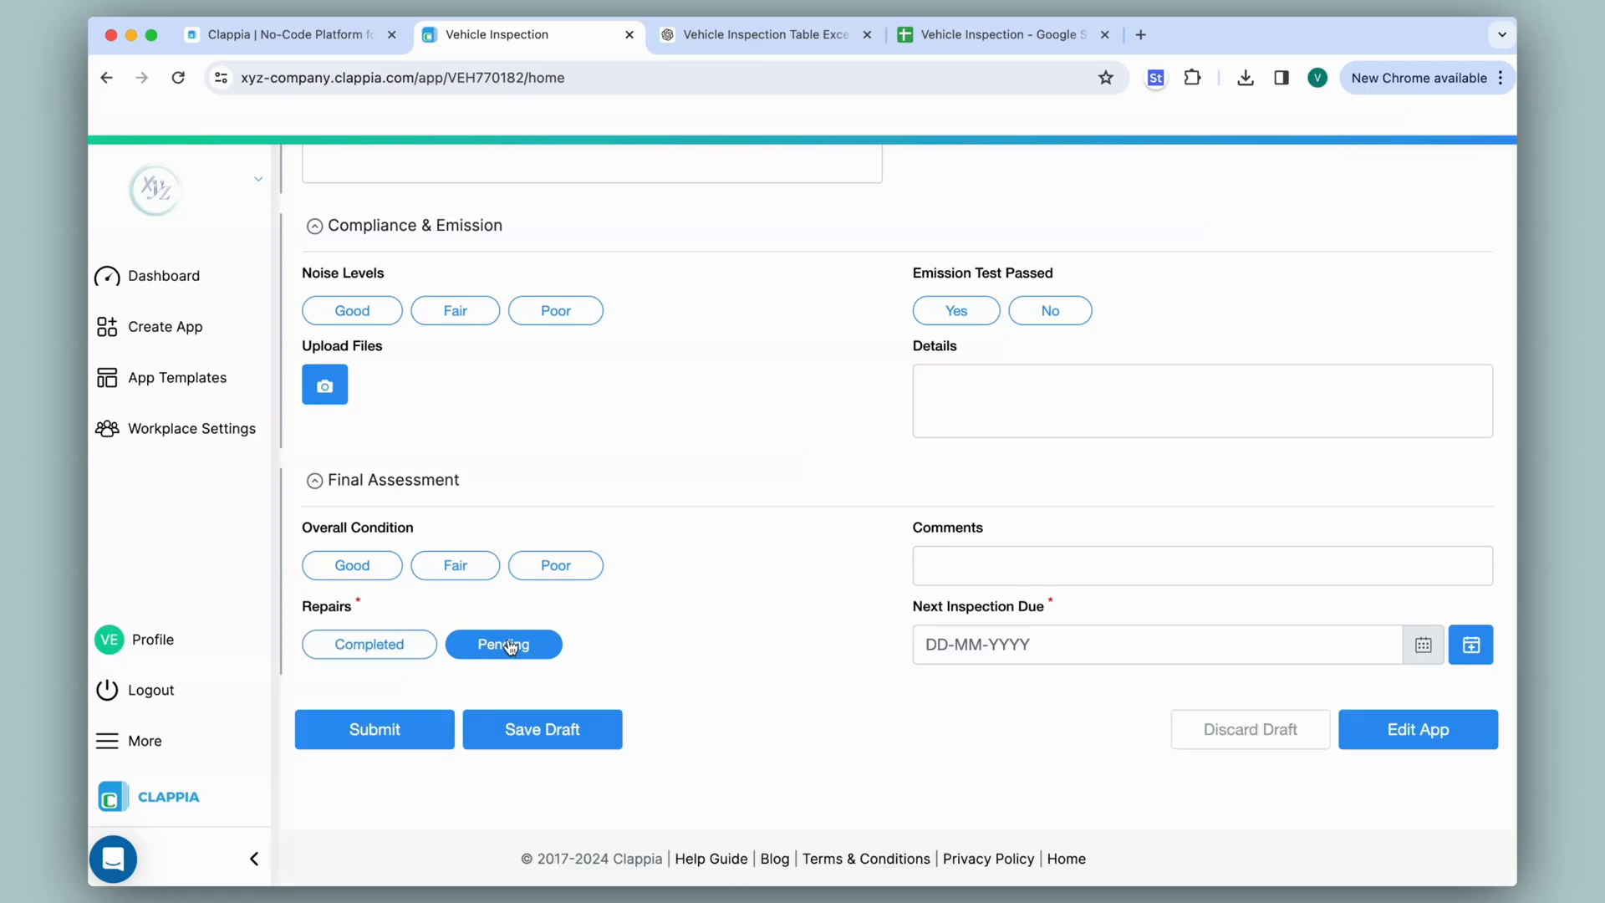
scroll(759, 610, up, 15)
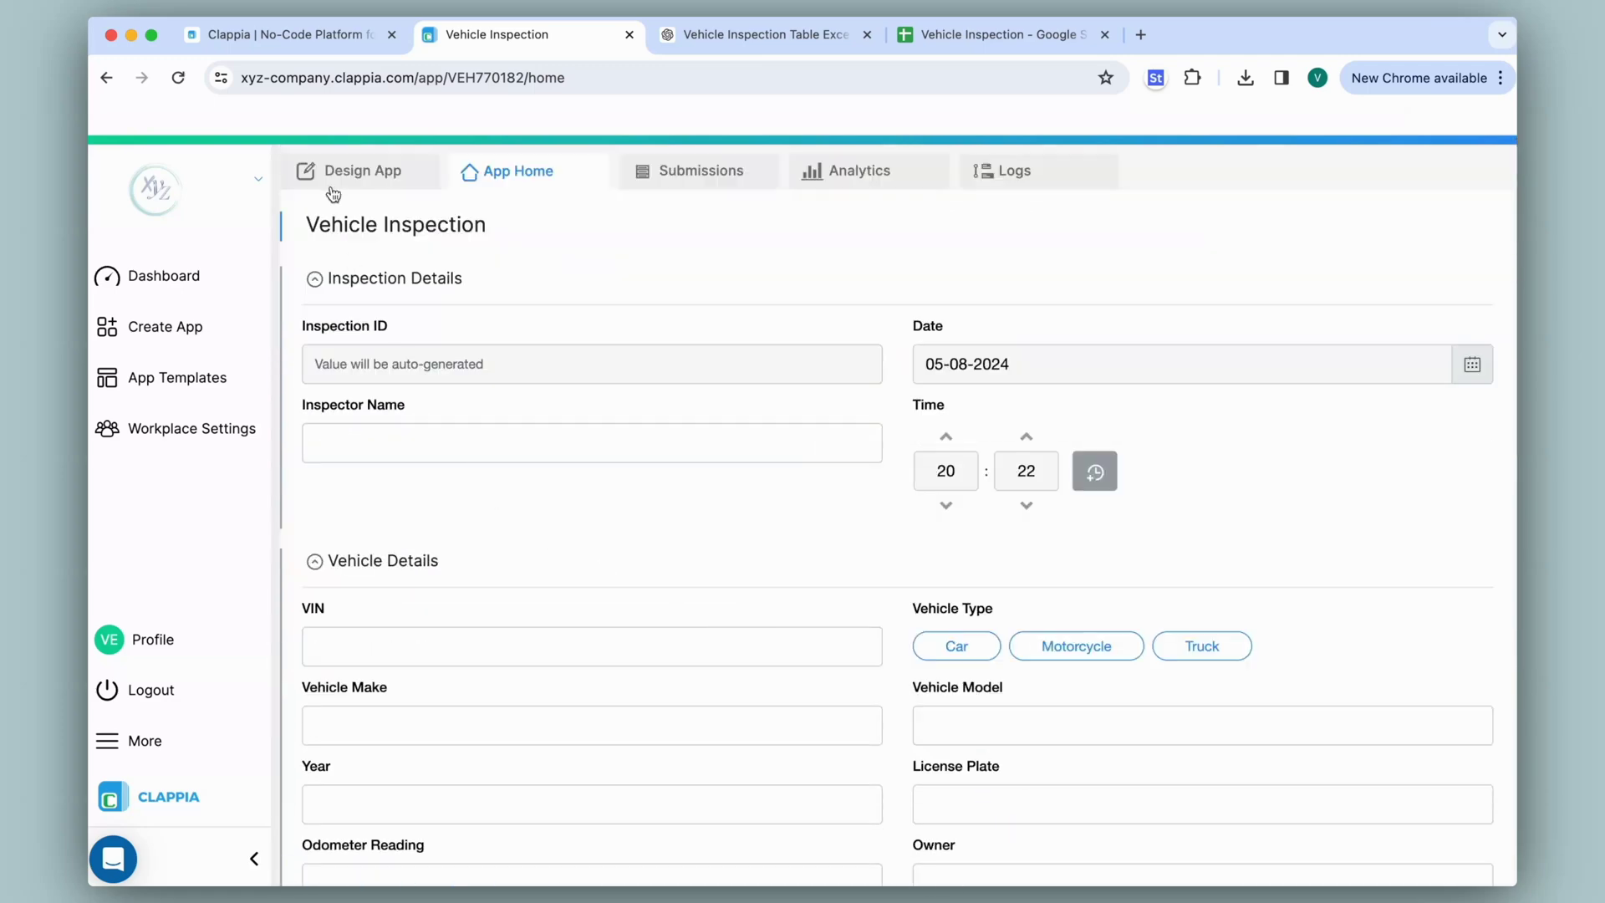
click(341, 173)
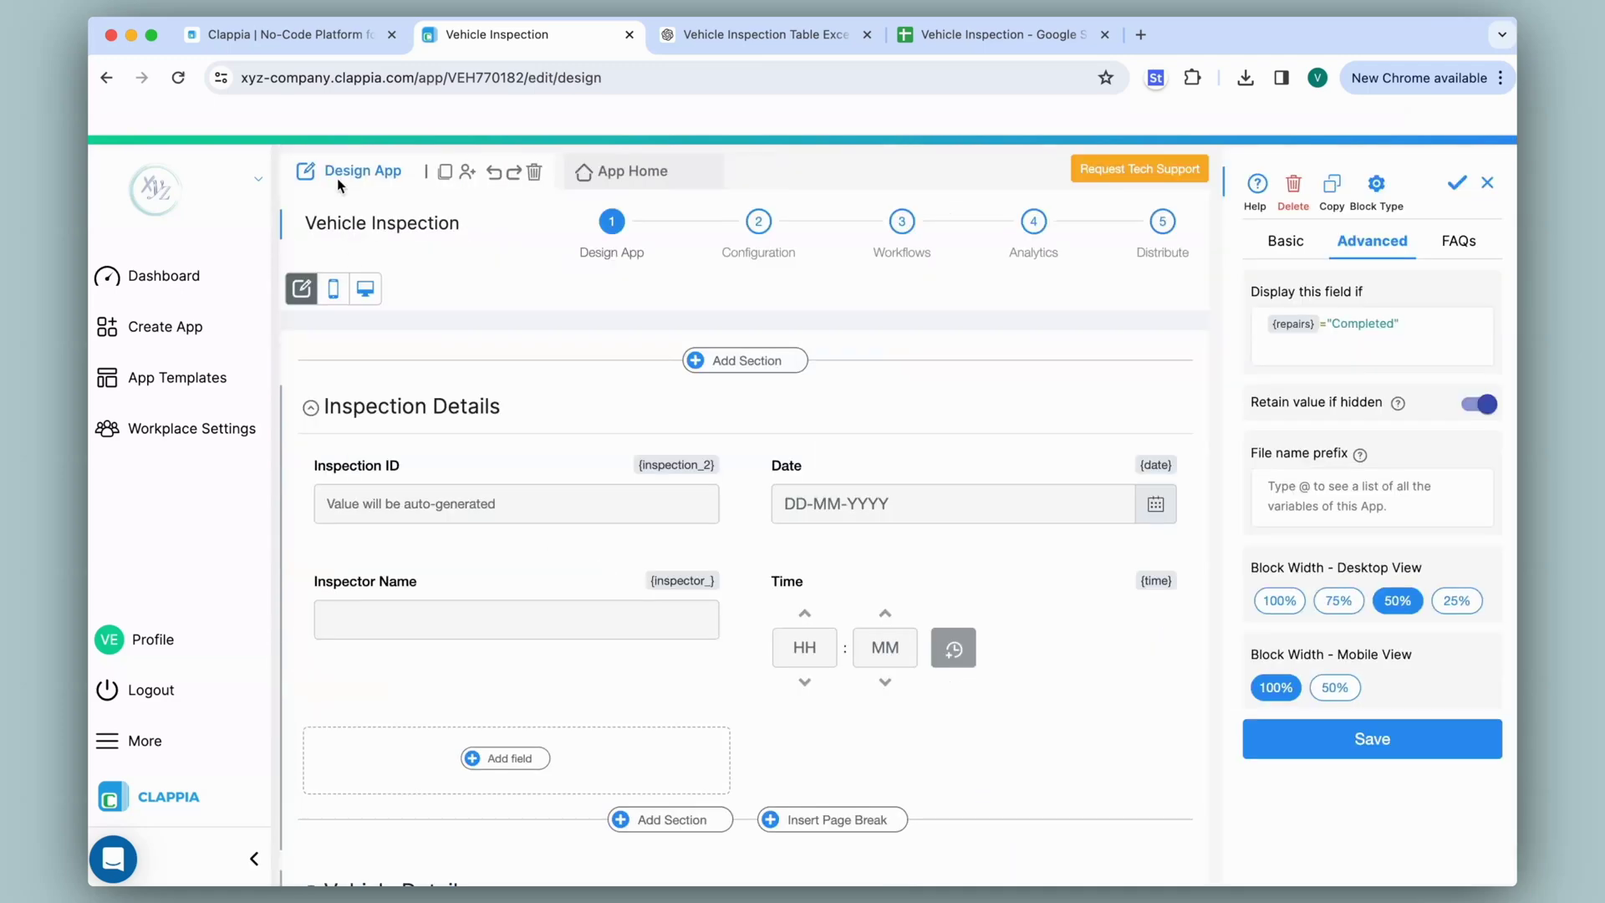
- Add the statuses Pending and Completed to the app's status configuration
click(753, 240)
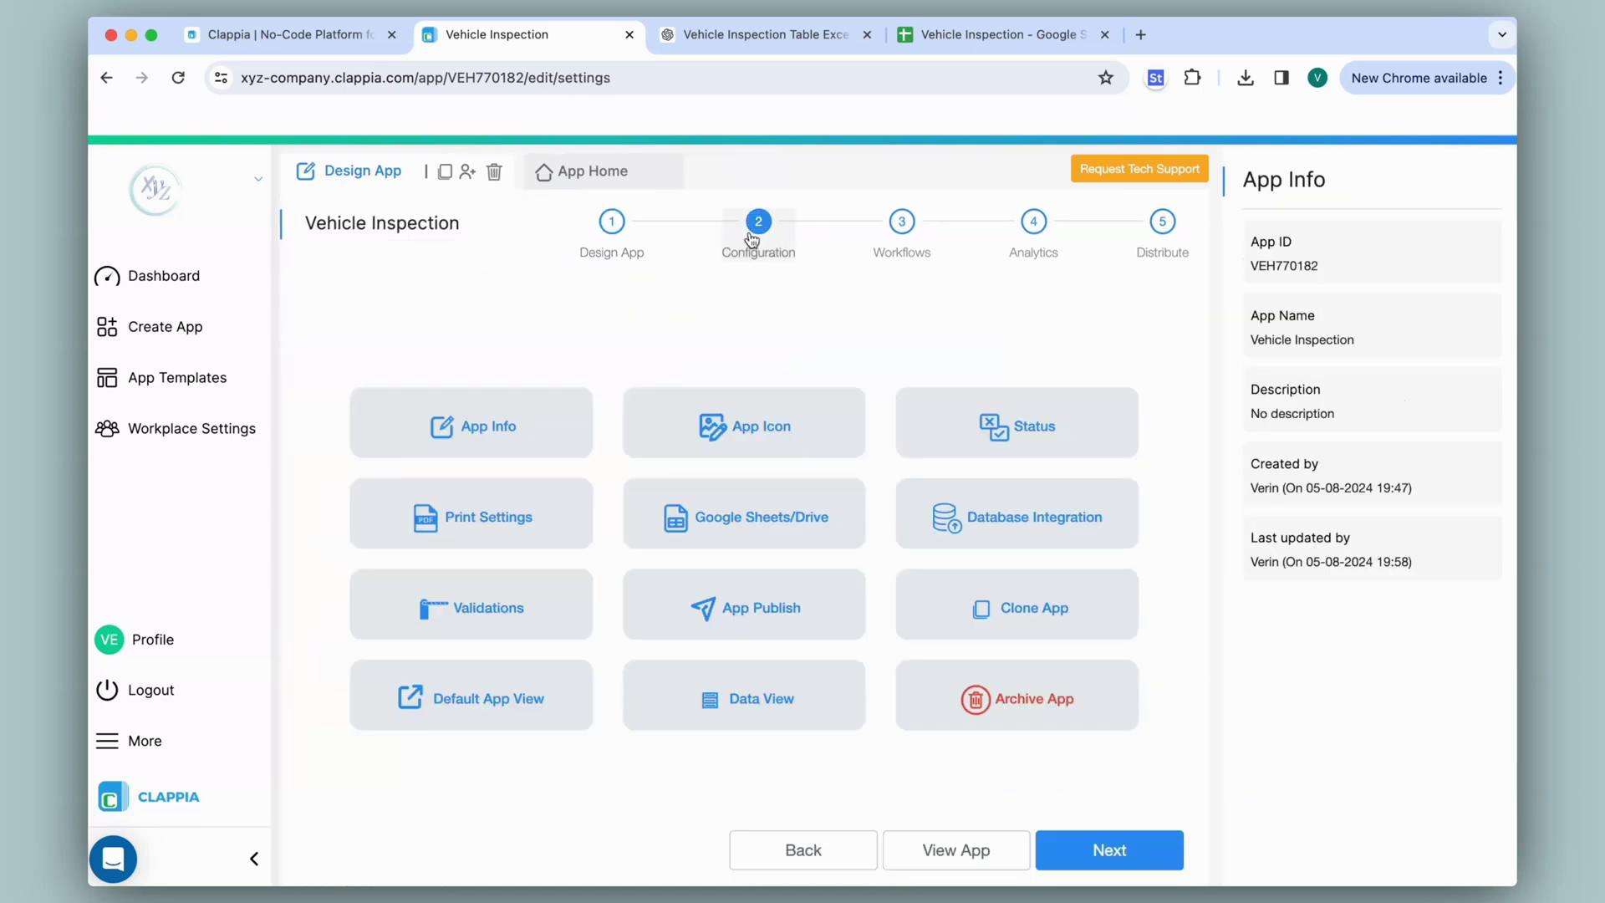
click(1037, 425)
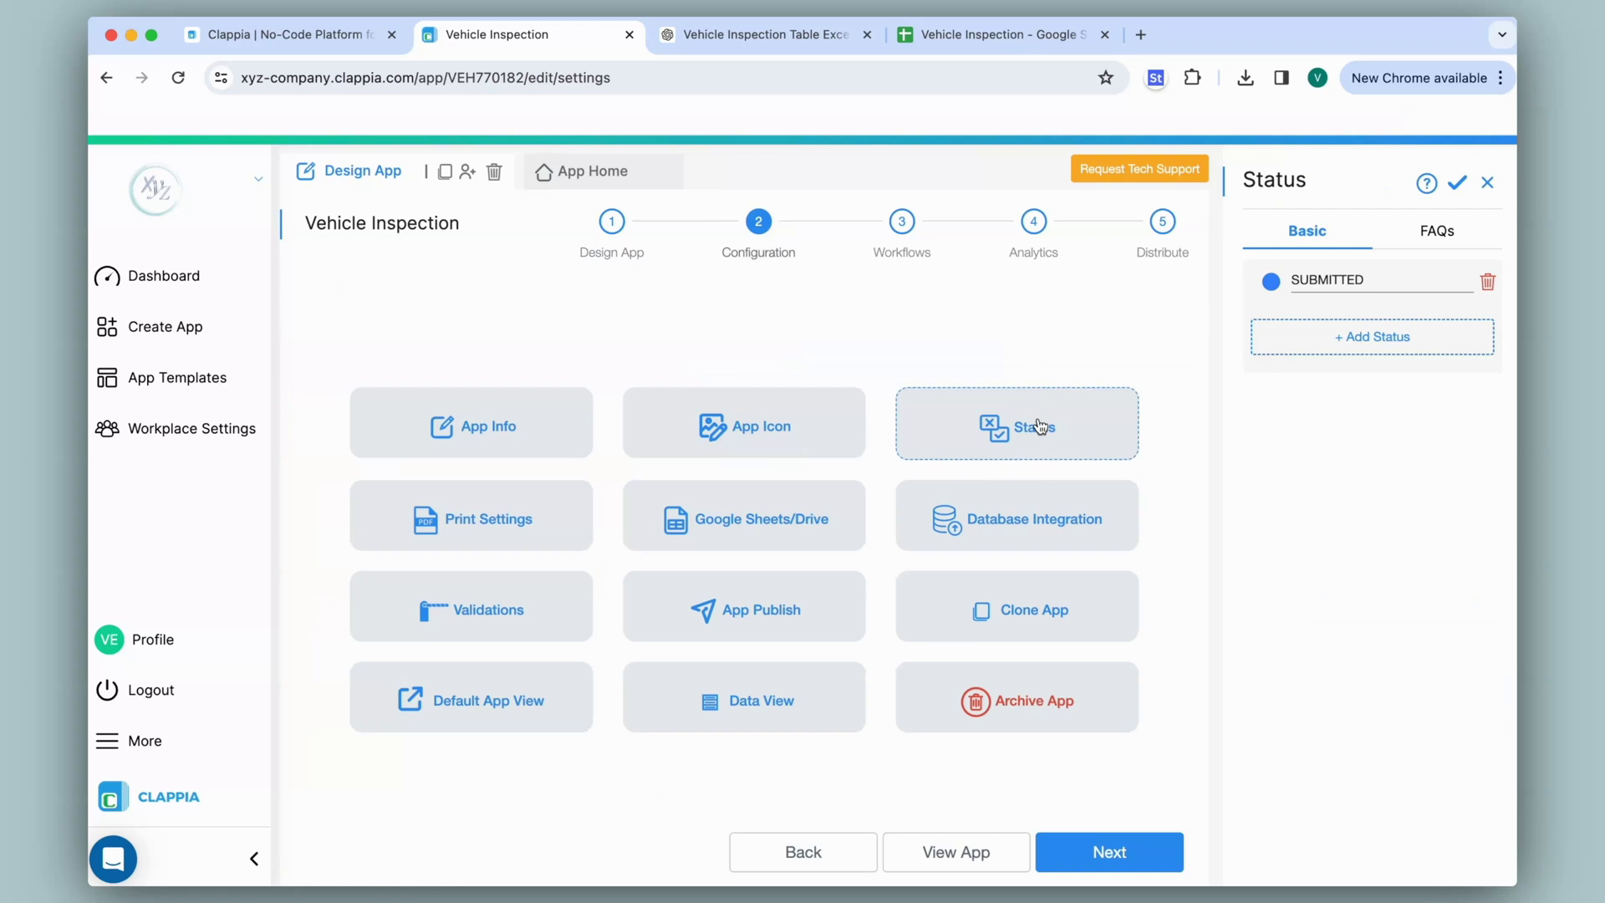
click(1374, 336)
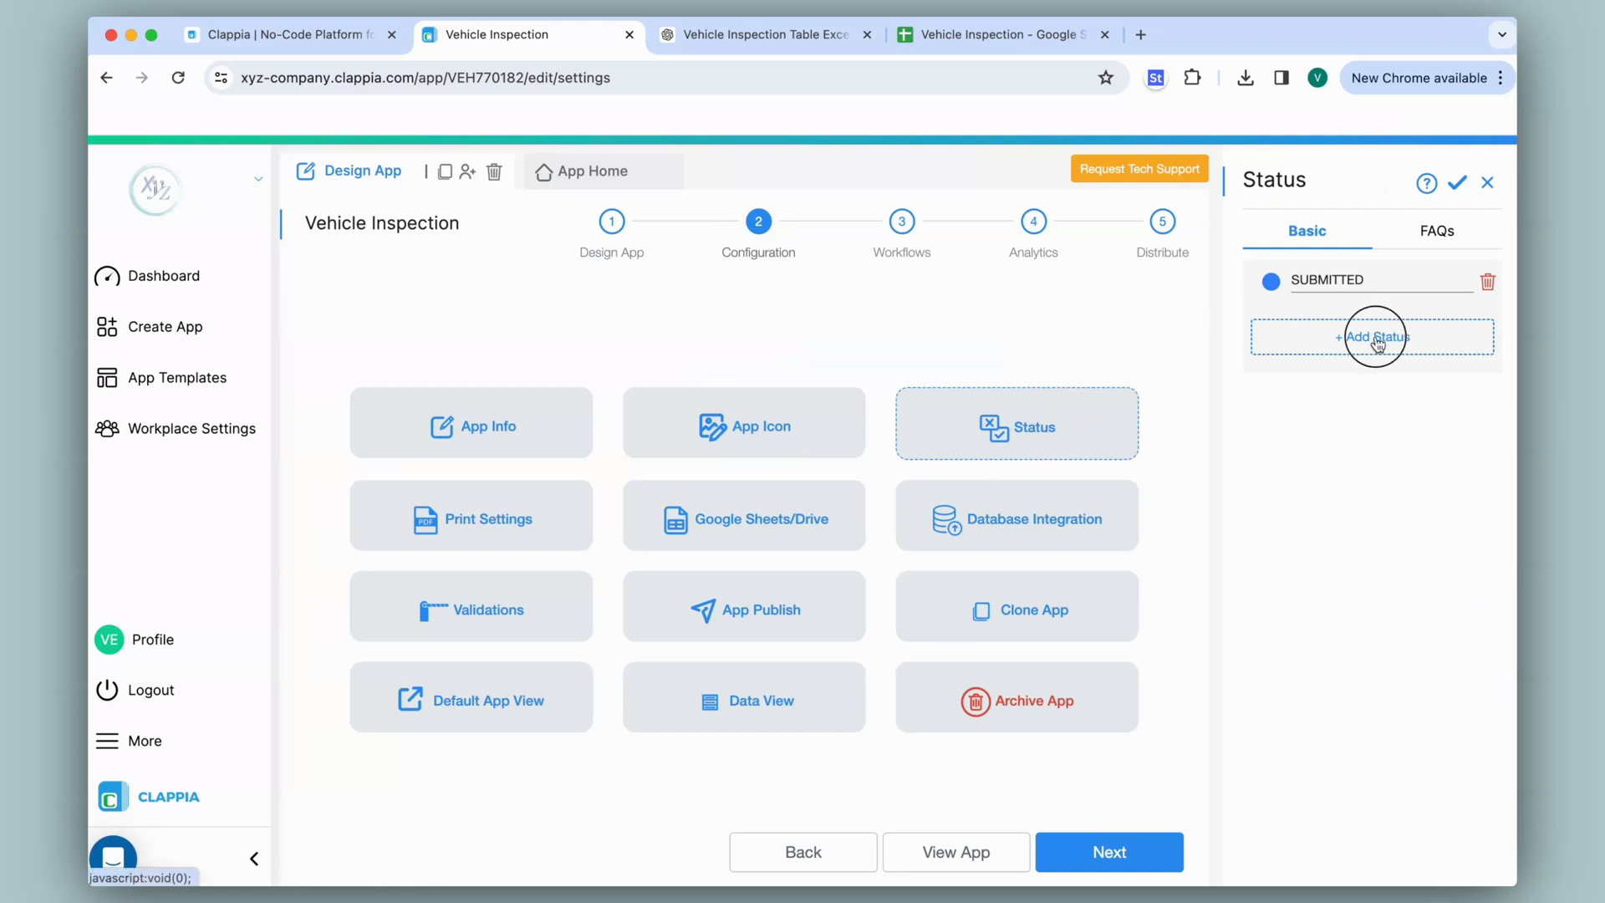
text(Pending)
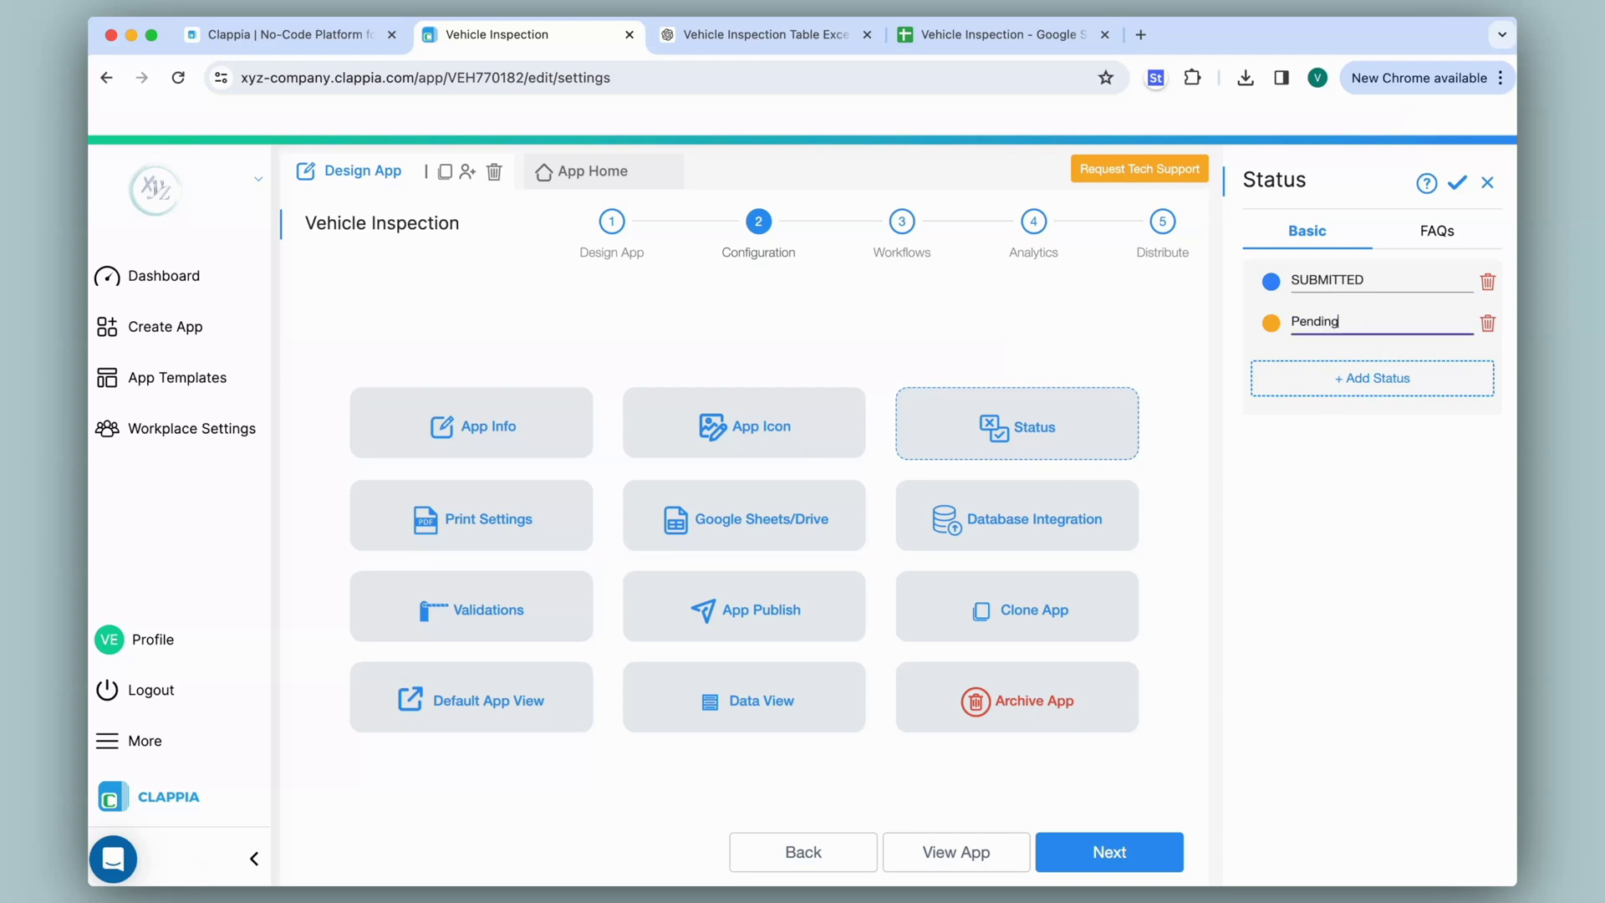
click(1369, 378)
text(Completed)
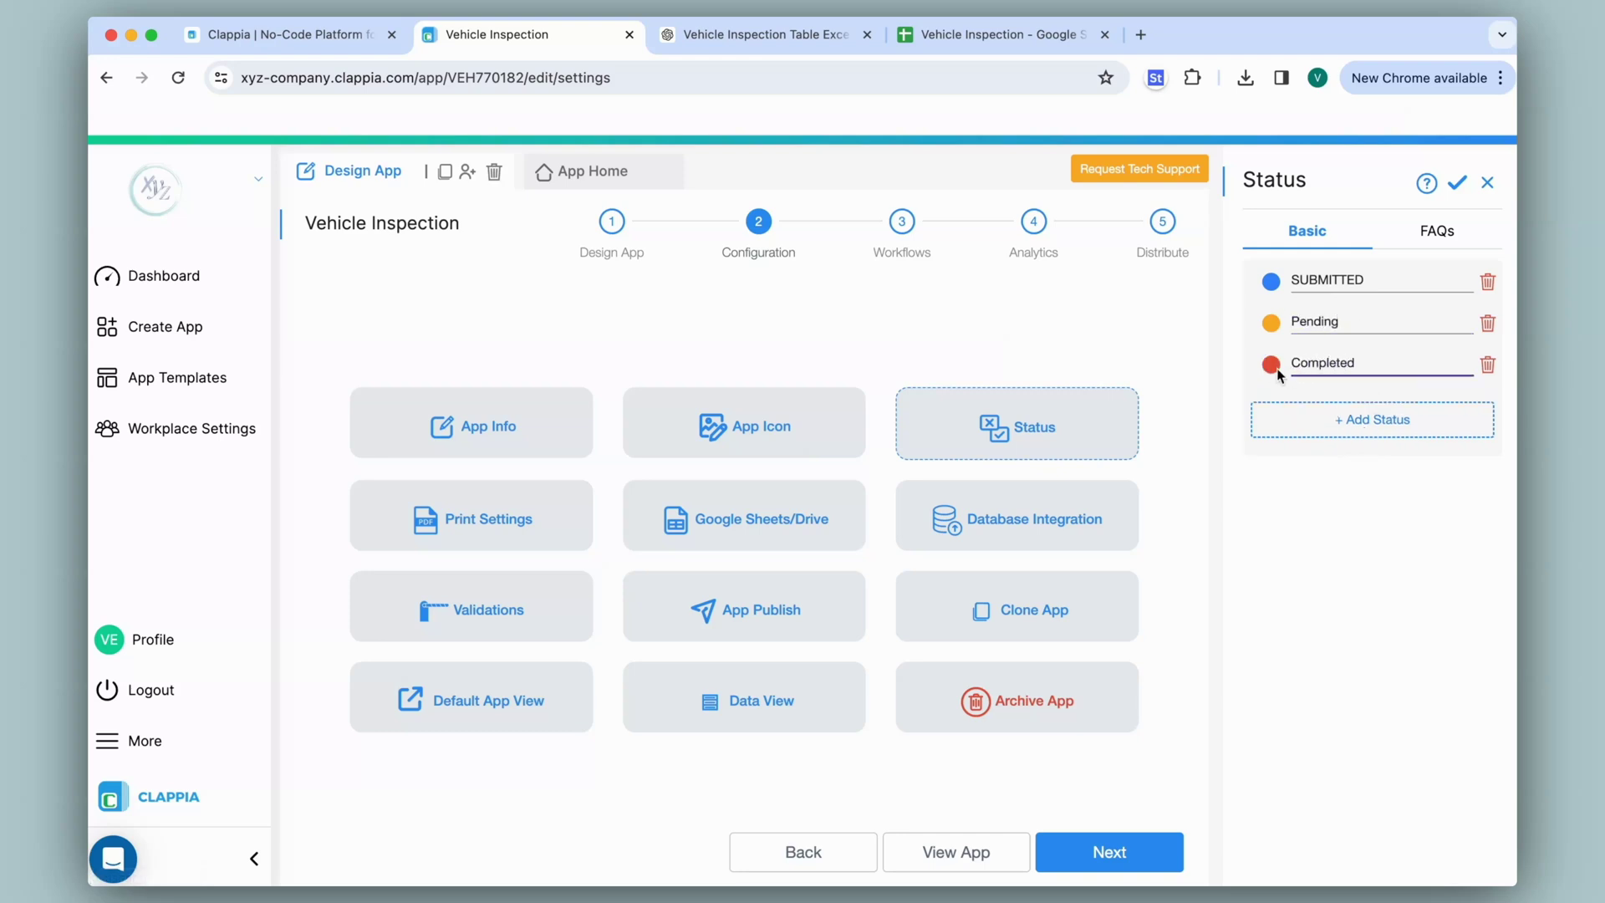
- Set the Completed status colour to green (RGB 44, 175, 94) and save the status settings
click(1272, 365)
click(1427, 534)
click(1437, 418)
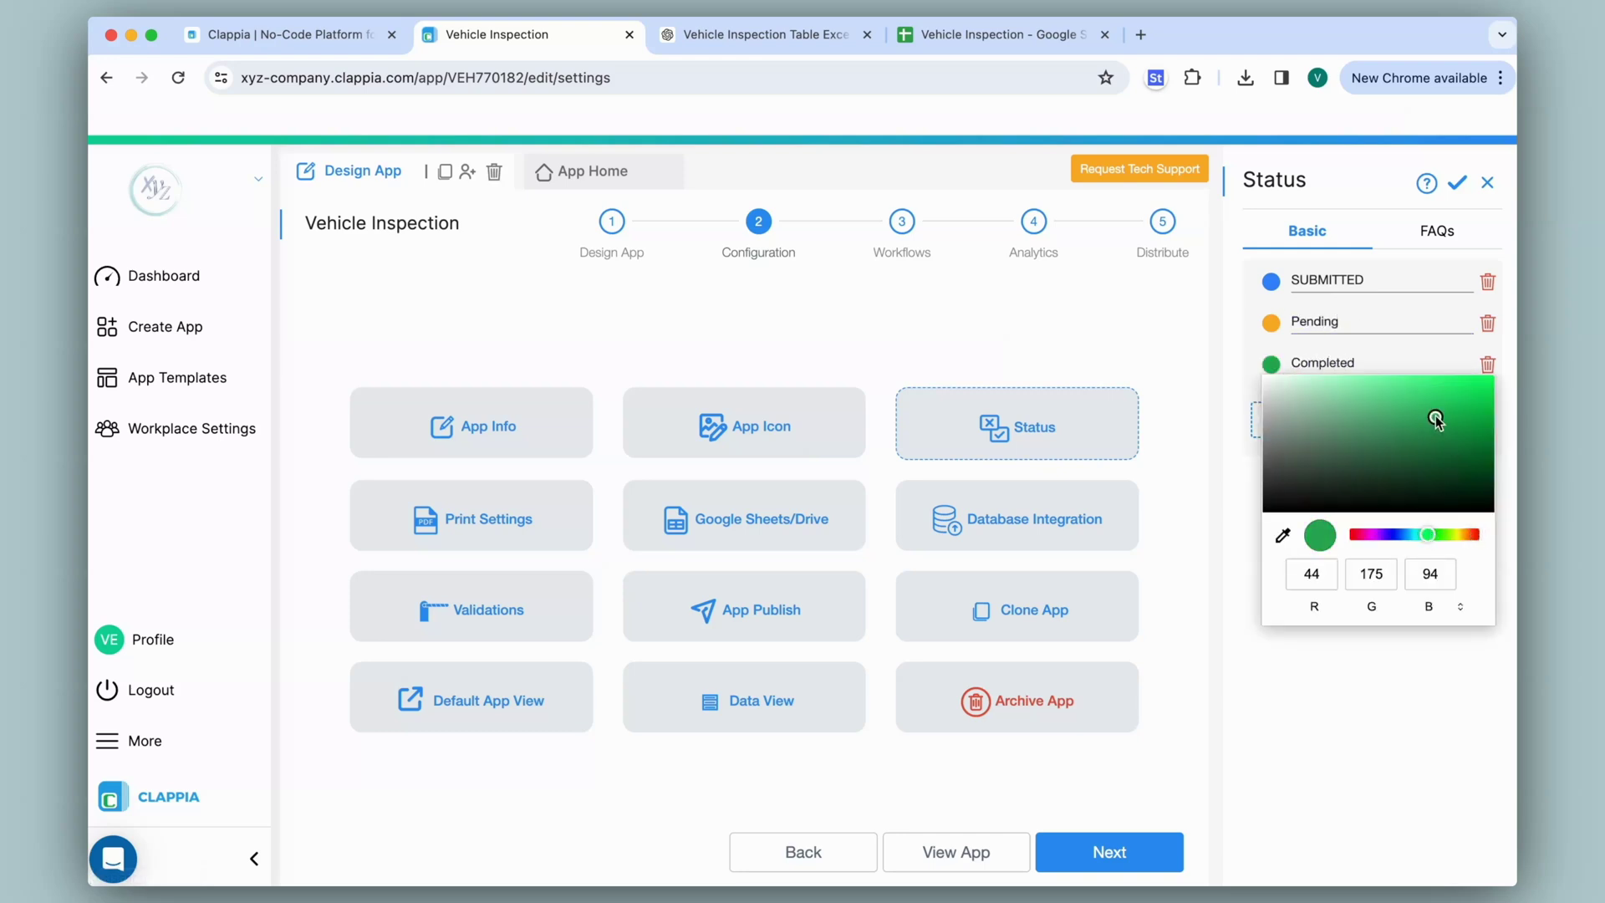
click(1354, 656)
click(1457, 184)
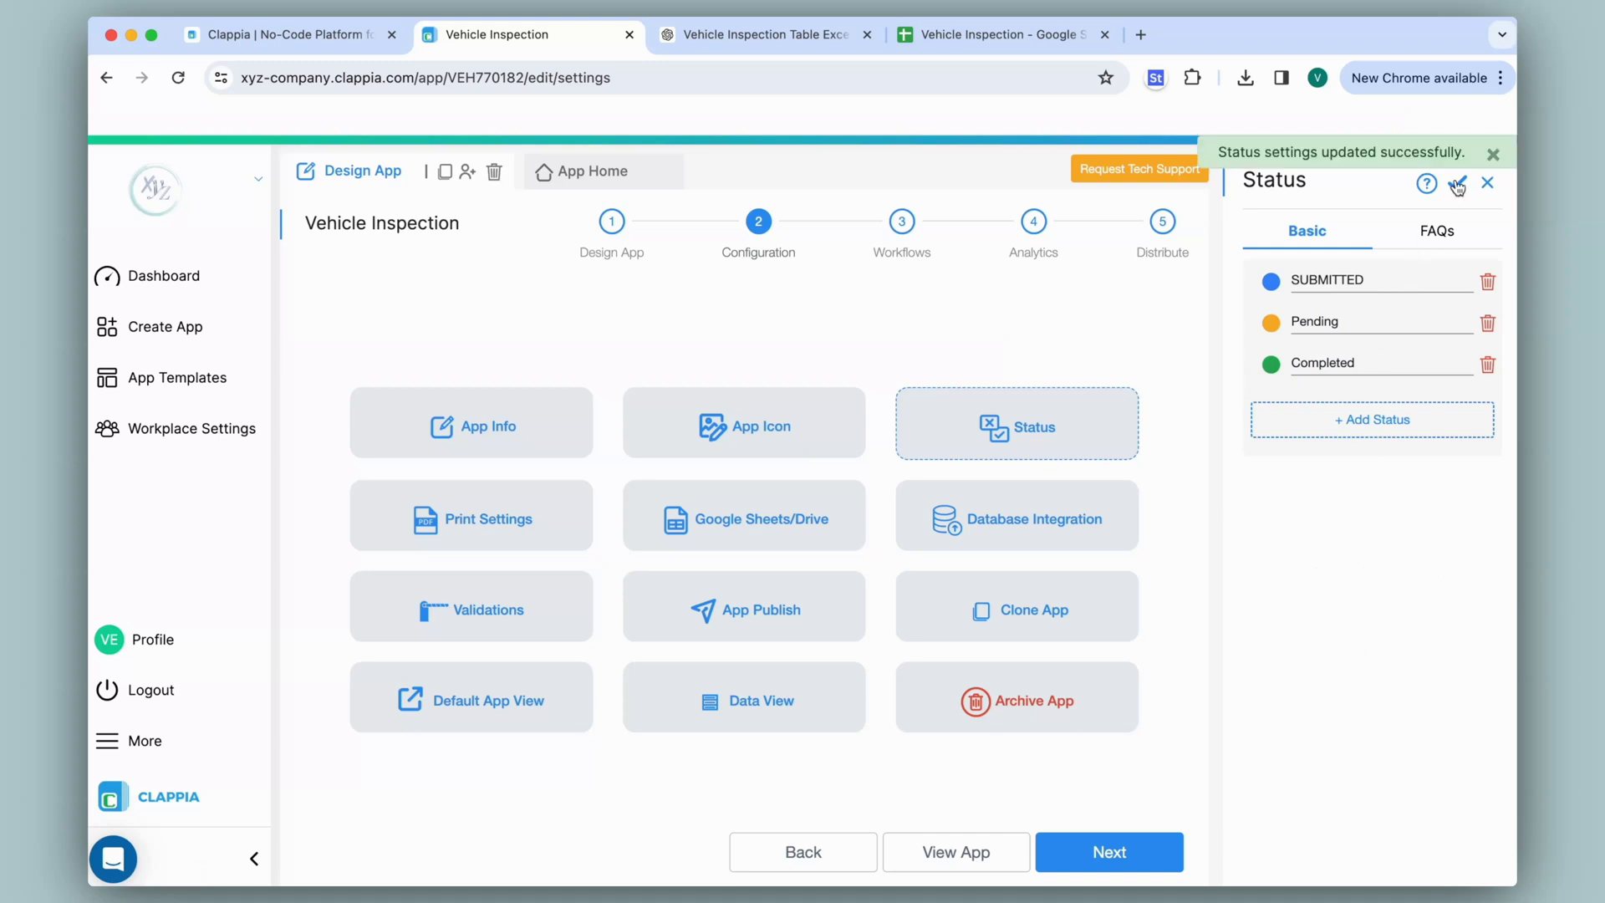
- Add a new print template in the app's print settings and open it for editing
click(532, 514)
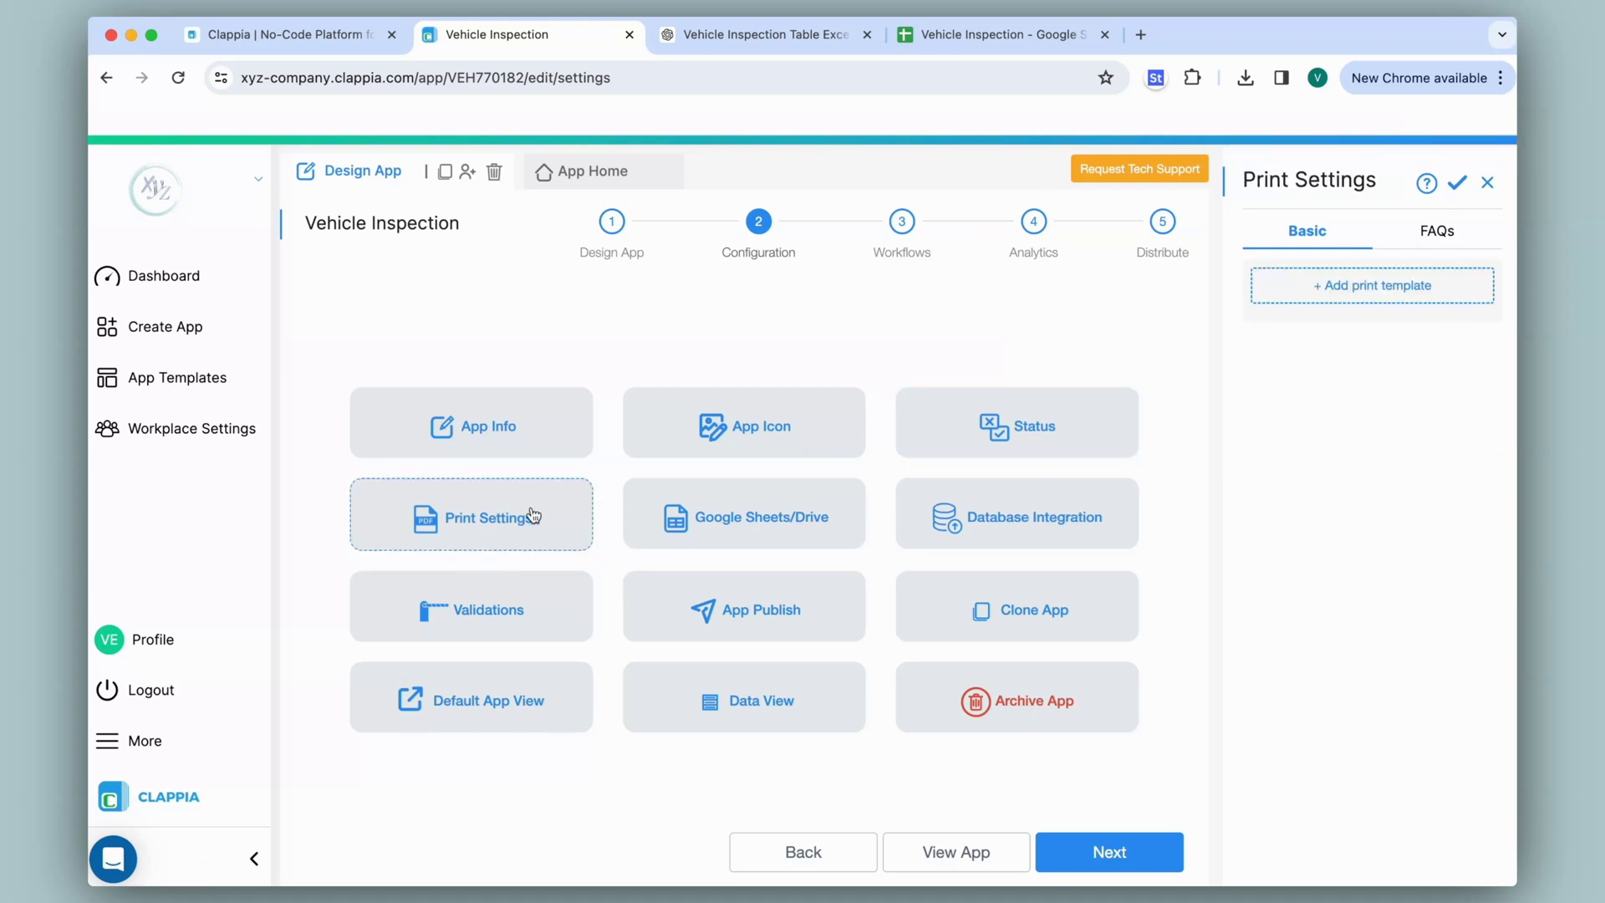
click(1376, 287)
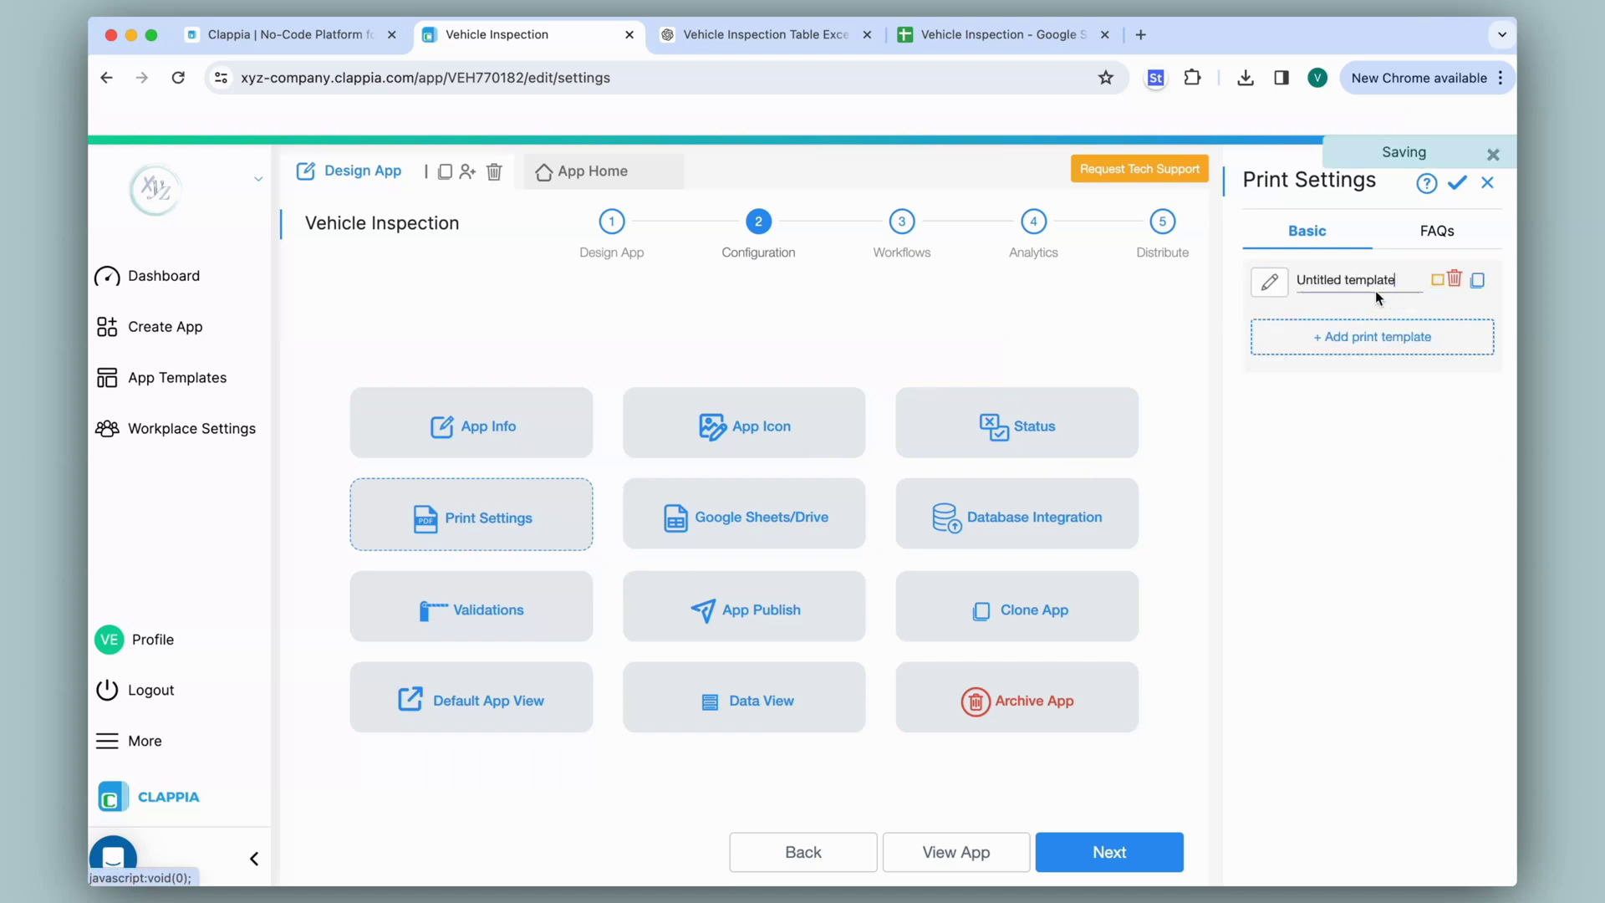
click(1269, 296)
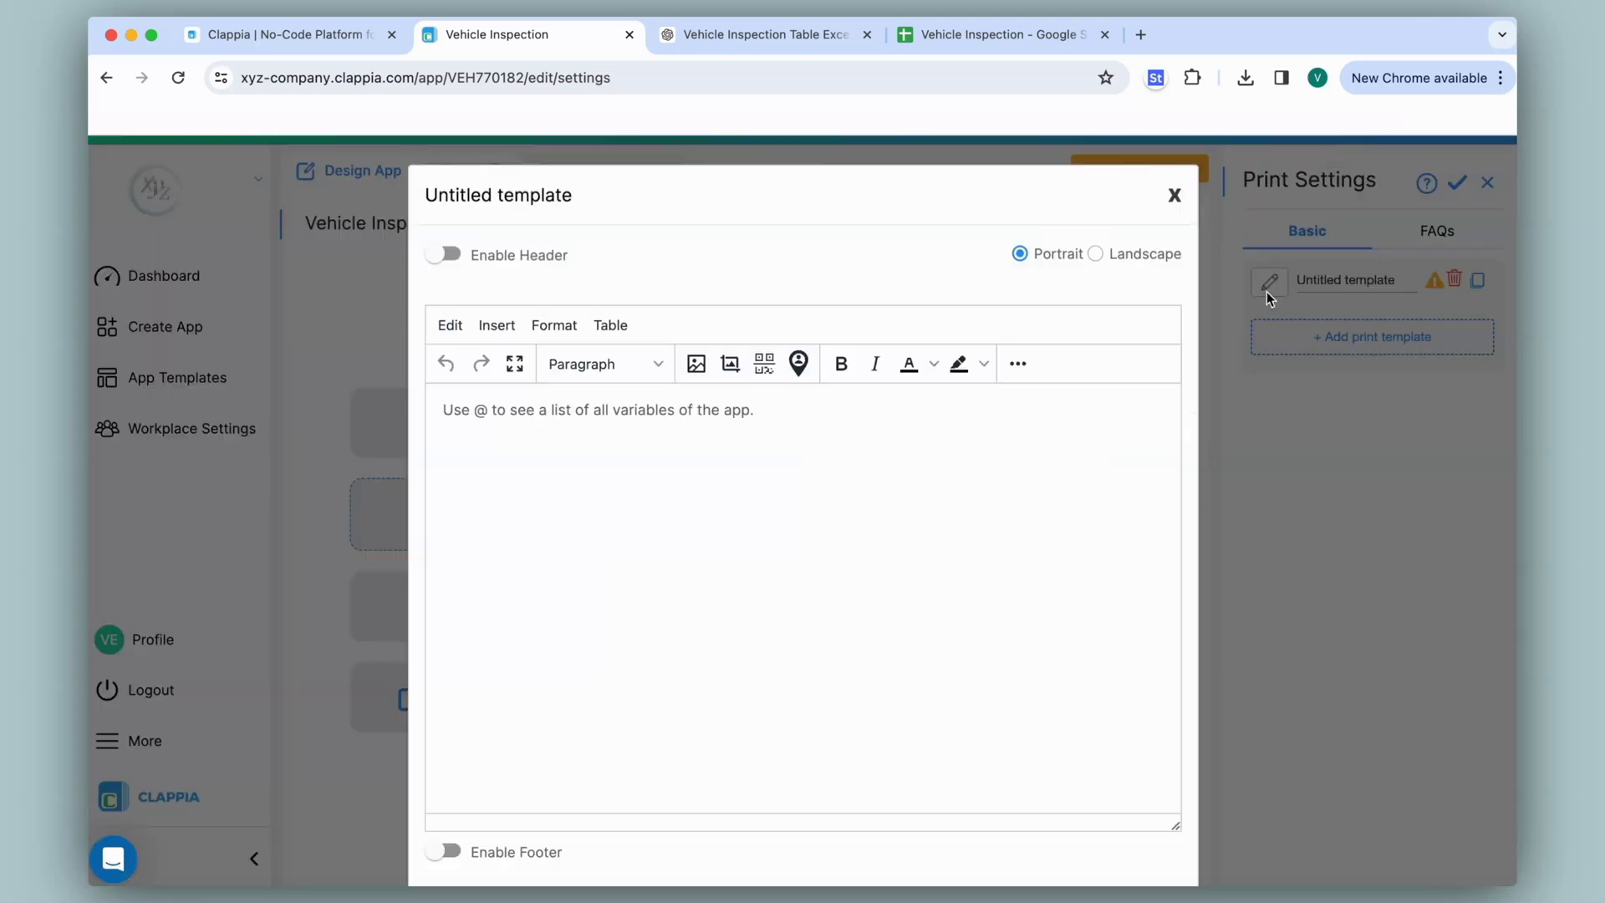
- Enter the title "Vehicle Inspection Form" in the print template, show the additional formatting options, and begin a new line
click(556, 414)
text(Vehicle Inspection Form)
key(super+a)
click(1018, 363)
key(Right)
key(Return)
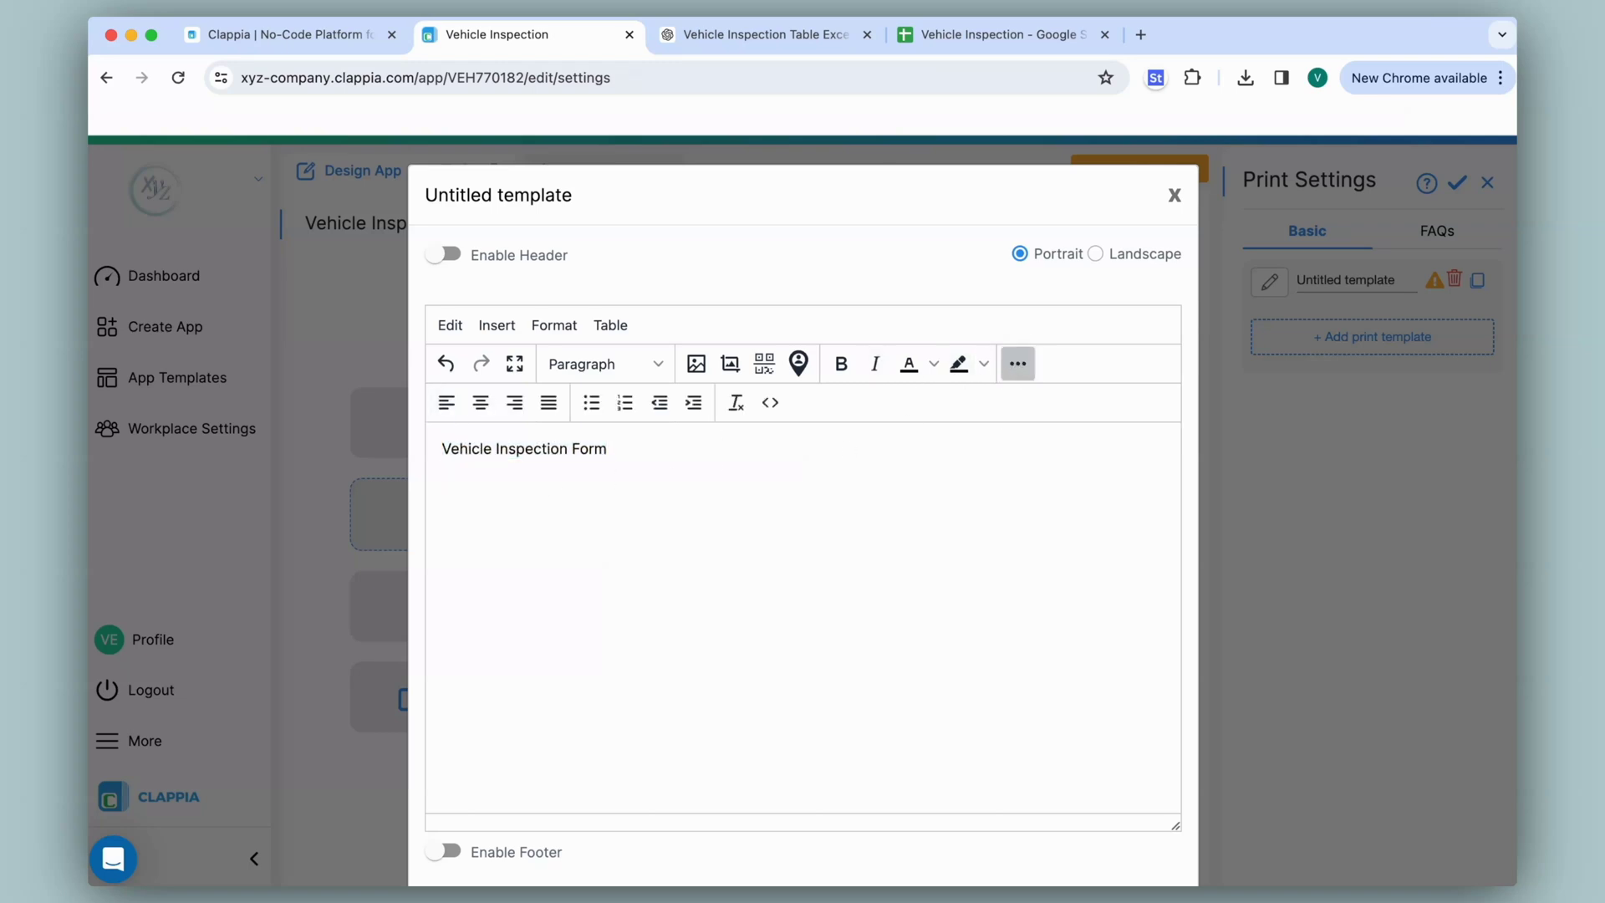
- Enter "Inspection ID:" below the template title, followed by the Inspection ID field variable {inspection_2}
text(Inspection ID:)
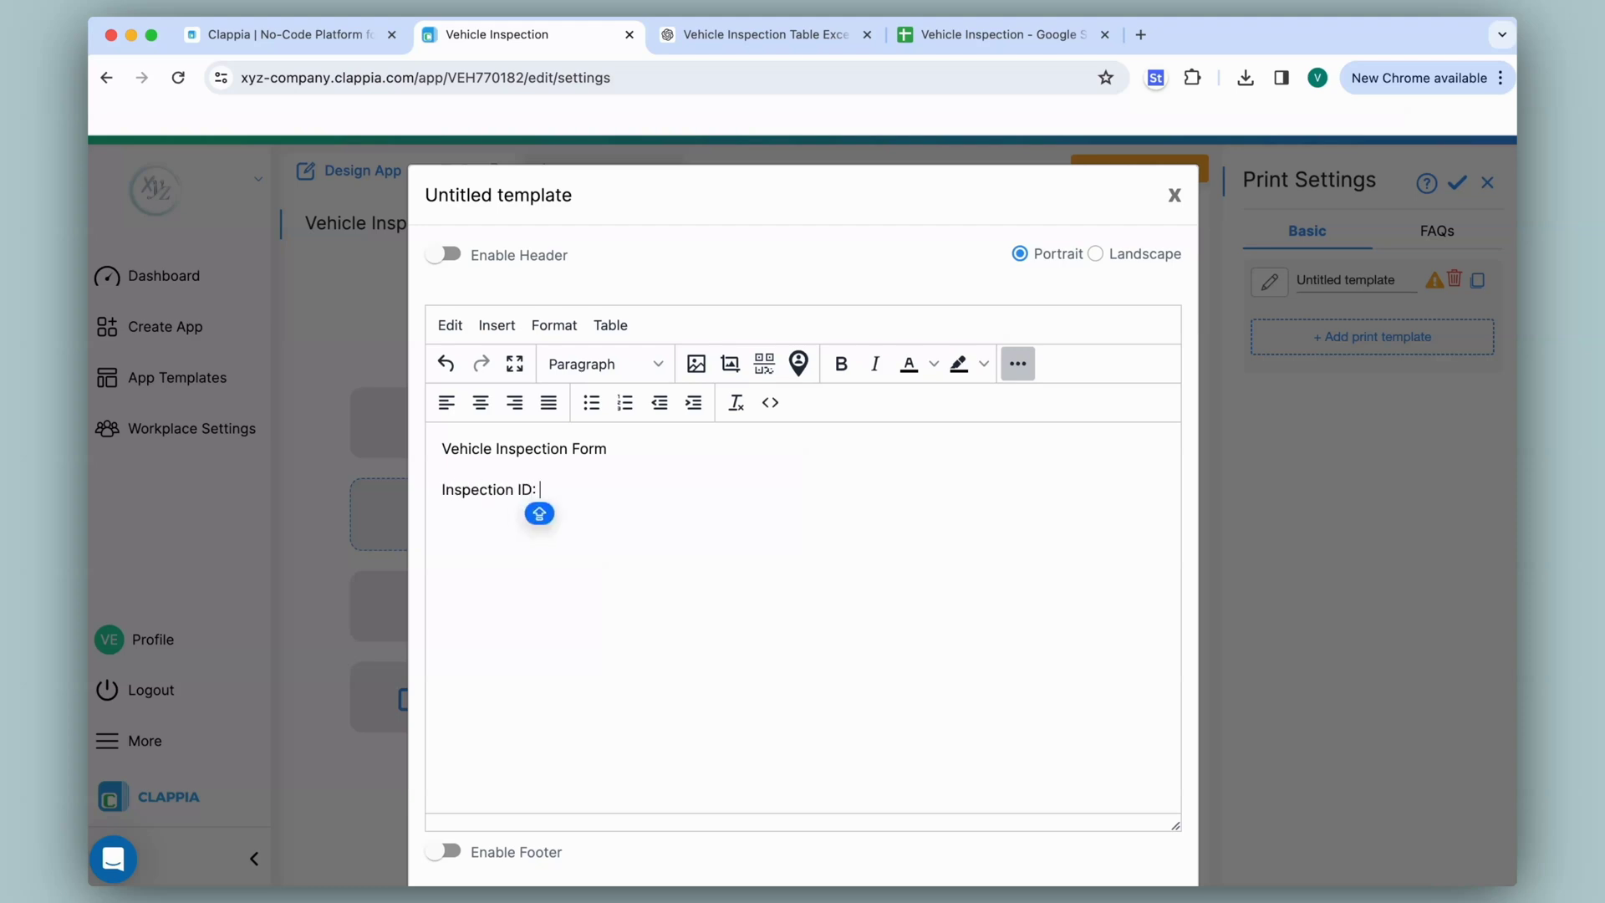
text( @)
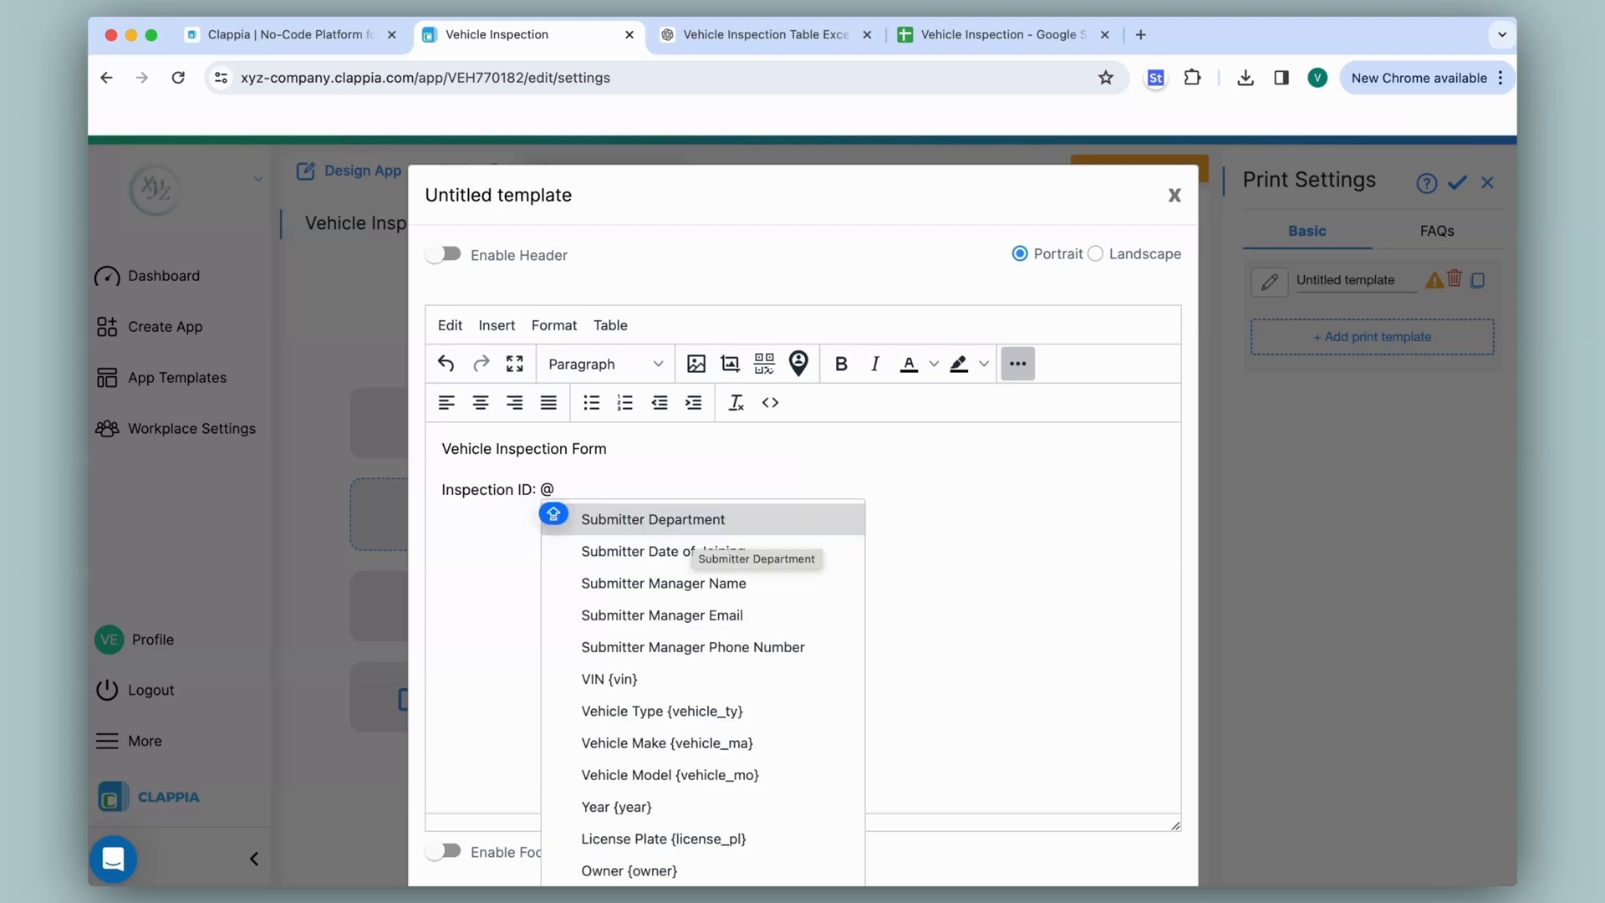
scroll(724, 652, down, 5)
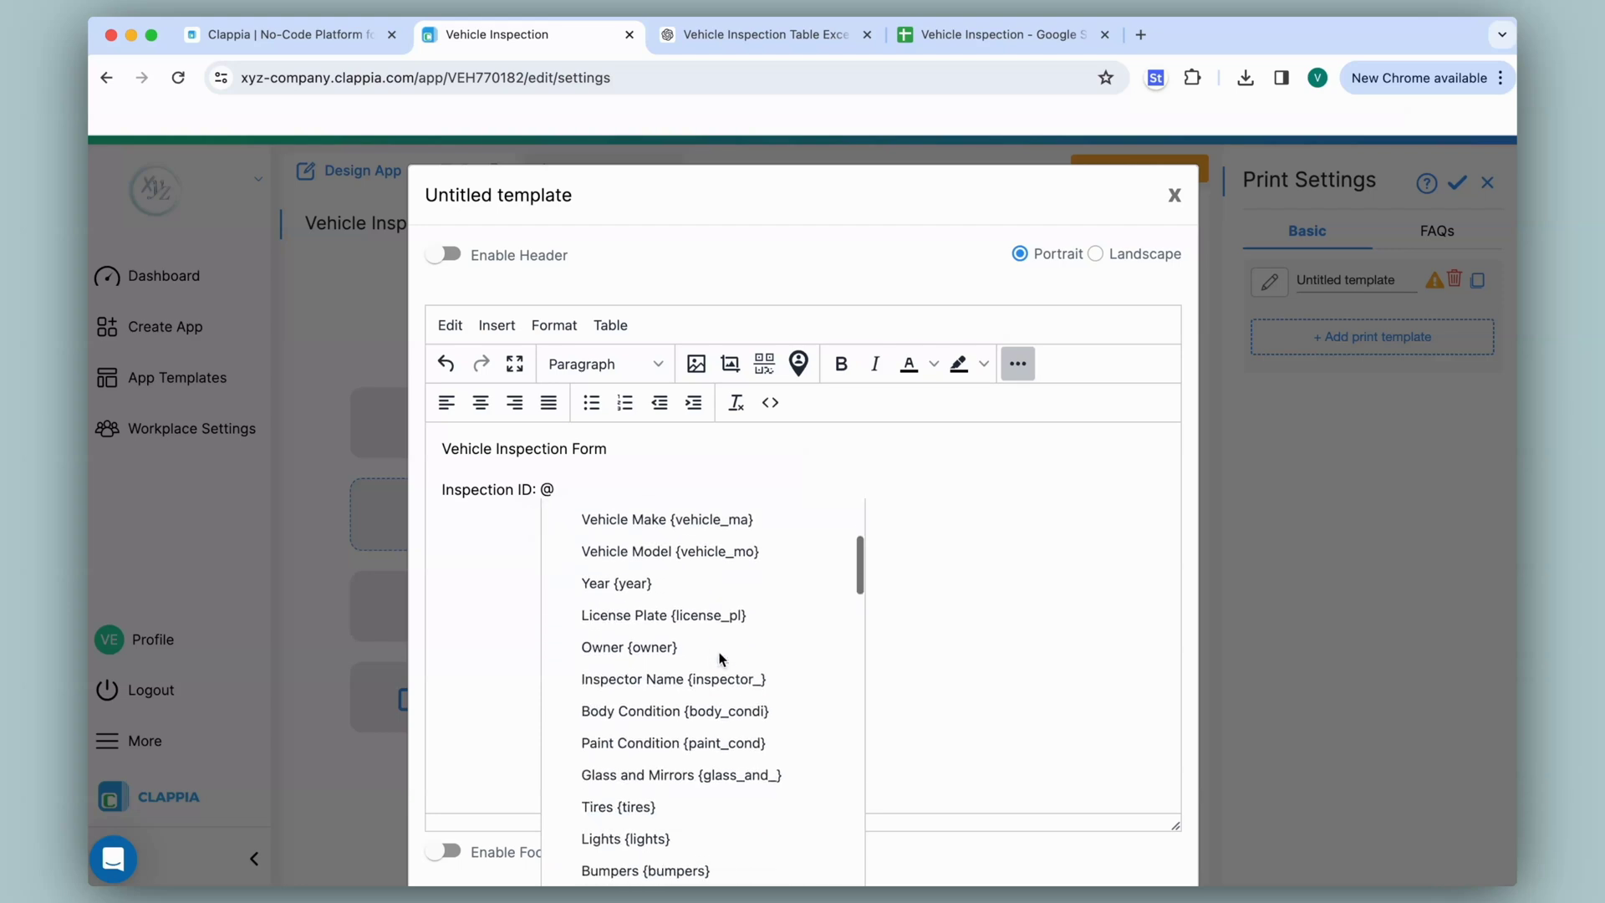
scroll(721, 660, down, 2)
text(INSPE)
key(Down)
key(Down)
key(Return)
- Add the line "Inspected By:" to the print template, followed by the Submitter Name variable
key(shift+Return)
text(Inspected By: @)
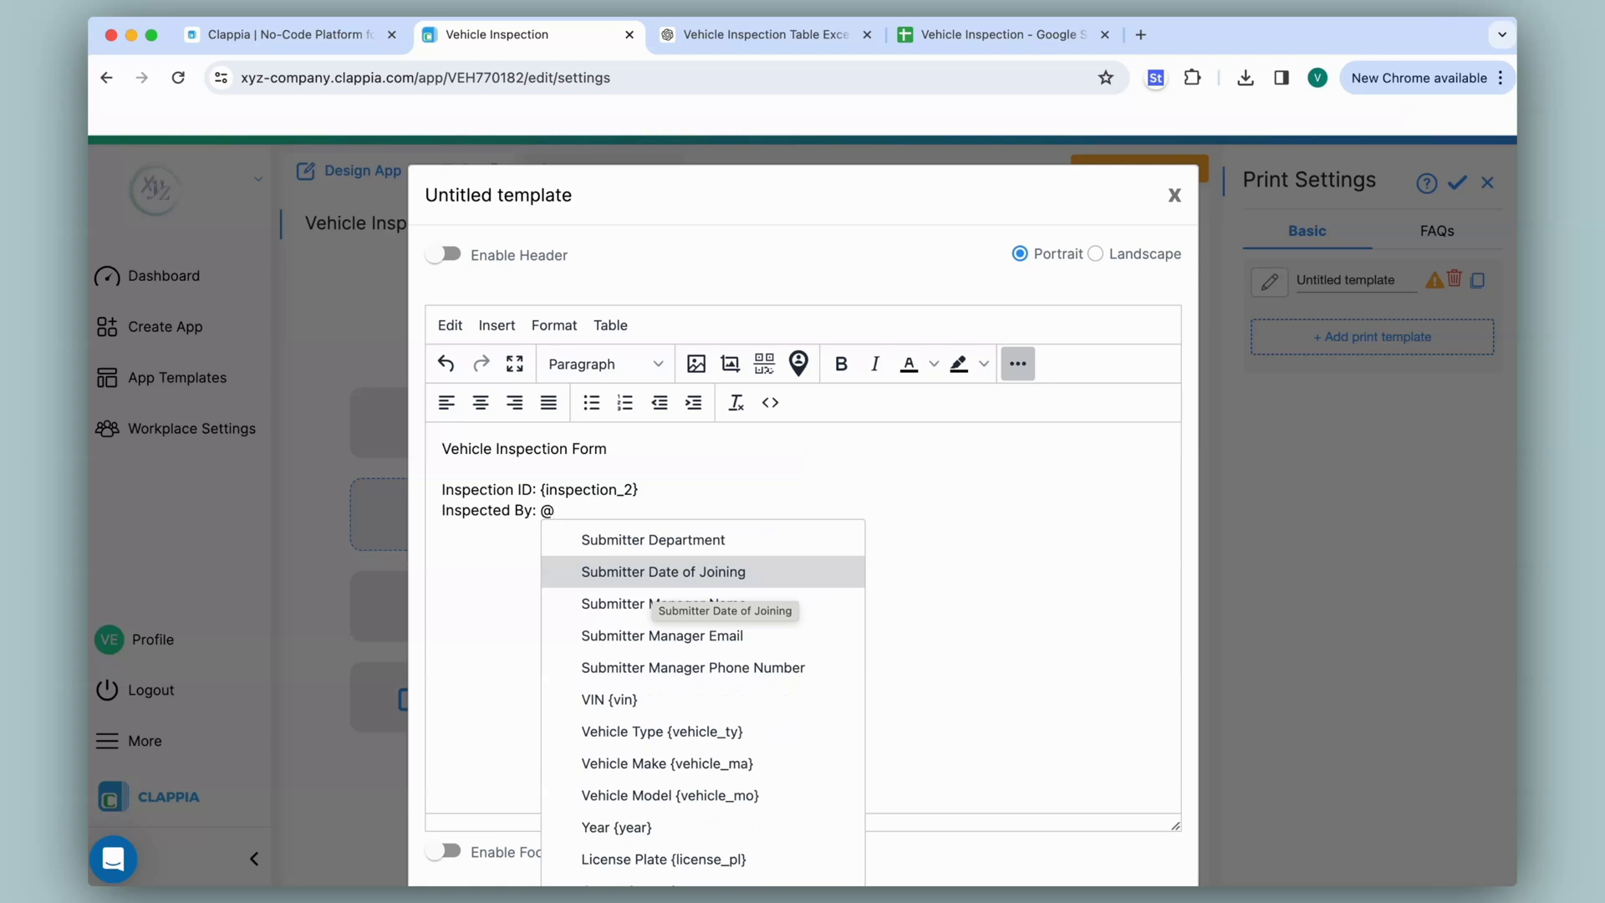
text(inspe)
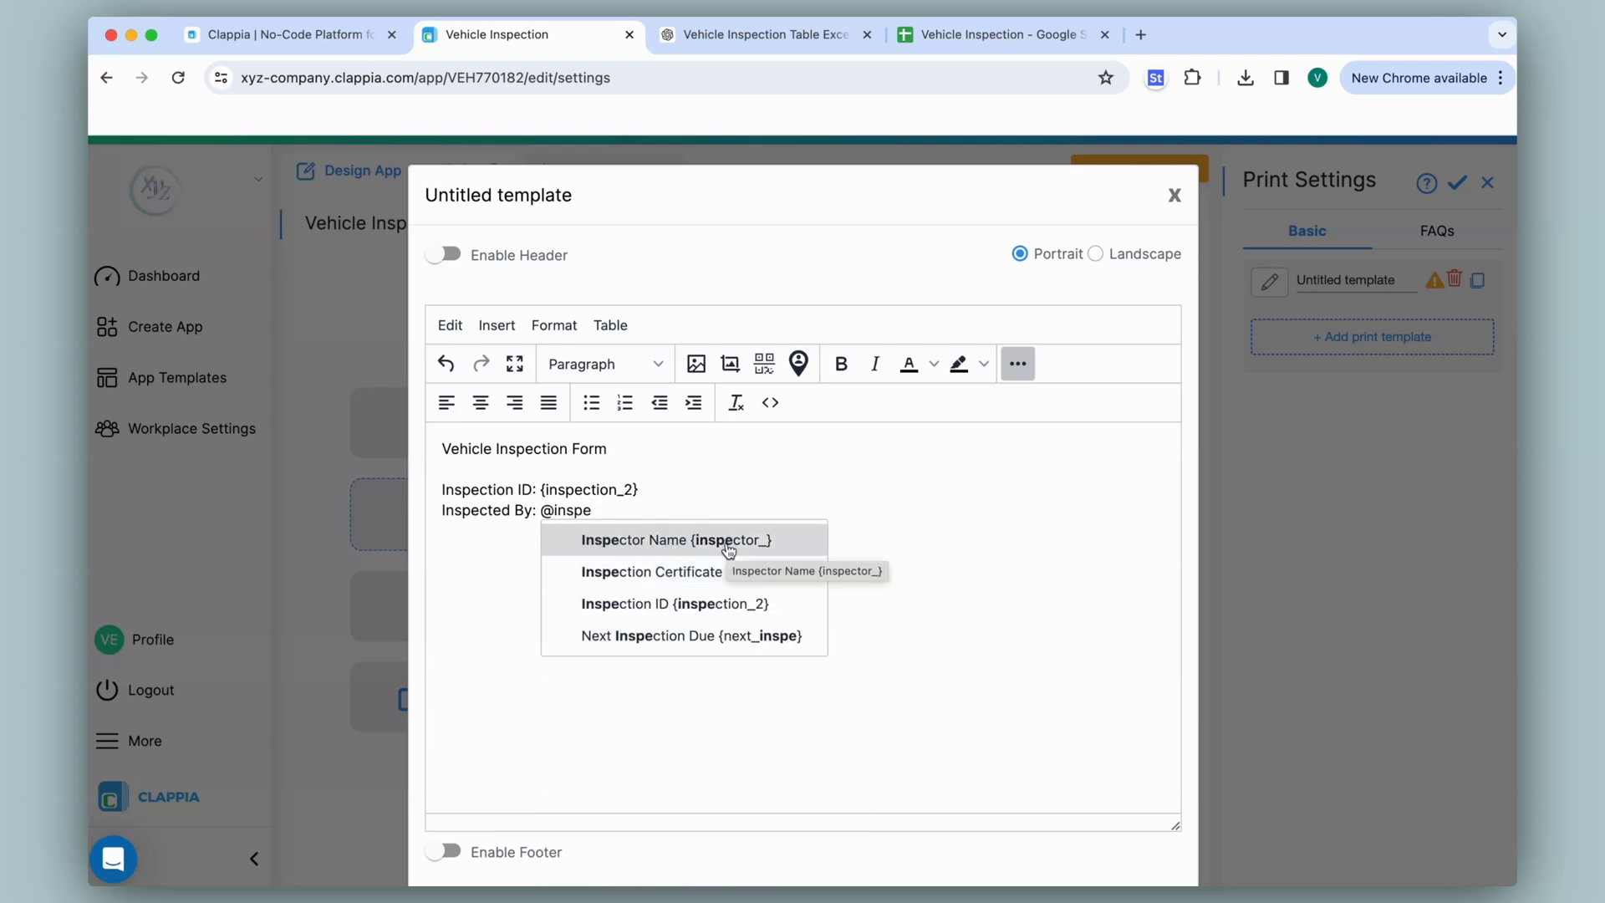
key(BackSpace)
key(BackSpace)
key(BackSpace)
key(BackSpace)
key(BackSpace)
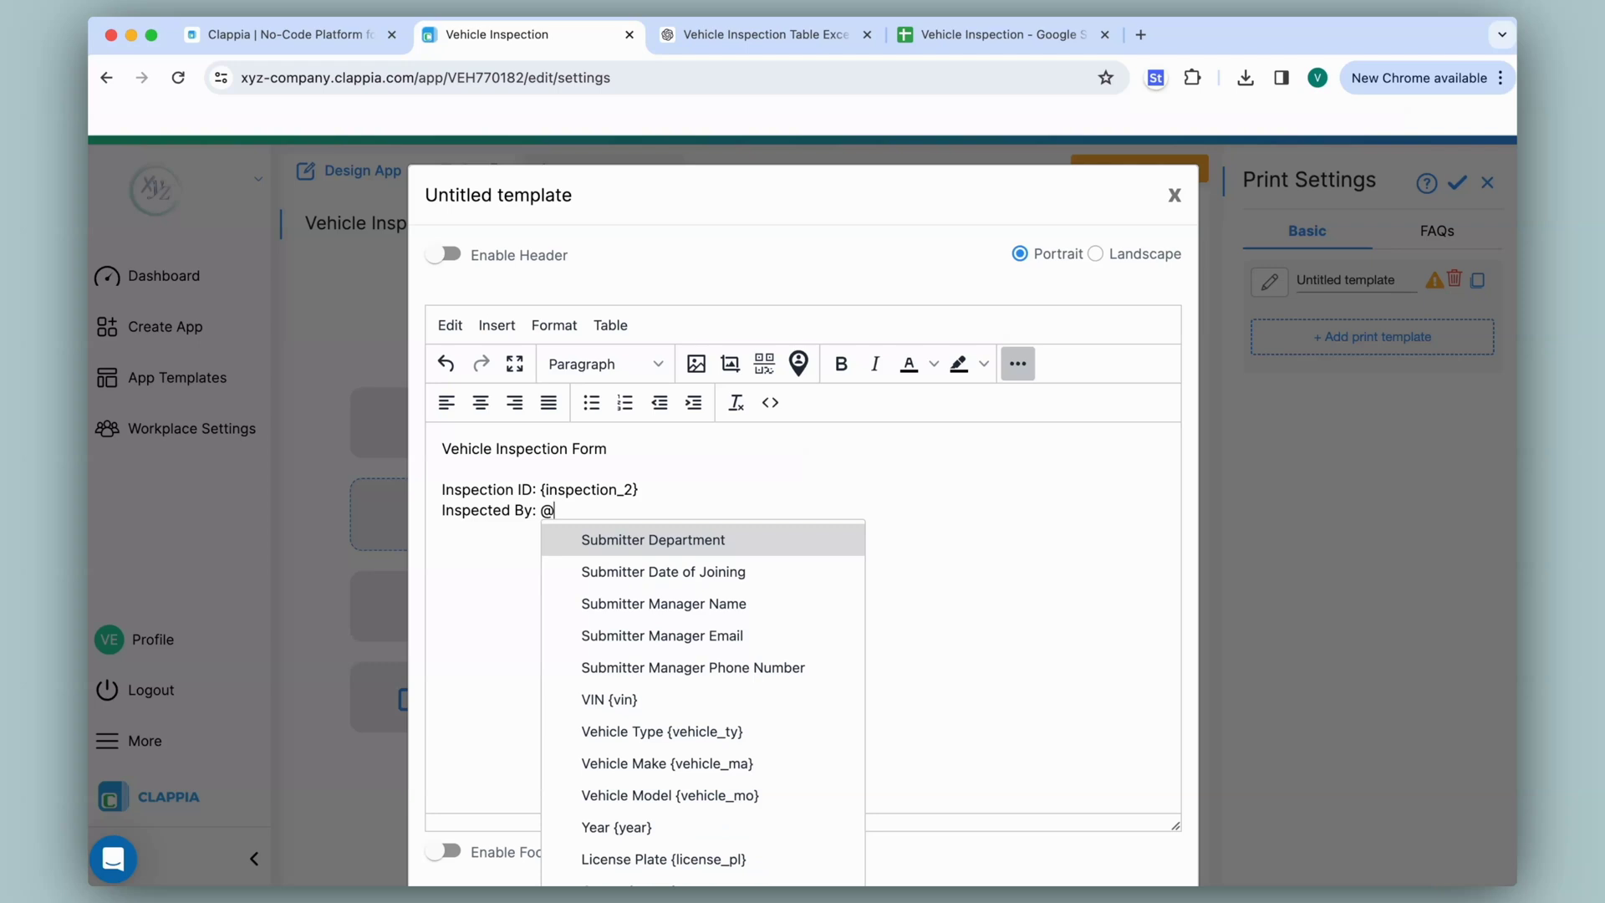
text(submit)
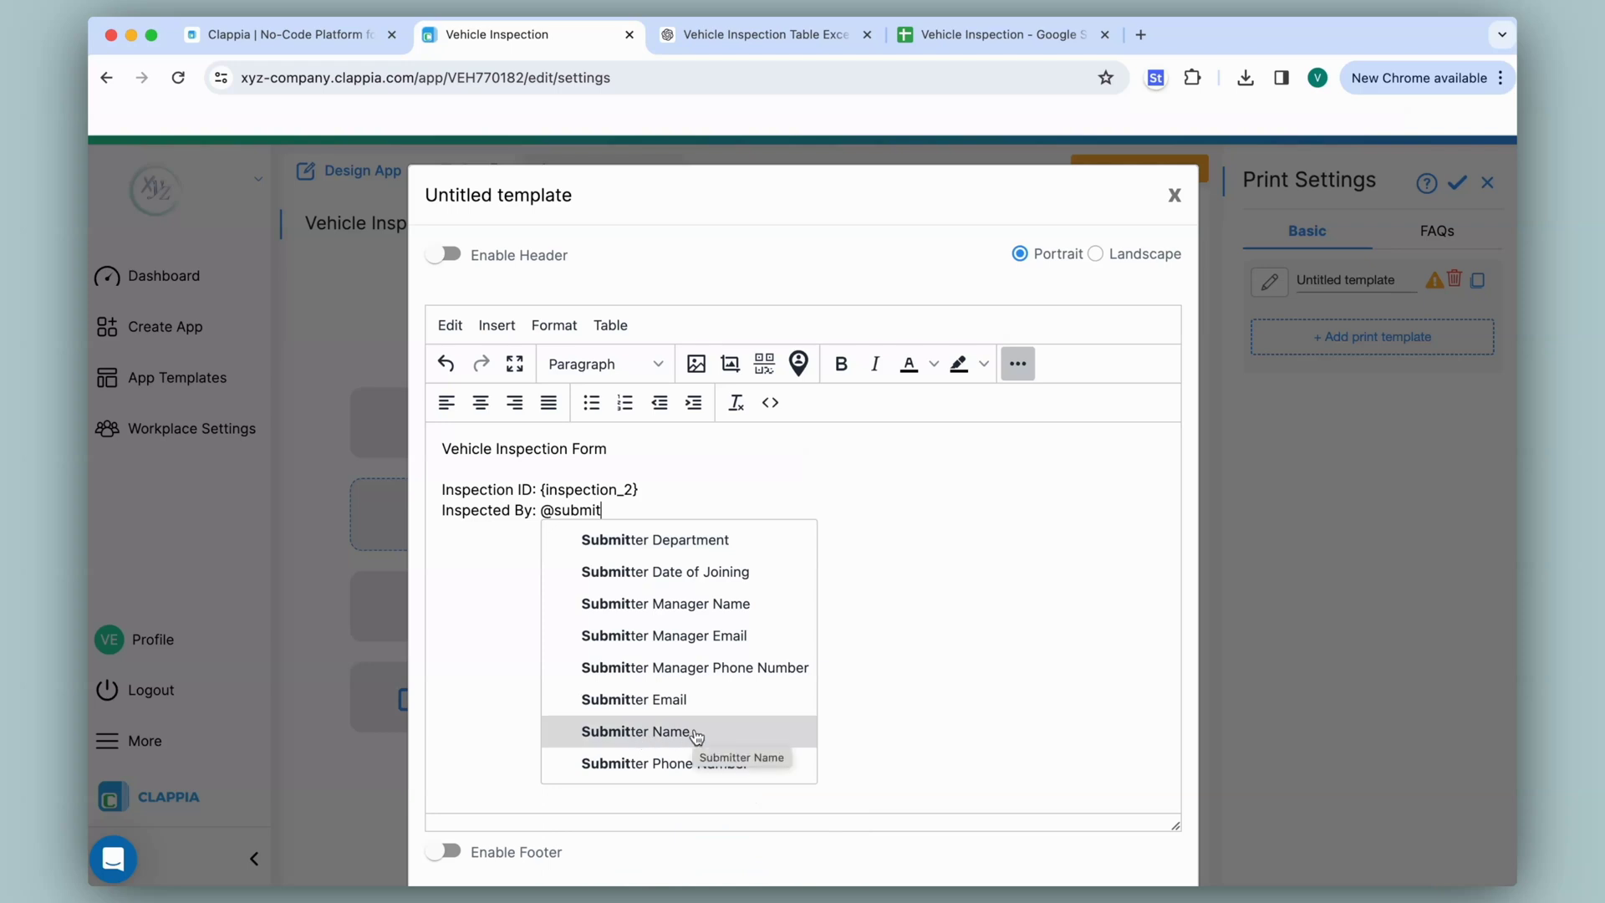
click(696, 733)
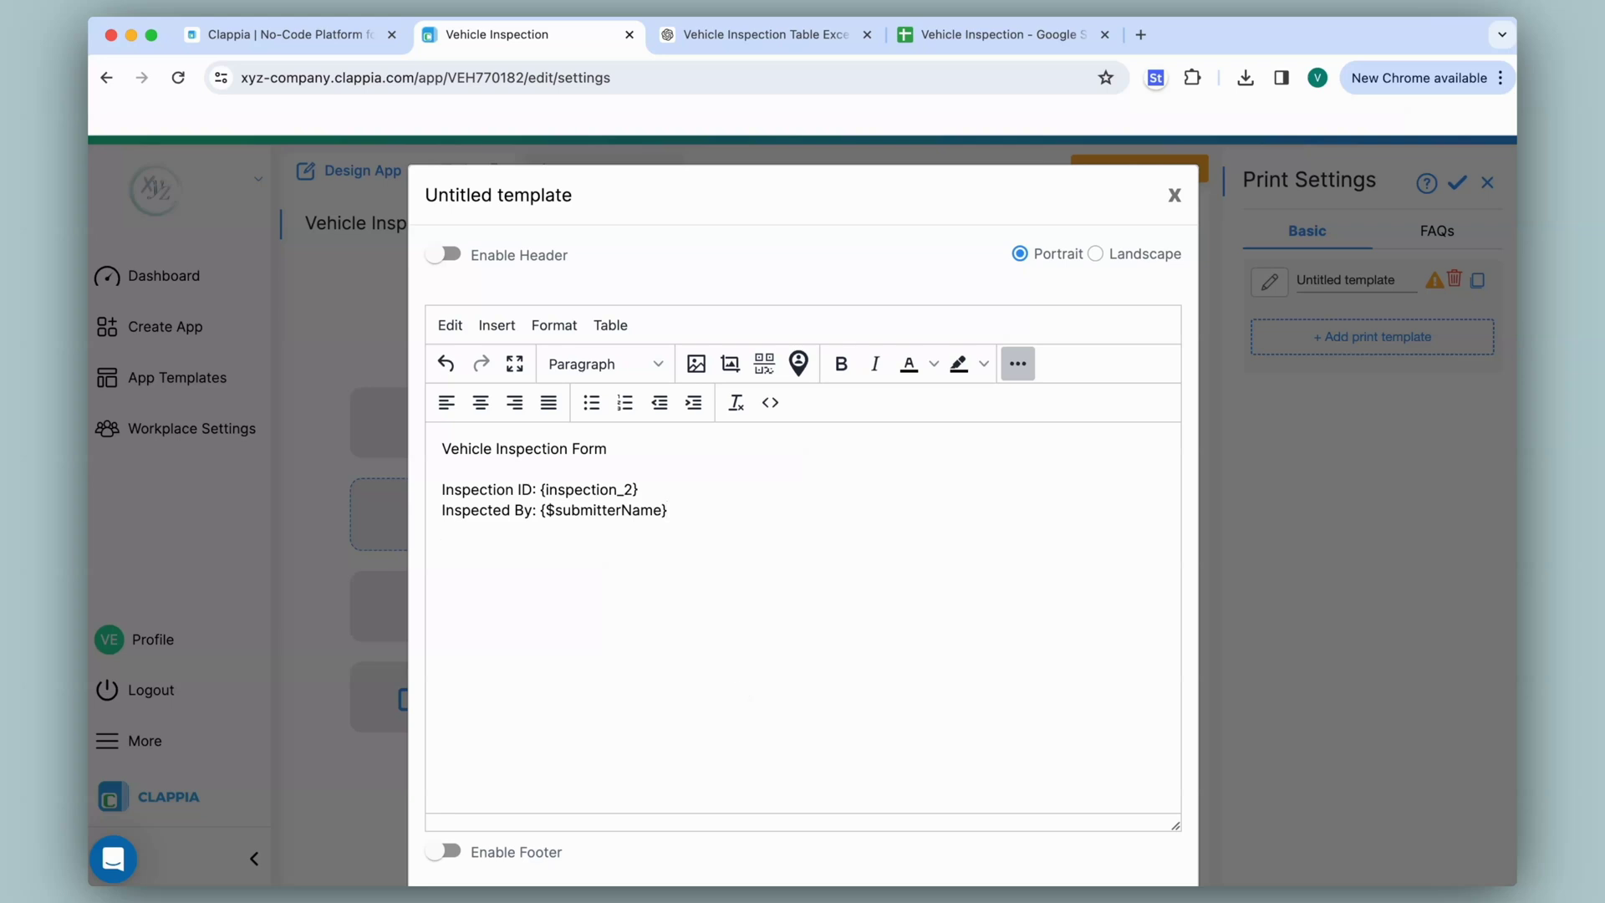
- Add the lines "Date of Inspection:" and "Time:" with the {date} and {time} variables
key(Return)
text(Date of Inspection: @date)
key(Down)
key(Return)
key(Return)
text(Time: @time)
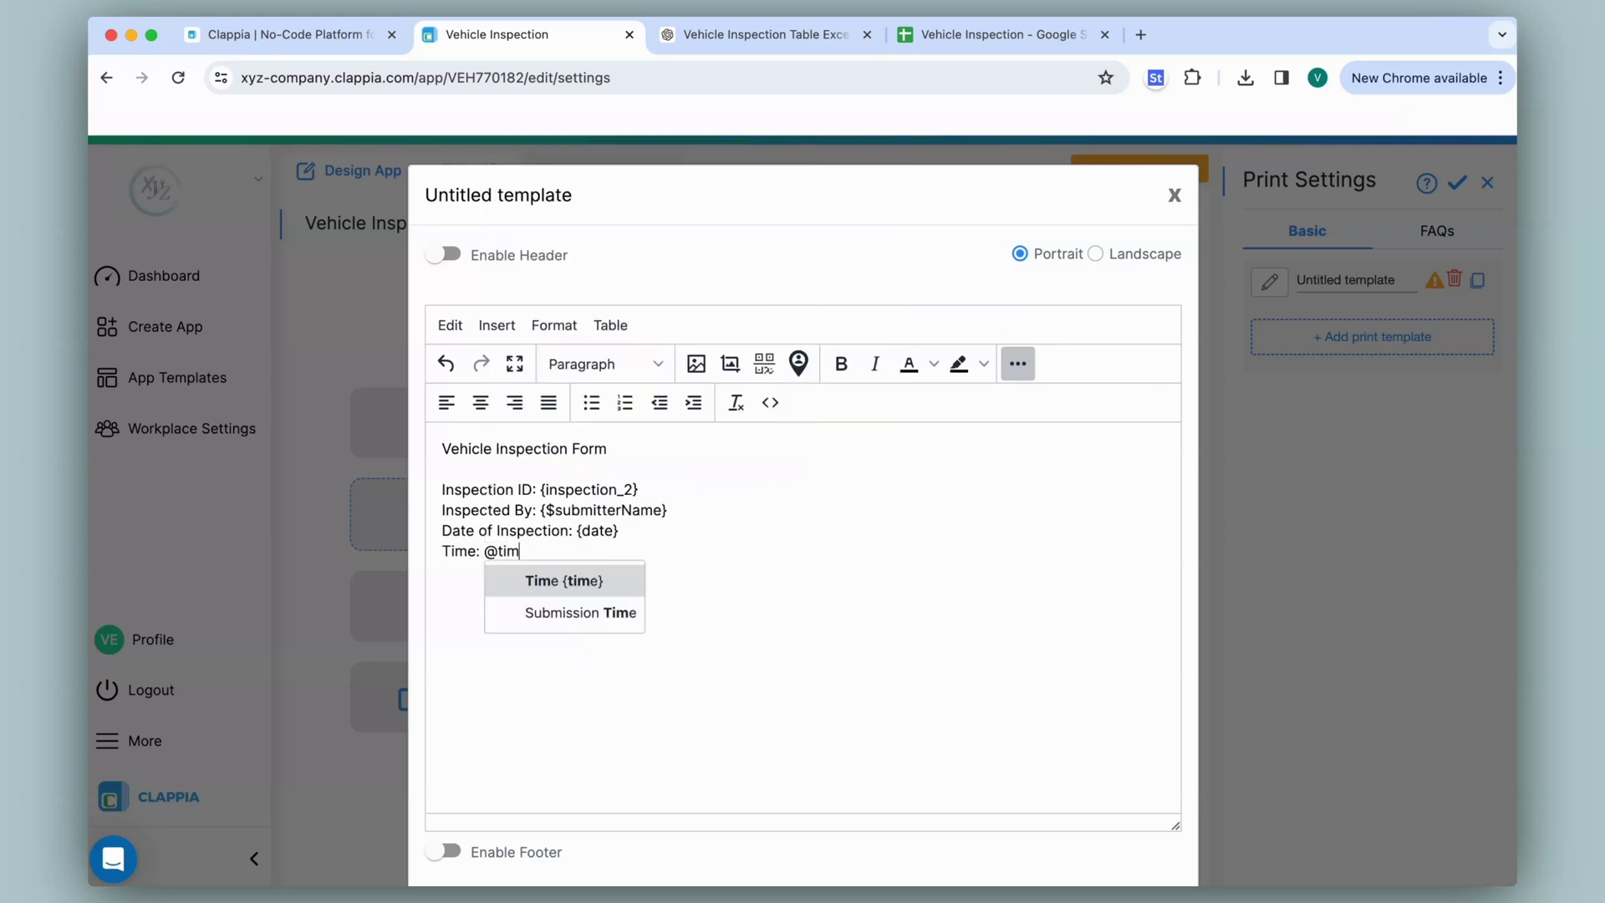
click(608, 579)
- Add the heading "Owner Information" below the time line and insert a table of two columns and three rows under it
key(Return)
key(Return)
text(Owner Information)
key(Return)
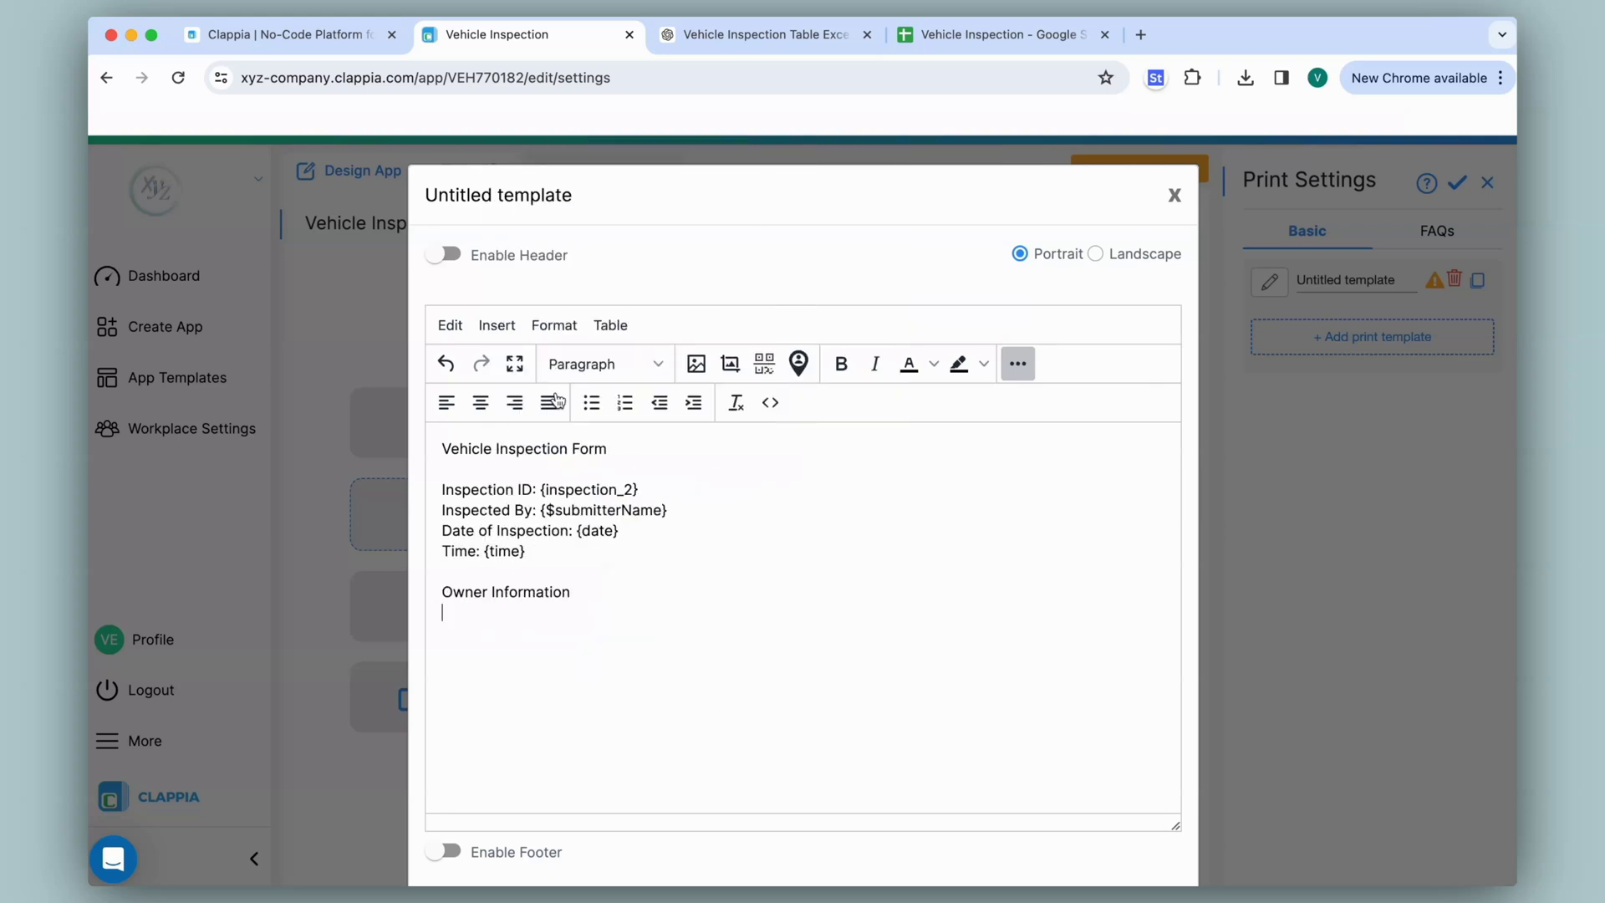
click(615, 330)
mouse_move(720, 359)
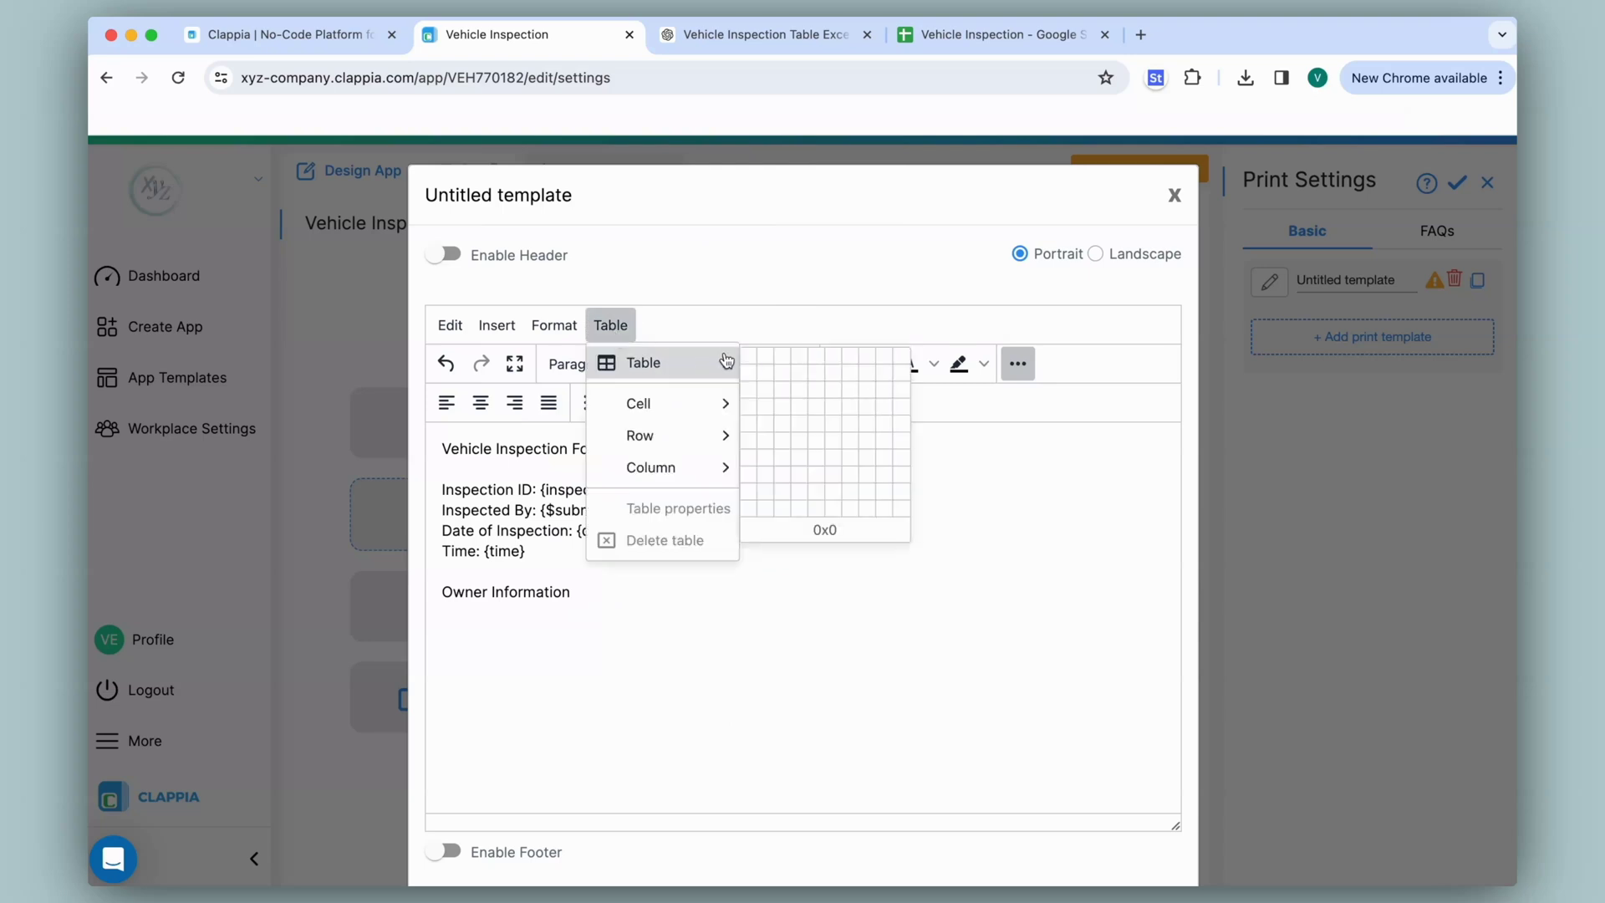
click(767, 395)
- Fill the first two table rows with Owner and {owner}, and Owner Email and {owner_emai}
text(wner)
key(Tab)
text(@owner)
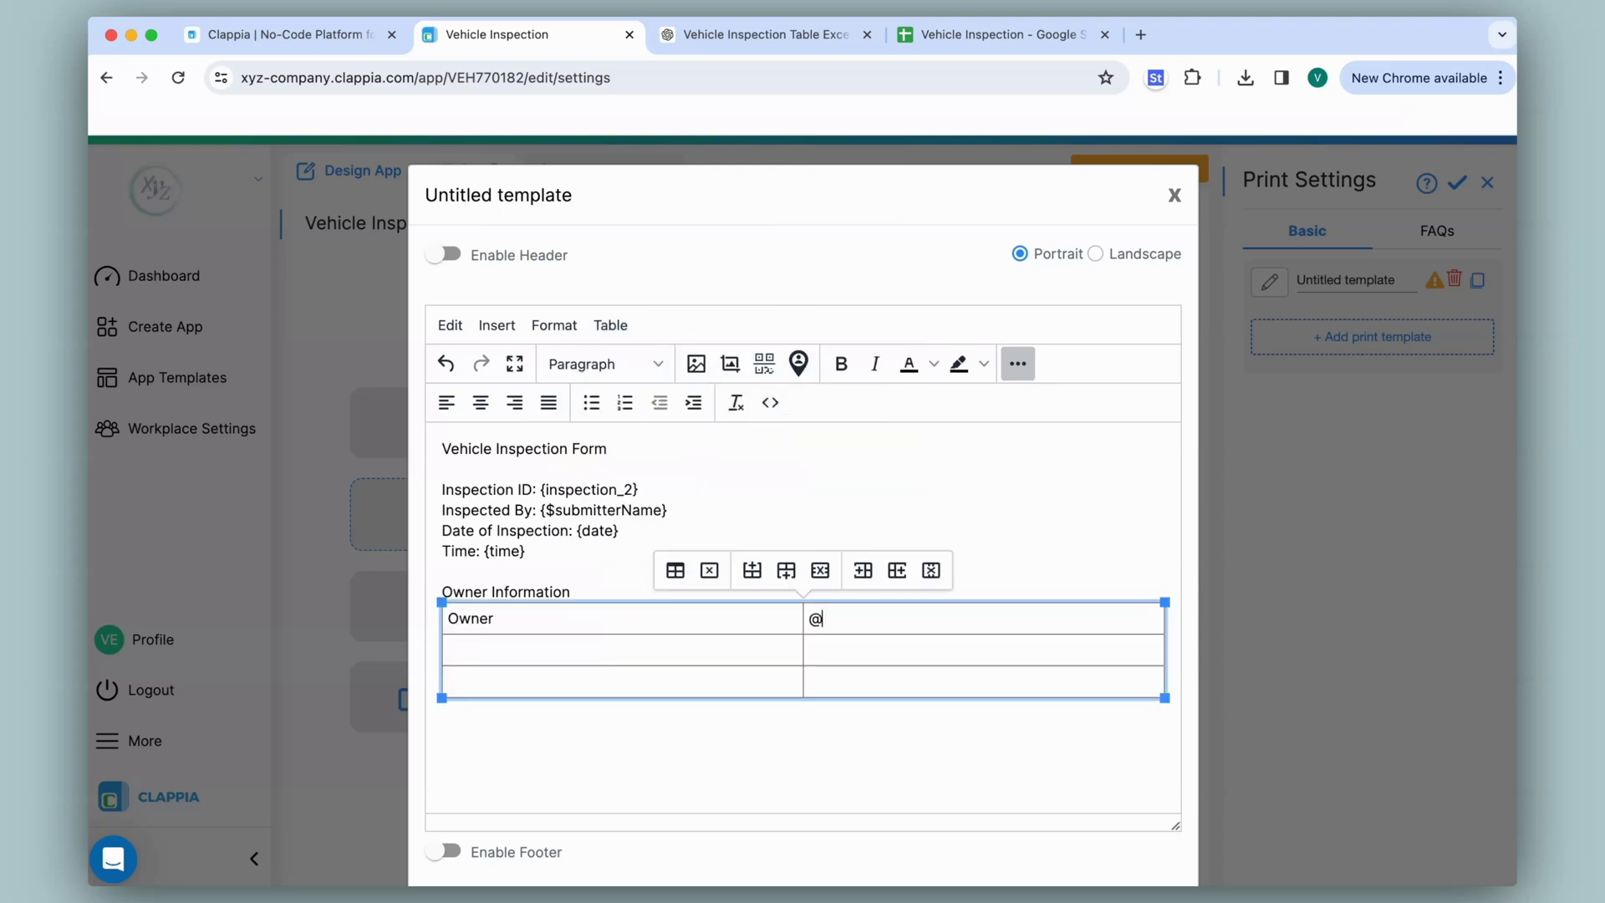
click(895, 648)
click(681, 652)
text(Email)
key(Tab)
text(@email)
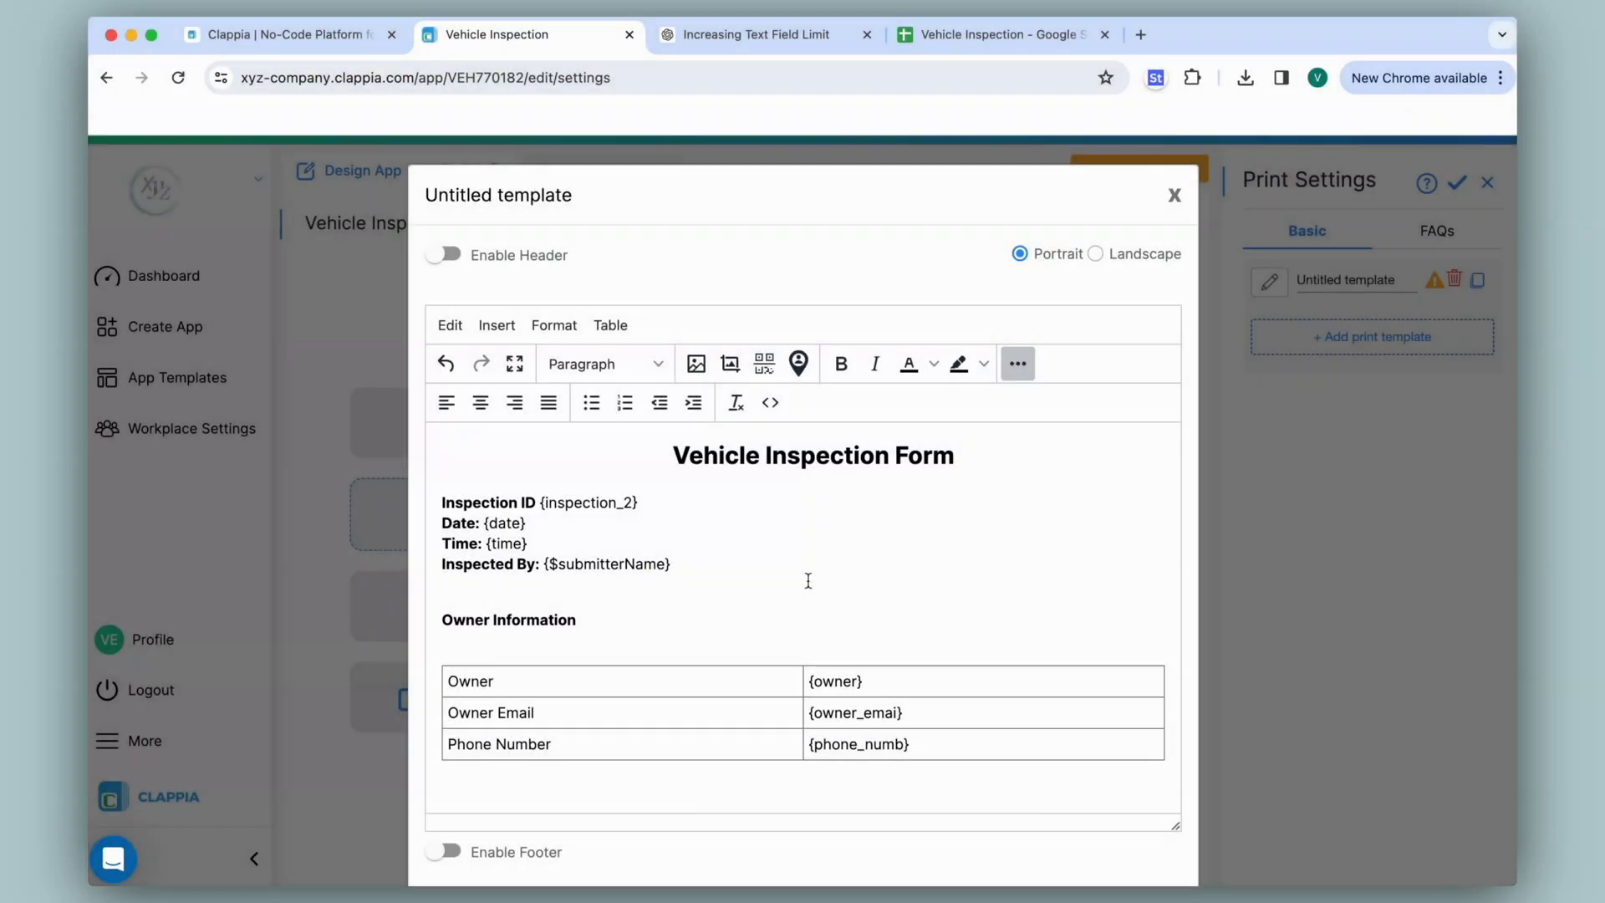
- Restyle the template through its source code with a black border and light-blue section backgrounds, and review it through to the Final Assessment
scroll(808, 580, down, 20)
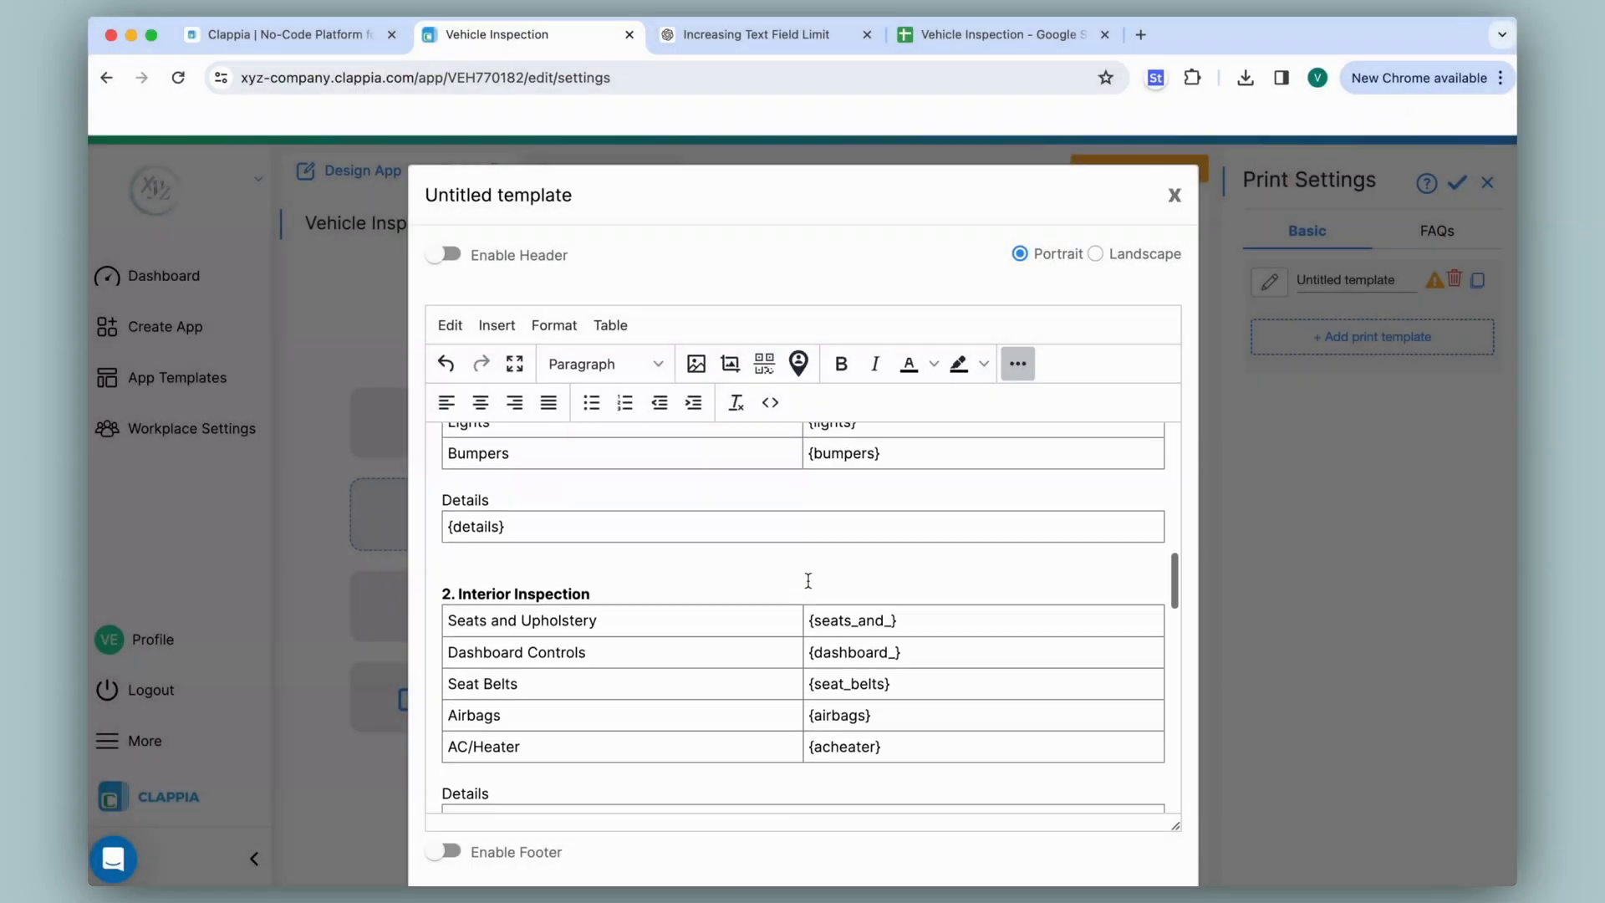
scroll(808, 580, down, 10)
scroll(807, 580, up, 15)
scroll(808, 580, up, 20)
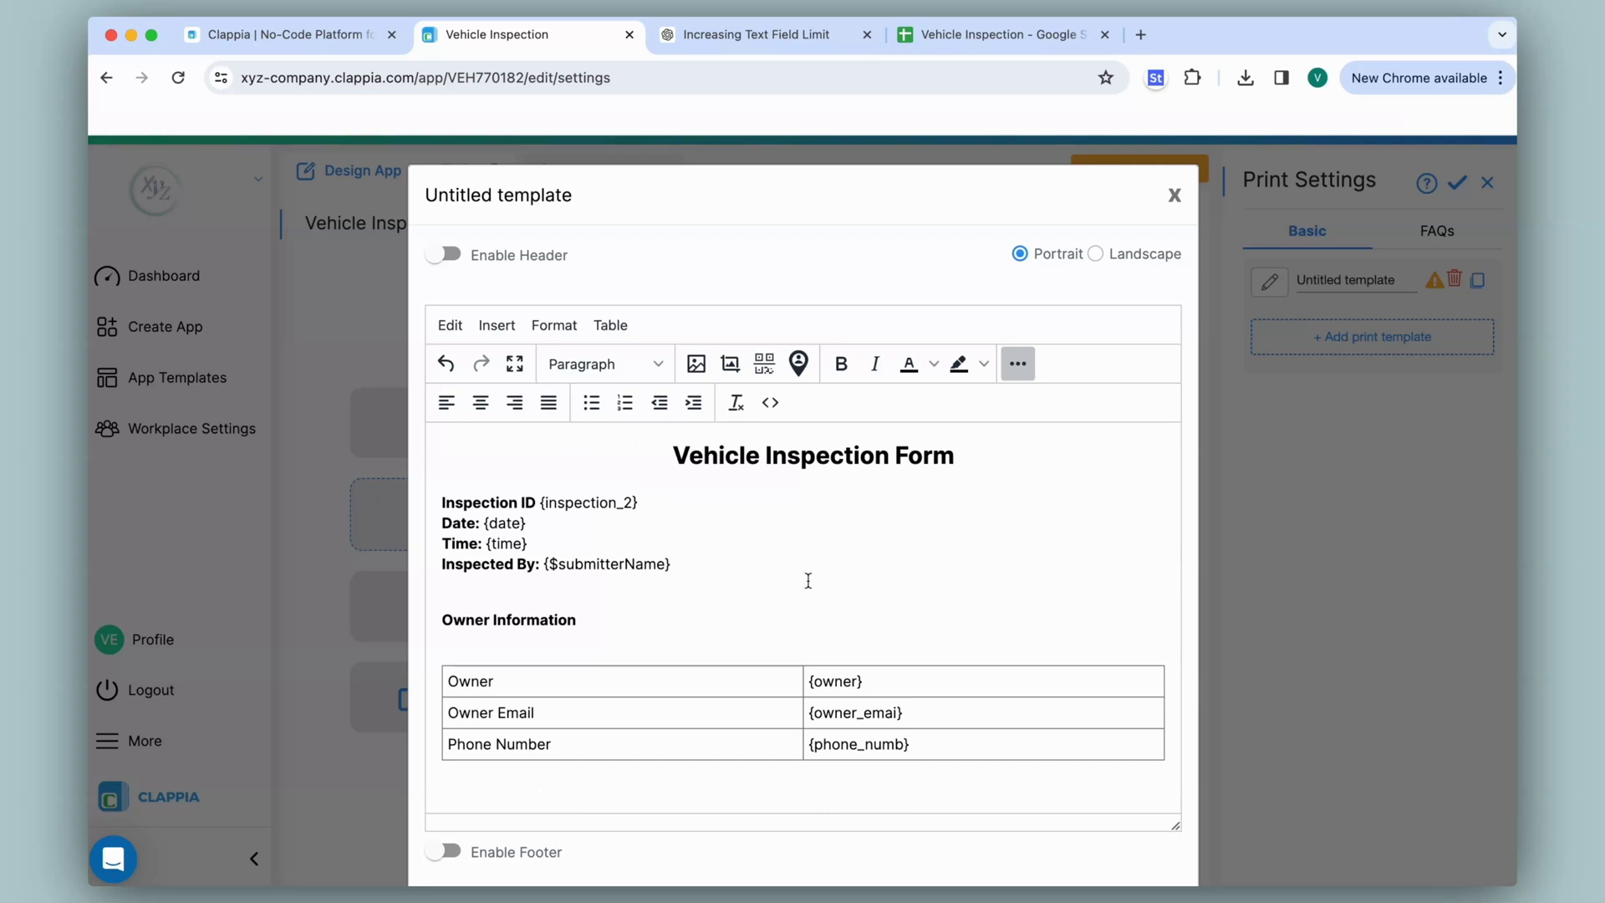
click(770, 402)
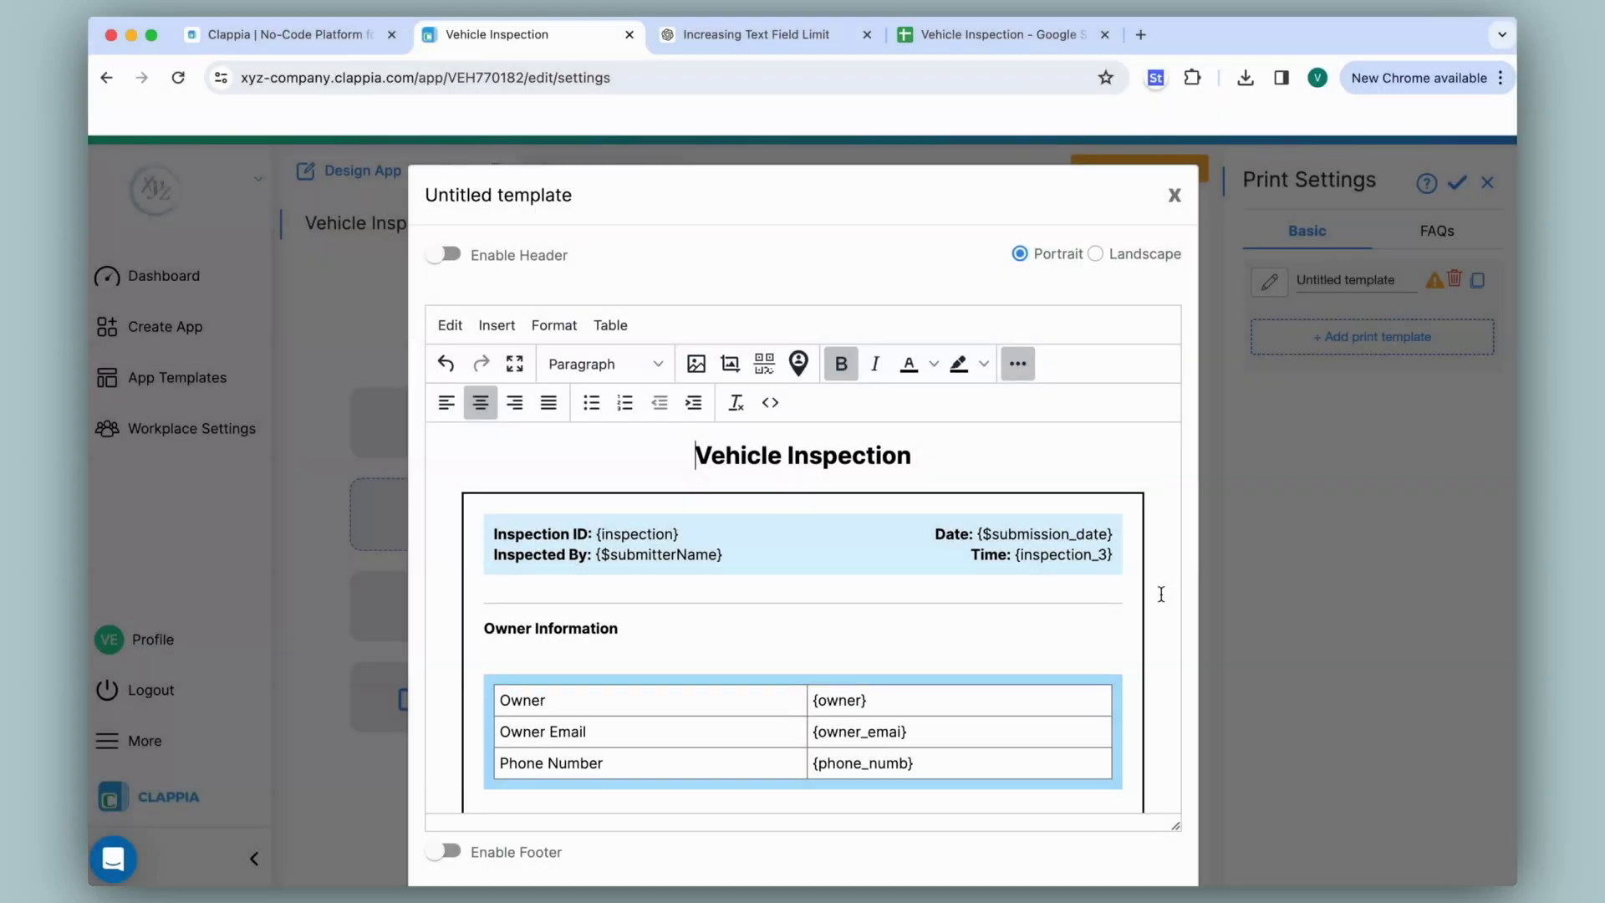
scroll(1162, 593, down, 3)
scroll(1161, 593, down, 15)
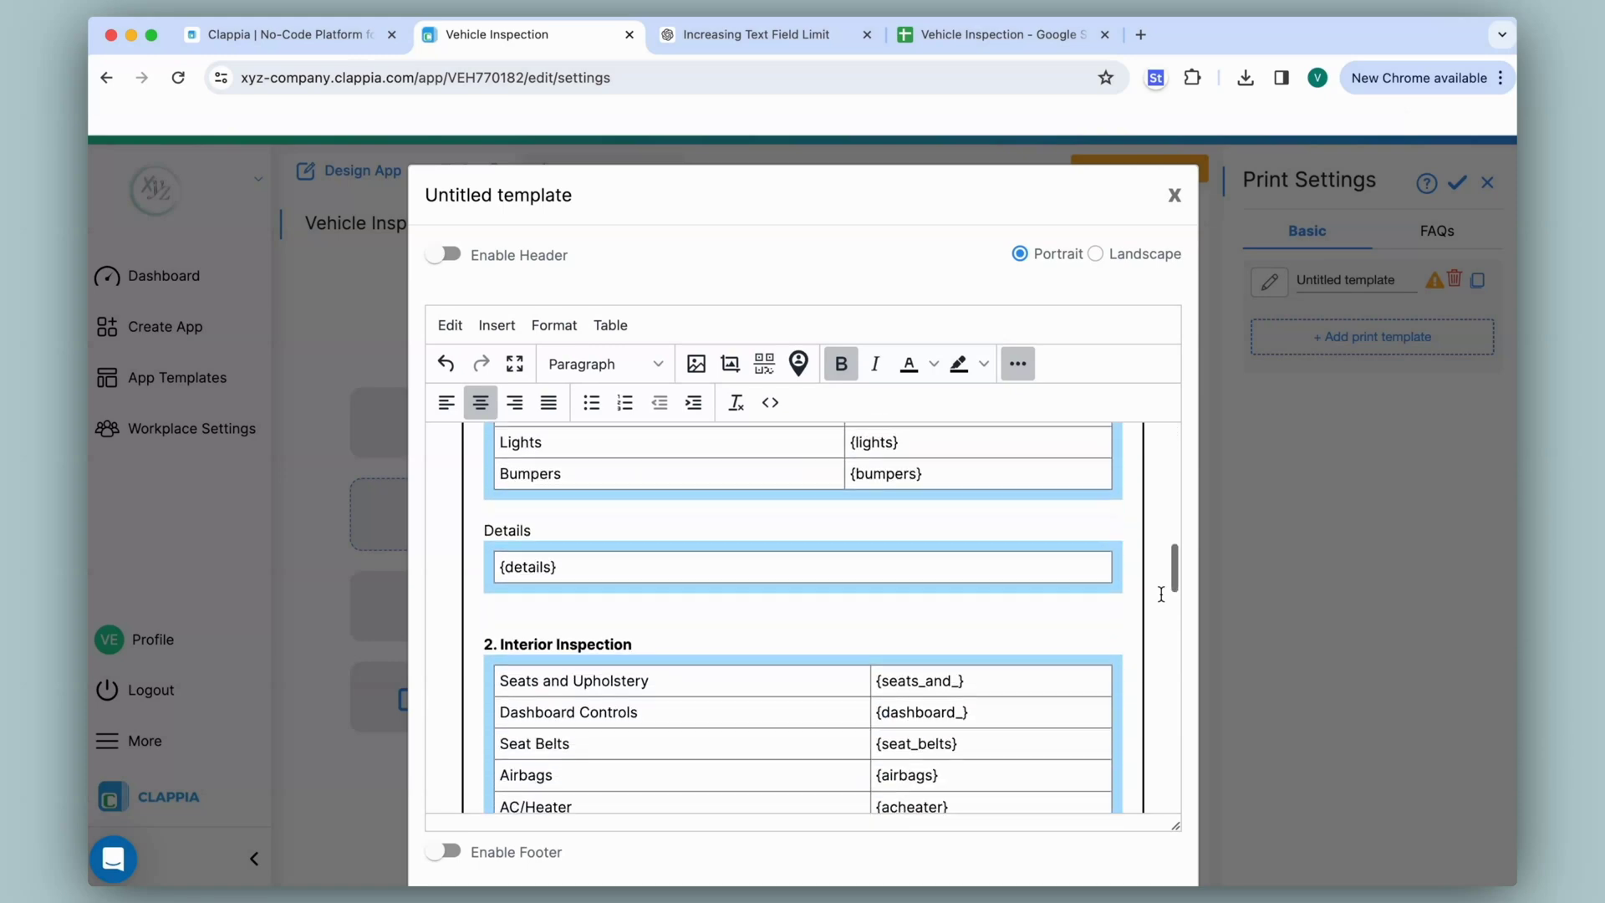
scroll(1161, 594, down, 15)
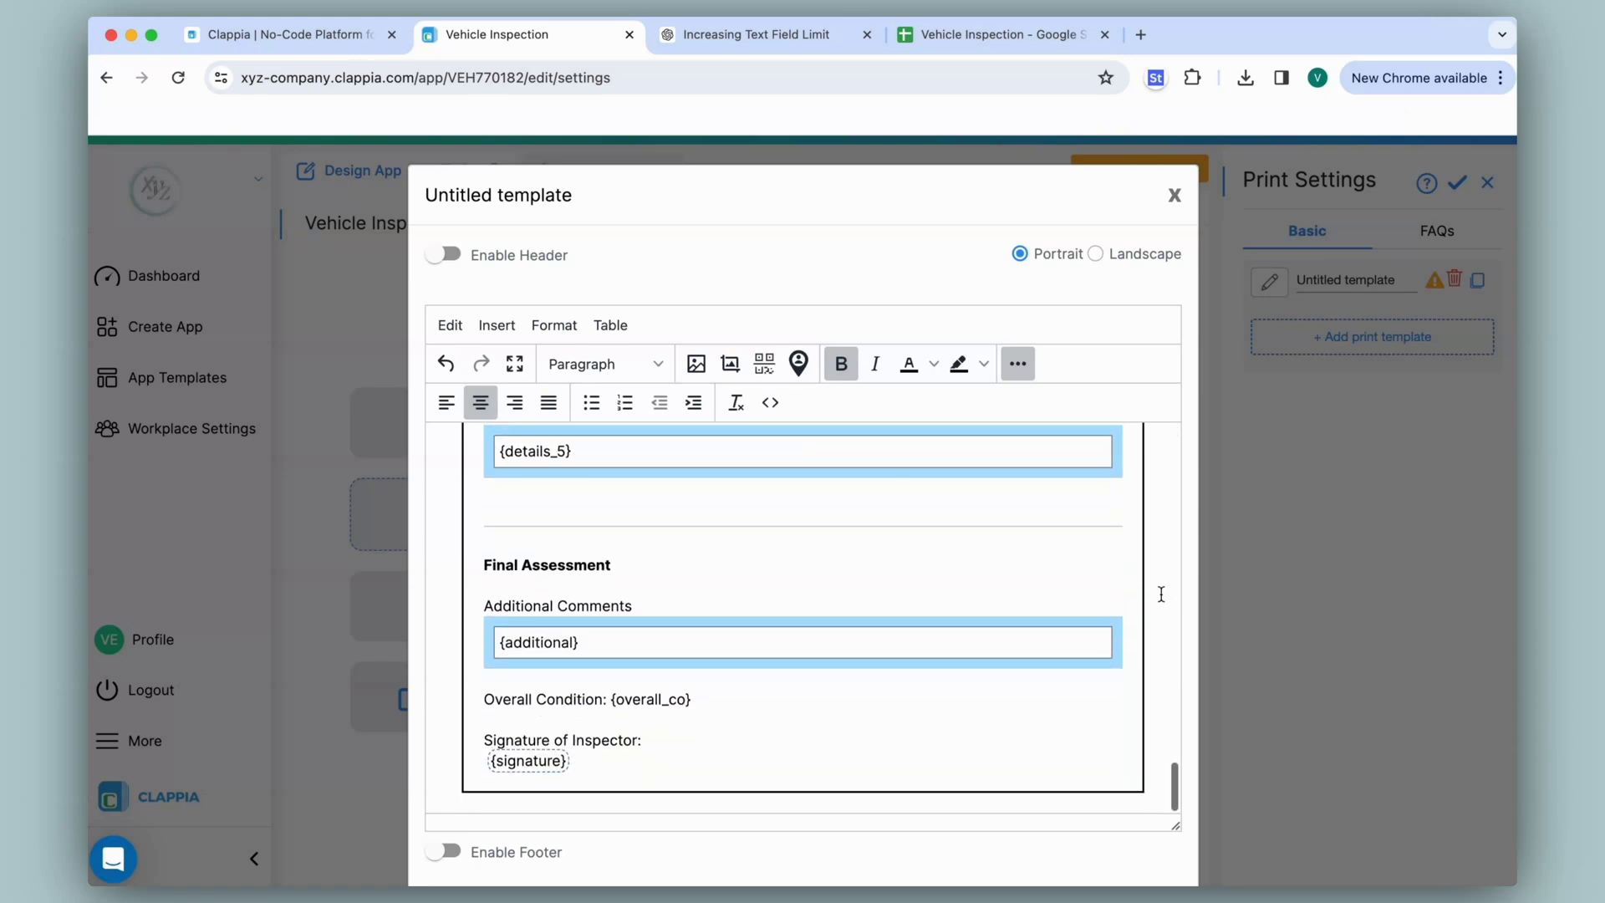
scroll(1161, 593, up, 20)
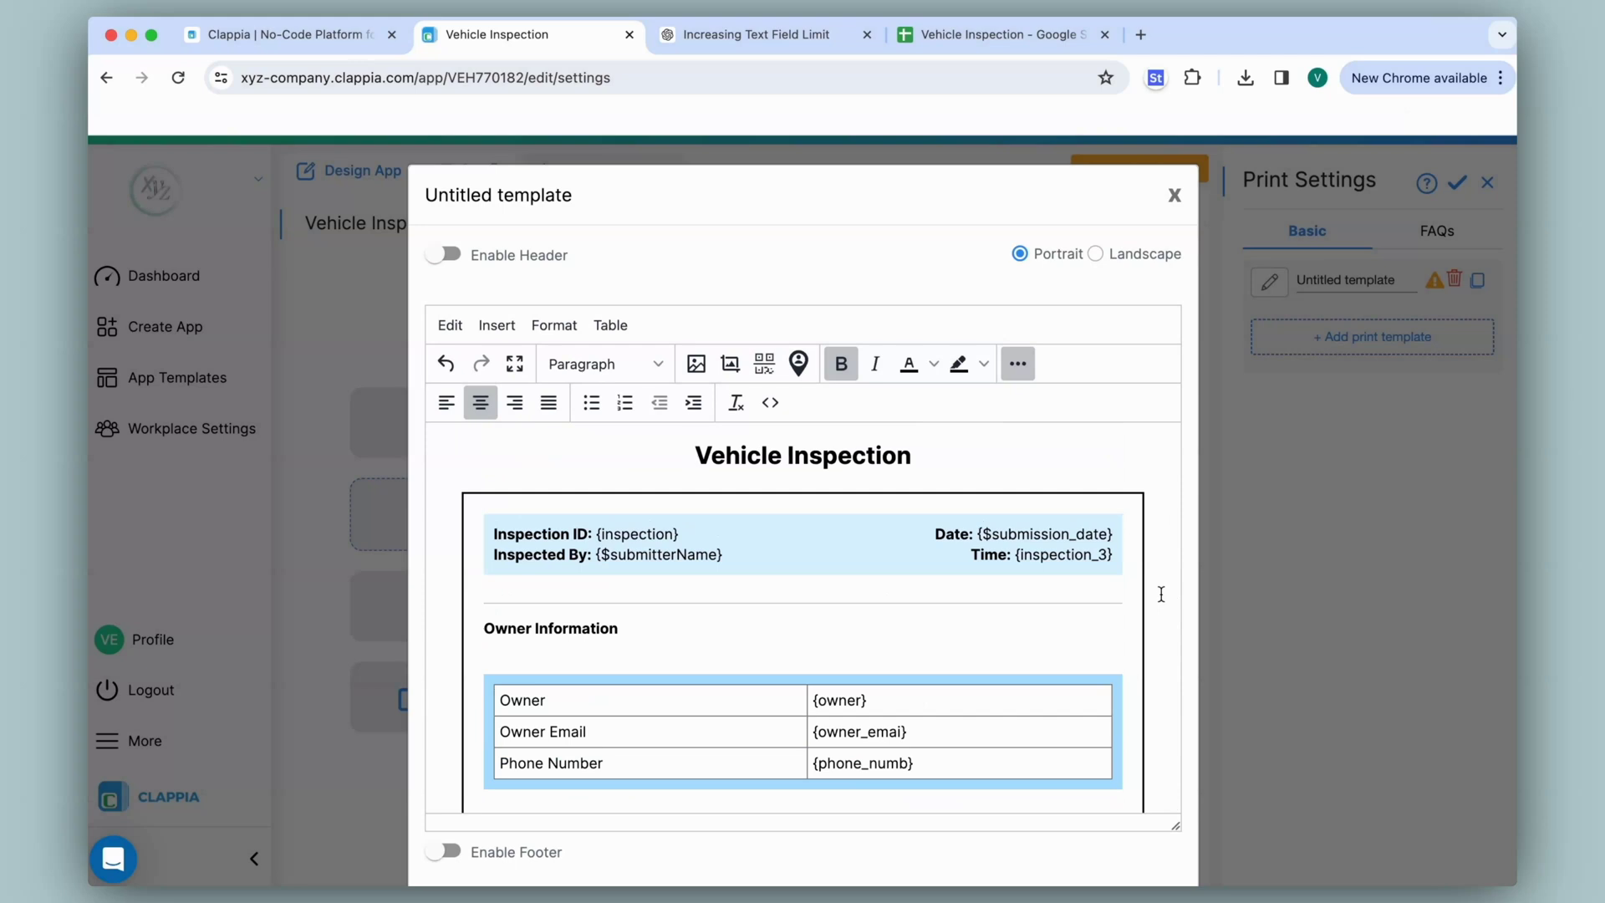
- Enable the template header, enlarge it, and insert the company logo image "Screenshot 2024-08-02 at 5.17.30 PM" with a width of 260
click(447, 254)
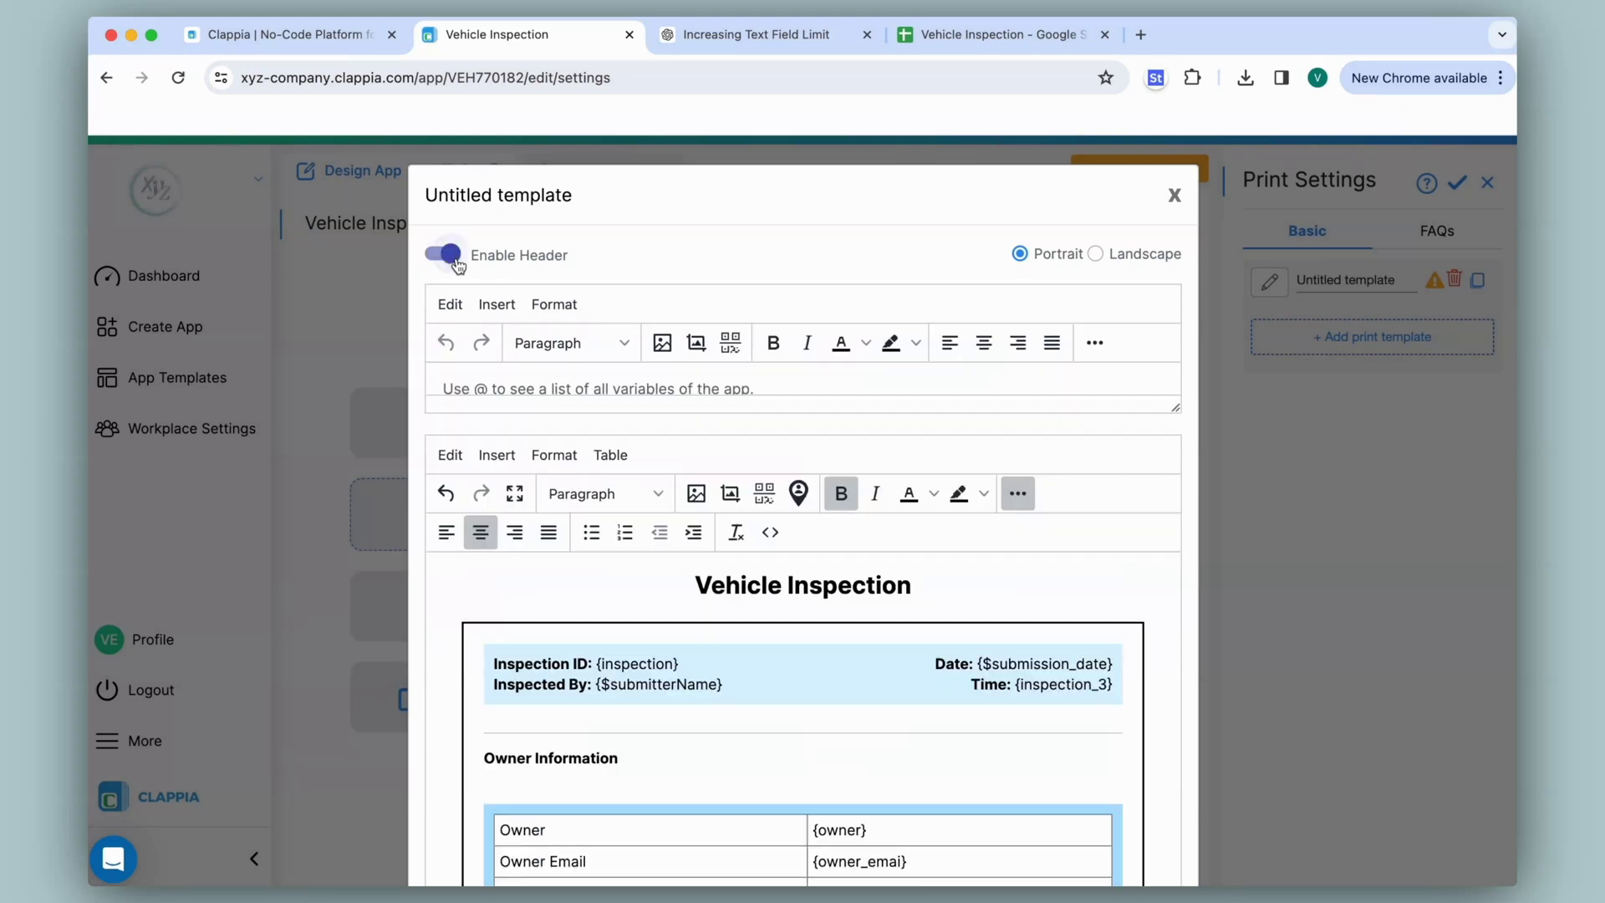
drag(1175, 407, 1175, 641)
click(662, 344)
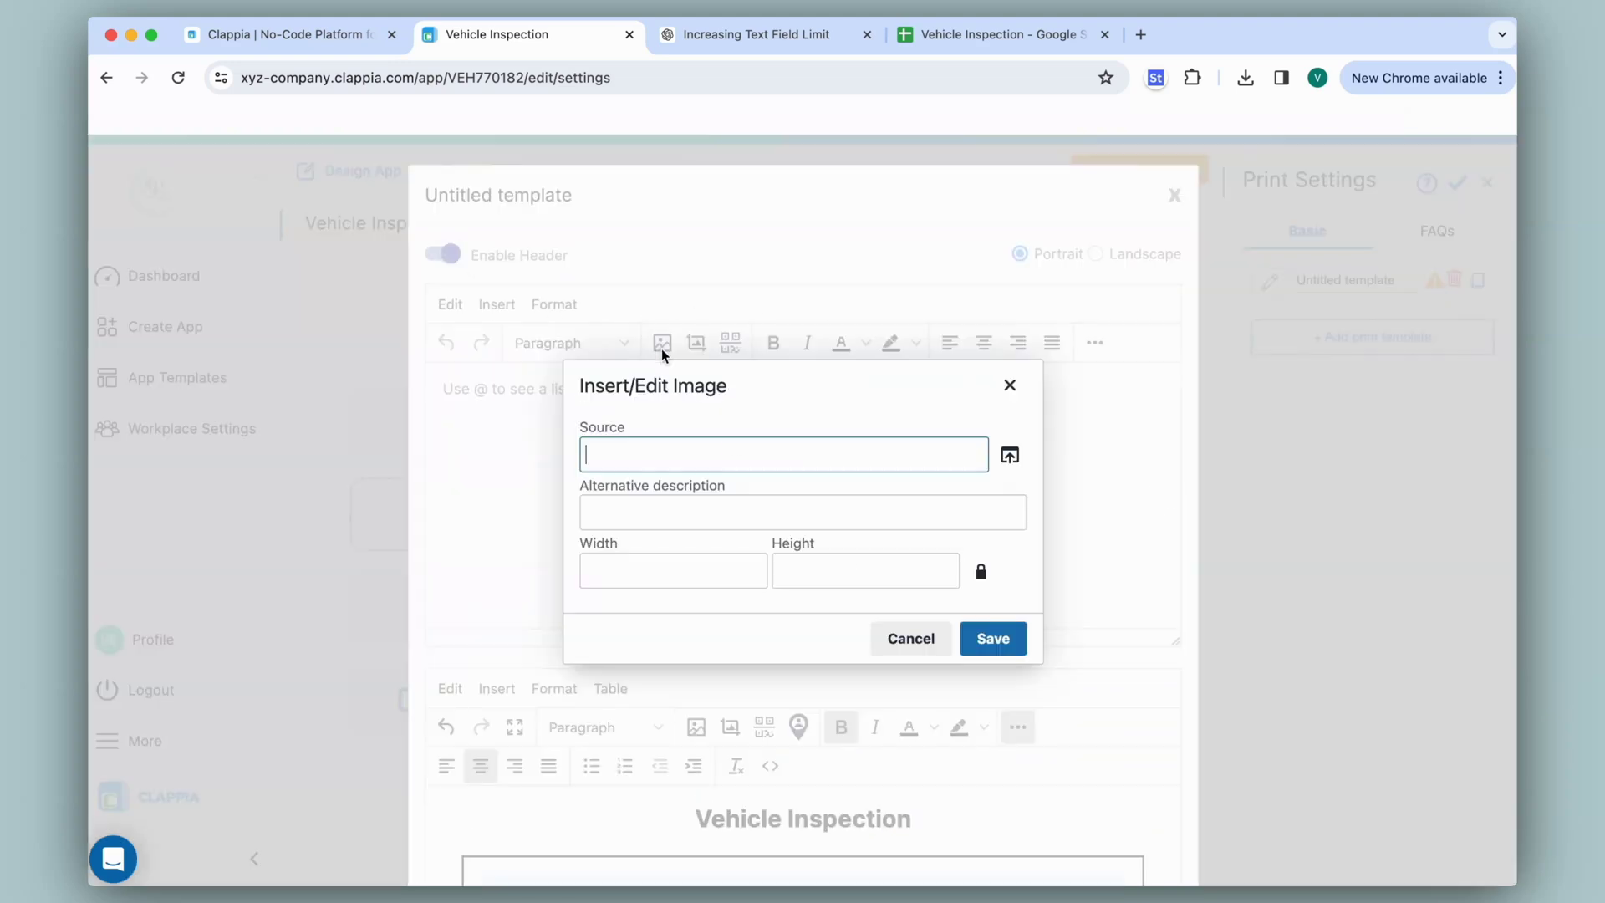
click(1010, 454)
scroll(681, 418, down, 2)
click(669, 505)
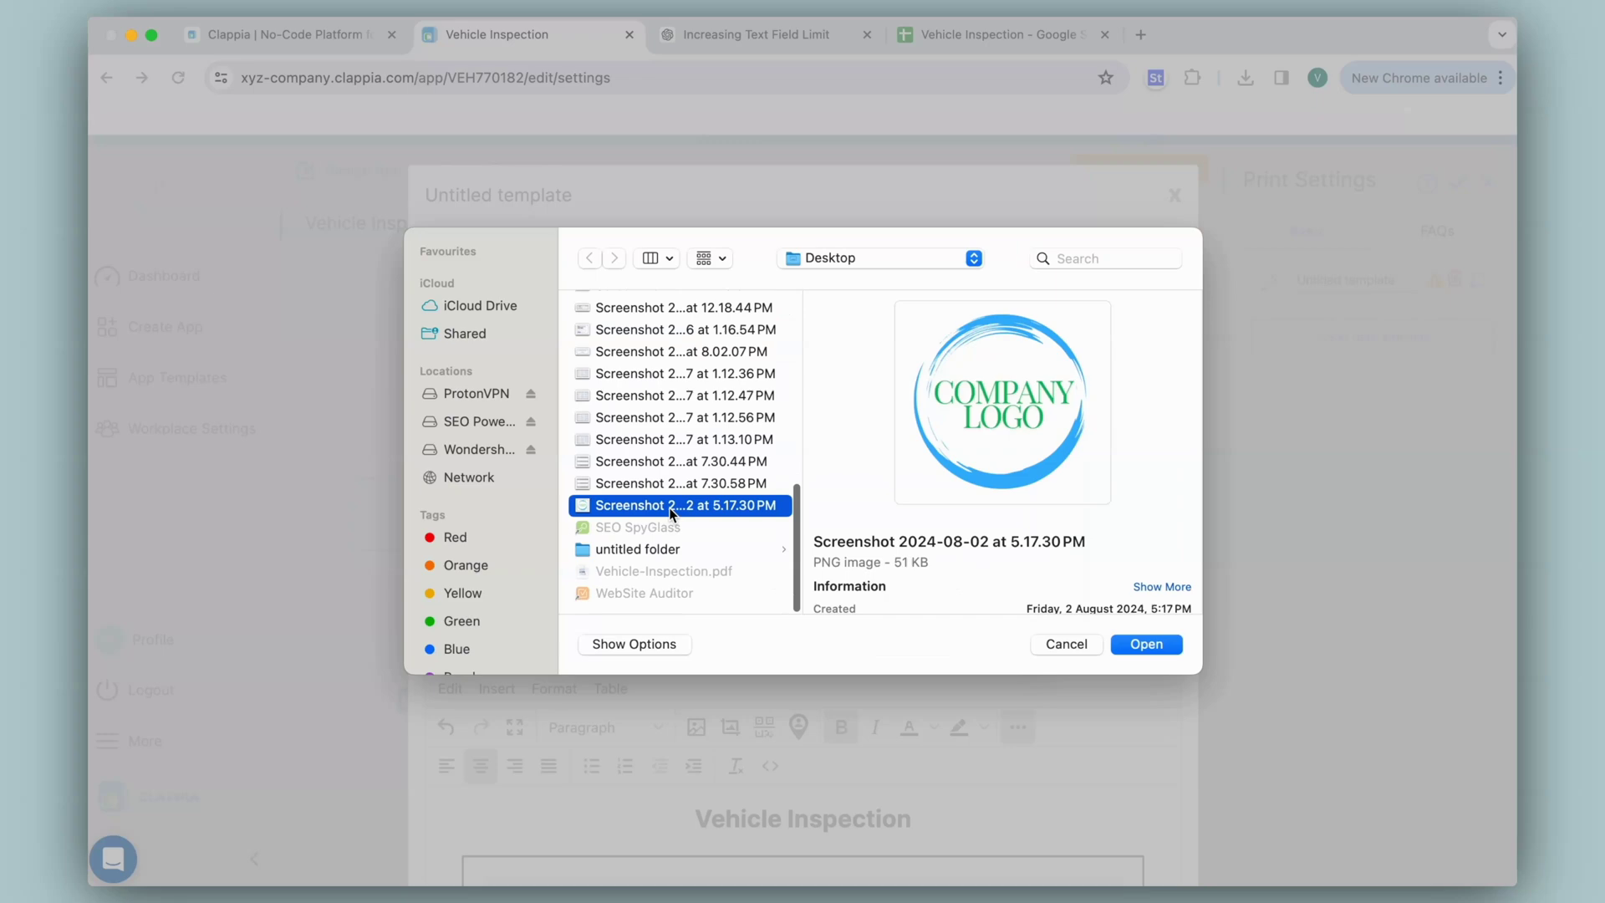
click(1136, 642)
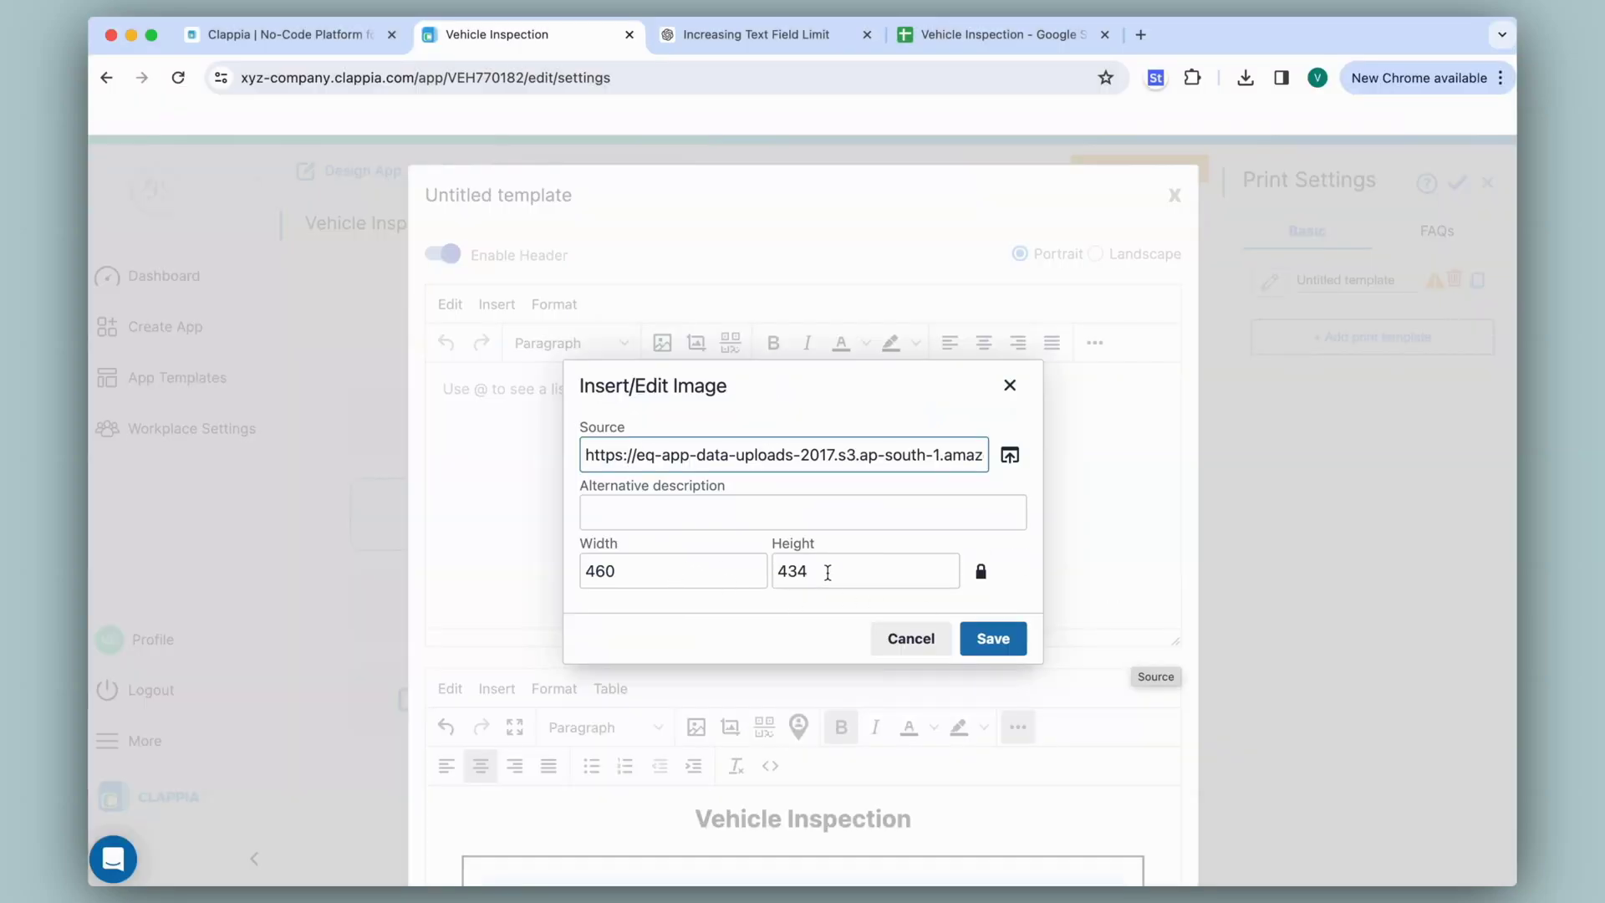
double_click(765, 577)
text(260)
click(991, 639)
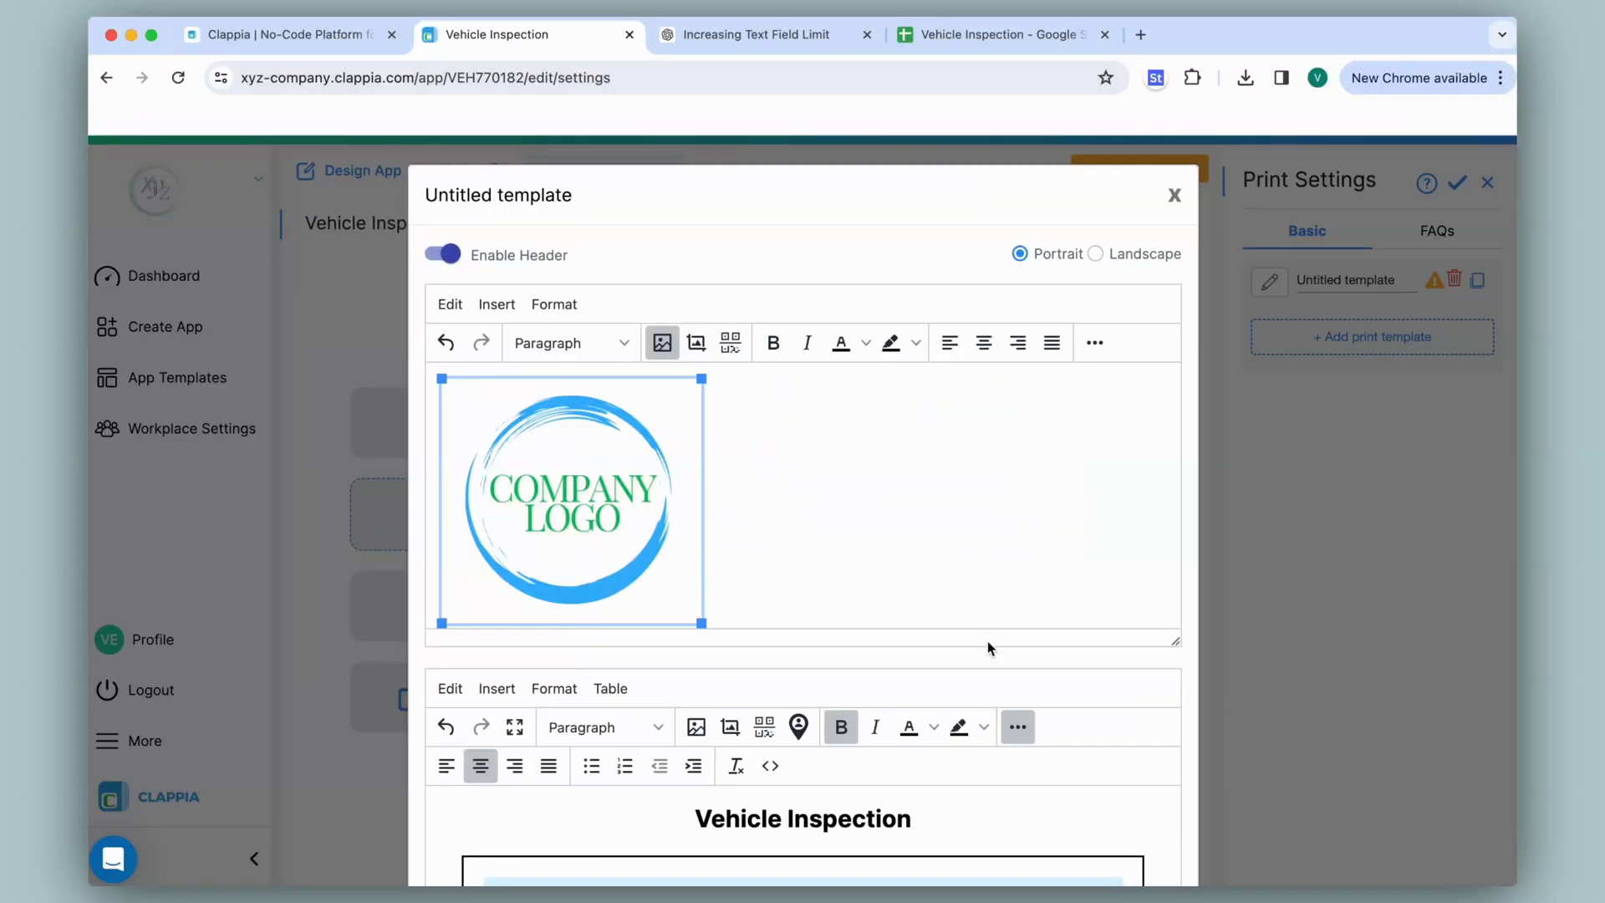
- Centre the company logo in the header and save the print template
click(984, 342)
scroll(1091, 712, down, 5)
click(1070, 819)
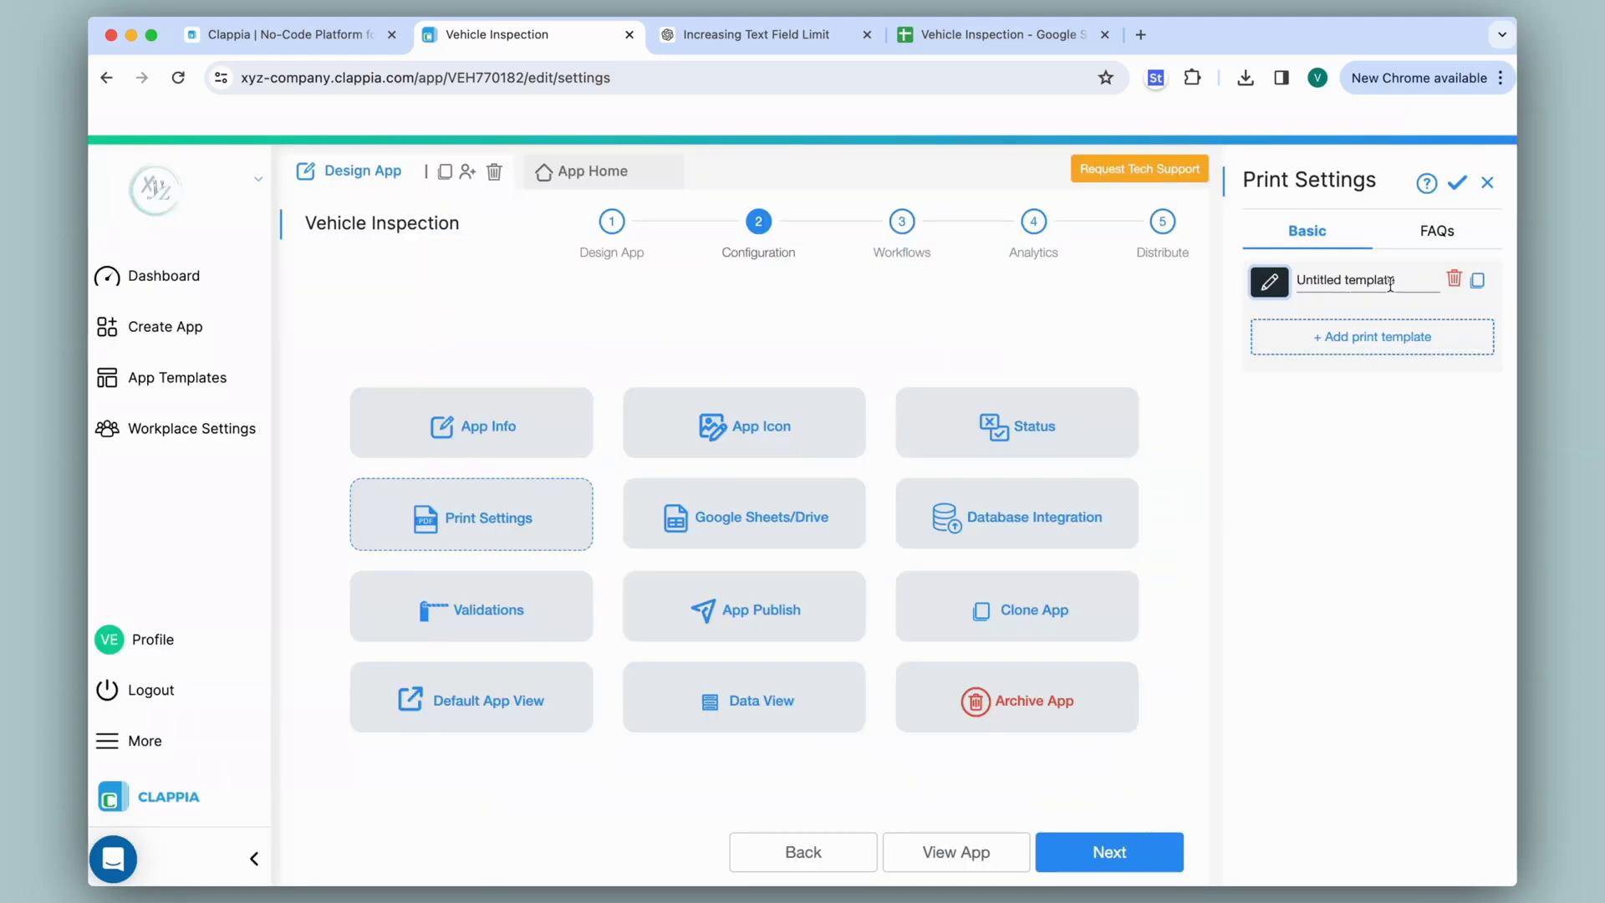
- Rename the print template "Vehicle Inspection Form" and save the print settings
triple_click(1371, 280)
text(Vehicle Inspection Form)
click(1458, 184)
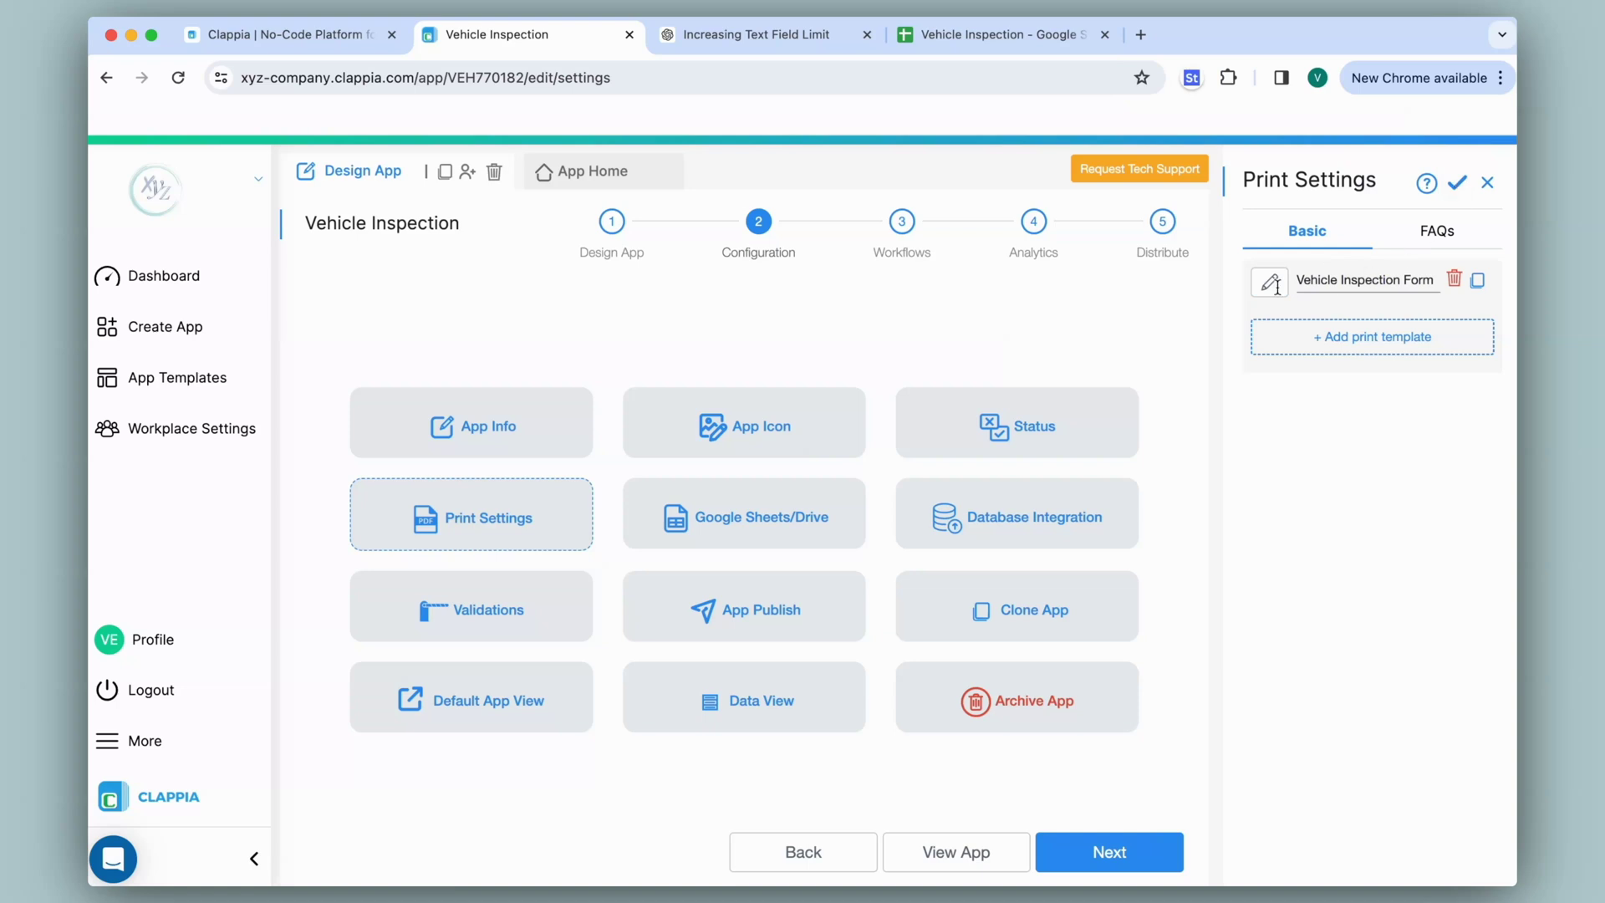
- Add an If step to the workflow for new submissions with the condition {repairs}="Pending" and save it
click(912, 228)
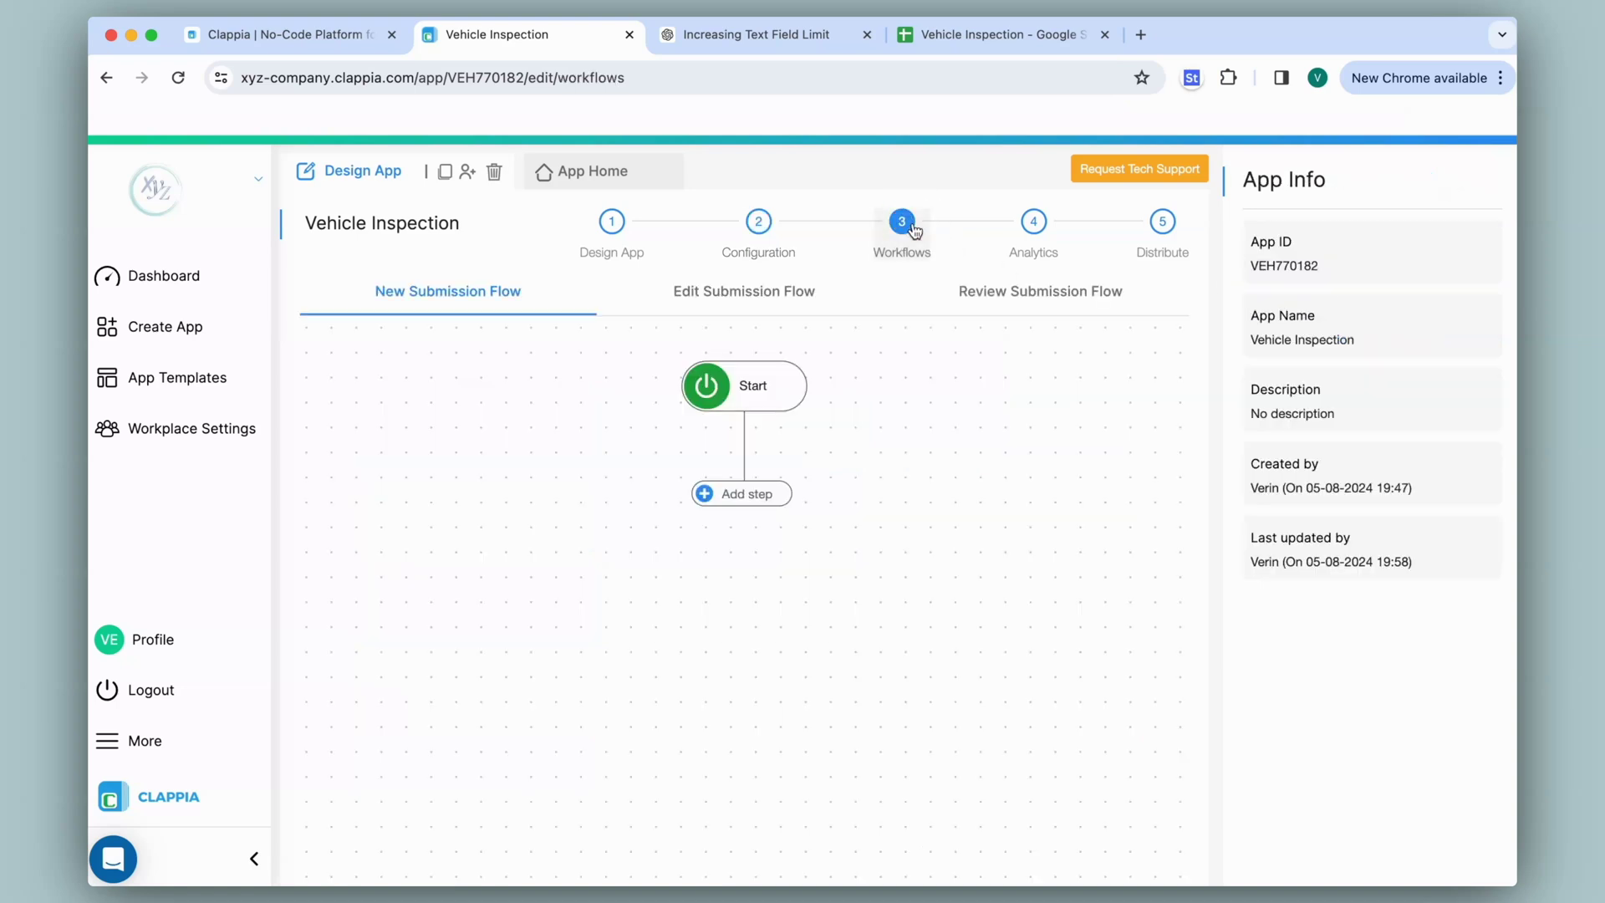
click(752, 497)
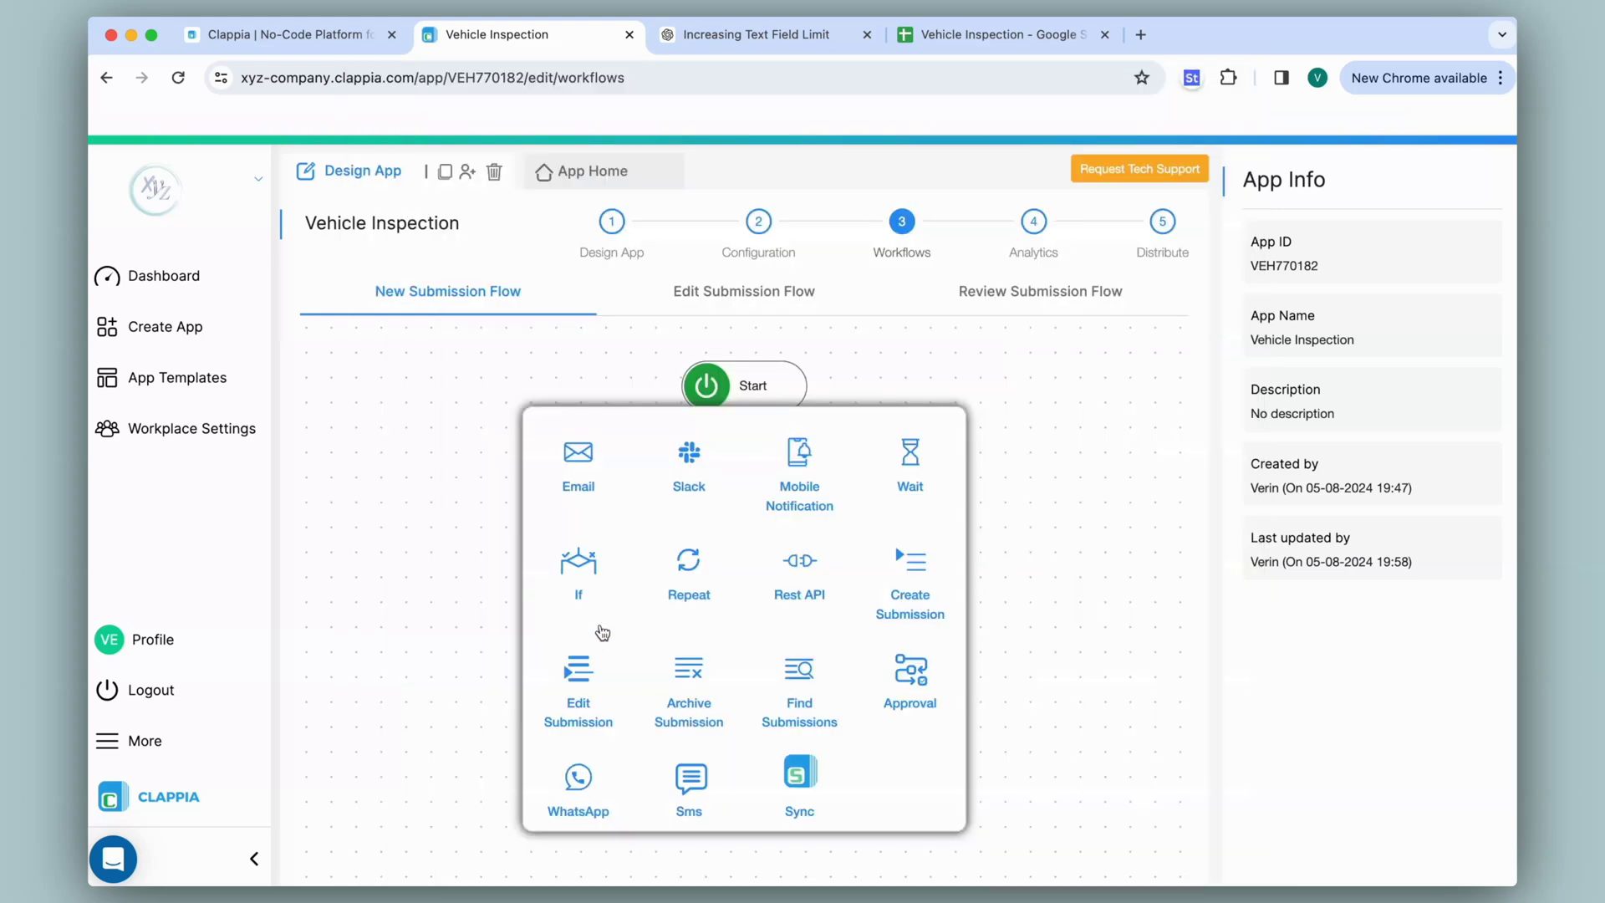
click(583, 582)
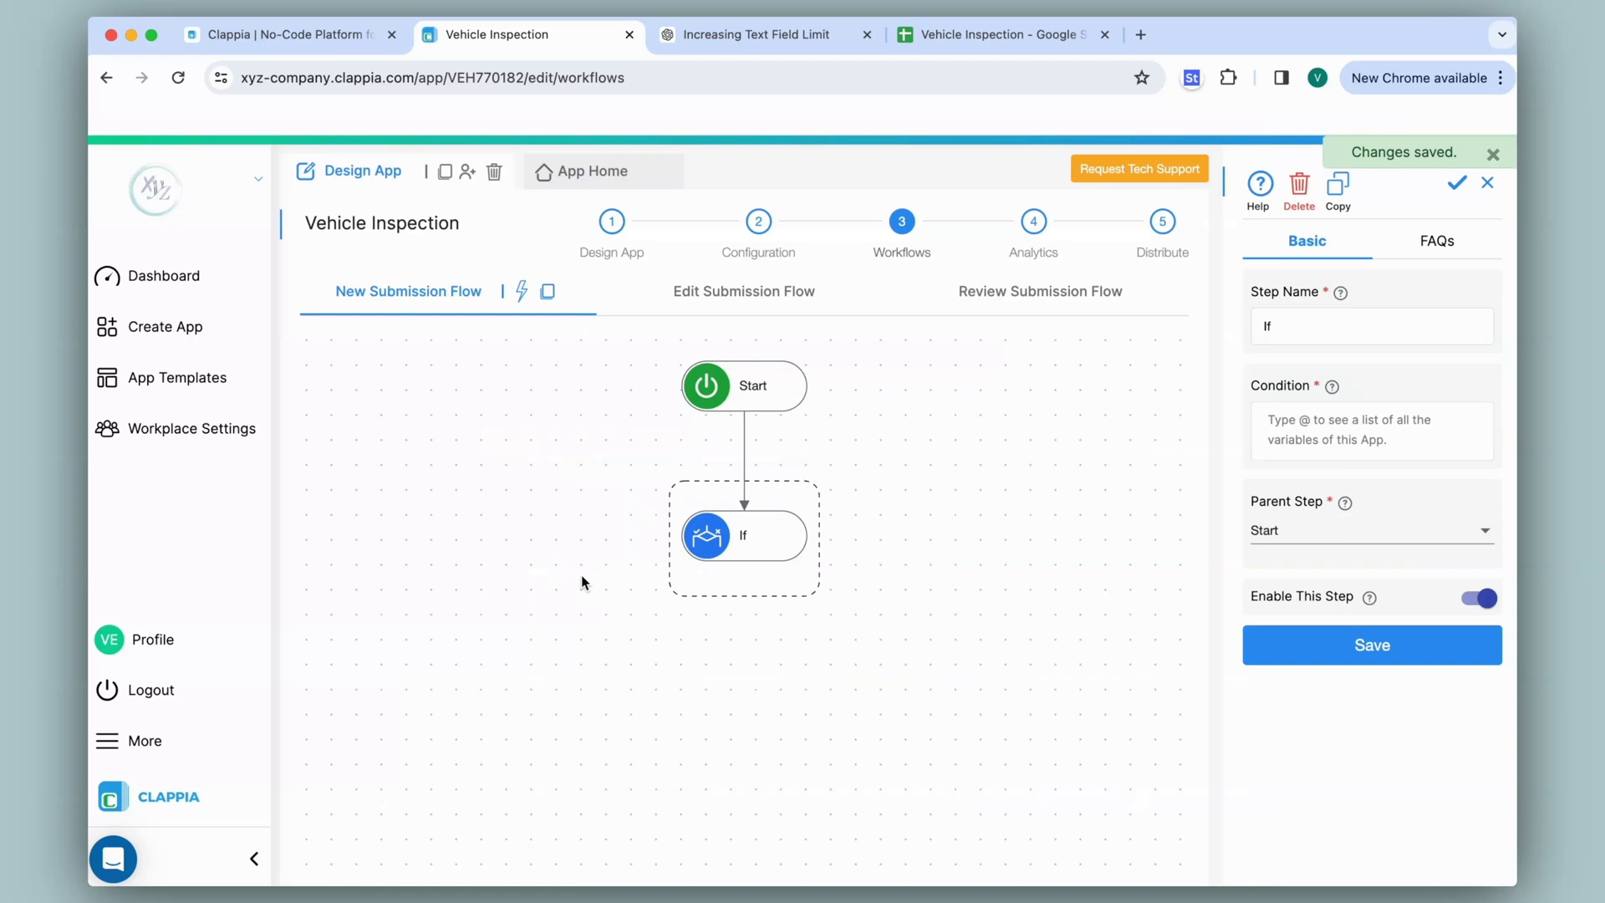
click(1272, 420)
text(@repai)
key(Return)
text(=')
text(Pending)
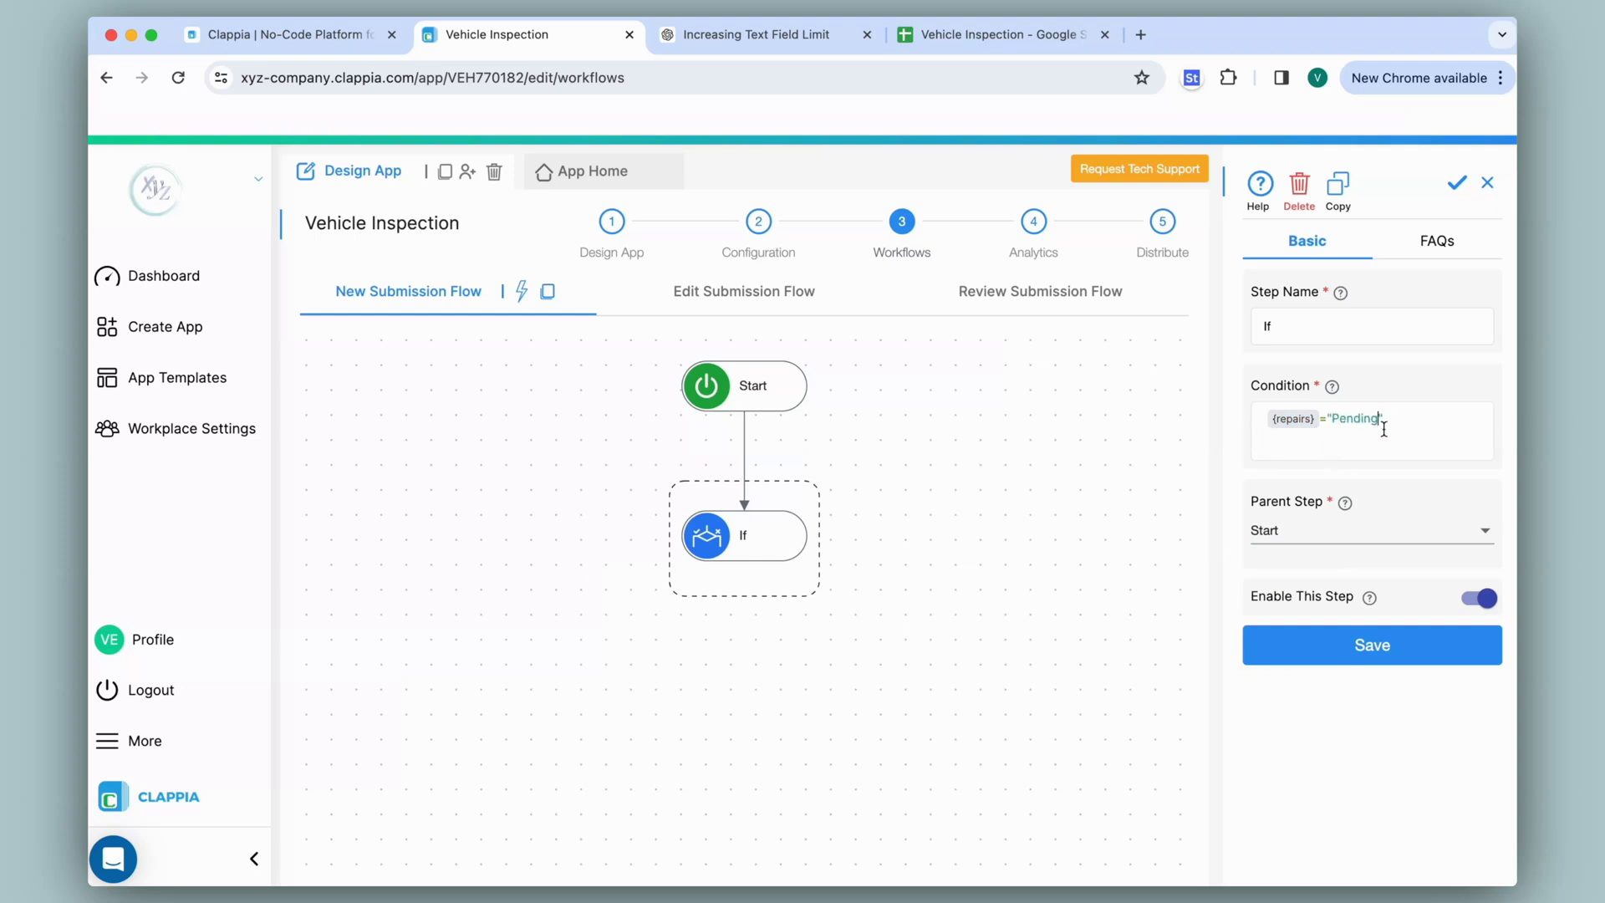
click(1457, 182)
- Add a second If step directly after Start with the condition {repairs}="Completed" and save it
click(755, 387)
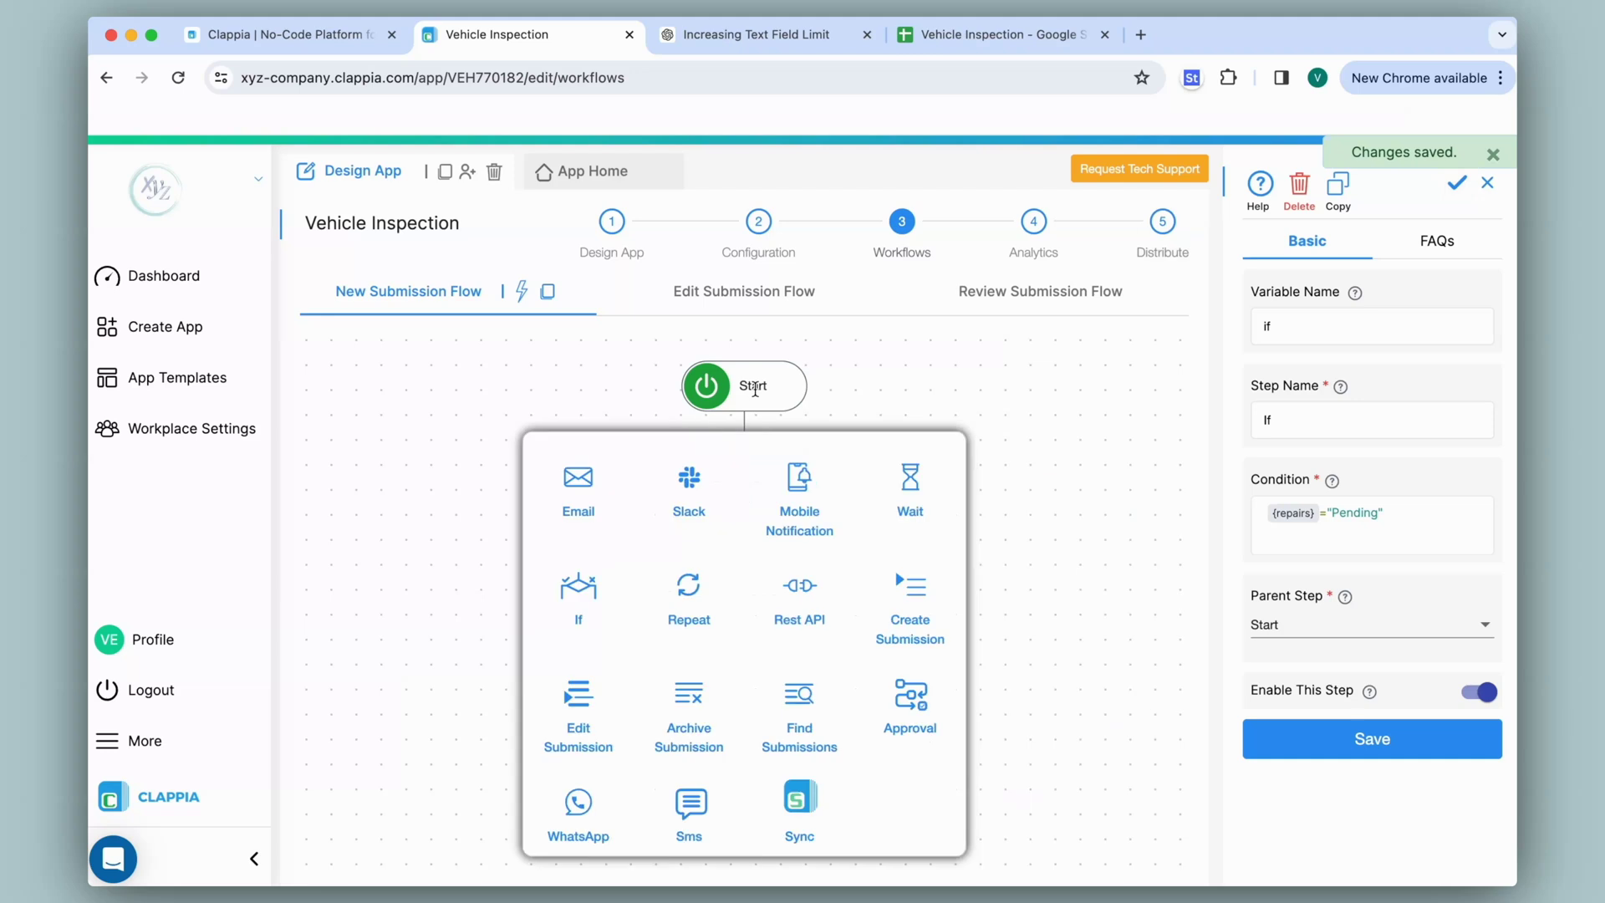
click(577, 592)
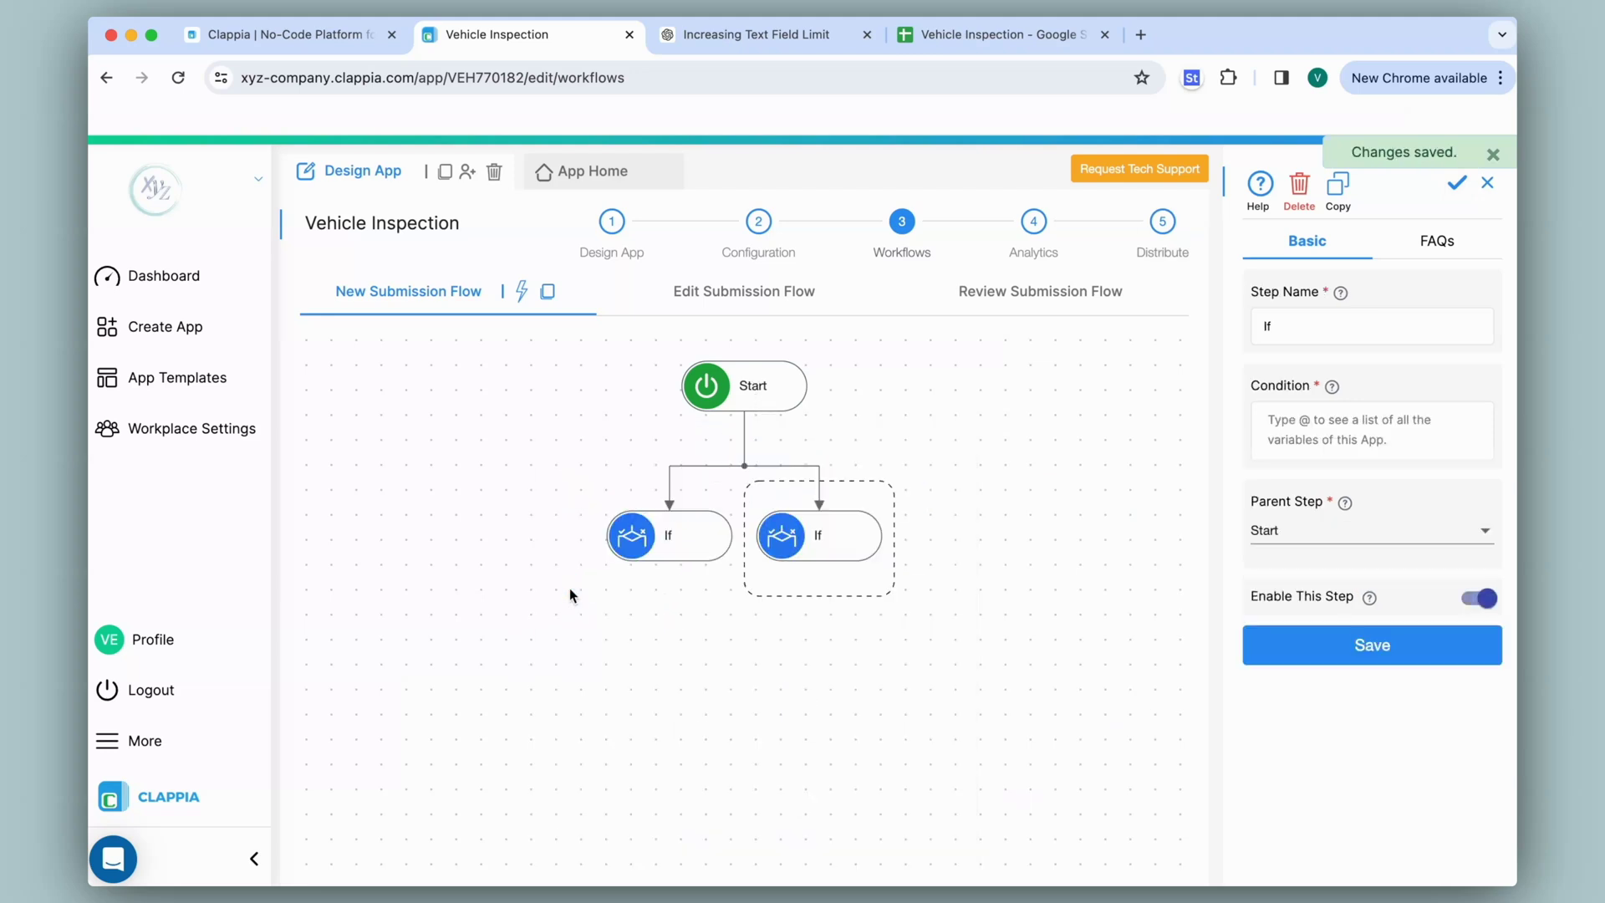
click(1295, 436)
text(@repai)
key(Return)
text(=")
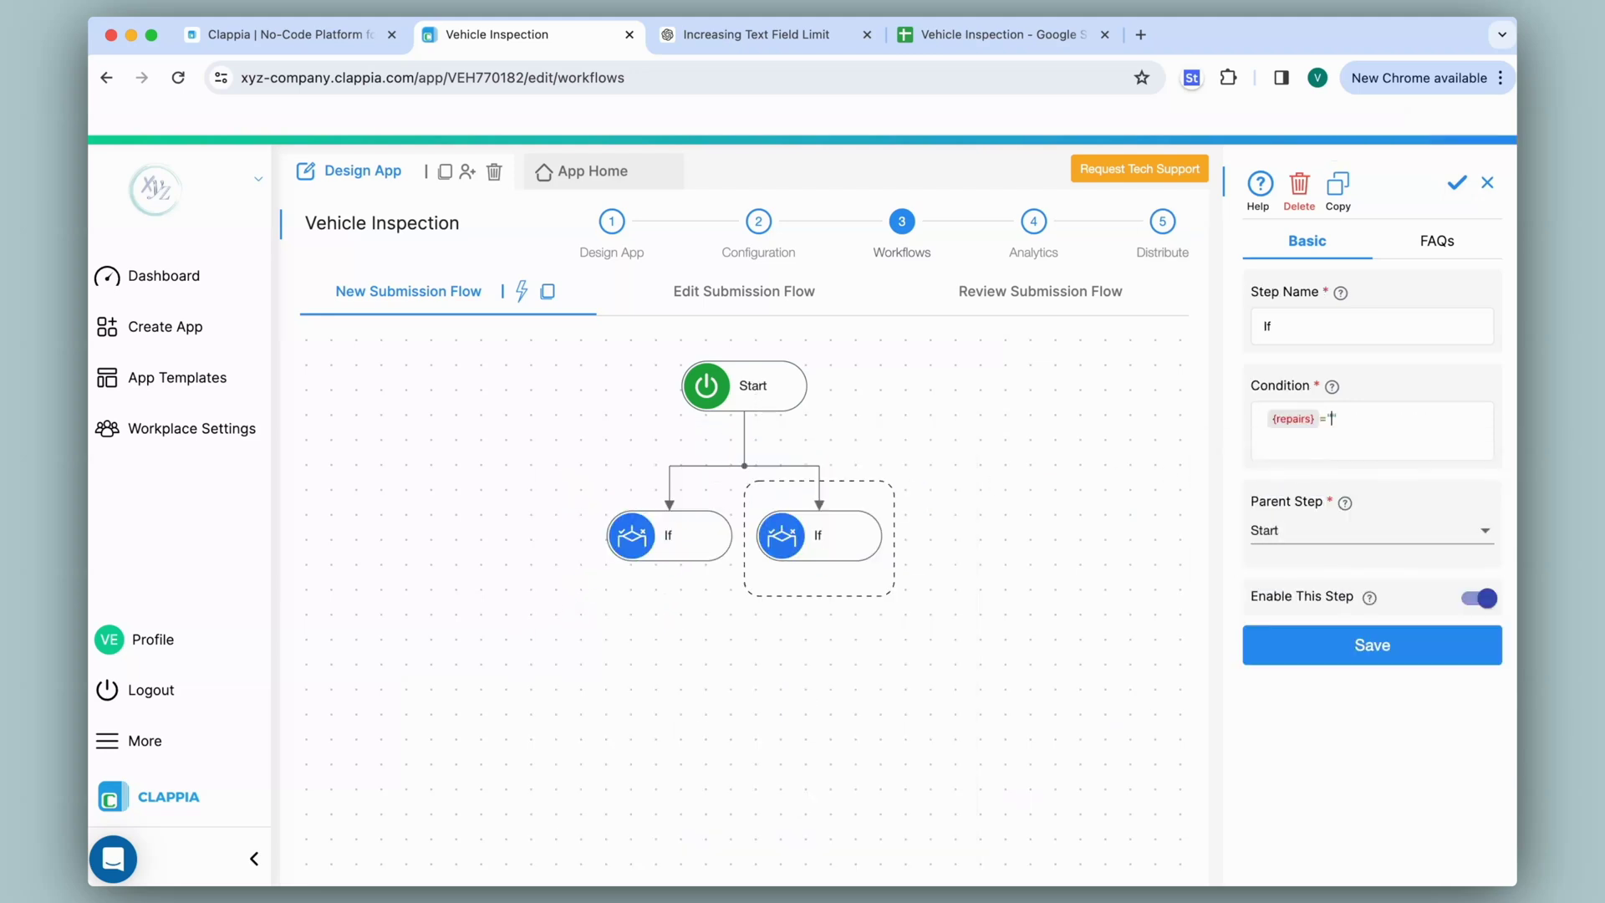
text(Completed)
click(1456, 182)
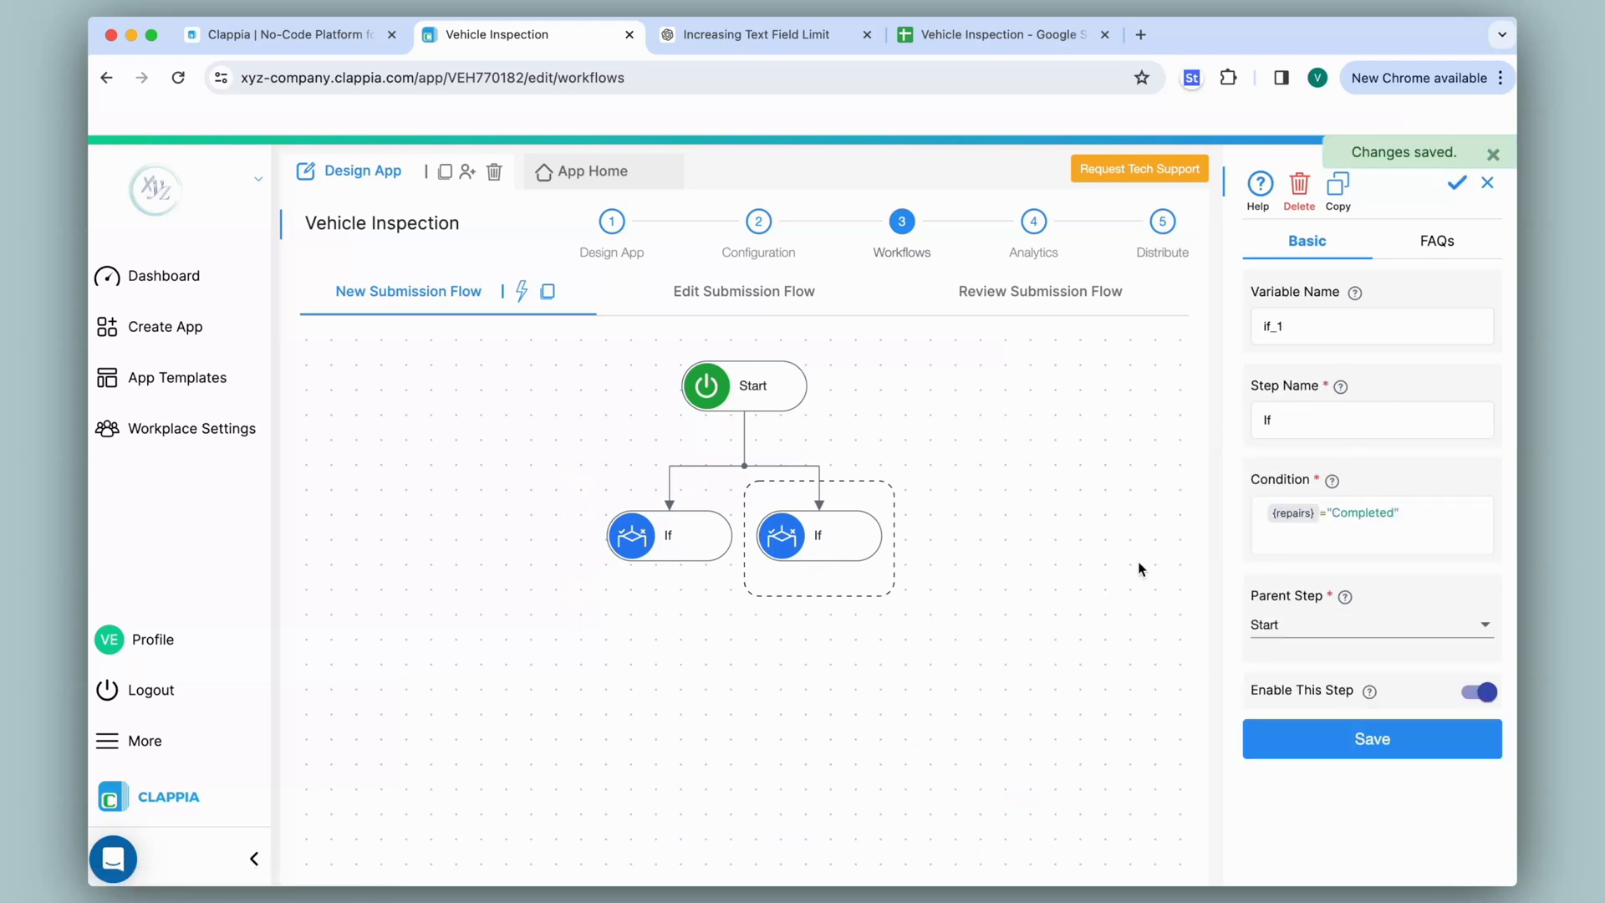
- Add an Edit Submission step under the {repairs}="Pending" If step and select Vehicle Inspection as its app
click(670, 573)
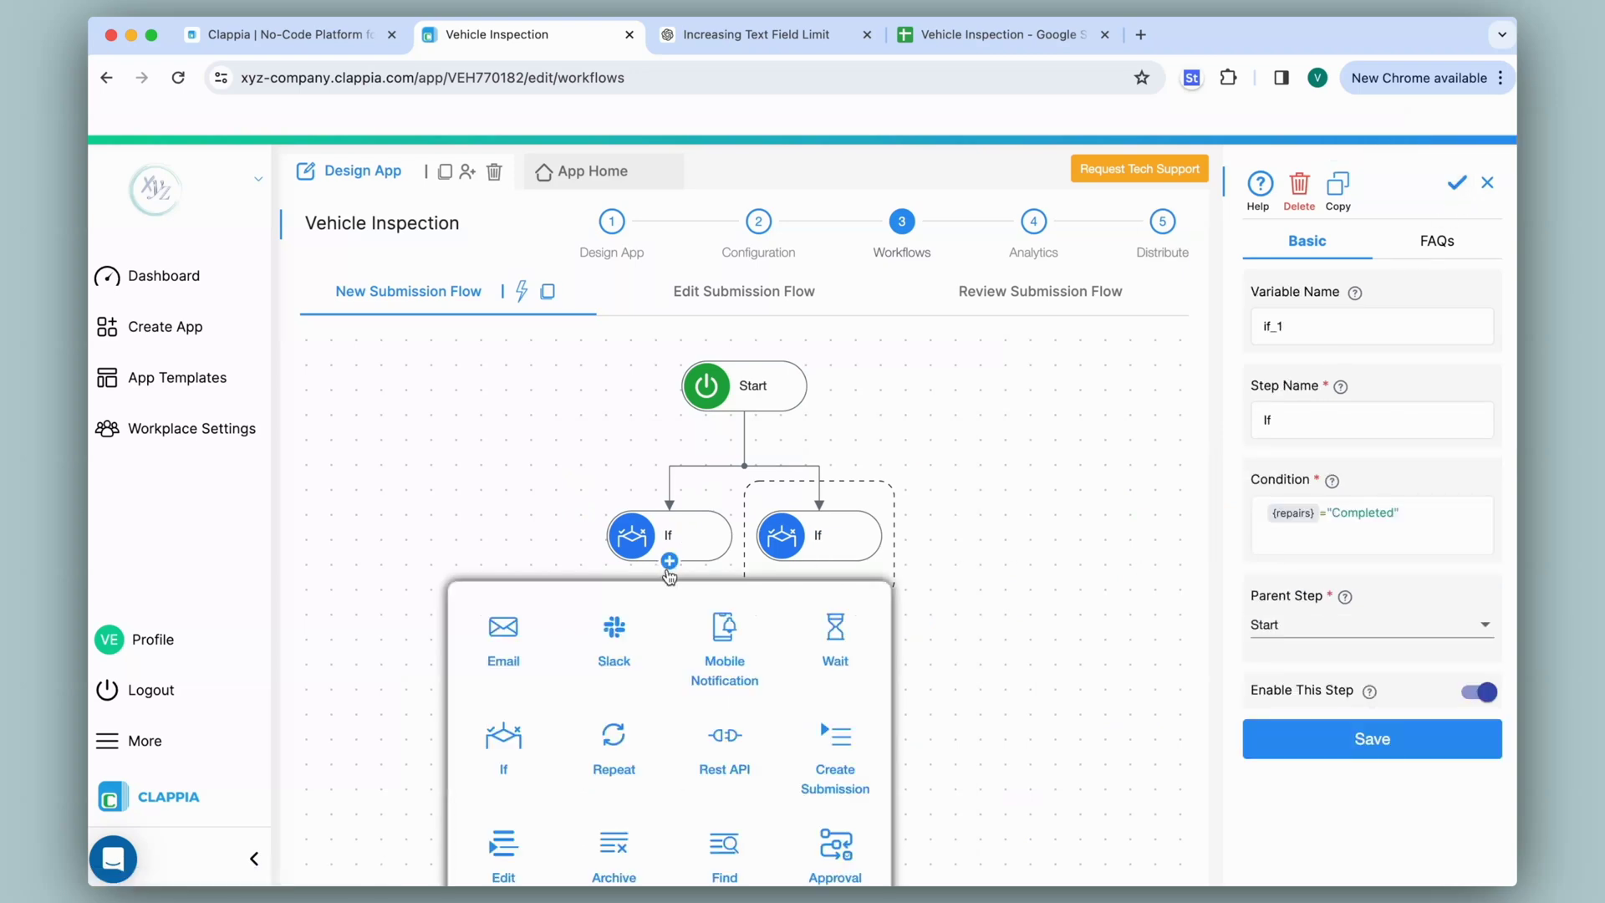
scroll(588, 686, down, 1)
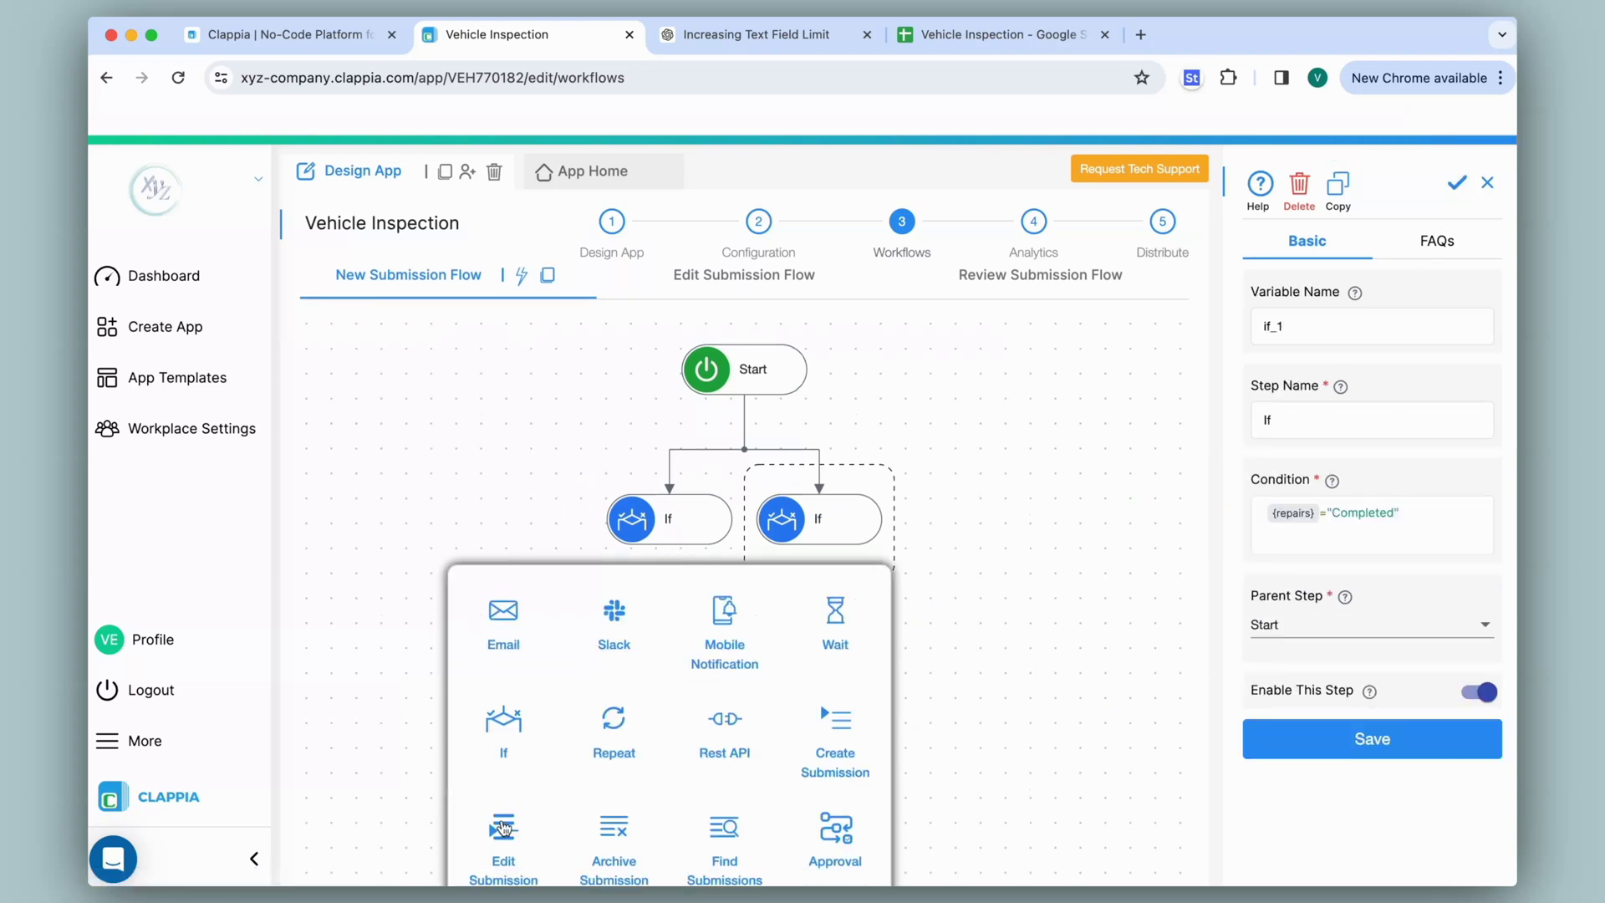
click(512, 853)
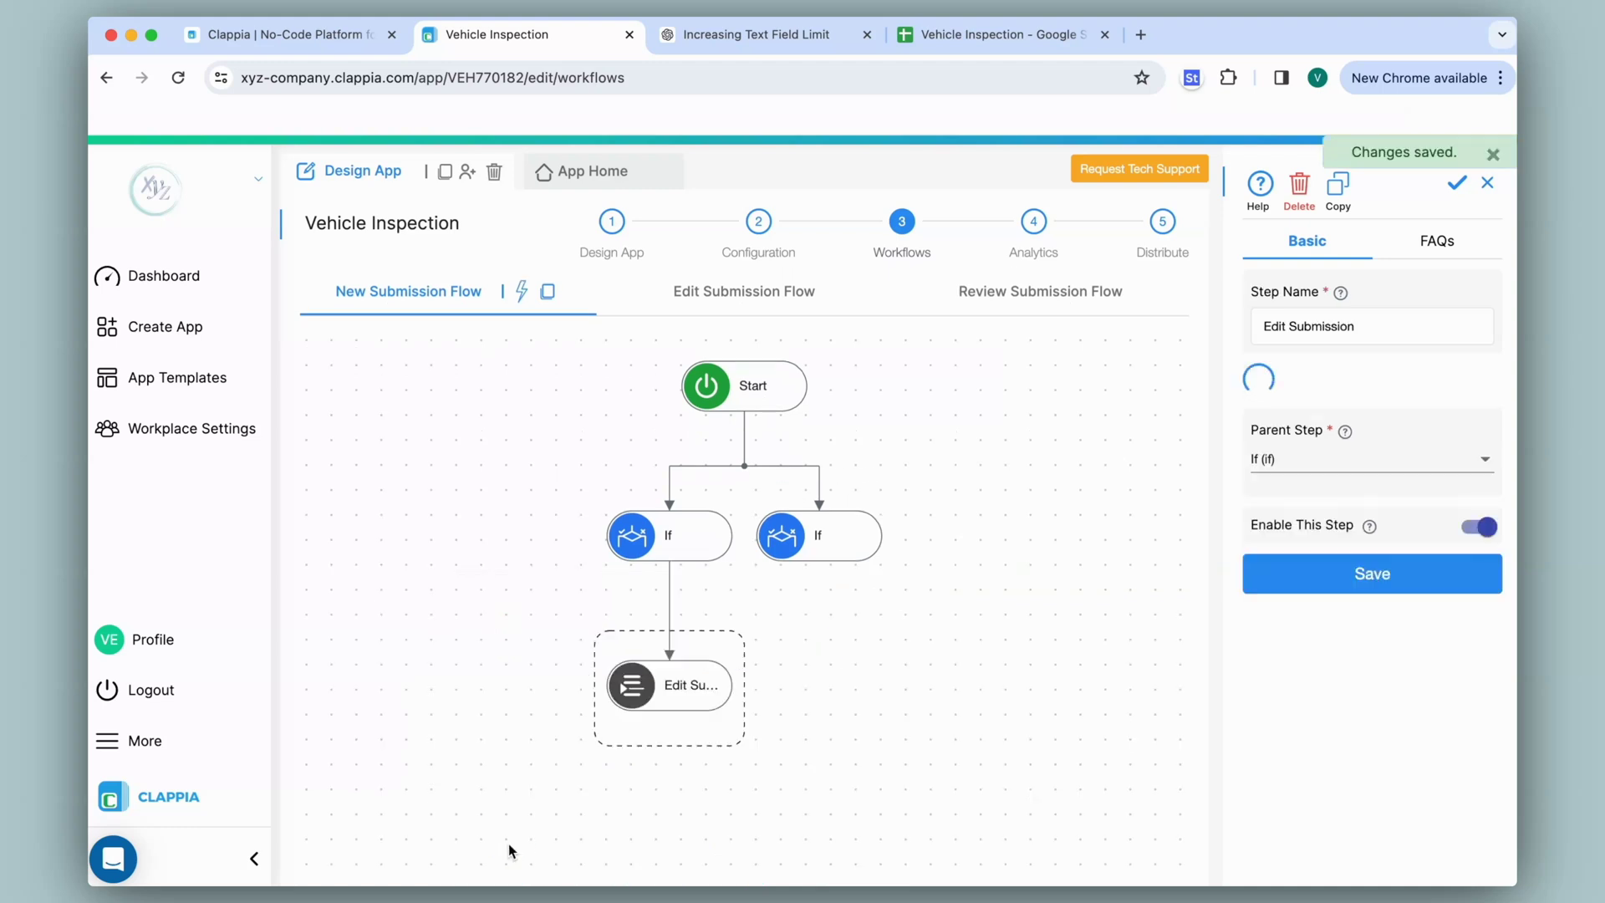
click(1319, 415)
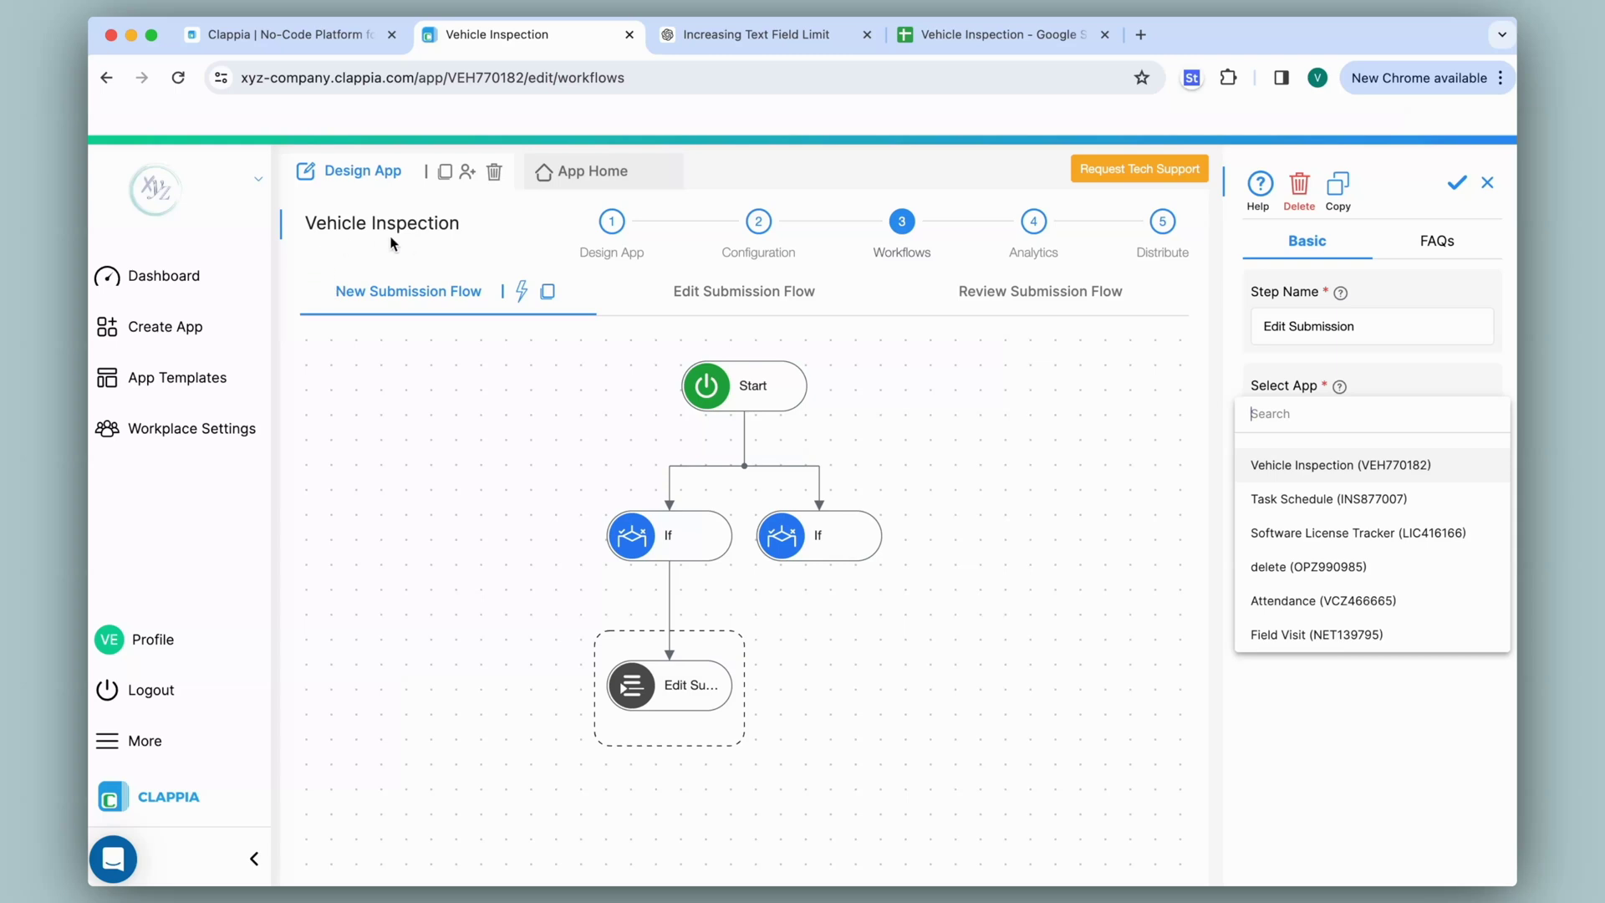
click(1313, 473)
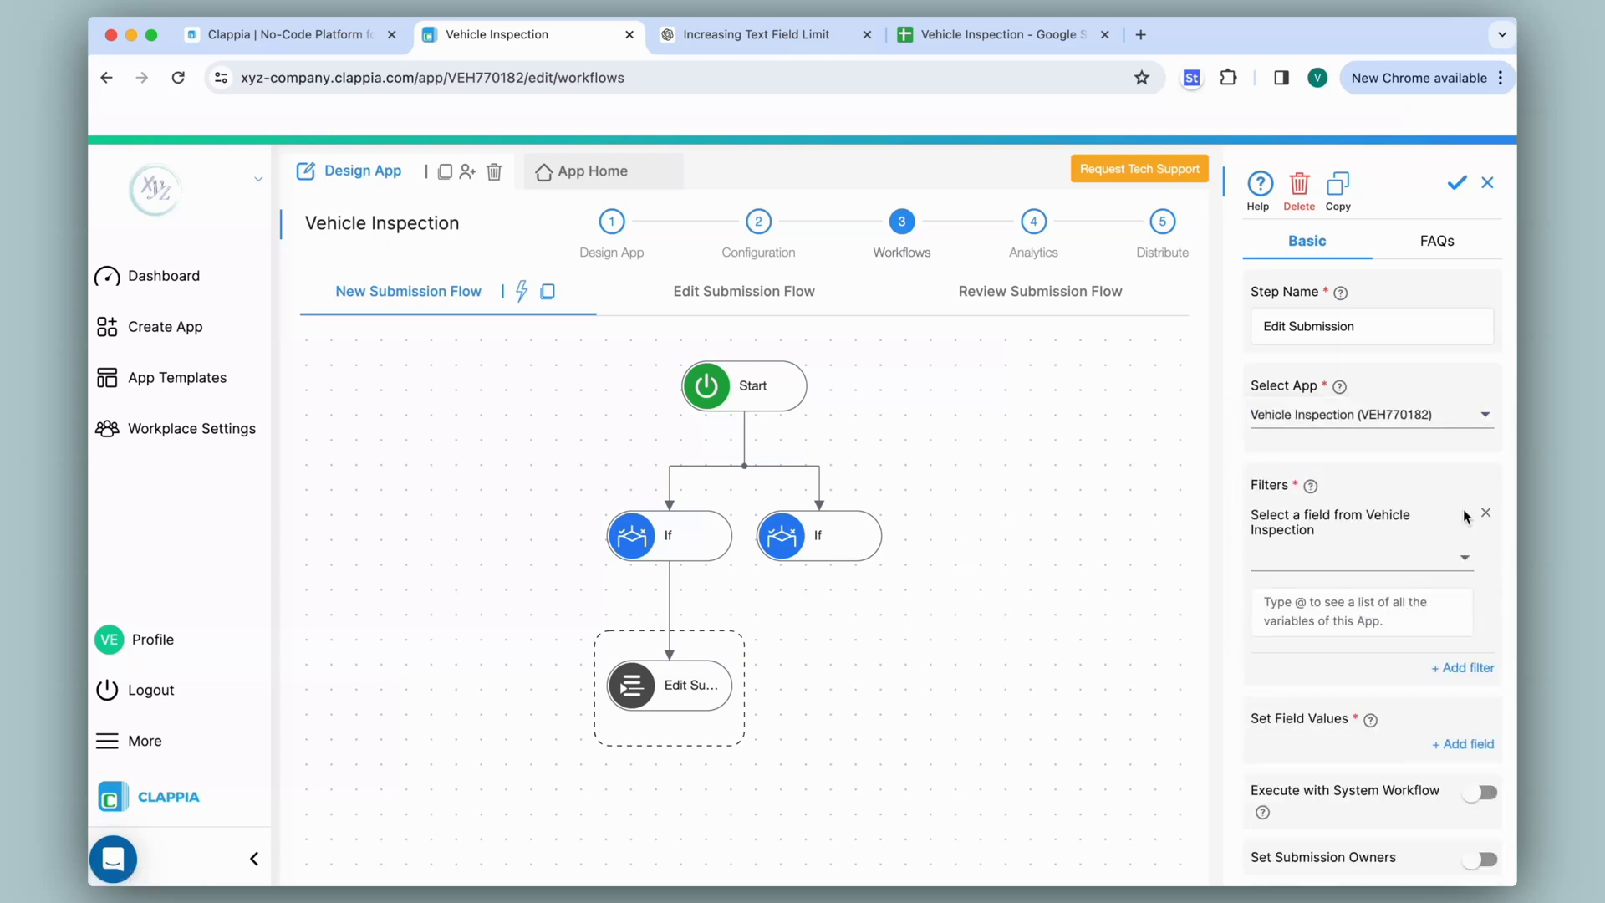
- Filter the Edit Submission step by Submission Id equal to {$submission_id}
click(1359, 560)
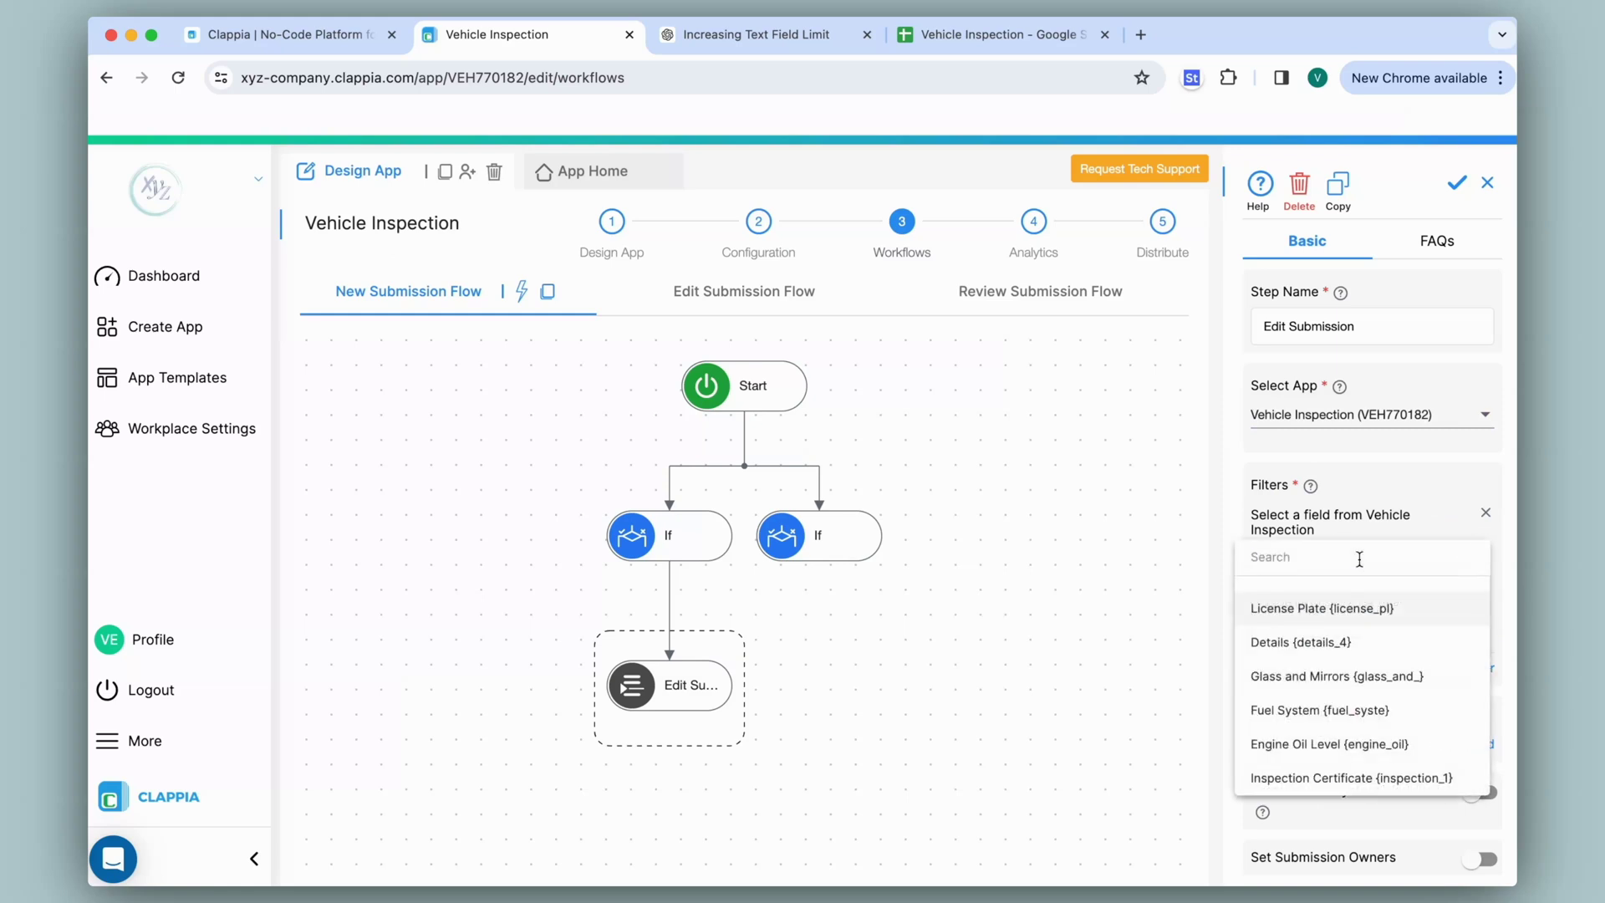
text(submis)
click(1367, 609)
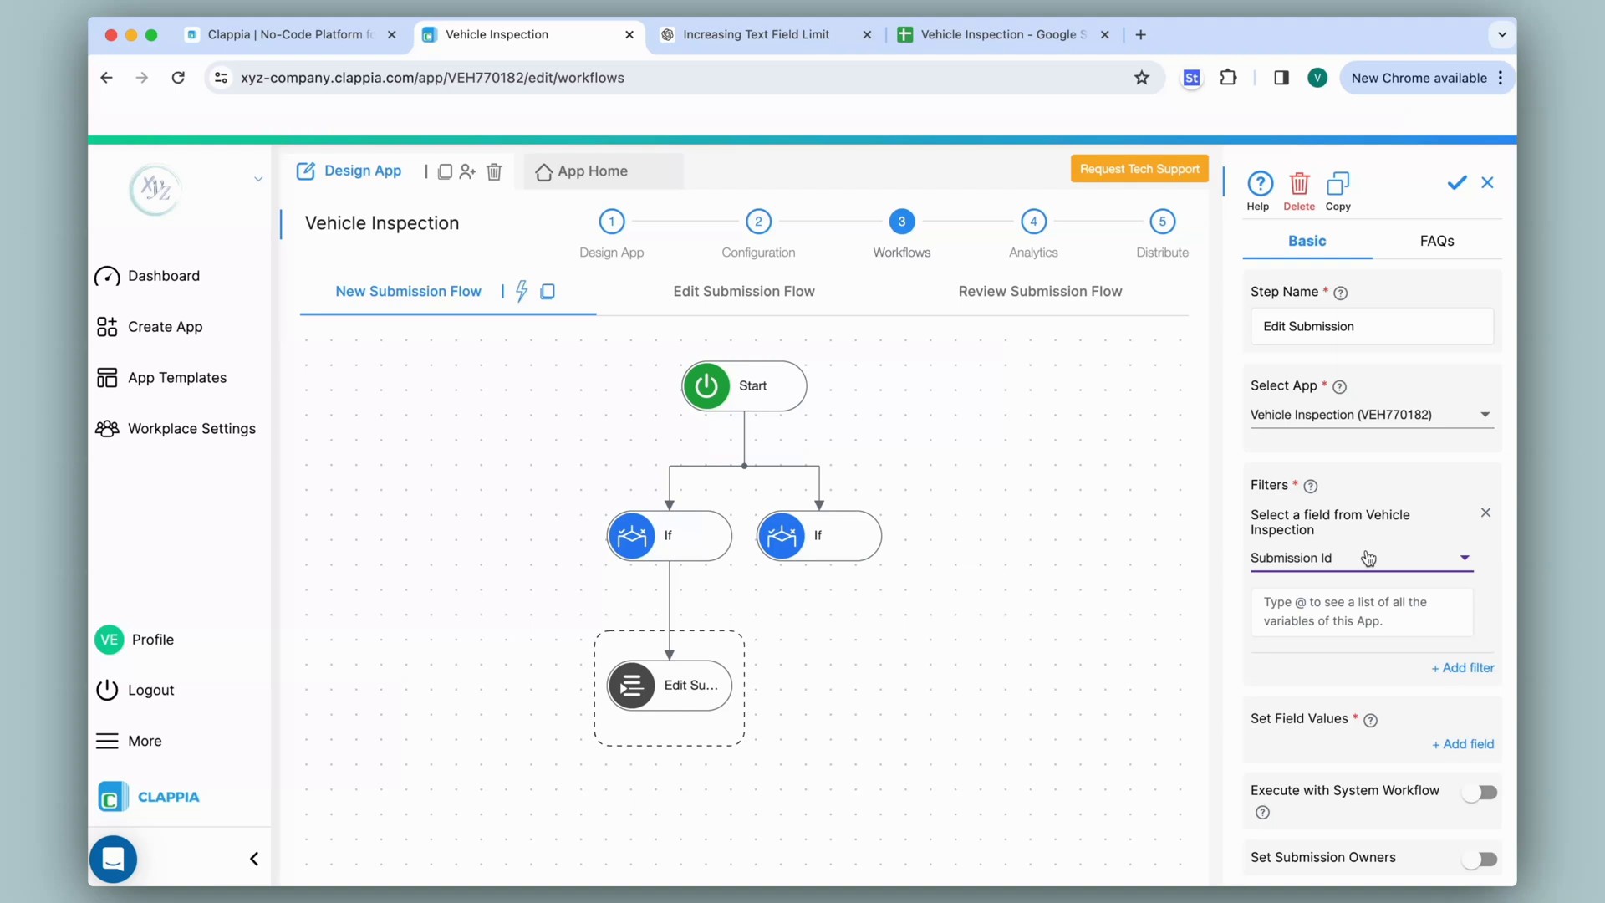
click(1337, 612)
text(@)
click(1337, 618)
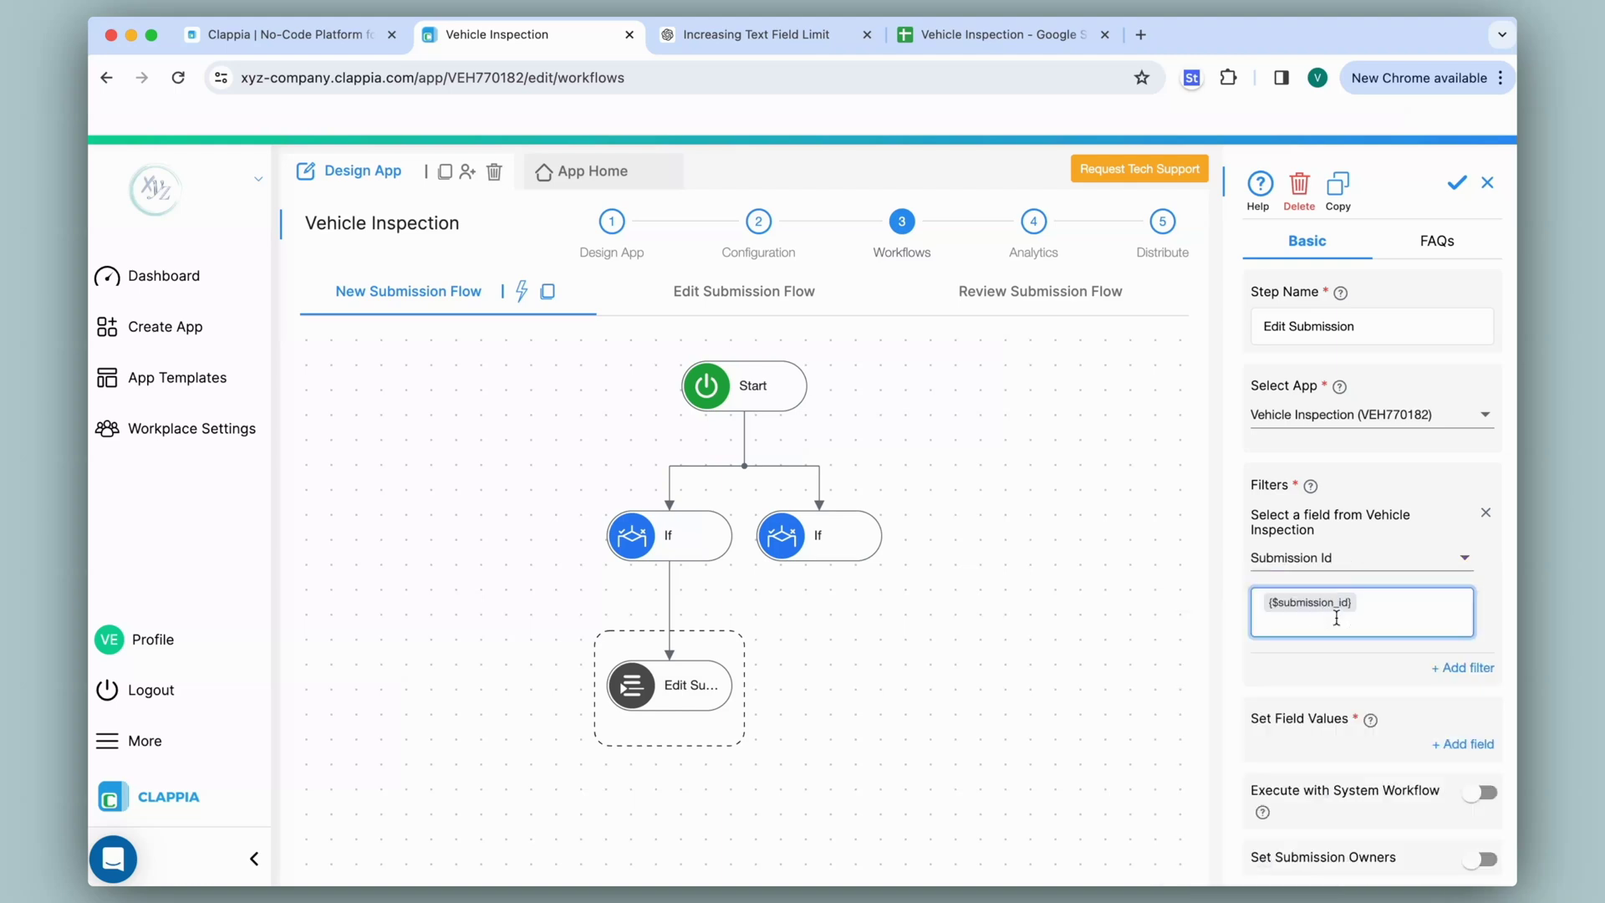
- Make the Edit Submission step set Submission Status to Pending and save the step
scroll(1337, 618, down, 2)
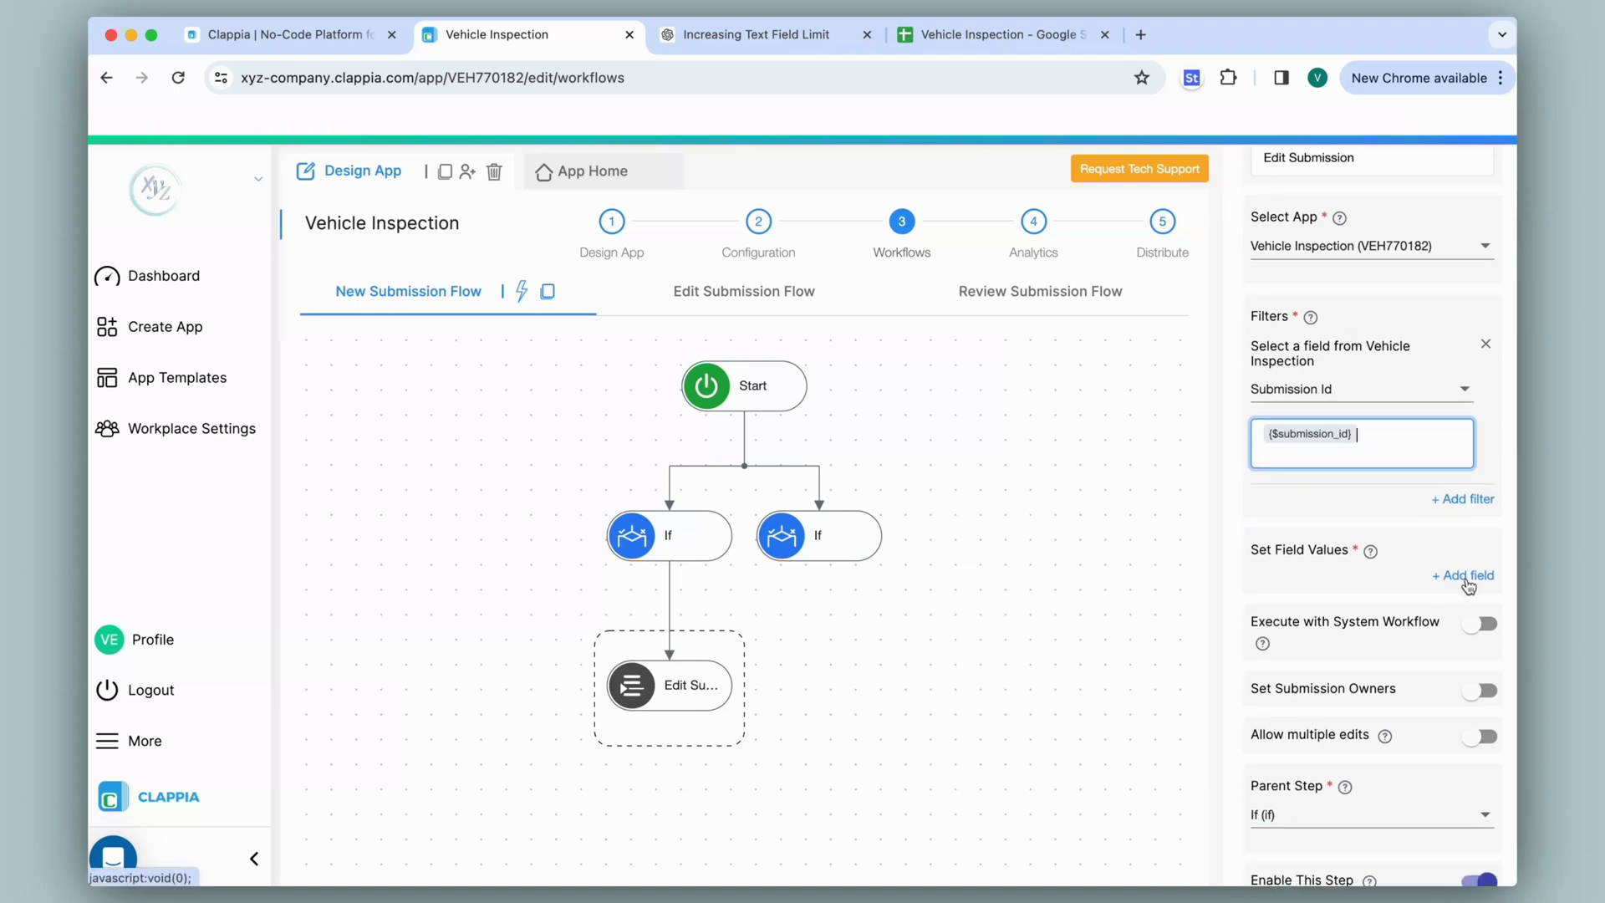
click(1466, 577)
click(1338, 623)
text(stat)
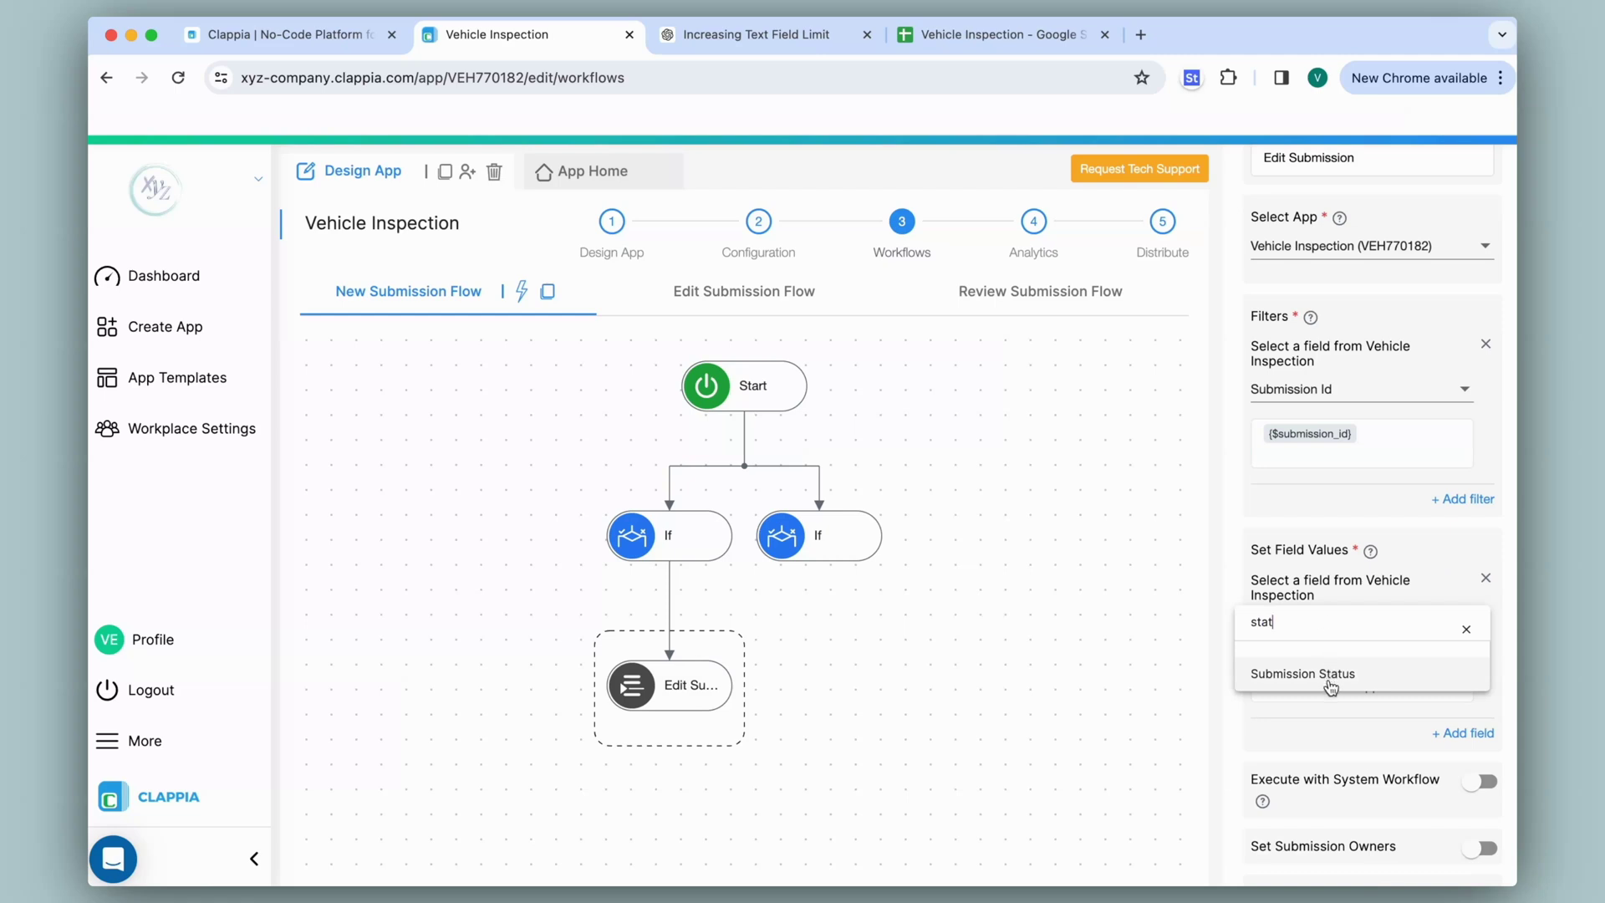
click(1330, 677)
text(Pending)
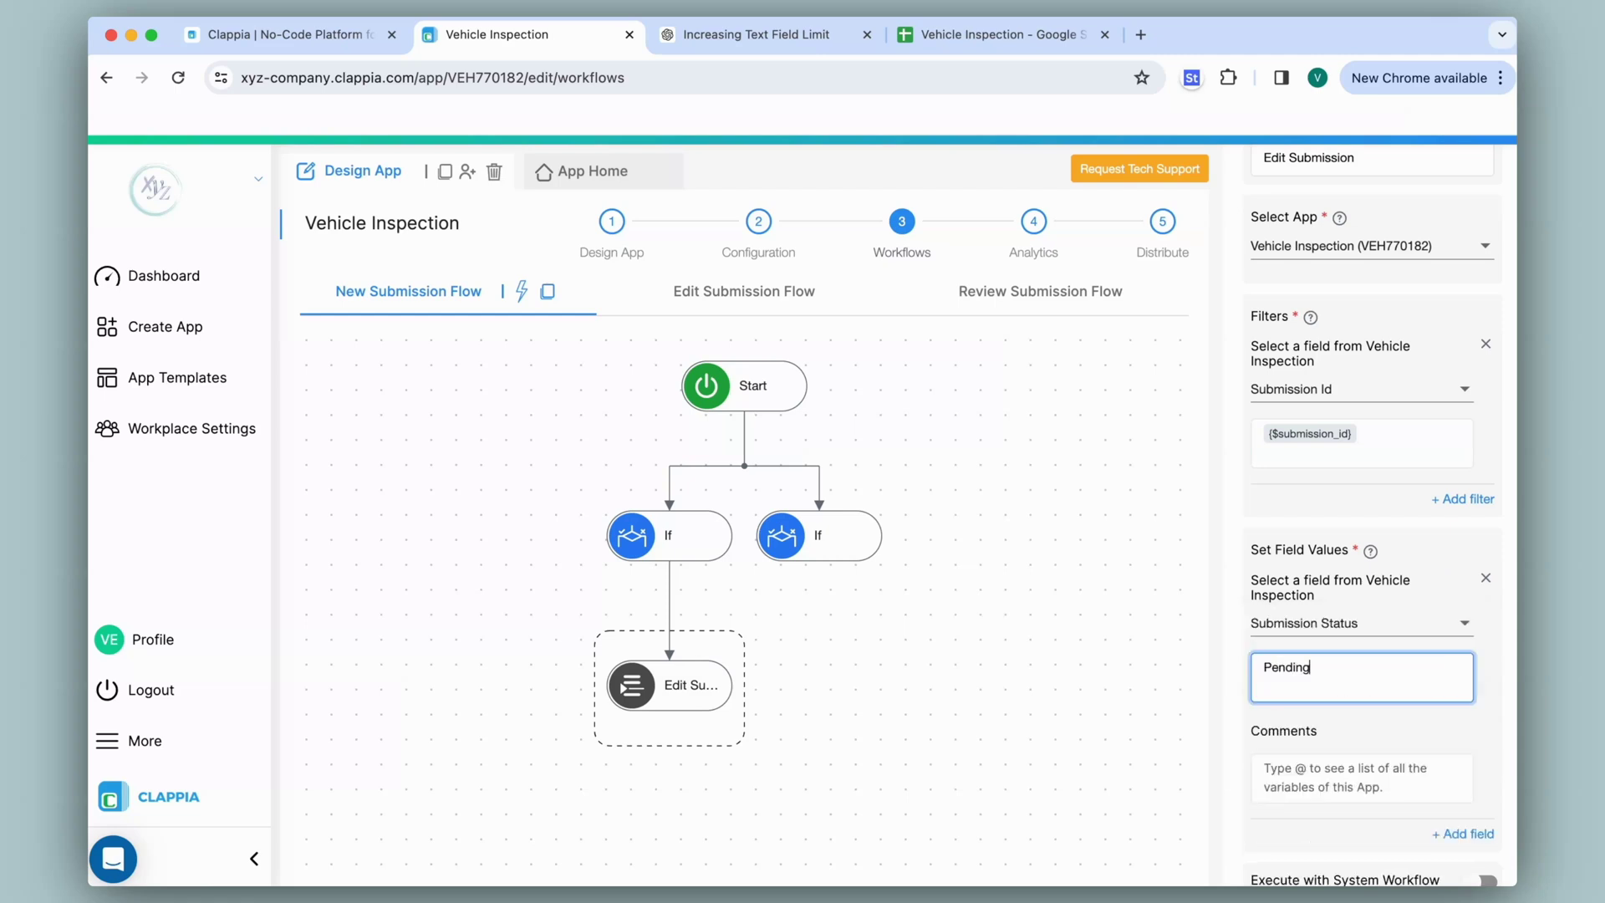
scroll(1363, 836, down, 5)
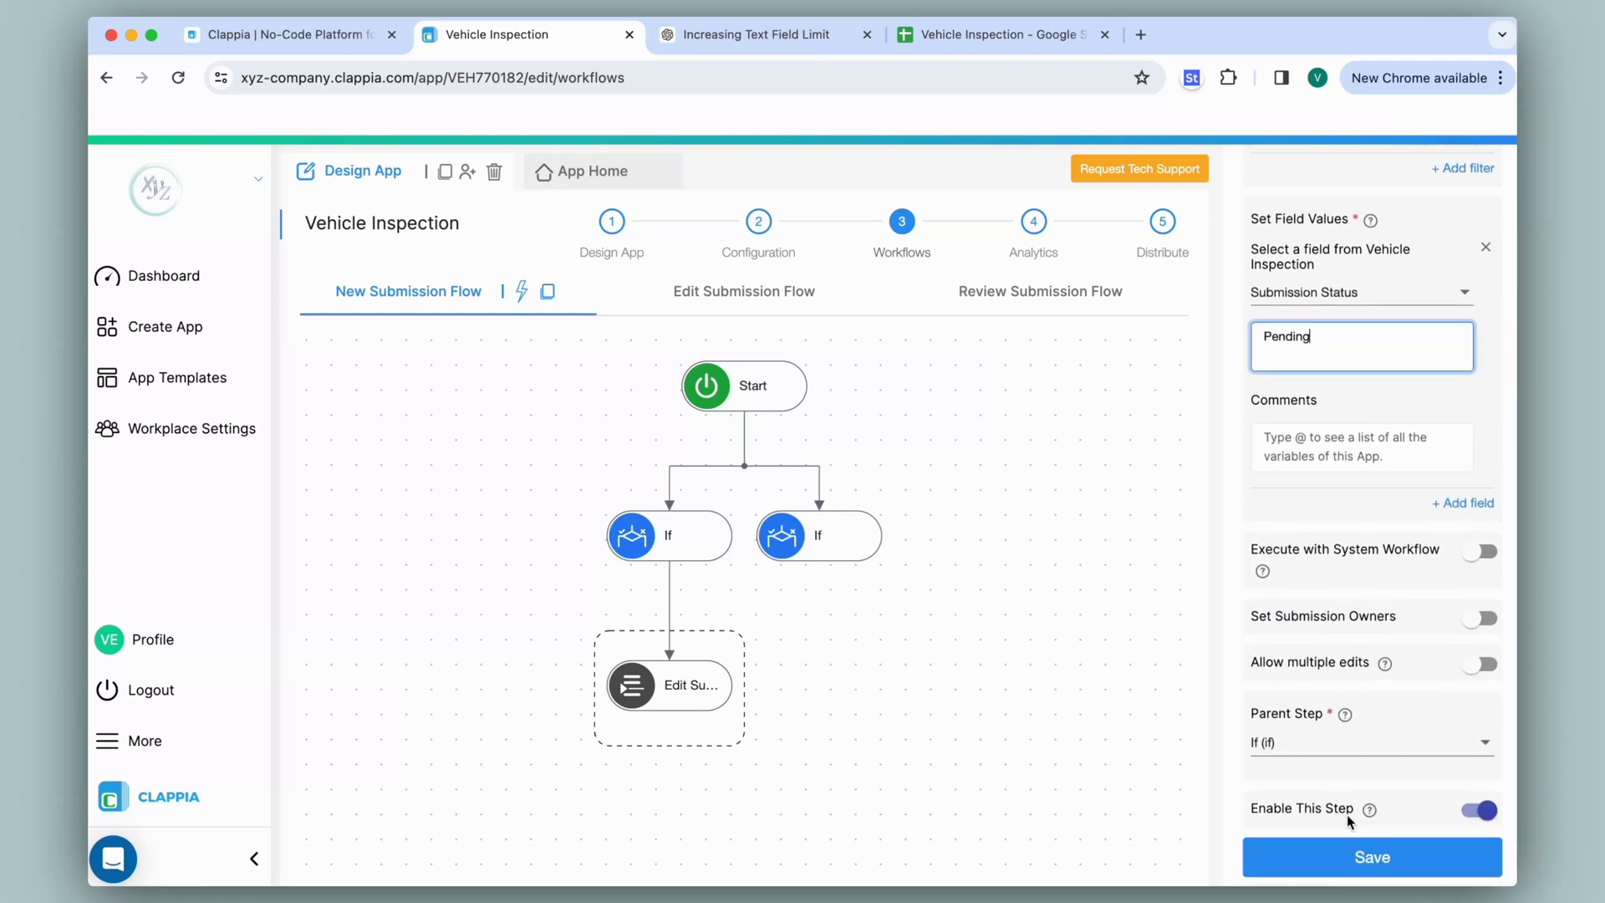
click(1363, 862)
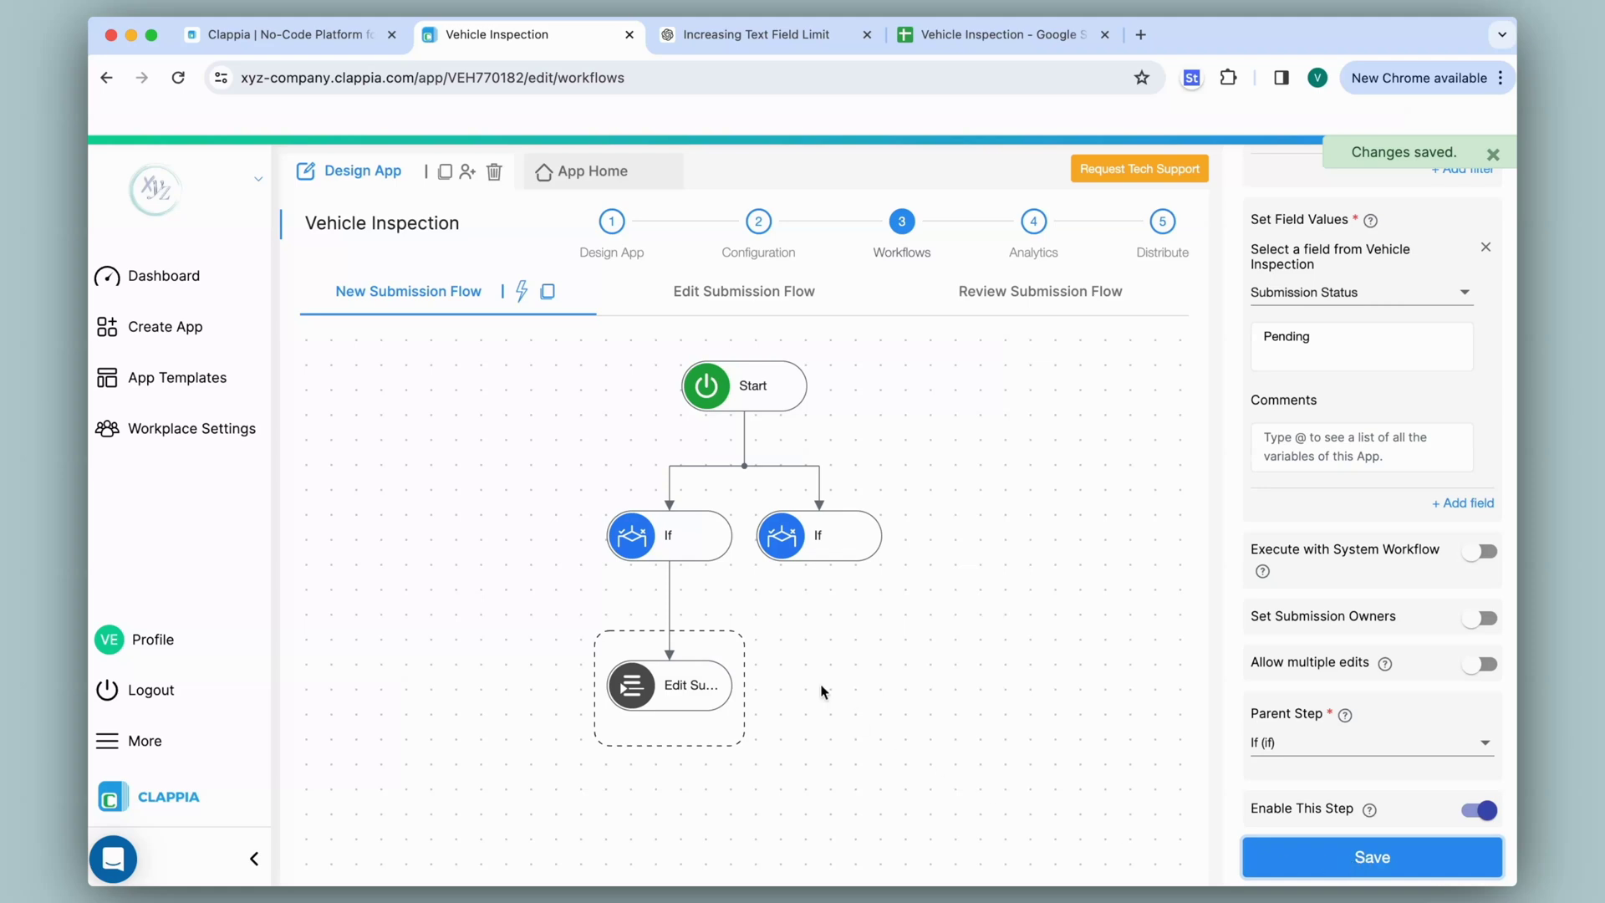
- Add a Wait step under the {repairs}="Pending" If step and set its wait type to Wait Till
click(670, 562)
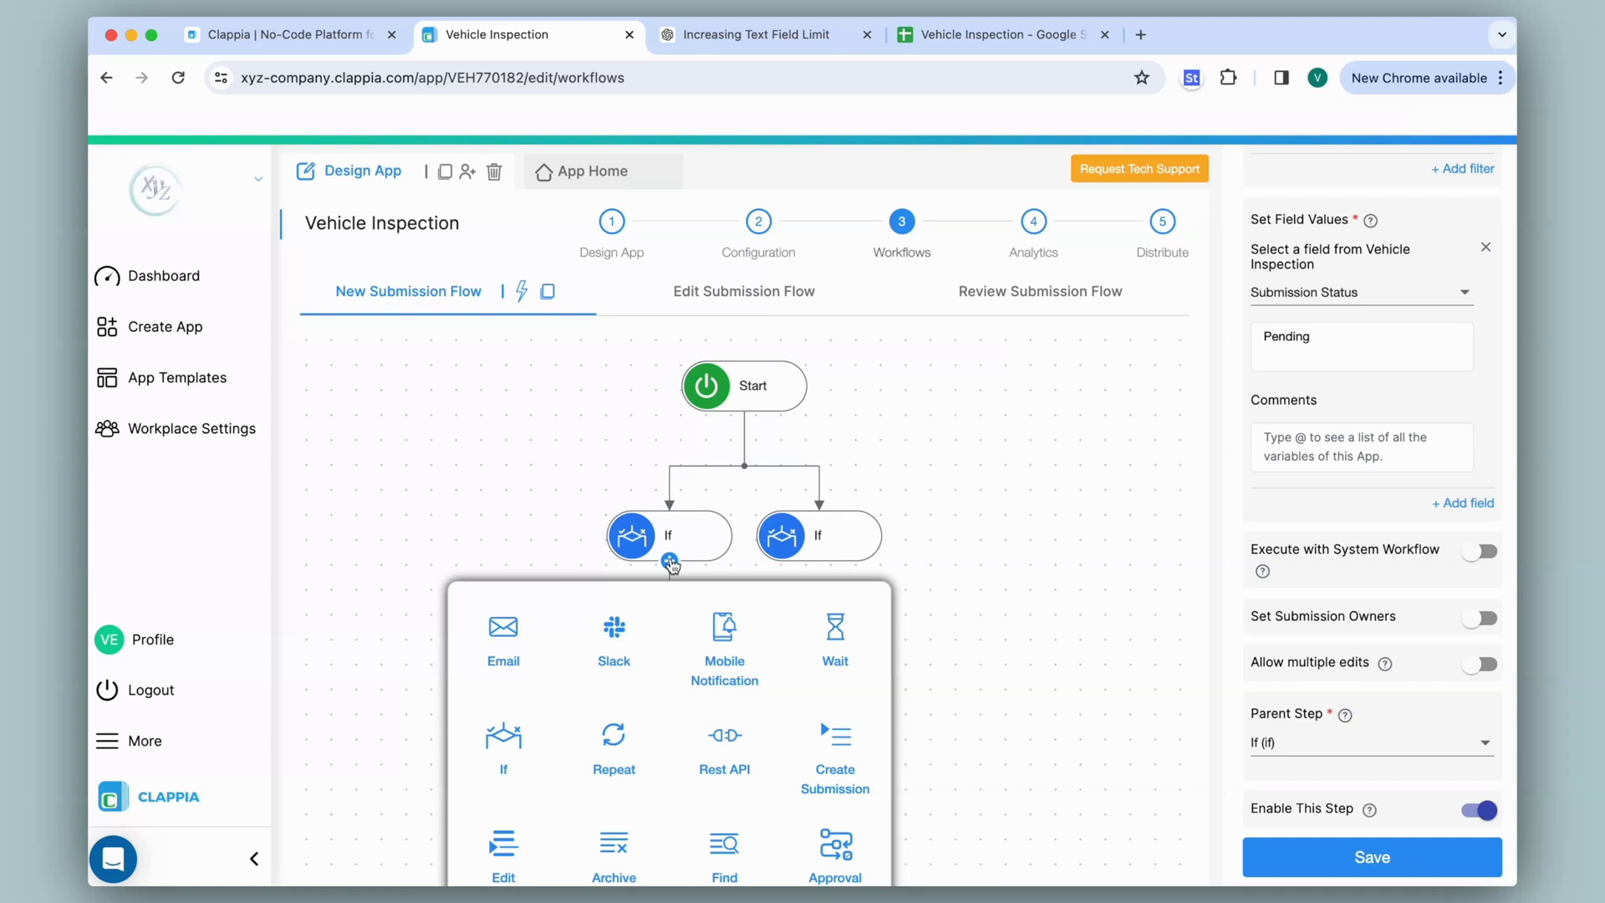
click(837, 629)
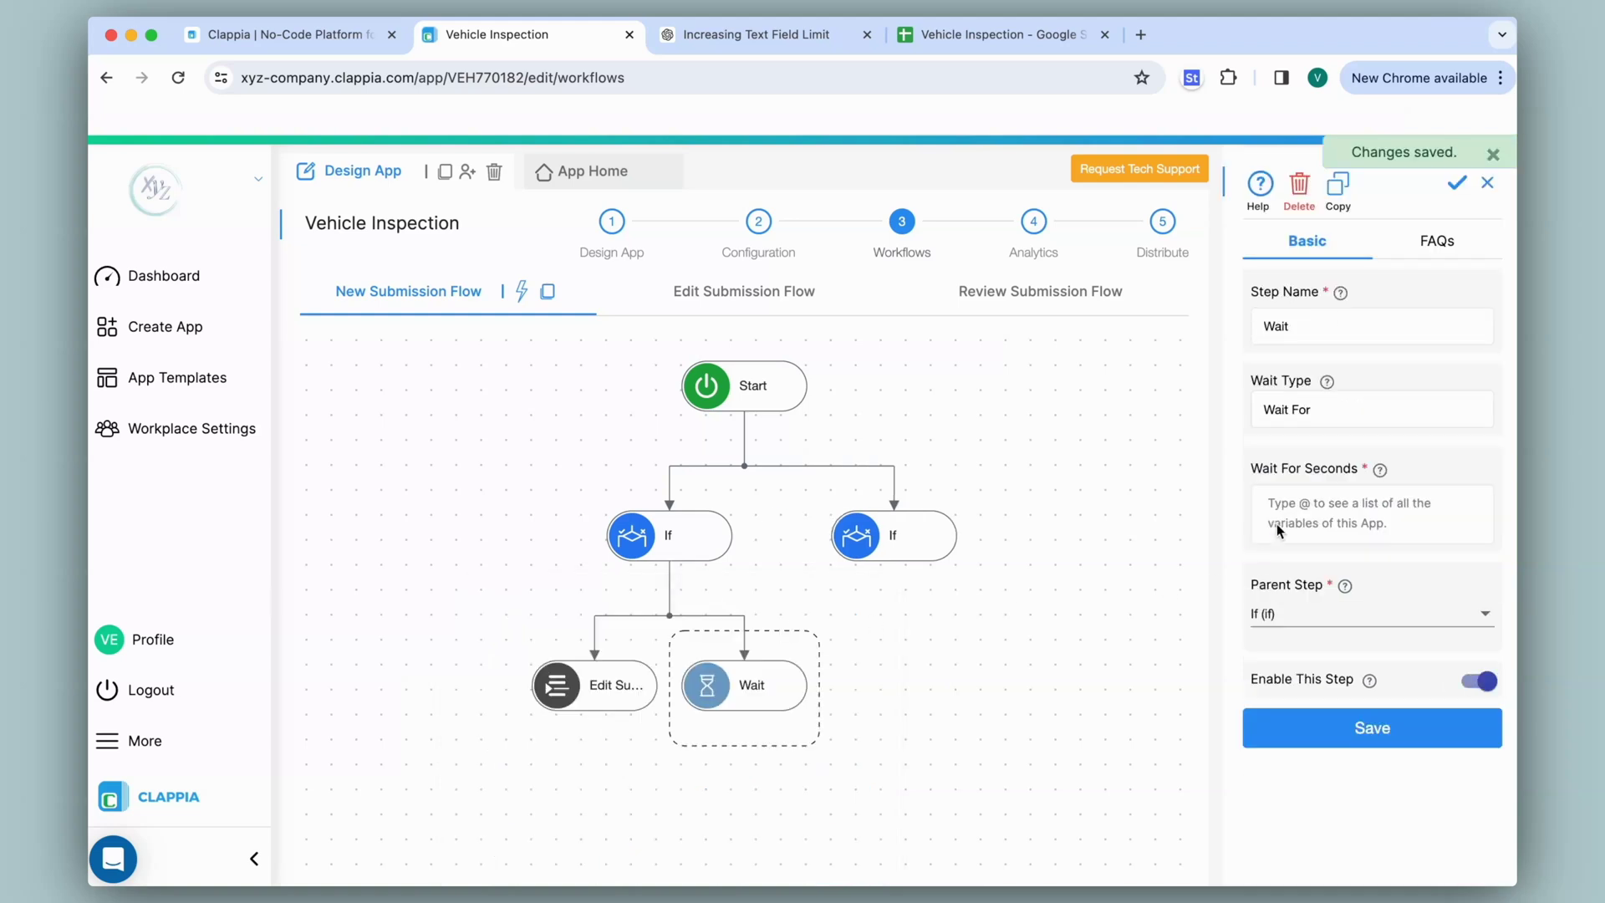
click(1321, 418)
click(1305, 440)
- Set the Wait step's date to {$submission_date}+1 and its time to 10:00, and save it
click(1338, 502)
text(@)
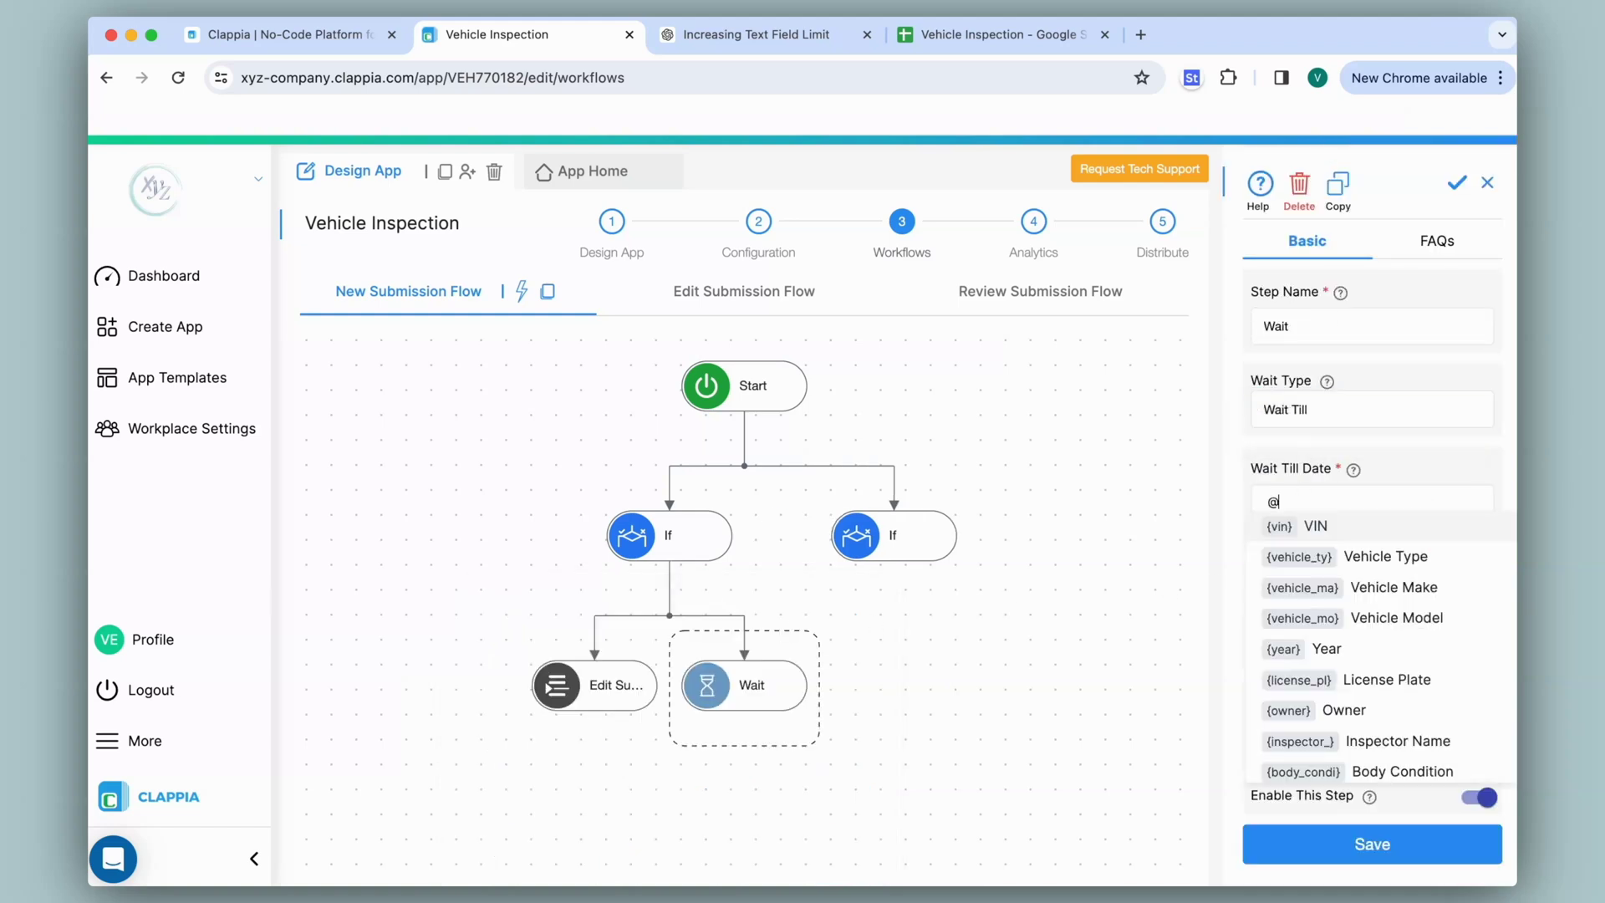
text(submission_date} +1)
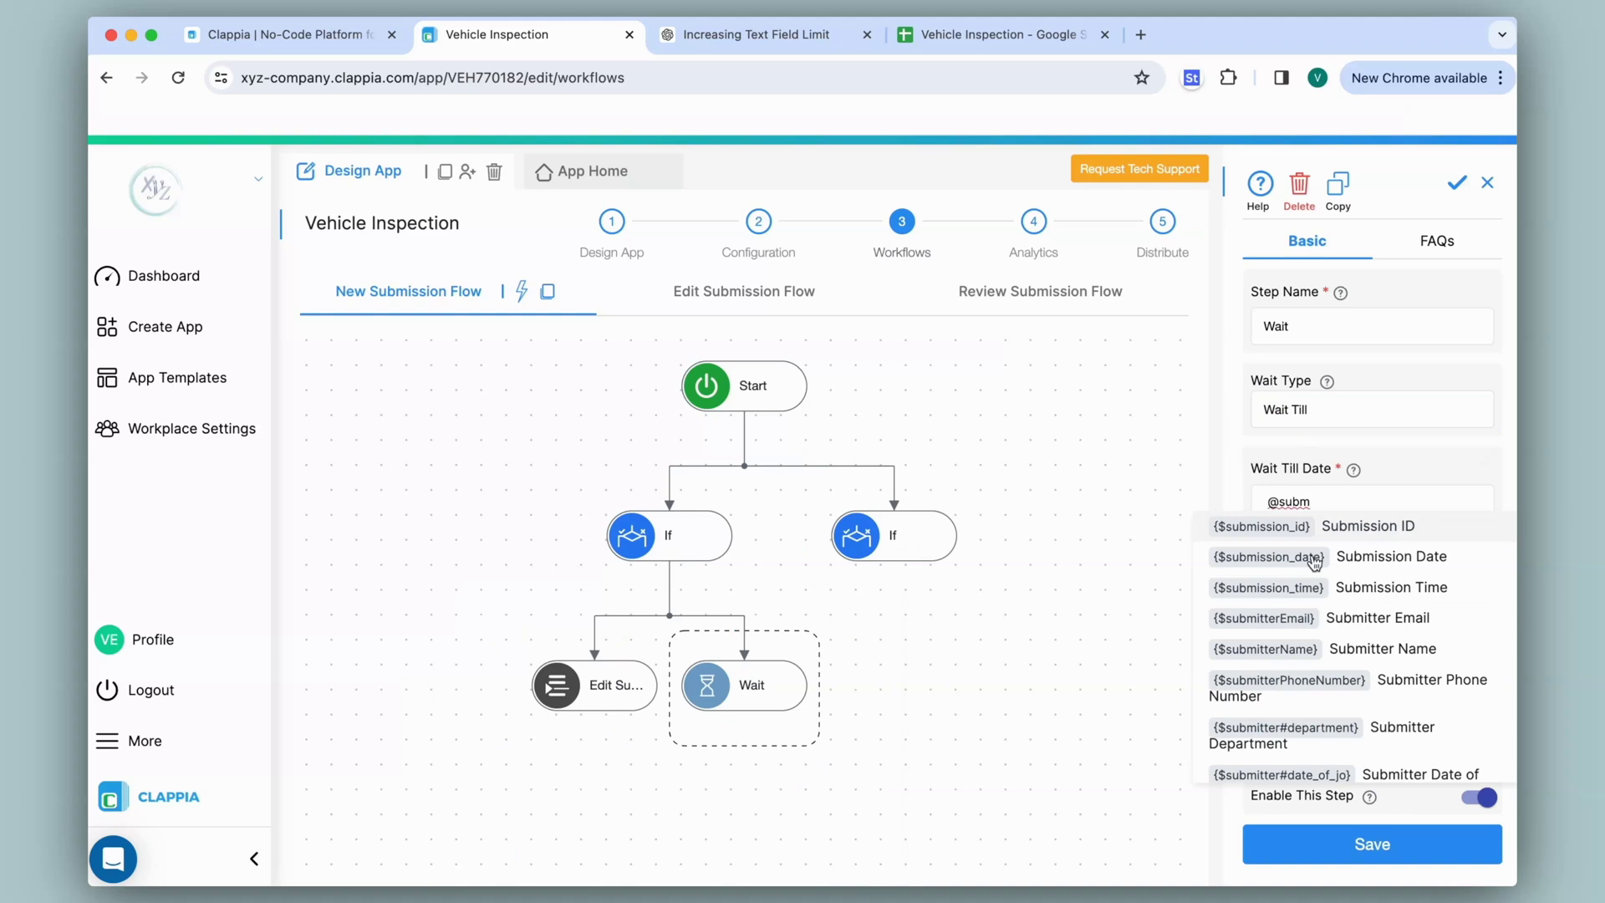
click(1314, 558)
text(+1)
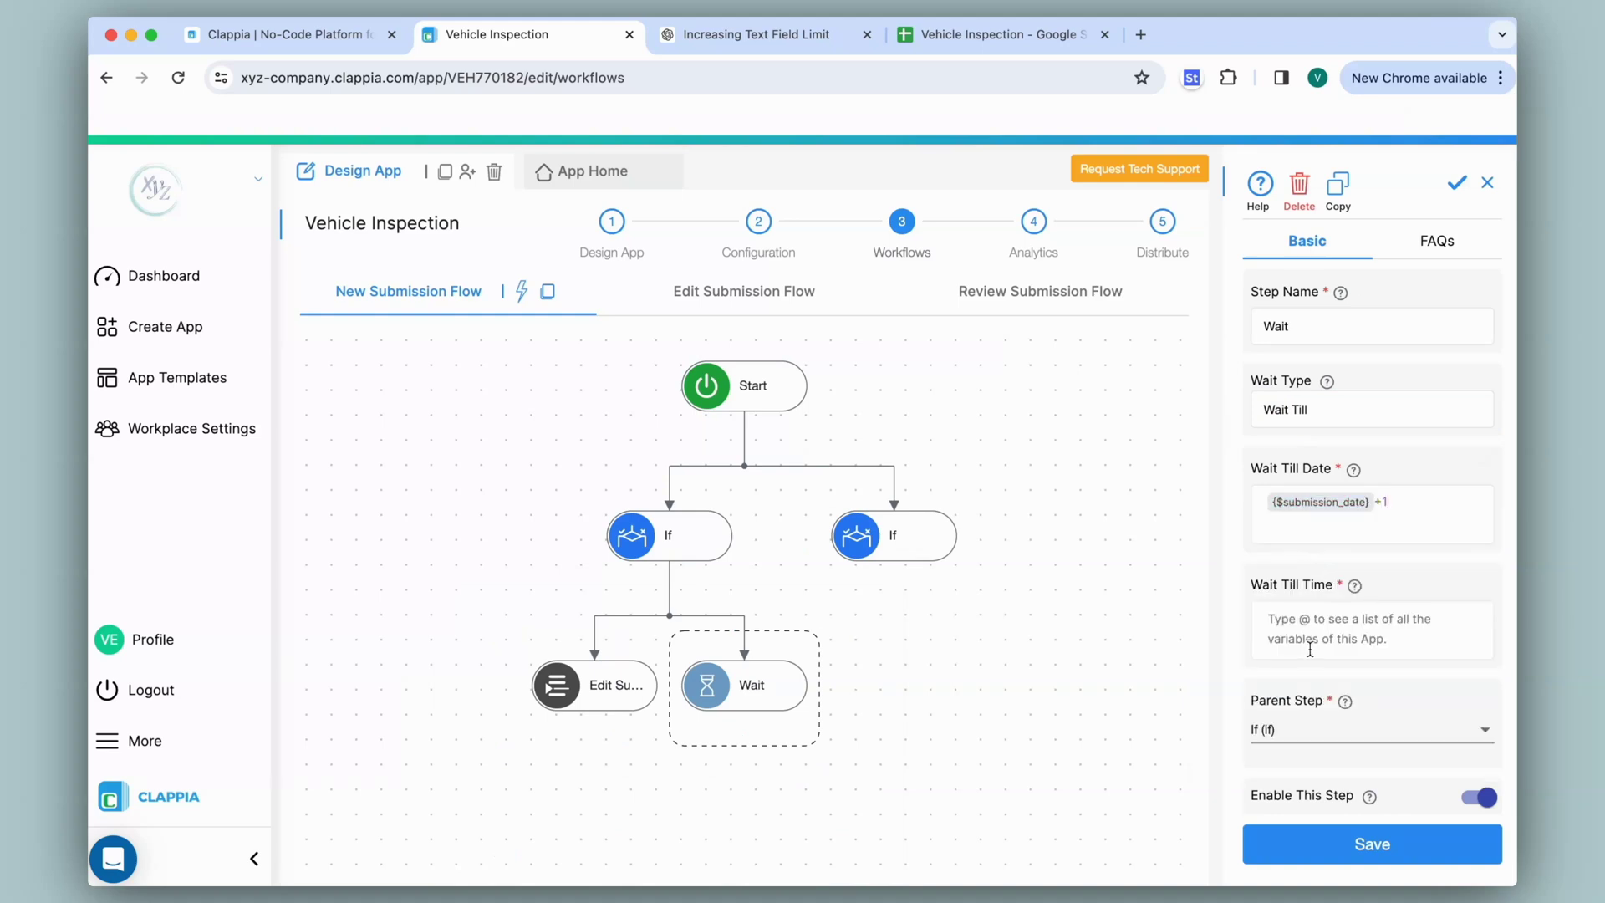
click(1371, 619)
text(10:00)
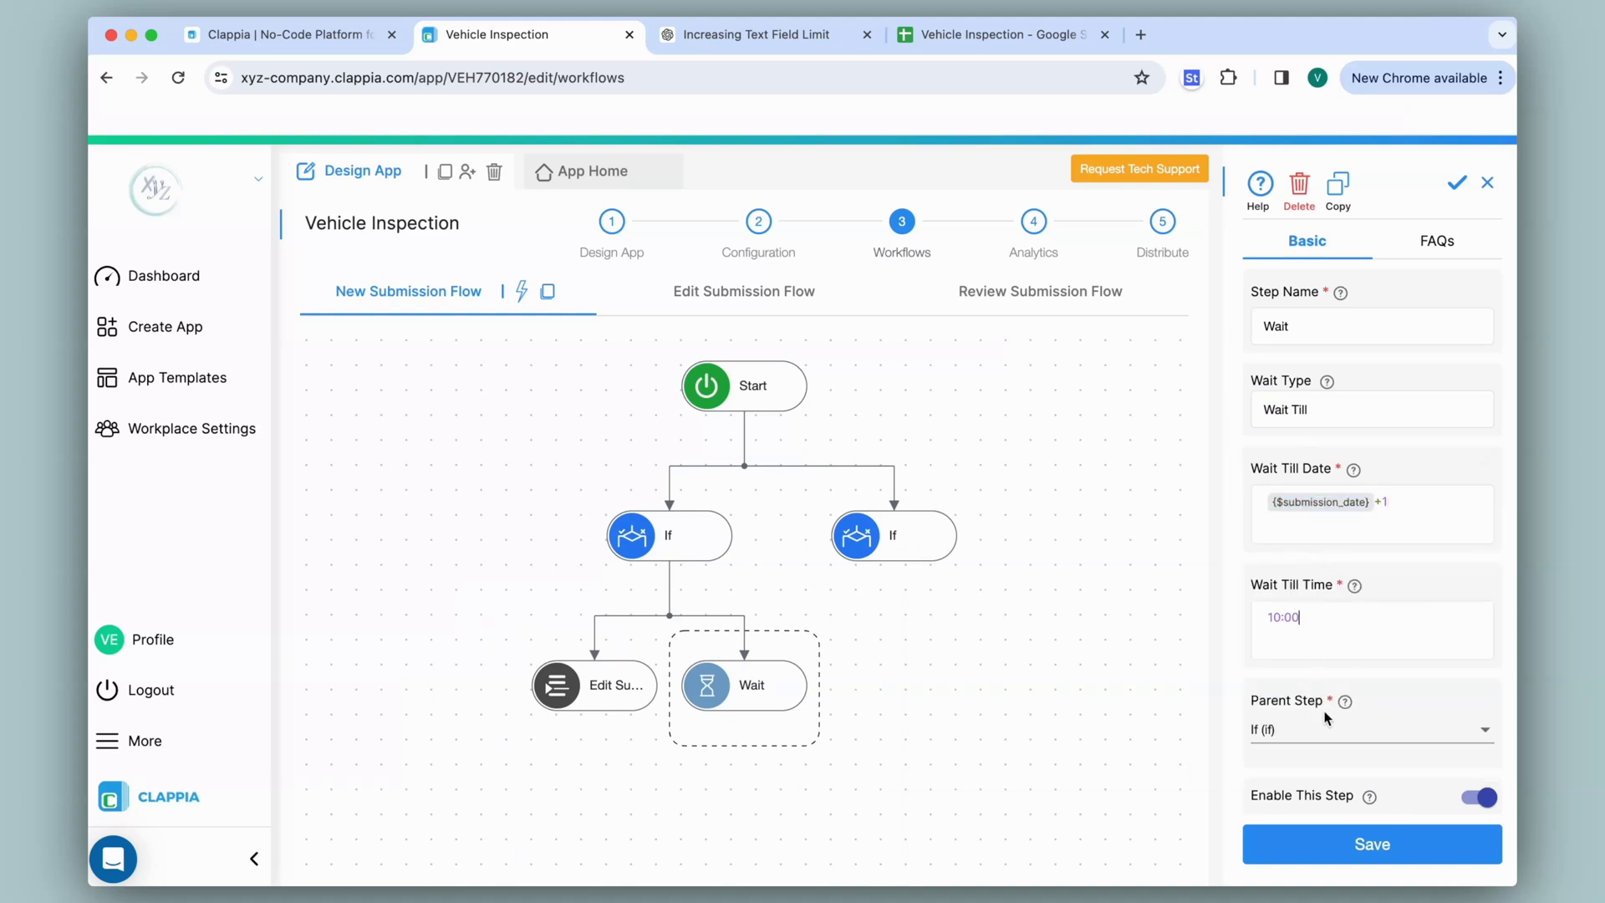
click(1367, 847)
- Add a Repeat step under the Wait step and save it with 3 repetitions and break condition false
click(745, 711)
scroll(750, 707, down, 3)
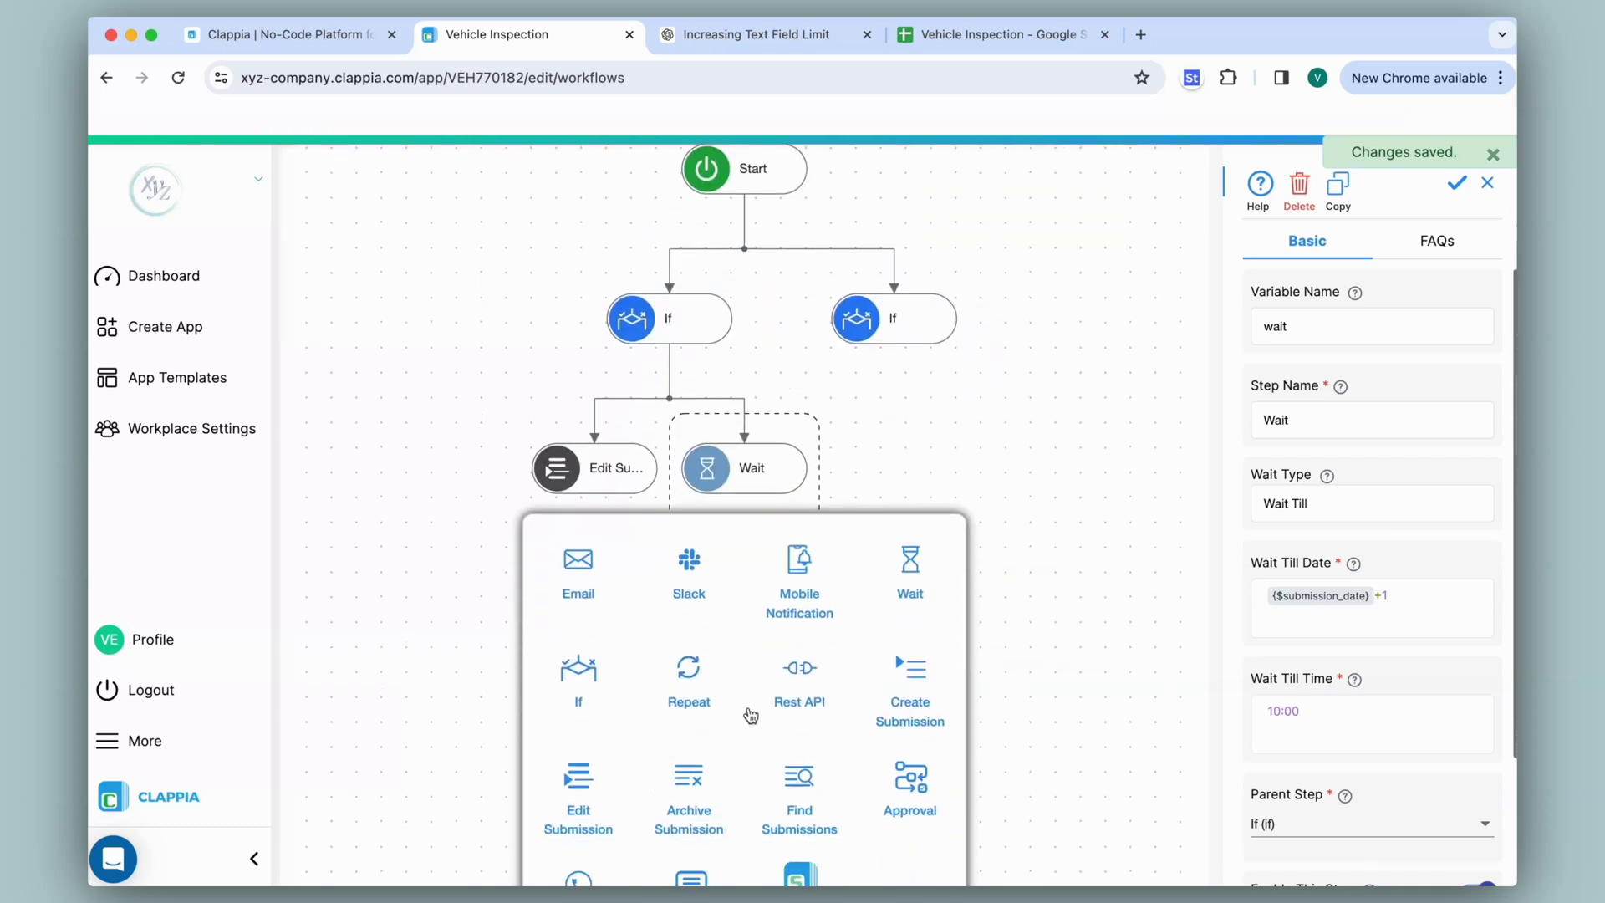
click(684, 641)
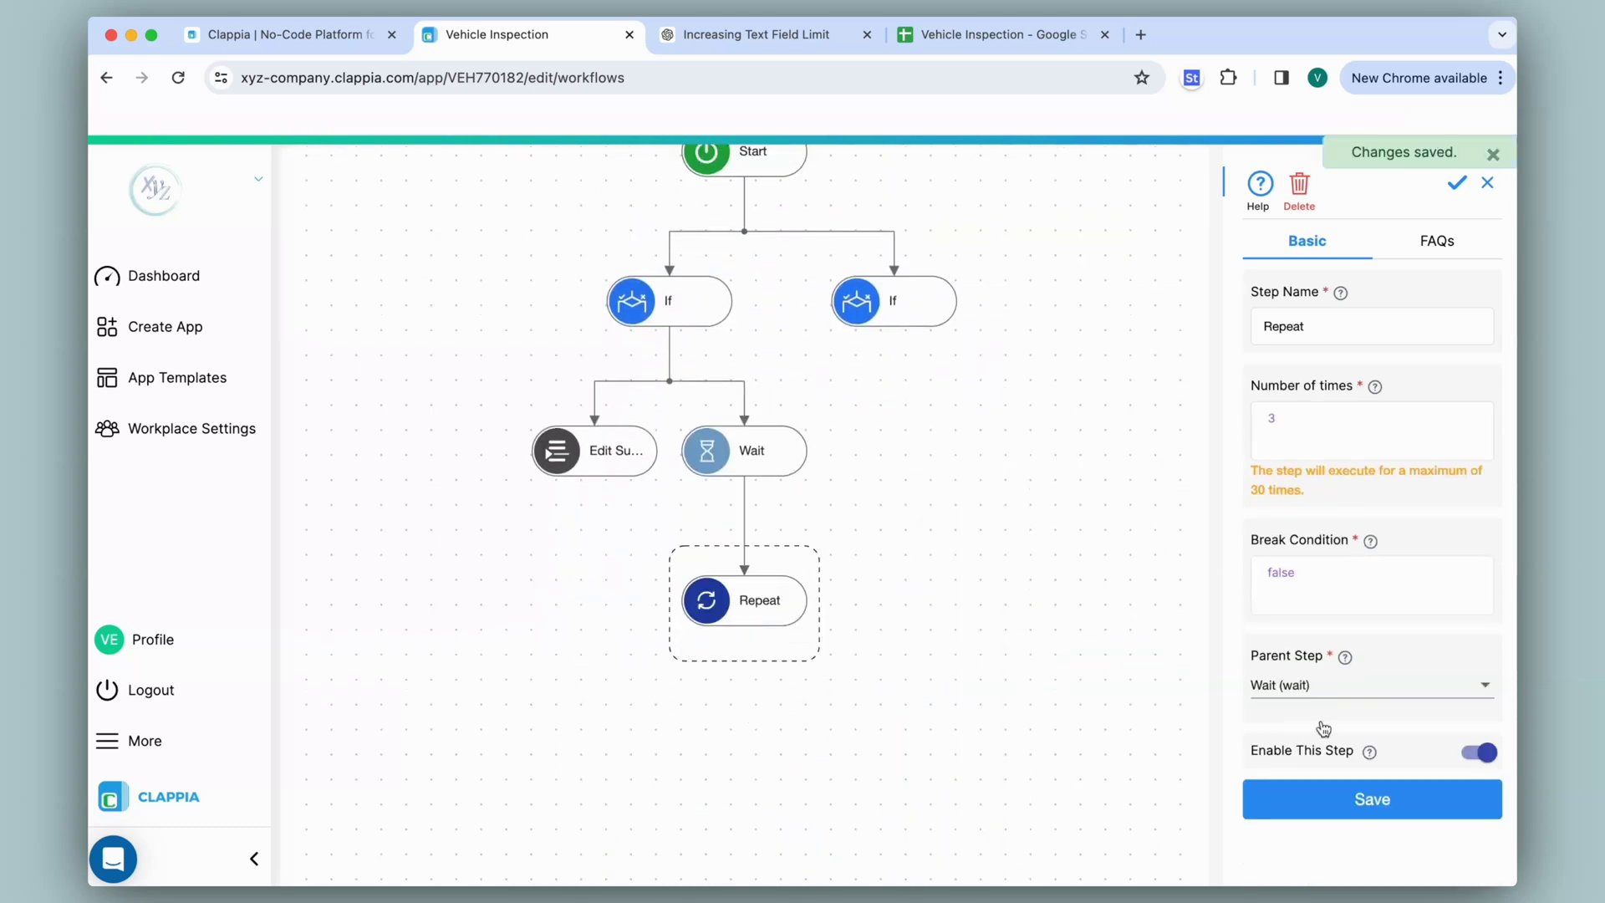
click(1368, 810)
- Add a Wait step under the Repeat step that waits for 86400 seconds and save it
click(745, 628)
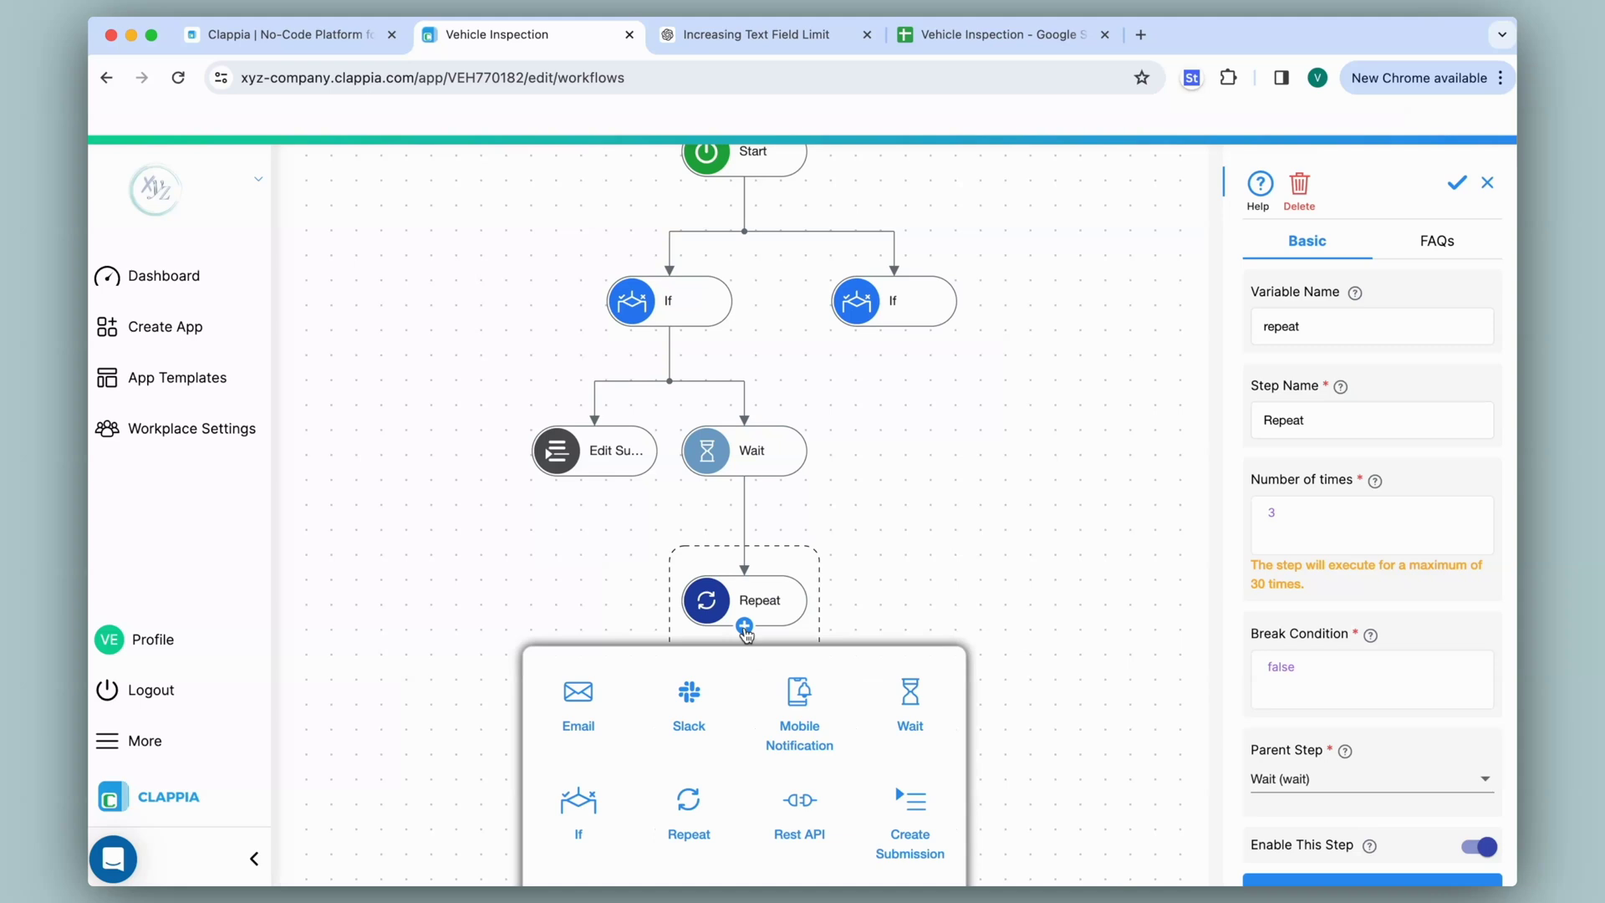
scroll(744, 627, down, 5)
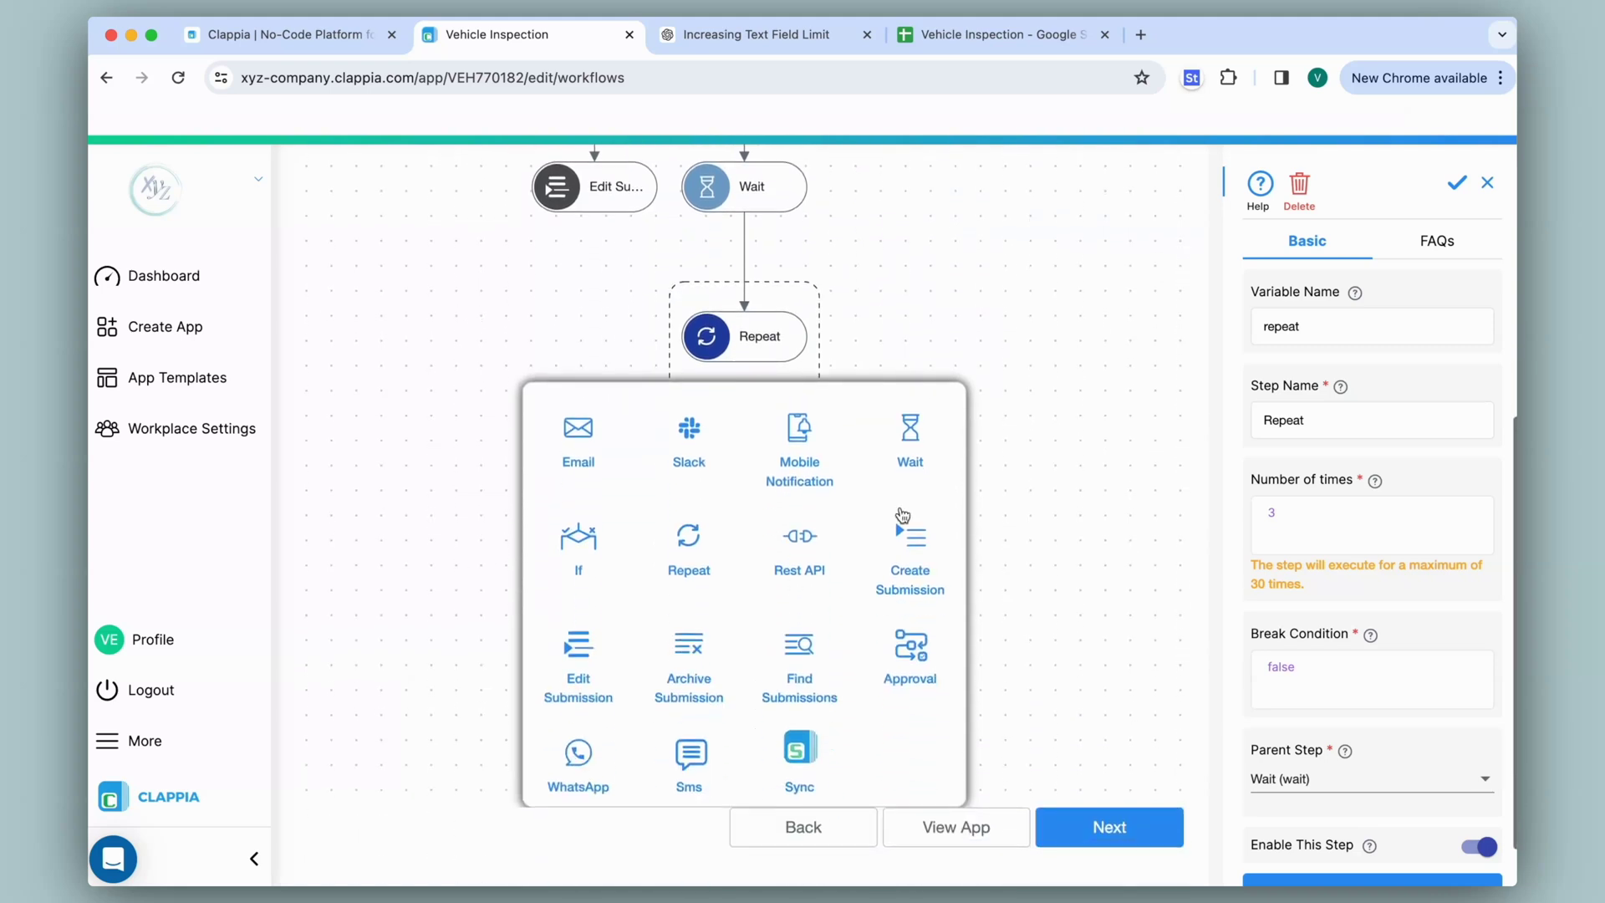
click(912, 430)
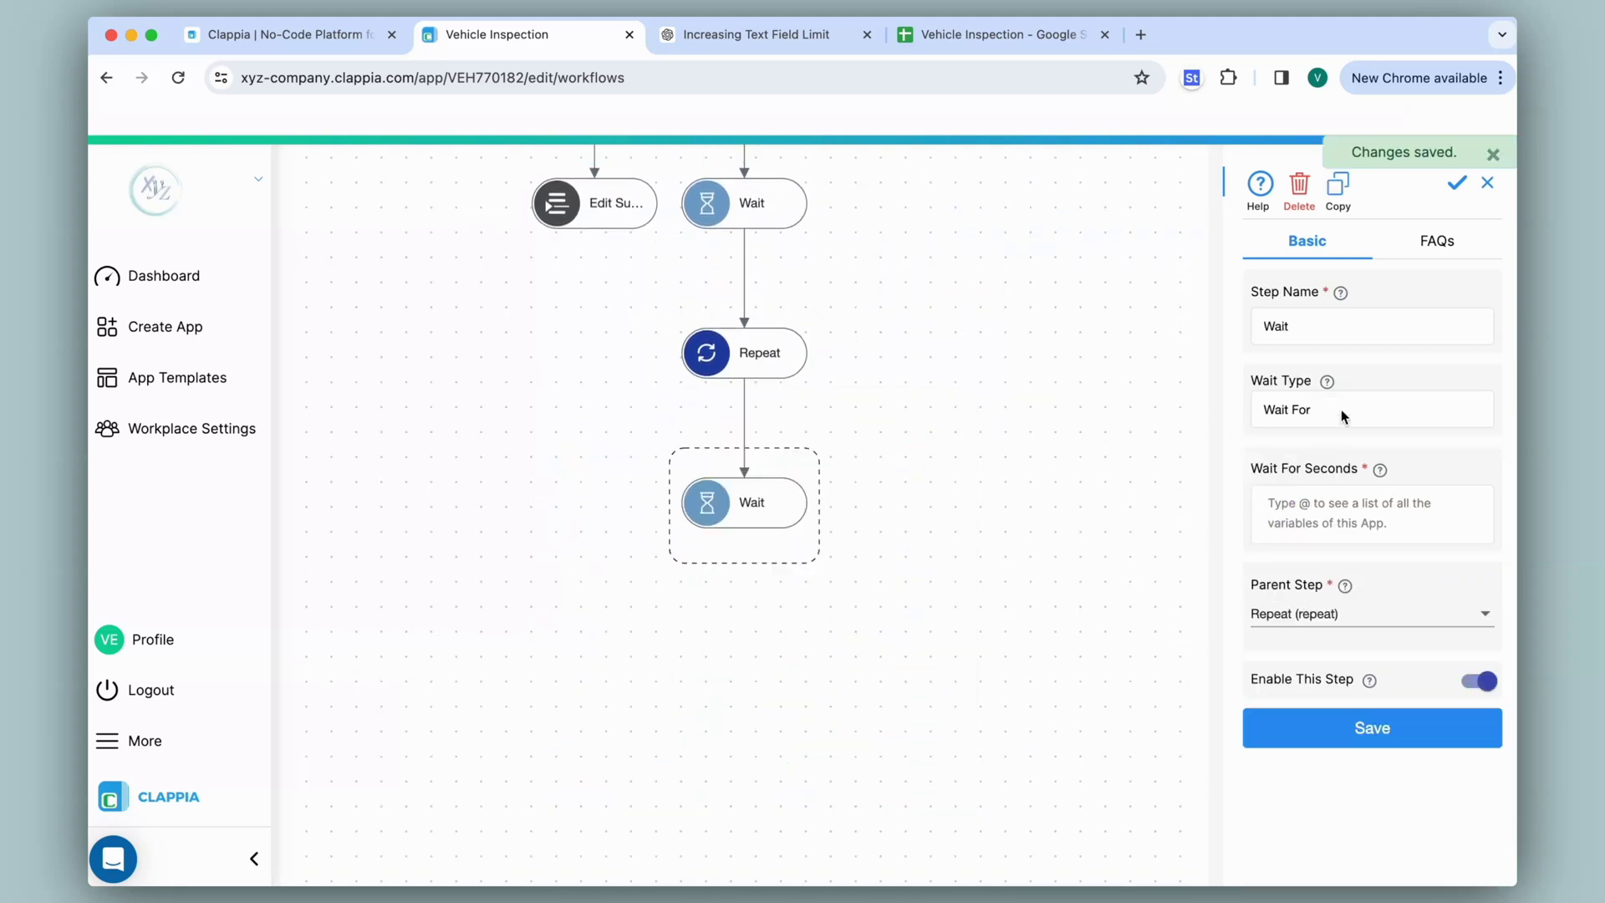
click(1346, 514)
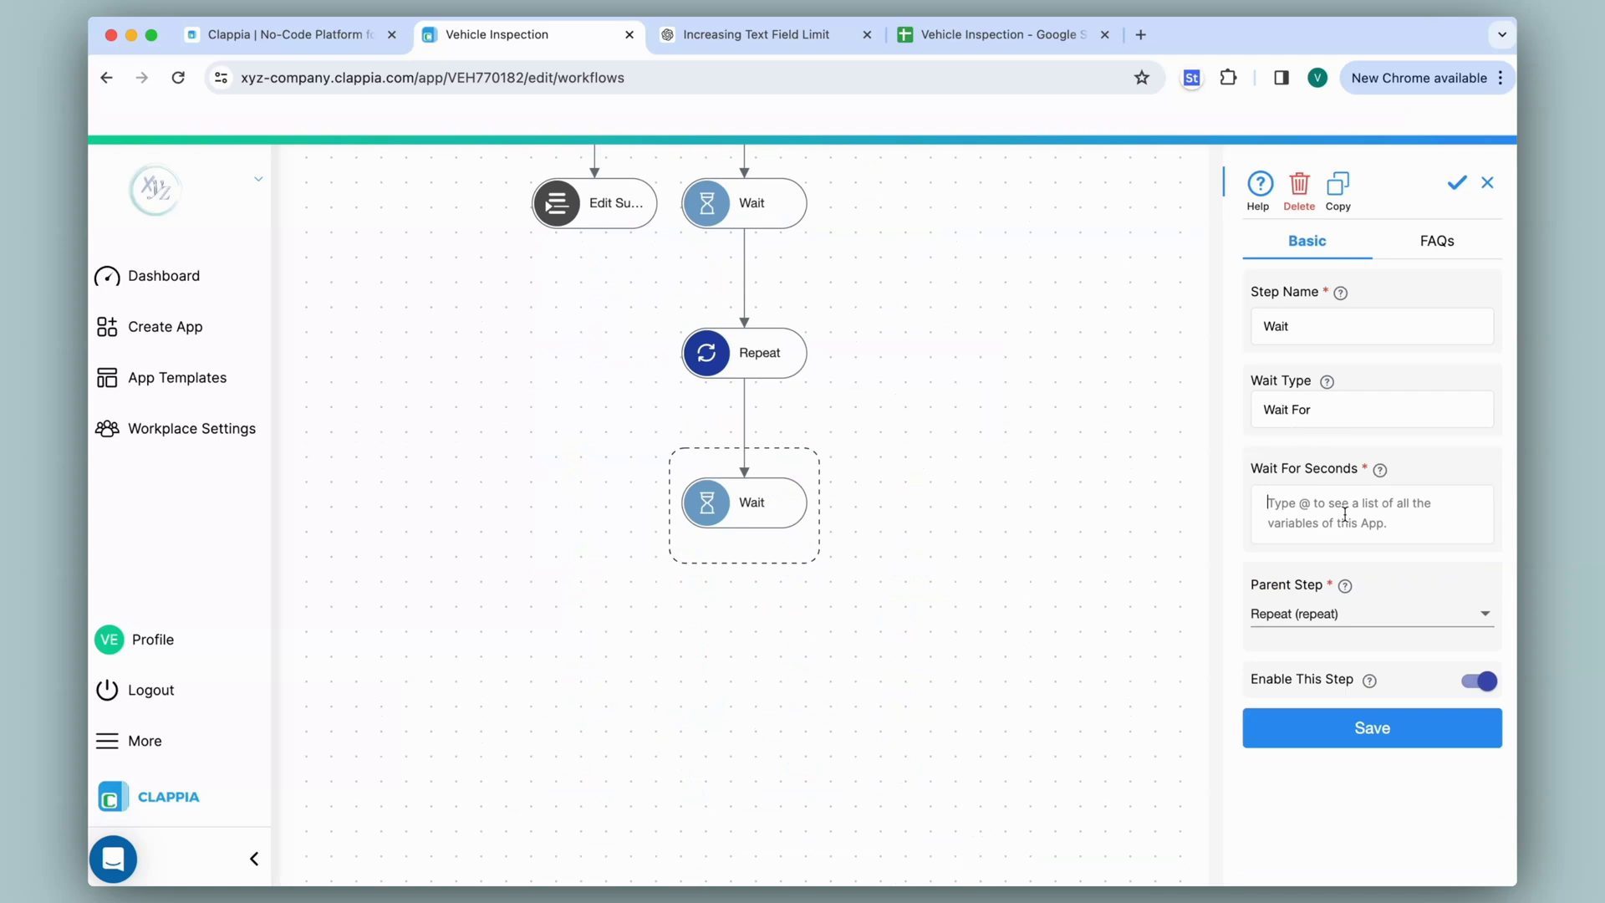
text(86400)
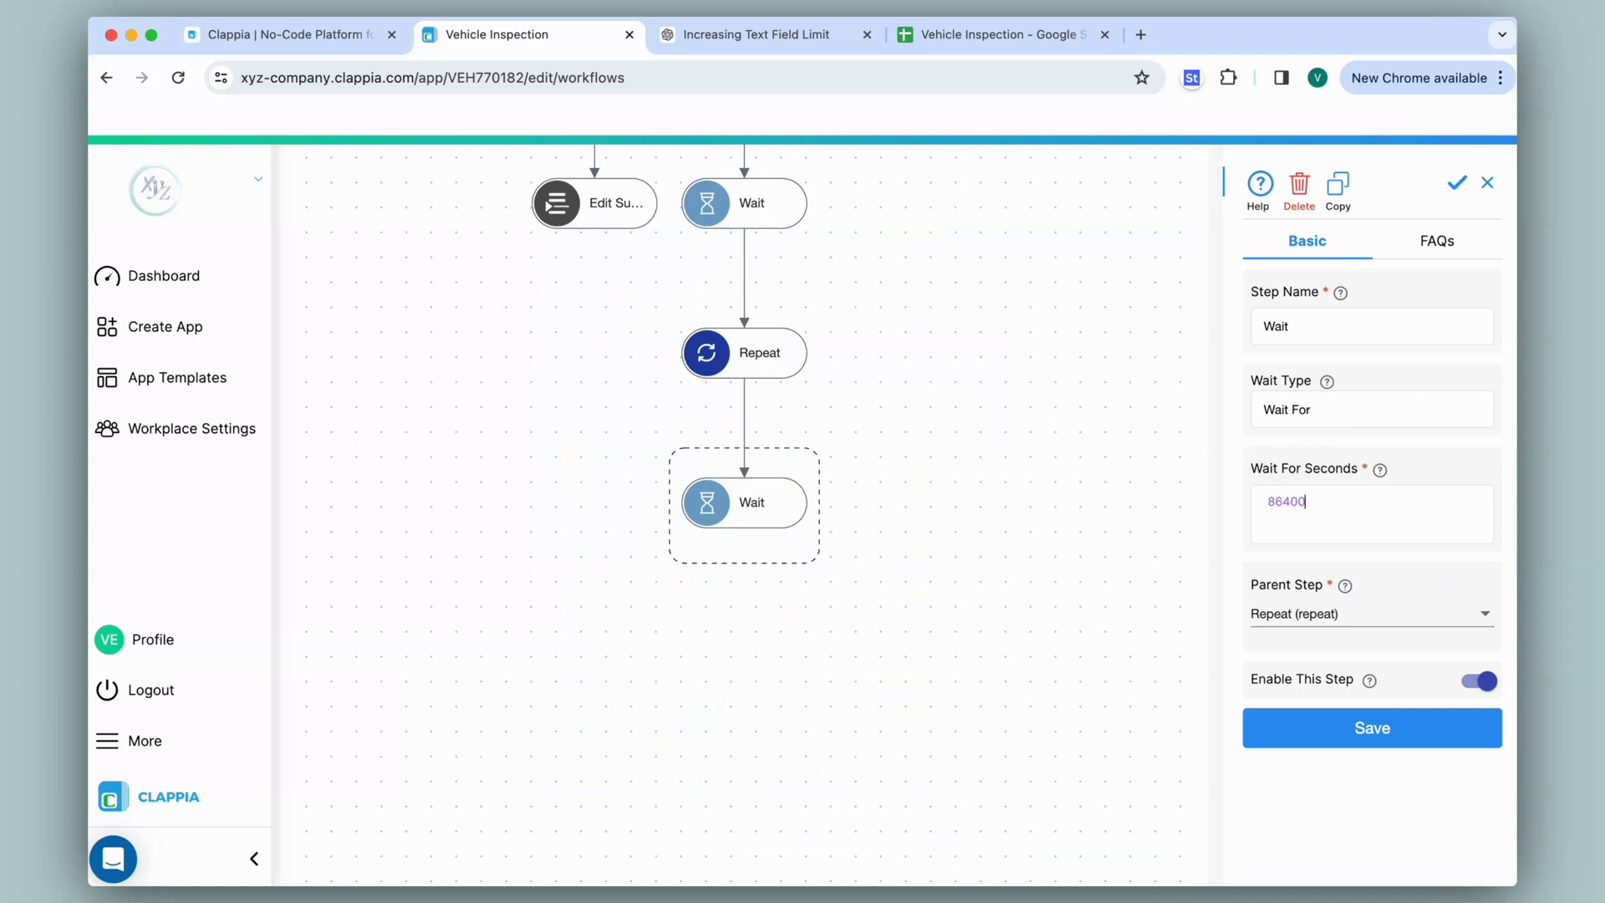
click(1347, 752)
- Add an If step under the 86400-second Wait step with the condition {repairs}="Pending" and save it
click(744, 529)
click(575, 698)
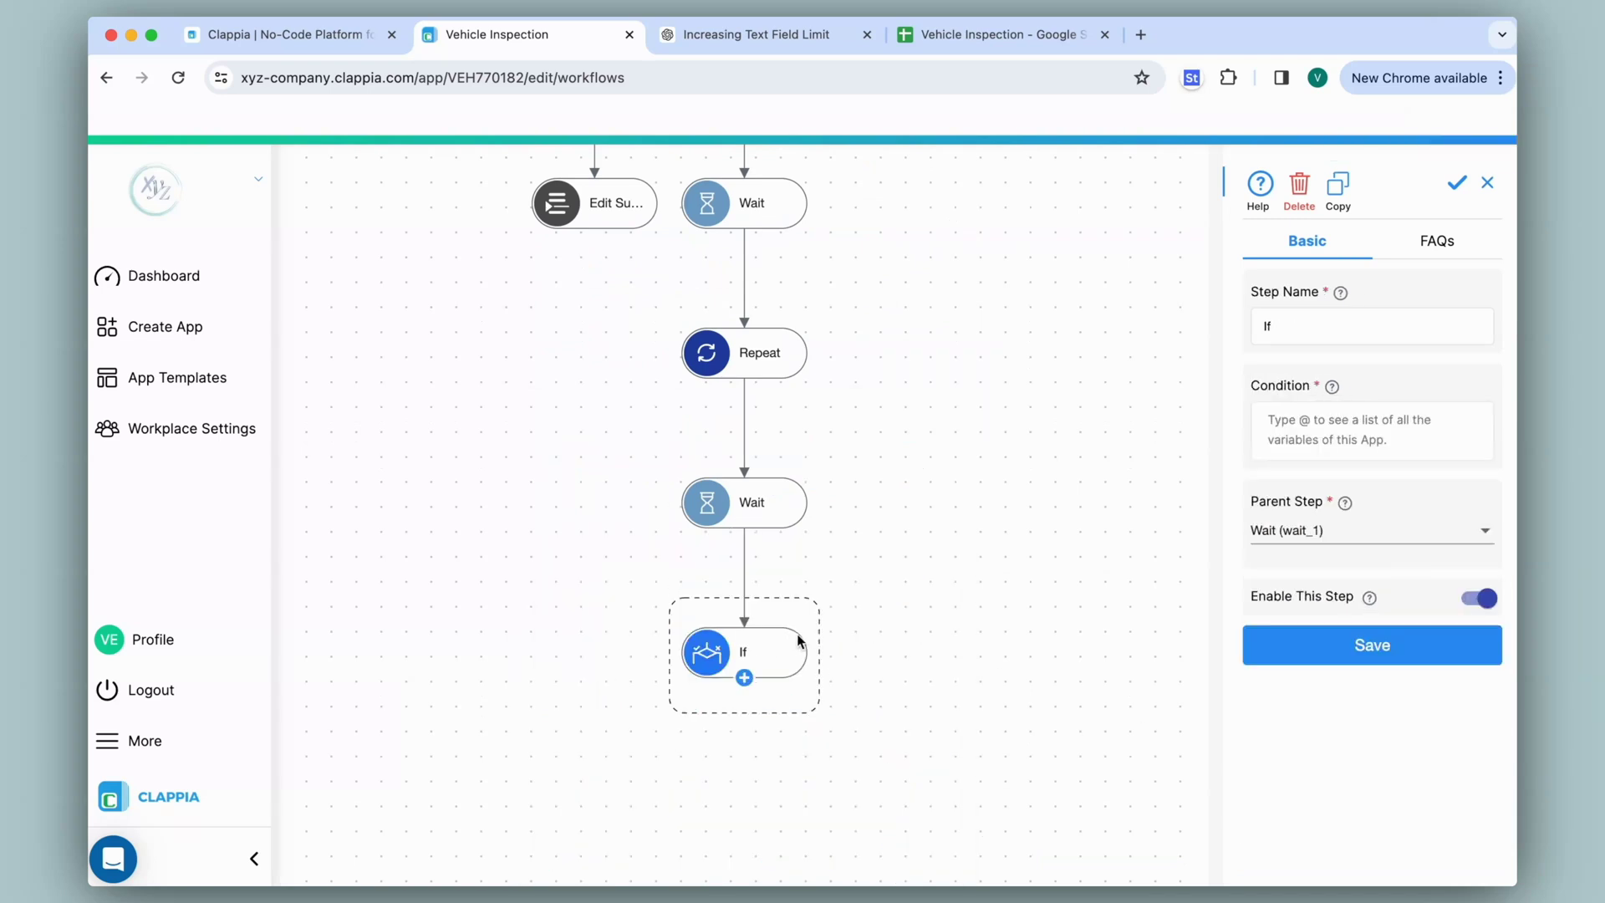
click(1298, 419)
text(@repai)
click(1288, 438)
text(="Pending)
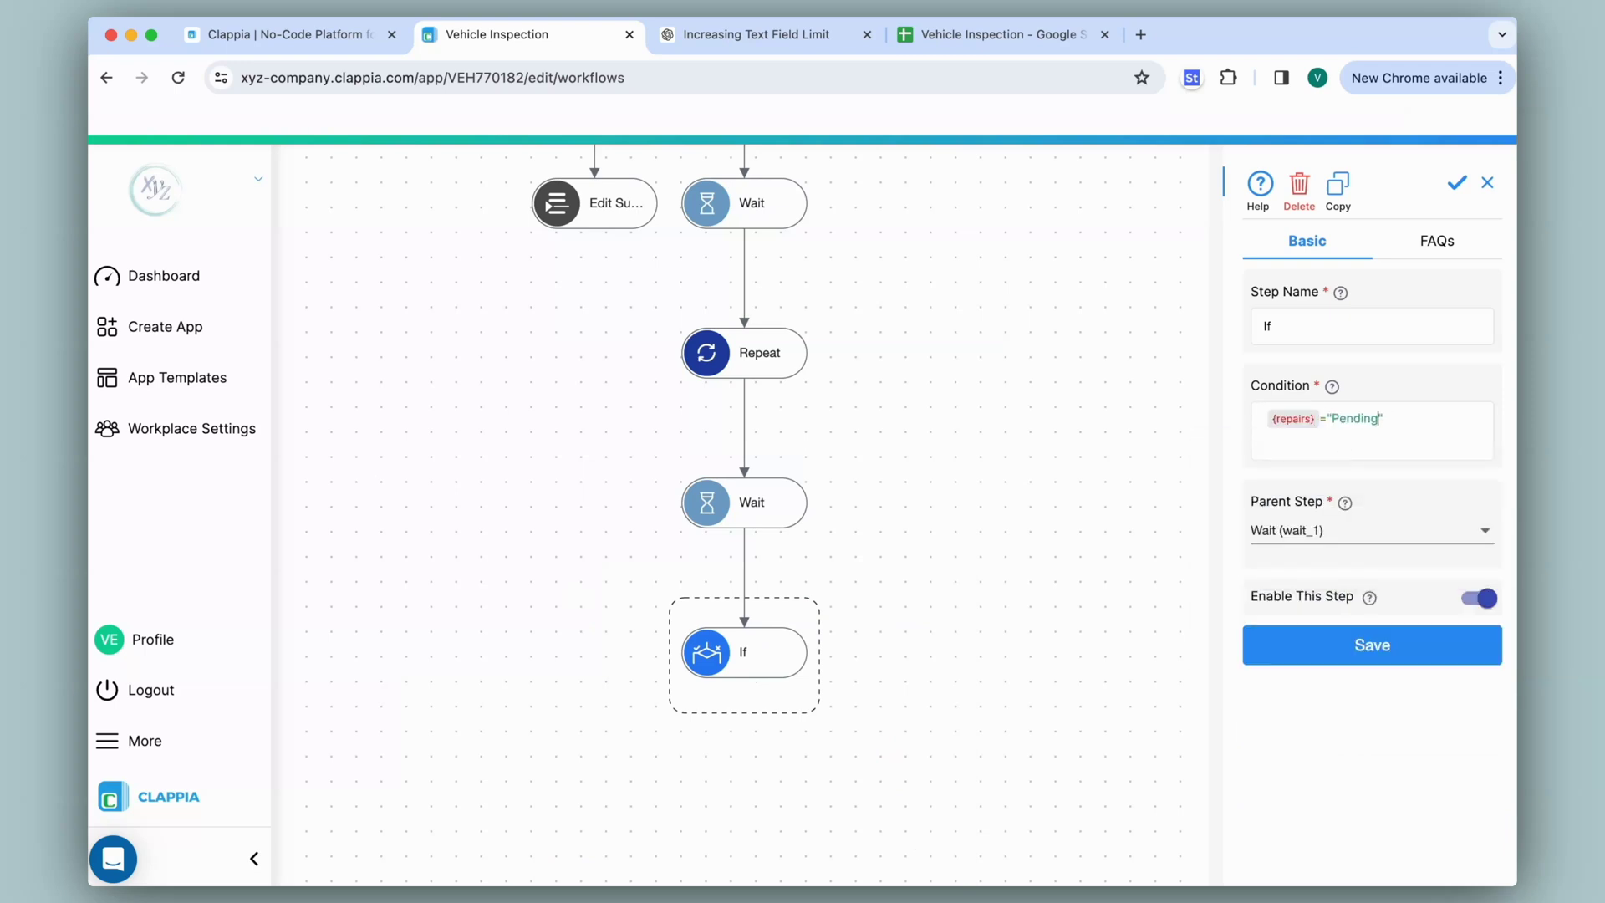
click(1338, 644)
- Add and save a Mobile Notification under the new If step with subject "Vehicle Inspection Pending" and body "The vehicle {vin} is pending for inspection."
click(743, 678)
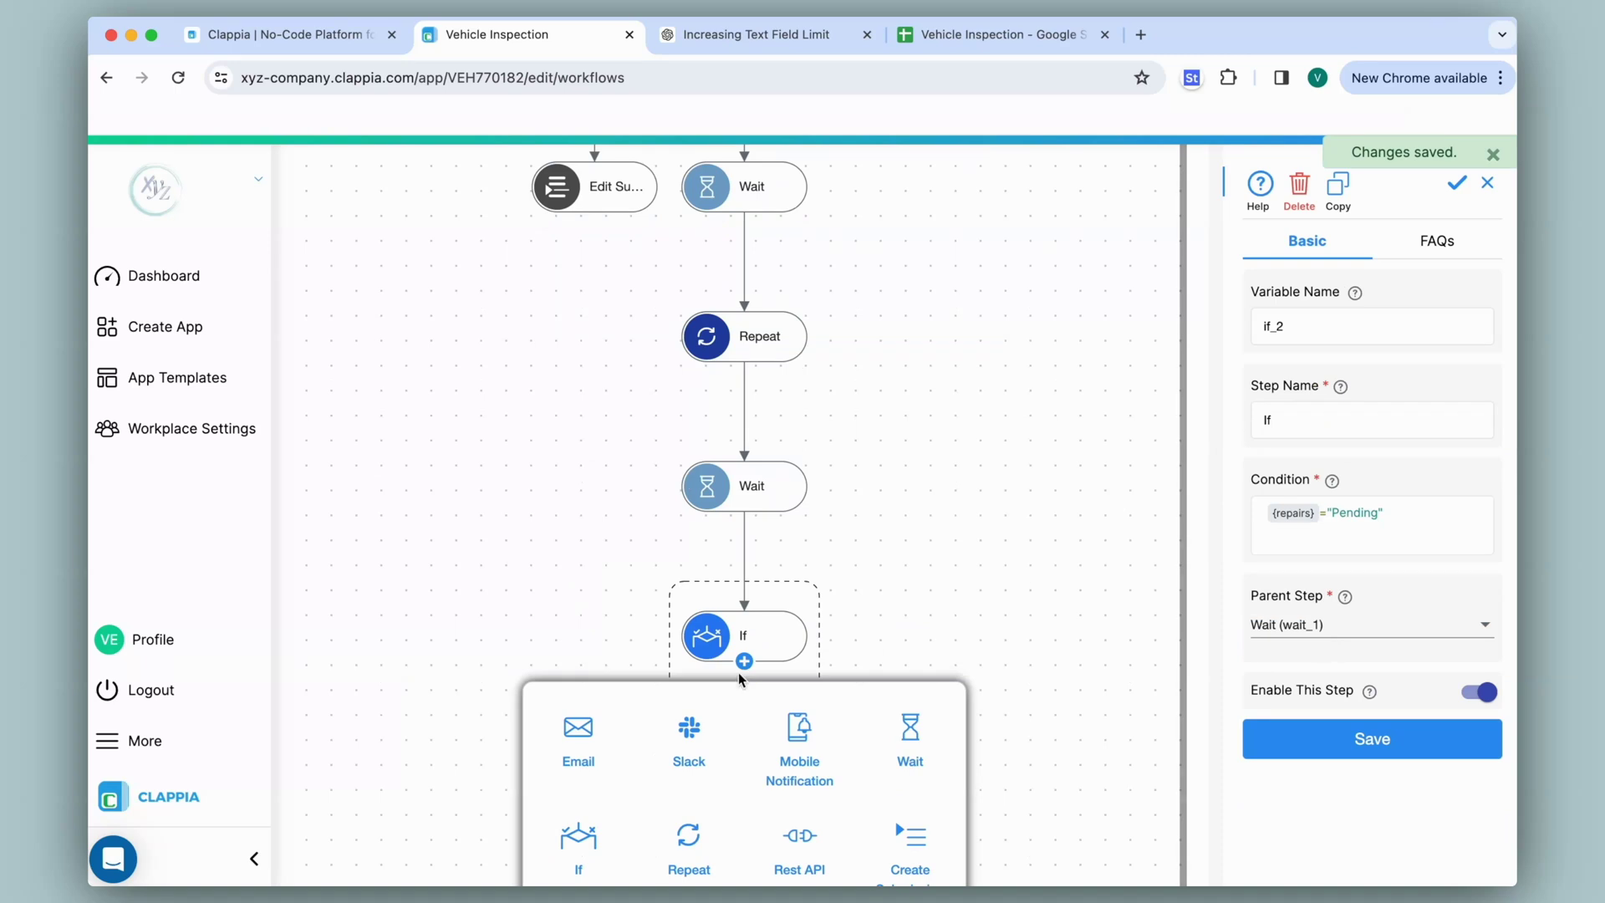
click(800, 433)
click(1352, 544)
text(Vehicle Inspection Pending)
click(1332, 650)
text(The vehicle @vin is pending for inspection.)
scroll(1384, 577, down, 5)
key(Return)
scroll(1376, 874, up, 2)
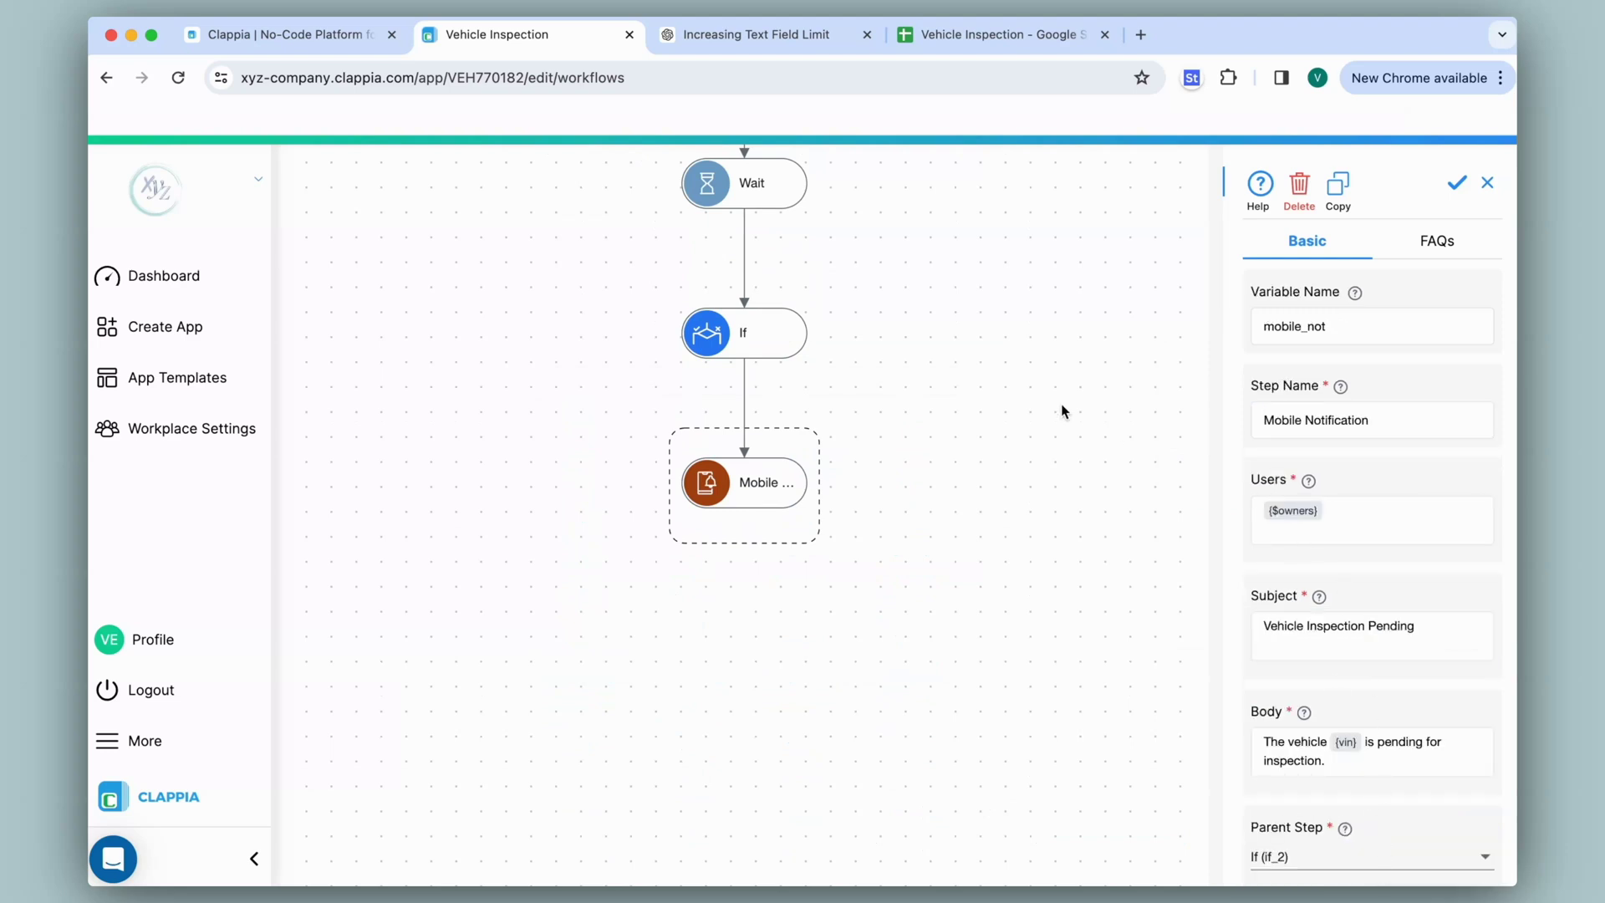
click(744, 360)
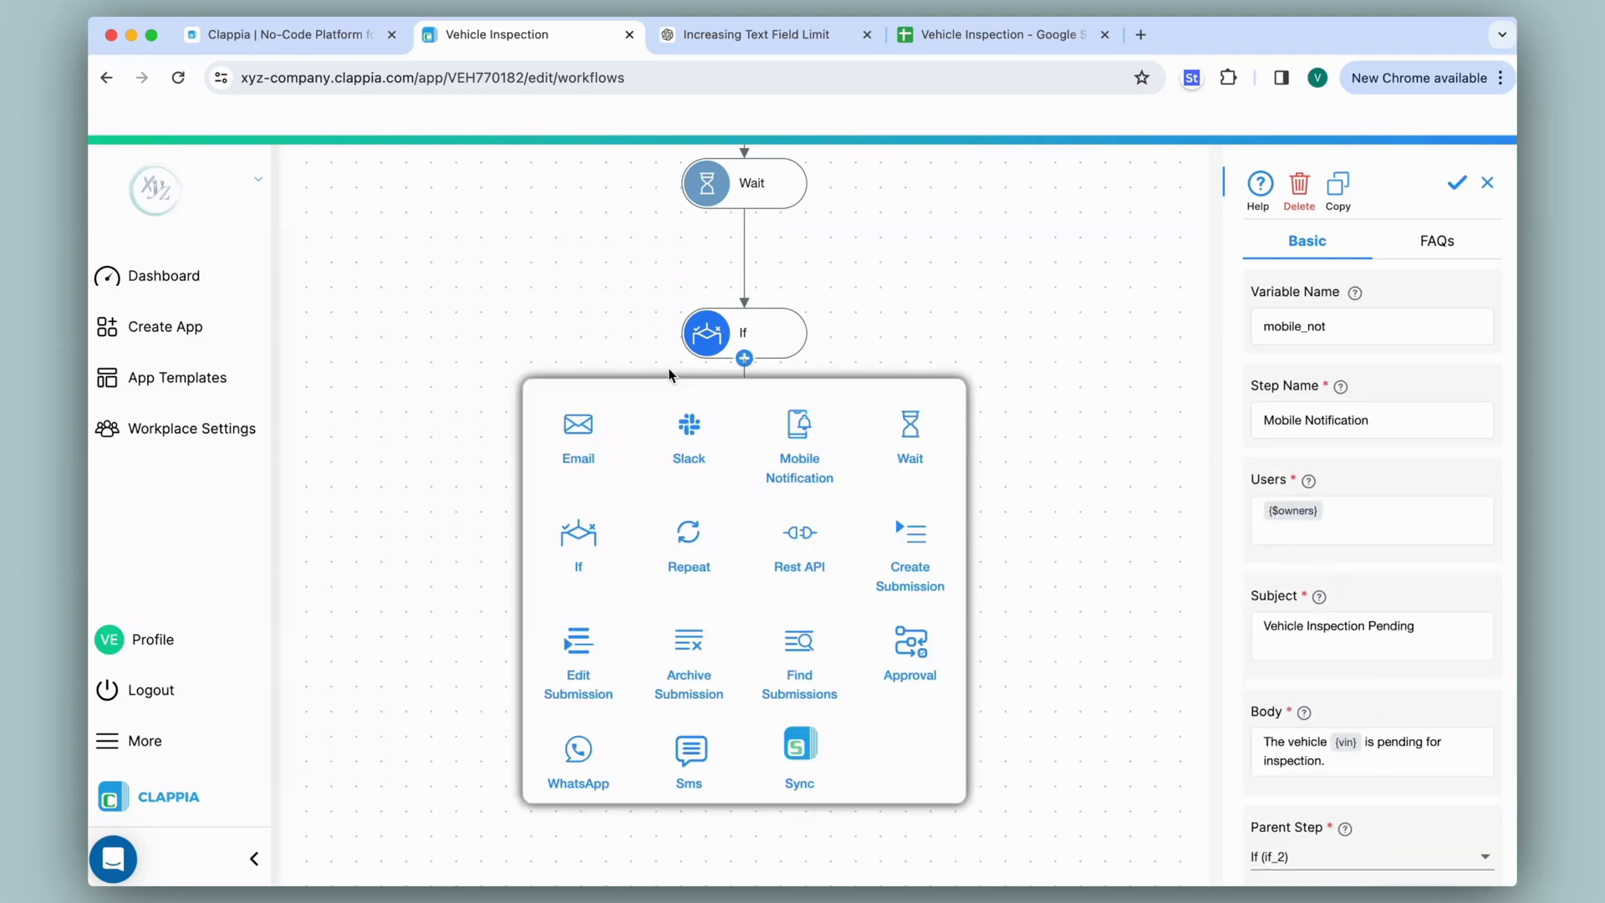
click(577, 441)
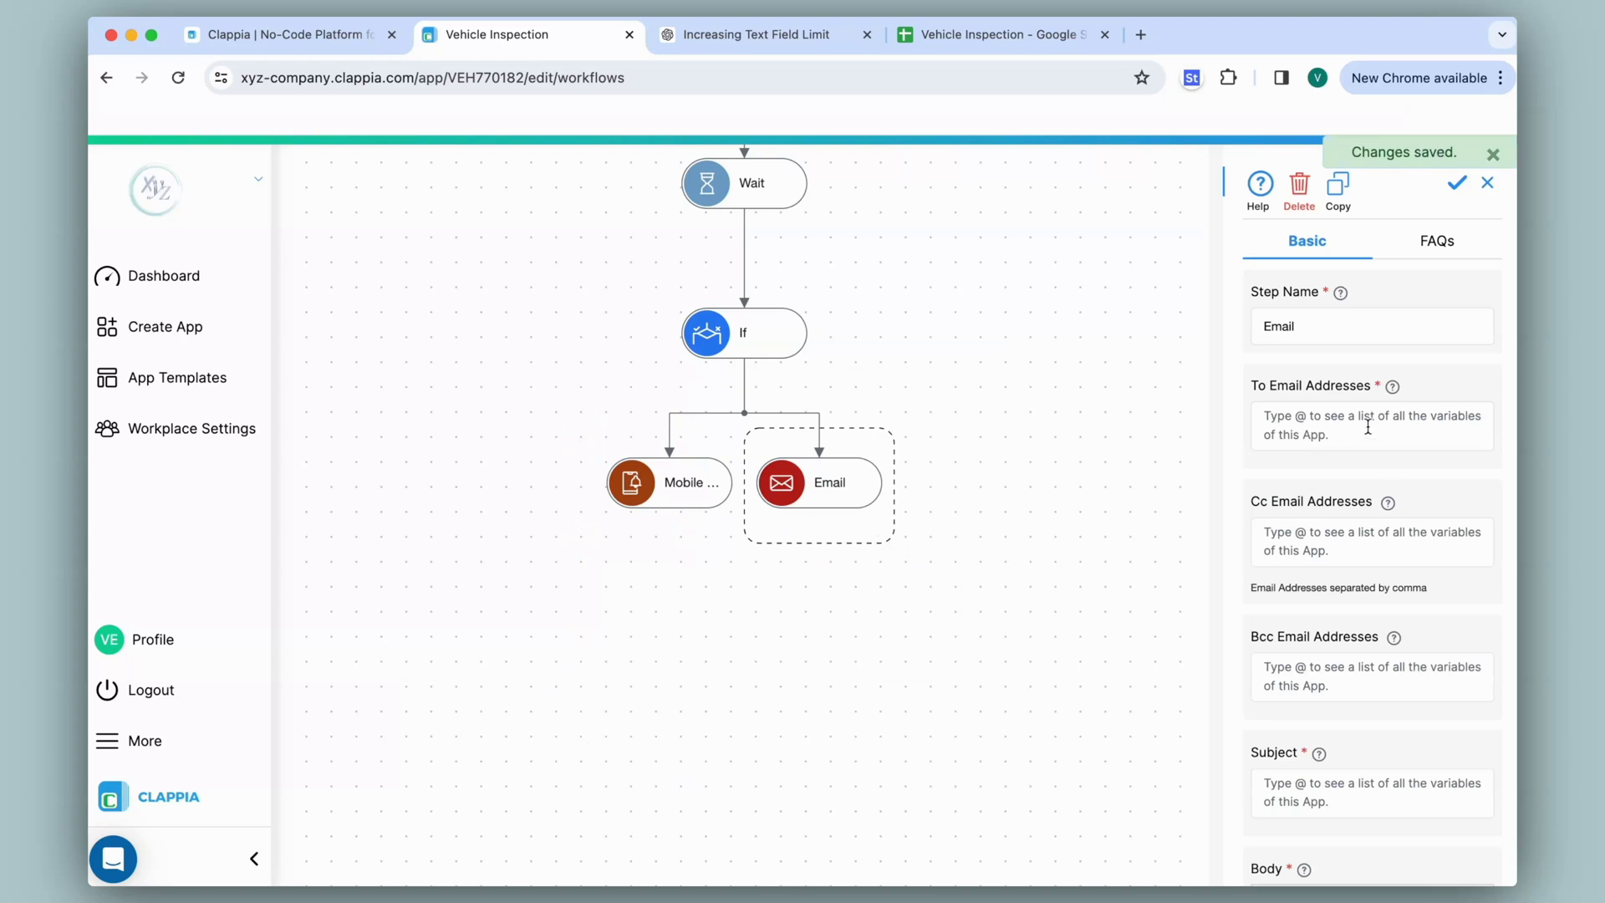
scroll(1368, 426, down, 2)
scroll(1368, 426, down, 4)
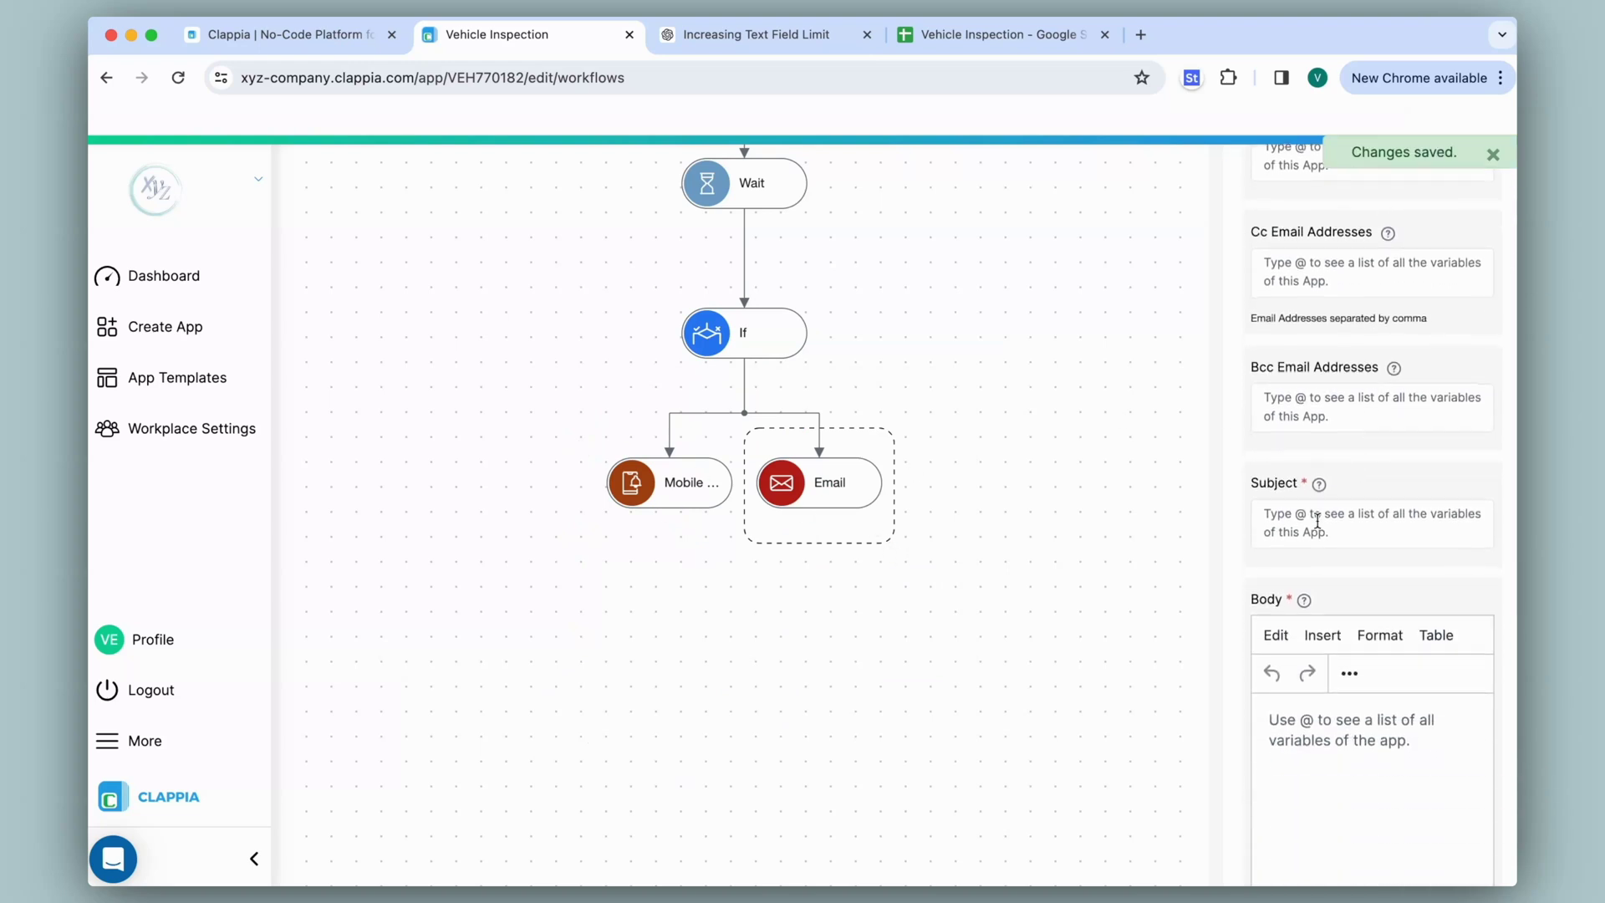
scroll(1315, 525, down, 5)
scroll(1318, 543, down, 4)
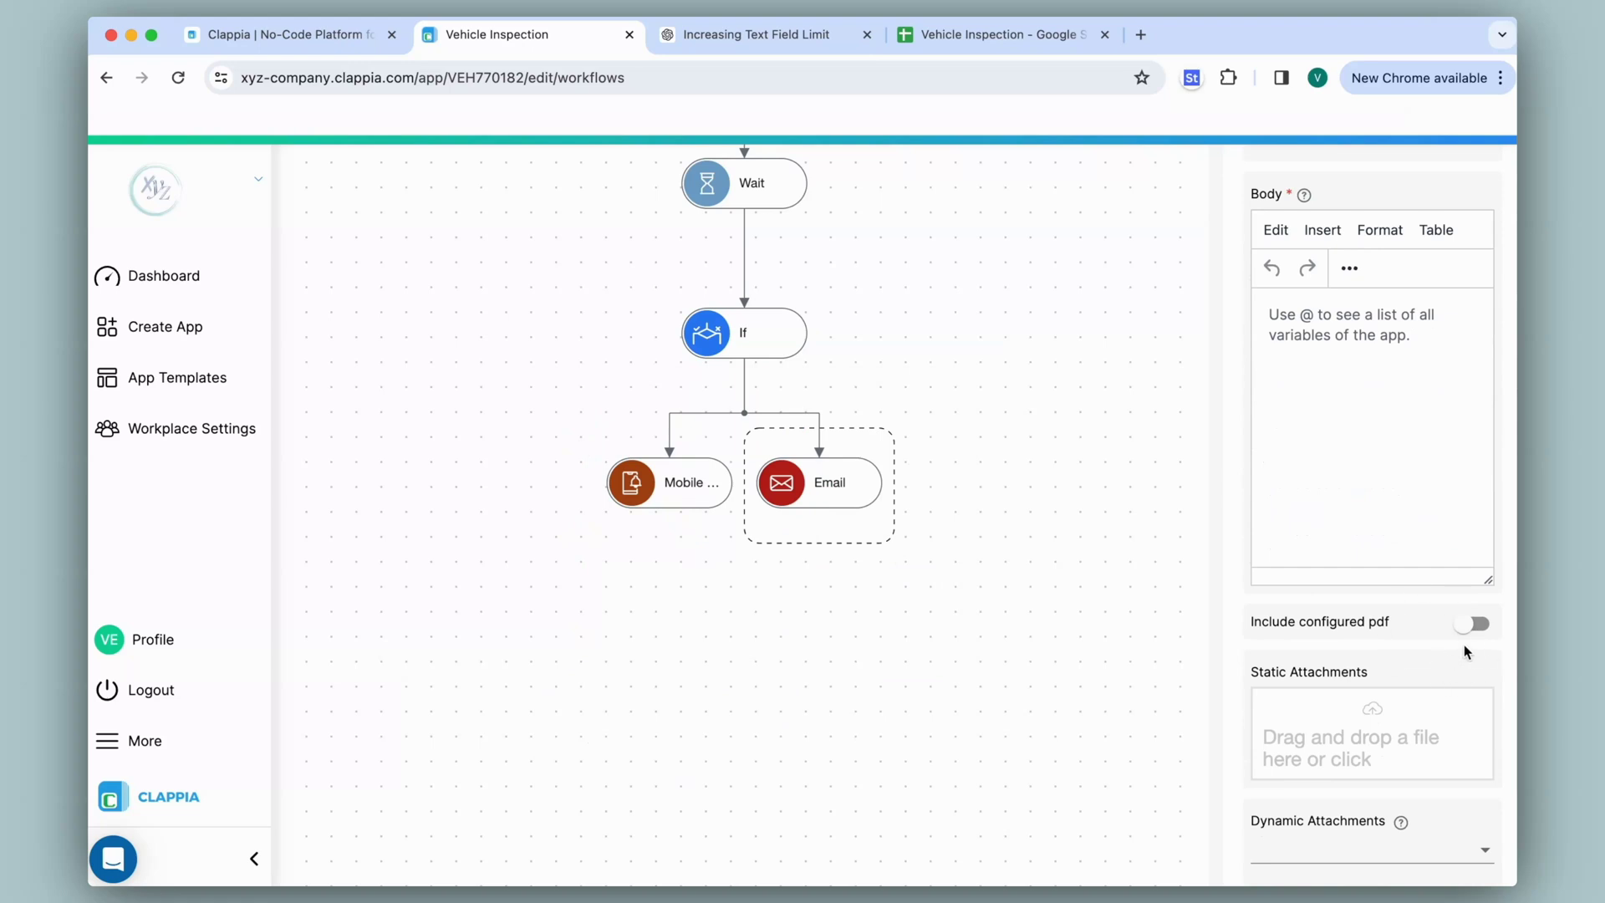
scroll(1464, 652, up, 15)
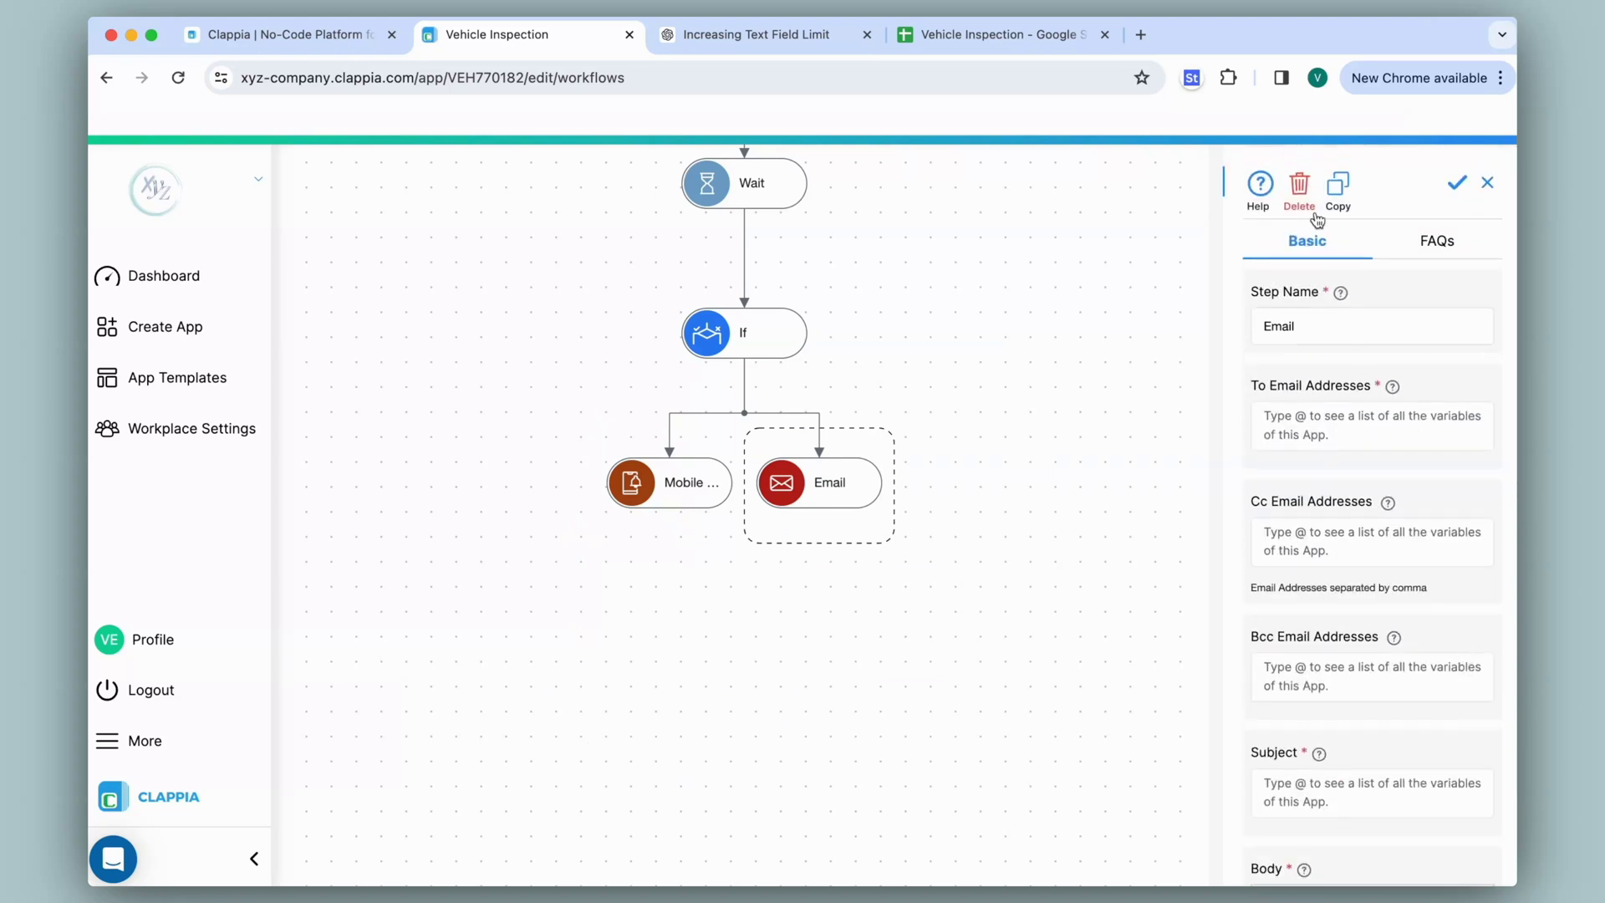
click(1299, 186)
click(968, 214)
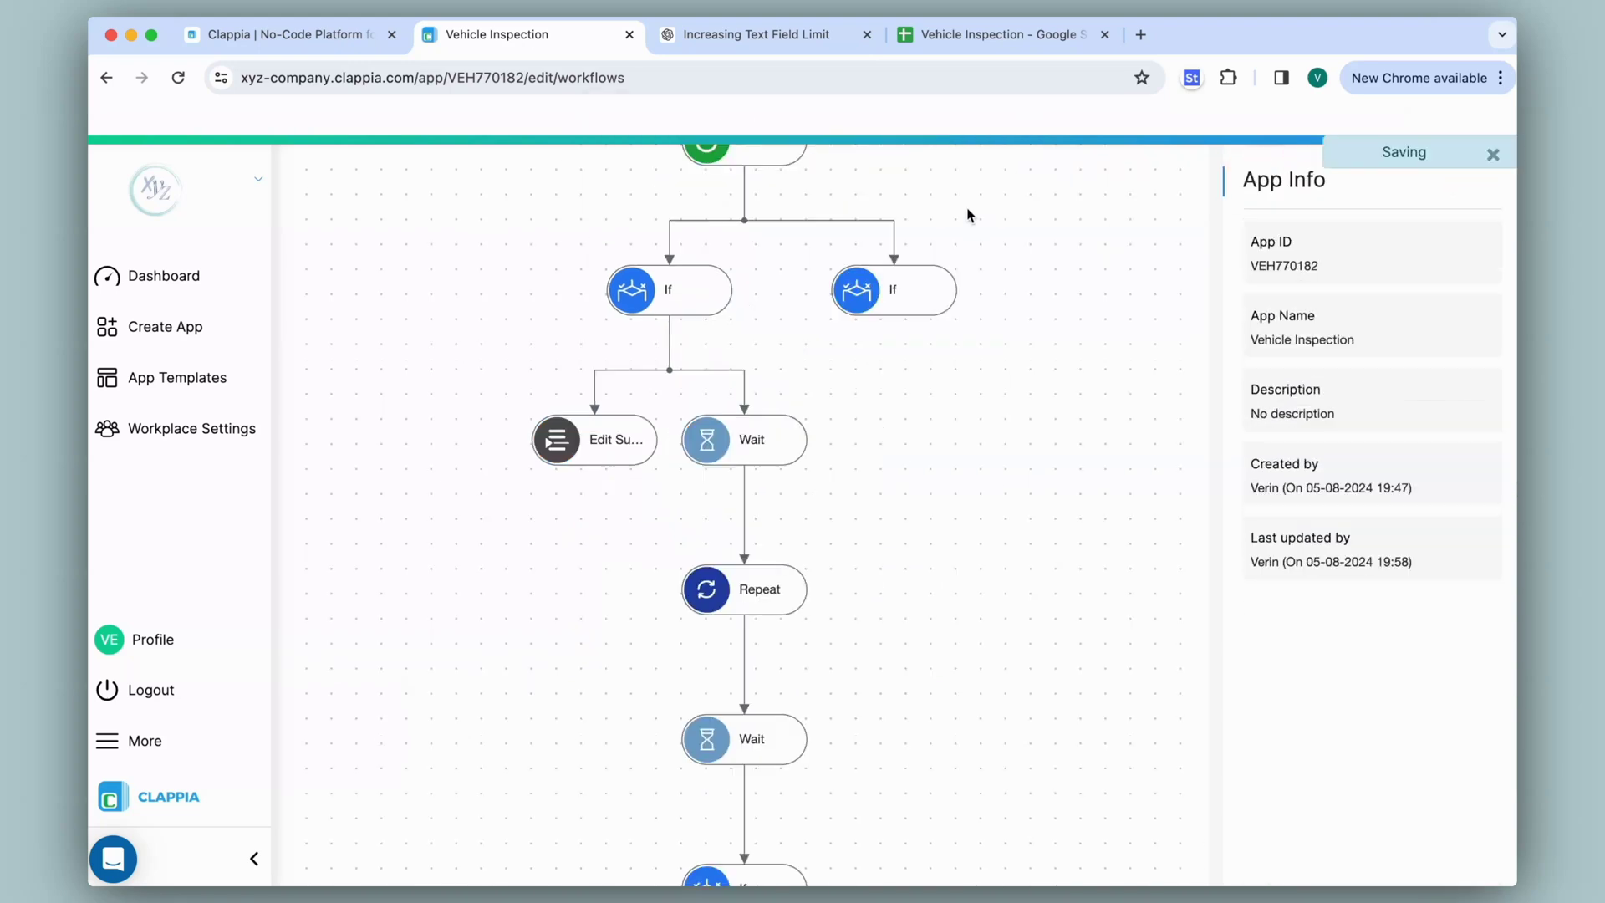
- Add an Edit Submission step under the {repairs}="Completed" If for the Vehicle Inspection app, filtered by Submission Id equal to {$submission_id}
click(909, 295)
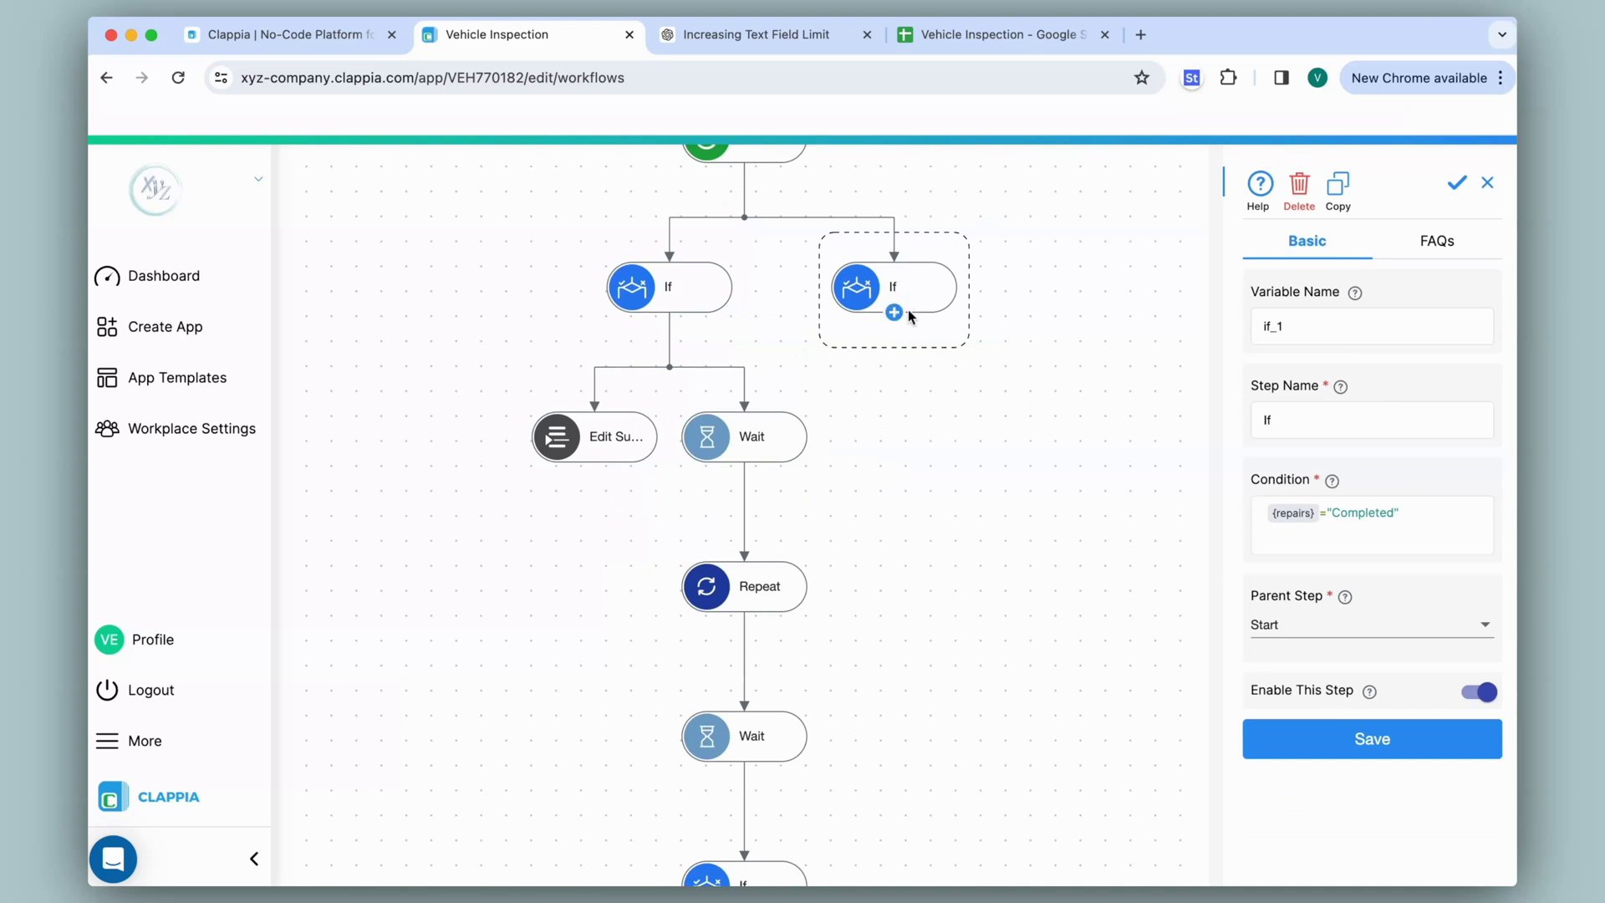
click(891, 318)
click(743, 595)
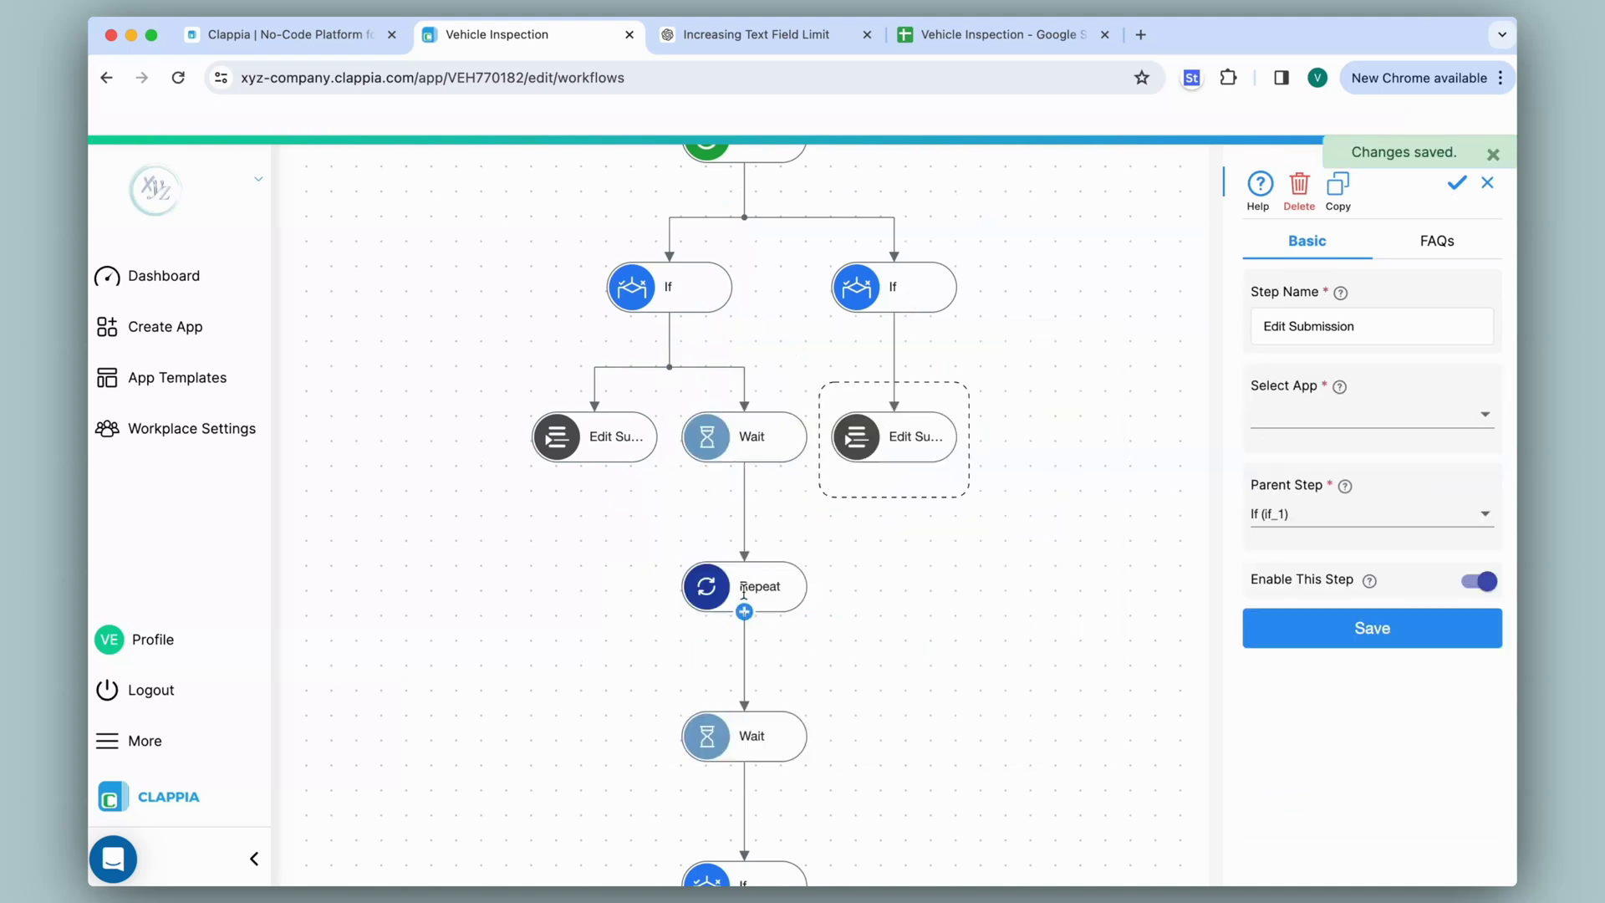
click(1412, 418)
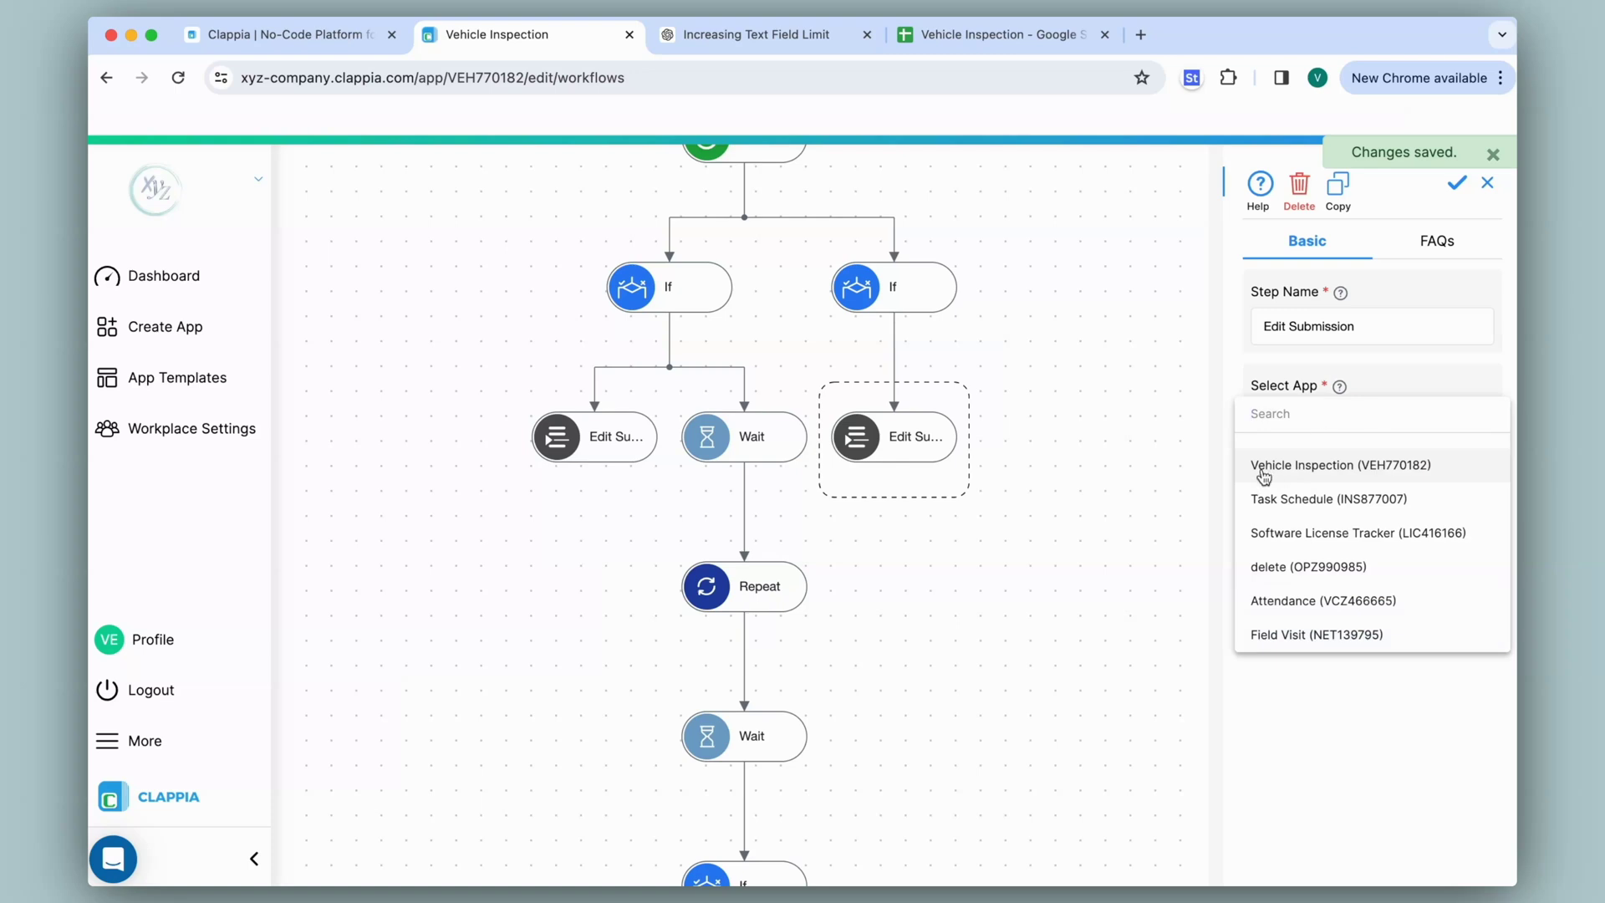
click(1289, 468)
click(1496, 511)
click(1371, 556)
text(Submiss)
click(1304, 605)
scroll(1371, 710, down, 5)
click(1379, 606)
- Set the Edit Submission step's Submission Status field value to Completed and save the step
click(1463, 666)
scroll(1379, 608, down, 2)
click(1354, 592)
text(stat)
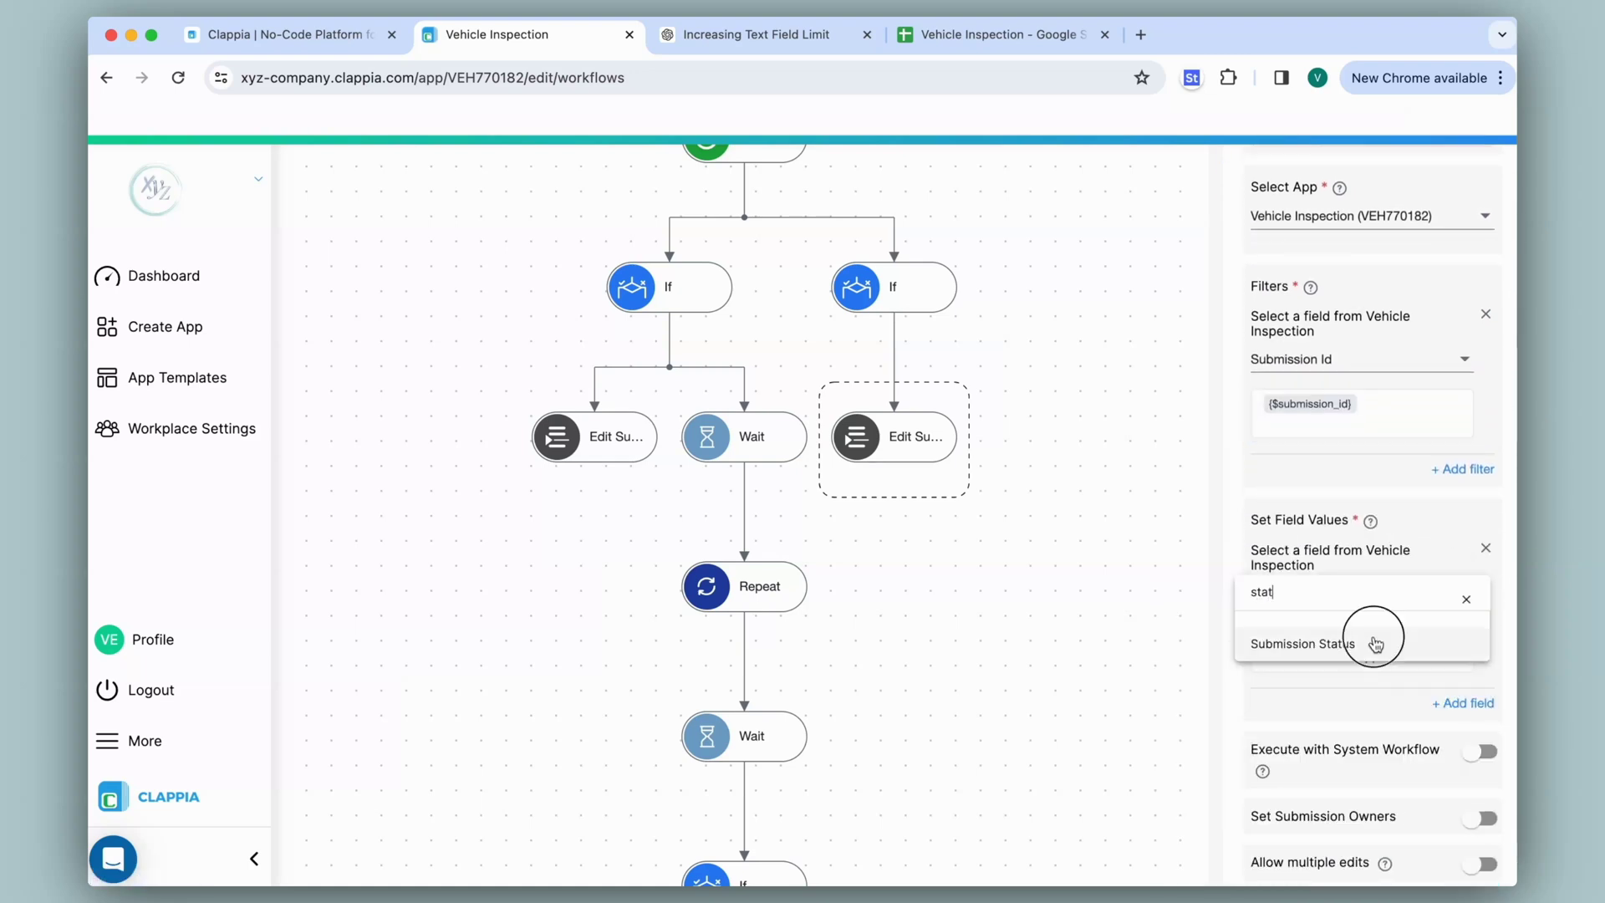
click(1375, 643)
click(1363, 637)
text(Completed)
scroll(1353, 807, down, 4)
click(1350, 854)
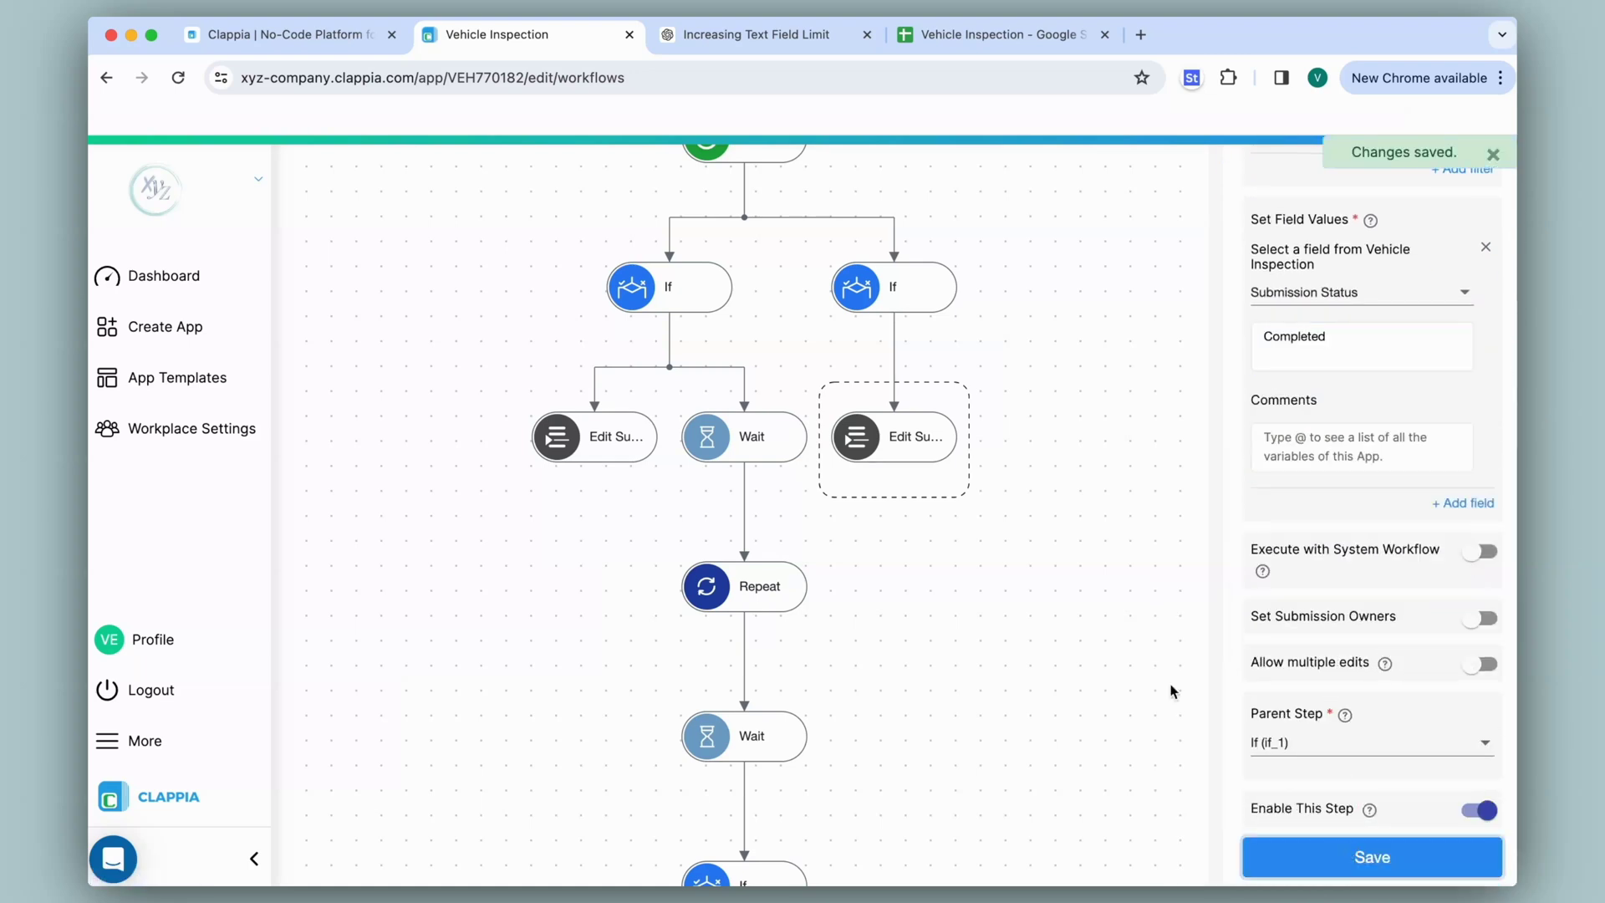
- Add an Email step under the "Completed" If to the owner email variable, with subject "Vehicle Inspection Completed" and a body announcing the vehicle is ready for pick up
click(894, 314)
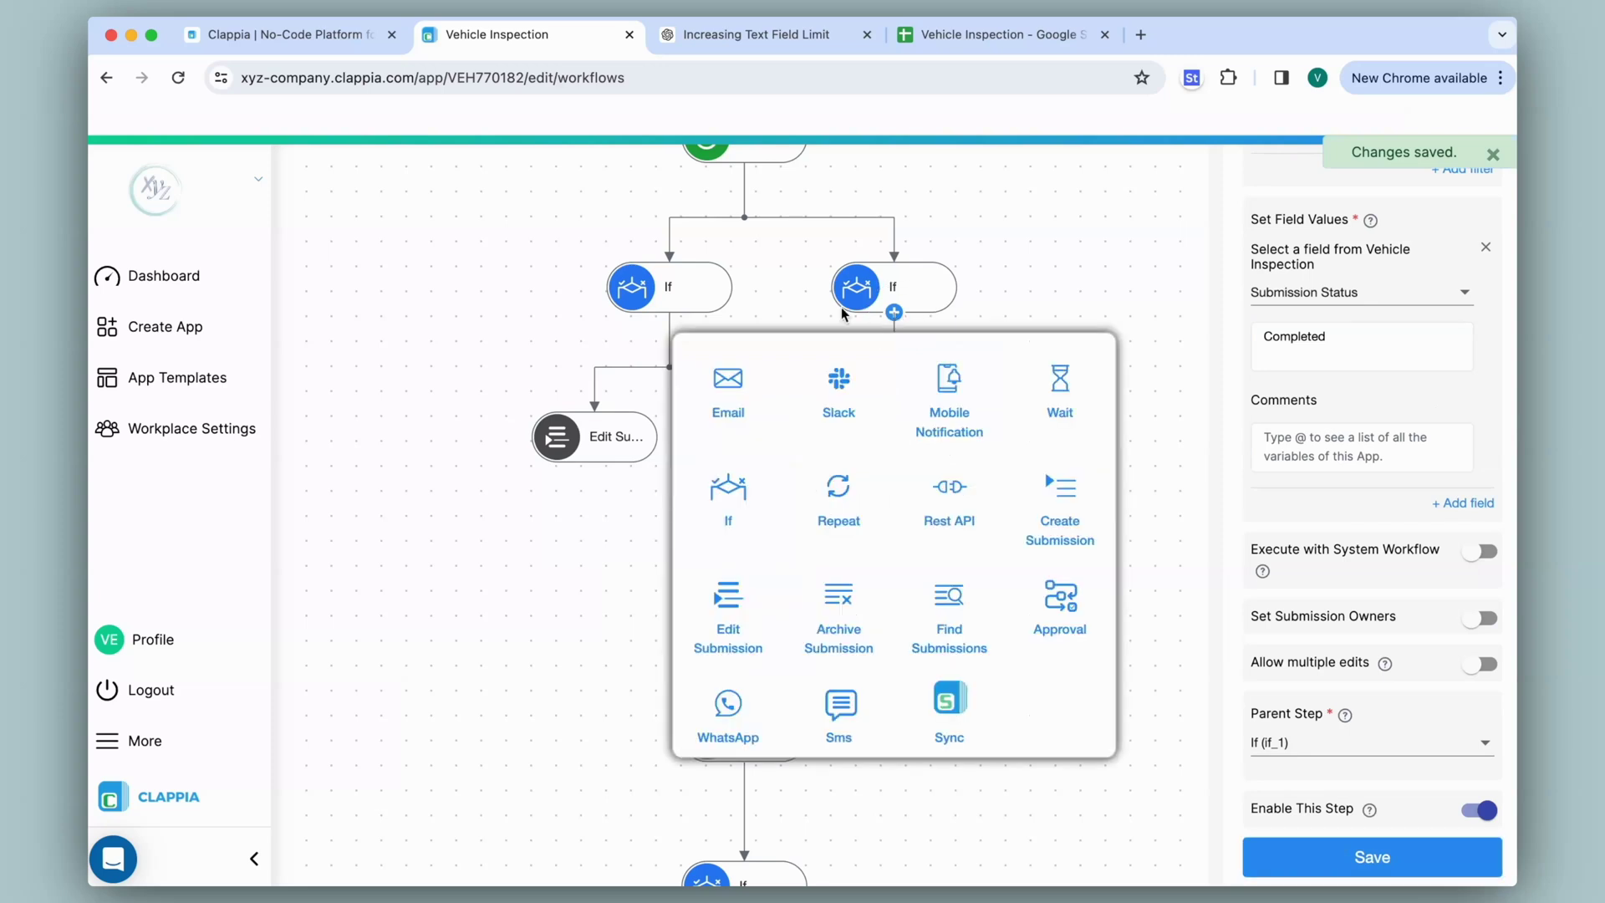
click(732, 377)
click(1355, 328)
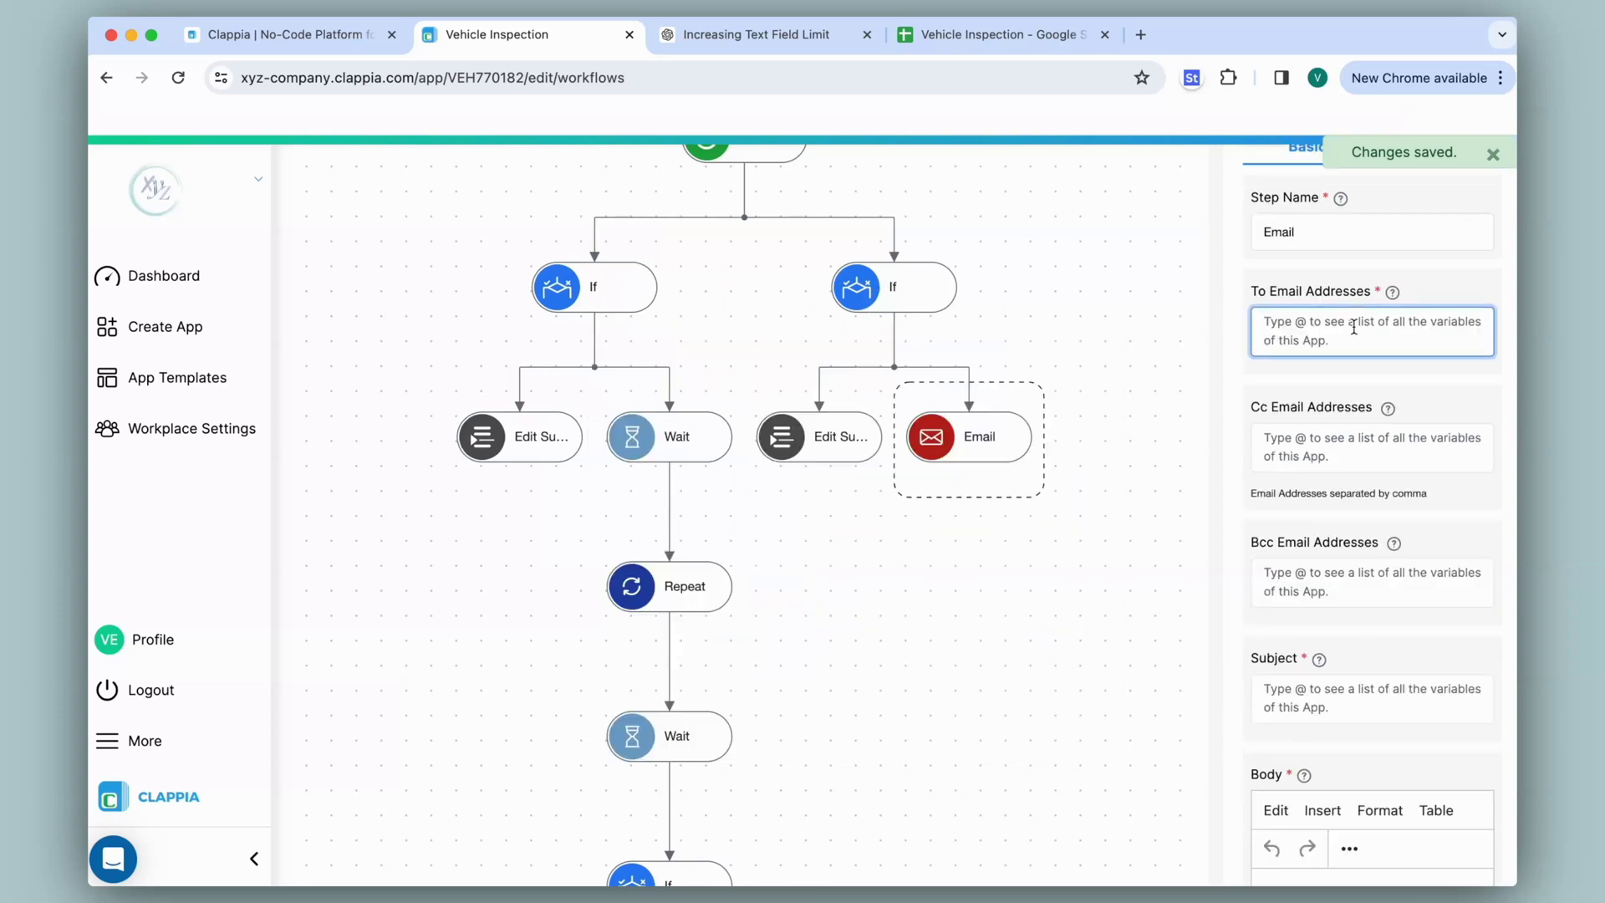
text(@owner)
click(1353, 380)
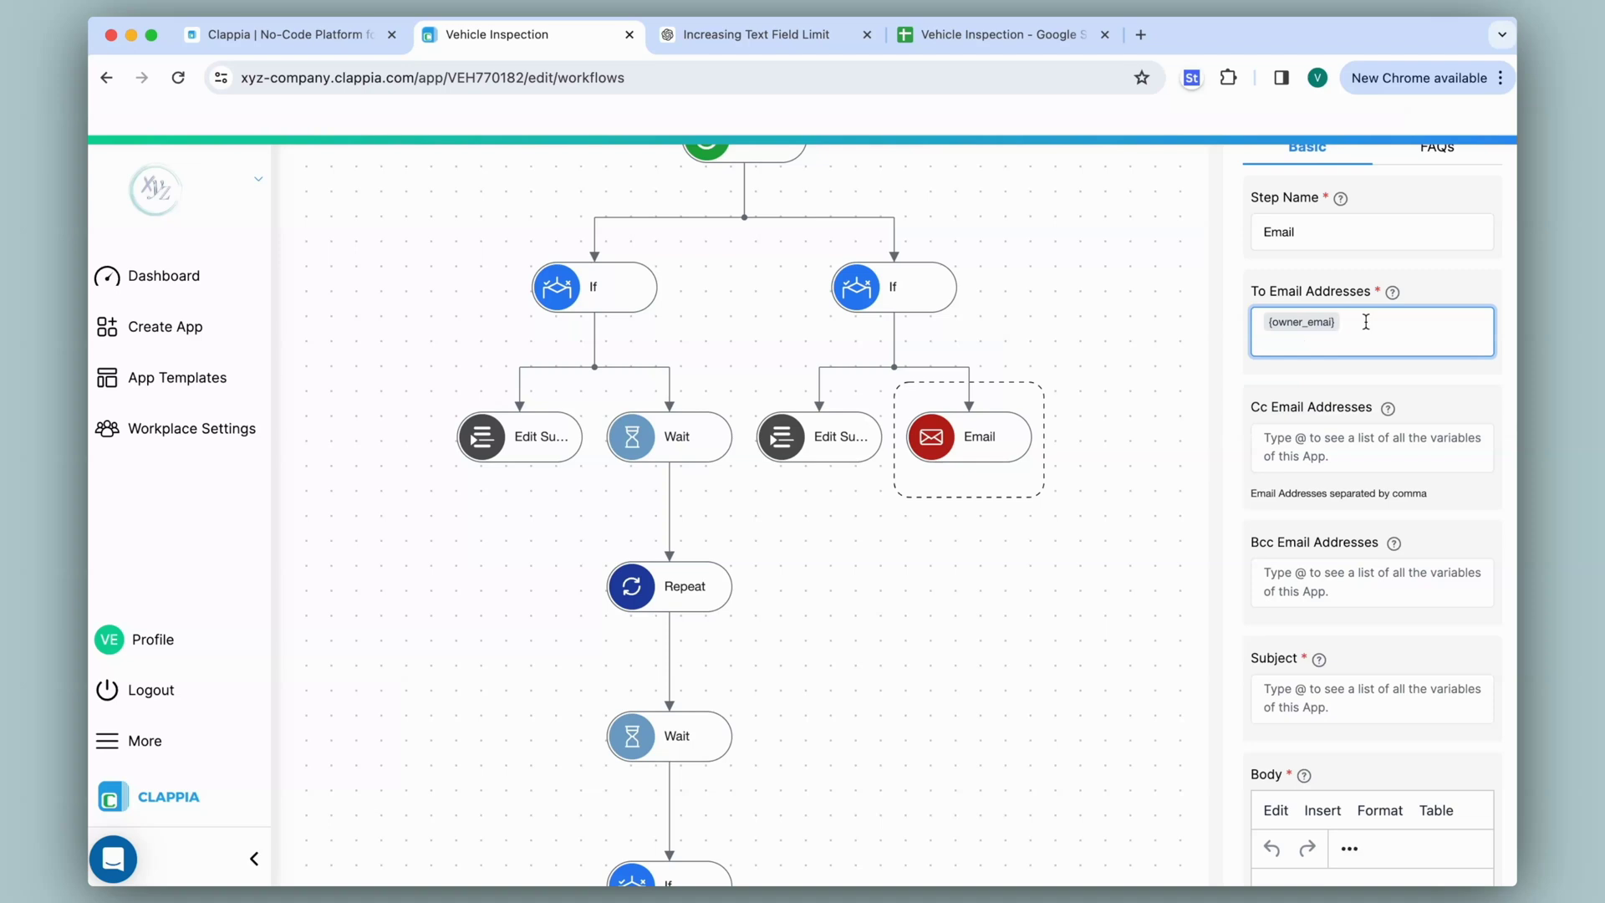
scroll(1351, 362, down, 5)
click(1298, 285)
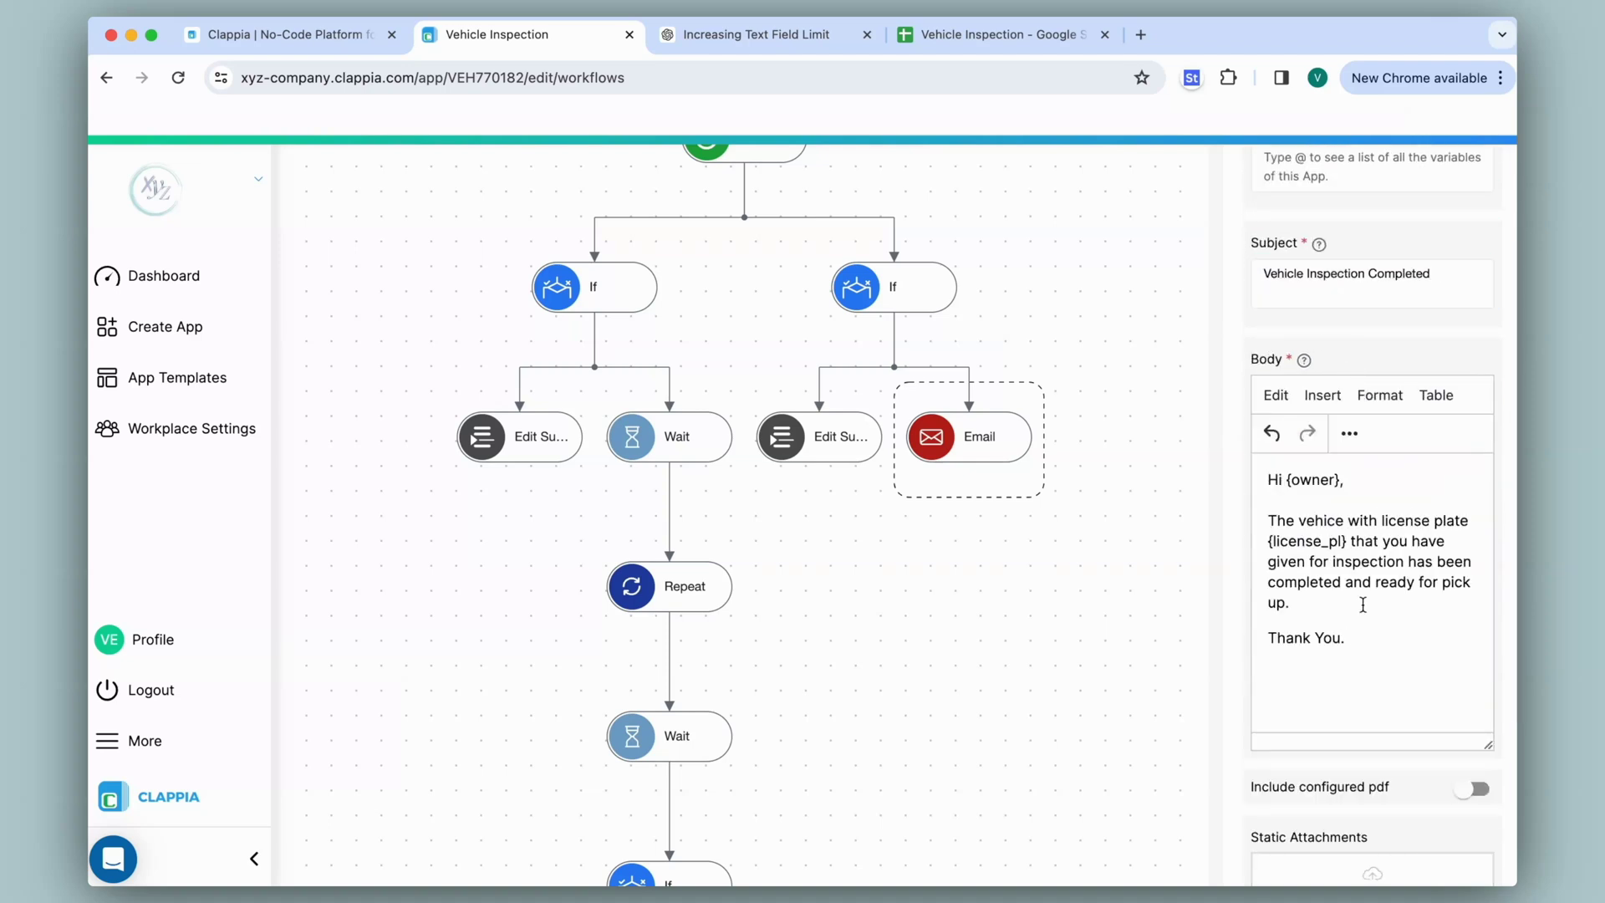
- Include the configured PDF "Vehicle Inspection Form" in the completion email and save the step
scroll(1363, 604, down, 5)
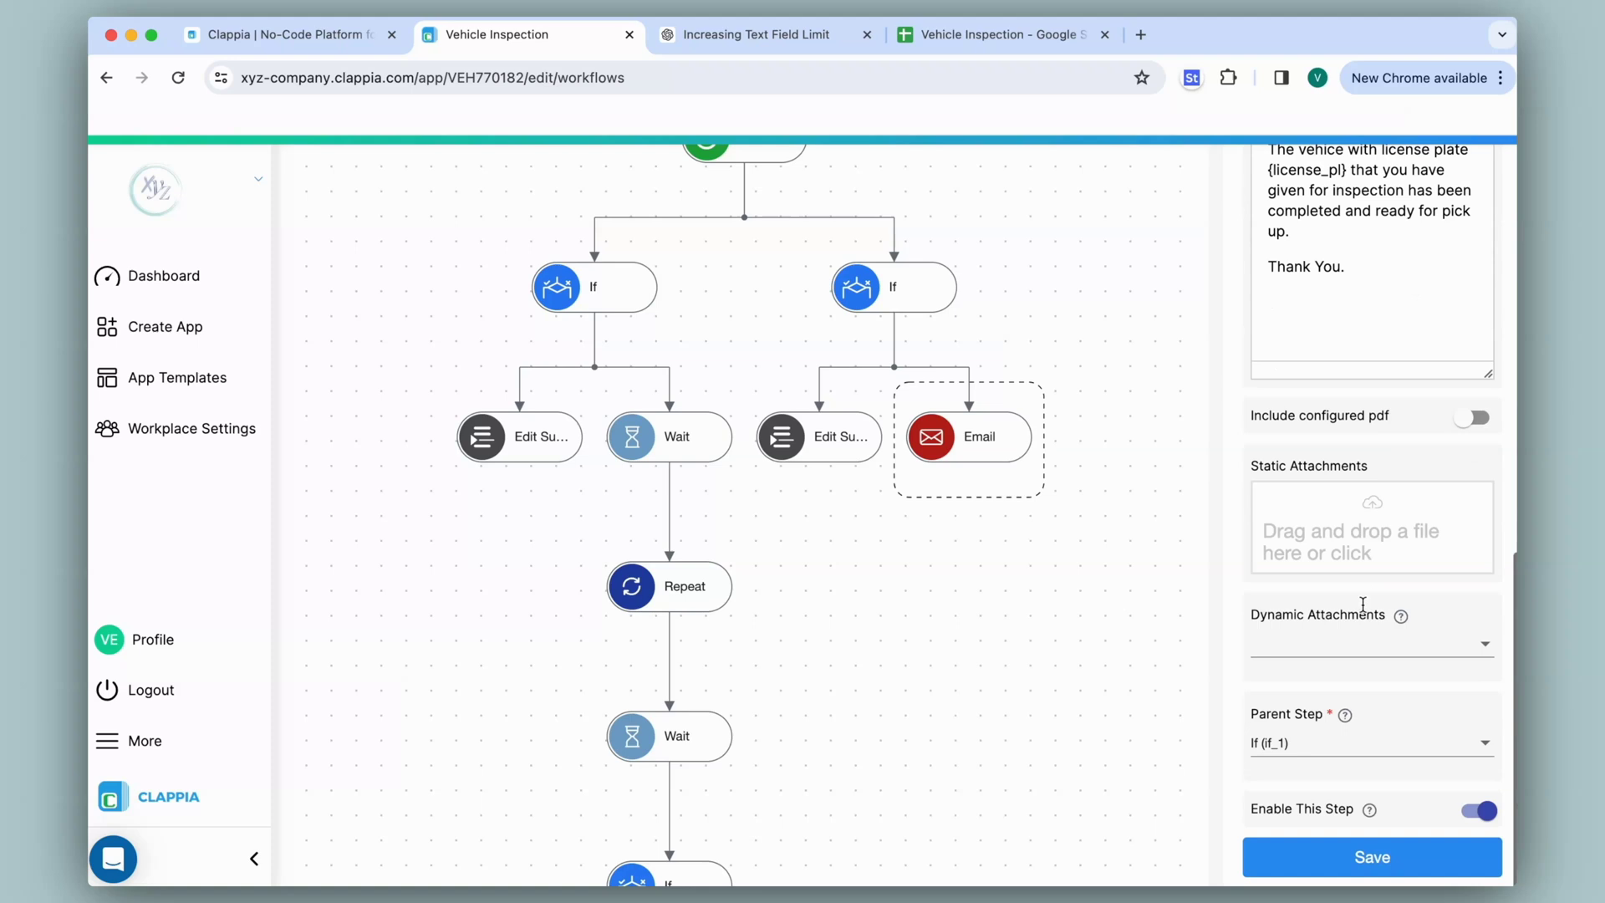
click(1470, 423)
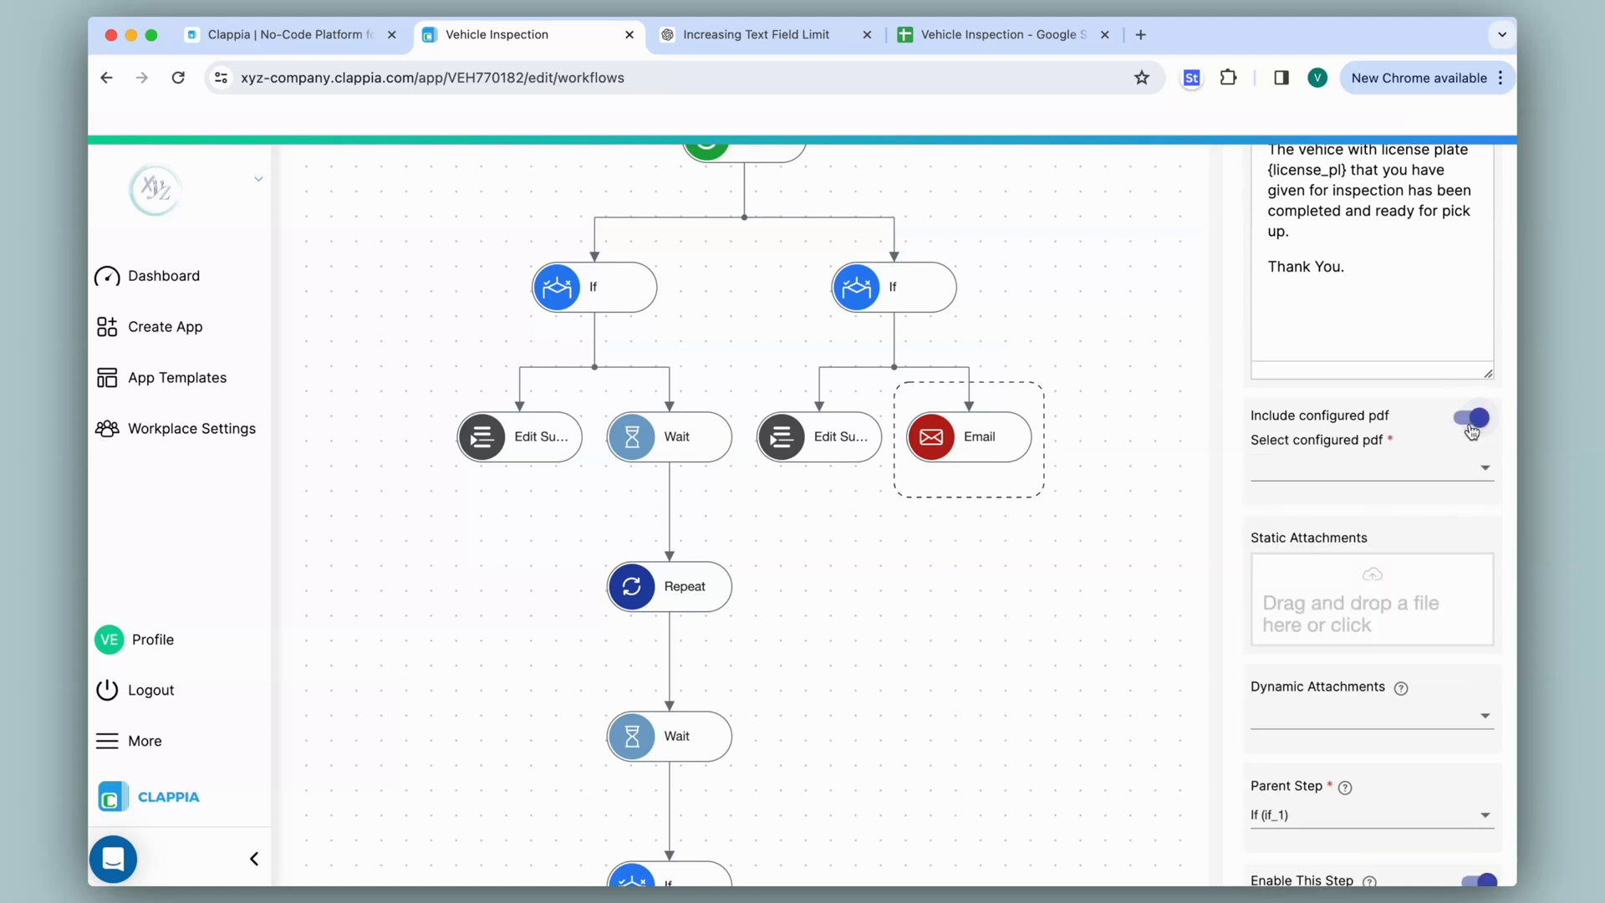
click(1335, 481)
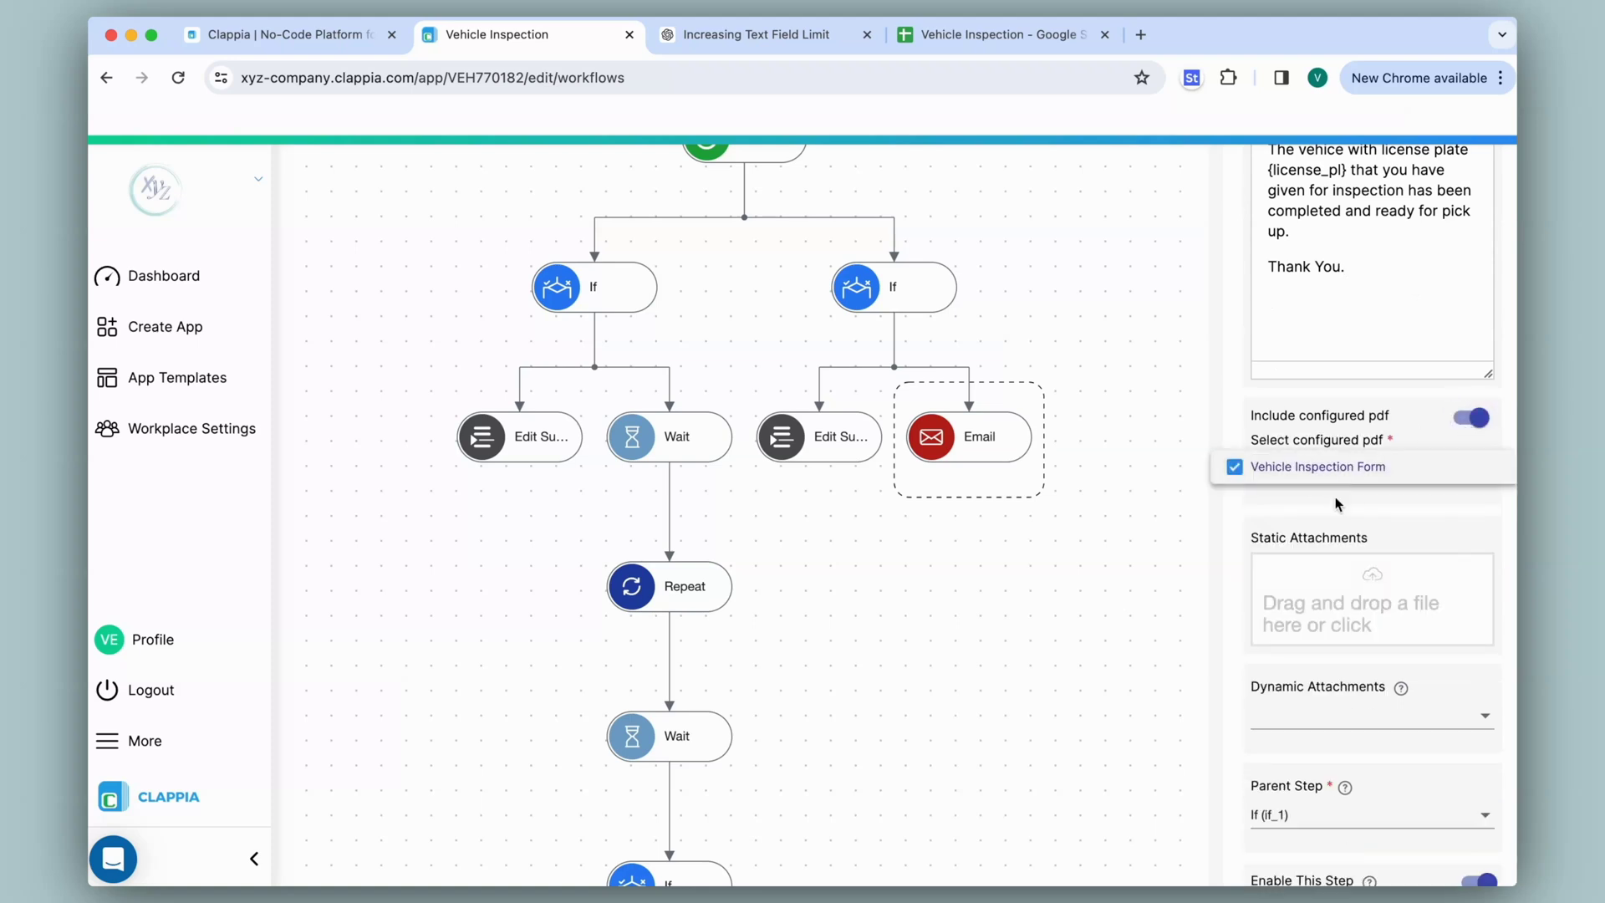
click(1336, 470)
scroll(1341, 512, down, 2)
click(1408, 869)
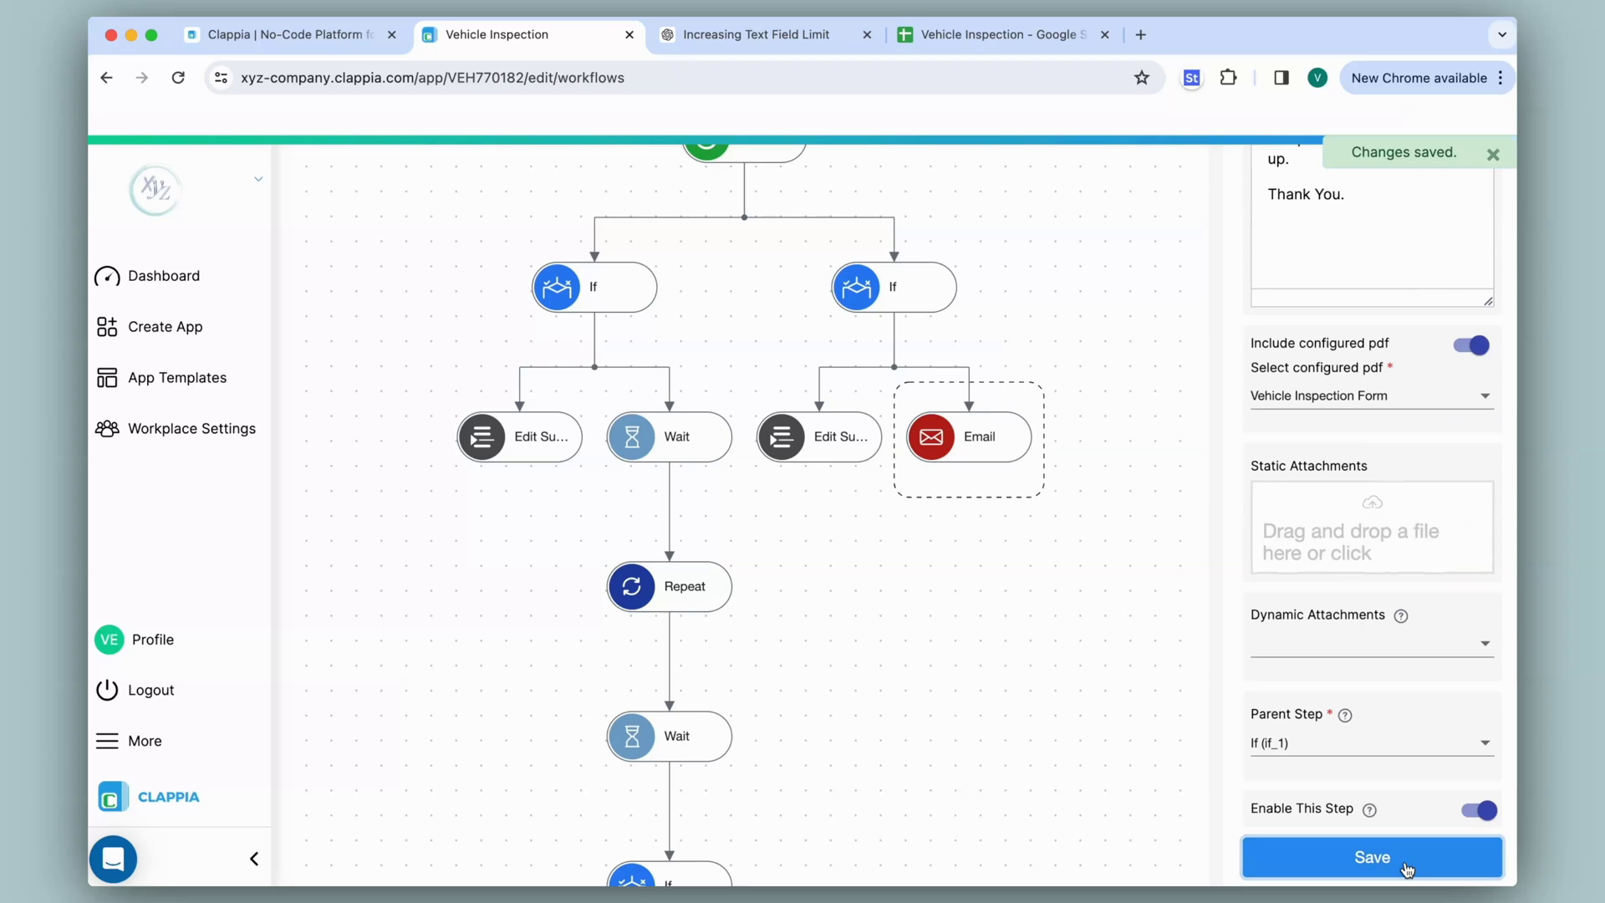
- Add a Wait step under the "Completed" If with type Wait Till, date {next_inspe}-1 and time 10:00, and save it
scroll(1371, 669, up, 15)
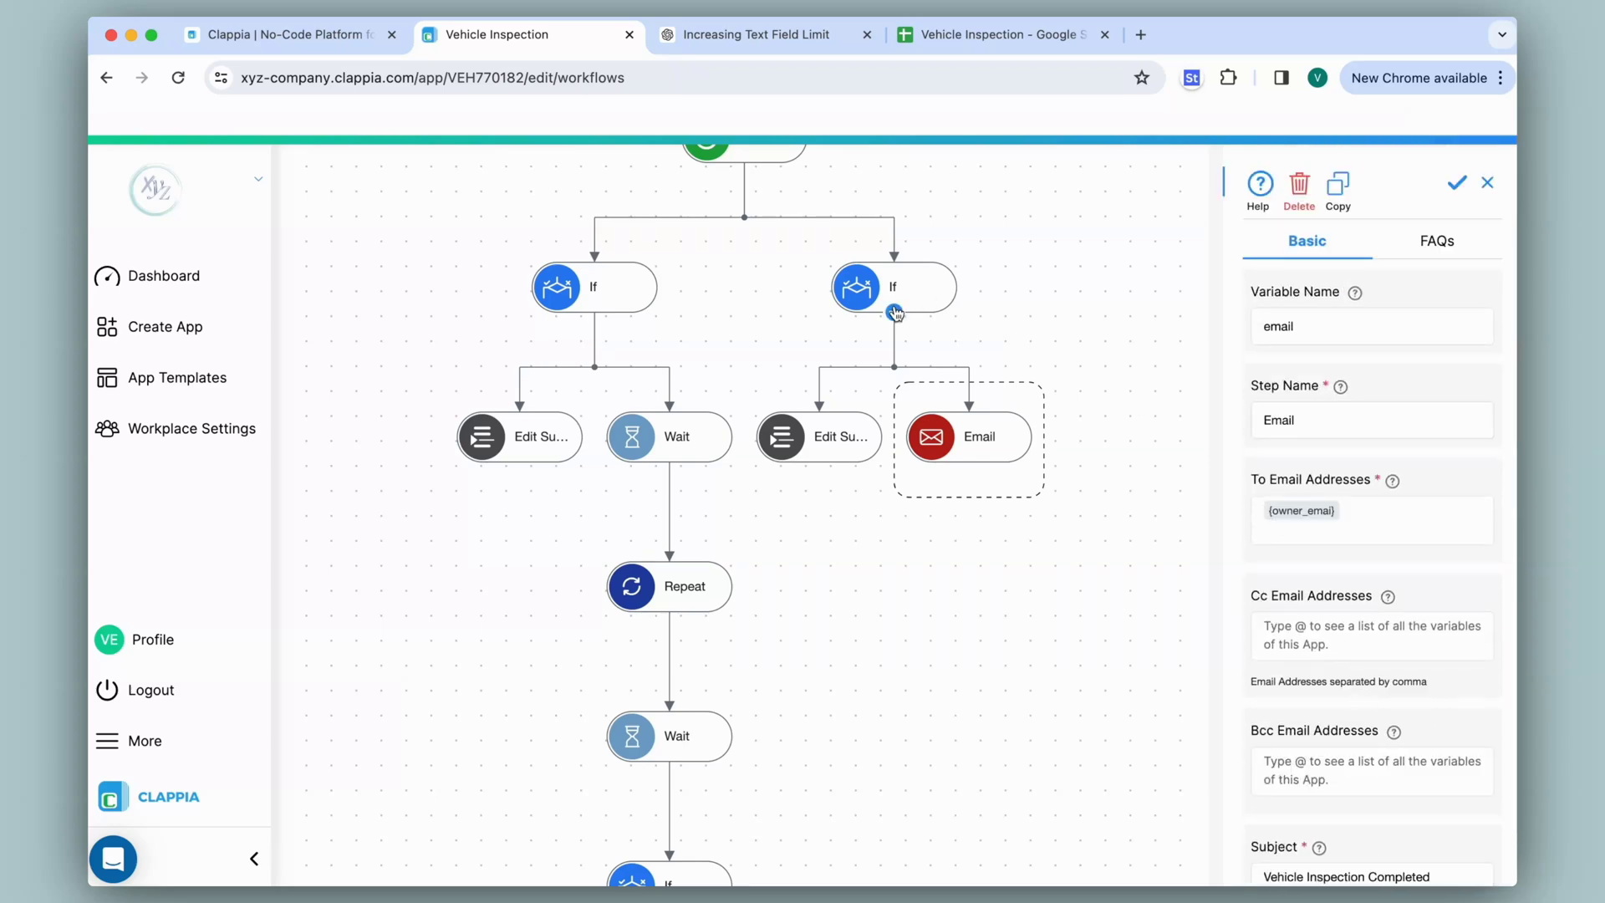
click(894, 312)
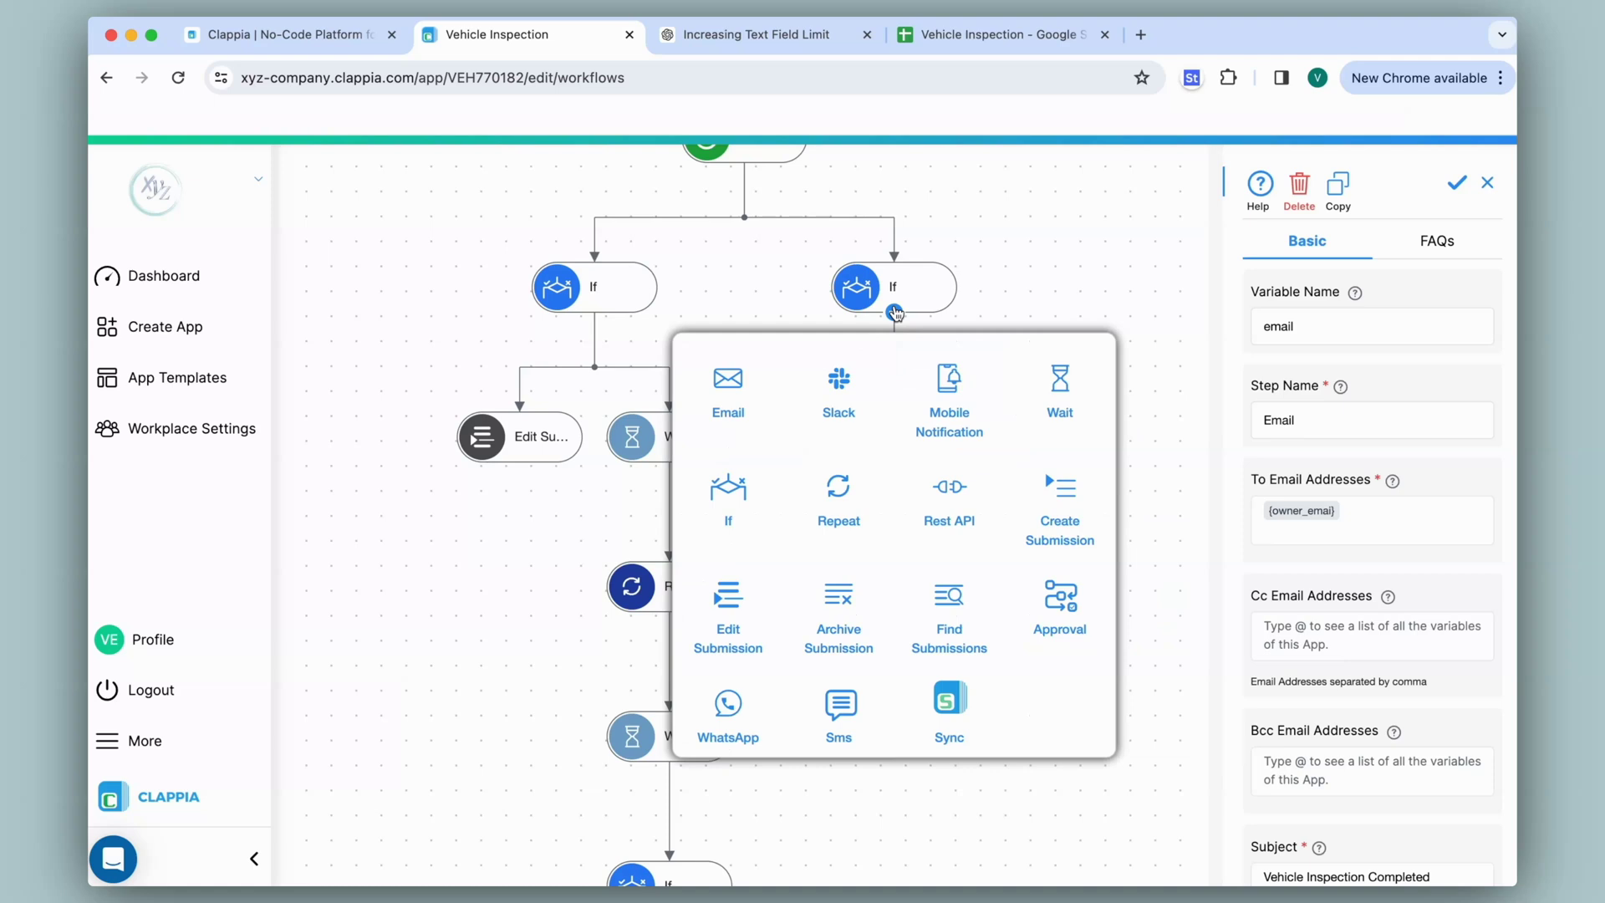
click(1046, 376)
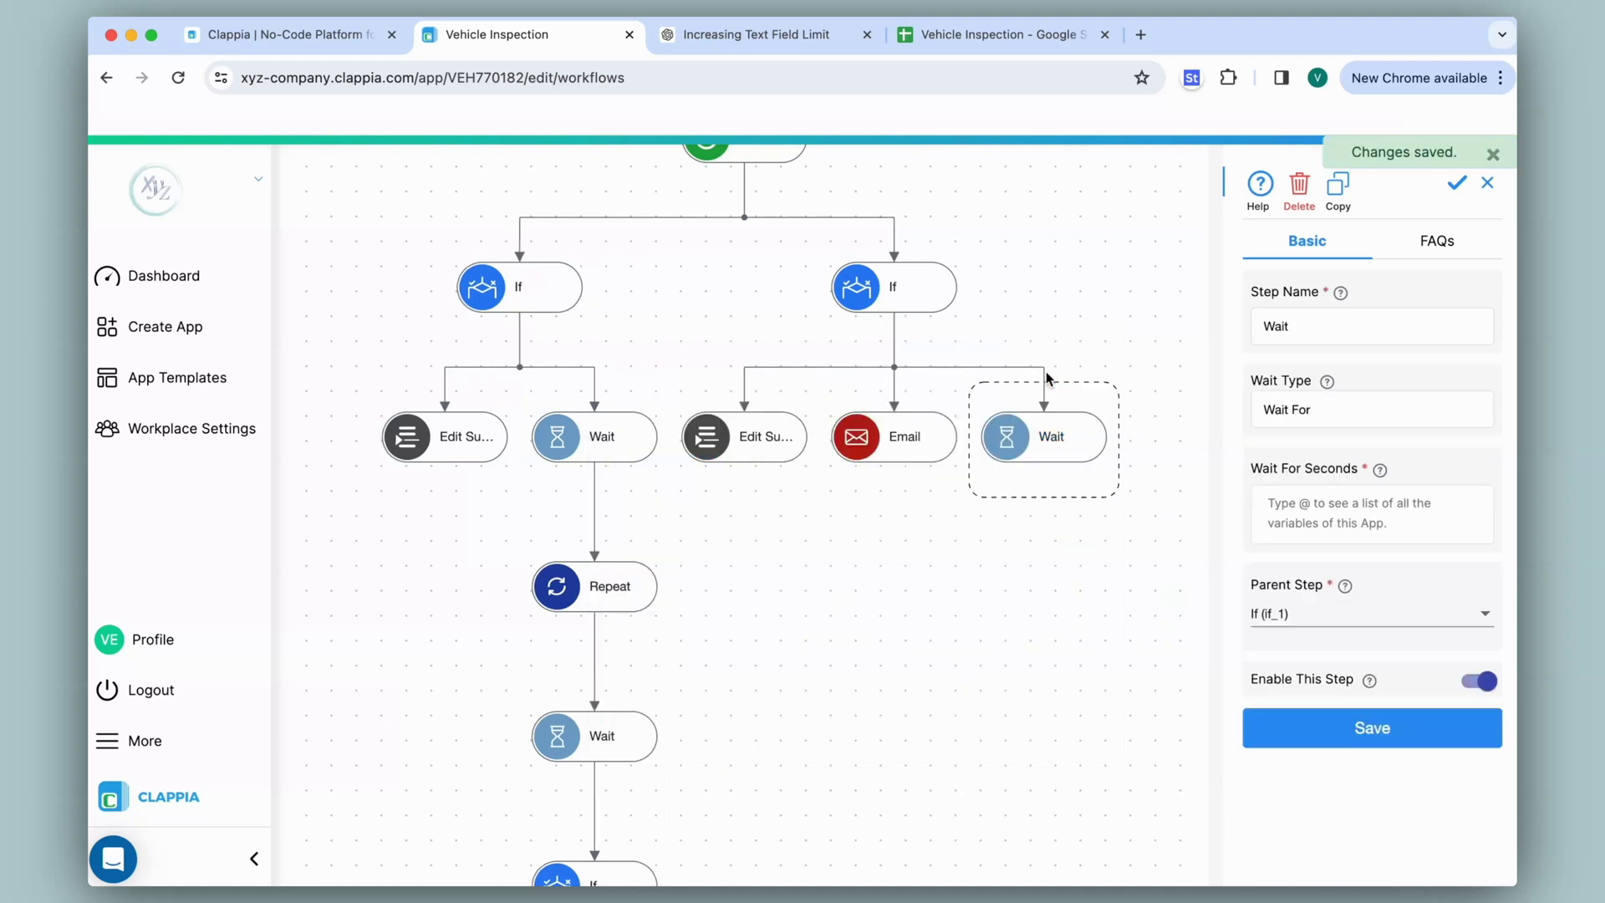
click(1346, 411)
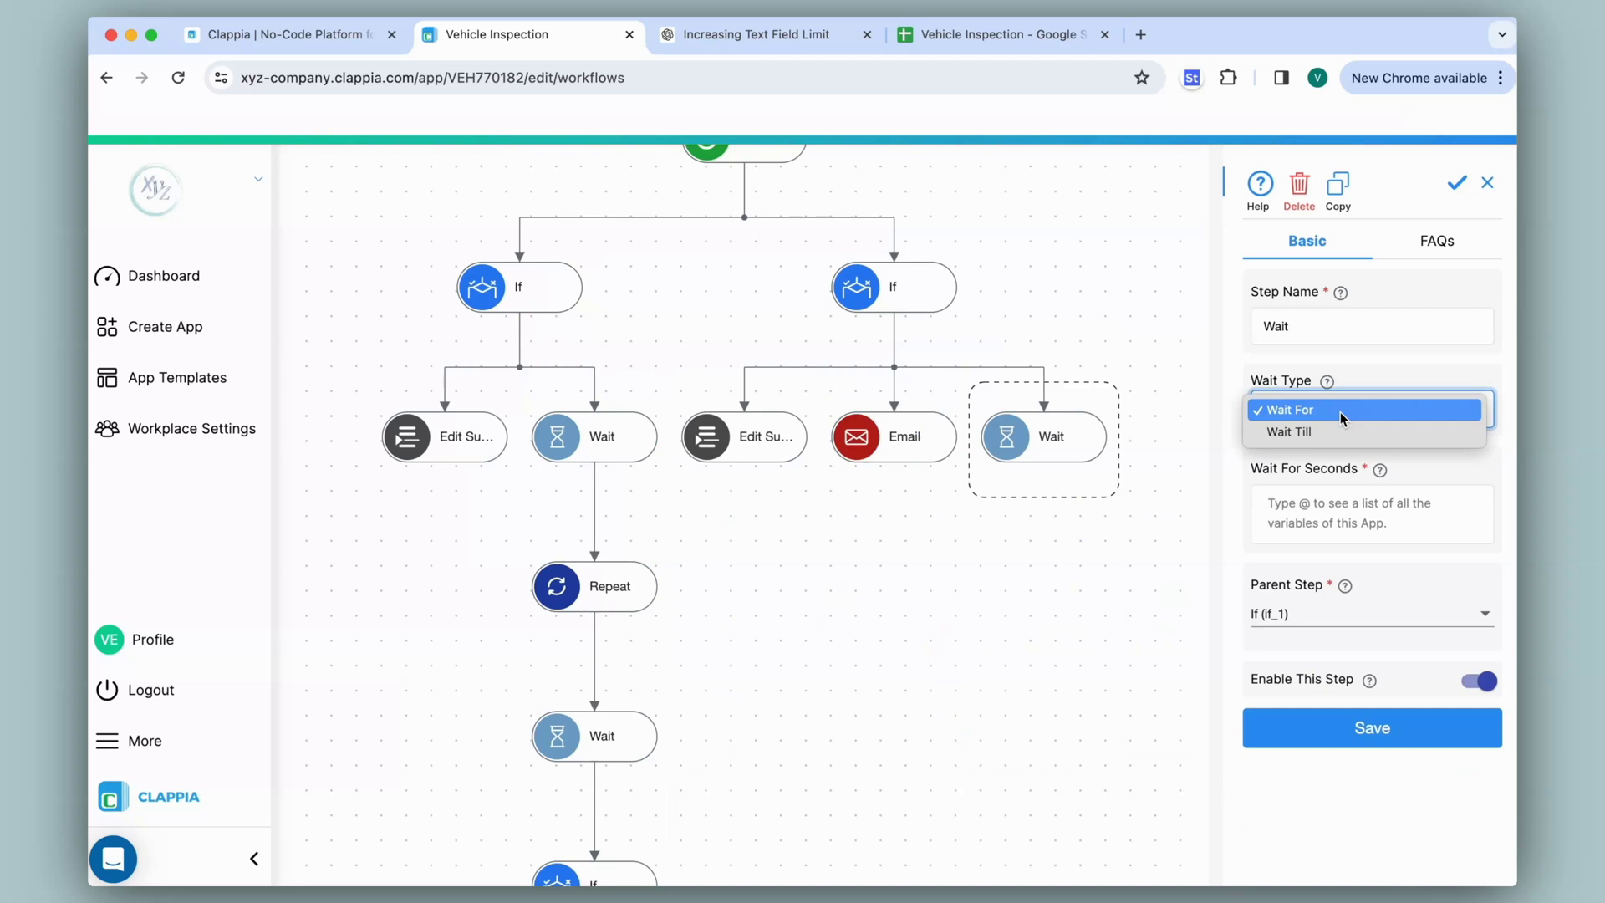
click(1342, 426)
click(1304, 510)
text(@next)
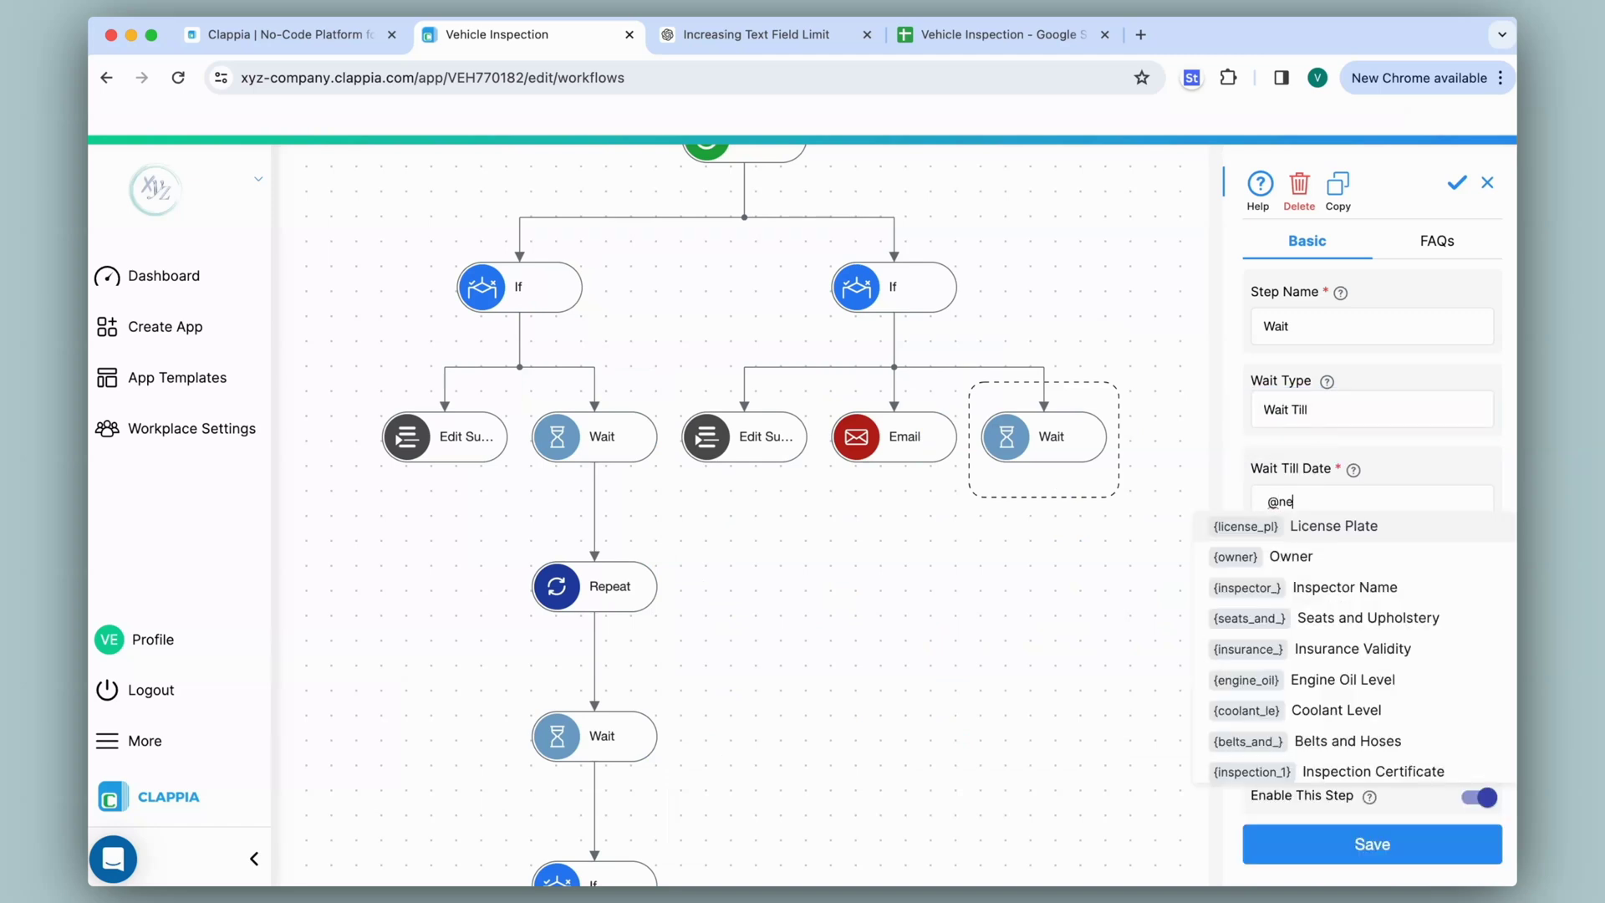
click(1427, 533)
click(1338, 629)
text(10:00)
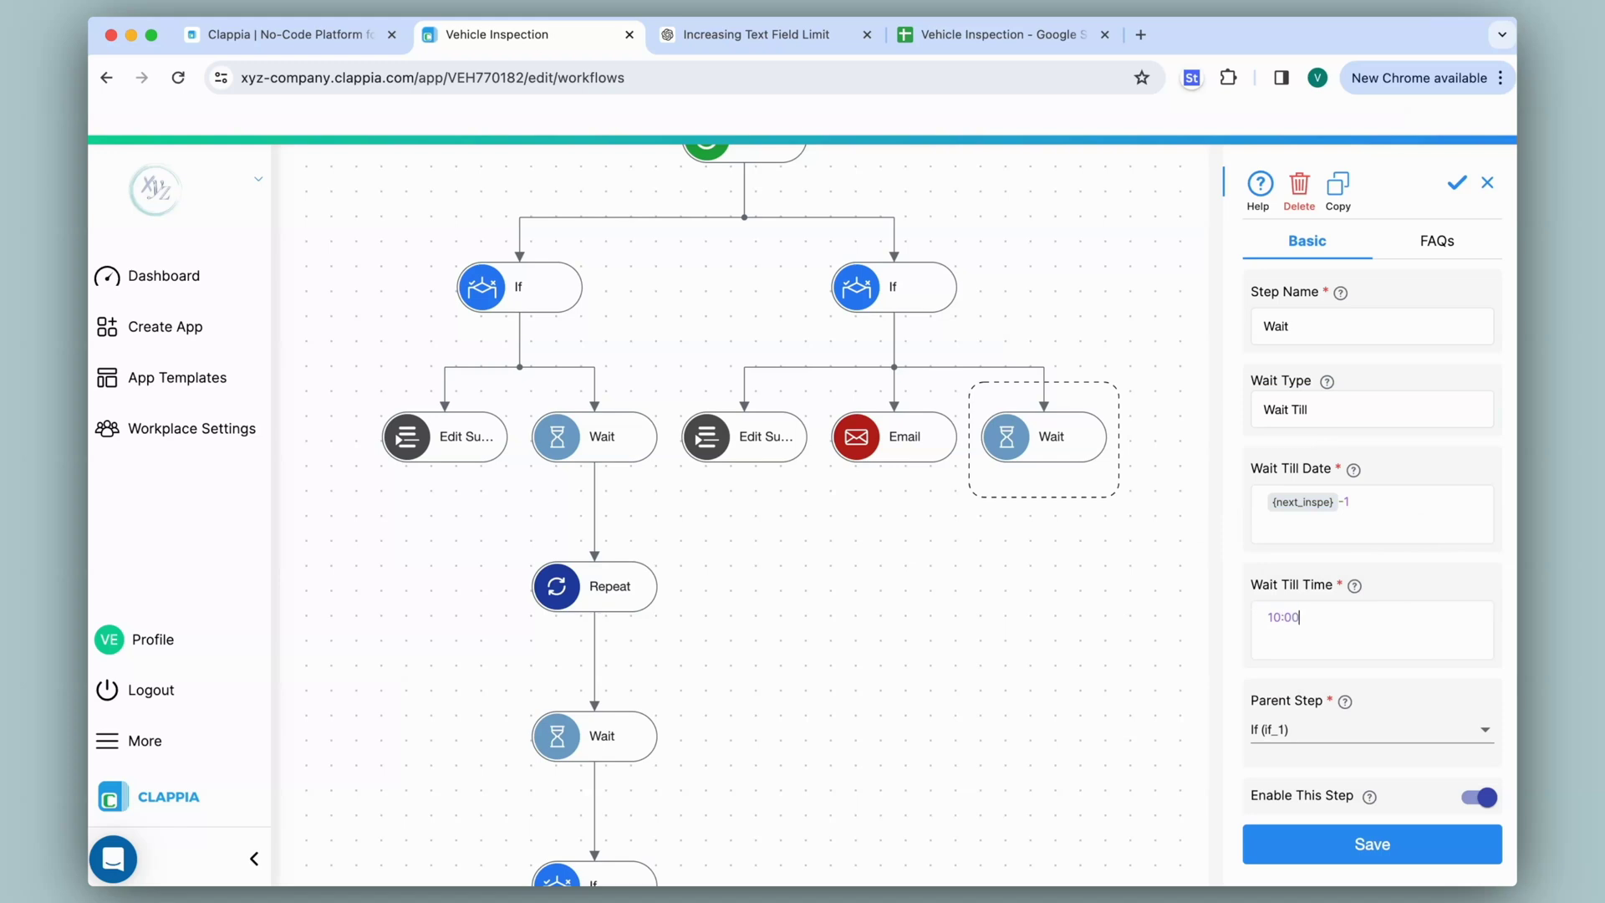
click(1441, 852)
- Add an Email step under the new Wait Till step, set its recipient variable and enter the subject "Vehicle Inspection Due"
click(1044, 466)
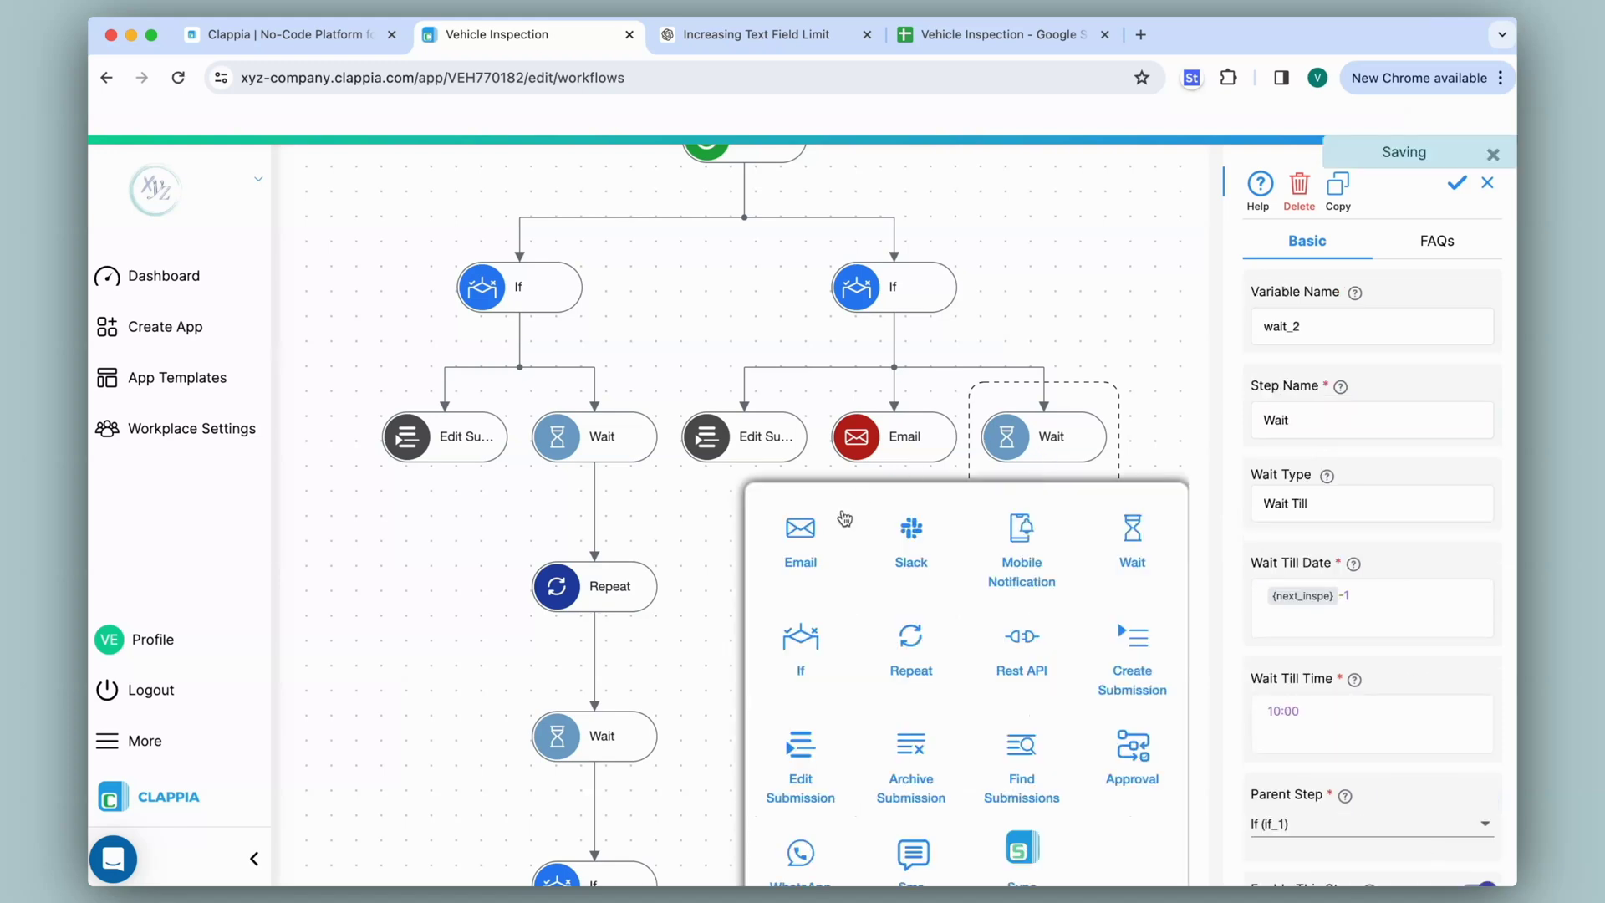
click(801, 533)
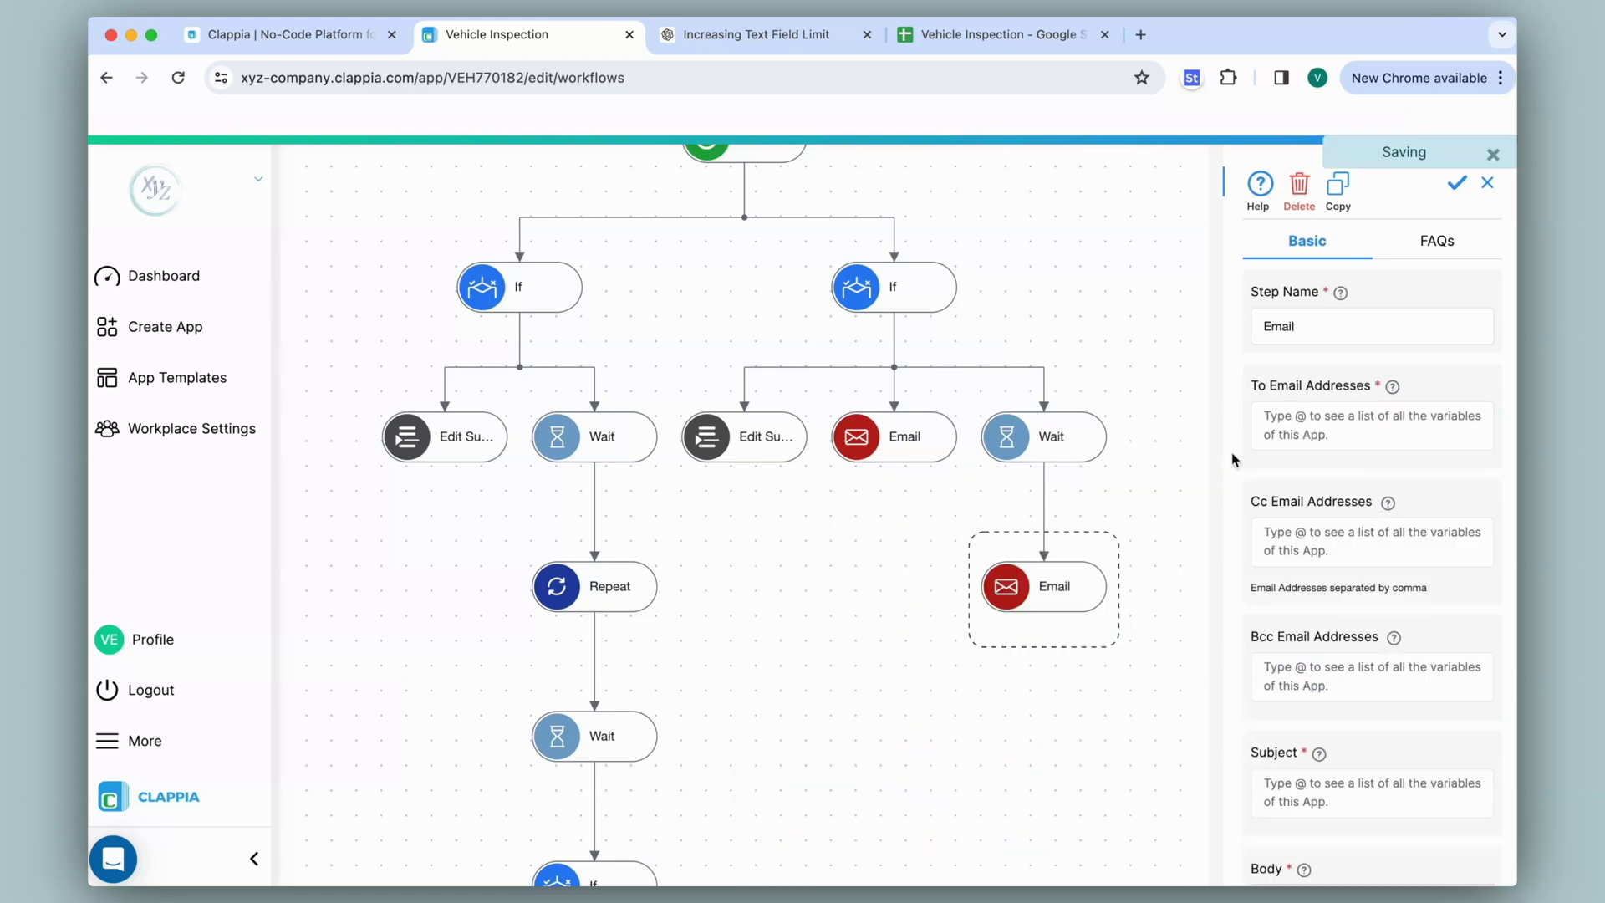
click(1325, 428)
text(@)
click(1355, 470)
scroll(1355, 482, down, 3)
click(1356, 482)
text(Vehicle Inspection Due)
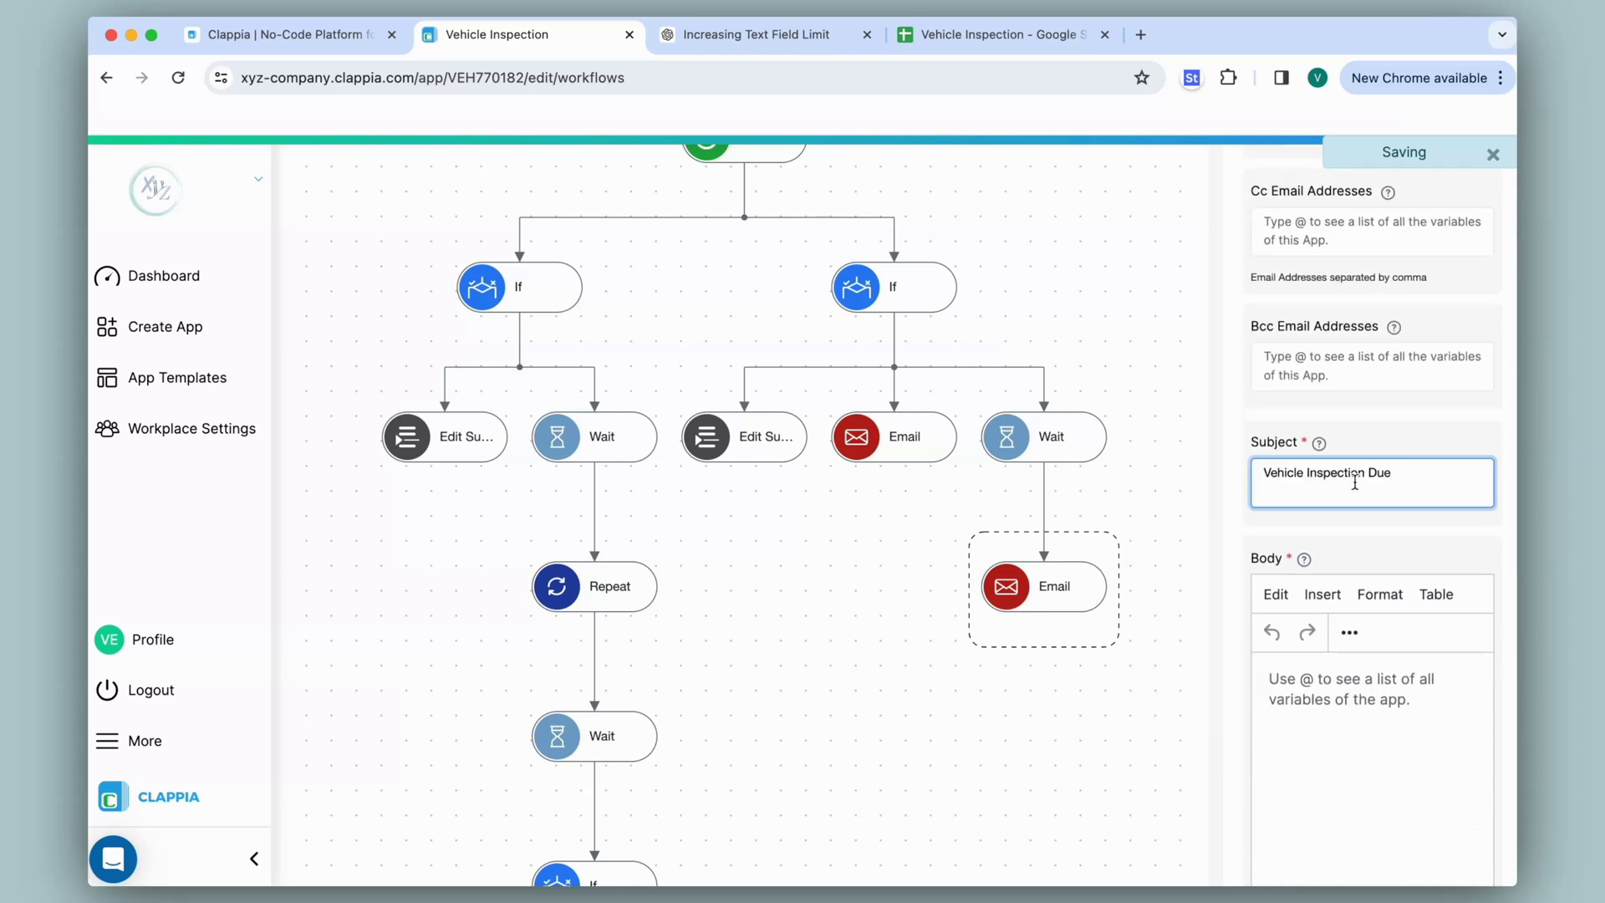
- Write the email body greeting {owner} with a friendly reminder to schedule a service appointment for the due inspection, and save the step
click(1323, 669)
text(Hi {owner},  This is a friendly reminder that your vehicle is due for inspection. Please contact us to schedule a service appointment at your earliest convenience.  We look forward to assisting you.  Thank you.)
scroll(1401, 530, down, 5)
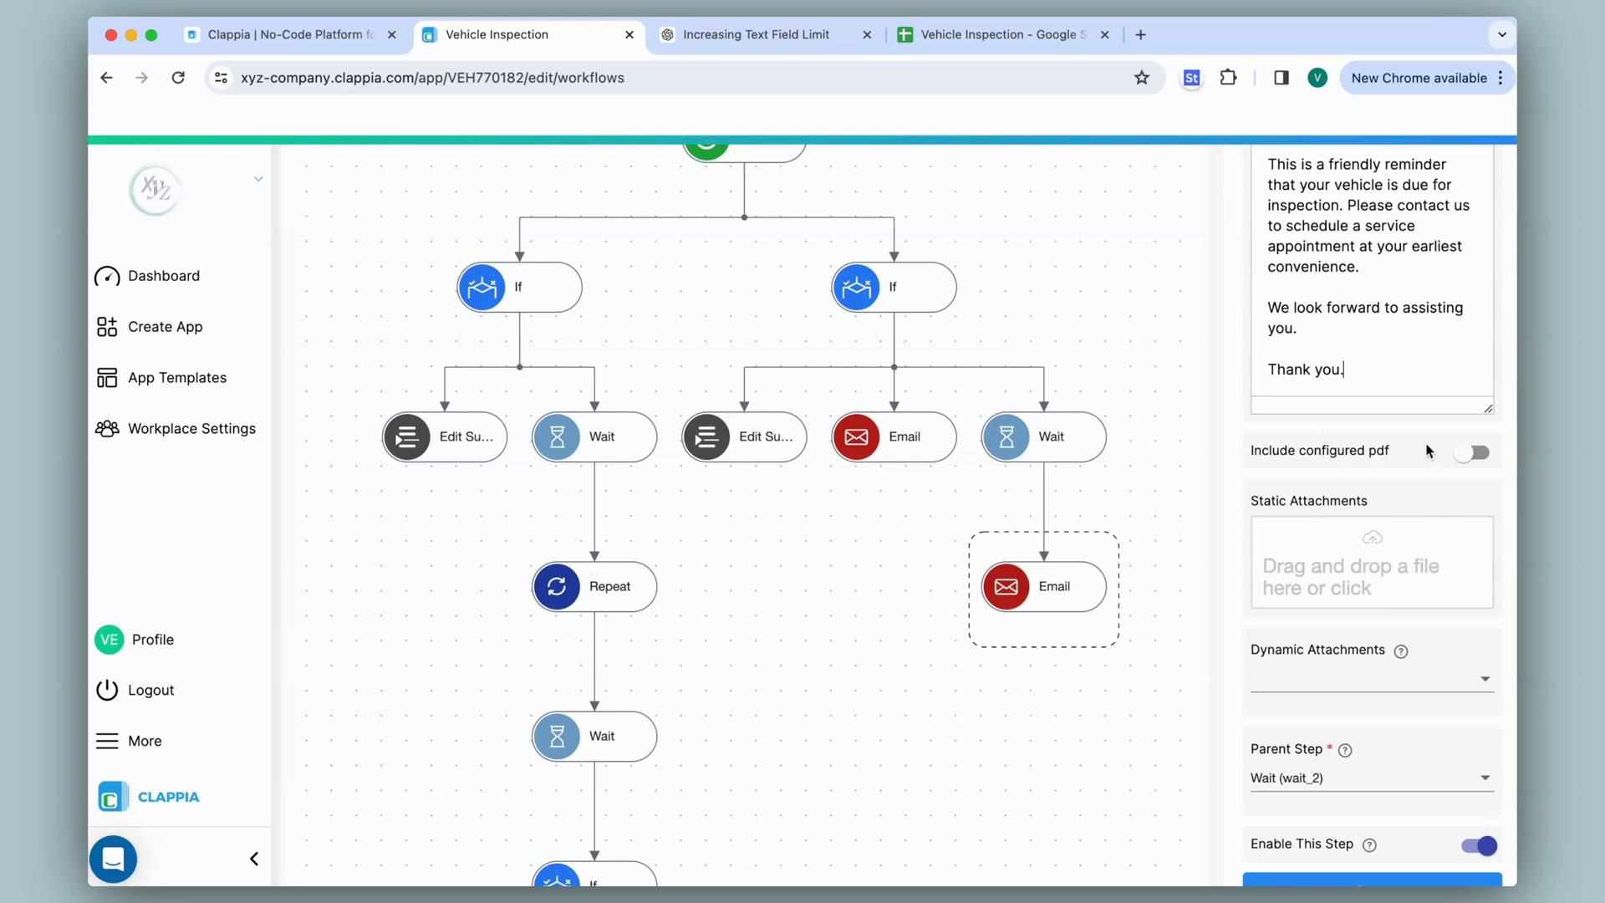
scroll(1479, 471, down, 1)
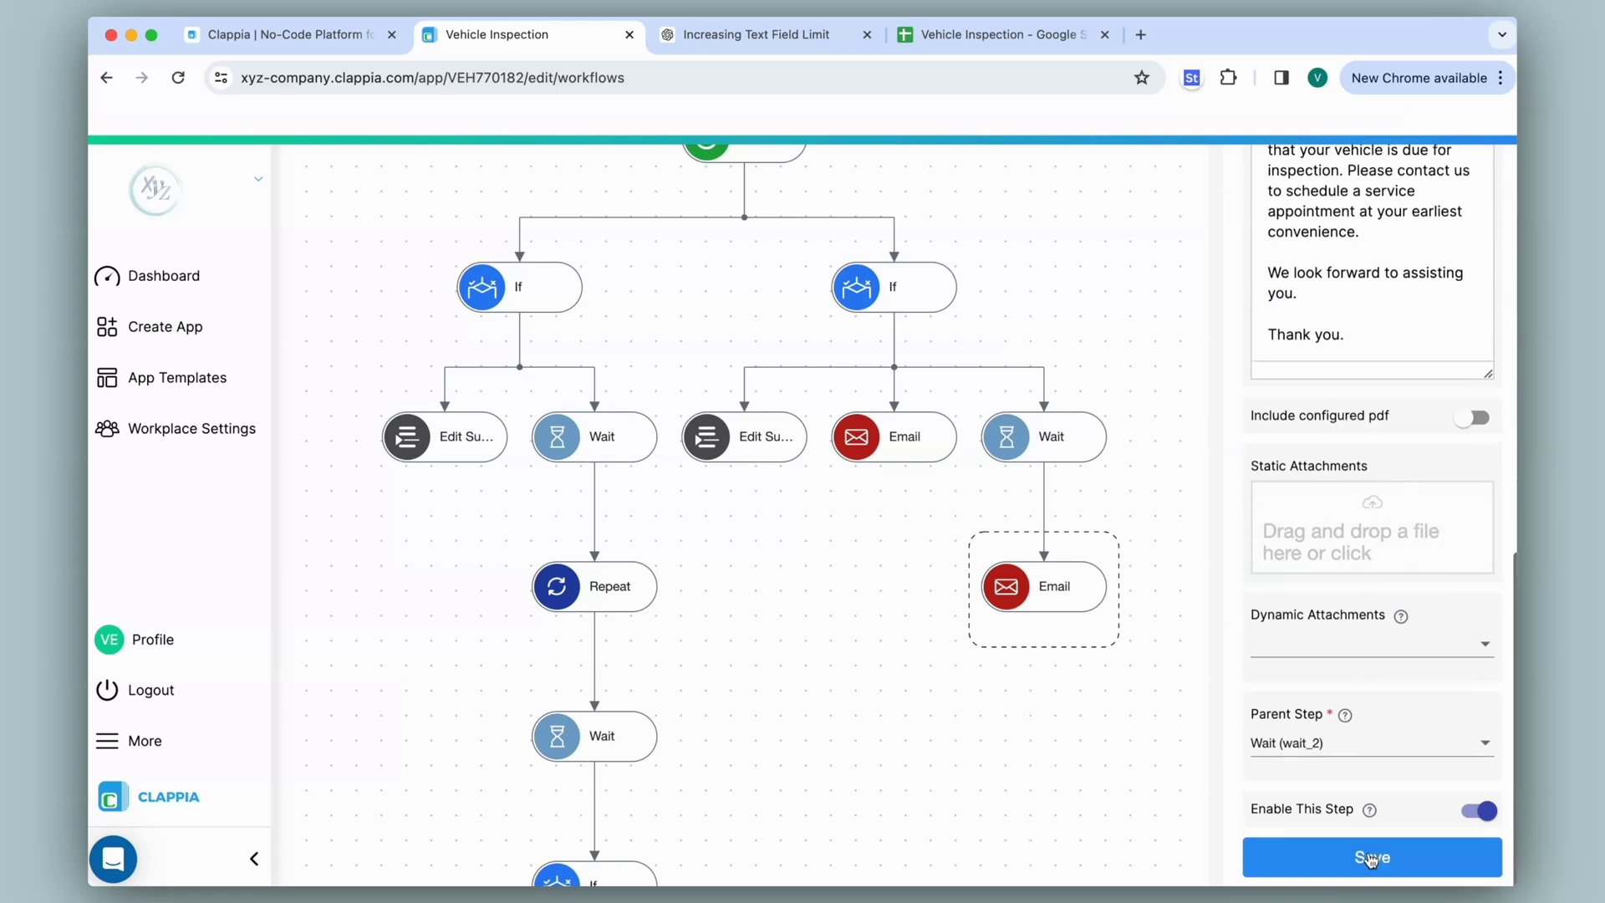
click(1371, 858)
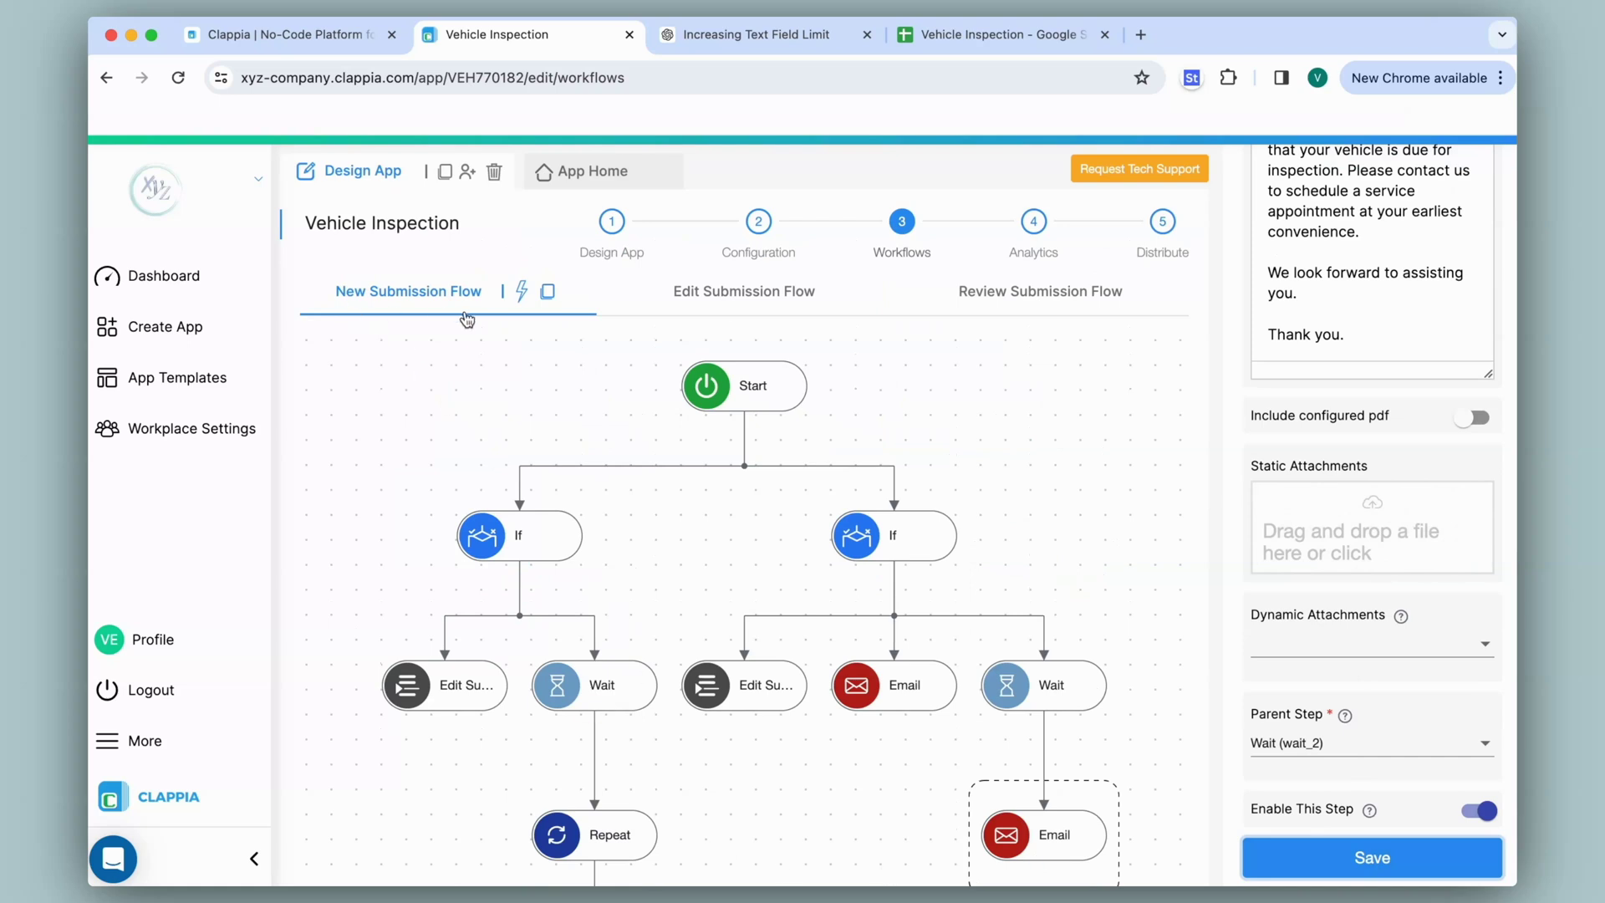
- Copy the New Submission Flow workflow into the Edit Submission Flow under the Start node
mouse_move(657, 823)
click(777, 293)
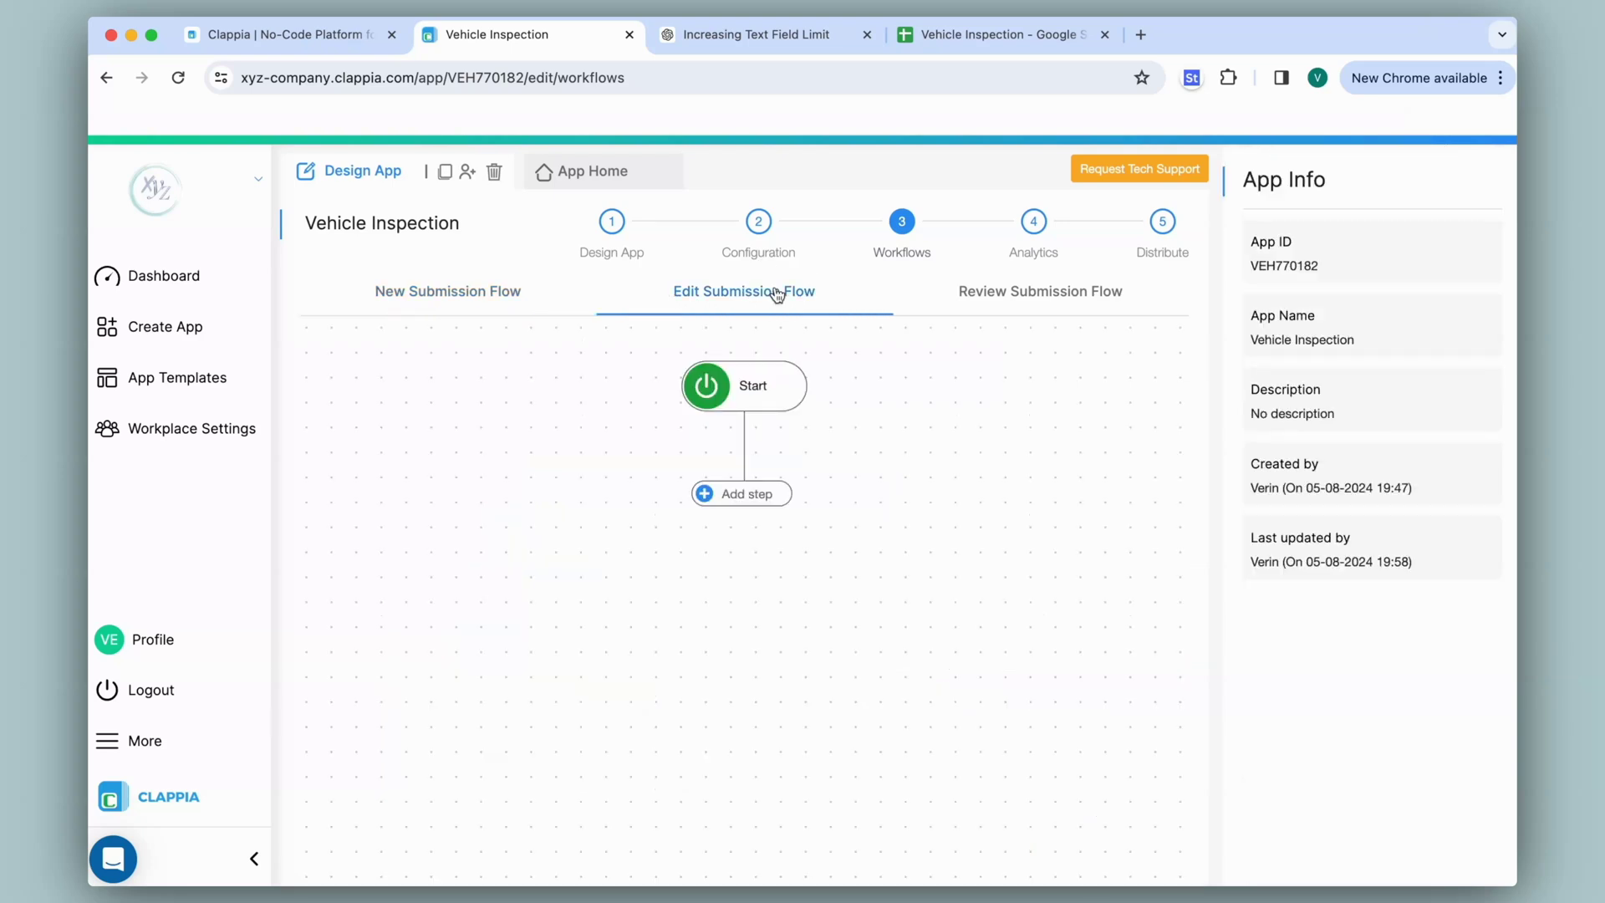
click(398, 306)
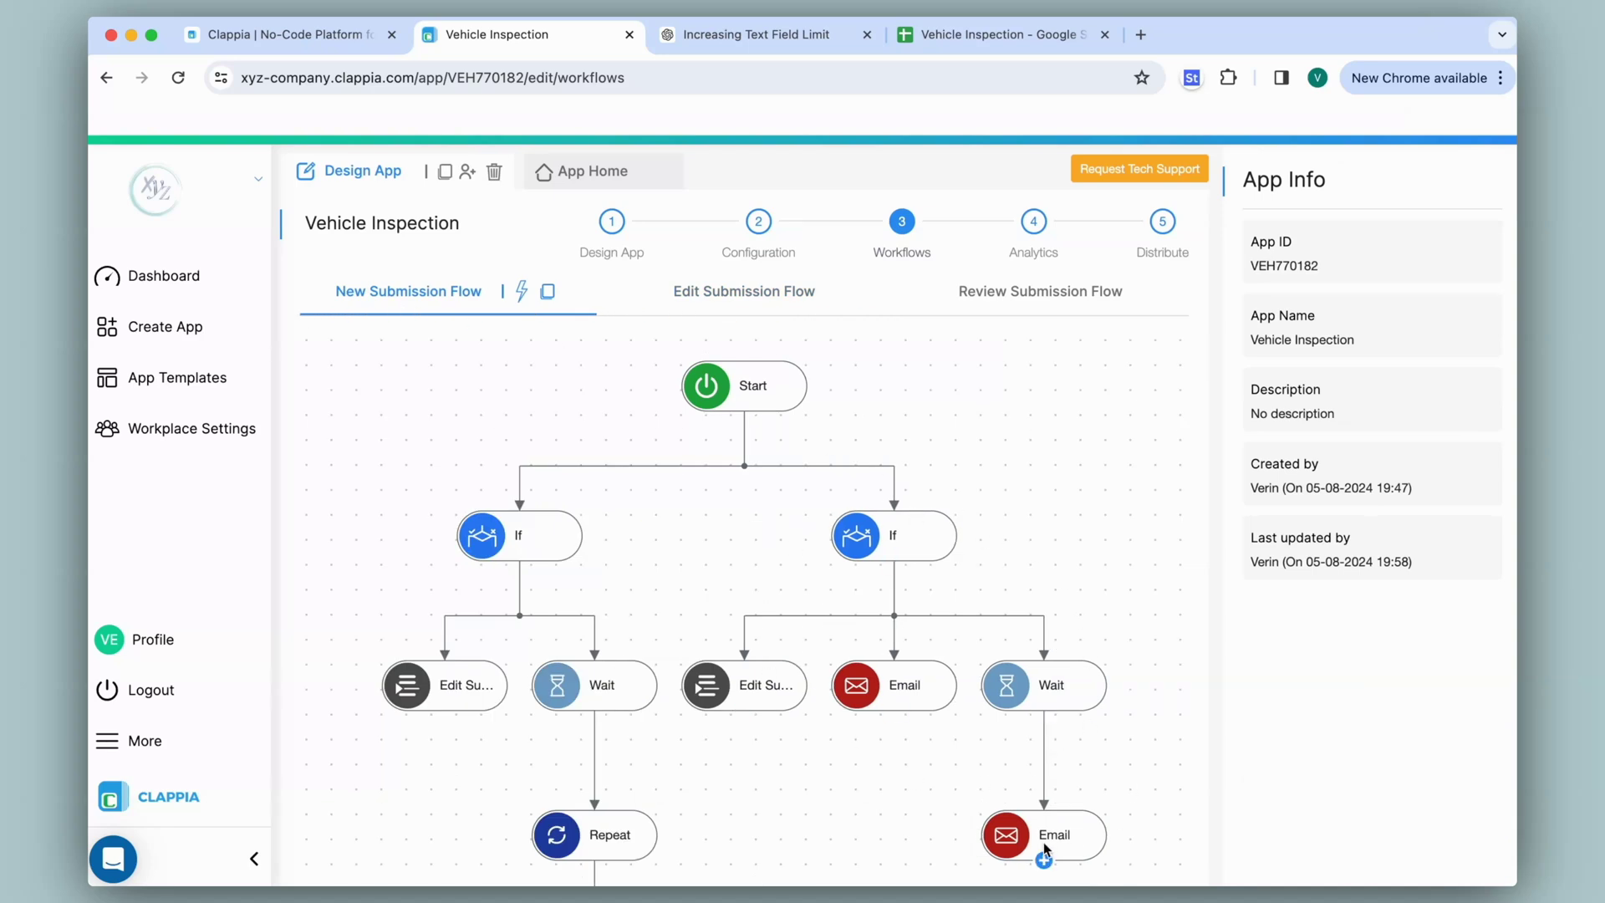
click(556, 294)
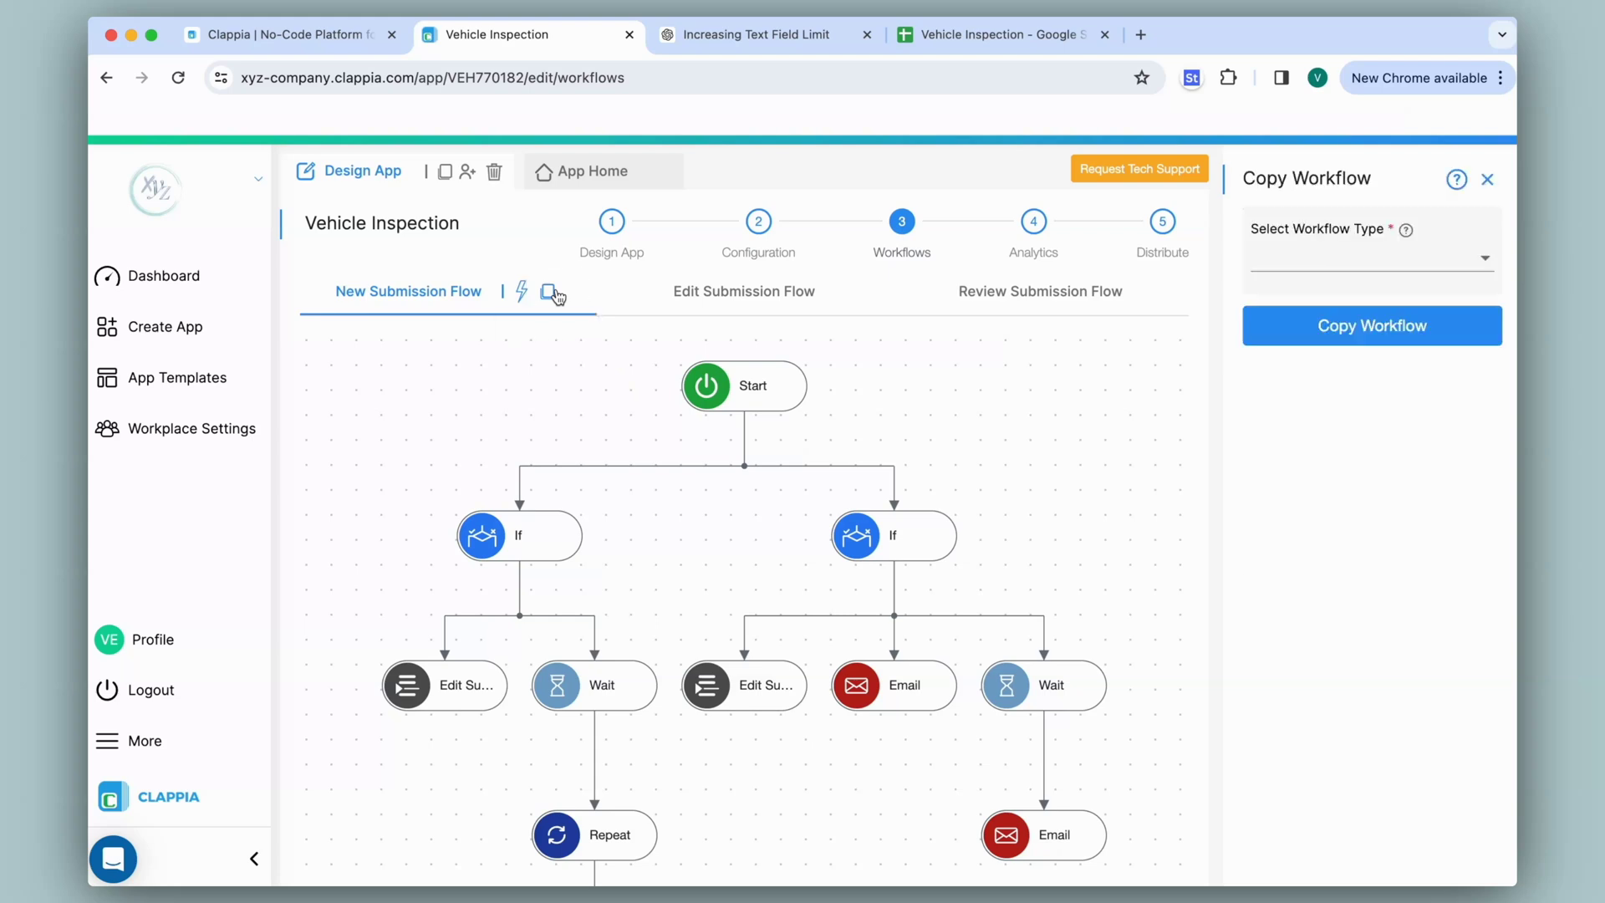
click(1342, 260)
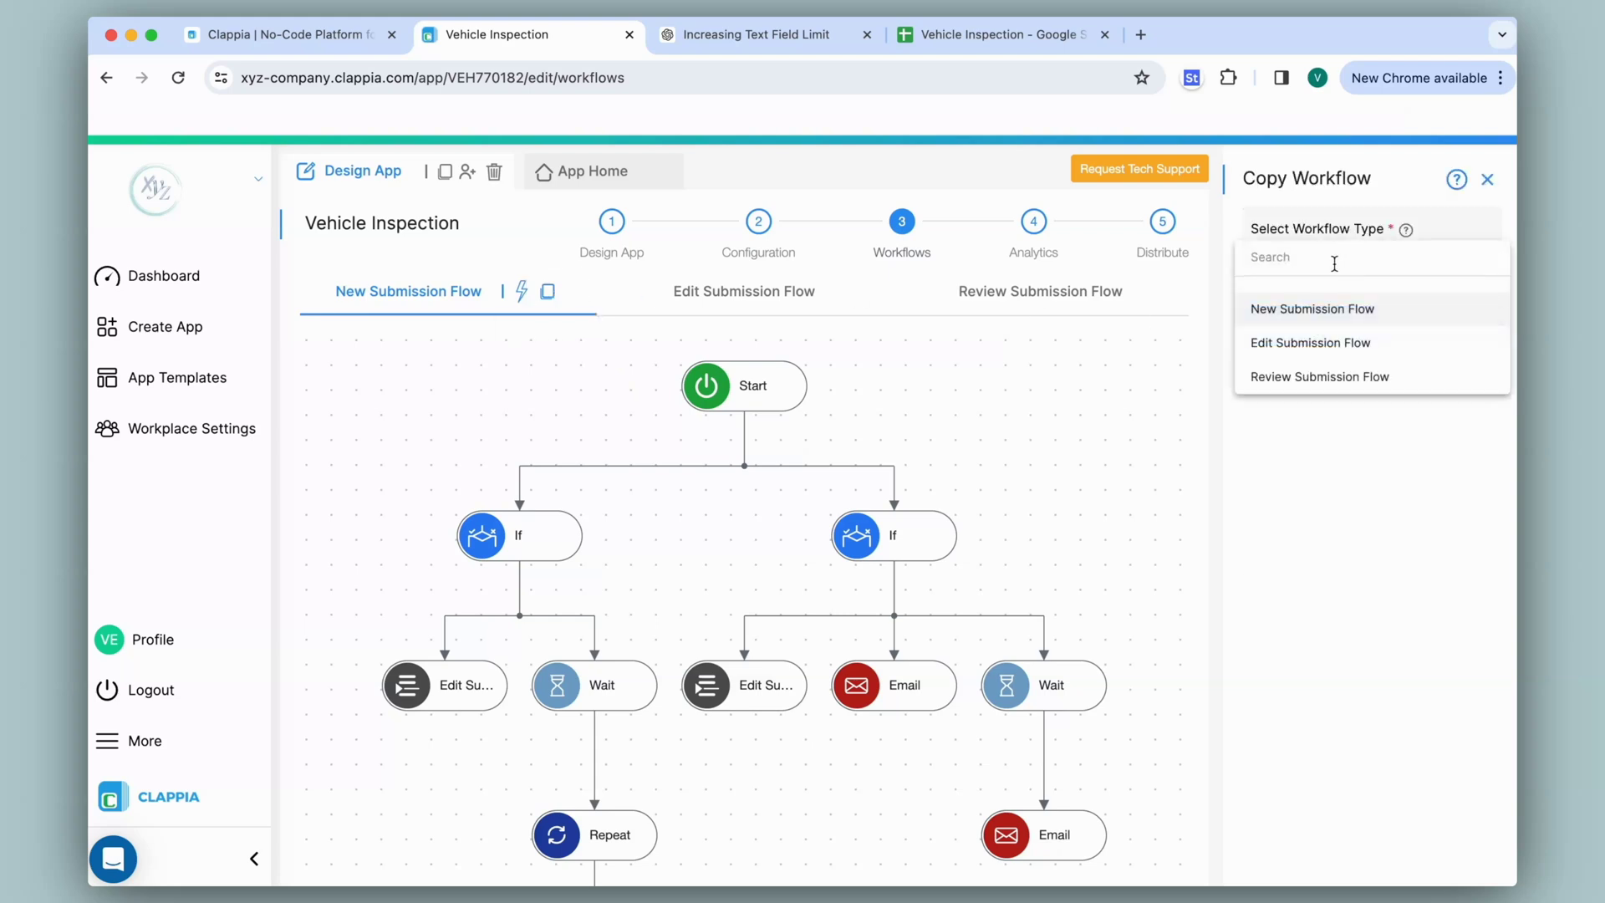
click(1320, 345)
click(1325, 366)
click(1309, 411)
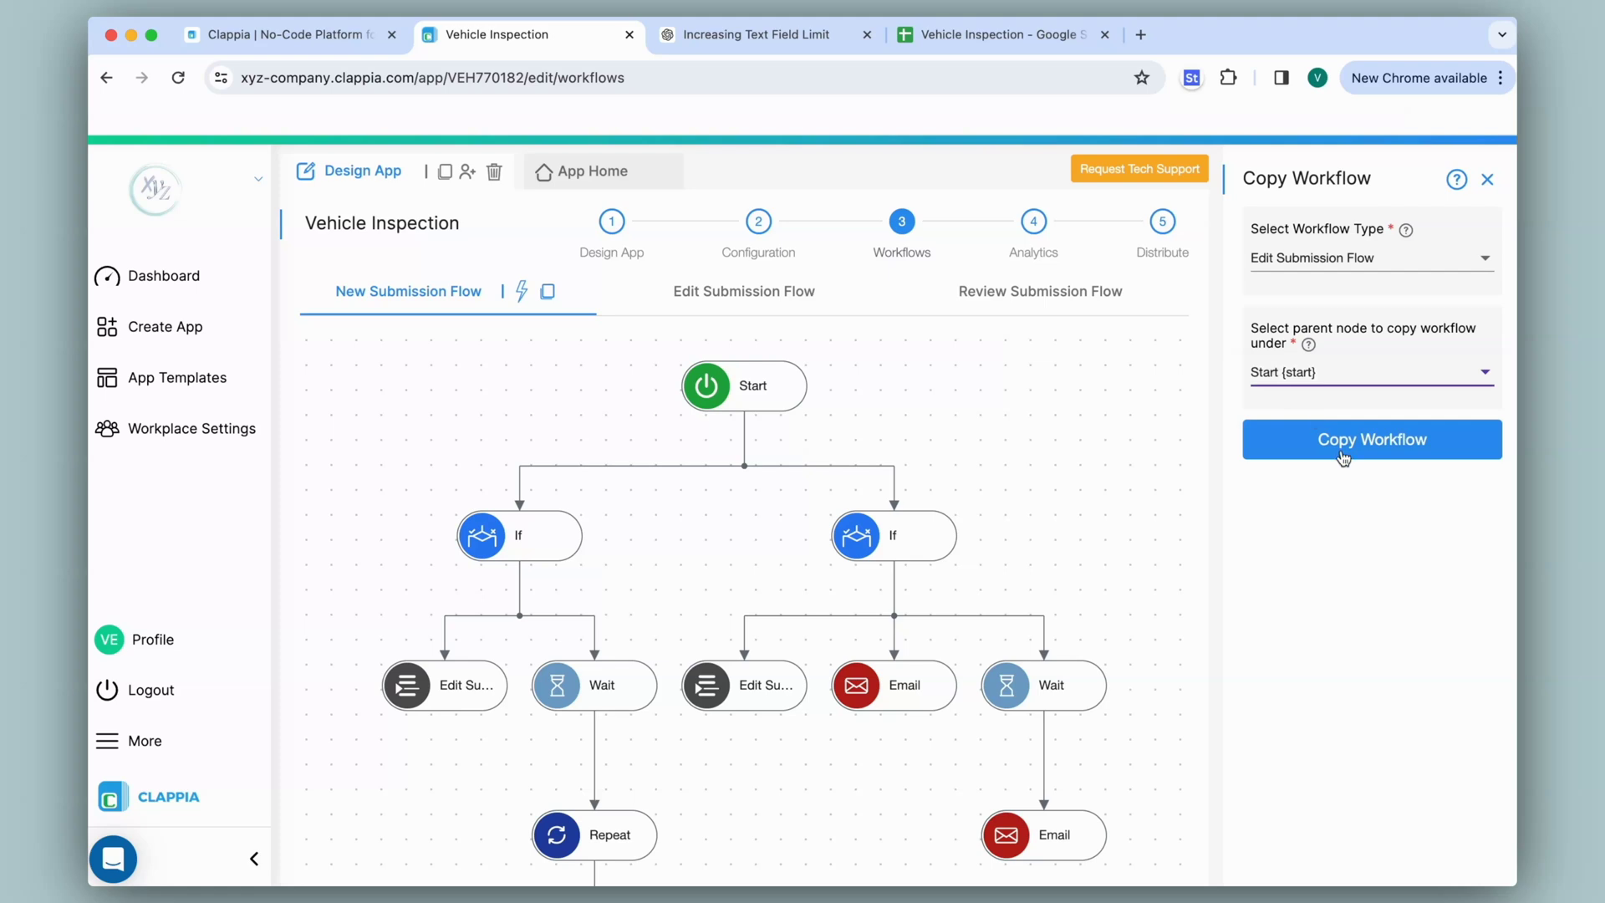
click(1342, 452)
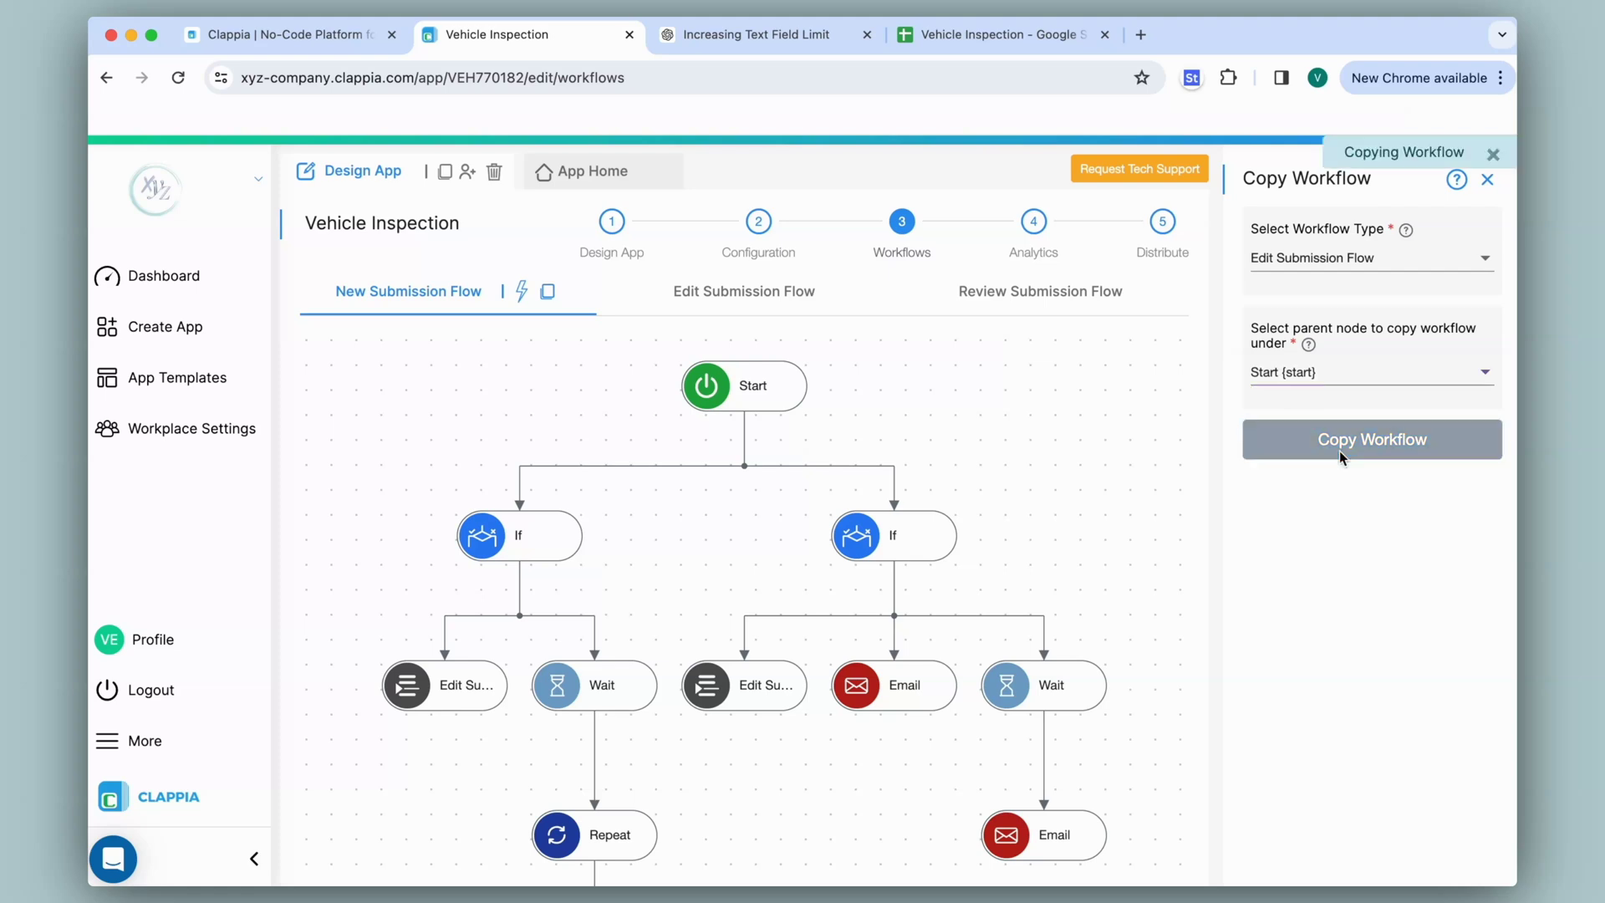
- Delete the If node for "Pending" repairs from the Edit Submission Flow and check the remaining If node's condition
click(724, 308)
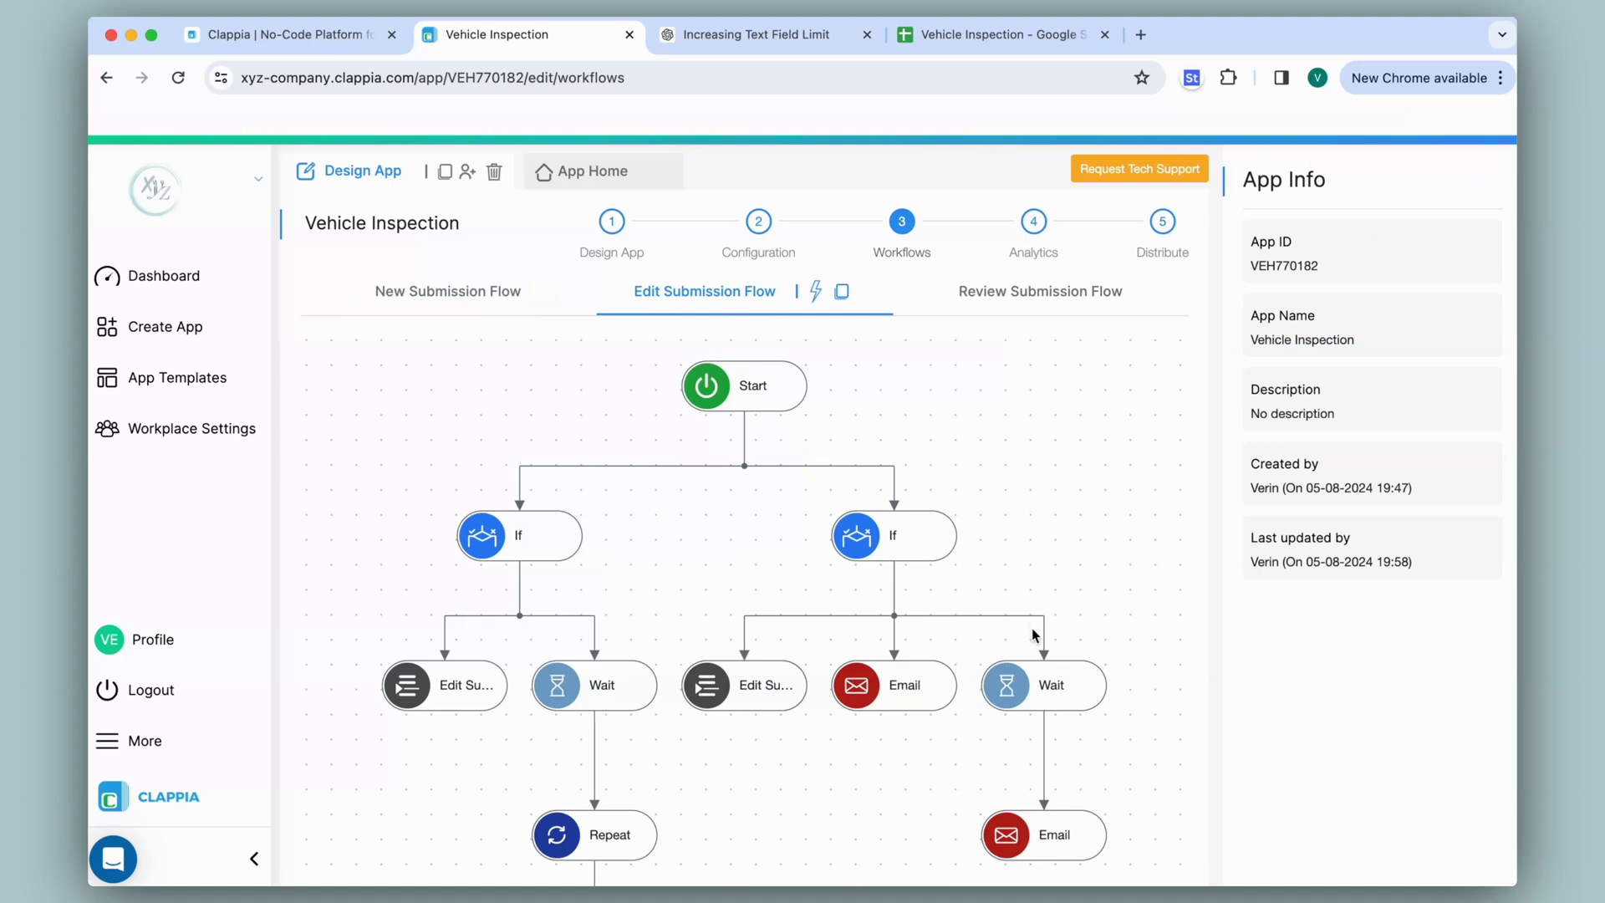
click(518, 537)
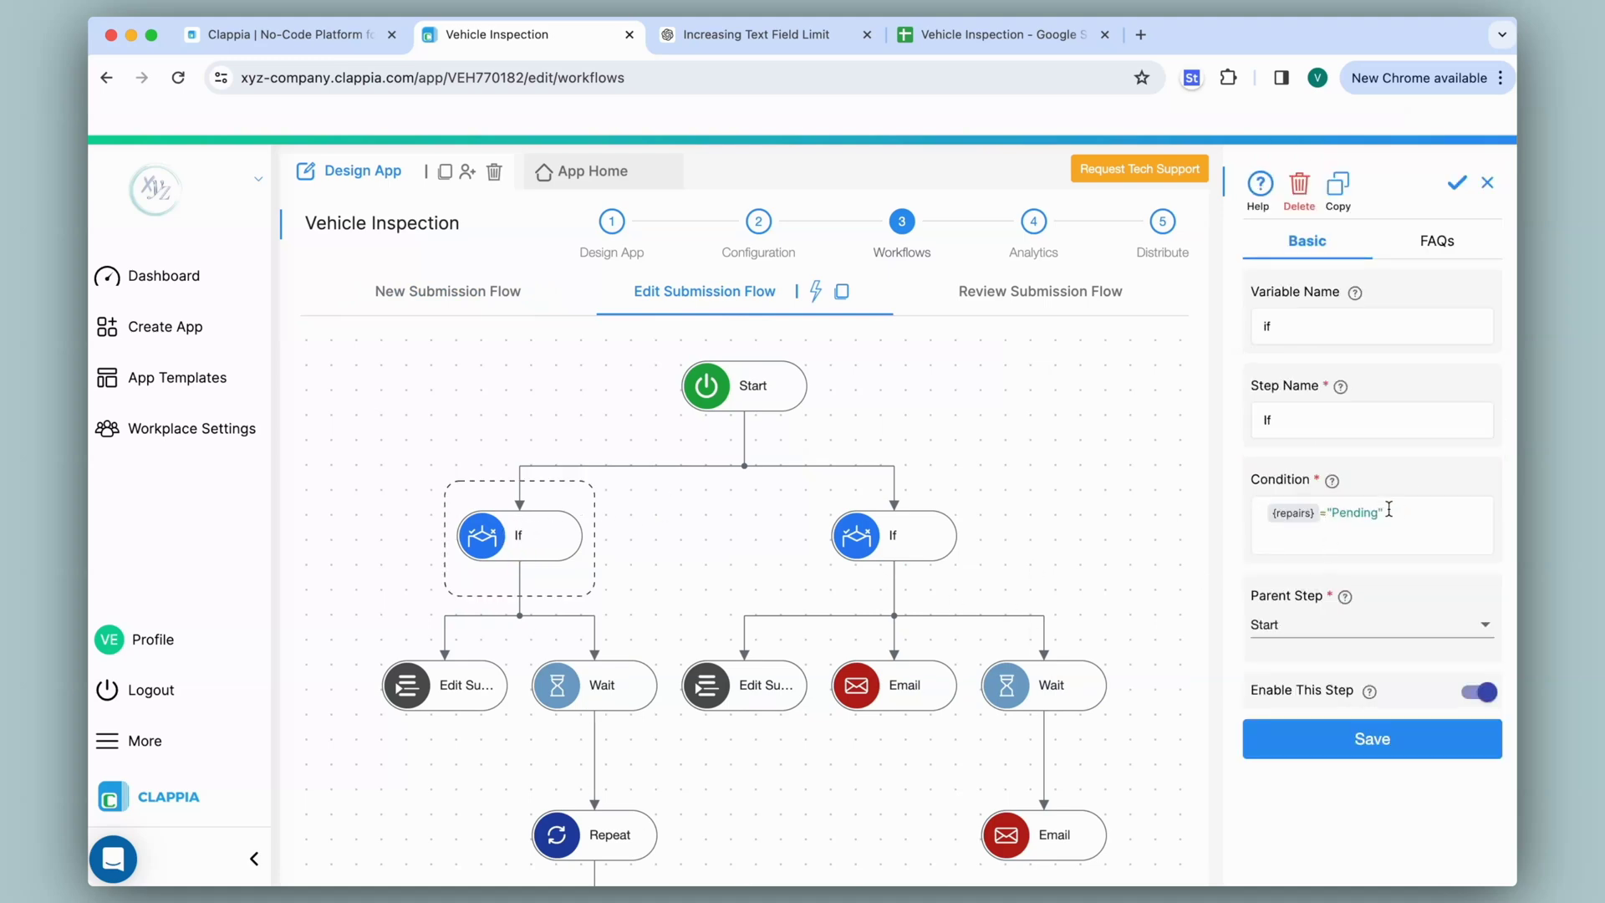
click(1301, 185)
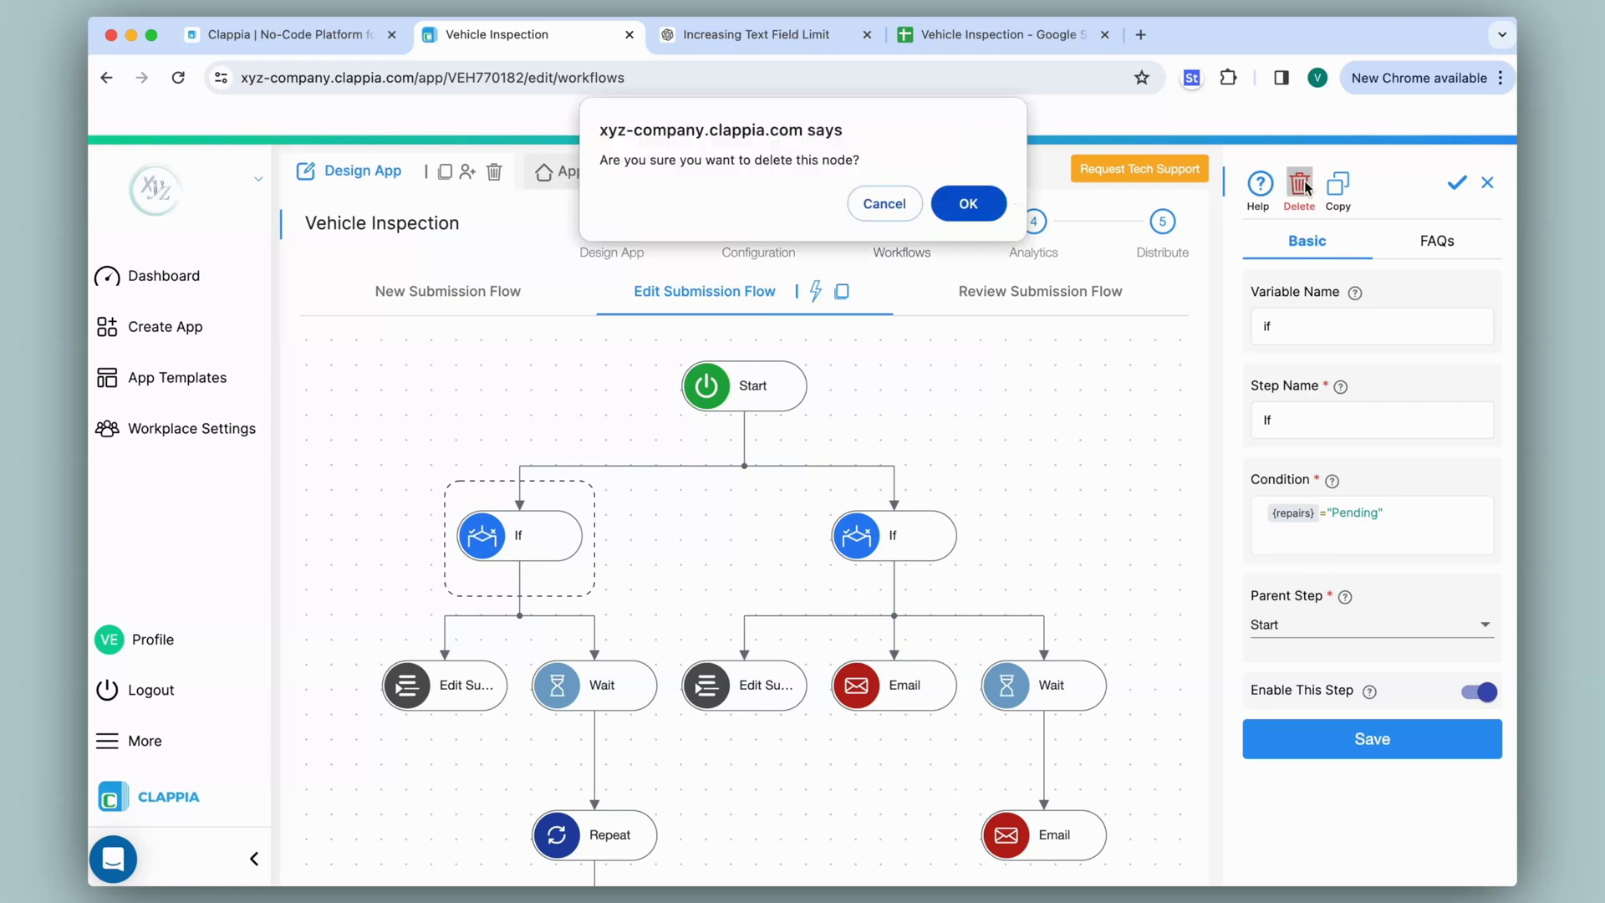
click(968, 204)
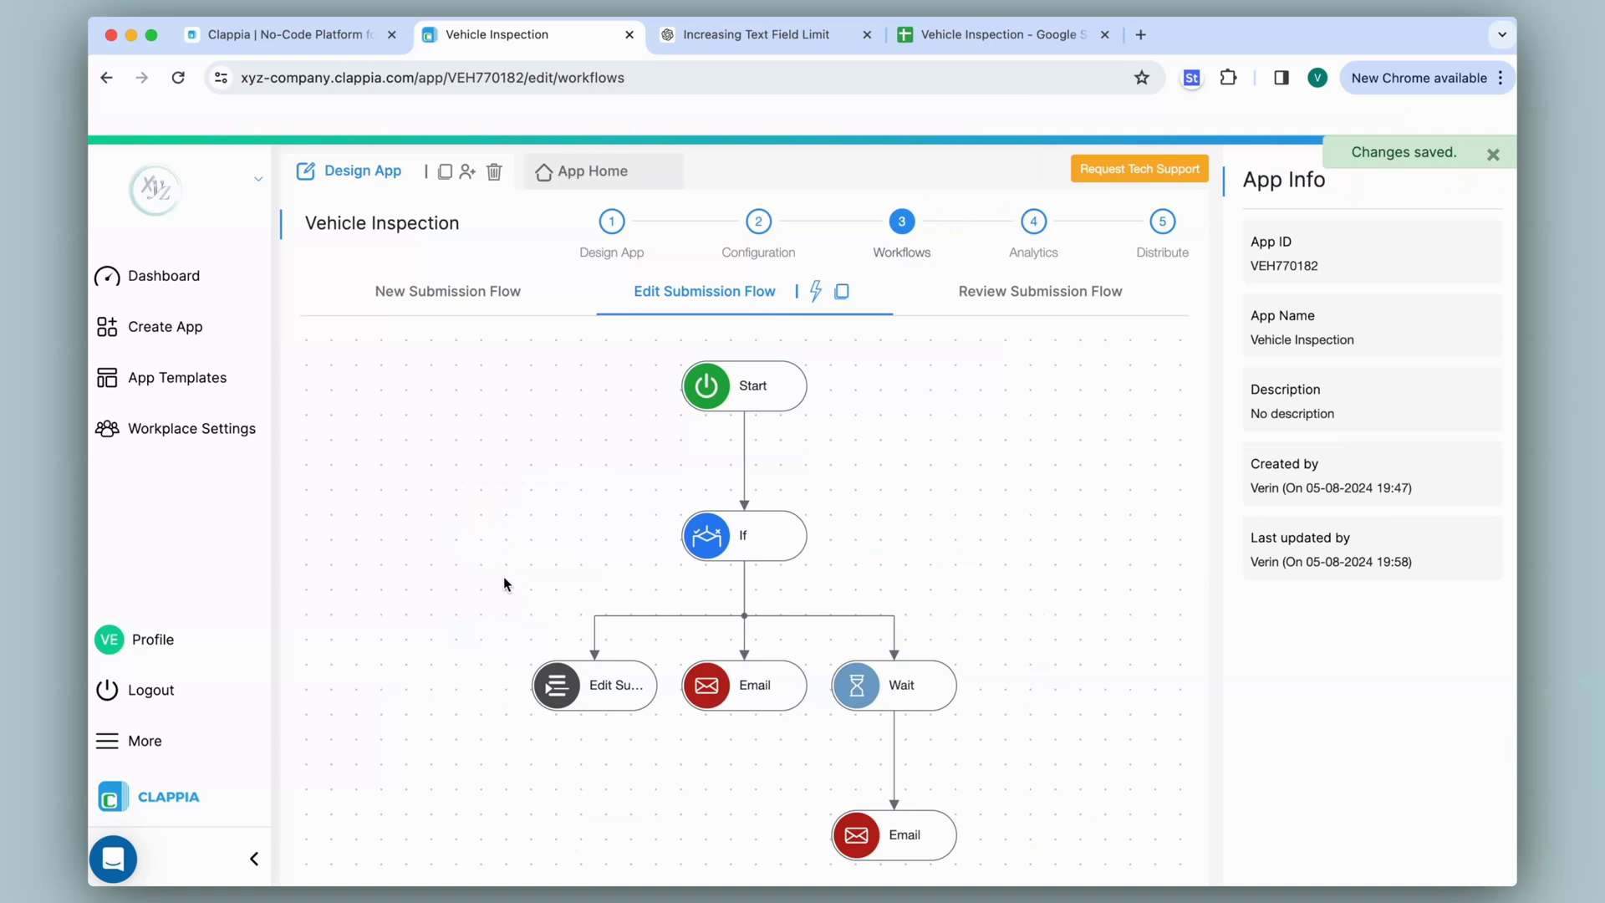
click(782, 548)
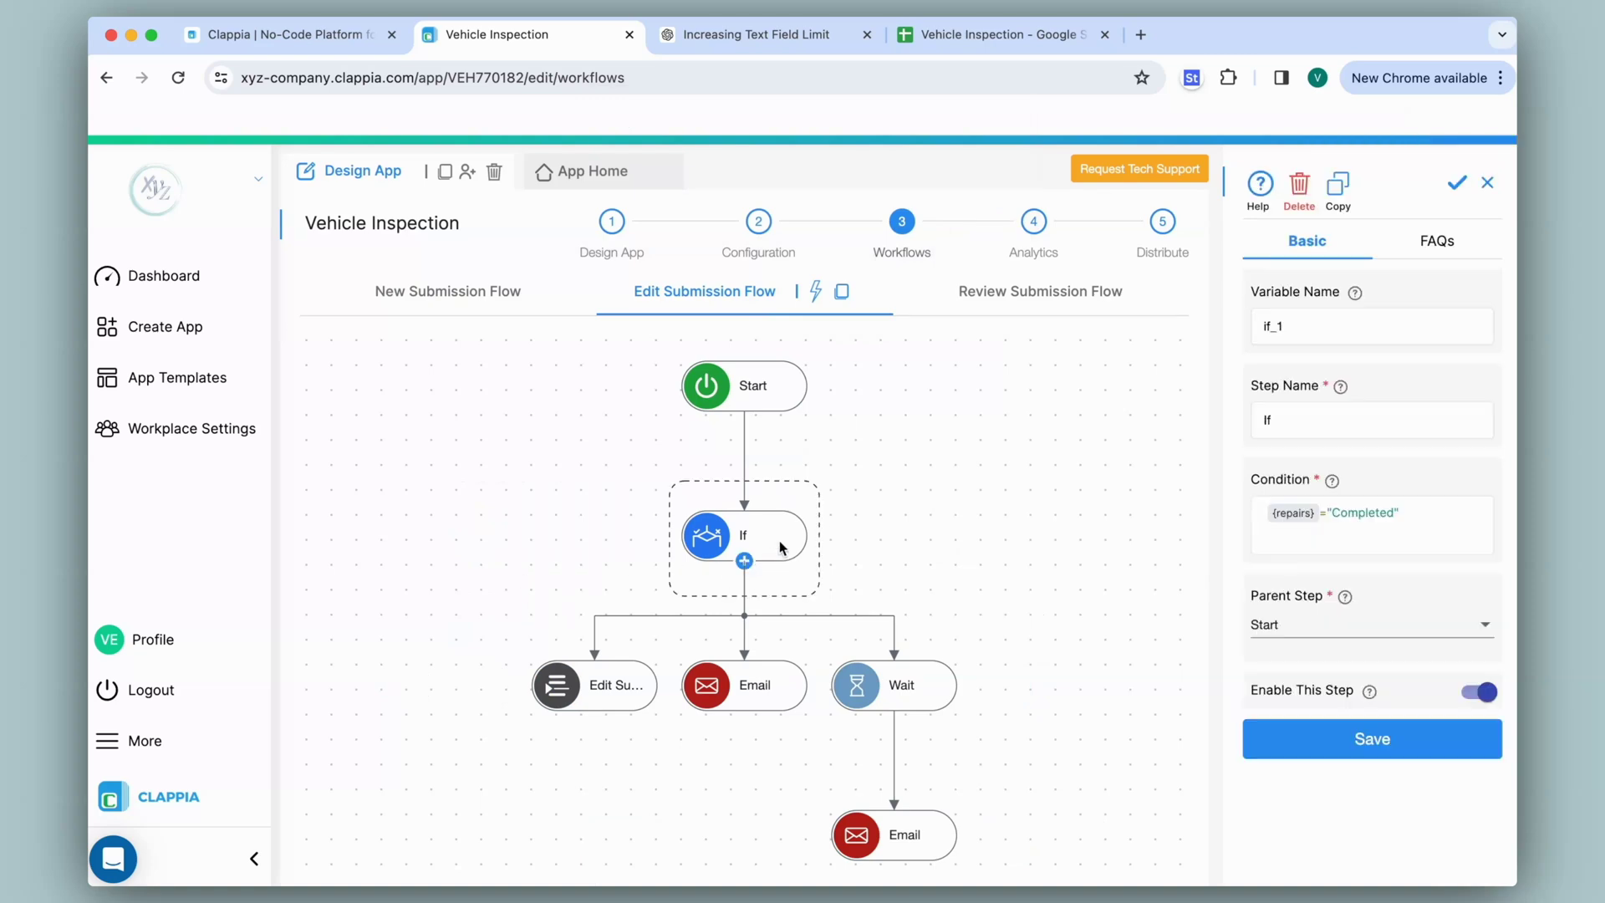
- Examine the live analytics dashboard and the chart types that can be added to it
click(1034, 224)
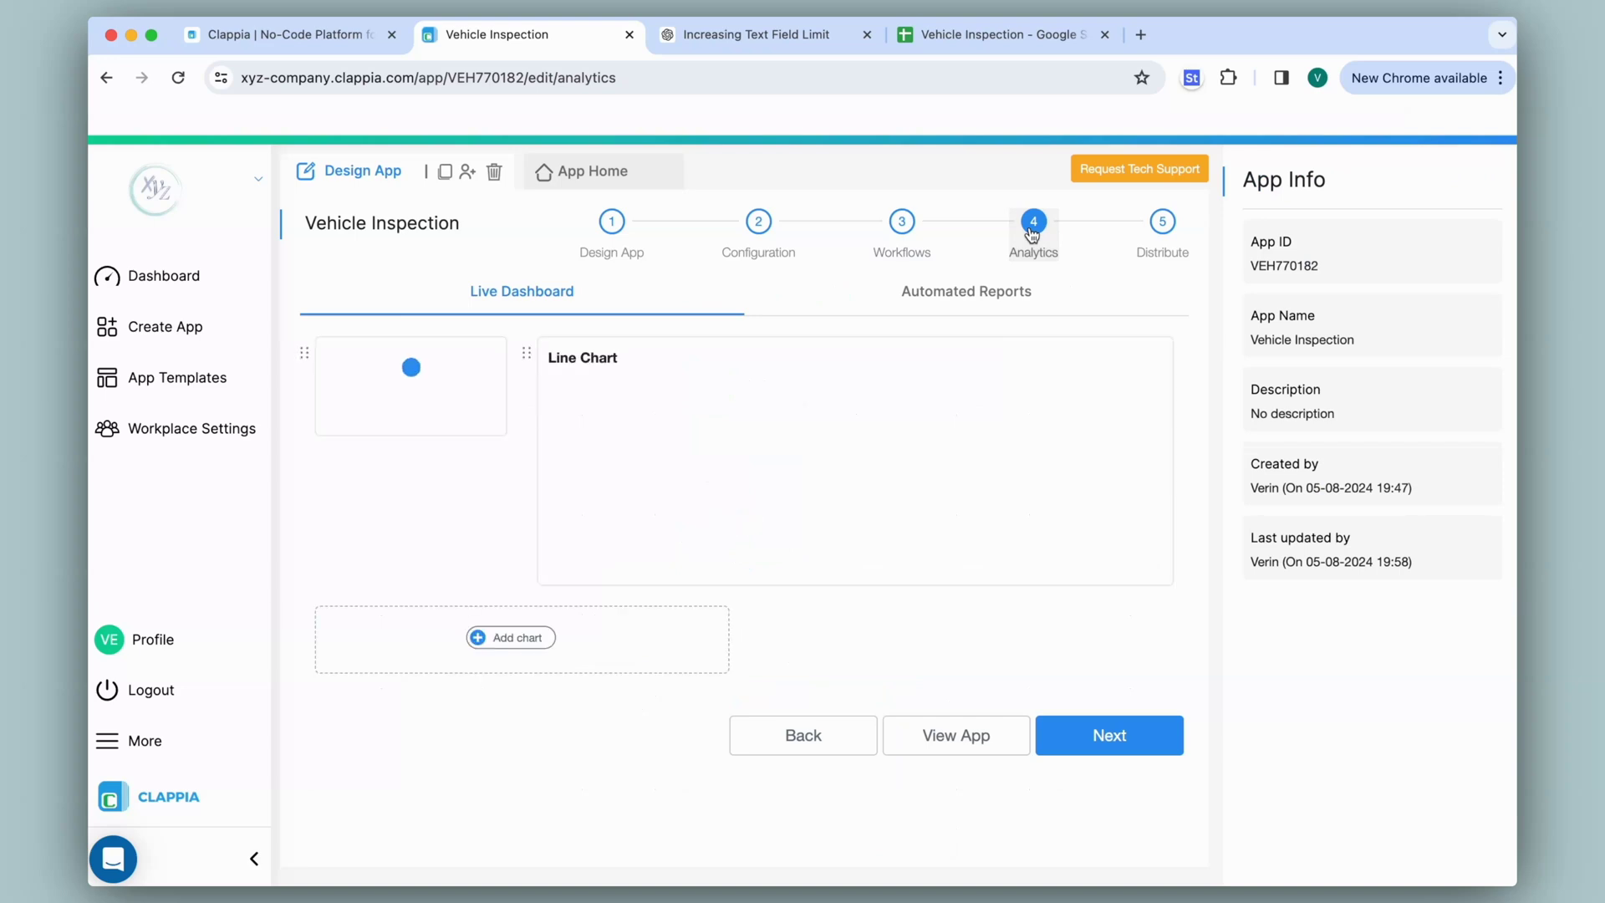
click(514, 637)
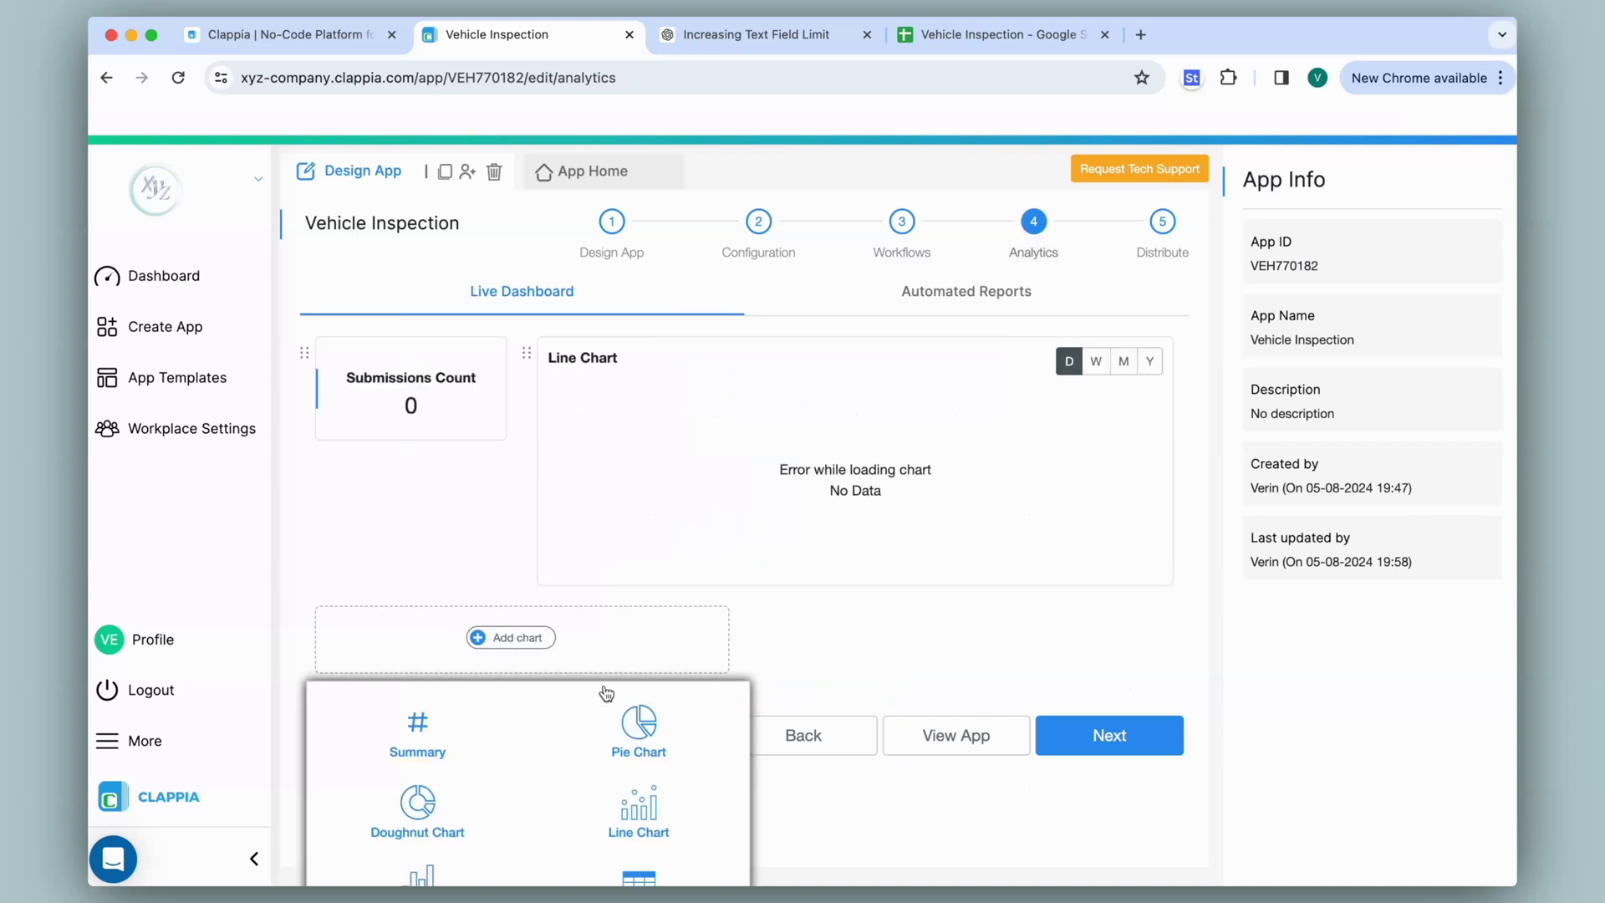
scroll(610, 692, down, 2)
scroll(608, 694, down, 1)
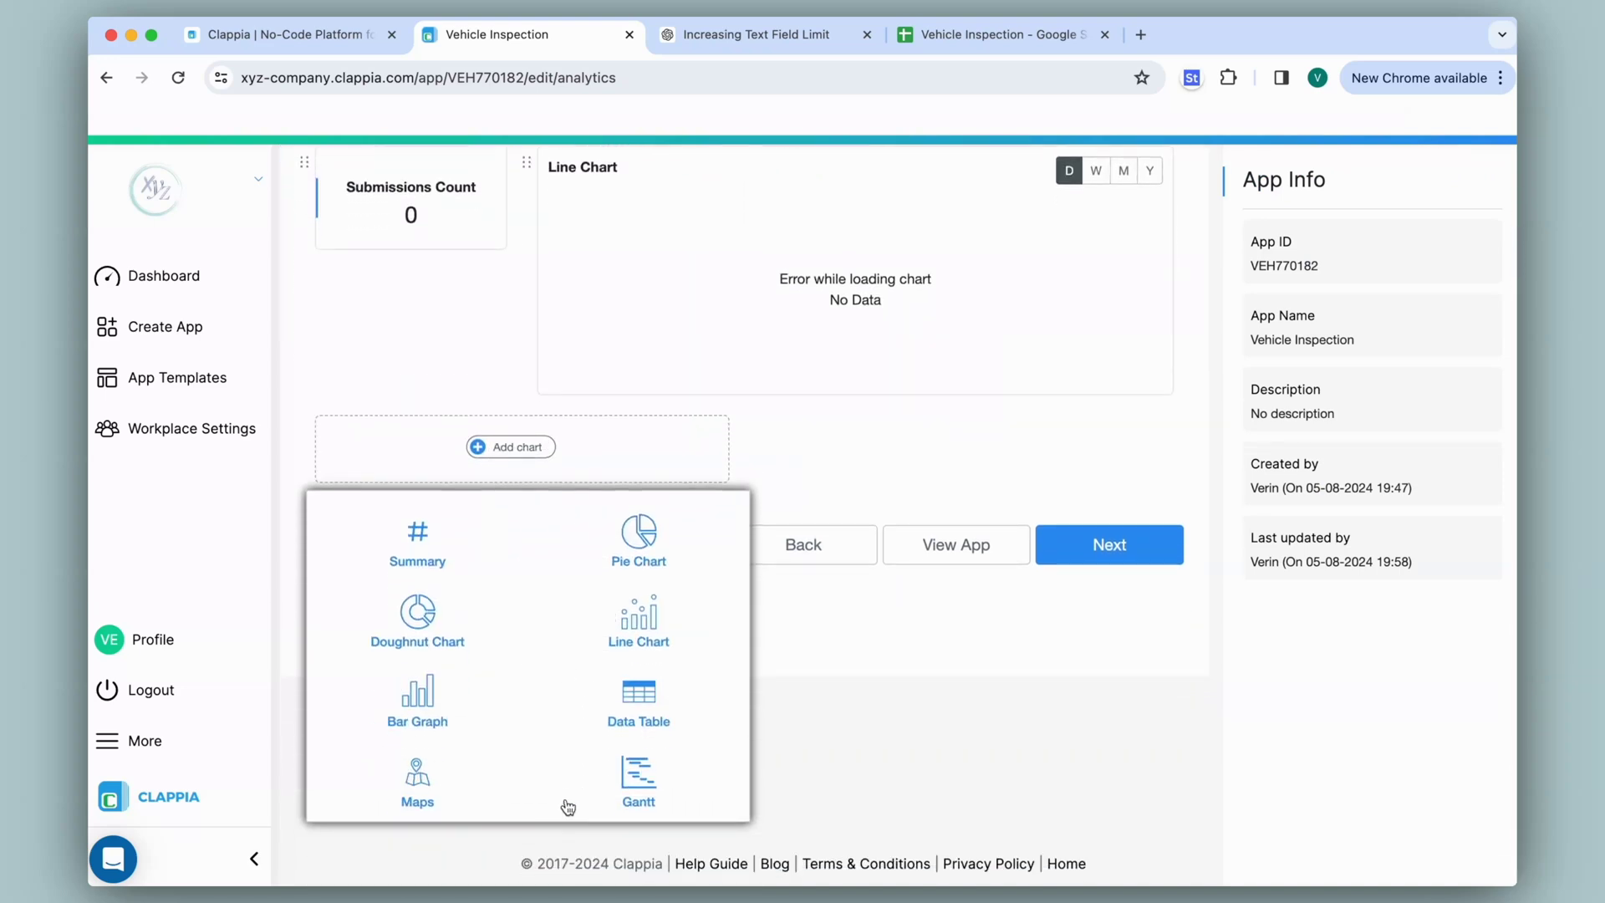
scroll(568, 807, up, 3)
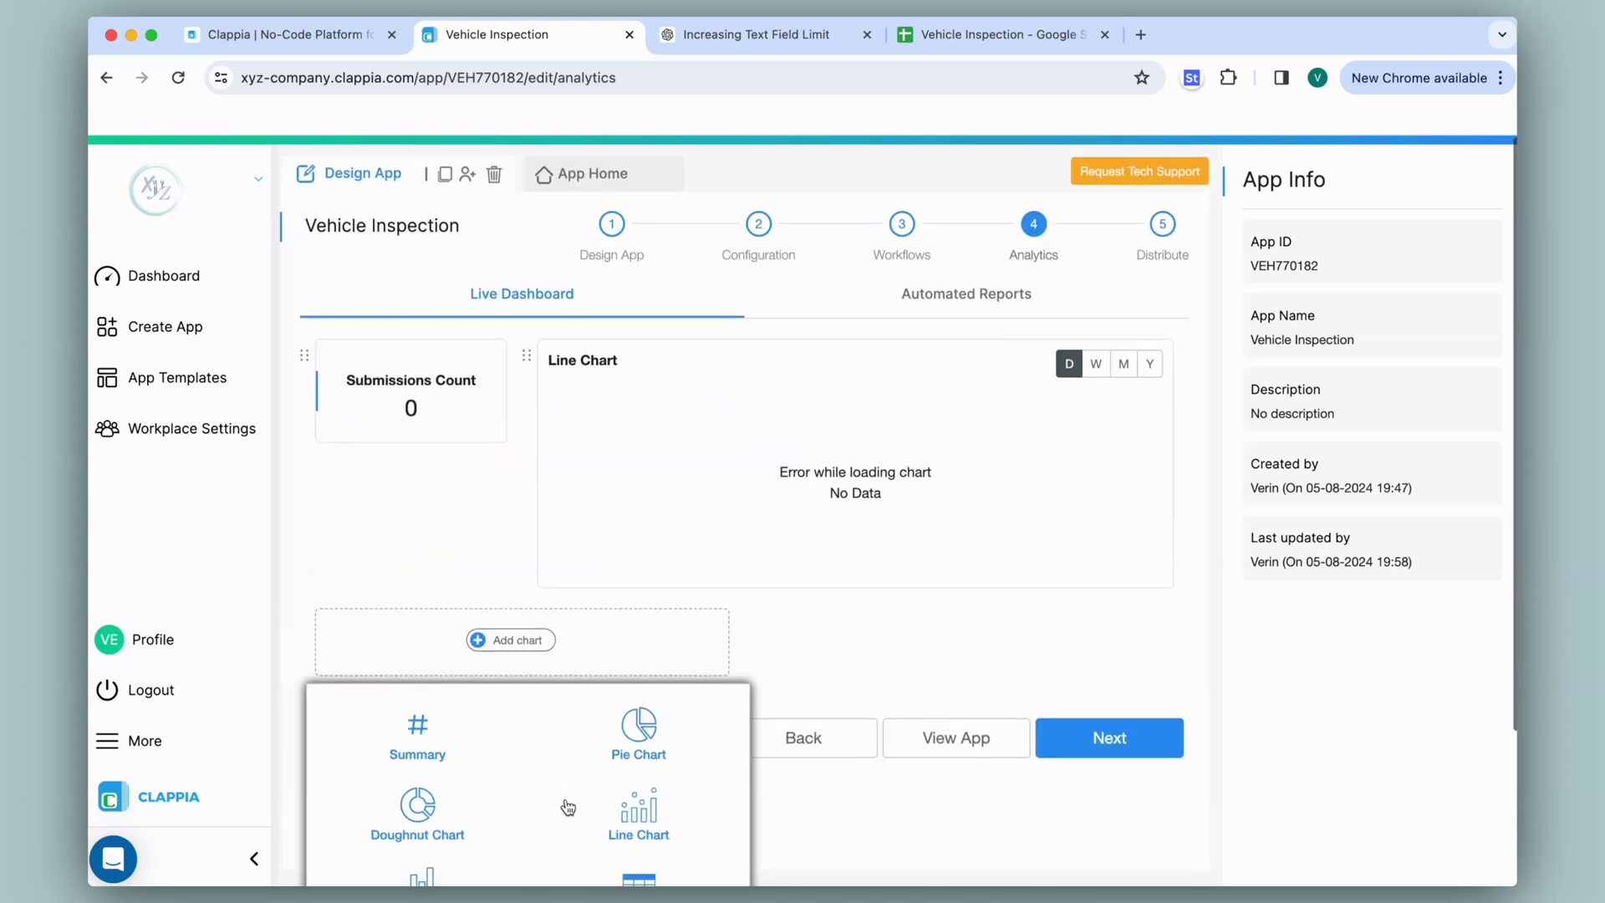
- Start a new automated report and look through its settings
click(1028, 294)
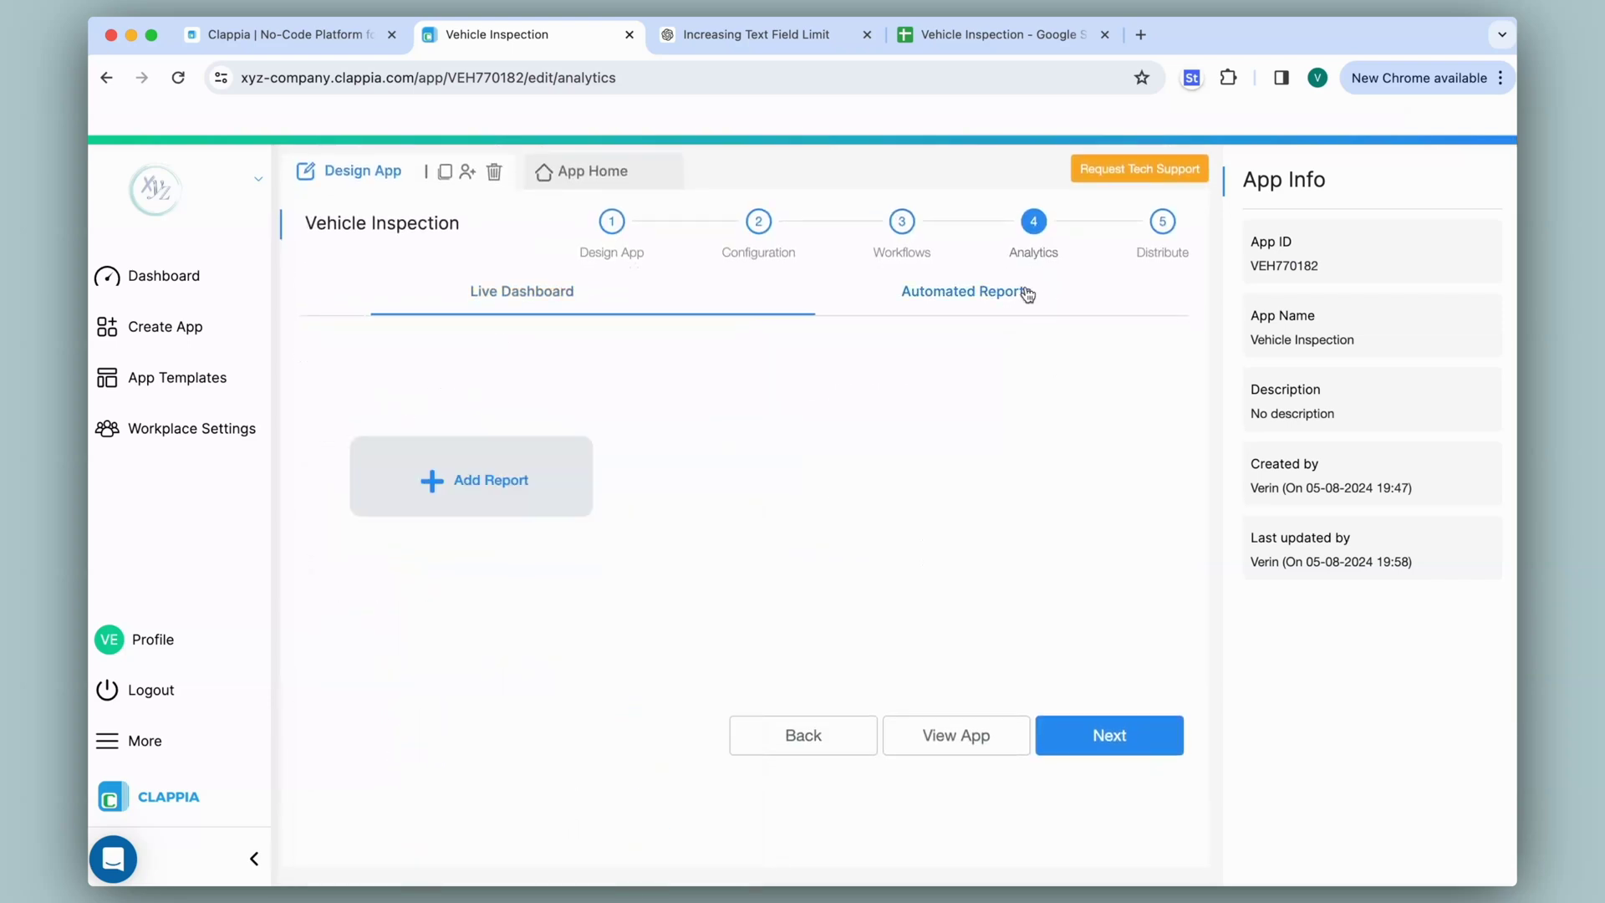
click(455, 493)
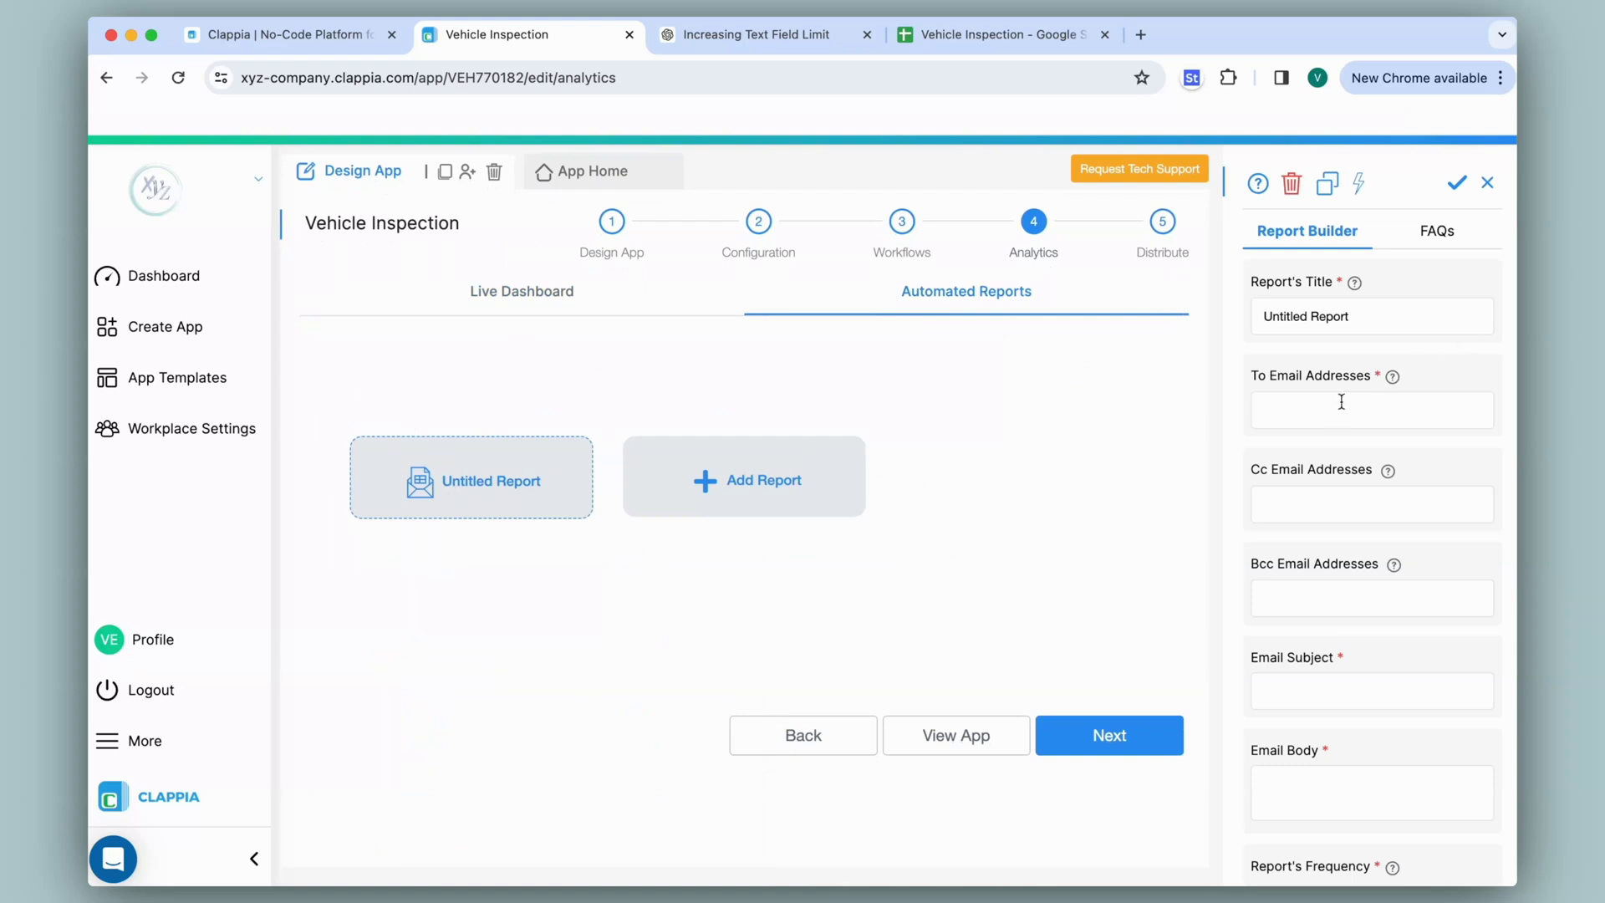
scroll(1338, 410, down, 10)
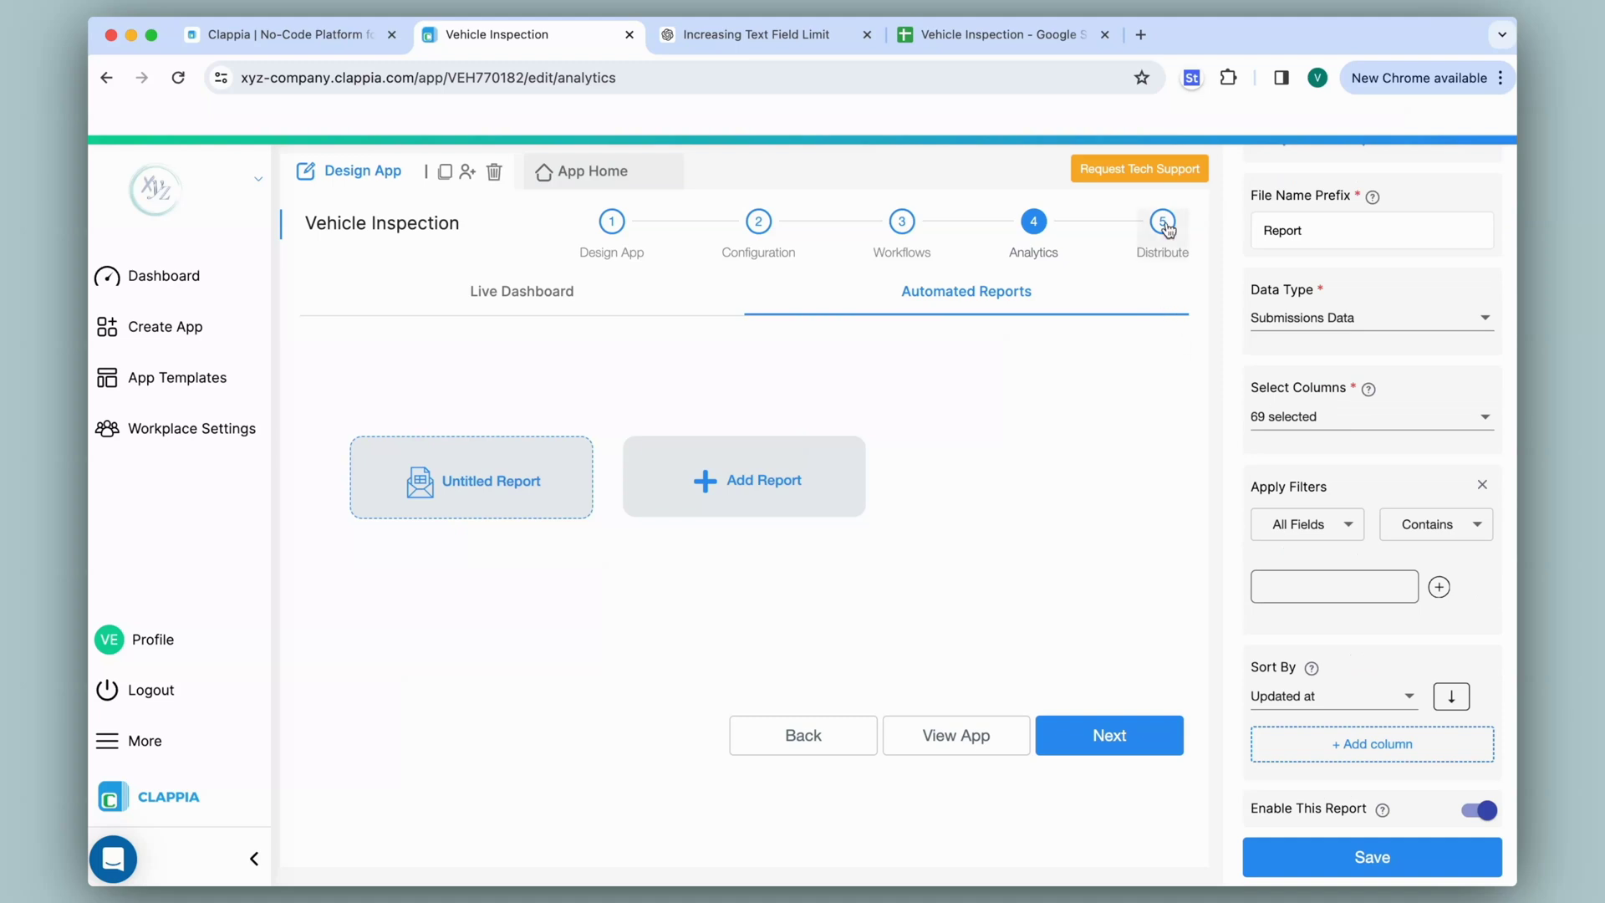
- In the app's User Access distribution settings, select a workplace user and choose the Submitter permission
click(1164, 224)
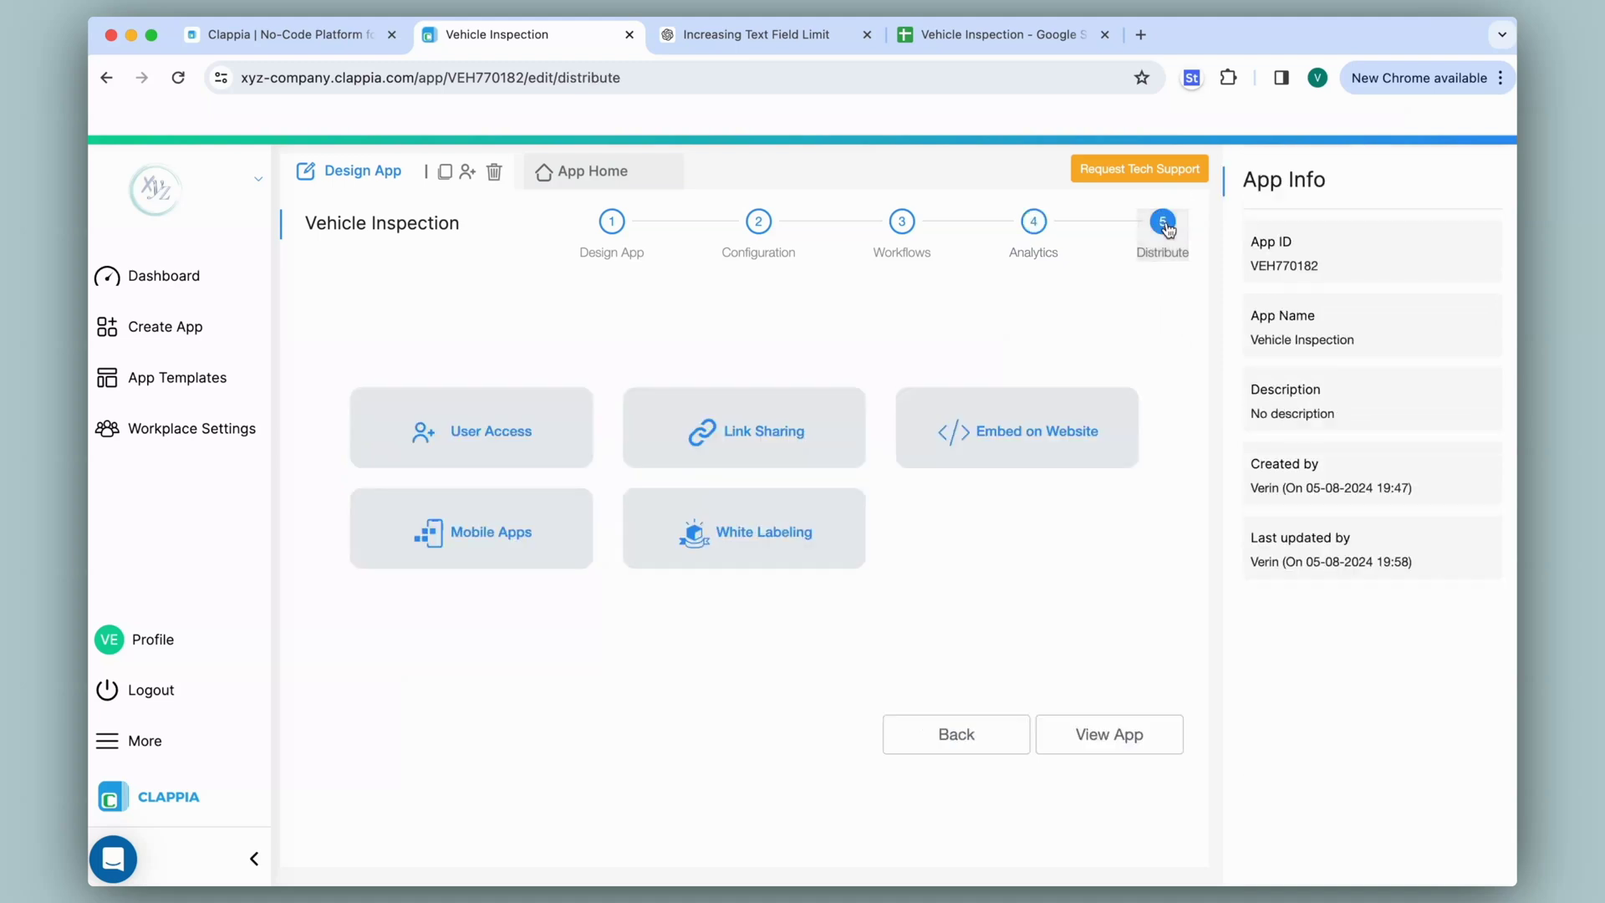
click(479, 459)
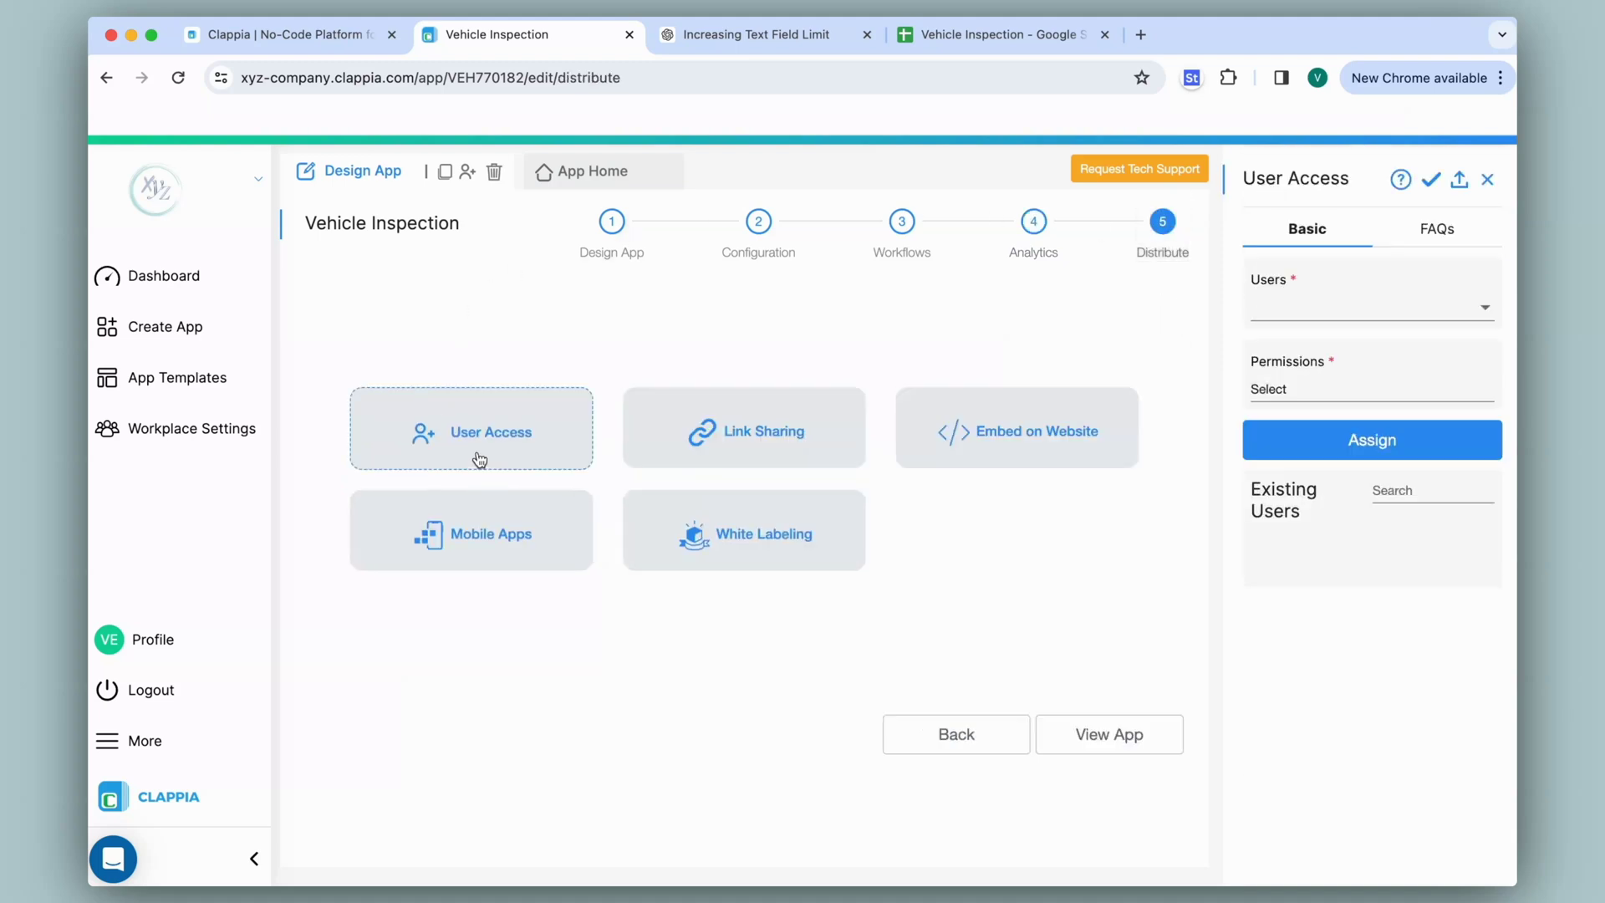
click(1368, 309)
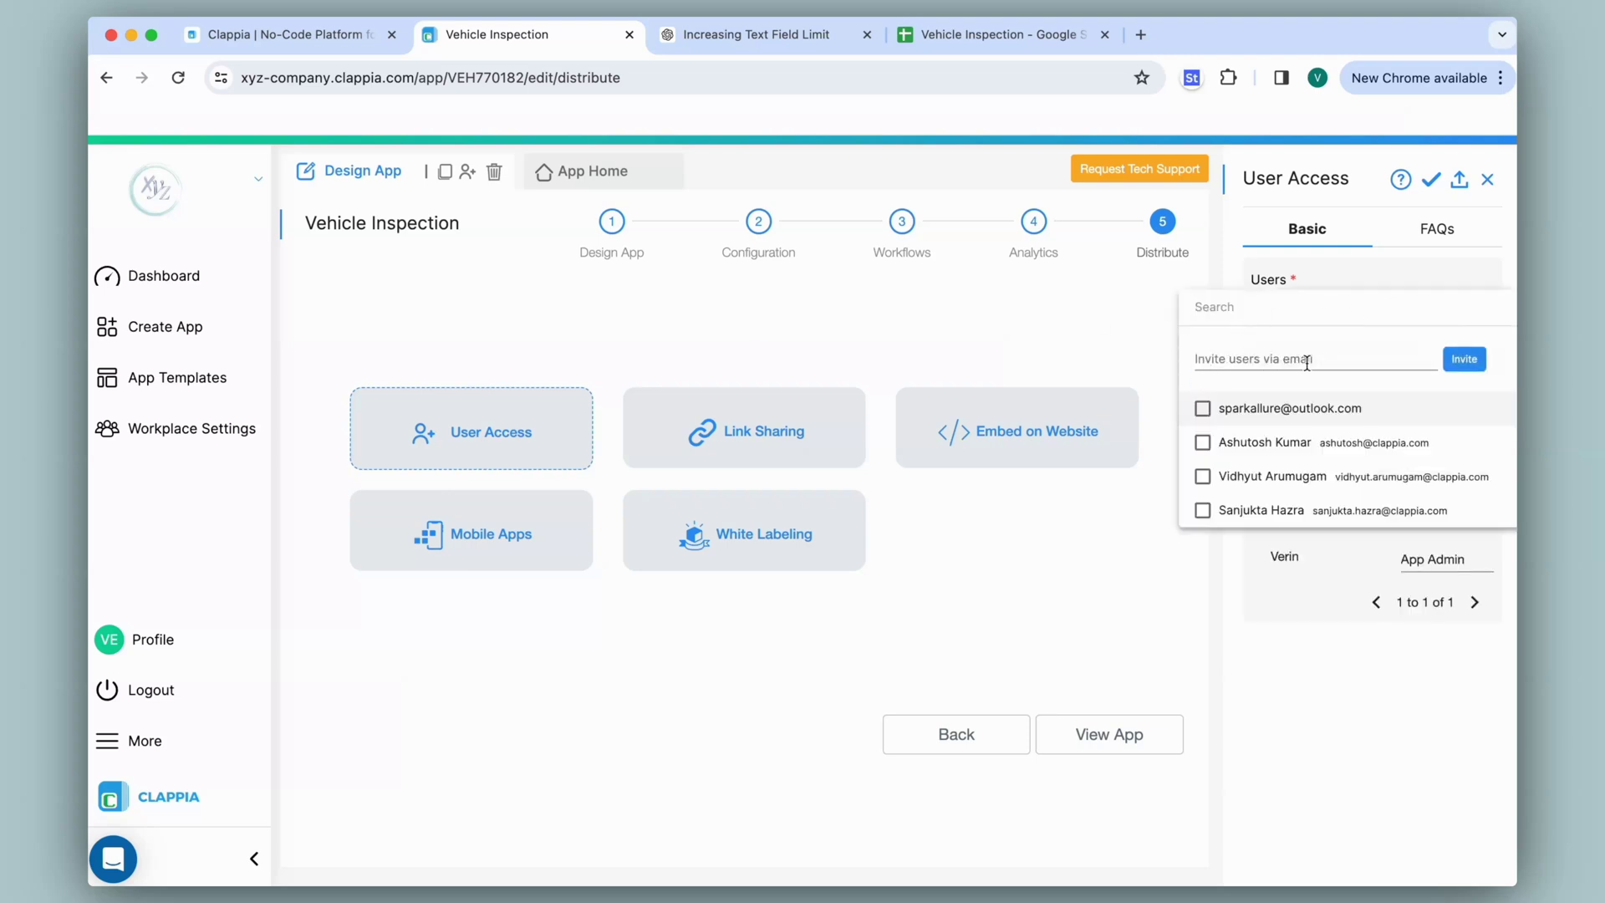
click(1202, 510)
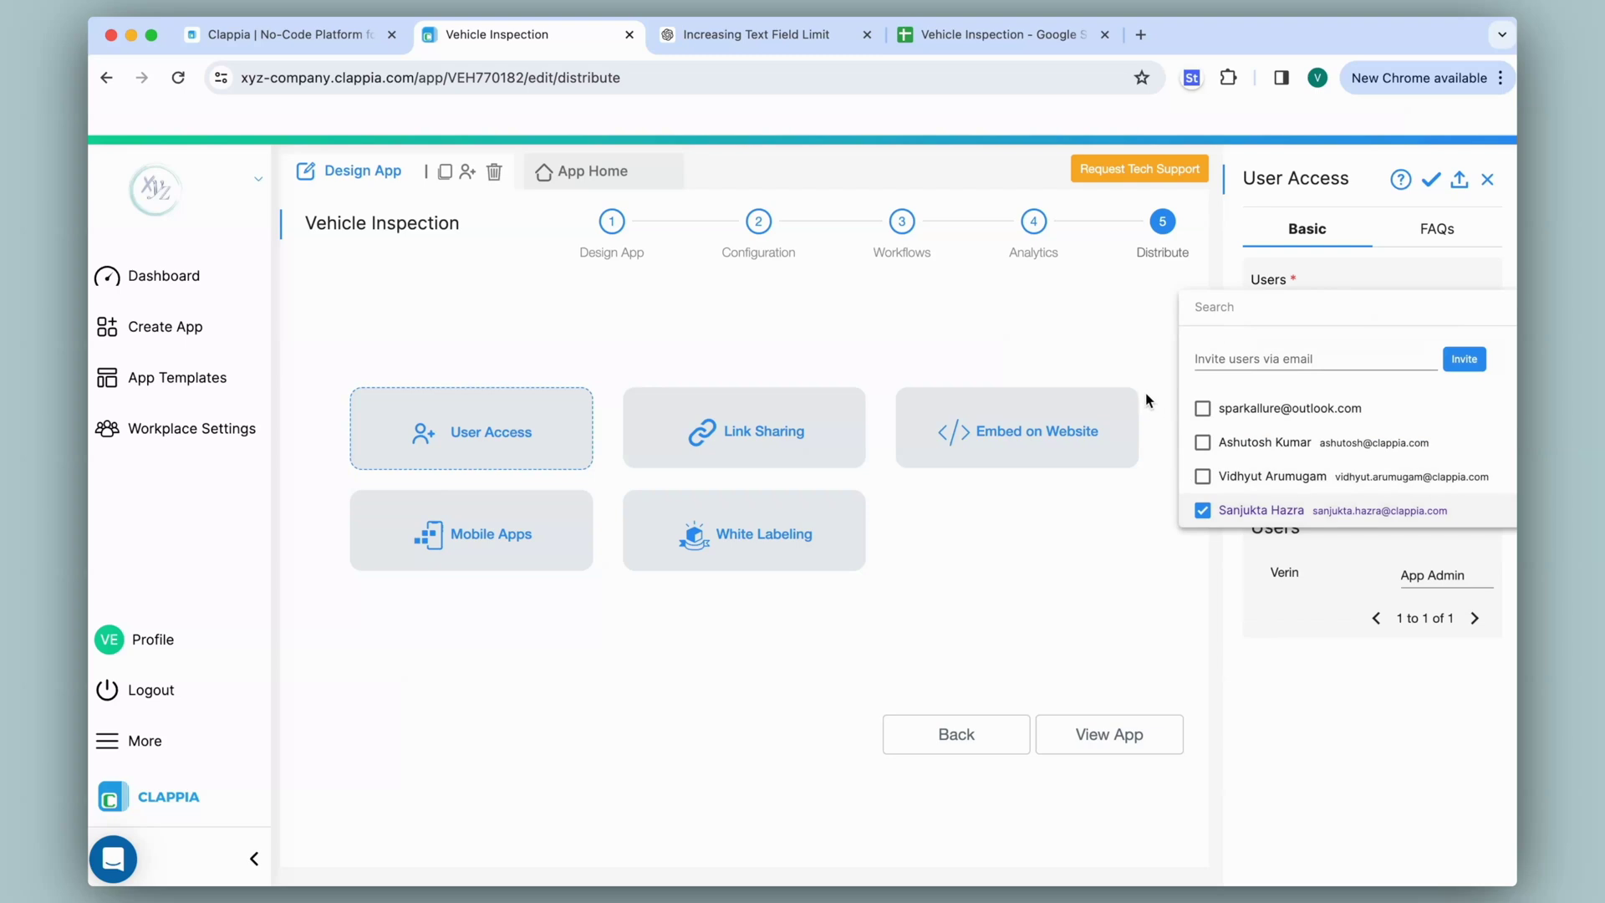
click(1157, 416)
click(1310, 408)
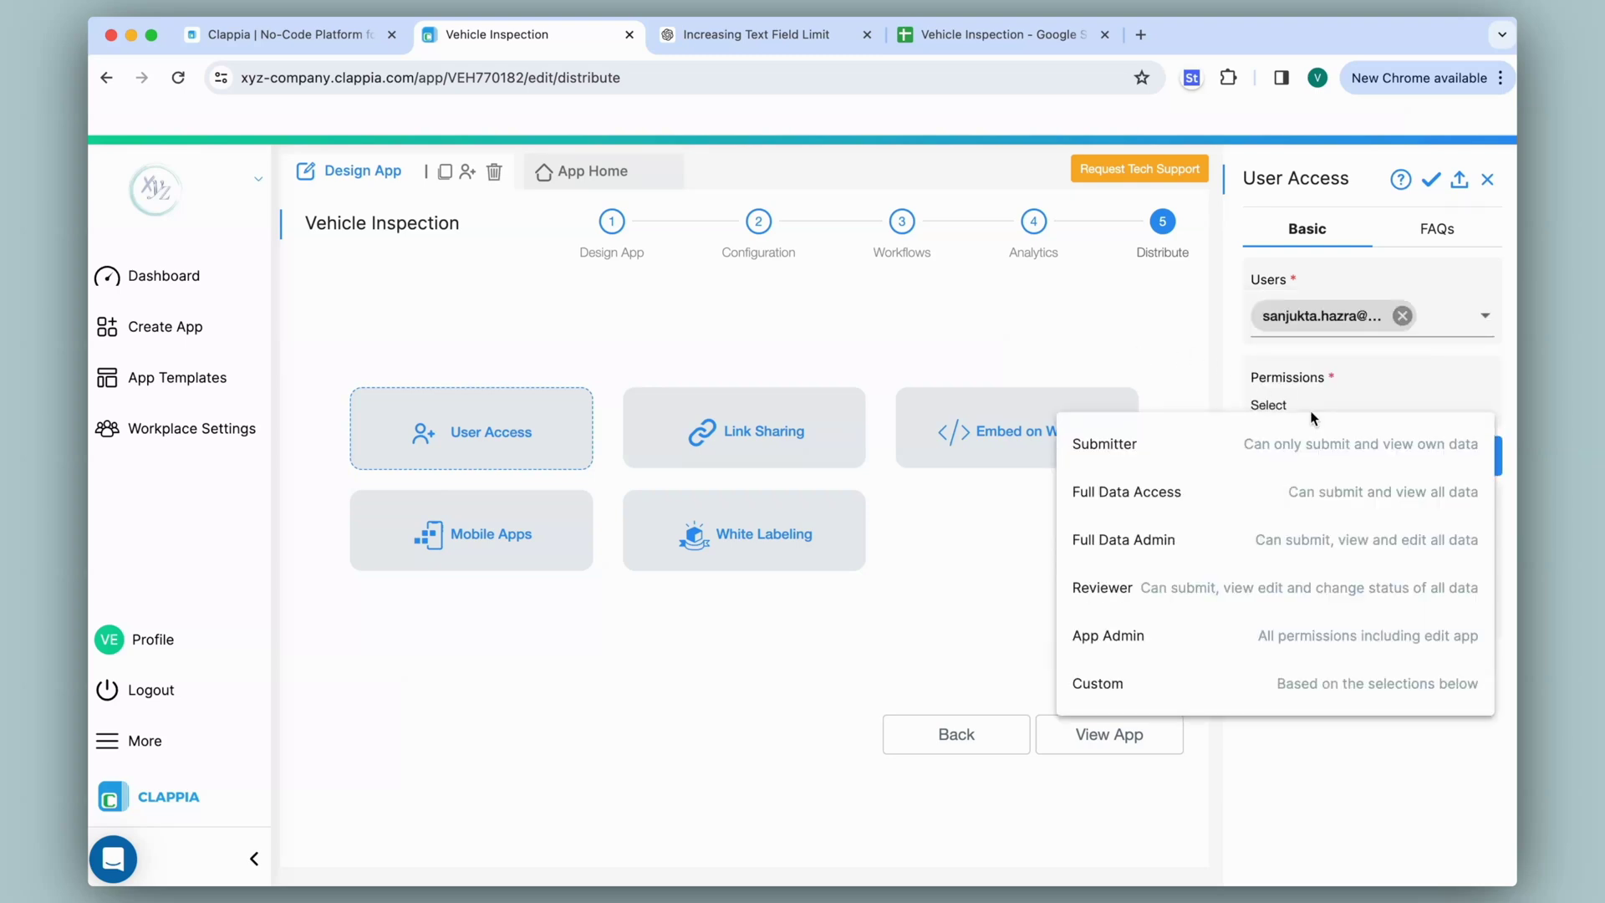
click(1208, 449)
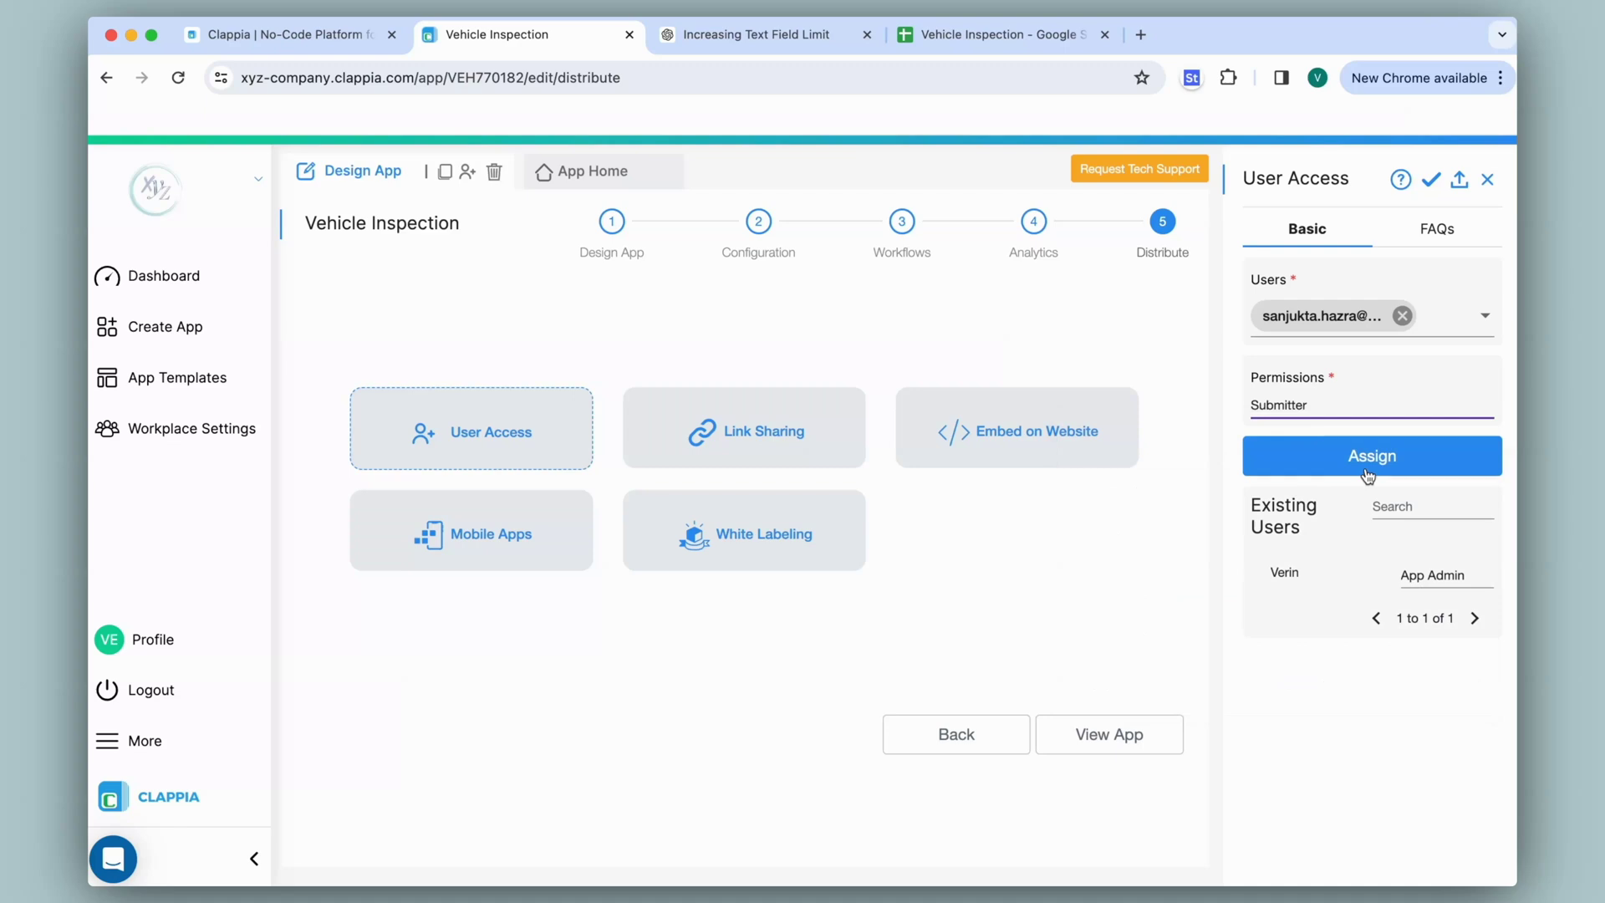
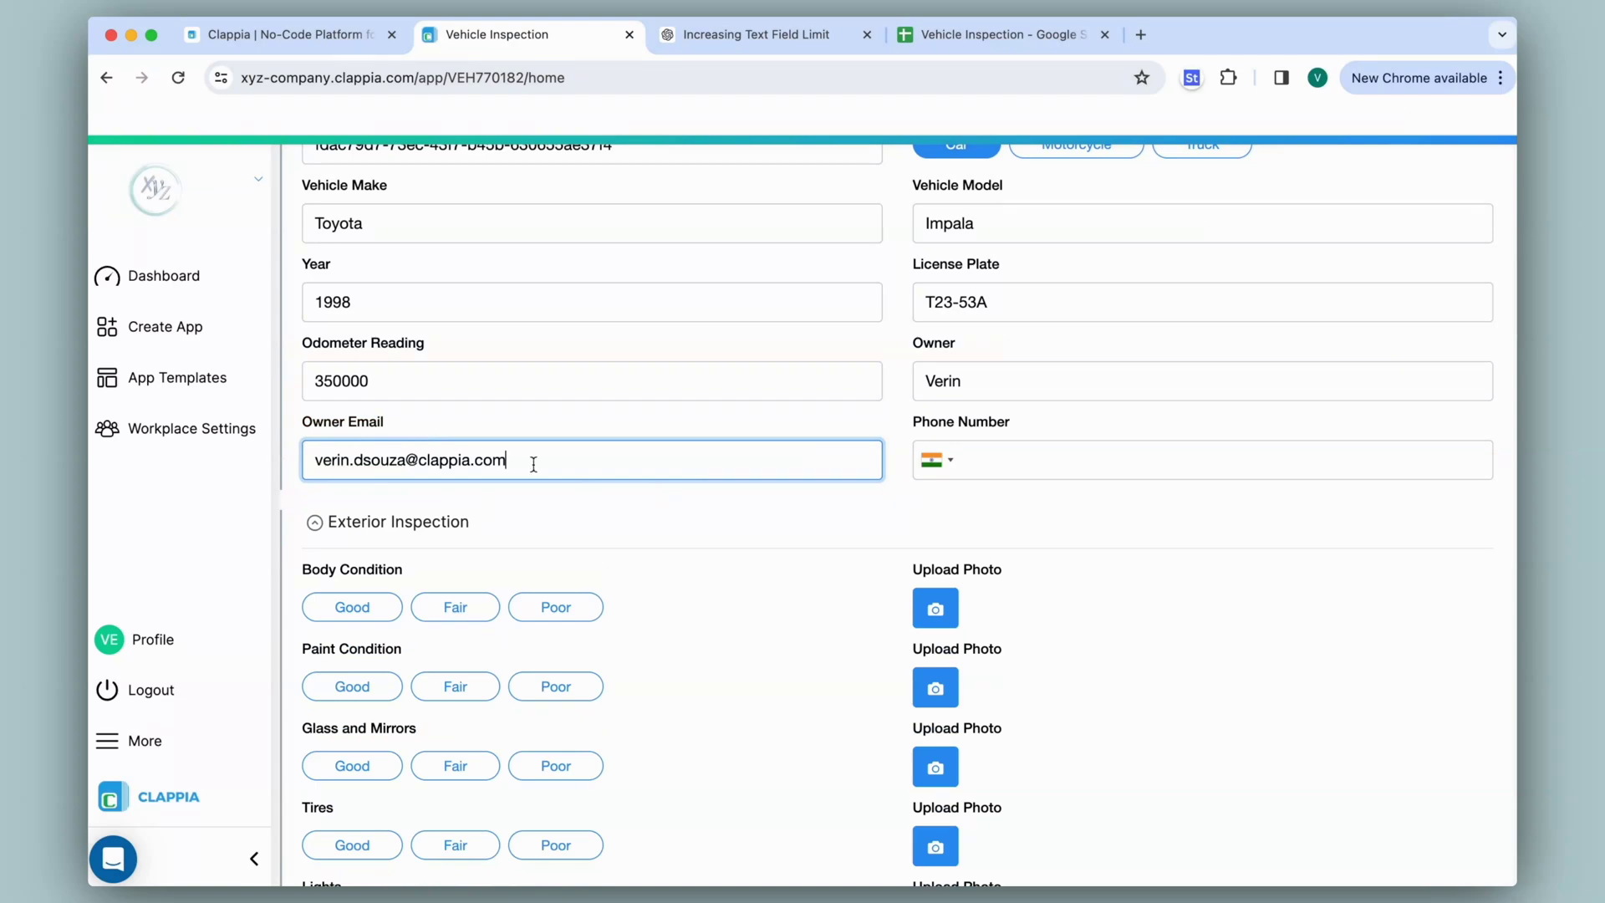
- Rate Body Condition, Paint Condition, Lights and Bumpers as Good, and Glass and Mirrors and Tires as Fair in the Exterior Inspection section
scroll(610, 465, down, 3)
click(352, 416)
click(352, 495)
click(455, 573)
click(455, 653)
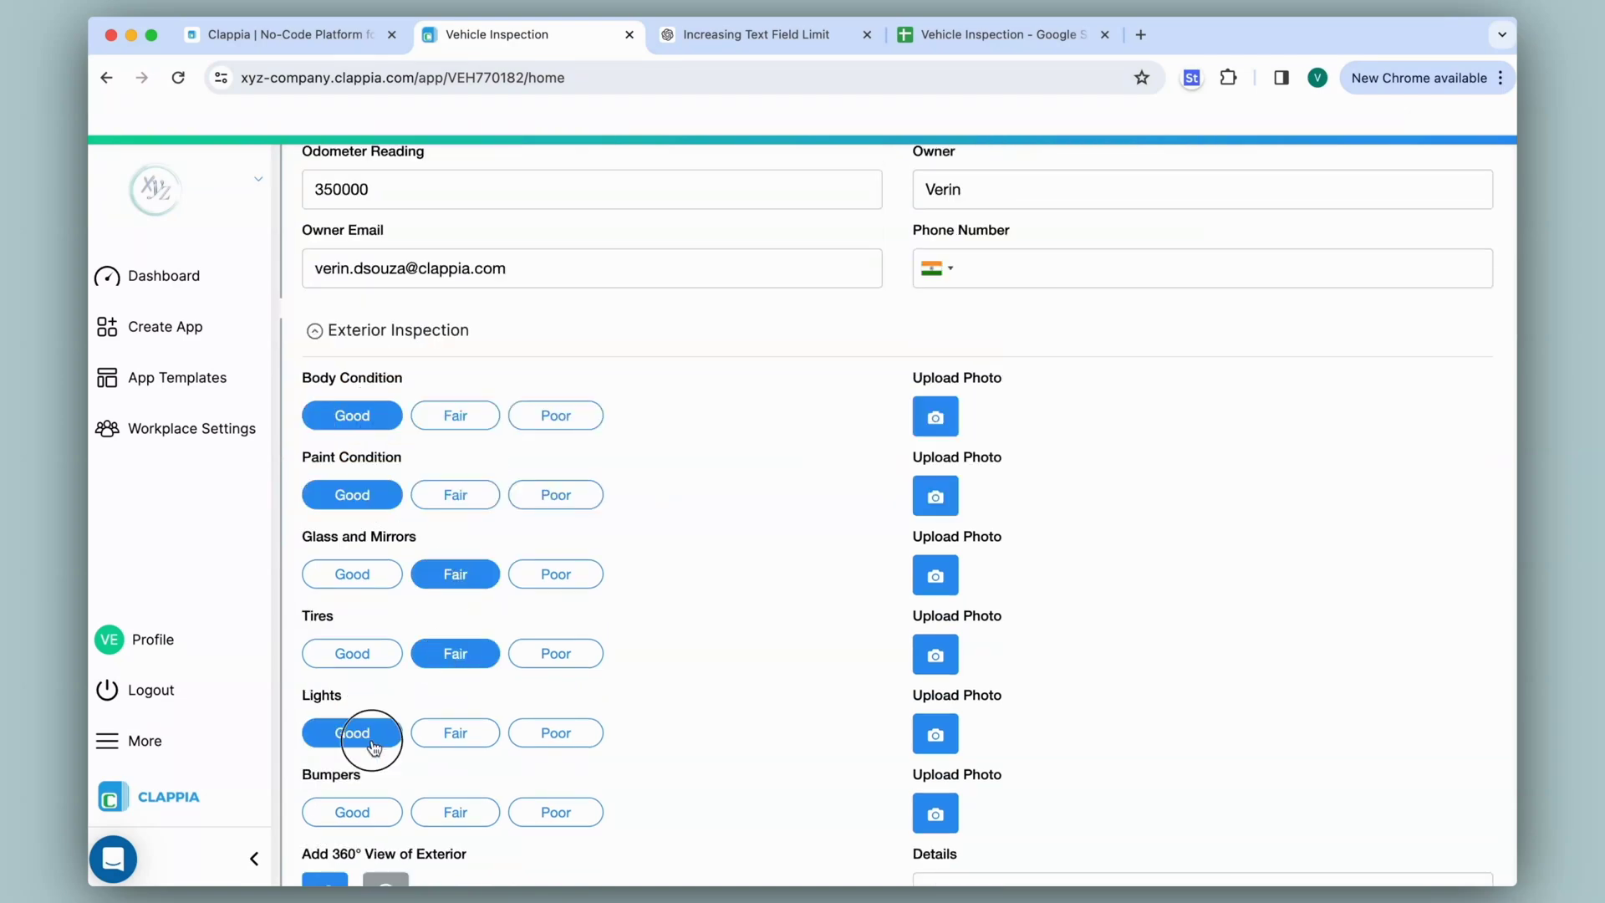
click(375, 735)
click(375, 811)
scroll(725, 699, down, 5)
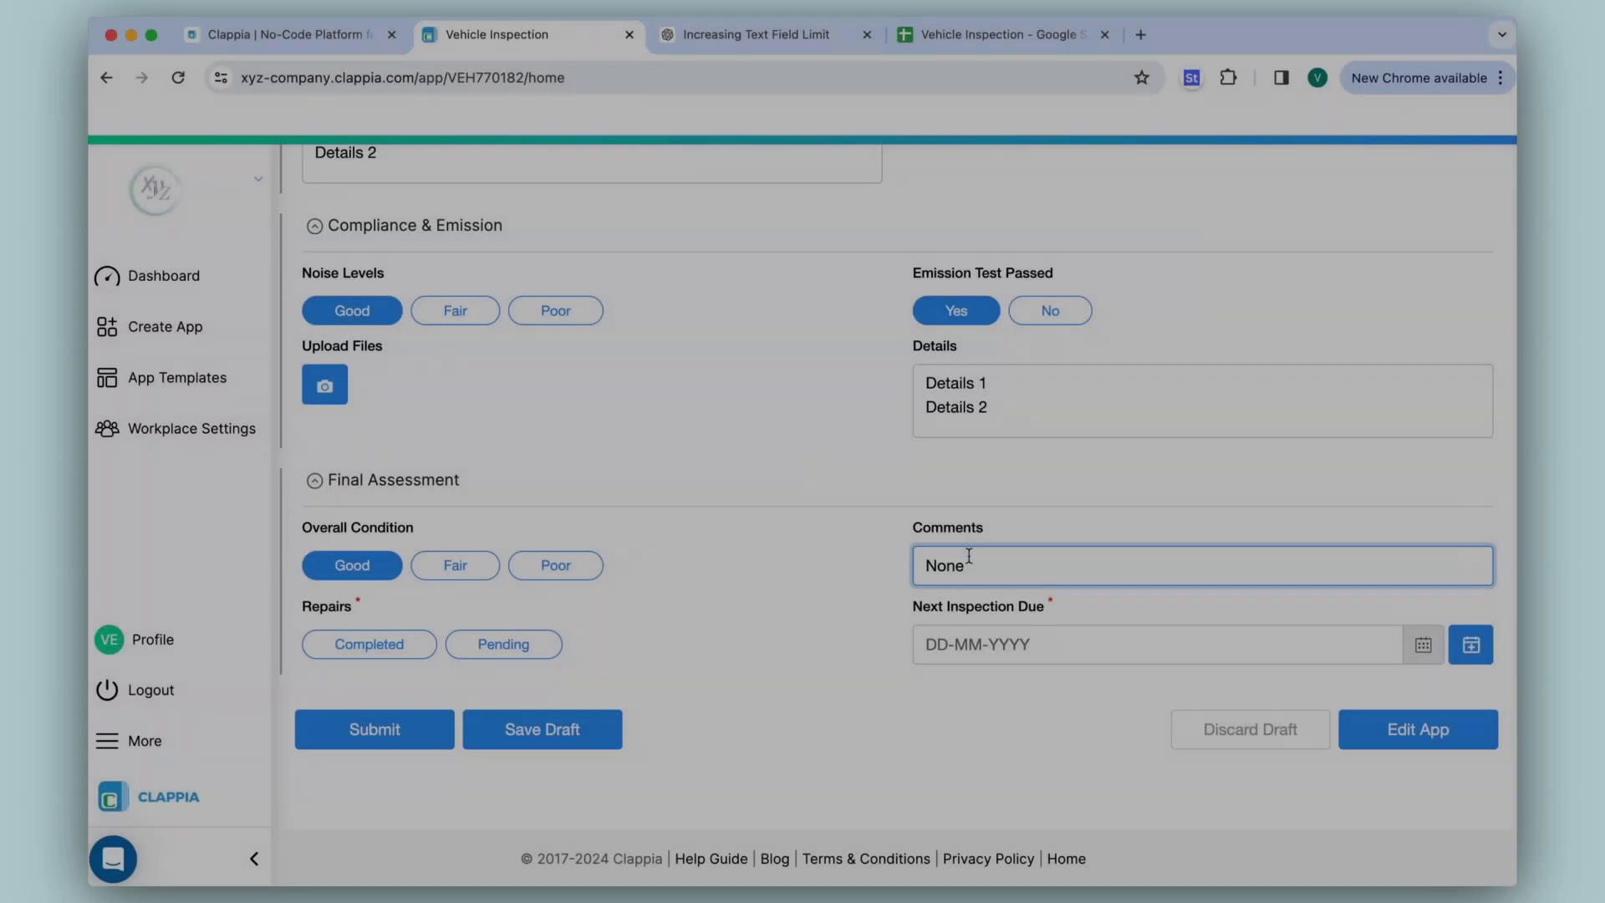
- Review the filled-in inspection form and try to submit it
scroll(789, 552, up, 20)
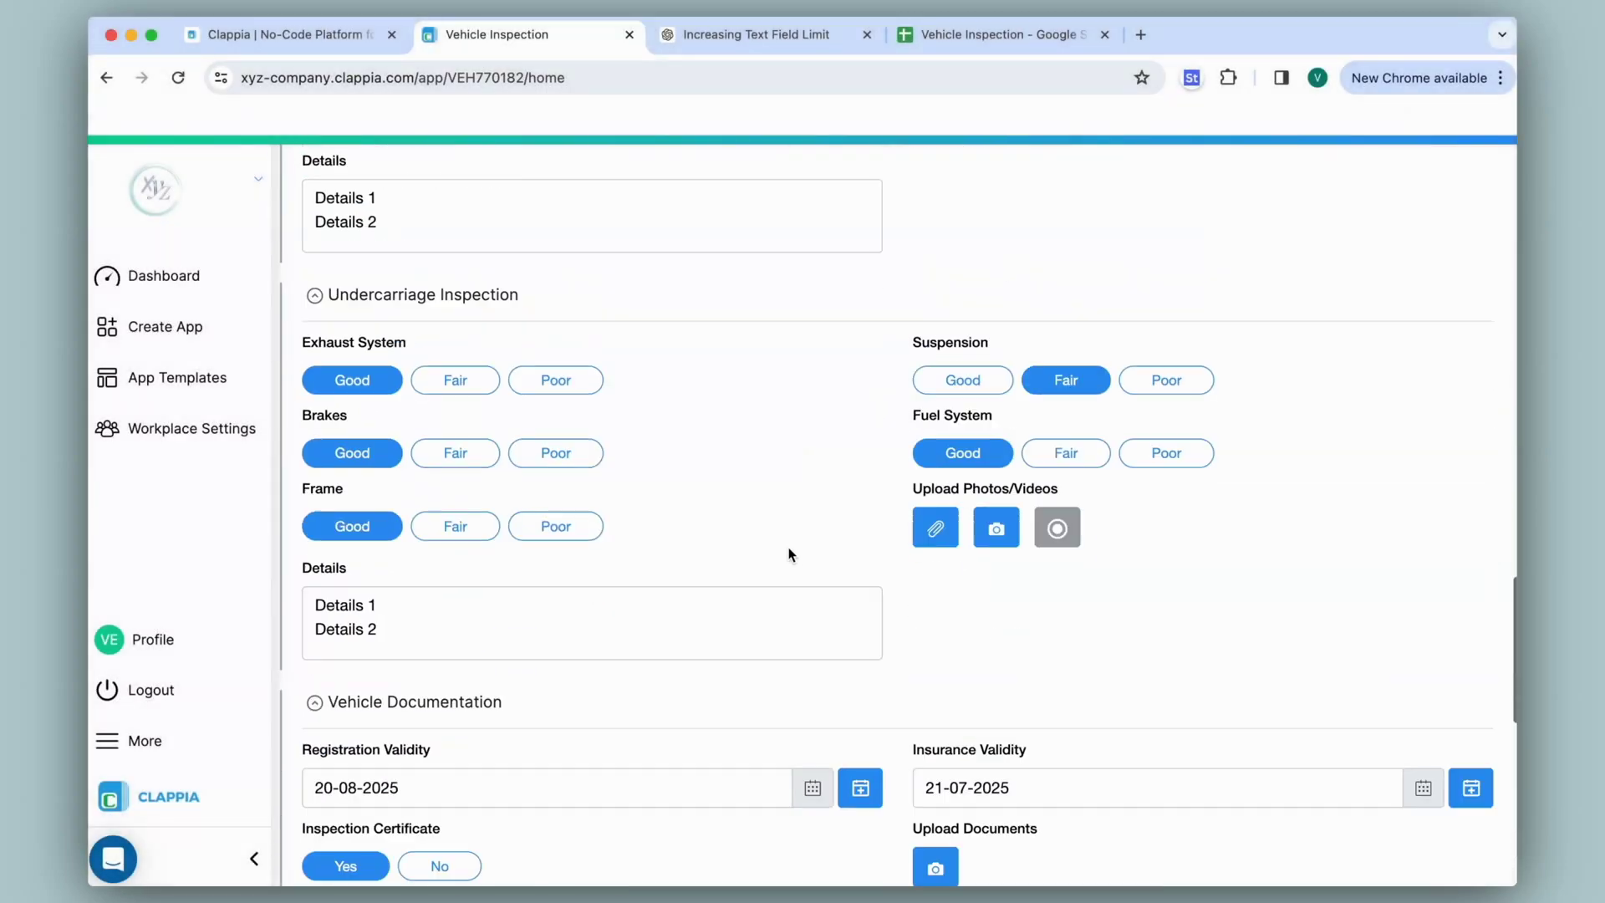
scroll(789, 553, up, 3)
scroll(788, 553, down, 20)
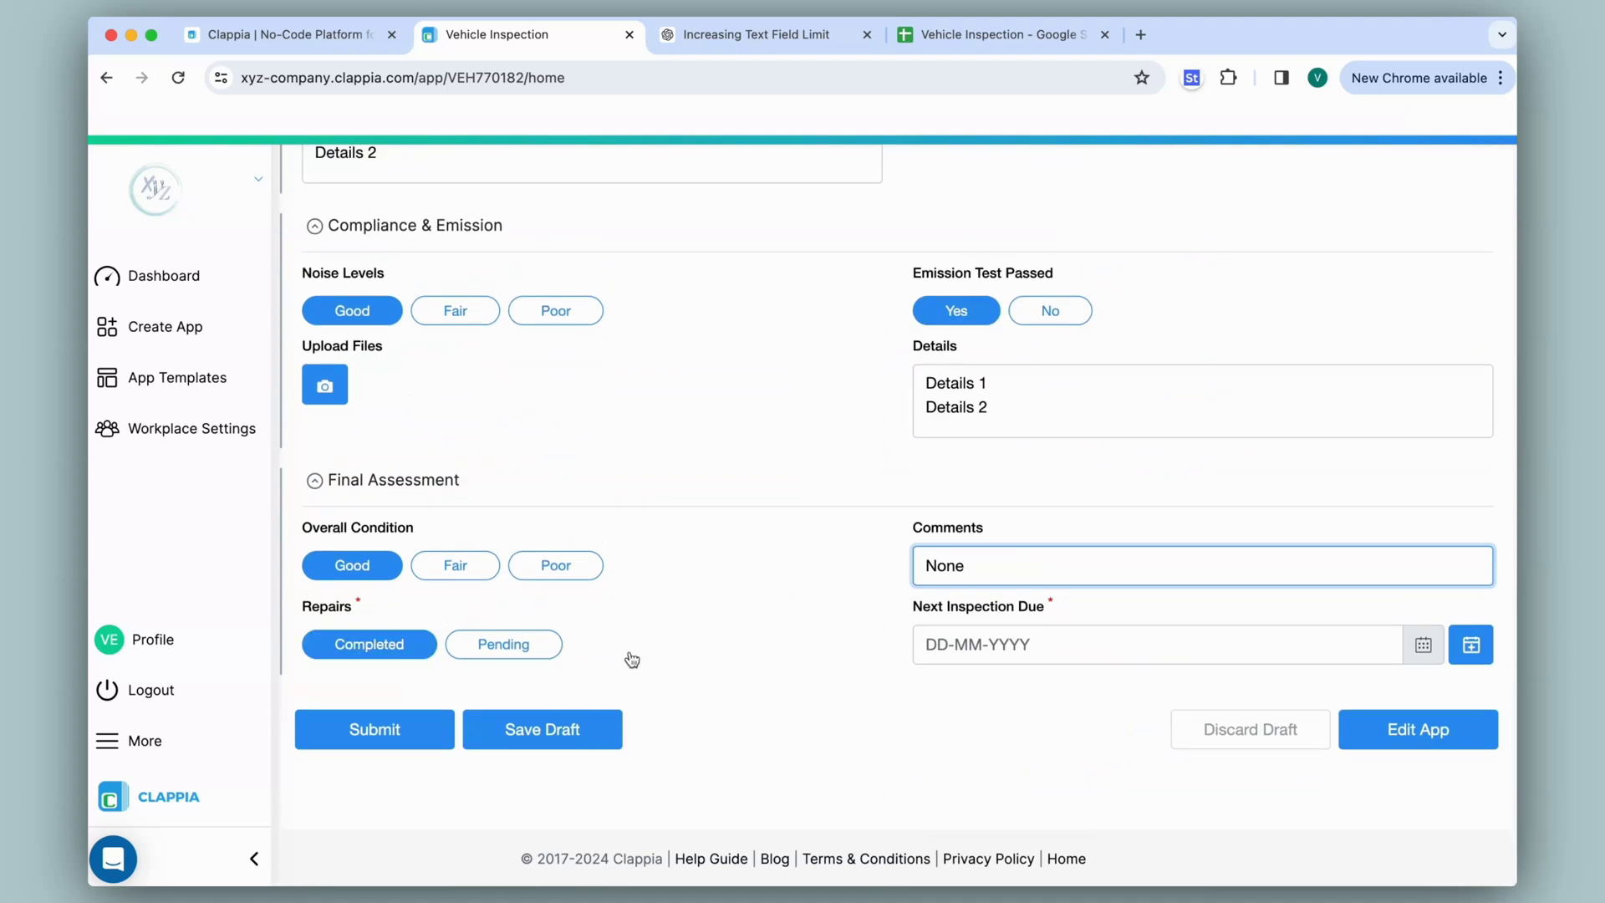
click(426, 736)
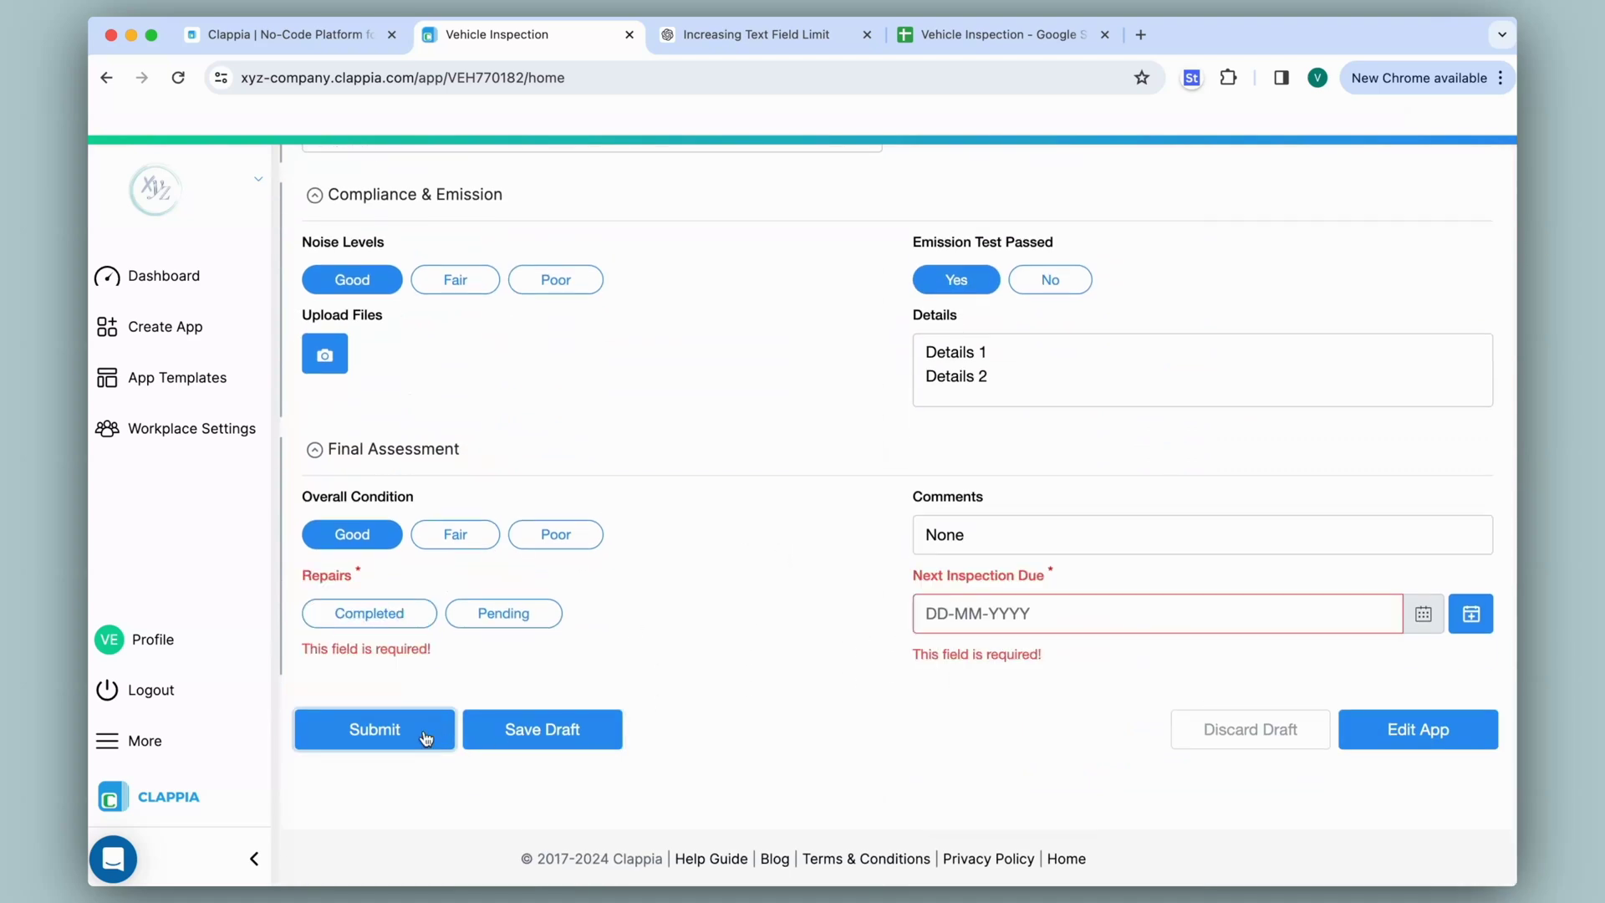
- Complete the Final Assessment with Repairs set to Completed, a hand-drawn signature and a Next Inspection Due date in 2025
click(381, 629)
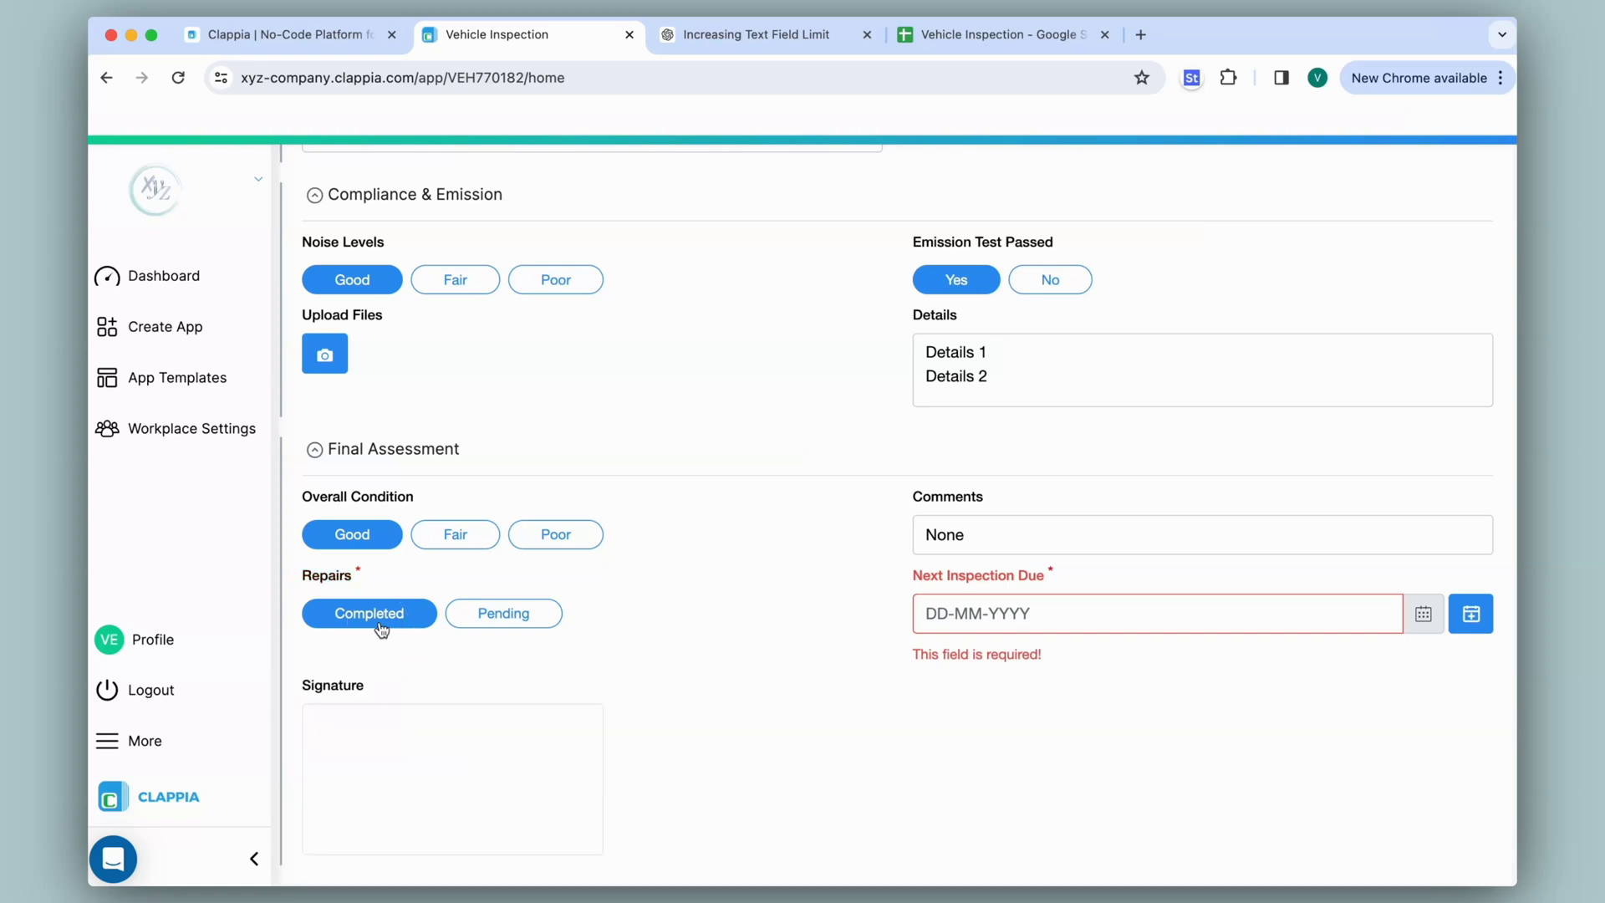
mouse_move(497, 733)
mouse_down()
mouse_move(556, 817)
mouse_move(599, 788)
mouse_up()
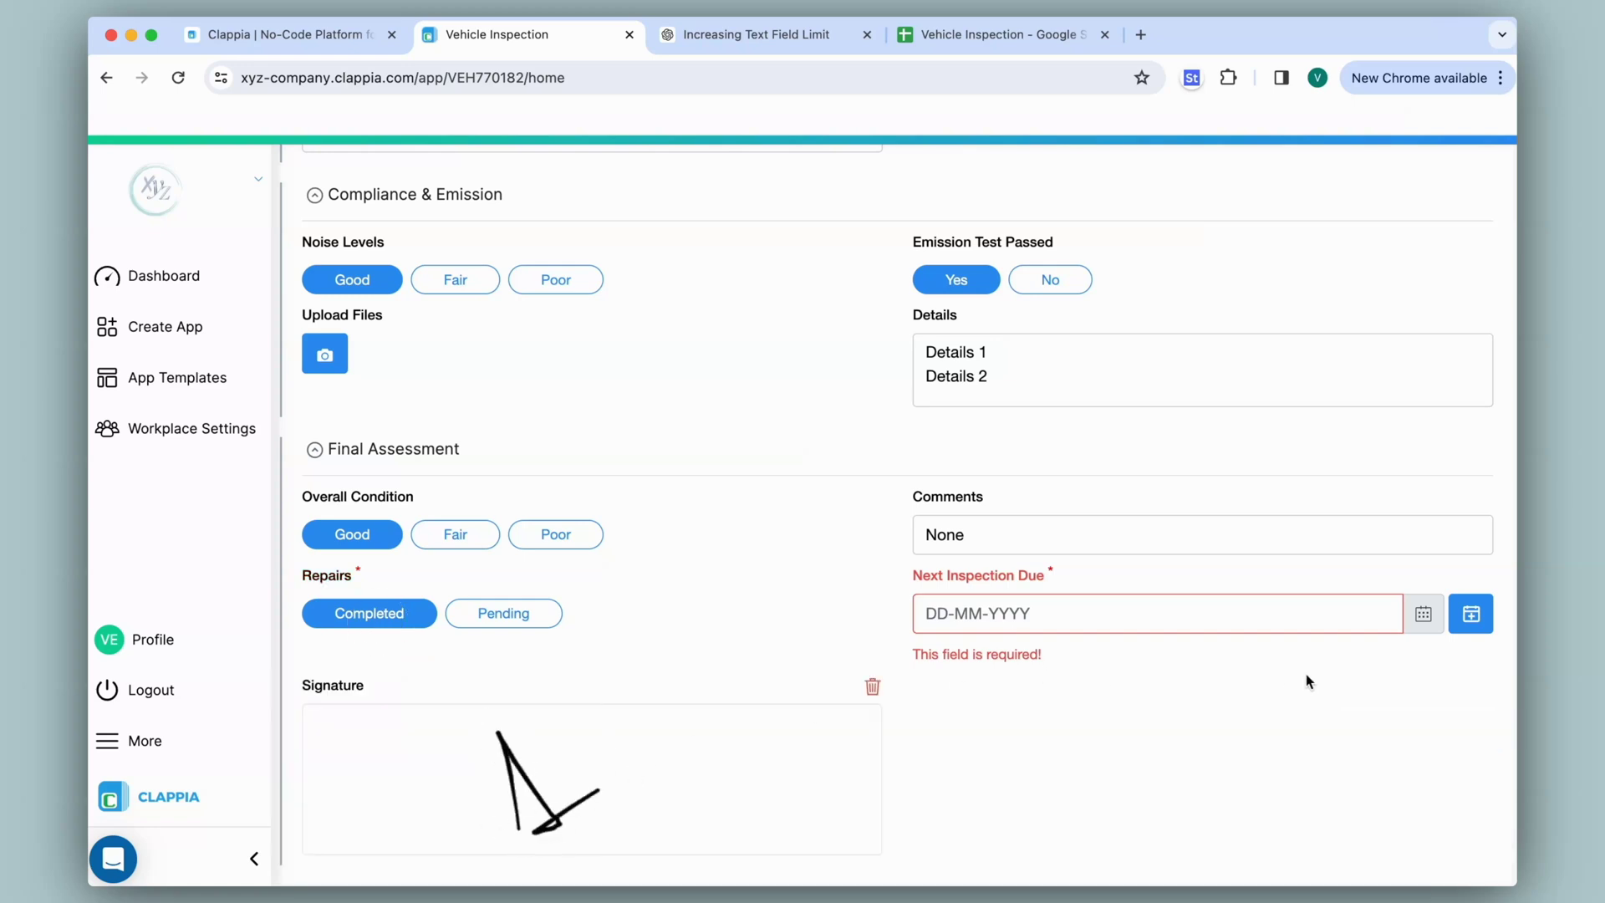
click(1424, 617)
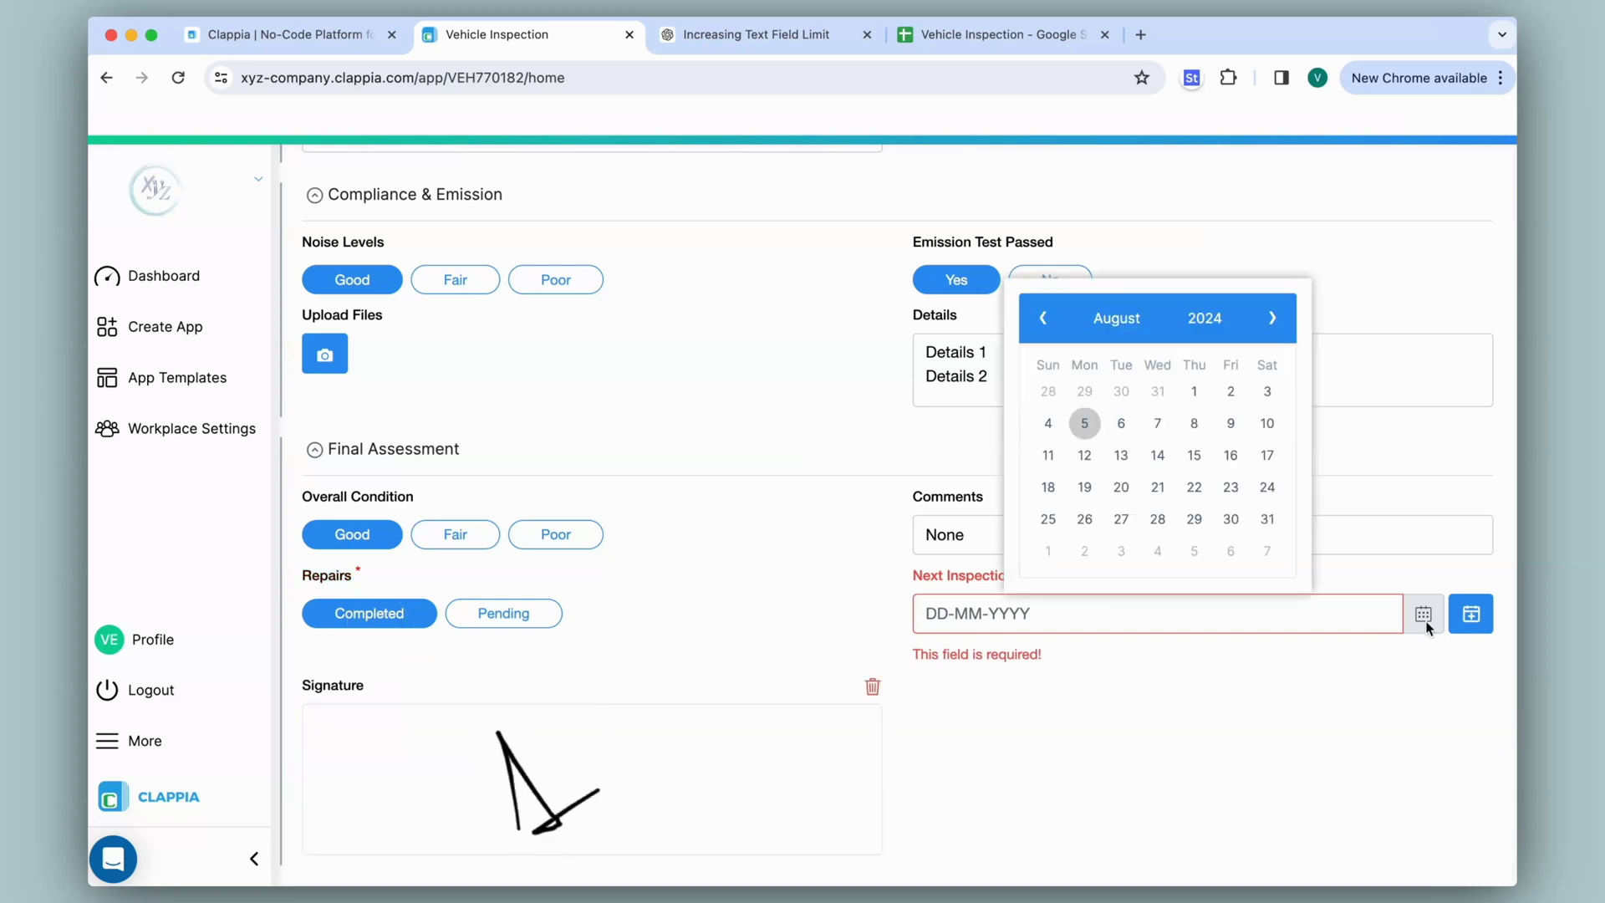
click(1204, 318)
click(1068, 484)
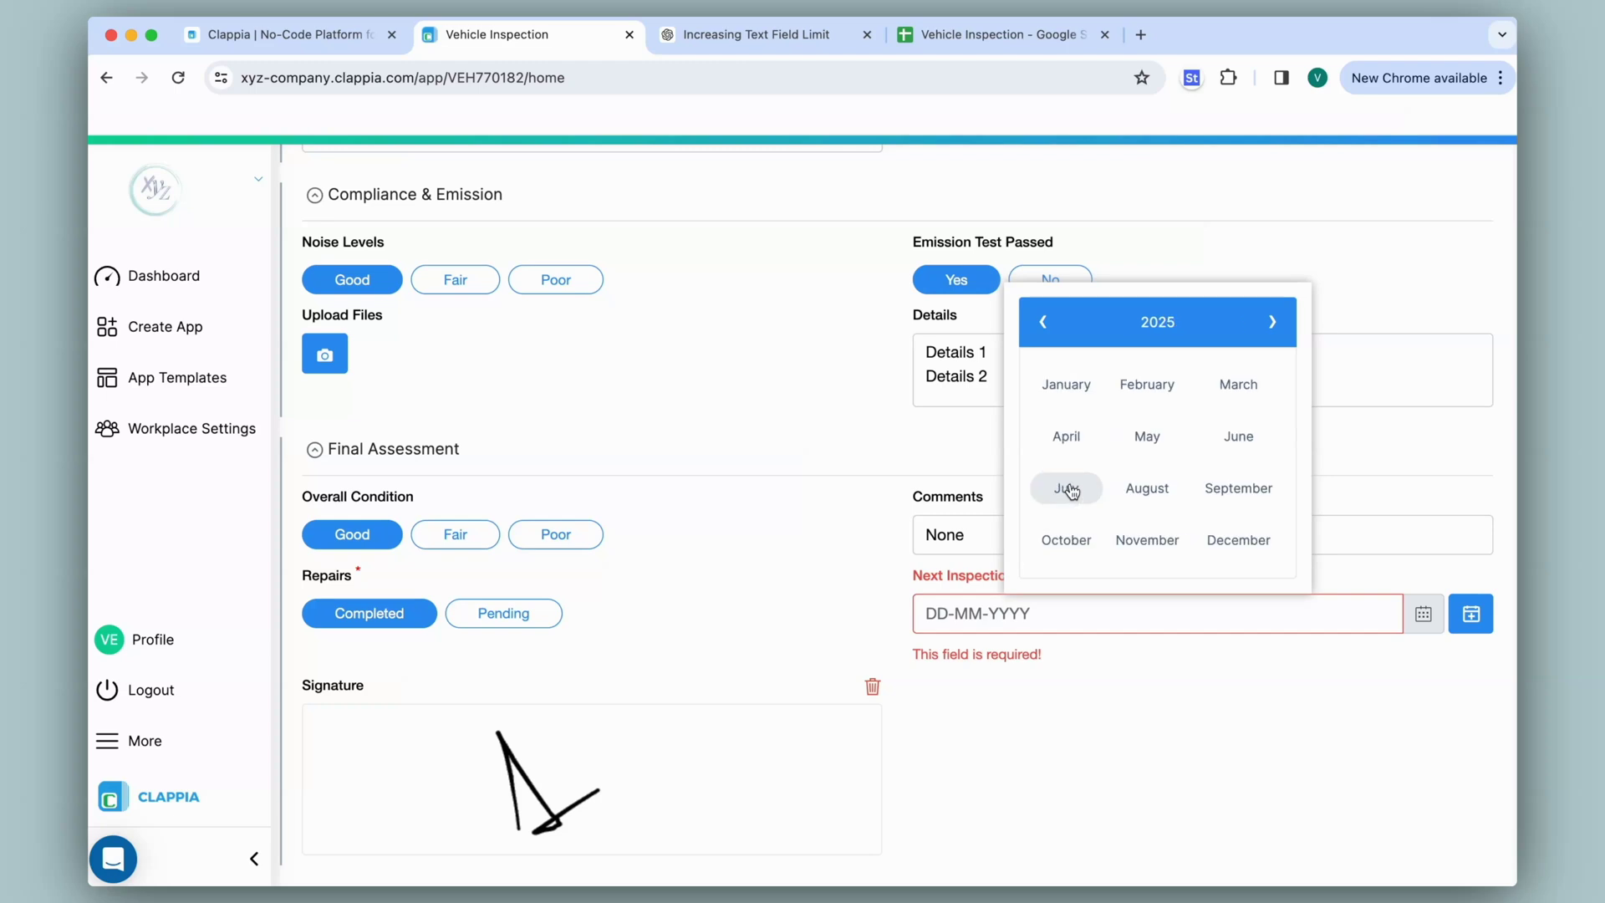
click(1147, 488)
click(1147, 492)
- Submit the completed vehicle inspection form
scroll(908, 627, down, 3)
click(417, 730)
click(416, 730)
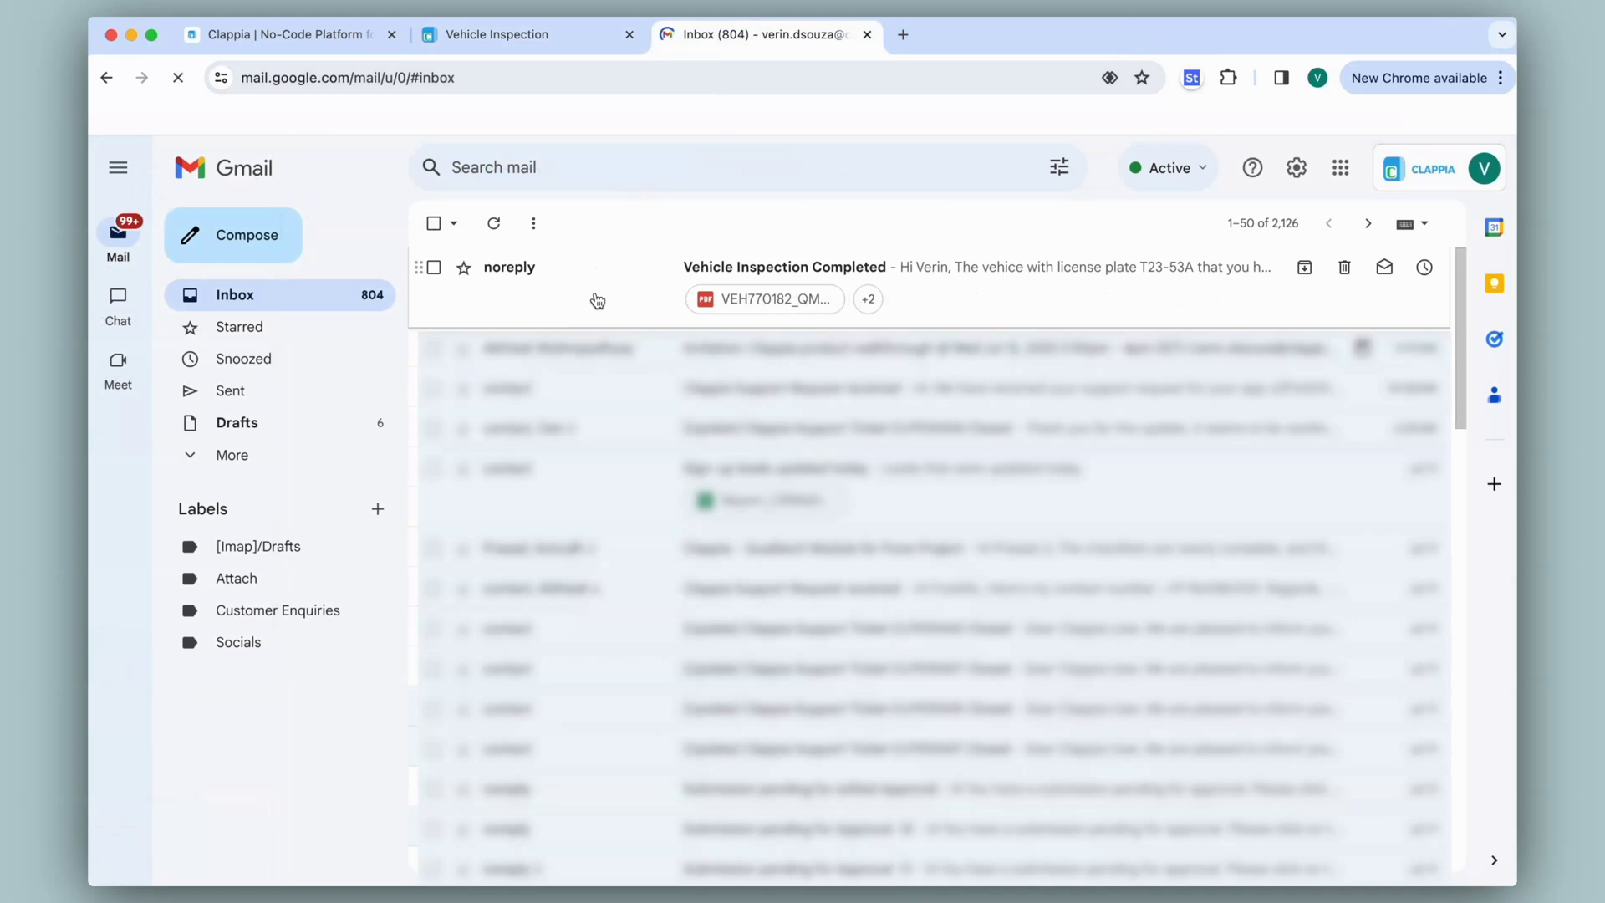
- Check the "Vehicle Inspection Completed" email and its PDF inspection report in Gmail, and close the mailbox
click(595, 297)
click(589, 656)
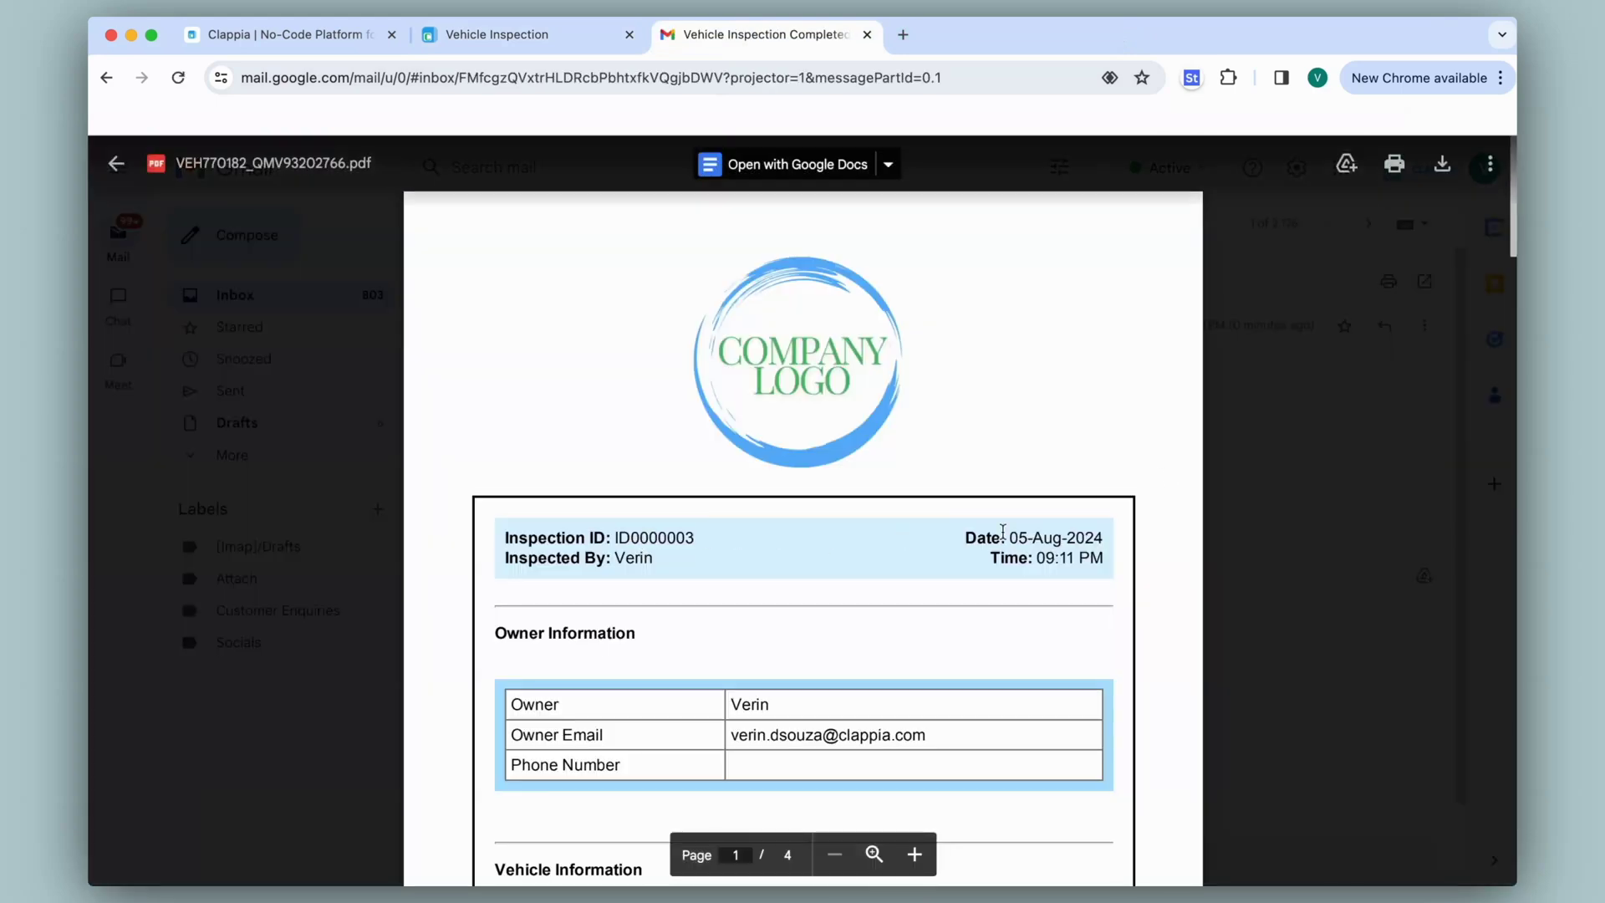
click(1278, 610)
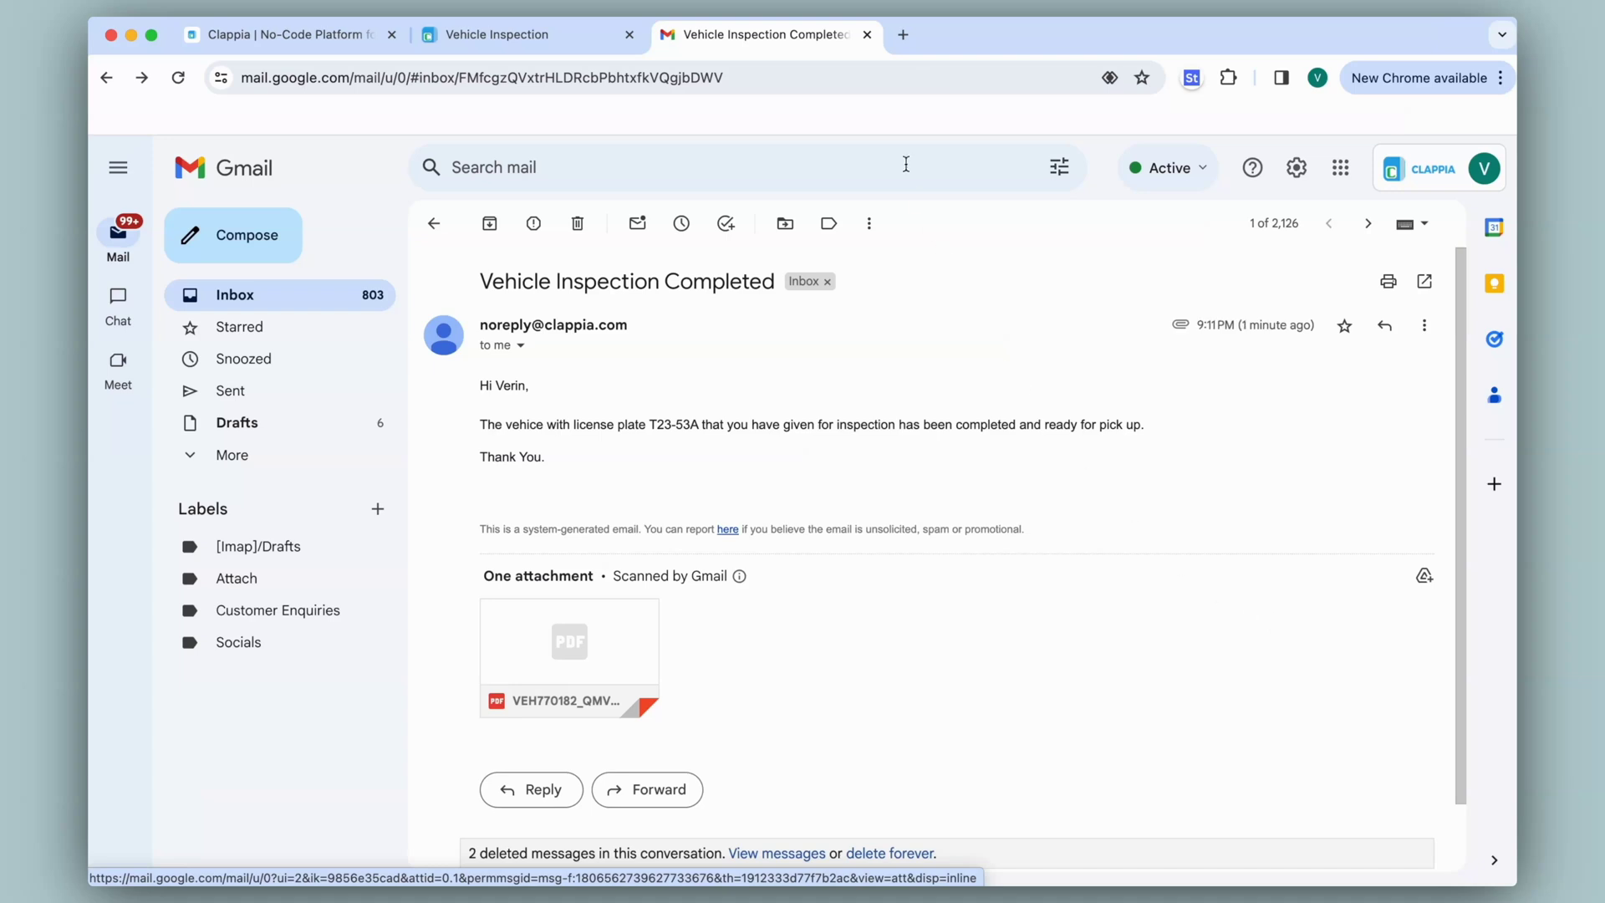
key(super+w)
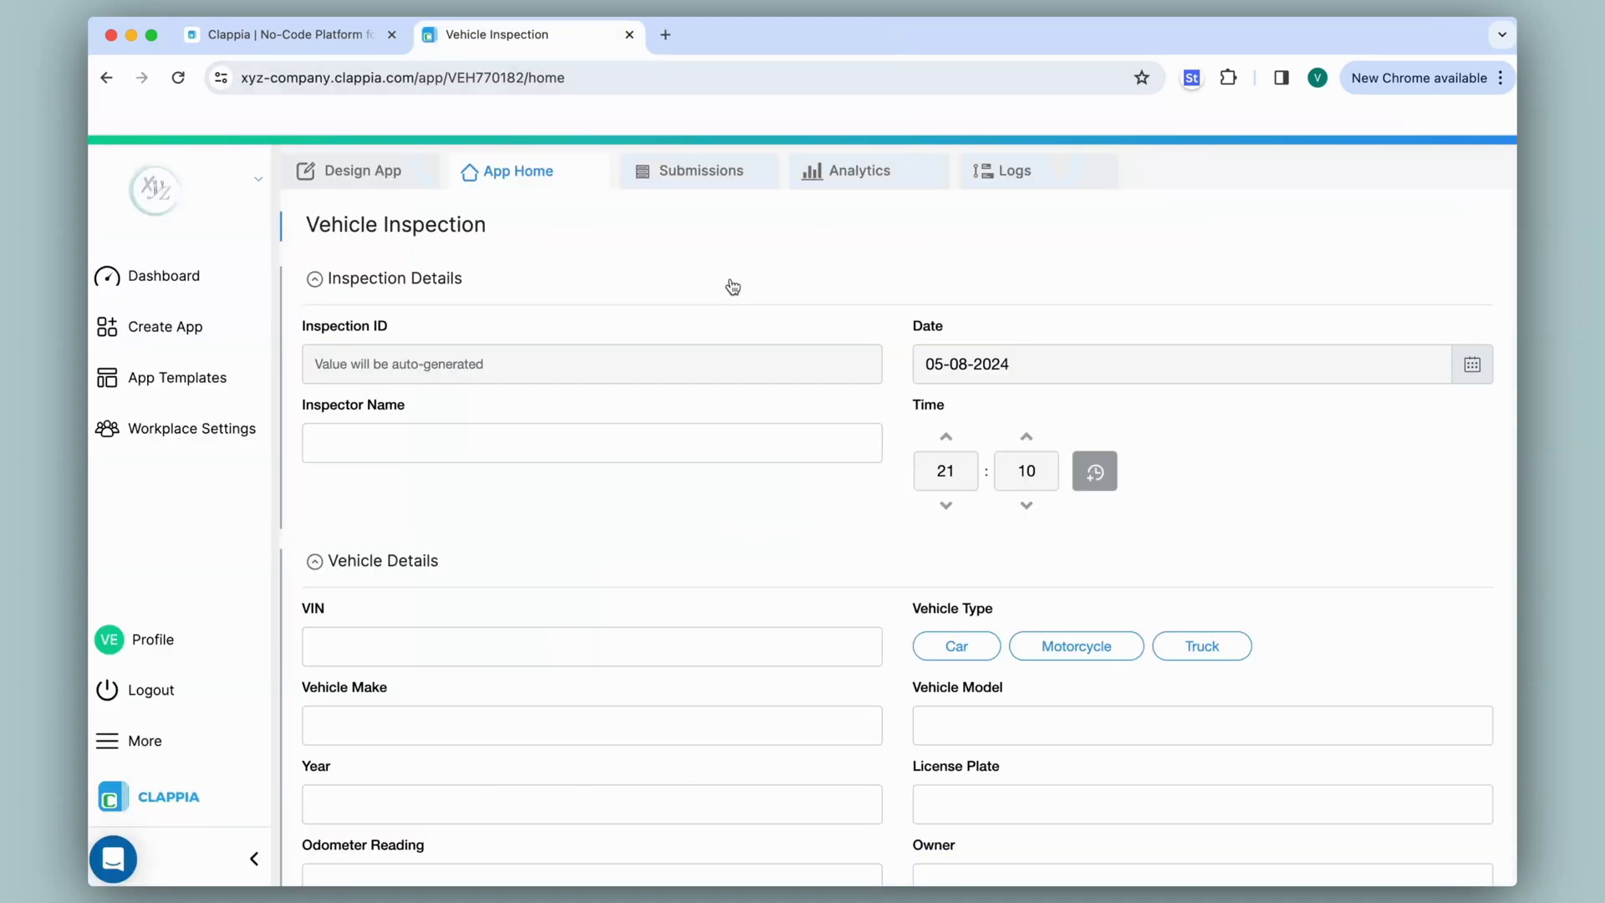
- Review the completed inspection's full details among the app's submissions, and return to the Vehicle Inspection app's design view
click(707, 172)
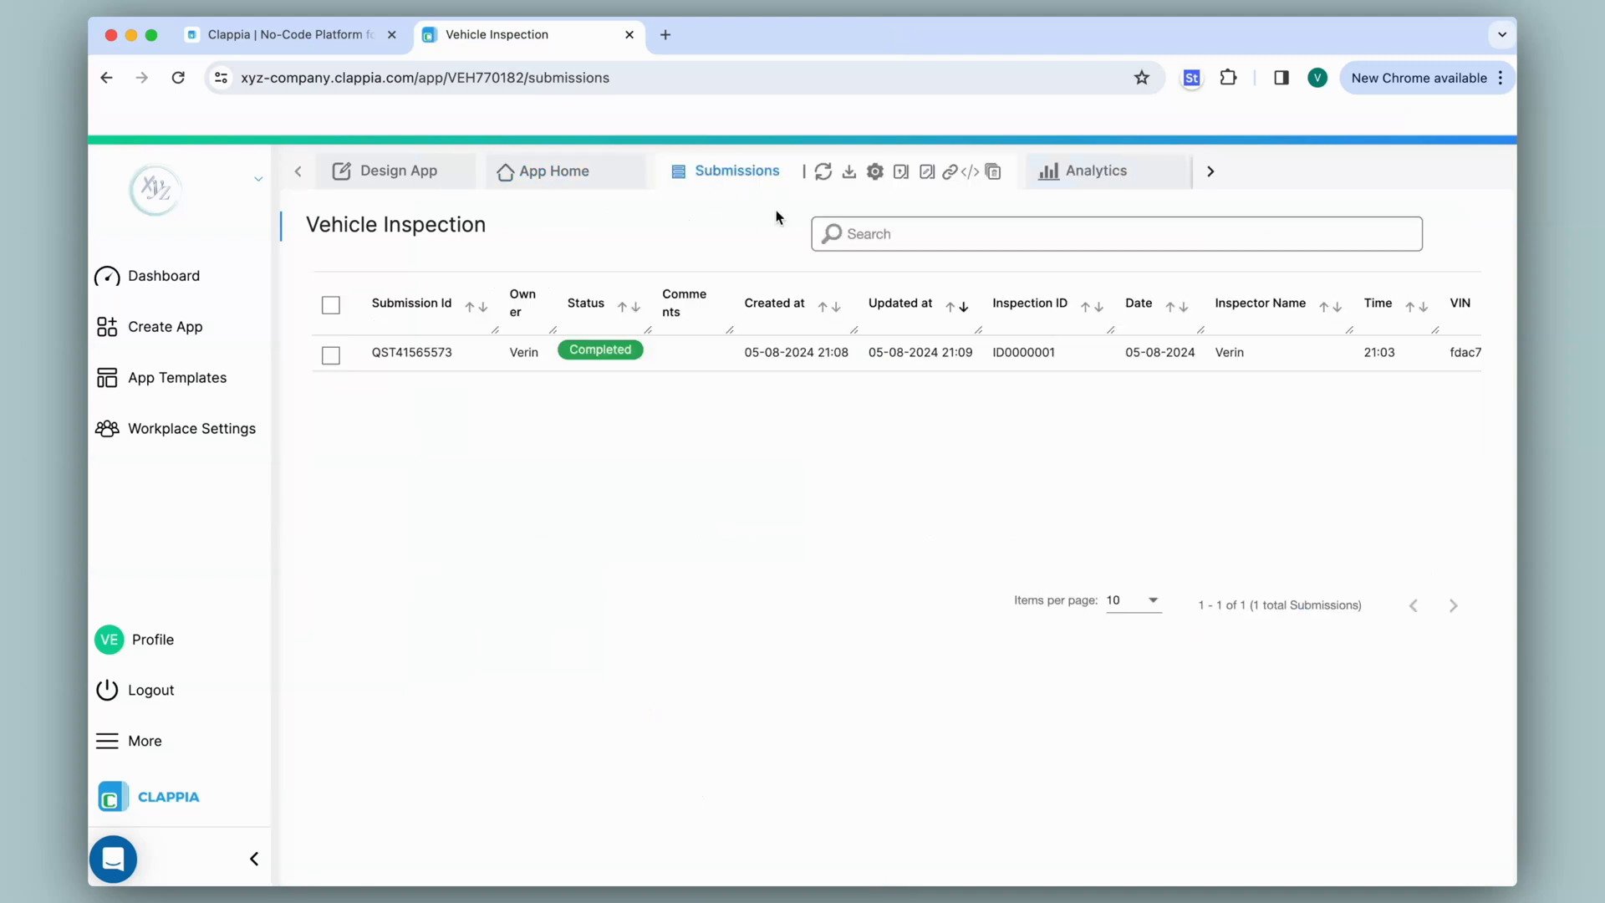
click(772, 373)
scroll(1342, 445, down, 10)
scroll(1342, 453, up, 15)
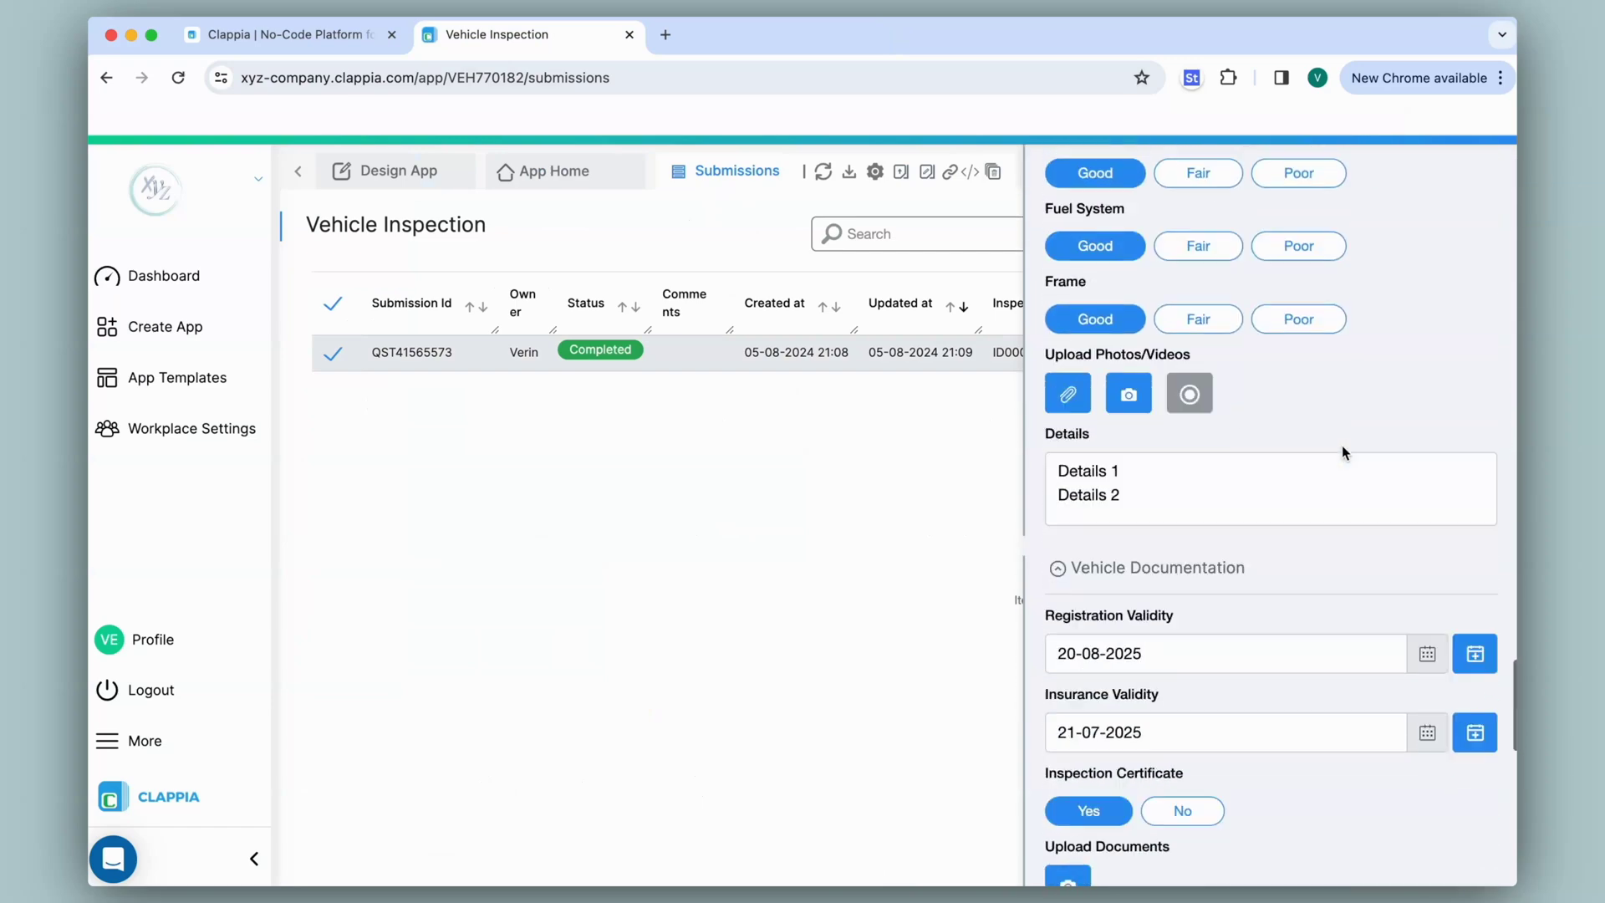
click(1489, 190)
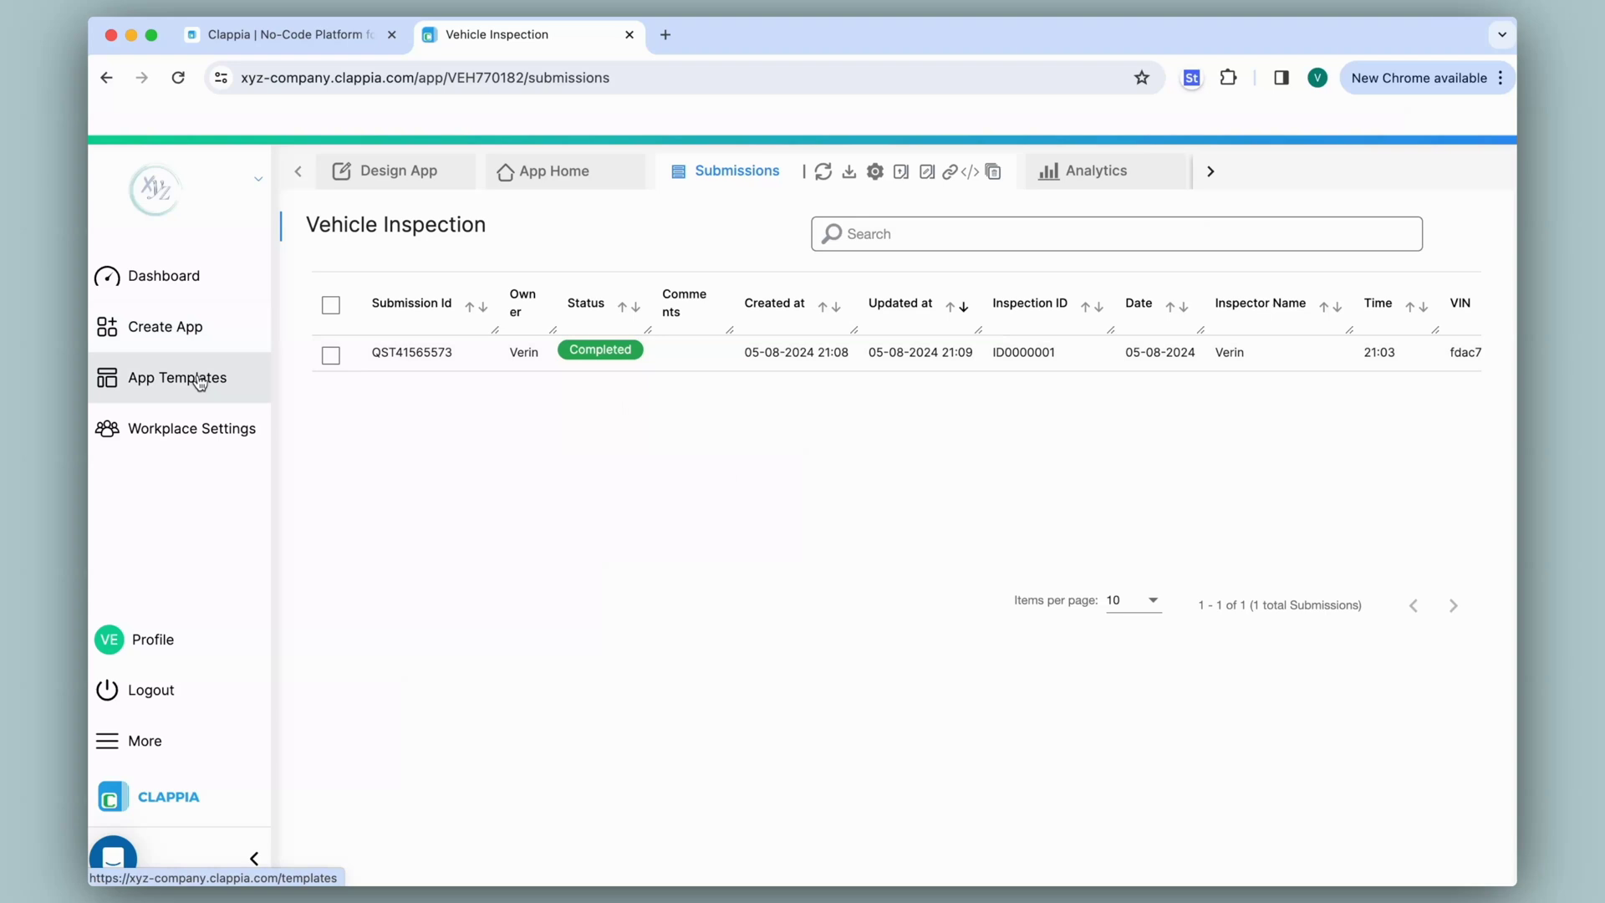
click(417, 187)
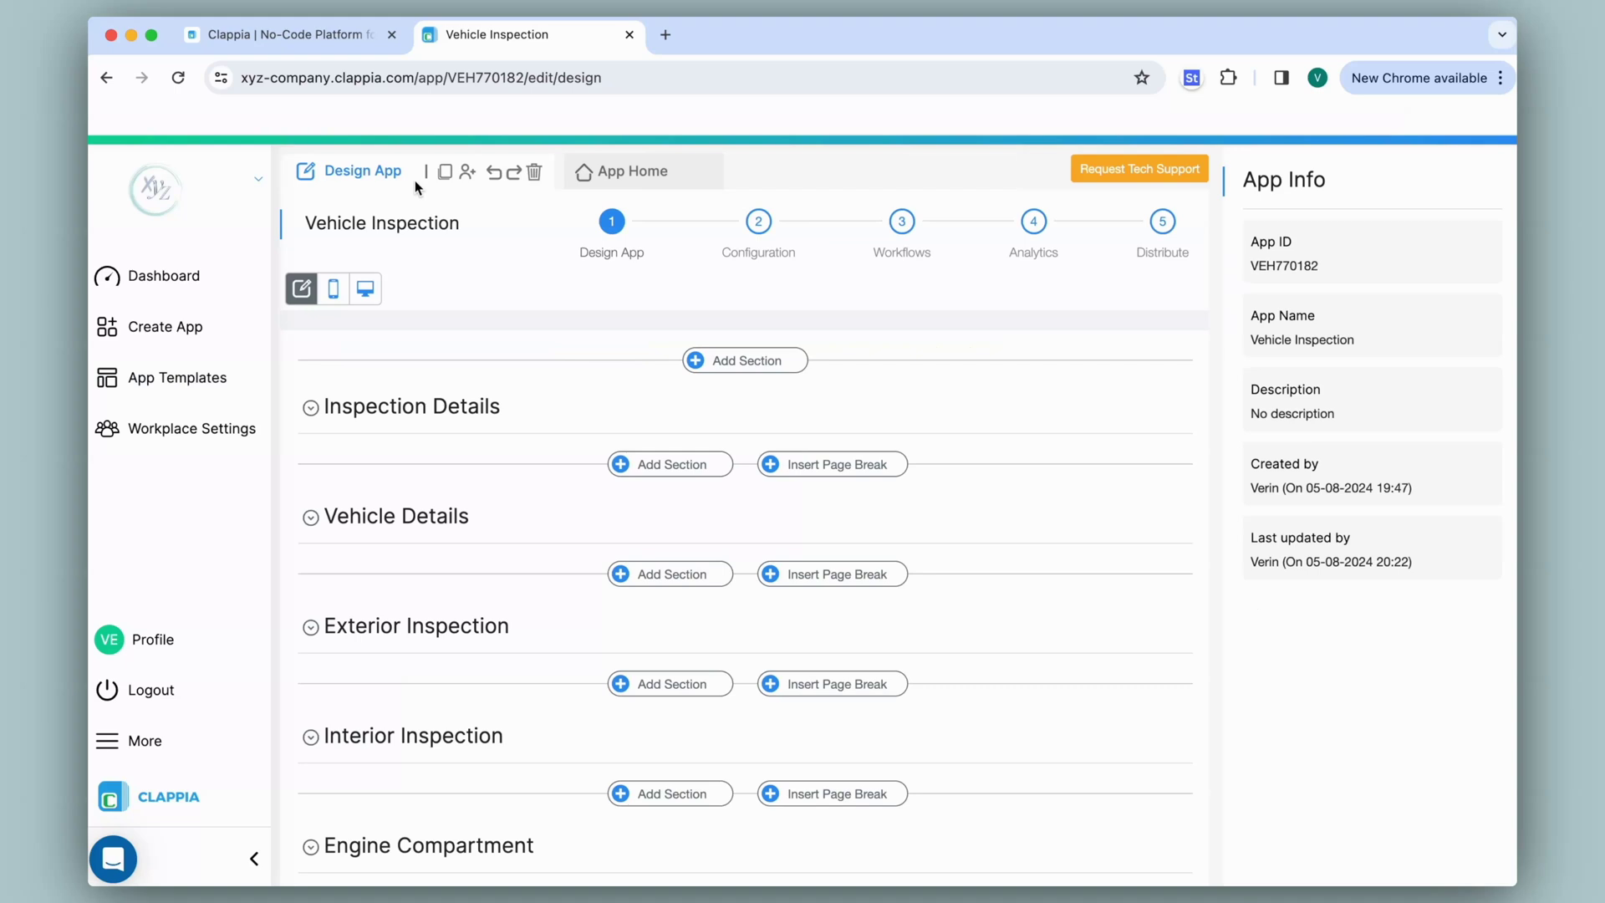